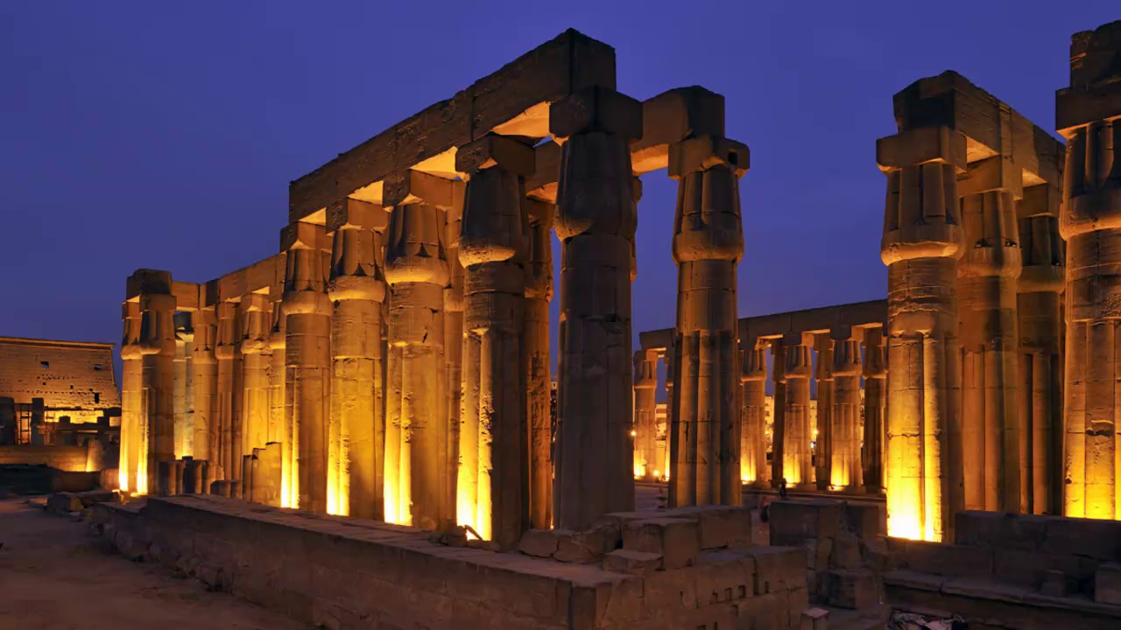
Search the Start menu for 'word', then close the search results
left_click(33, 611)
type("word")
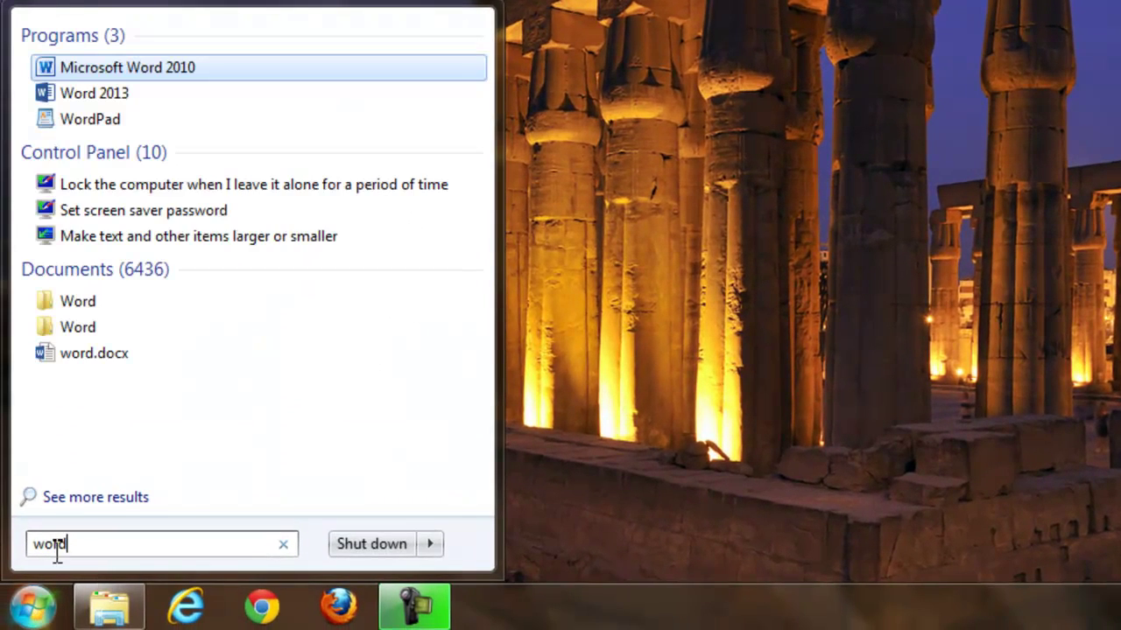
left_click(585, 428)
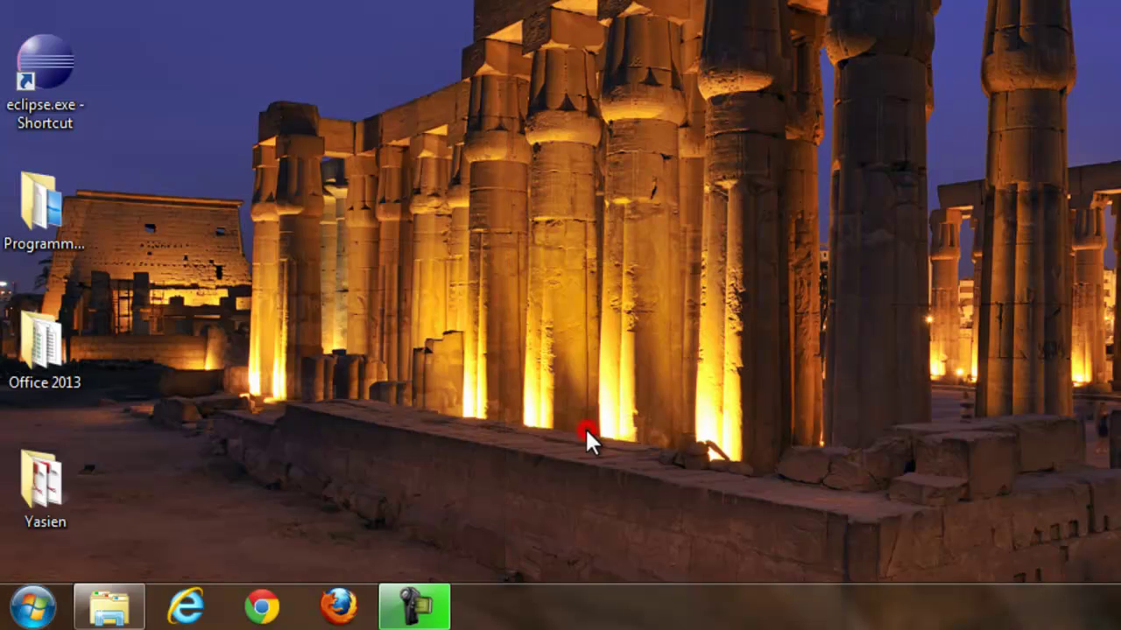
Launch Word 2013 from the Microsoft Office 2013 folder under All Programs
left_click(33, 609)
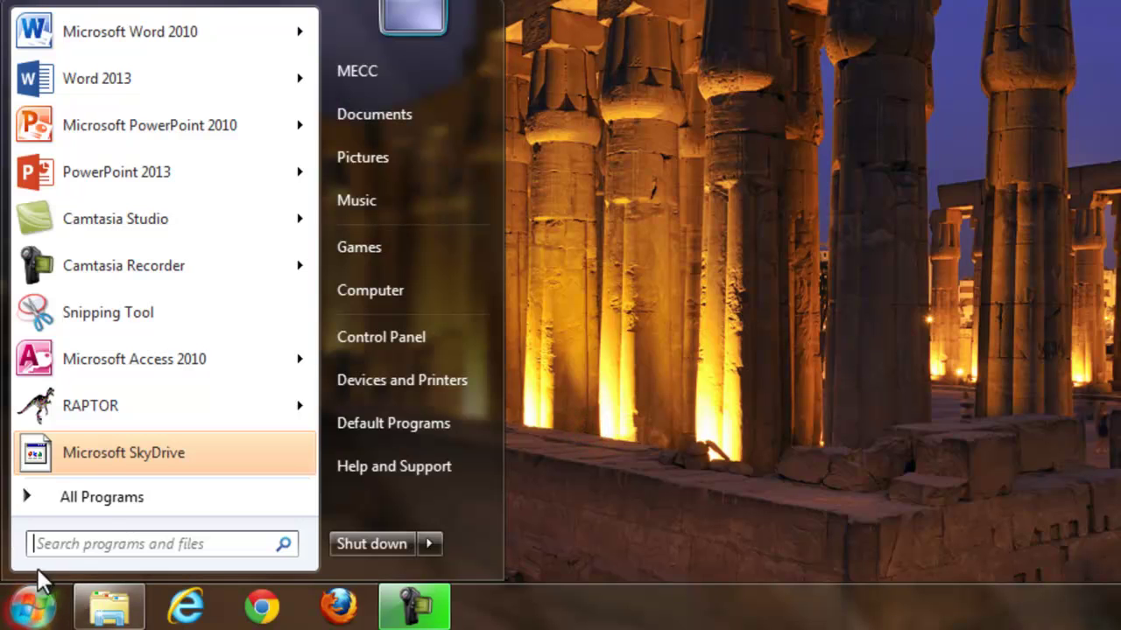
left_click(100, 499)
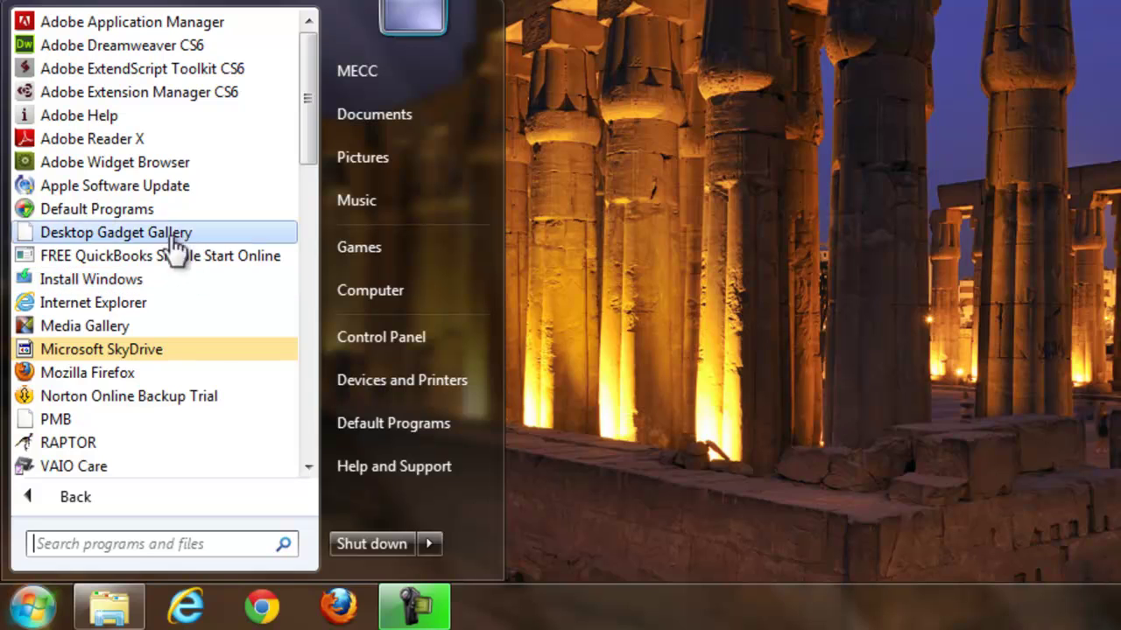
left_click_drag(303, 144, 320, 291)
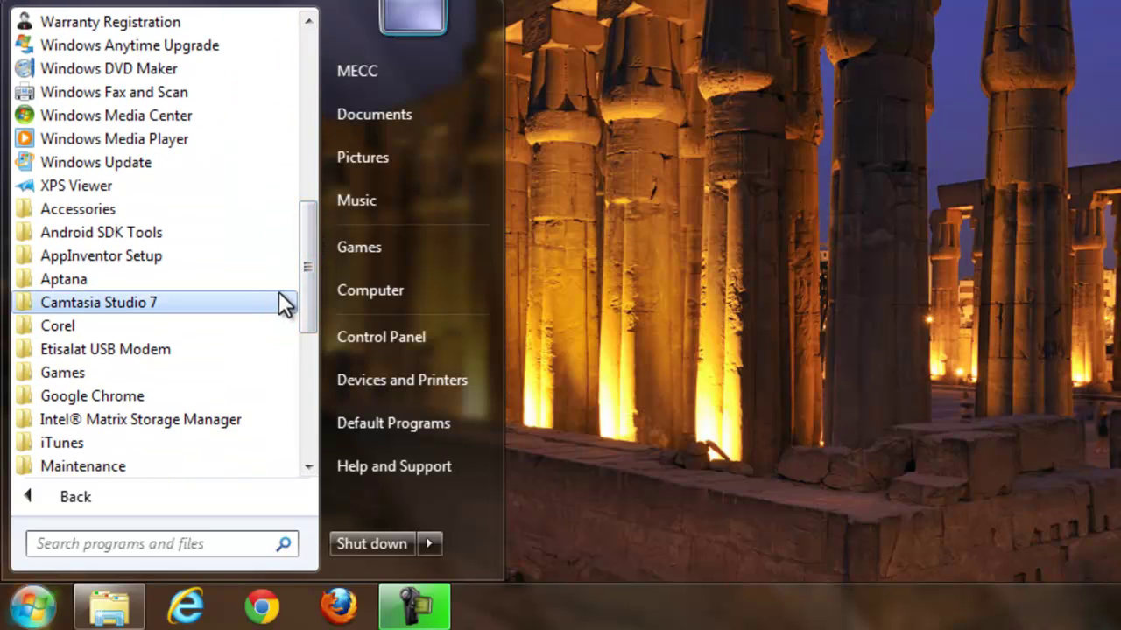
left_click_drag(307, 262, 317, 357)
left_click(161, 185)
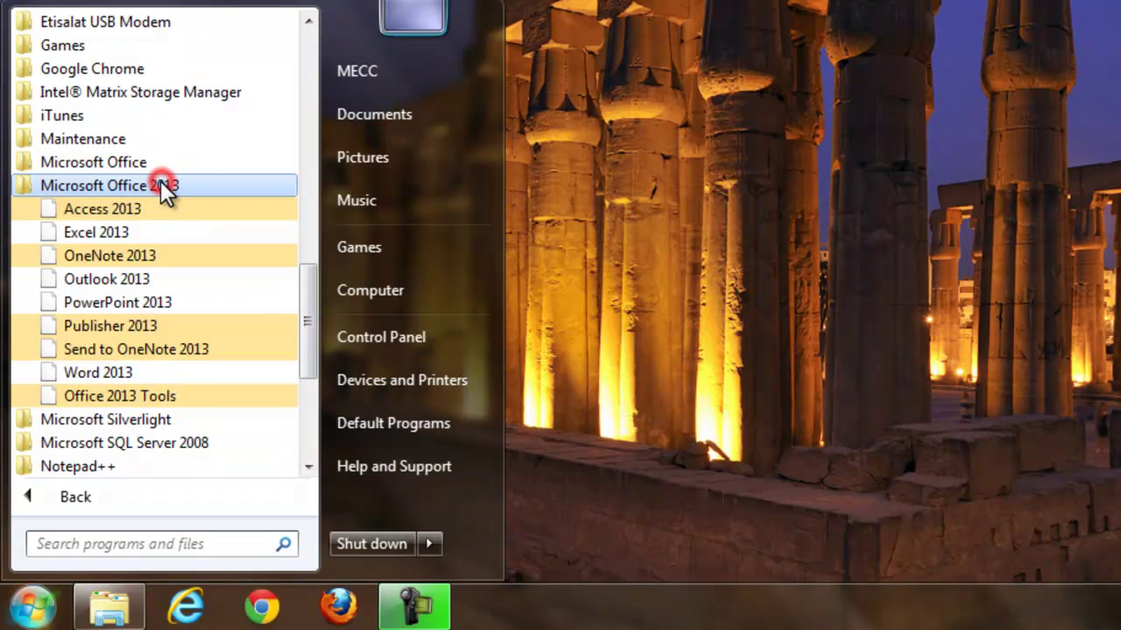
left_click(147, 371)
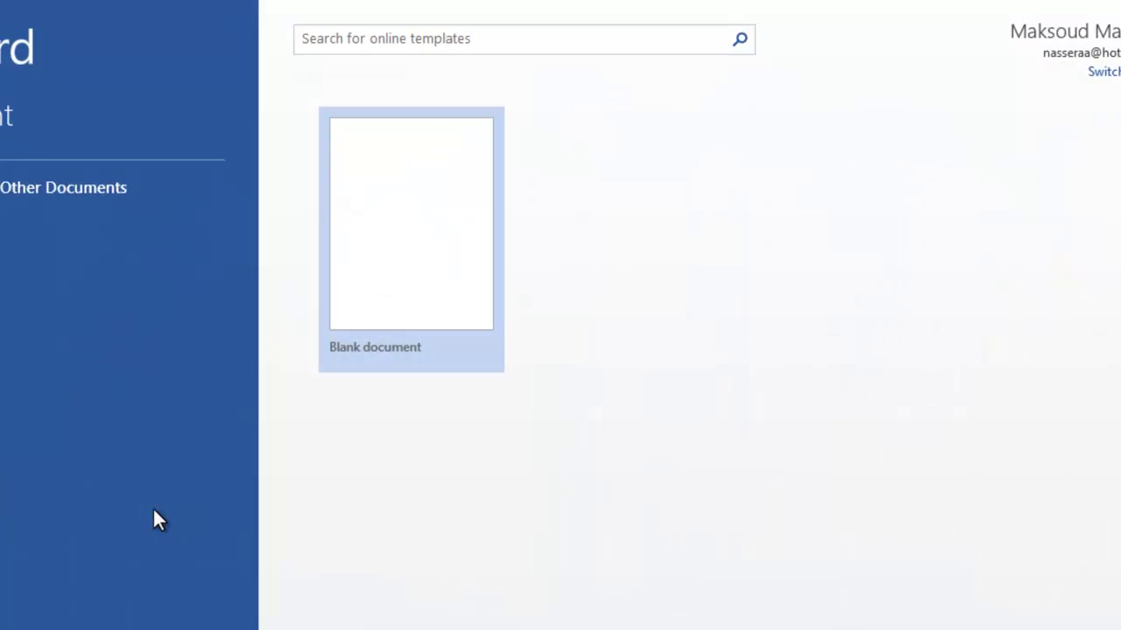
Create a blank Document1 in Word 2013 and display its INSERT ribbon commands
left_click(574, 198)
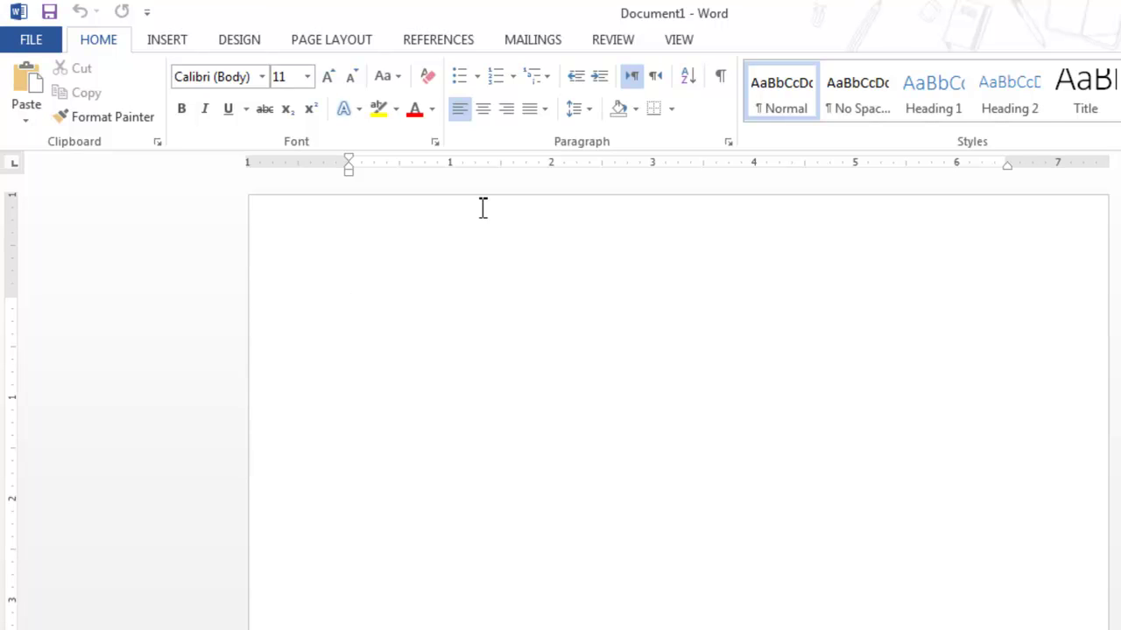
left_click(158, 40)
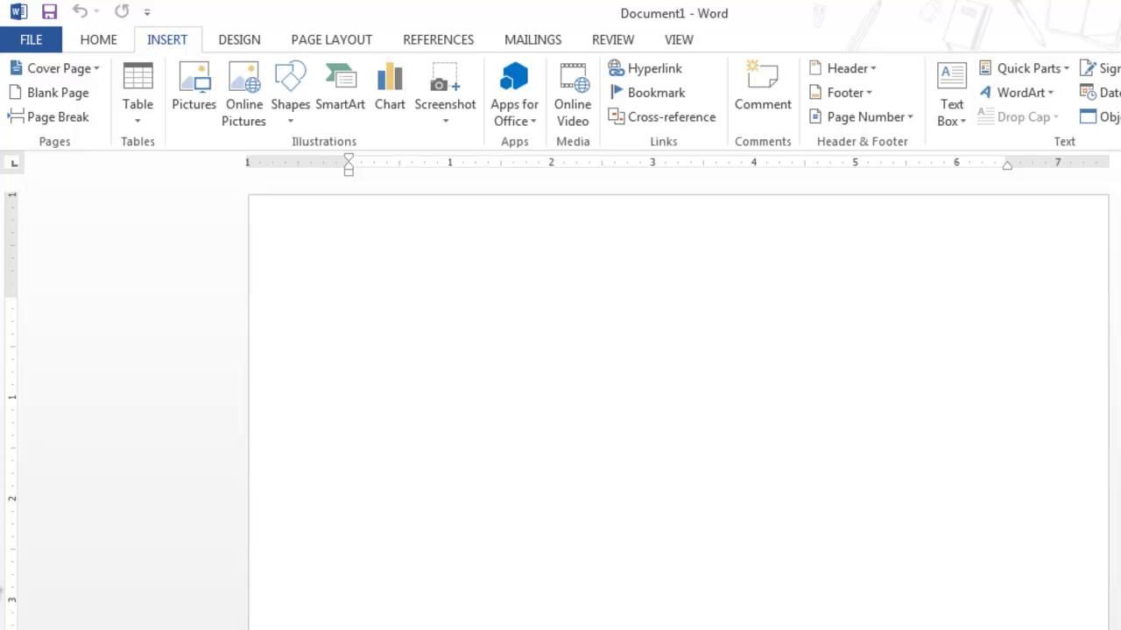
Search 'word' in the Start menu and launch Microsoft Word 2010 with a blank Document2
left_click(32, 607)
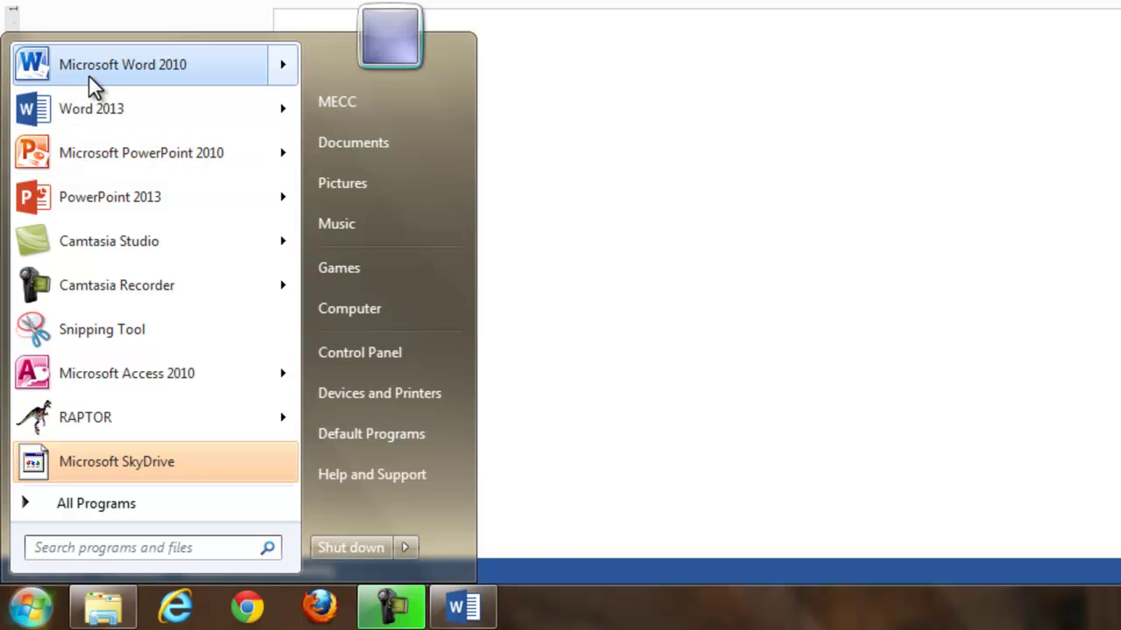
mouse_move(94, 88)
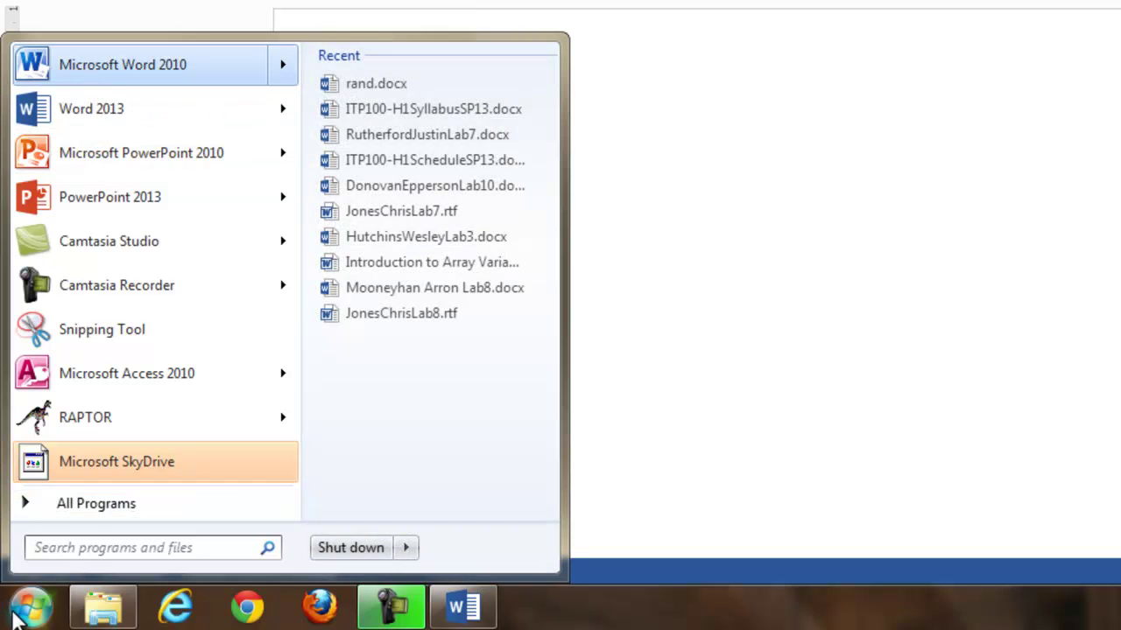
type("word")
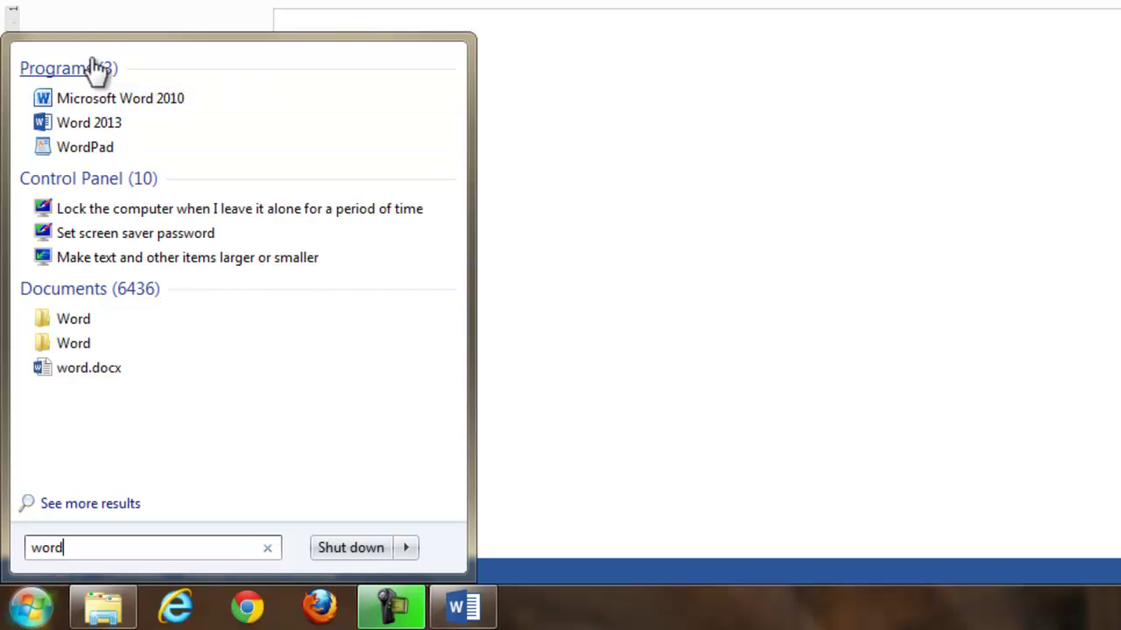
left_click(112, 100)
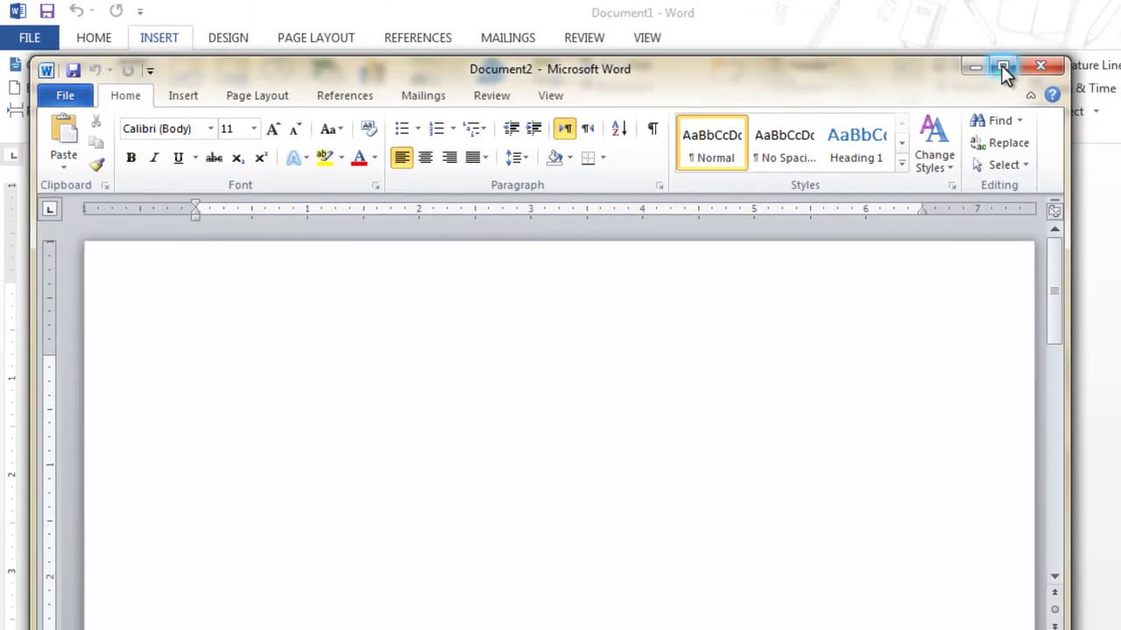
Move the Word 2010 window down and widen it to span the full screen width
left_click_drag(884, 84, 921, 196)
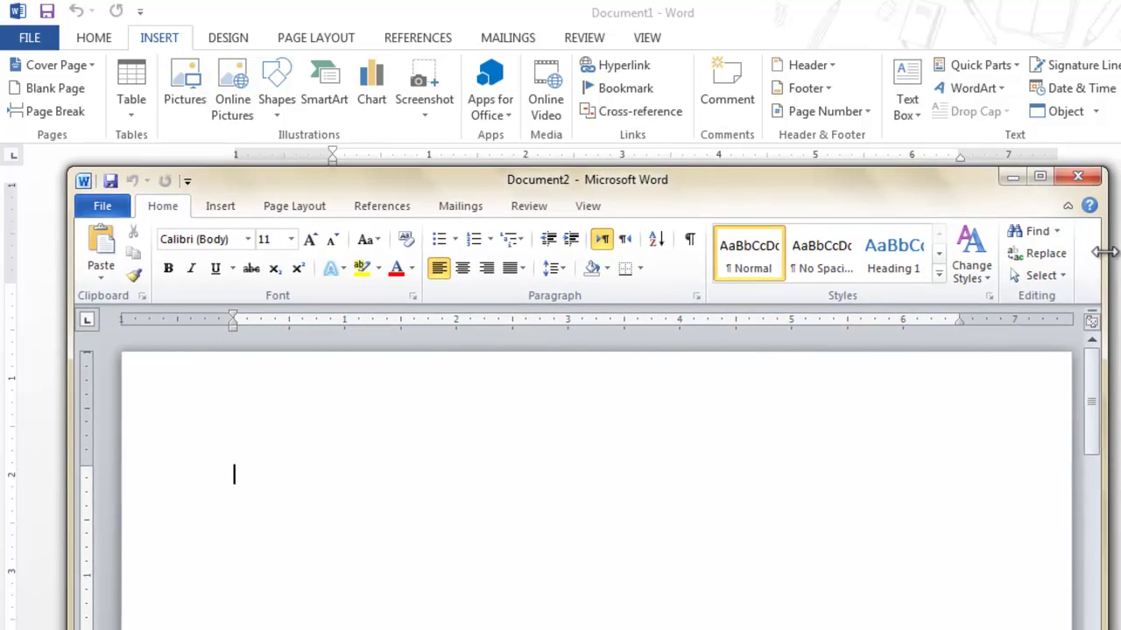
left_click_drag(1105, 252, 1119, 252)
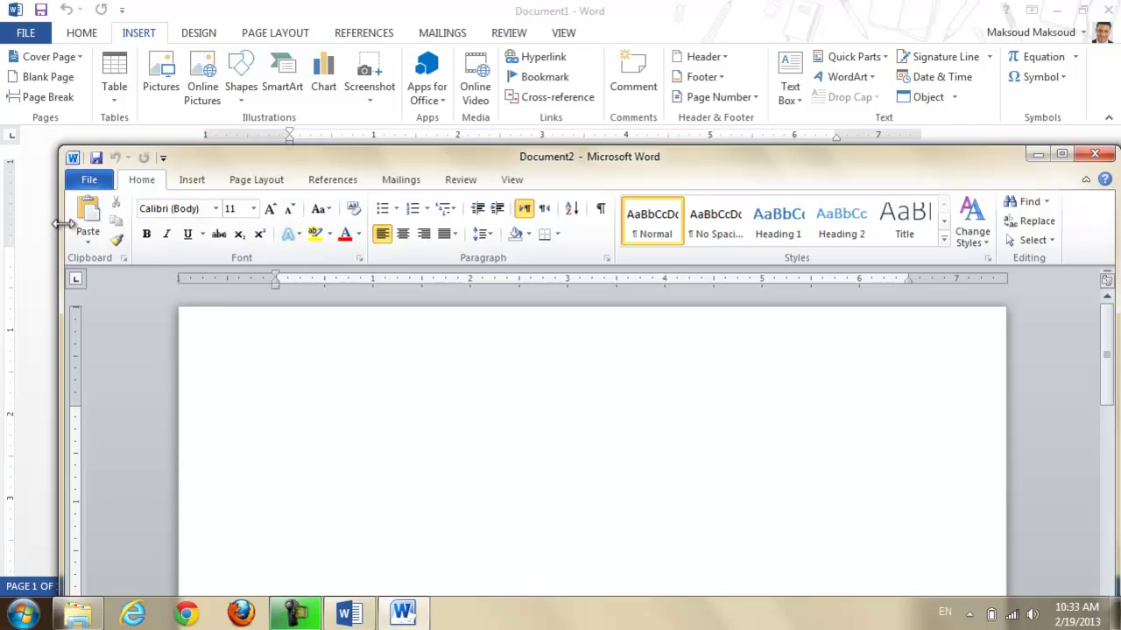
left_click_drag(58, 224, 7, 233)
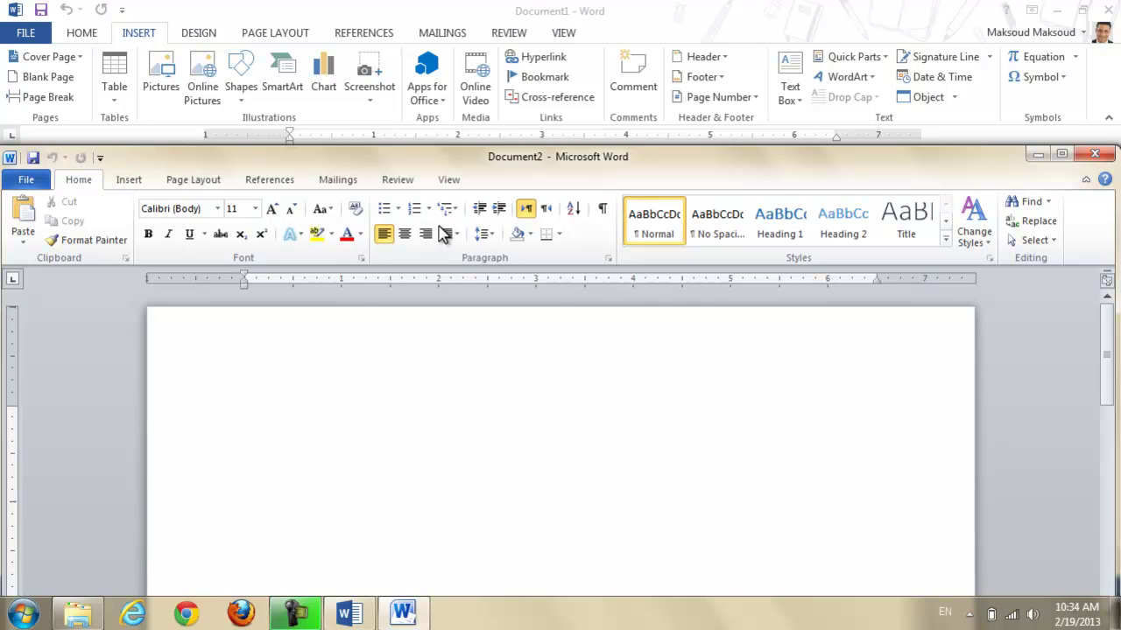
left_click(481, 158)
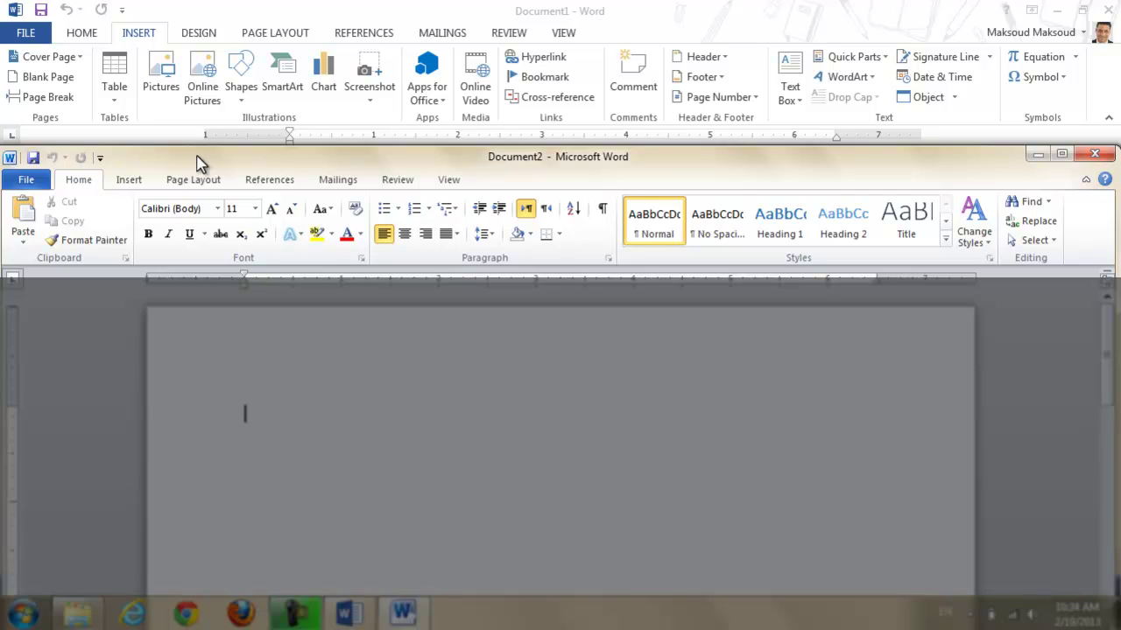
Open and dismiss both windows' control menus, then bring Word 2010's Document2 to the front
left_click(10, 159)
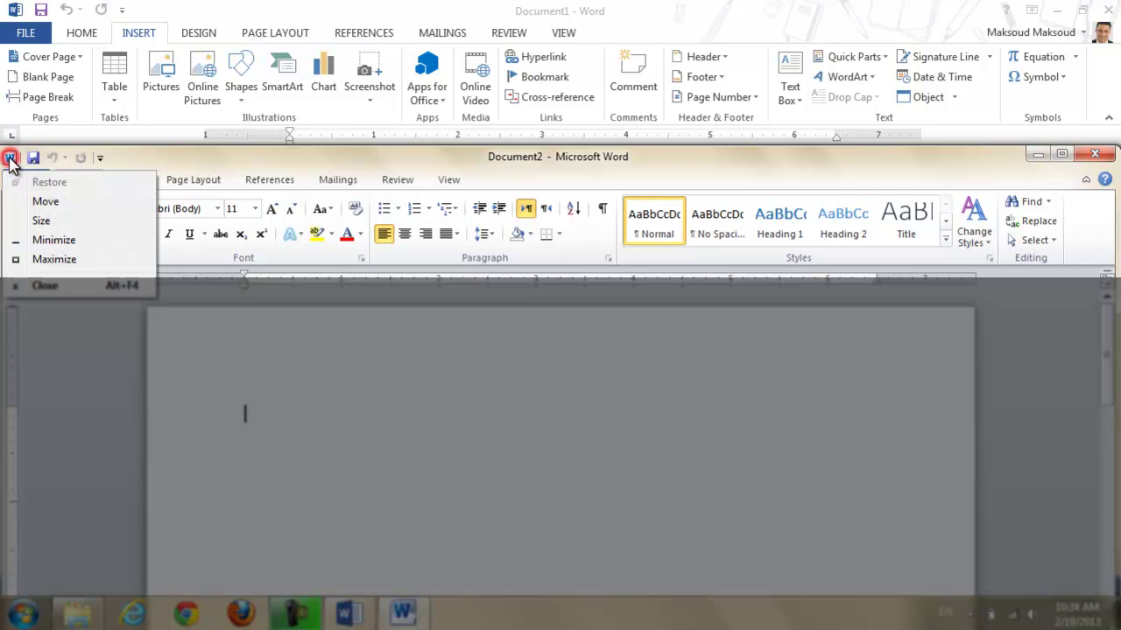
left_click(9, 159)
left_click(10, 160)
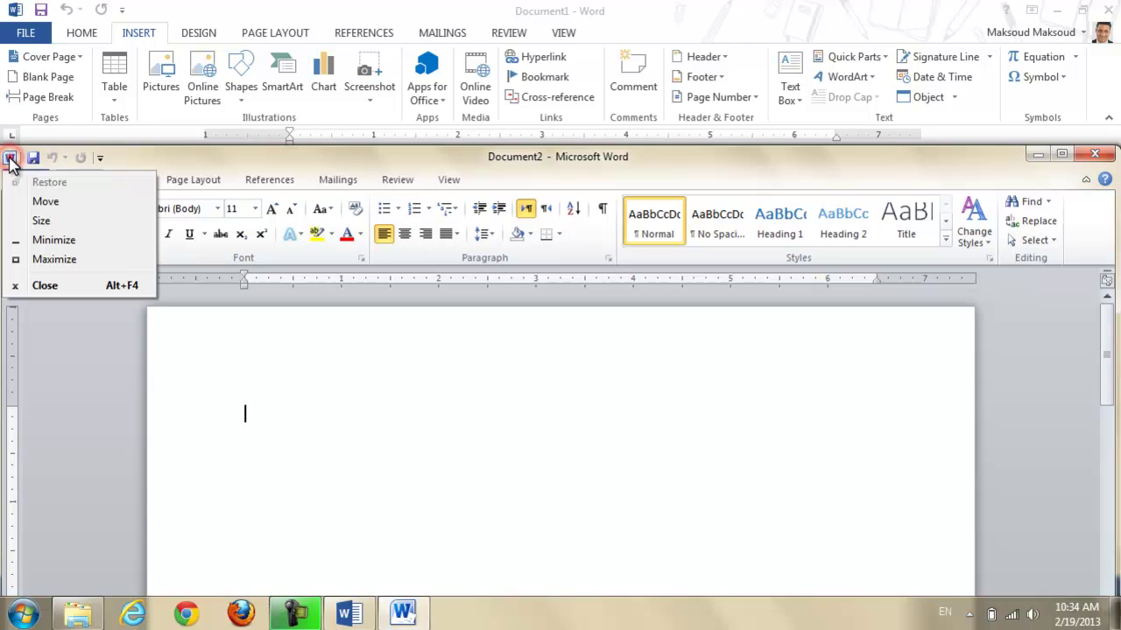
left_click(10, 159)
left_click(13, 10)
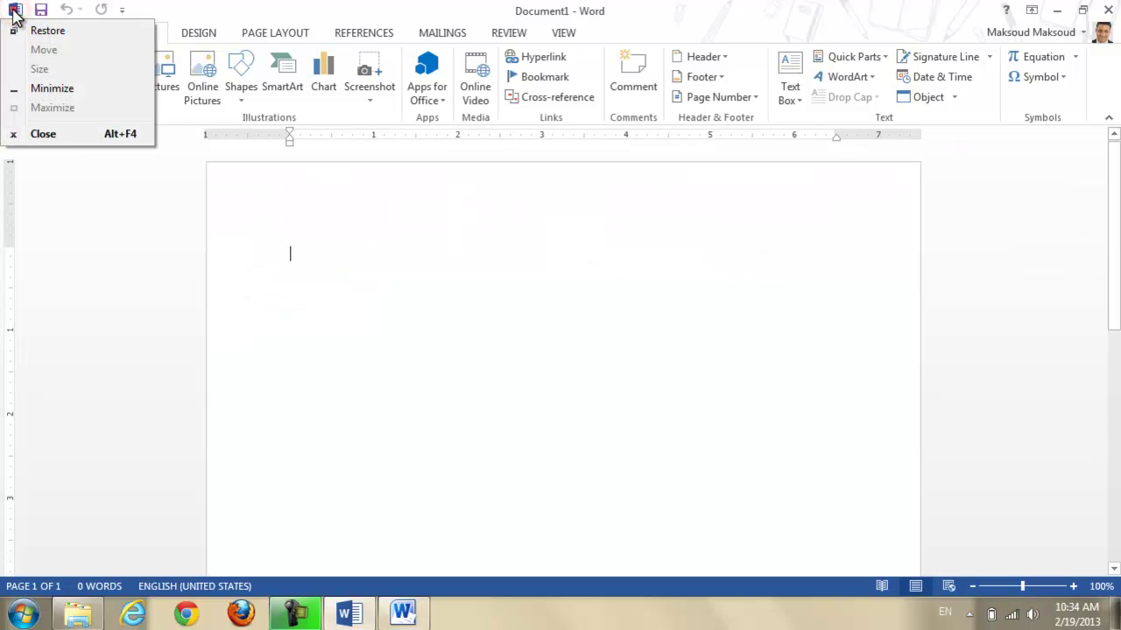
left_click(13, 11)
left_click(412, 612)
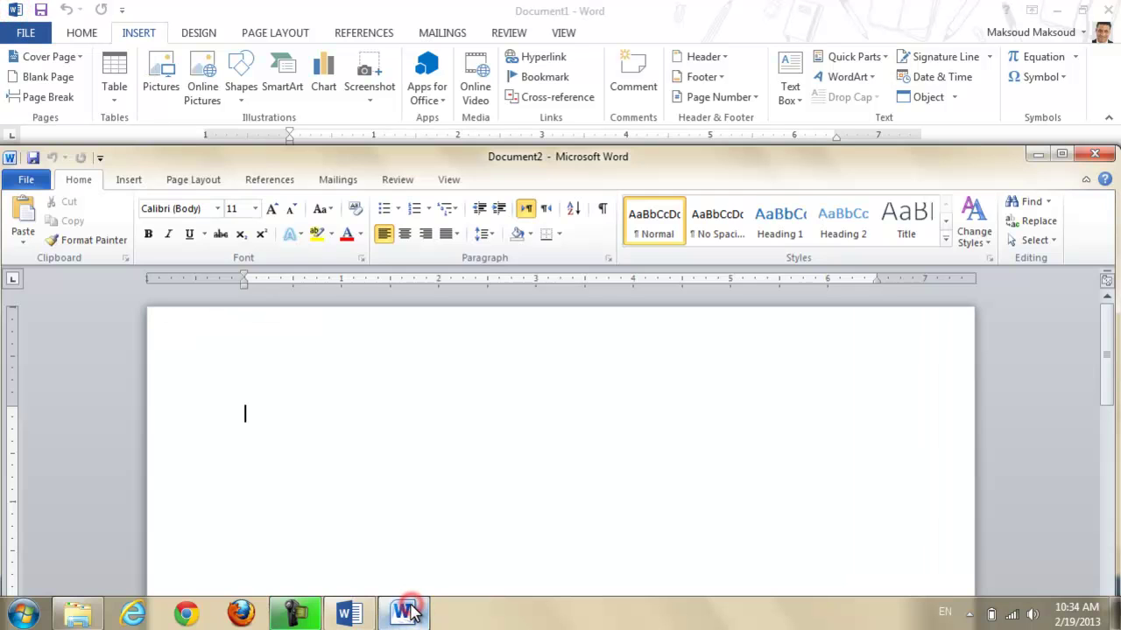
mouse_move(404, 613)
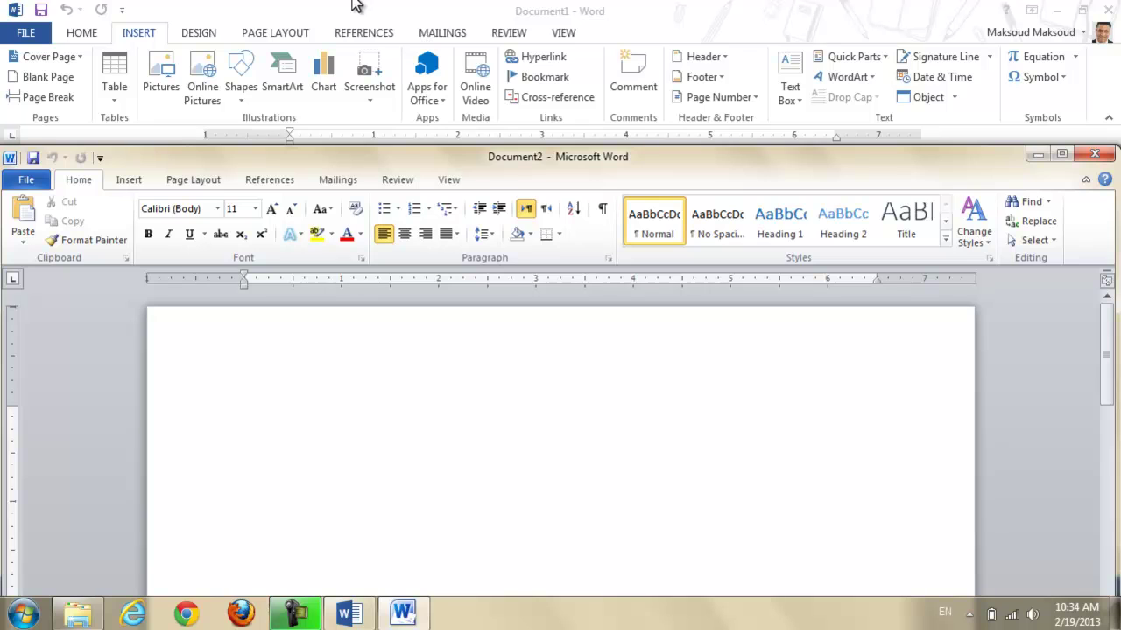
Show the File > Info page in both Word 2013 and Word 2010
left_click(30, 33)
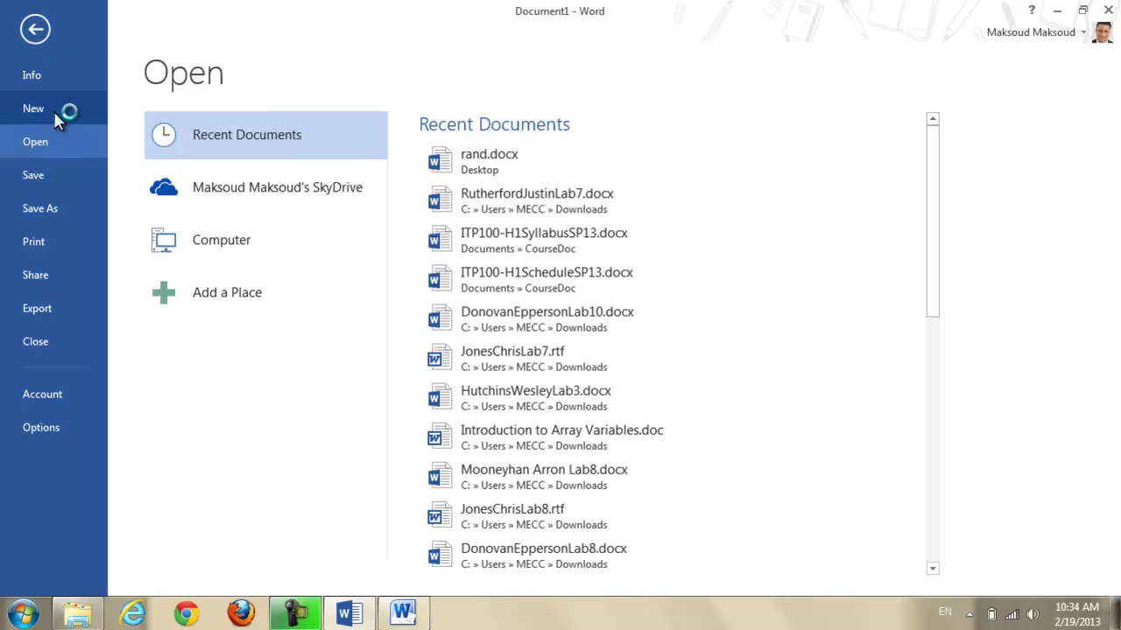
left_click(35, 76)
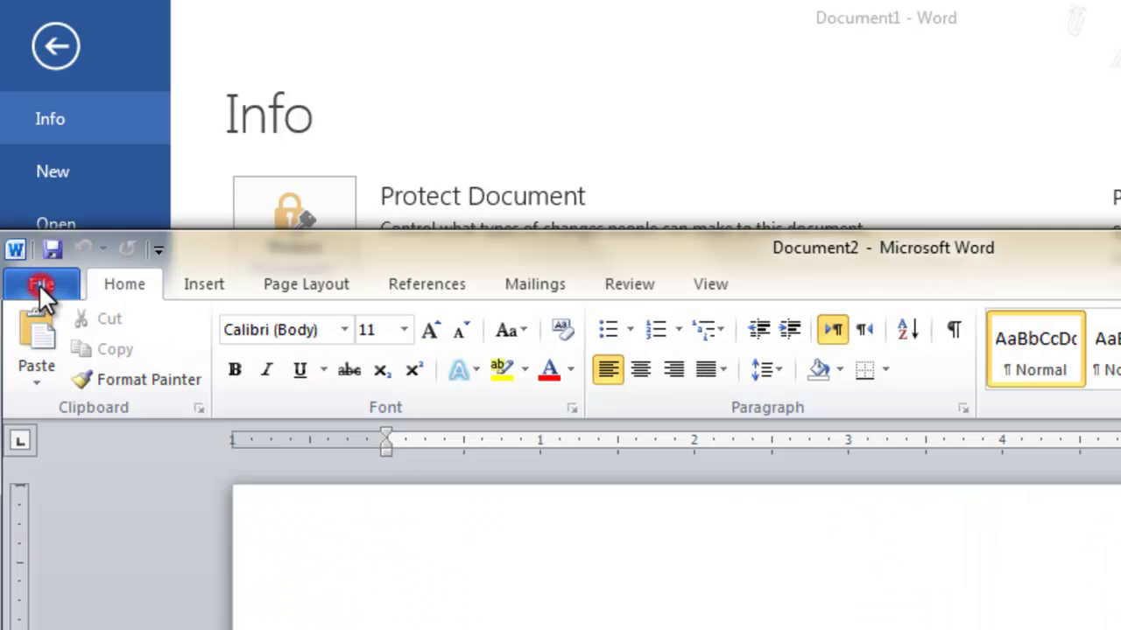
left_click(38, 284)
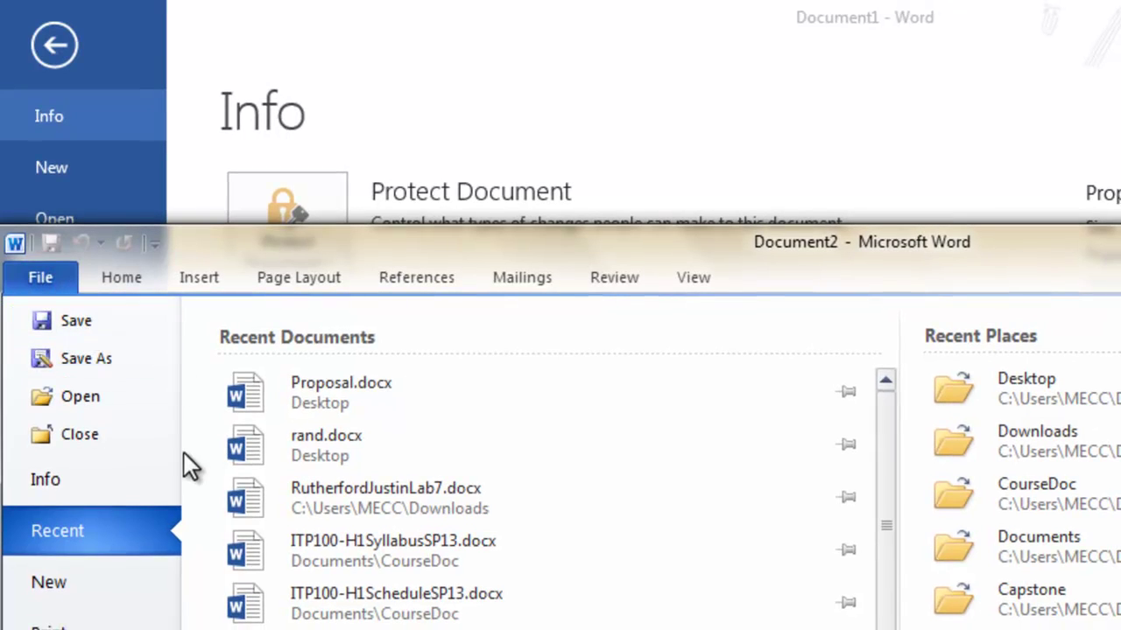
left_click(68, 476)
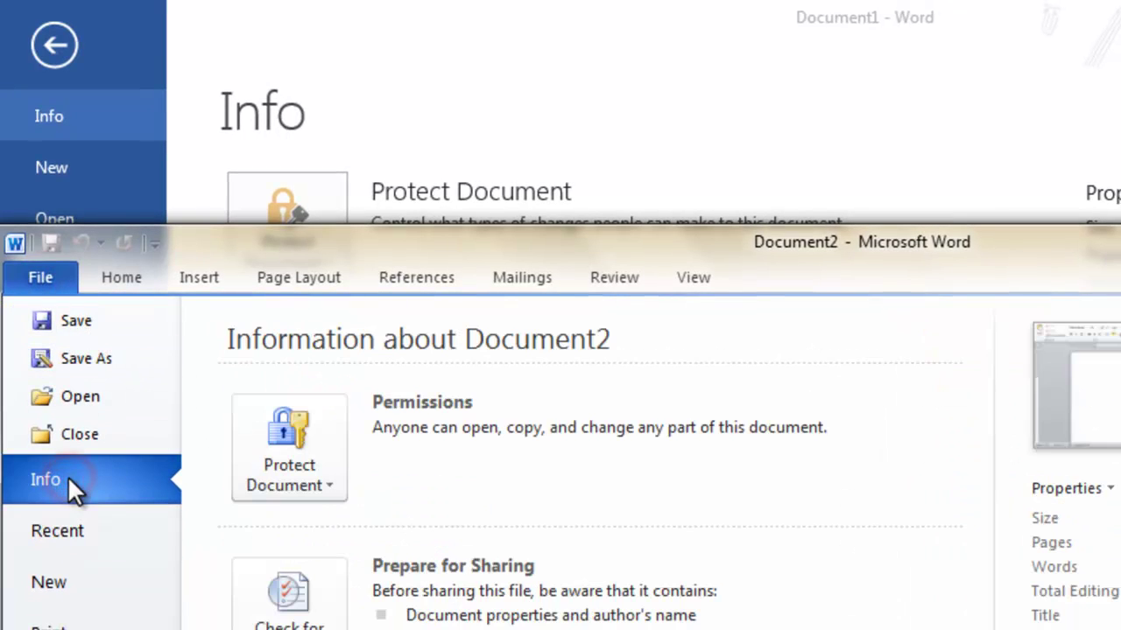
Move Word 2010 to the upper right and snap Word 2013 to the left half
left_click_drag(742, 252, 1120, 80)
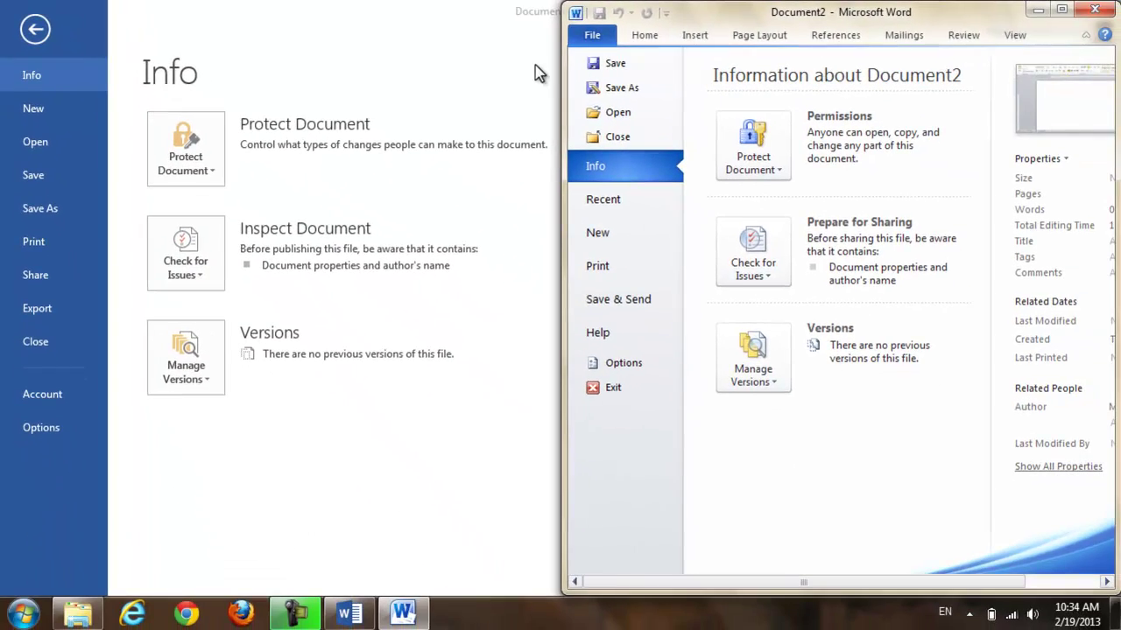
left_click(827, 98)
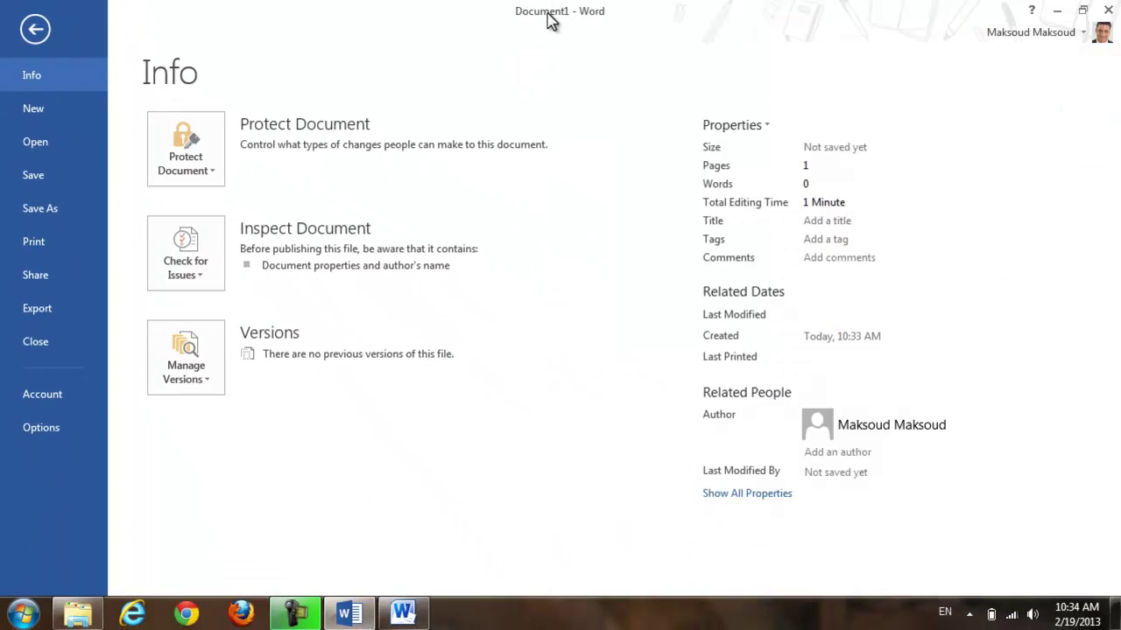
left_click_drag(548, 20, 5, 172)
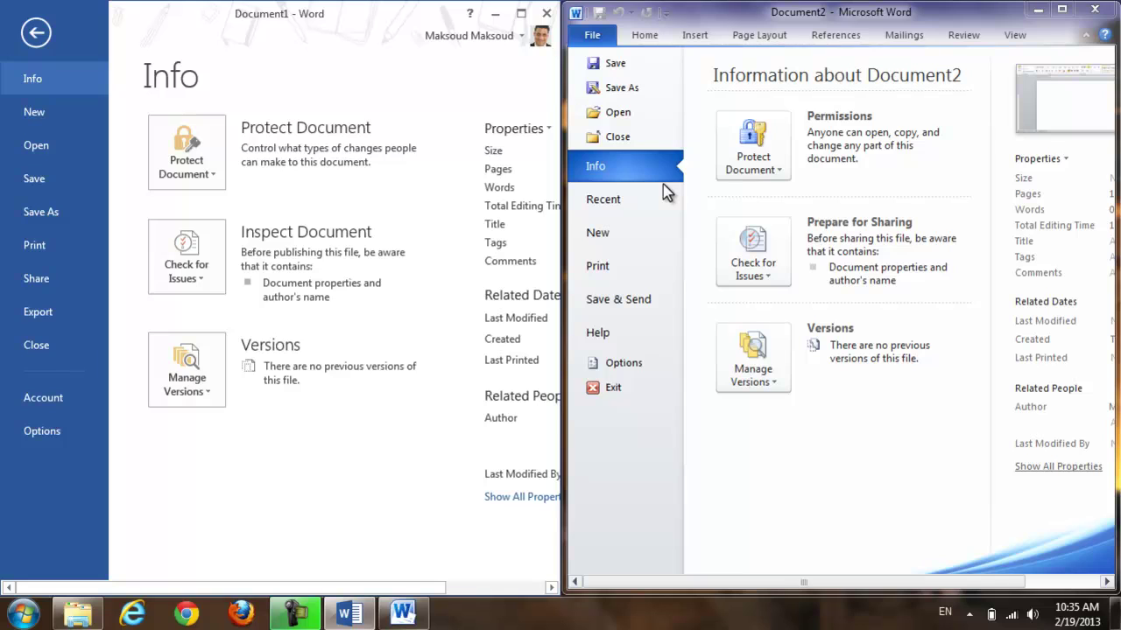
Switch between the two windows and toggle Document2 between its File Info page and document
left_click(843, 13)
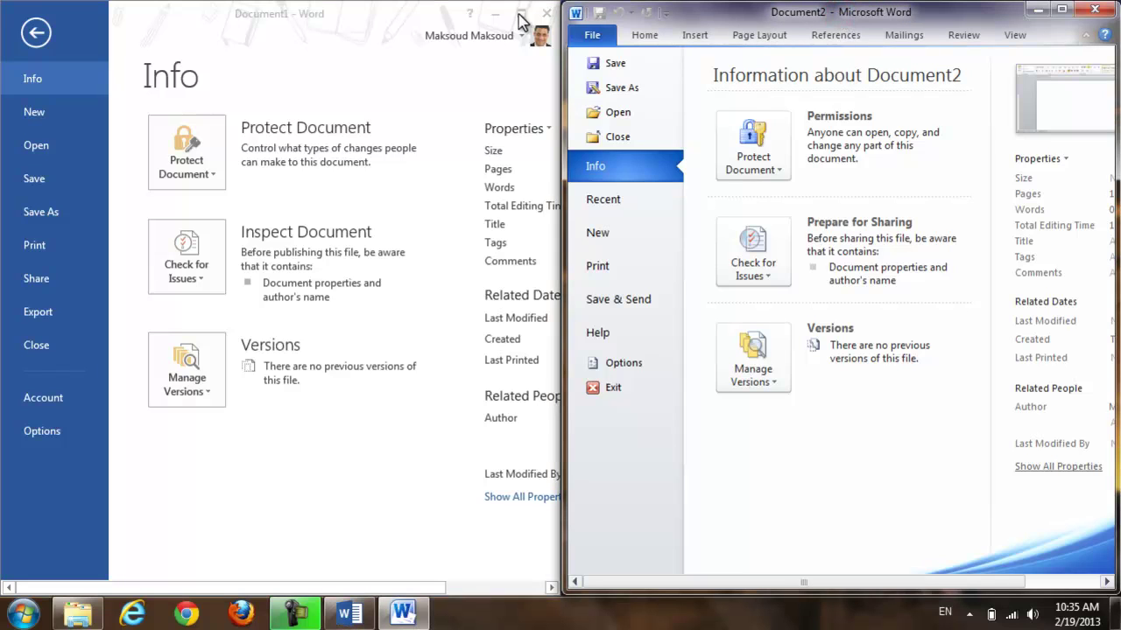
left_click(268, 18)
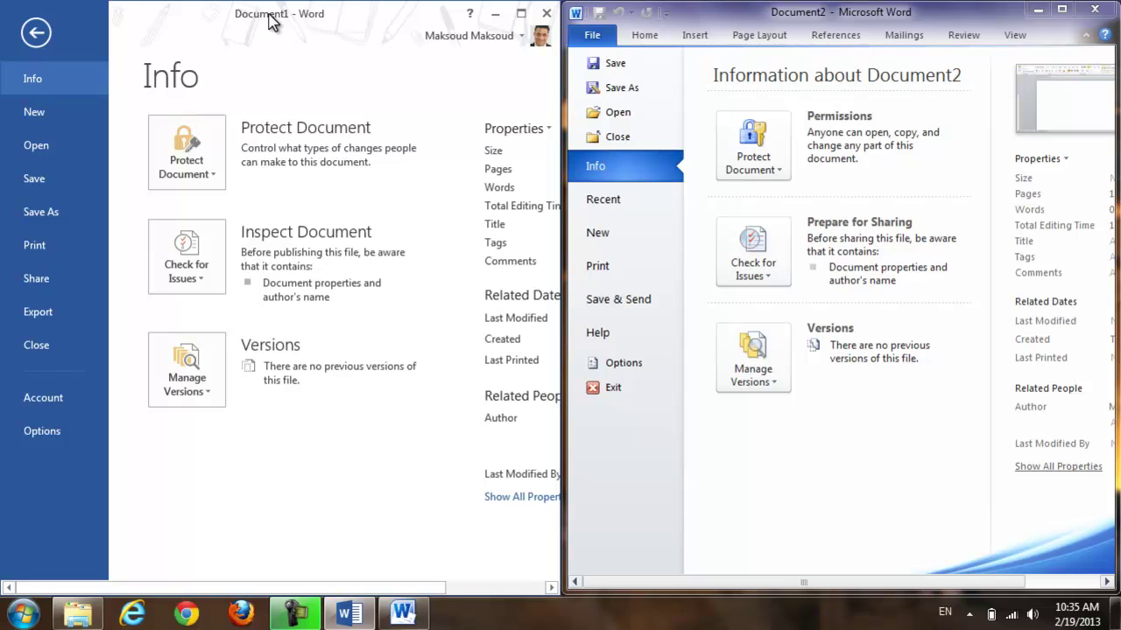
left_click(728, 17)
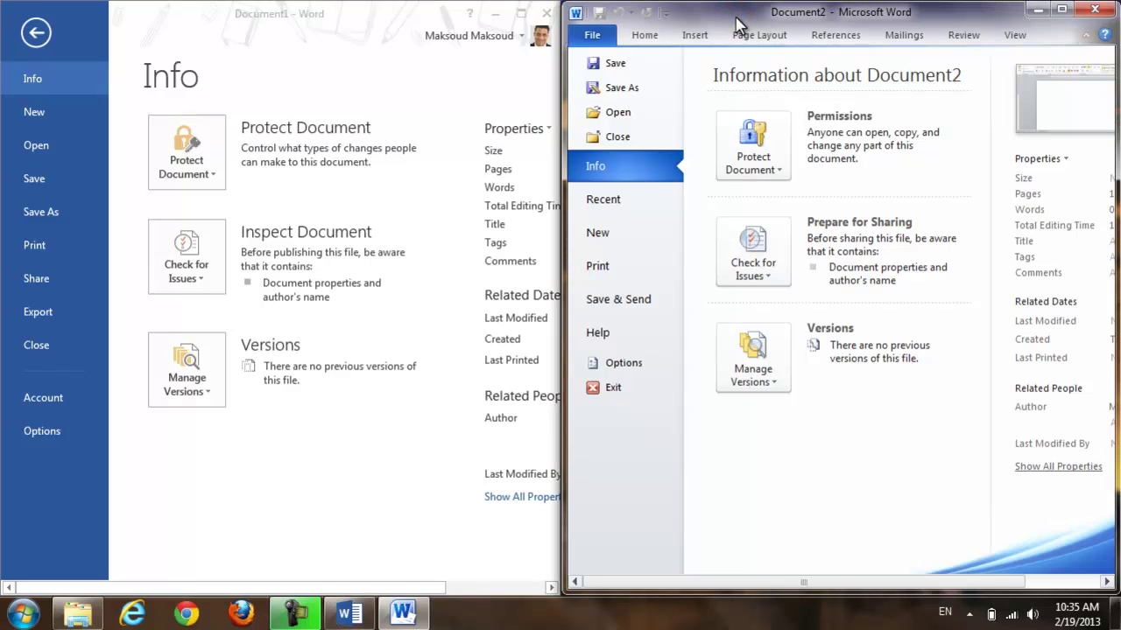
left_click(647, 37)
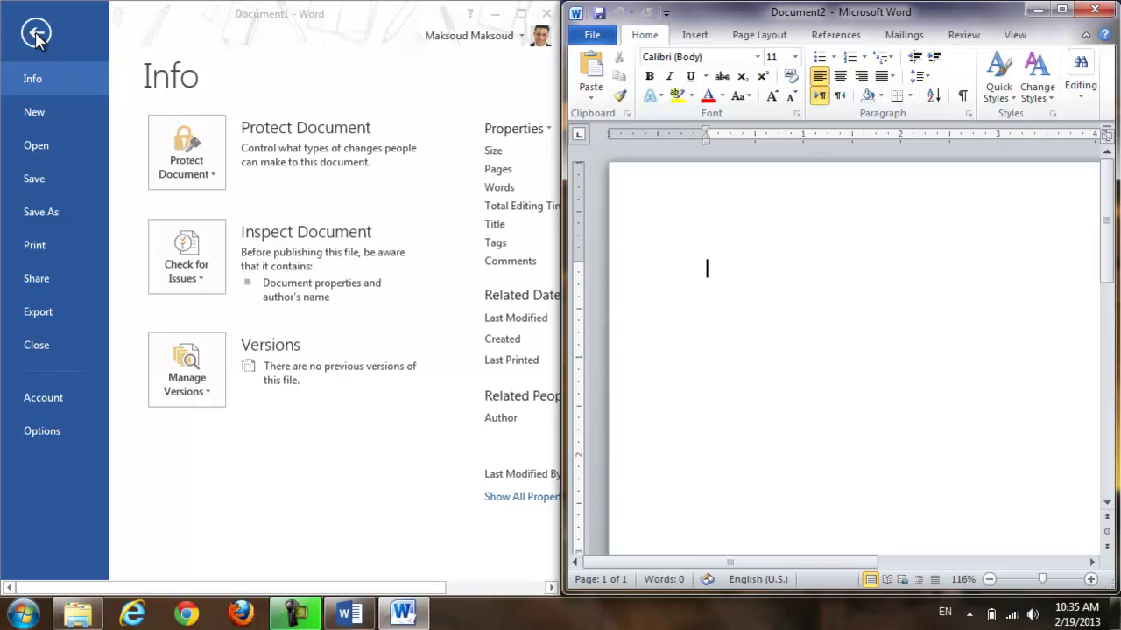
left_click(592, 38)
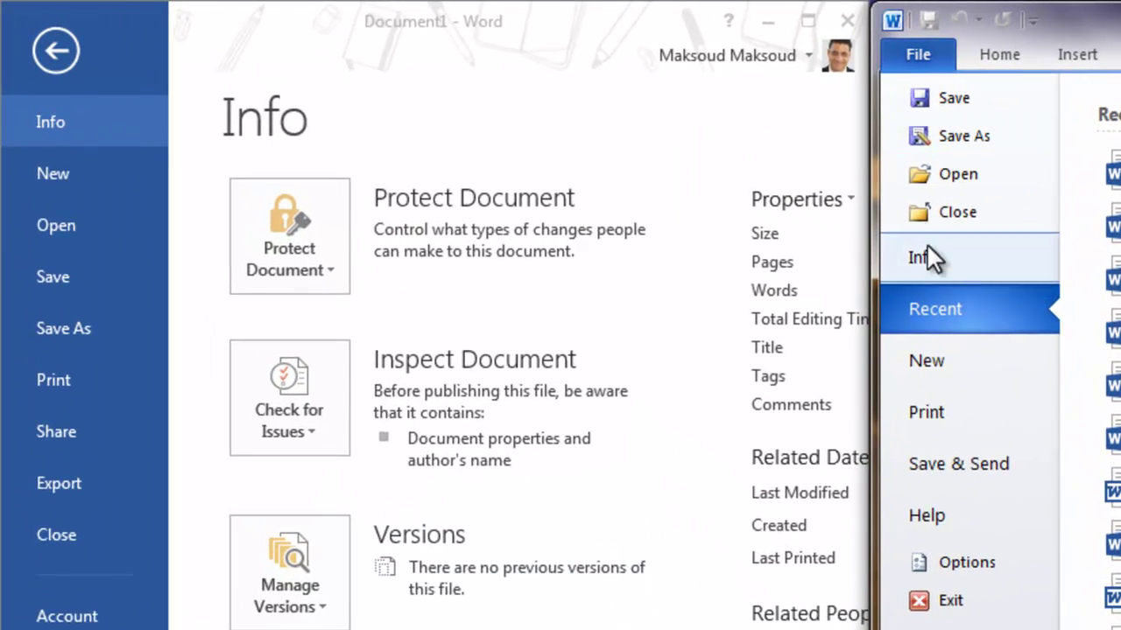
Return Document2, then Word 2013's Document1, from File Info to their blank pages
left_click(999, 55)
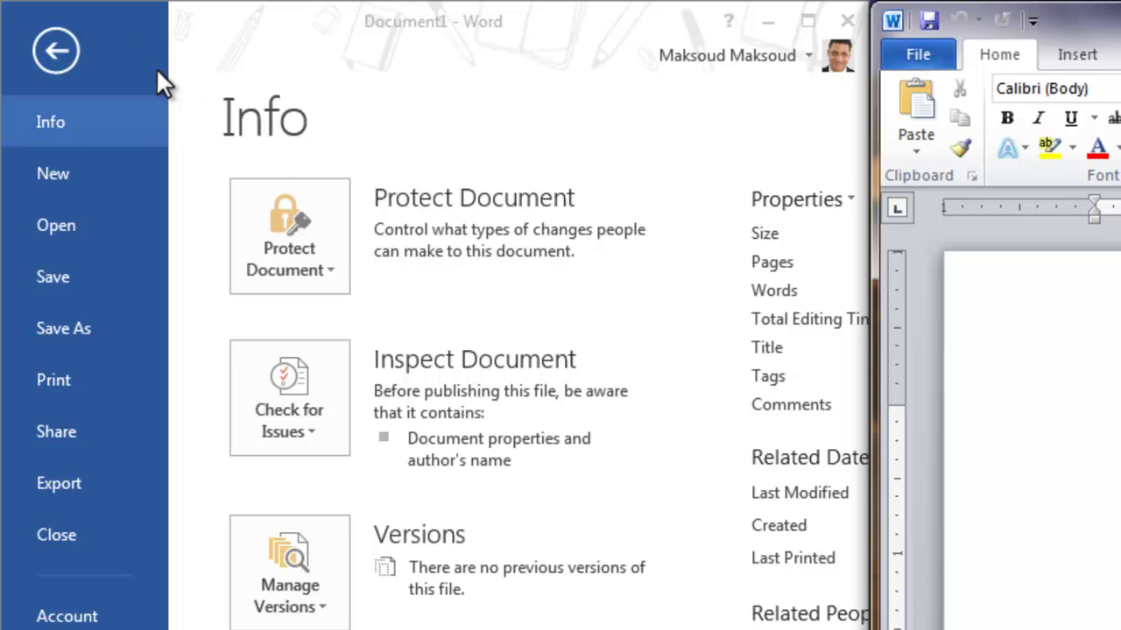
left_click(57, 50)
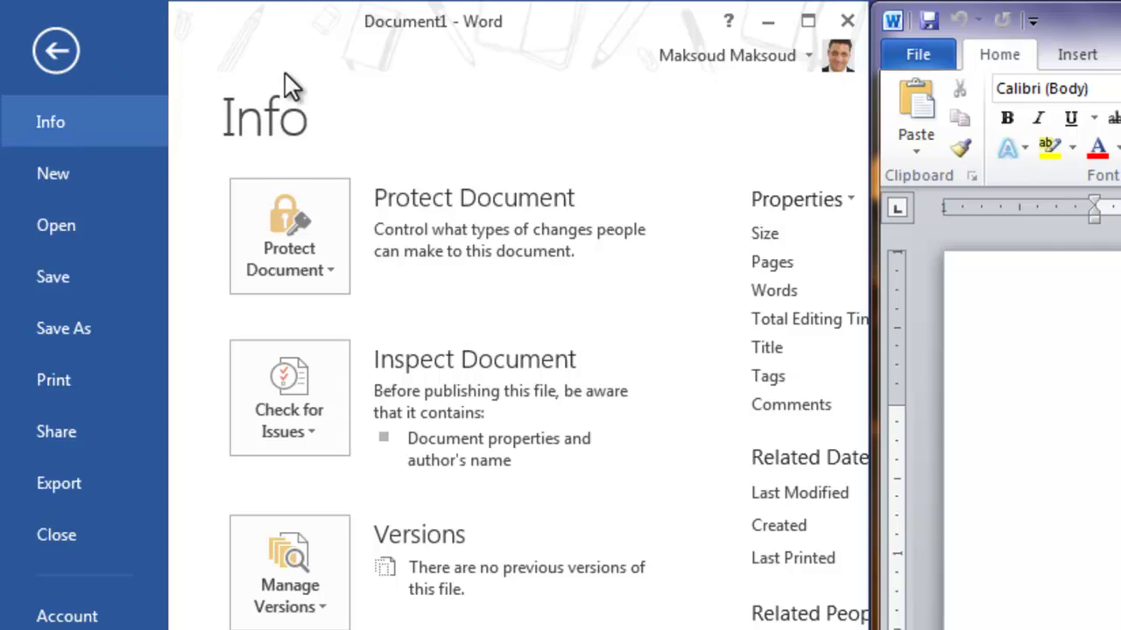
left_click(37, 53)
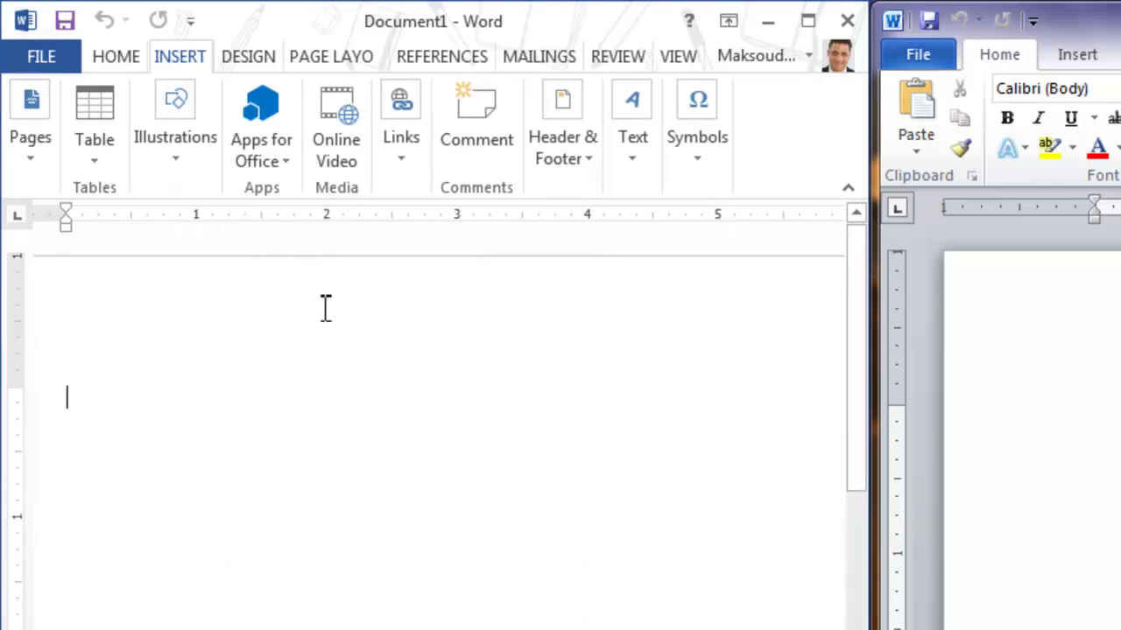
Show the HOME tab in Word 2013's Document1 and maximize the Word 2010 window
left_click(115, 57)
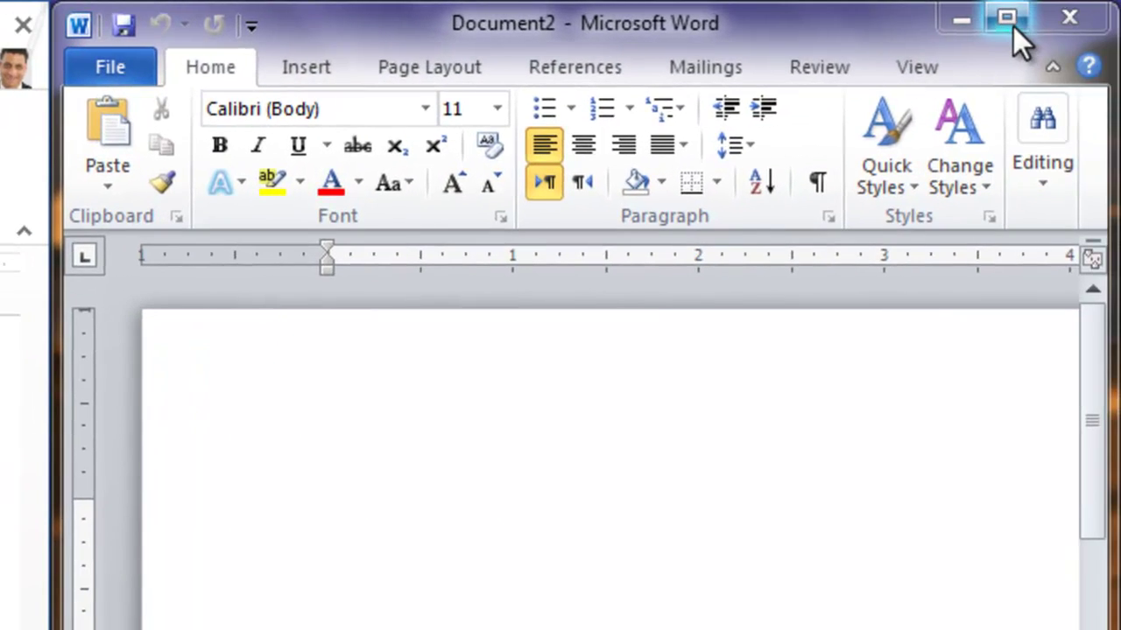
left_click(1020, 21)
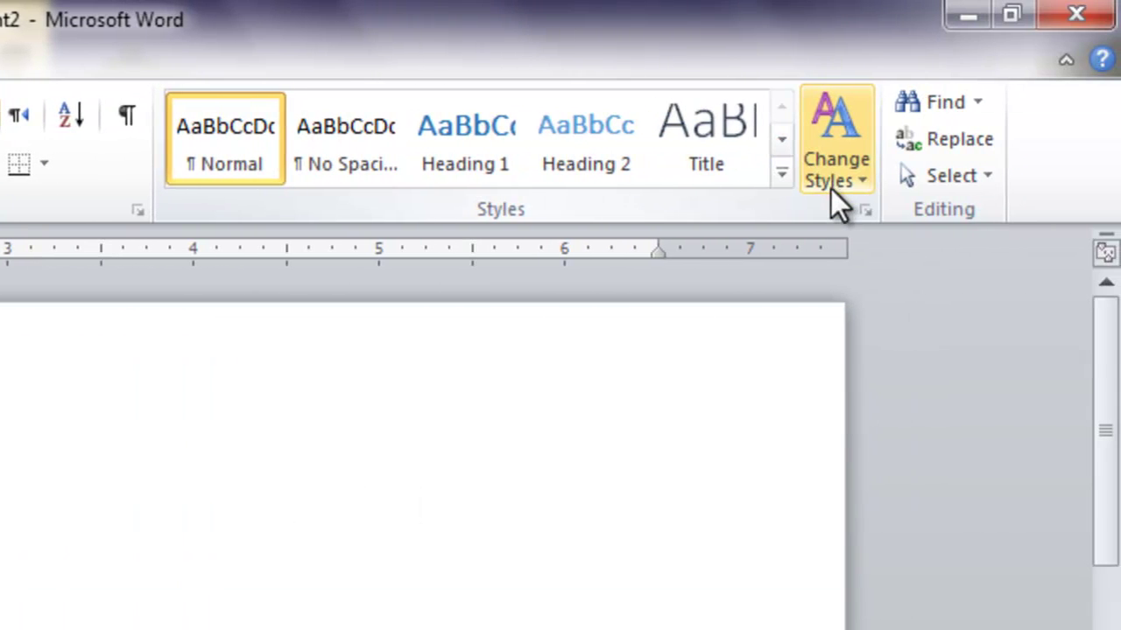
Maximize Word 2013 to browse its full Styles gallery, then restore both windows to smaller size
left_click(1015, 16)
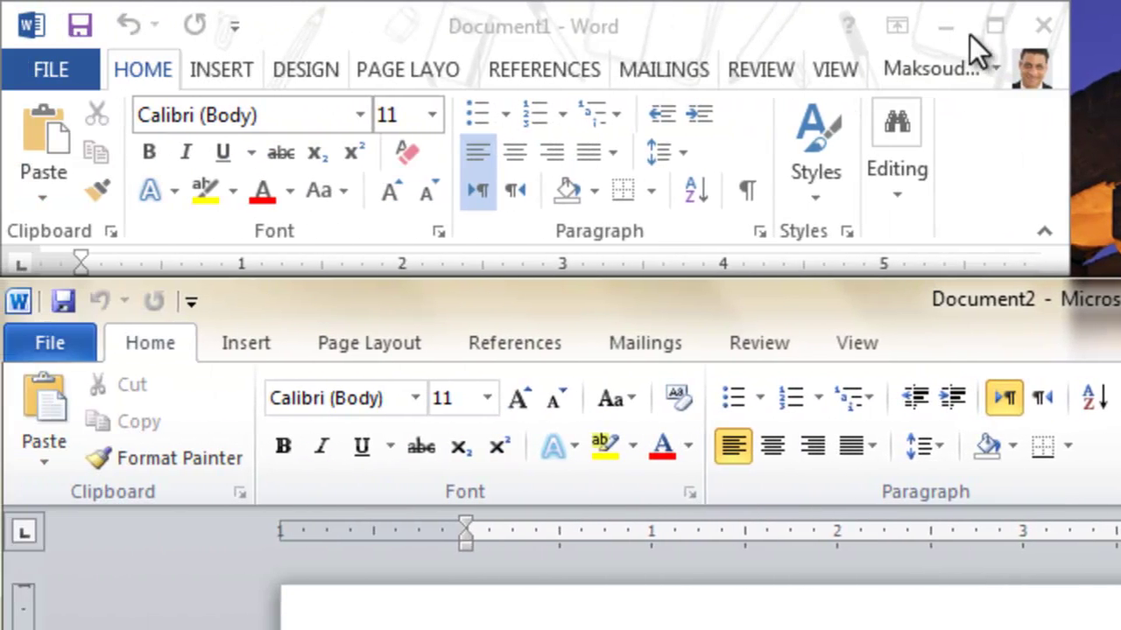
left_click(995, 21)
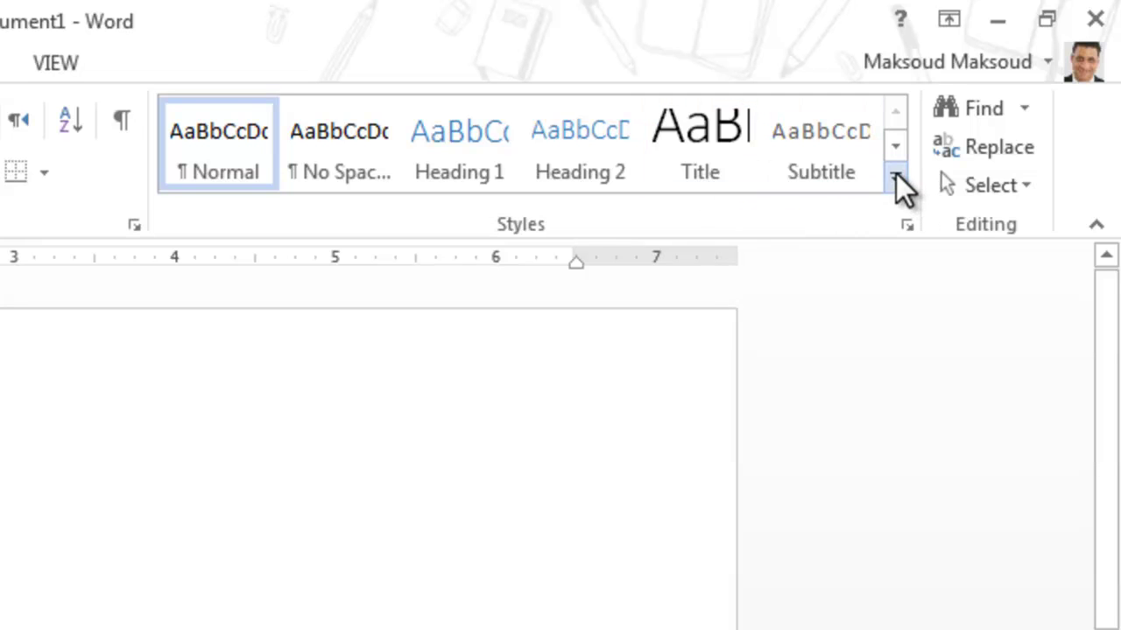
left_click(891, 179)
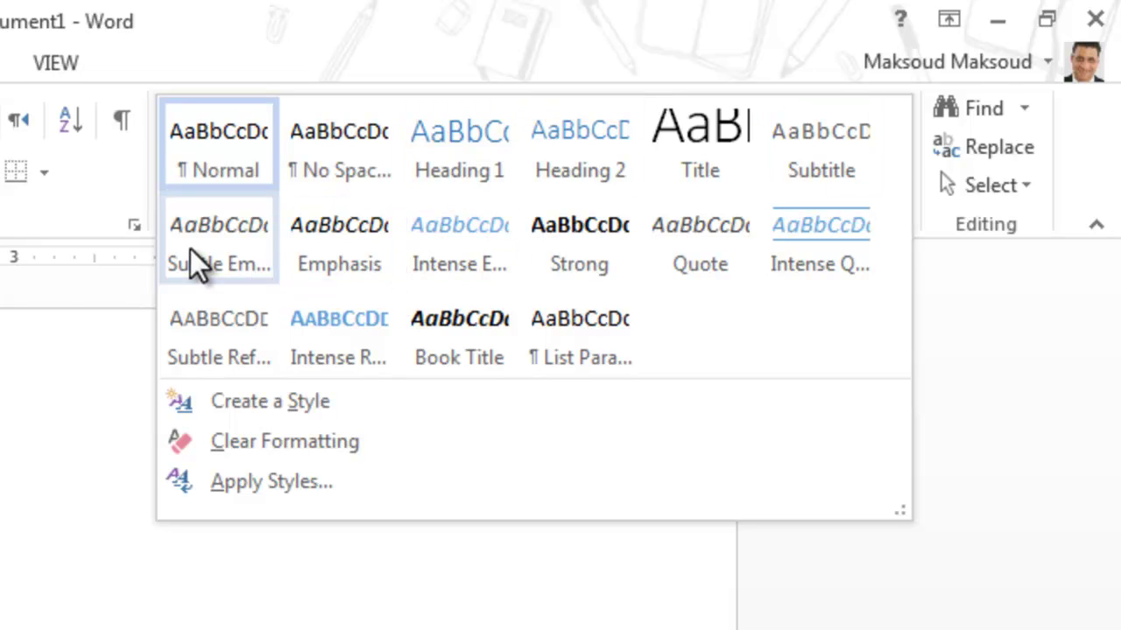
left_click(66, 302)
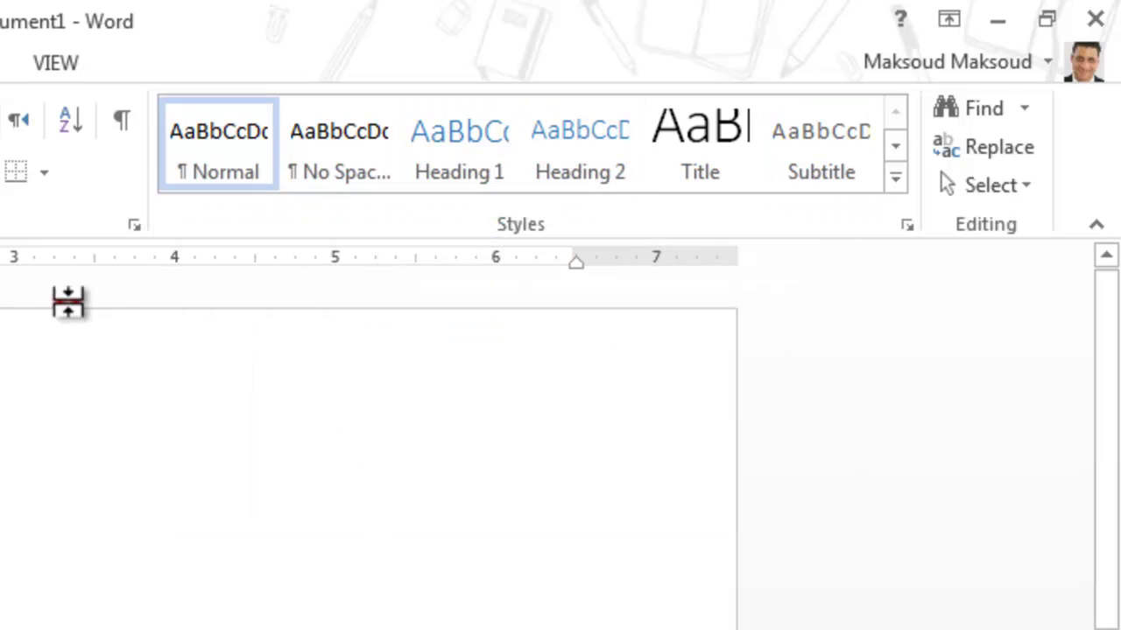
left_click(1047, 19)
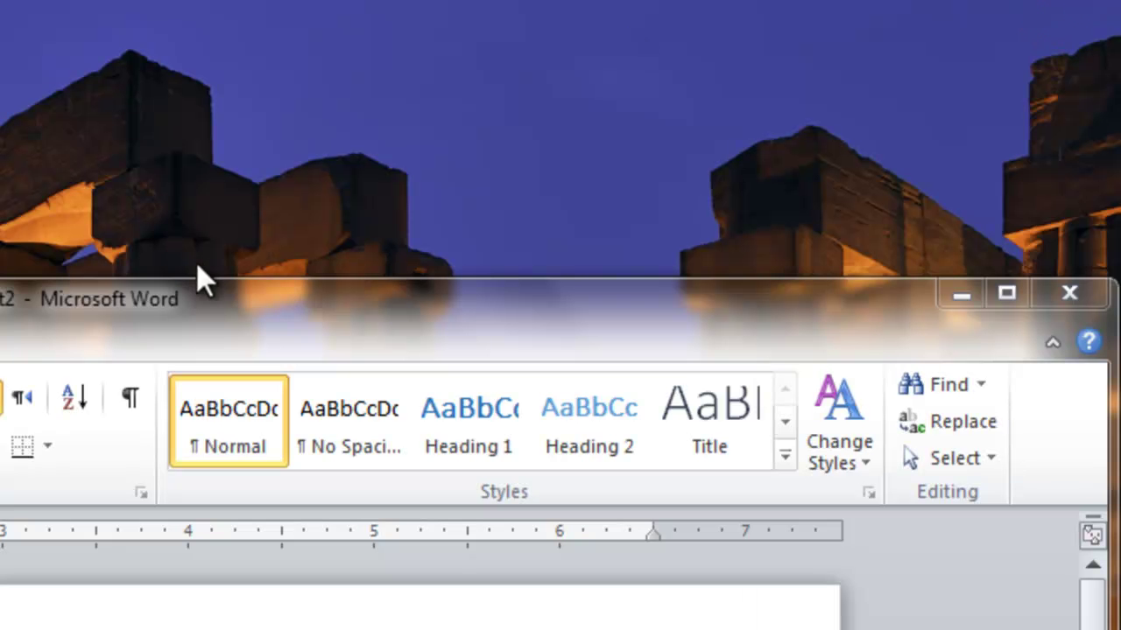
Move Word 2010 to the screen top and open the Quick Styles galleries in both versions
left_click(205, 299)
left_click_drag(205, 298, 1112, 99)
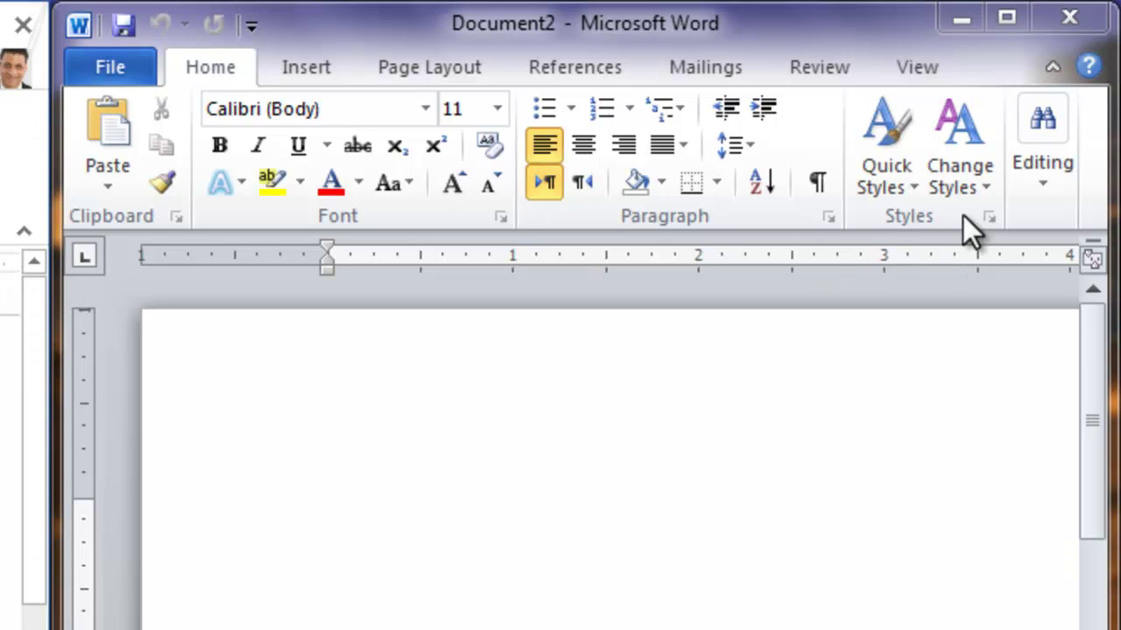
left_click(894, 195)
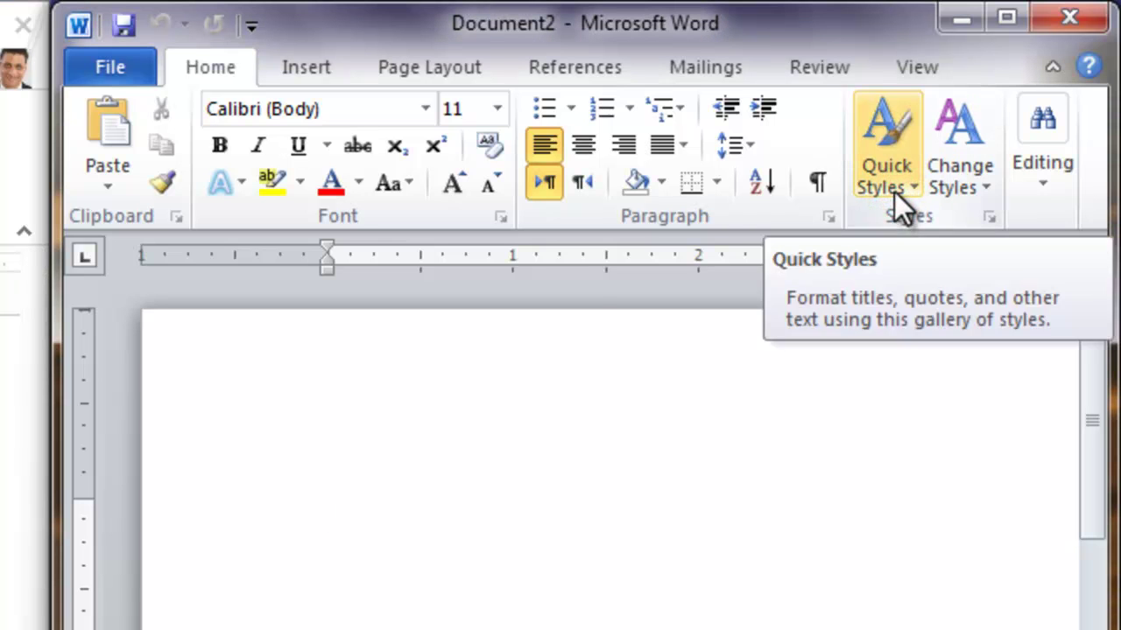
left_click(894, 192)
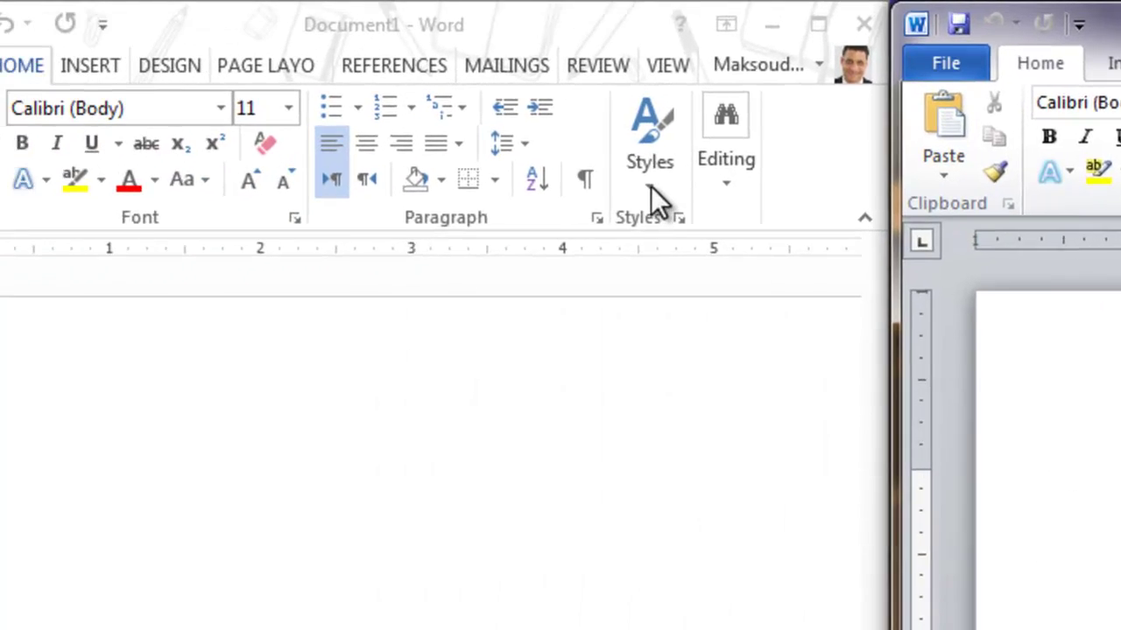
left_click(140, 152)
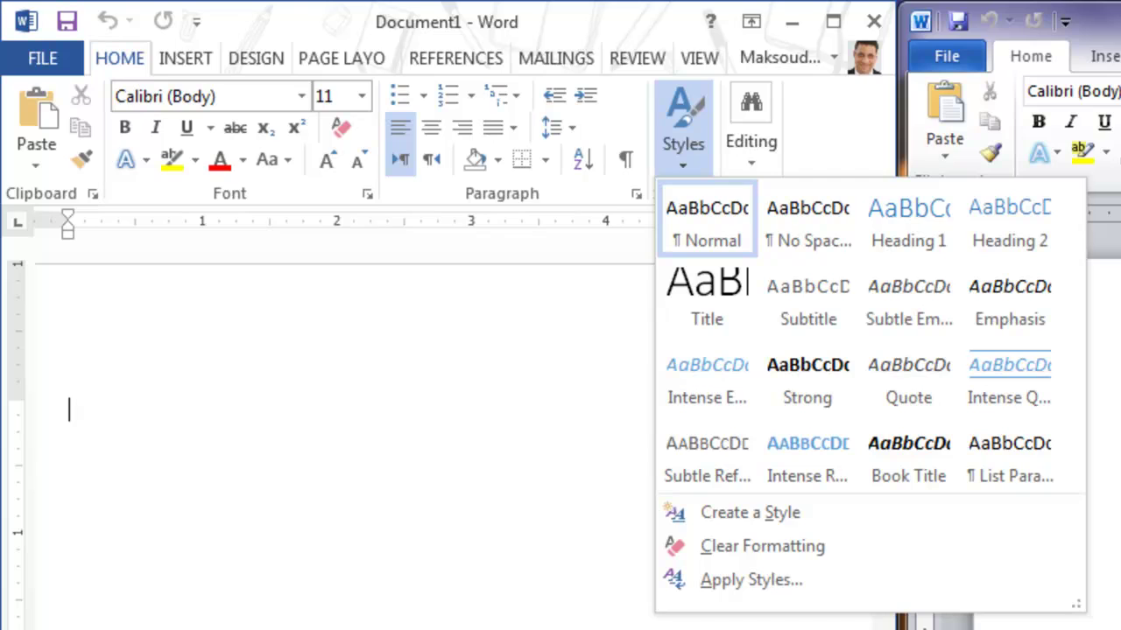
Browse Word 2010's Change Styles style sets, then Word 2013's styles gallery and Editing commands
left_click(997, 152)
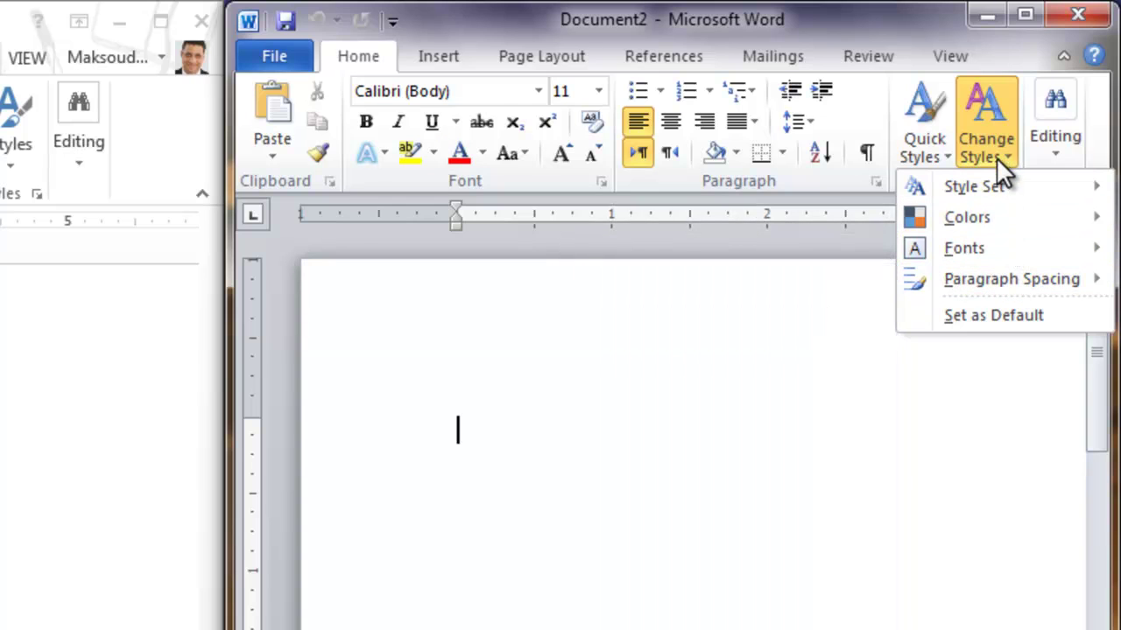
left_click(997, 157)
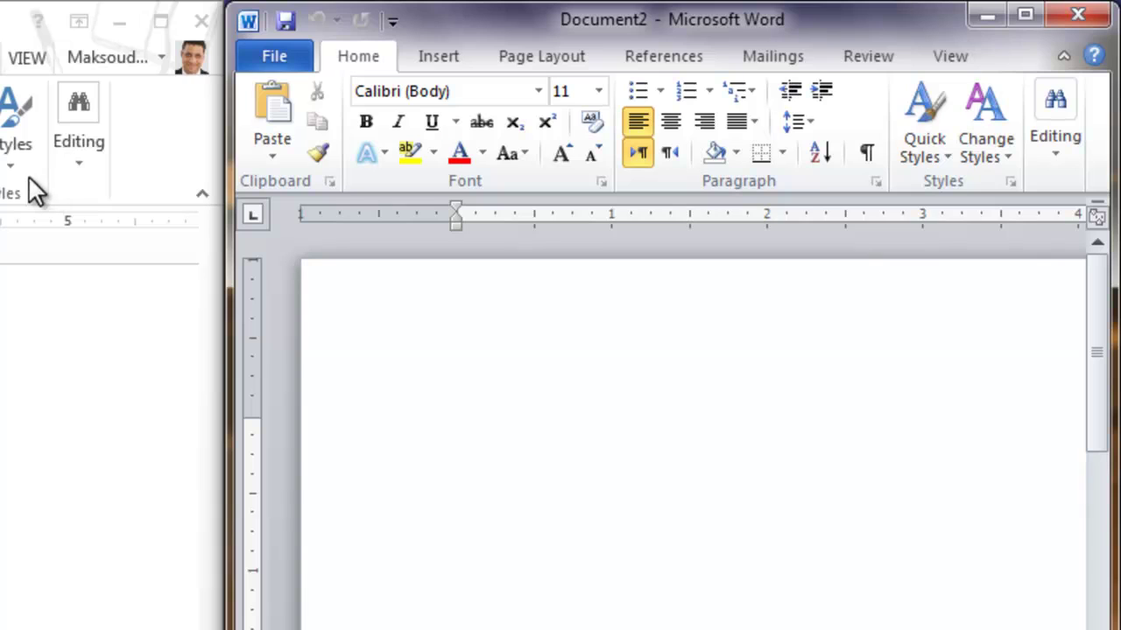
left_click(997, 154)
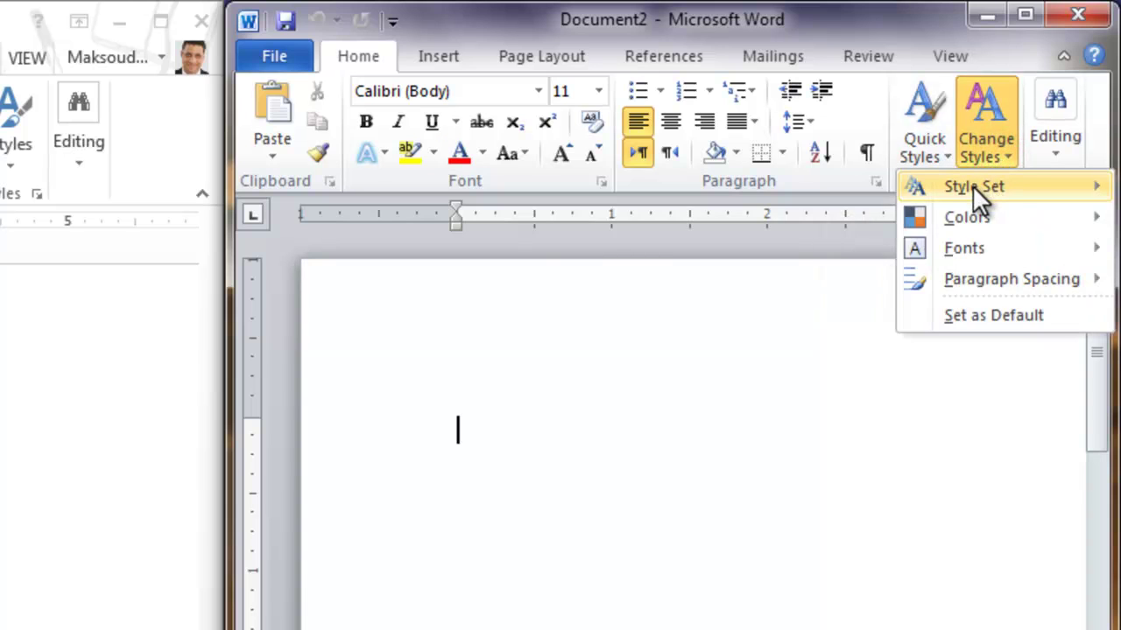
mouse_move(972, 185)
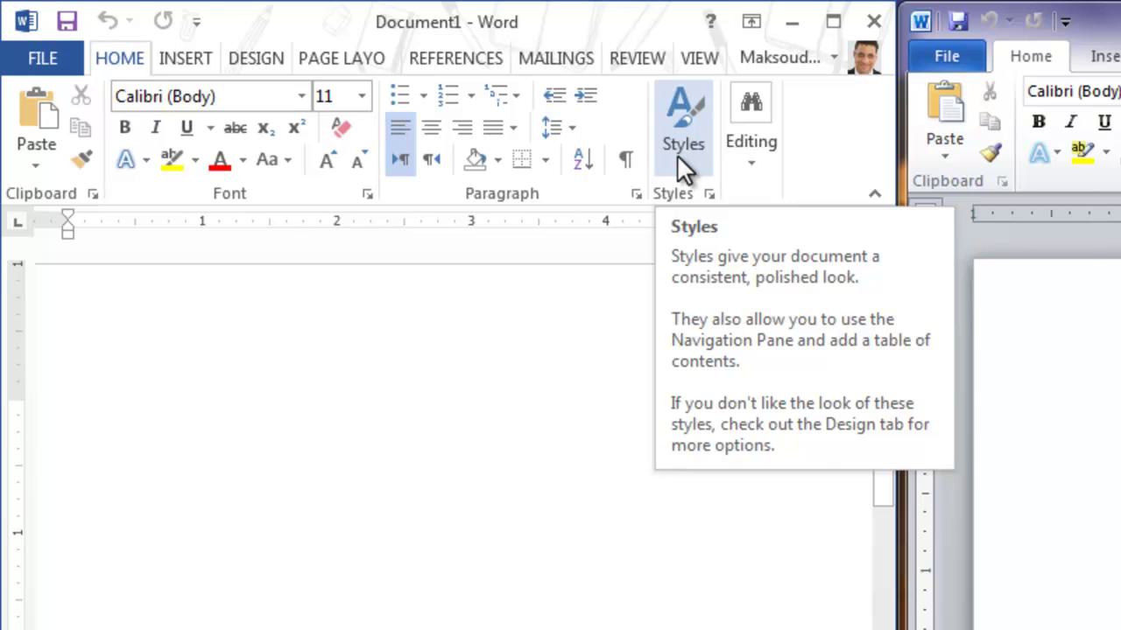
left_click(653, 156)
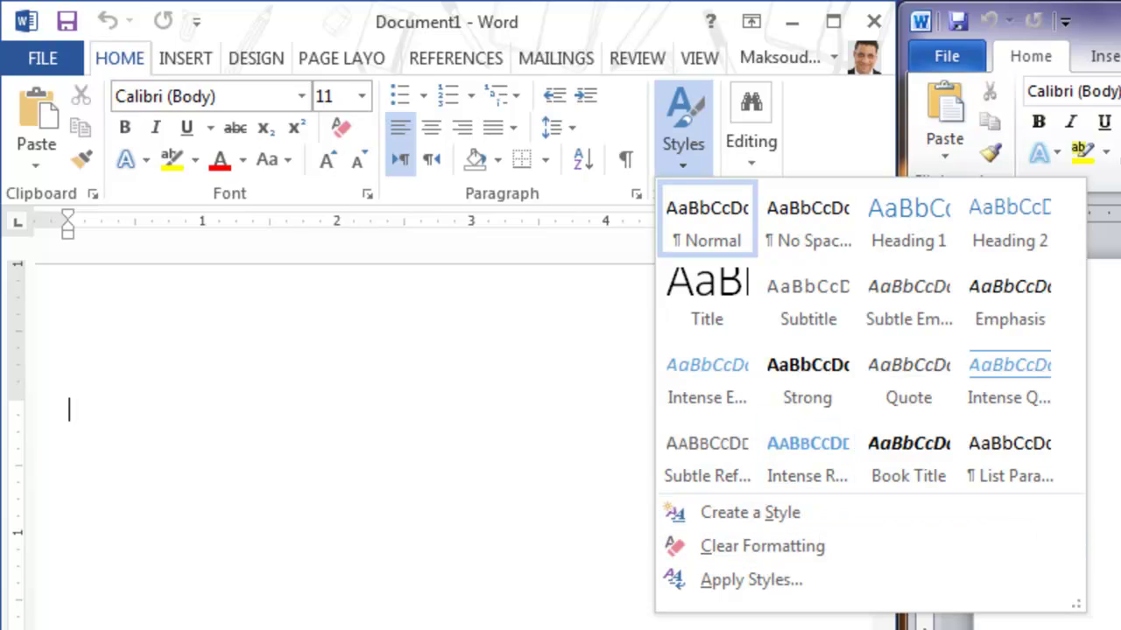
left_click(765, 159)
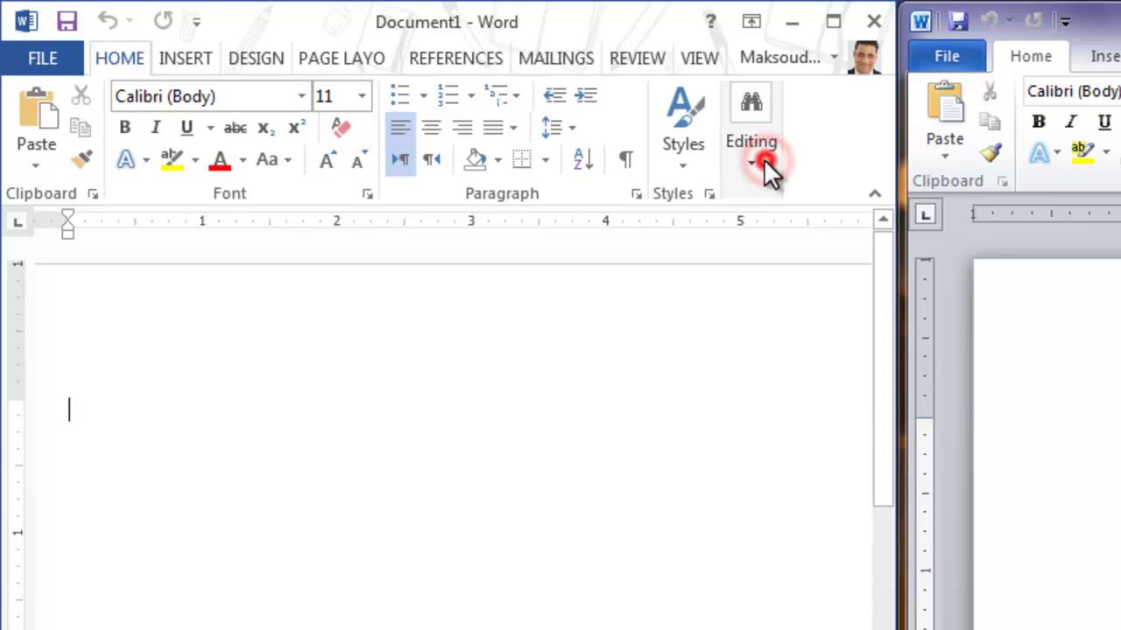
Compare the Find, Replace and Select commands in both versions, then activate Document1
left_click(764, 158)
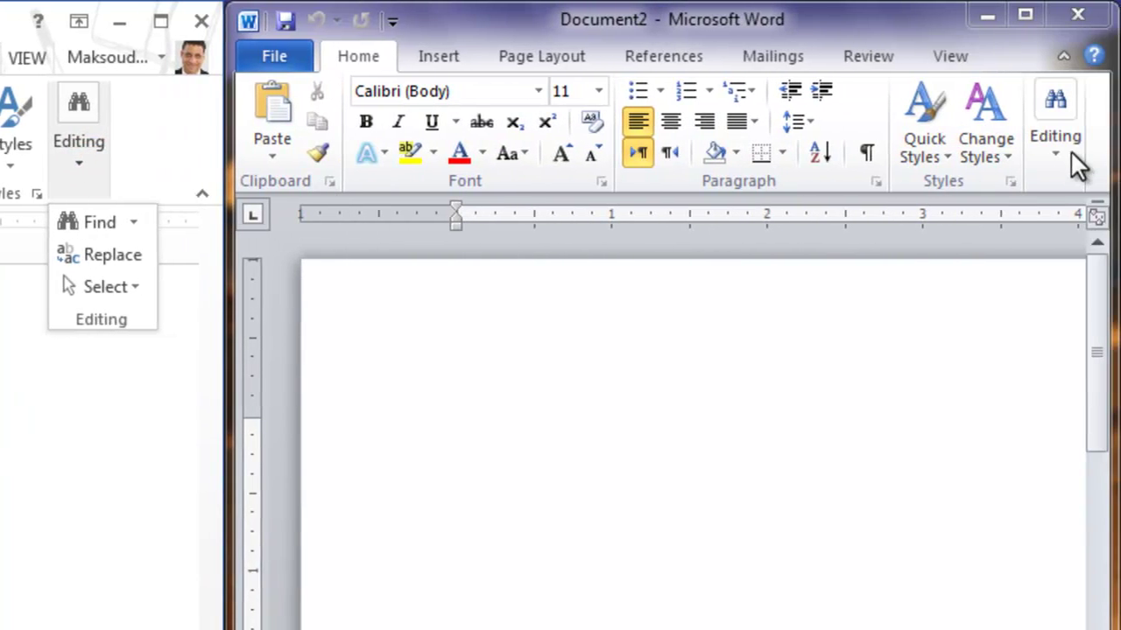
left_click(1070, 156)
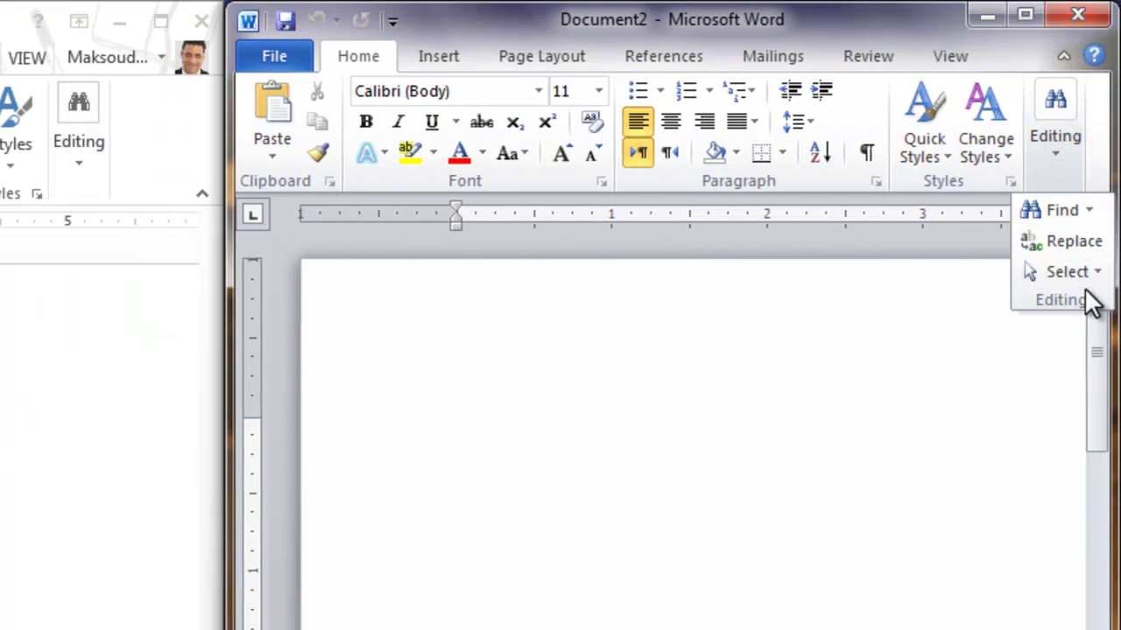
left_click(663, 427)
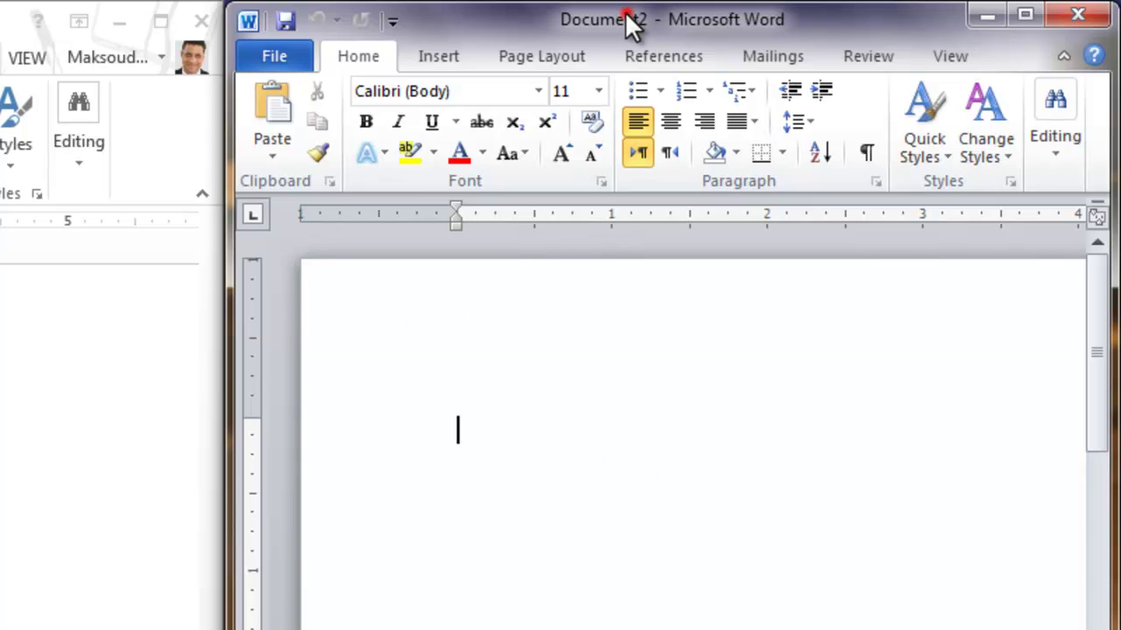
left_click(490, 22)
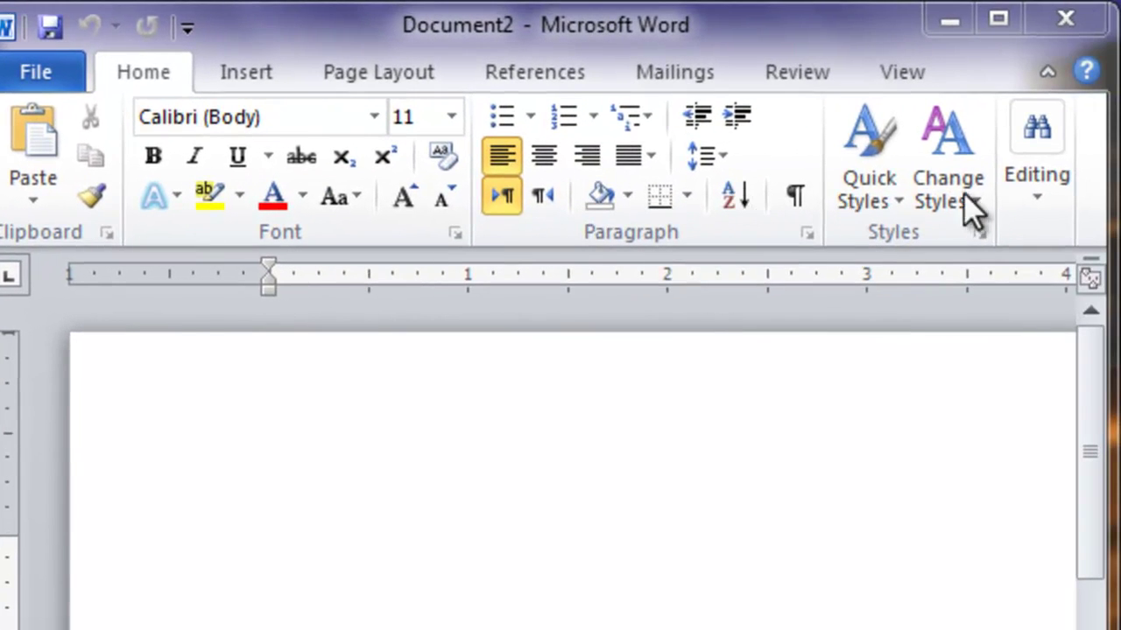
Browse Word 2010's Change Styles colours and Quick Styles, then show Word 2013's INSERT commands
left_click(979, 201)
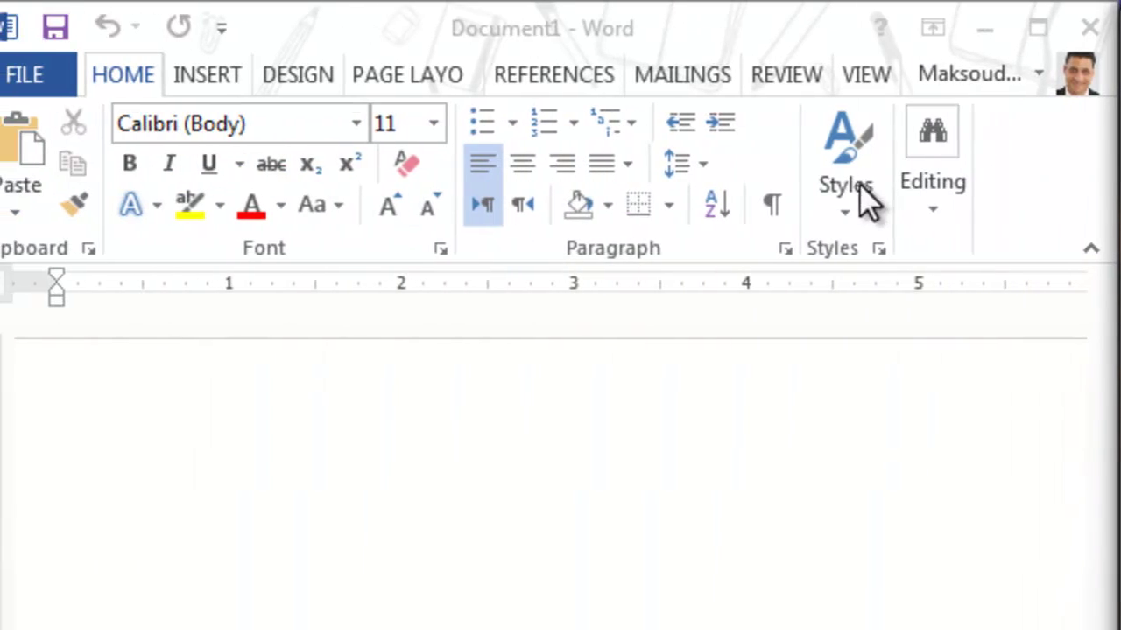
left_click(843, 206)
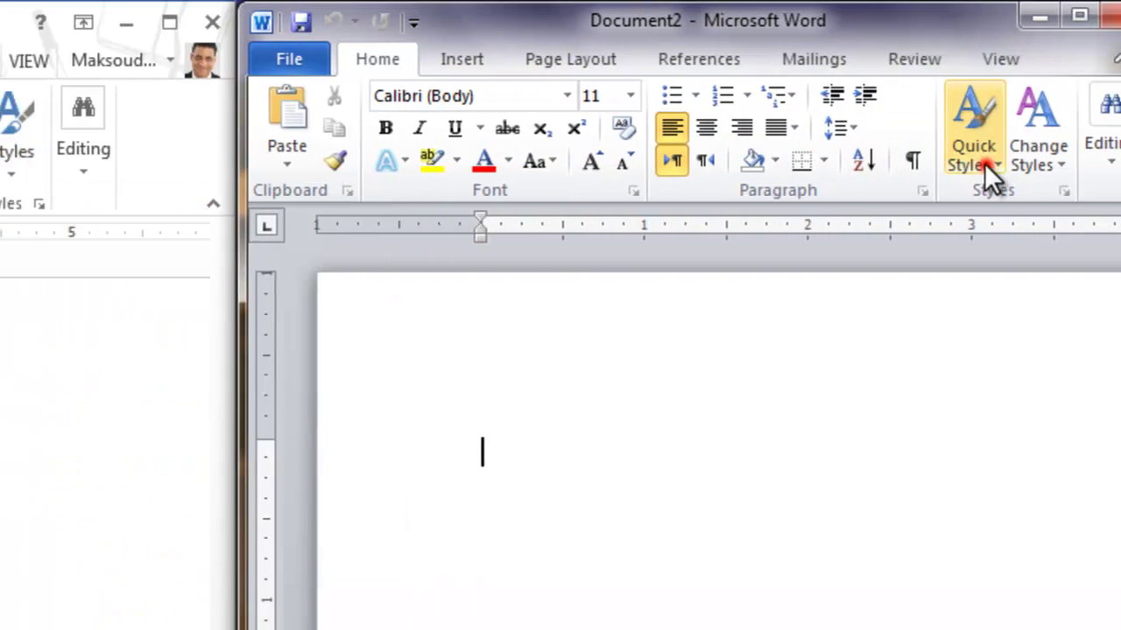
left_click(984, 163)
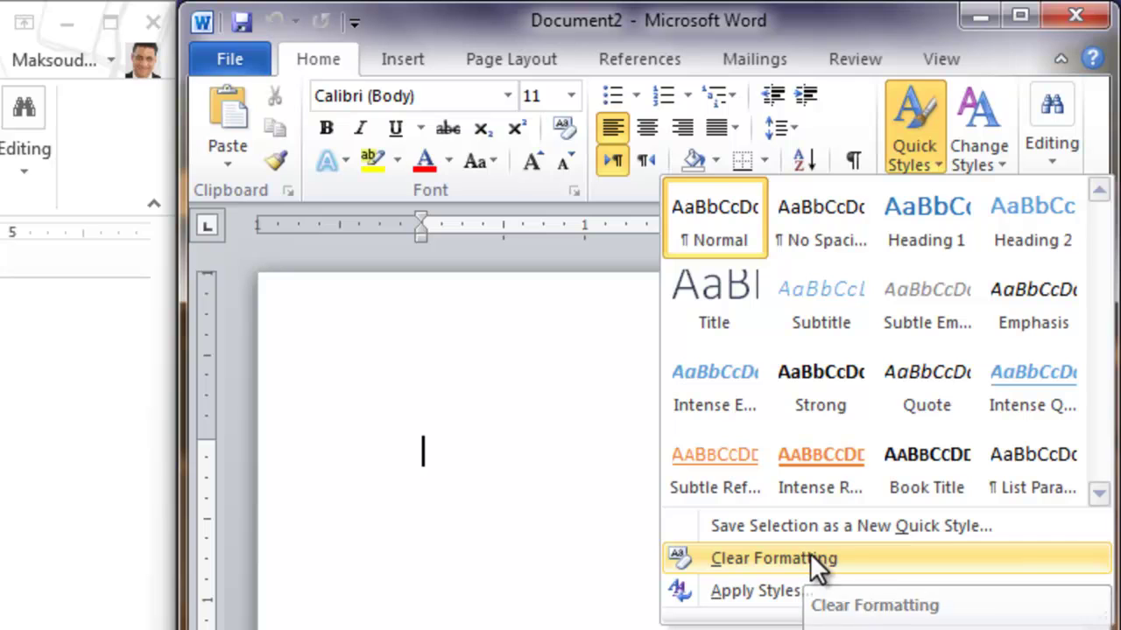
left_click(985, 153)
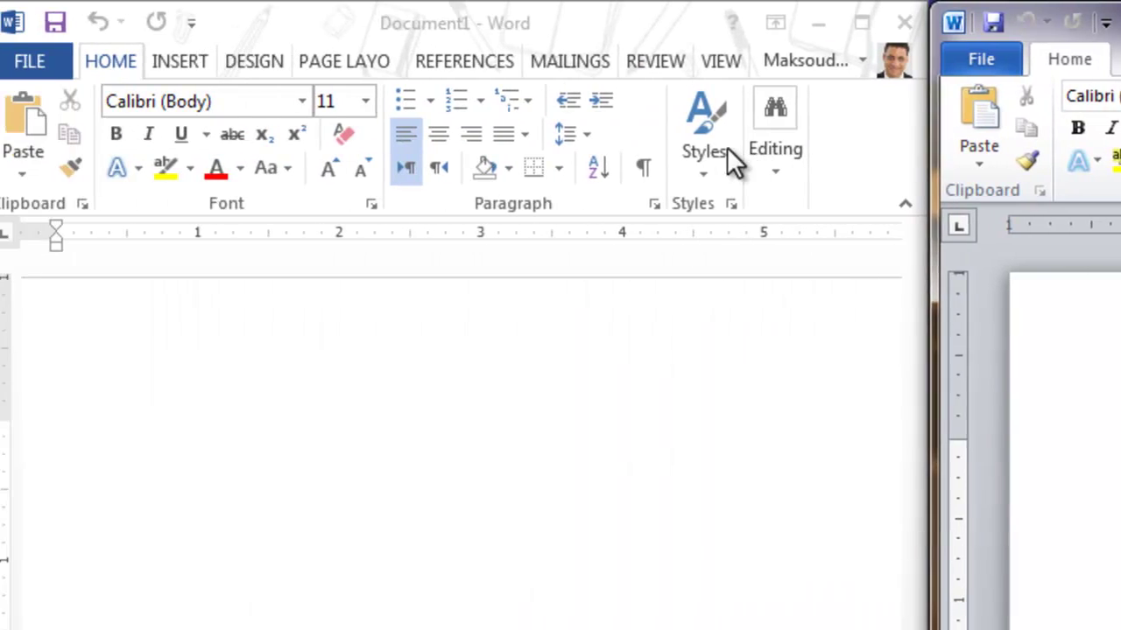
left_click(184, 61)
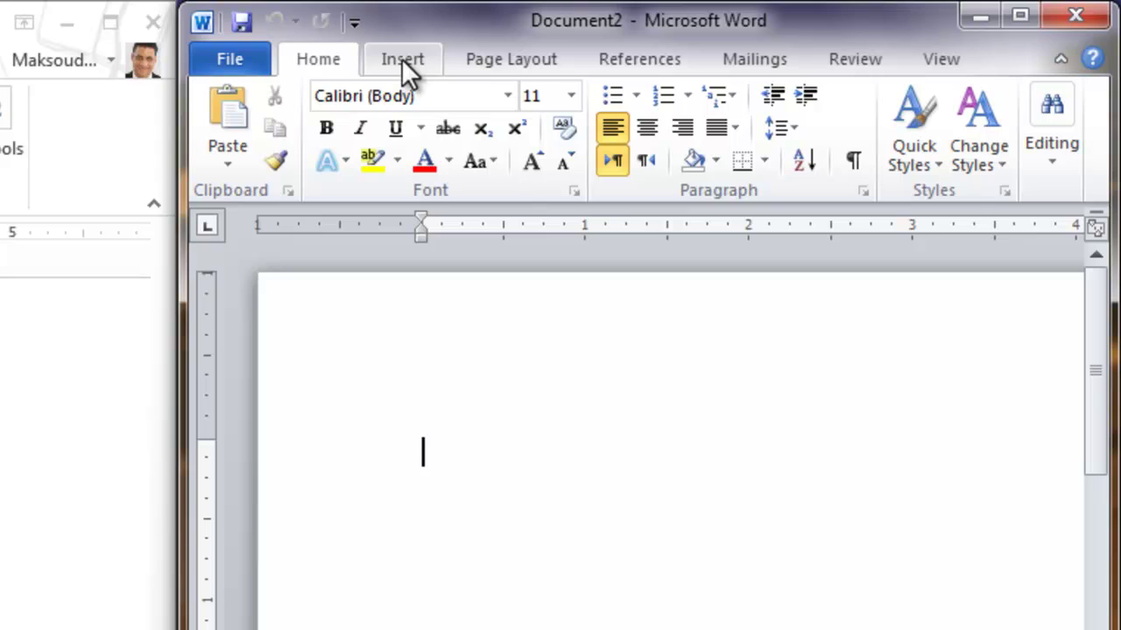
Show Word 2010's Insert commands and compare the Pages dropdown in both versions
left_click(405, 61)
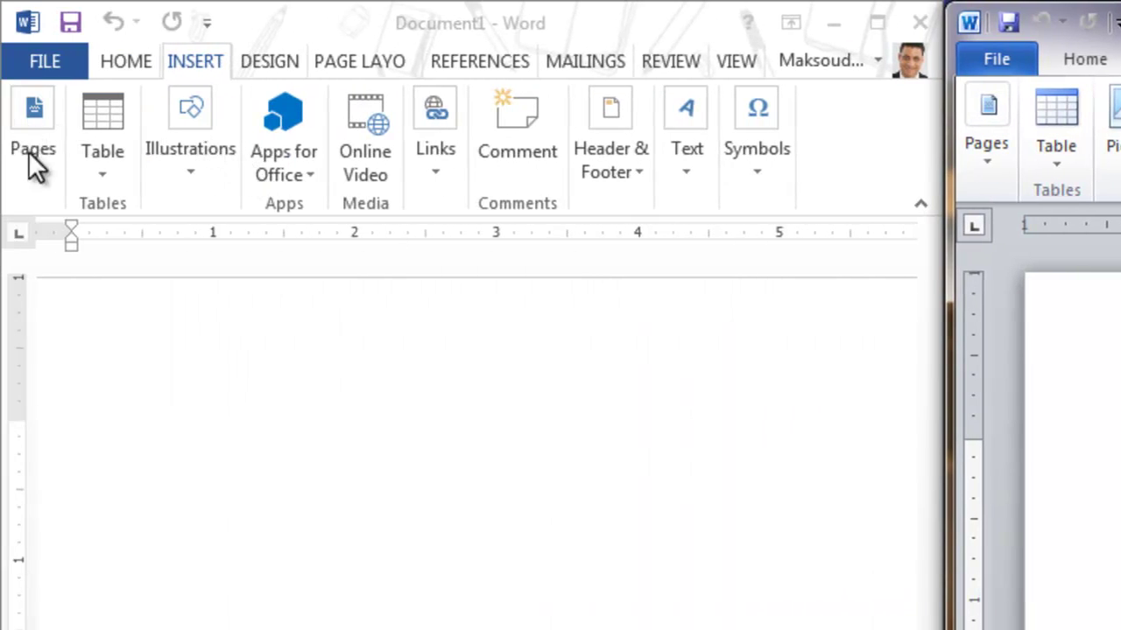
left_click(27, 169)
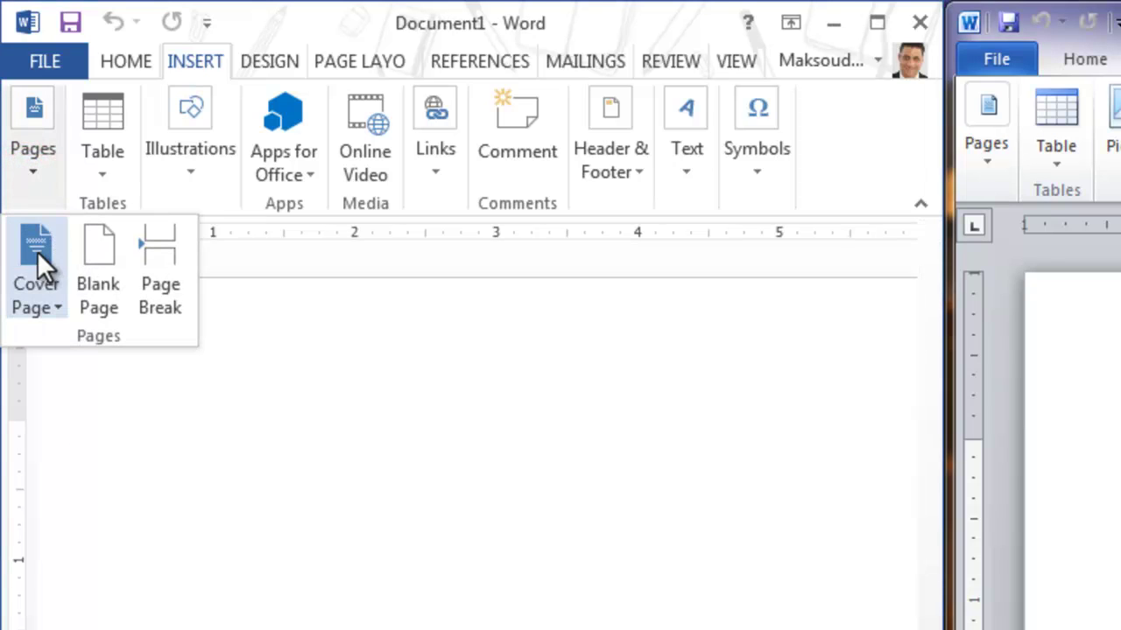
left_click(988, 161)
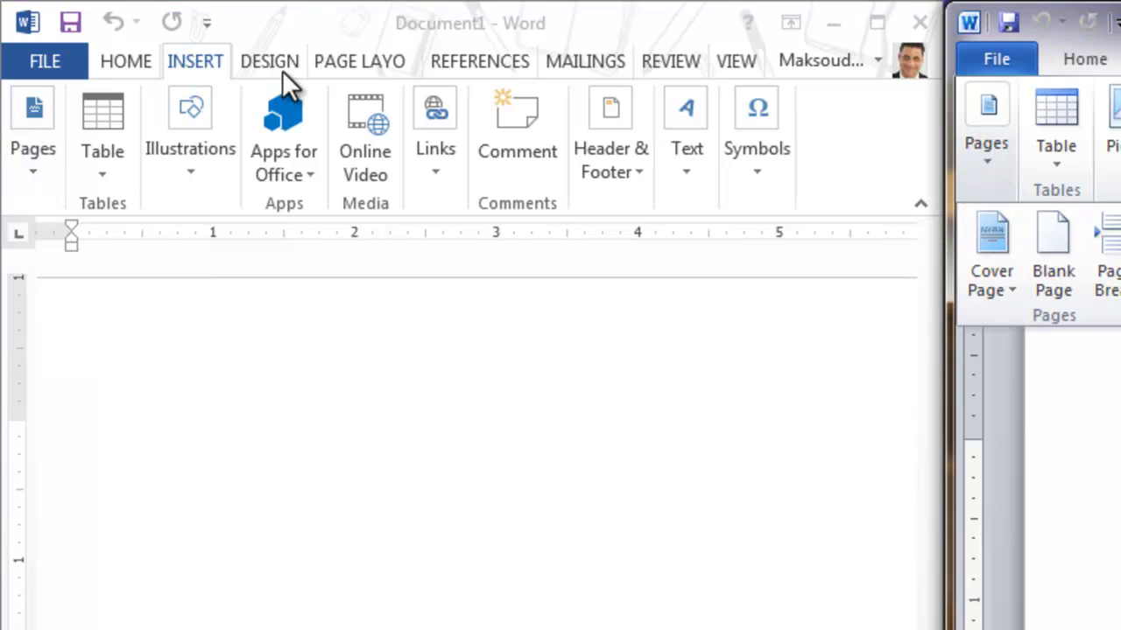
Open and close the Table insertion grid in both Word 2013 and Word 2010
left_click(100, 168)
left_click(99, 162)
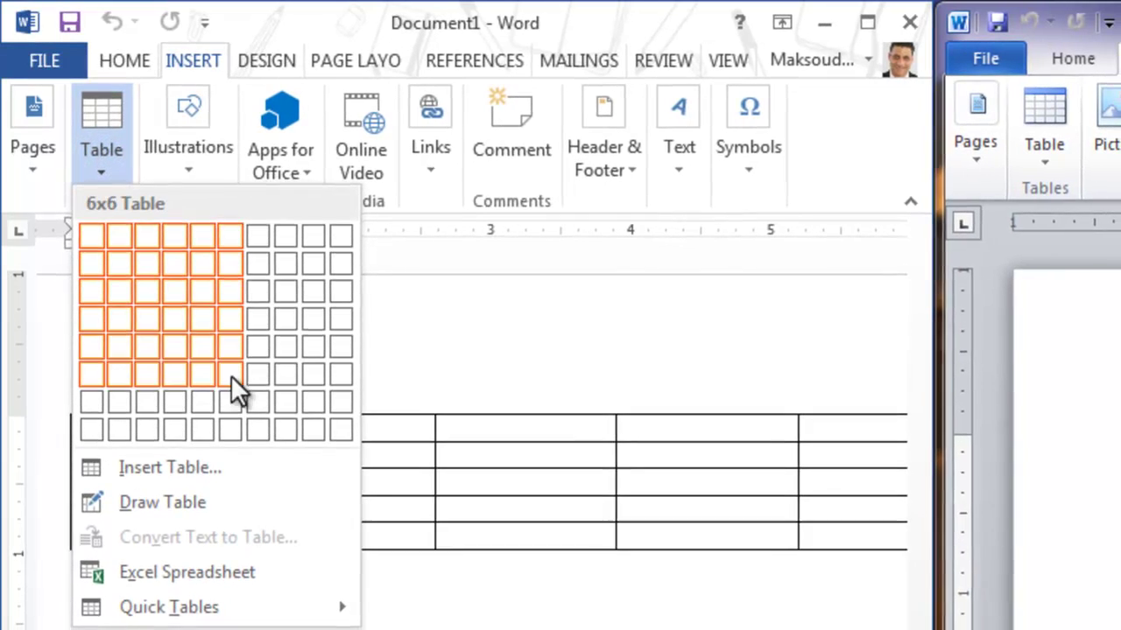
left_click(1047, 146)
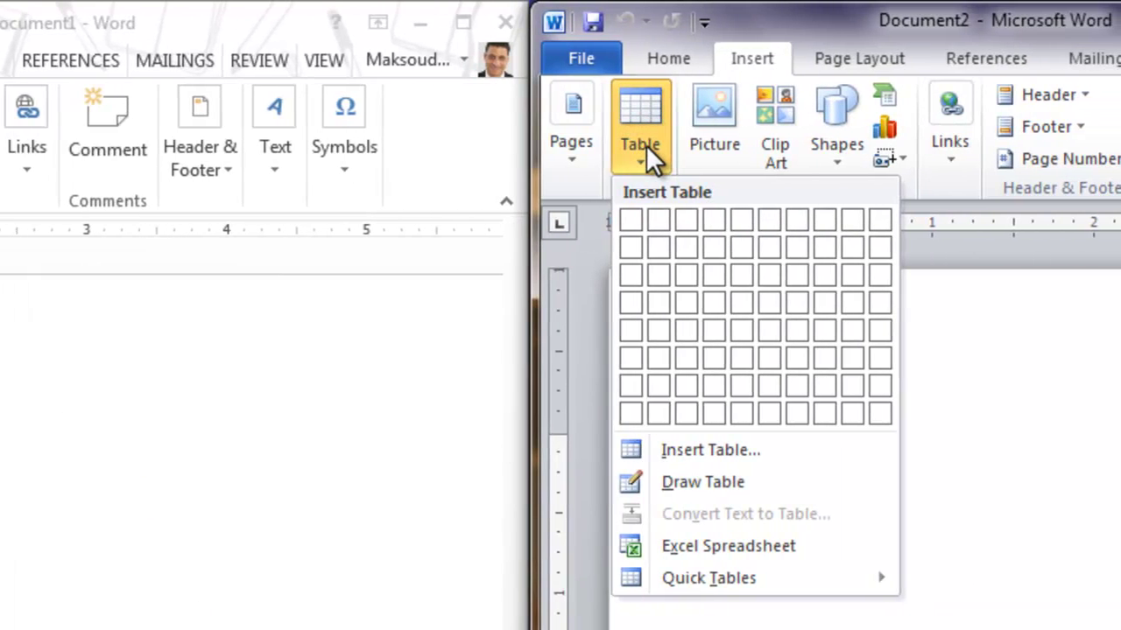
left_click(993, 147)
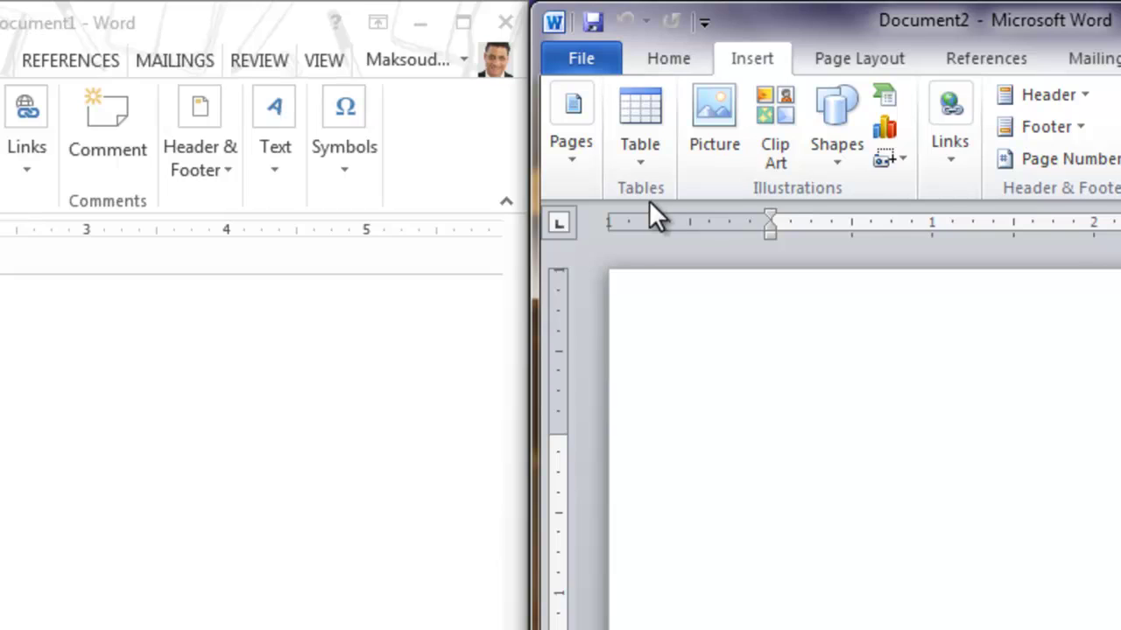
left_click(767, 187)
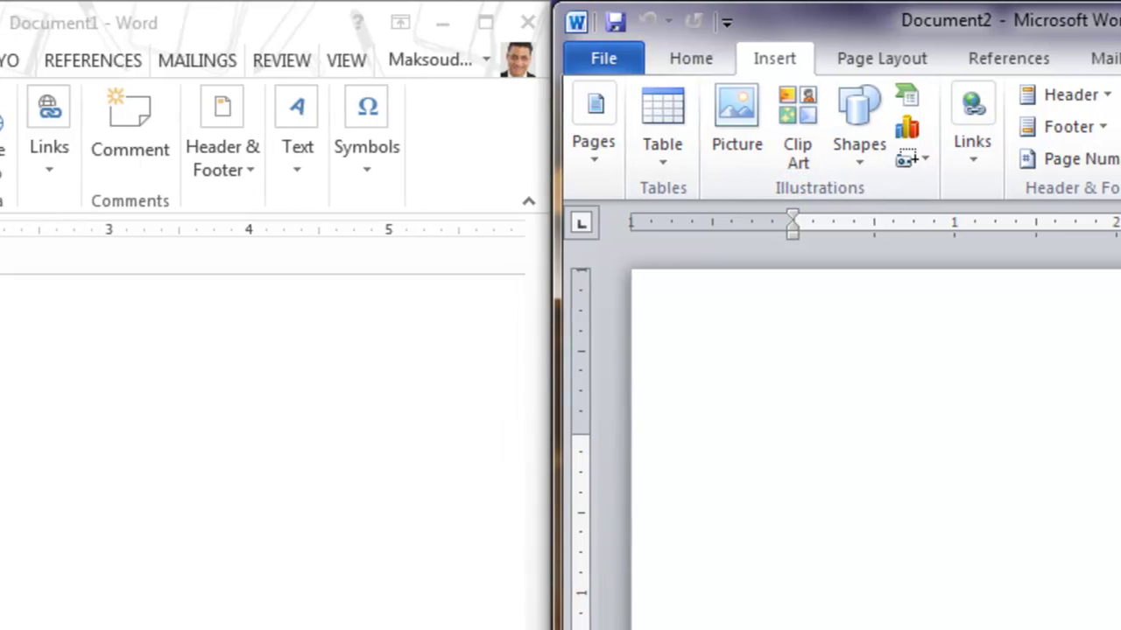
left_click(191, 165)
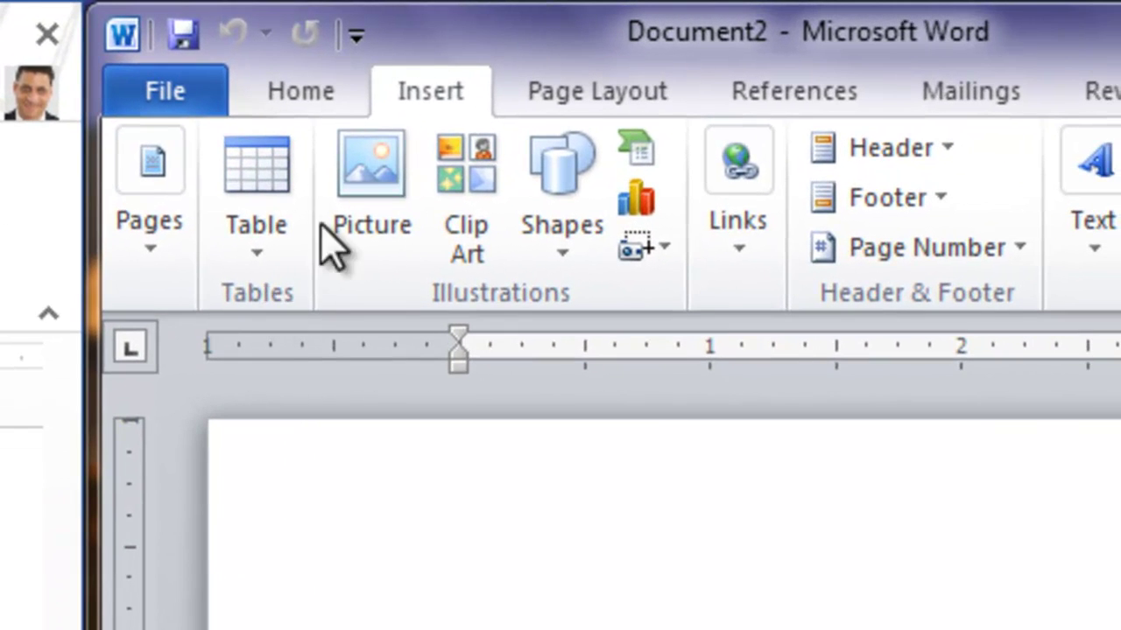
left_click(375, 275)
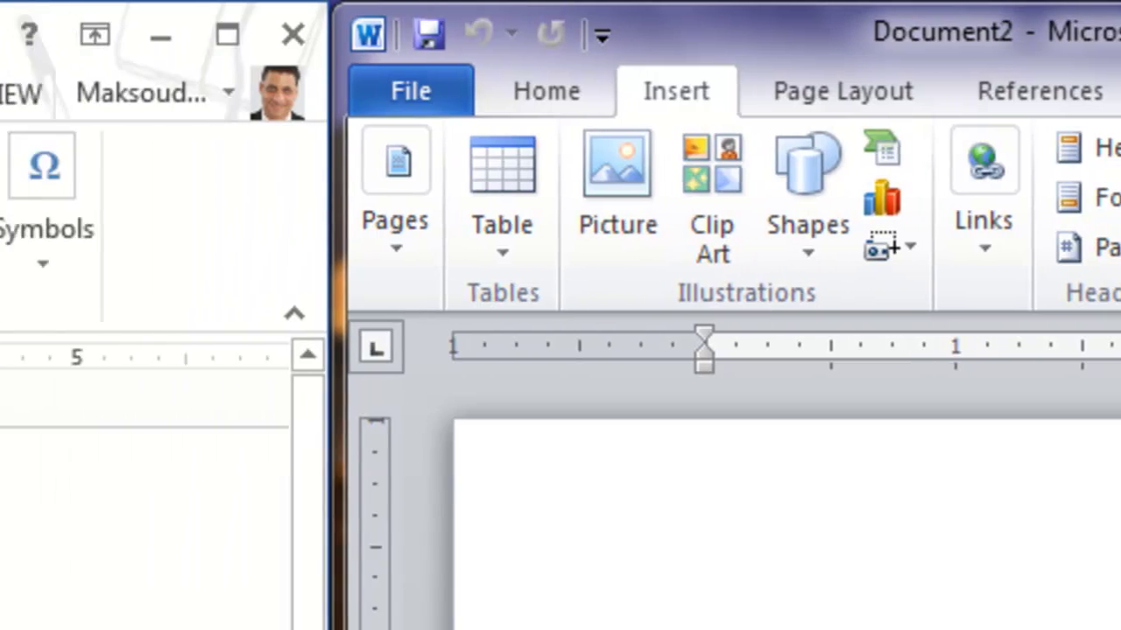
left_click(182, 263)
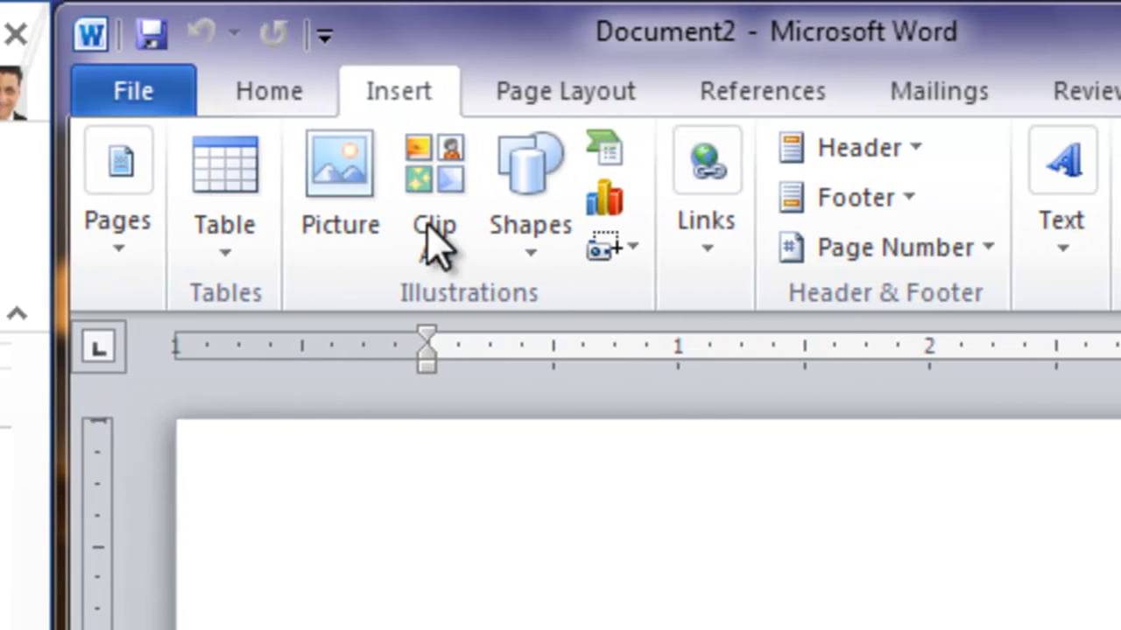
left_click(432, 254)
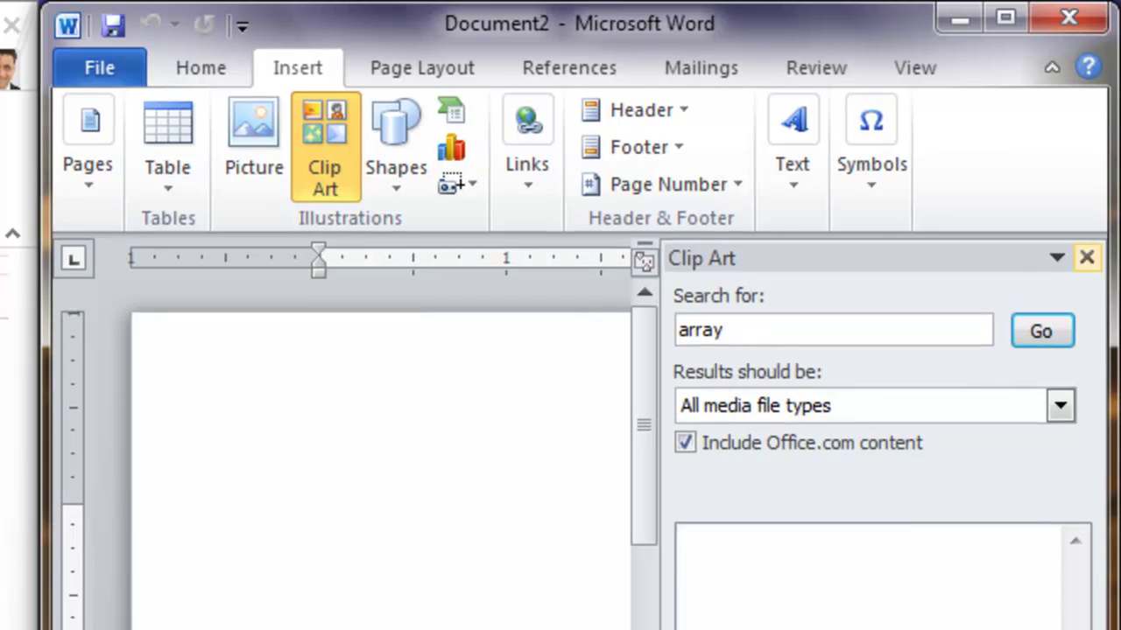
left_click(1092, 254)
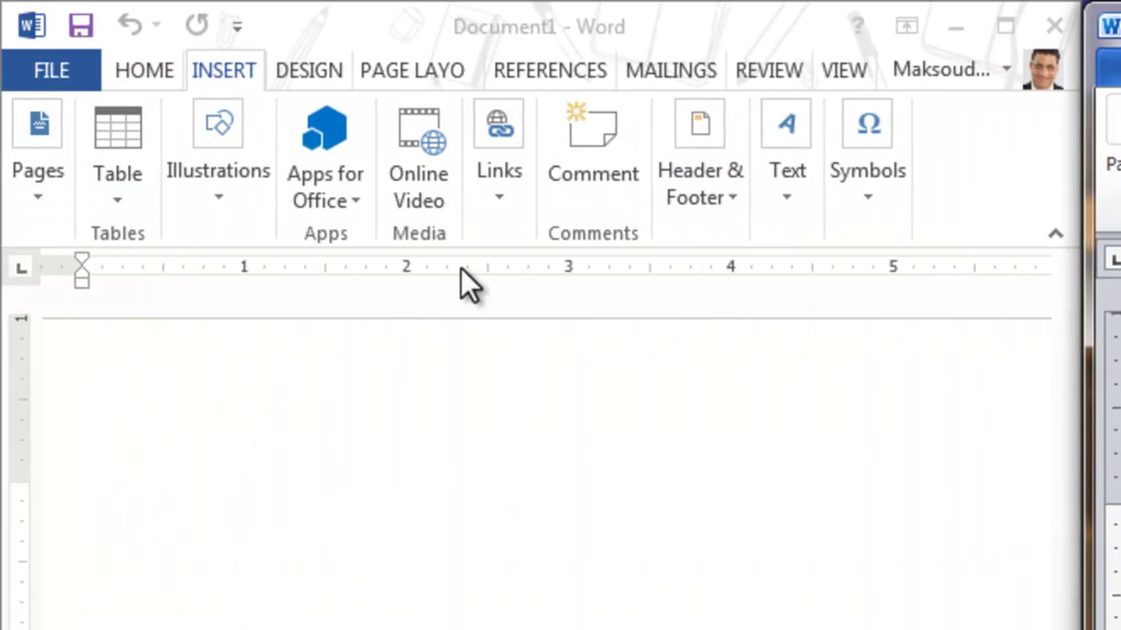
left_click(218, 198)
left_click(218, 198)
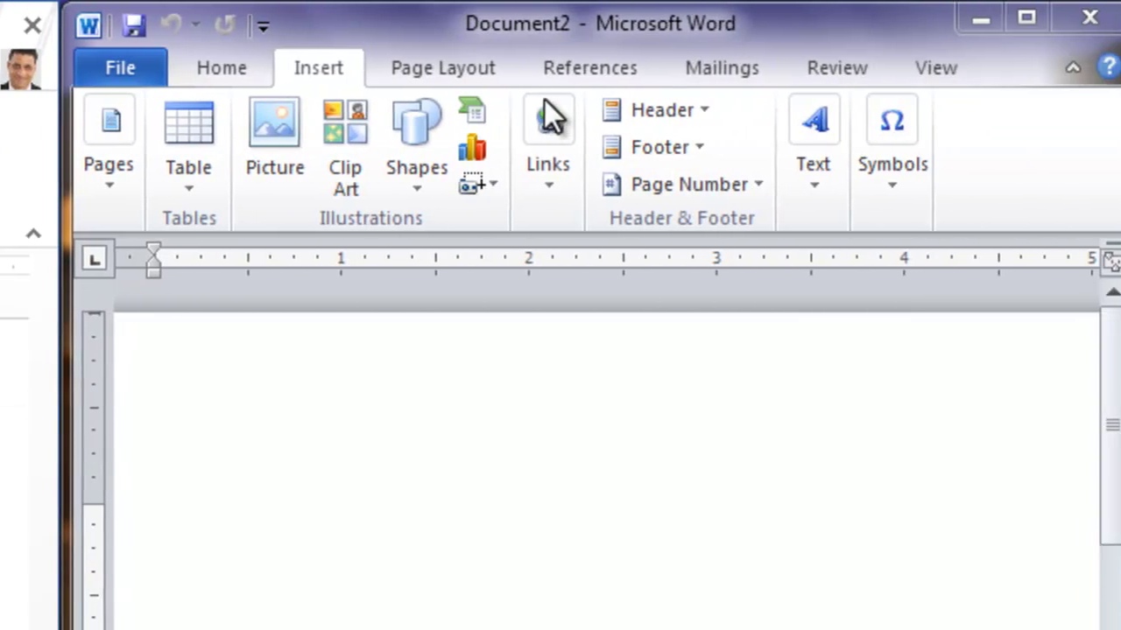
left_click(475, 207)
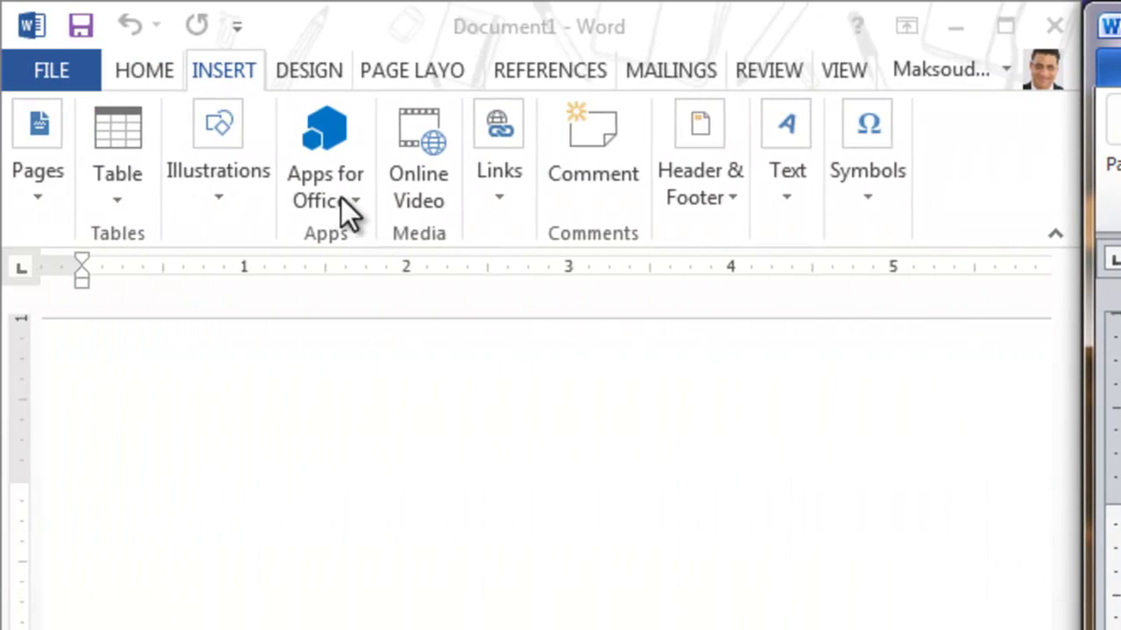
Open and close Word 2013's illustration choices to review them
left_click(220, 198)
left_click(220, 198)
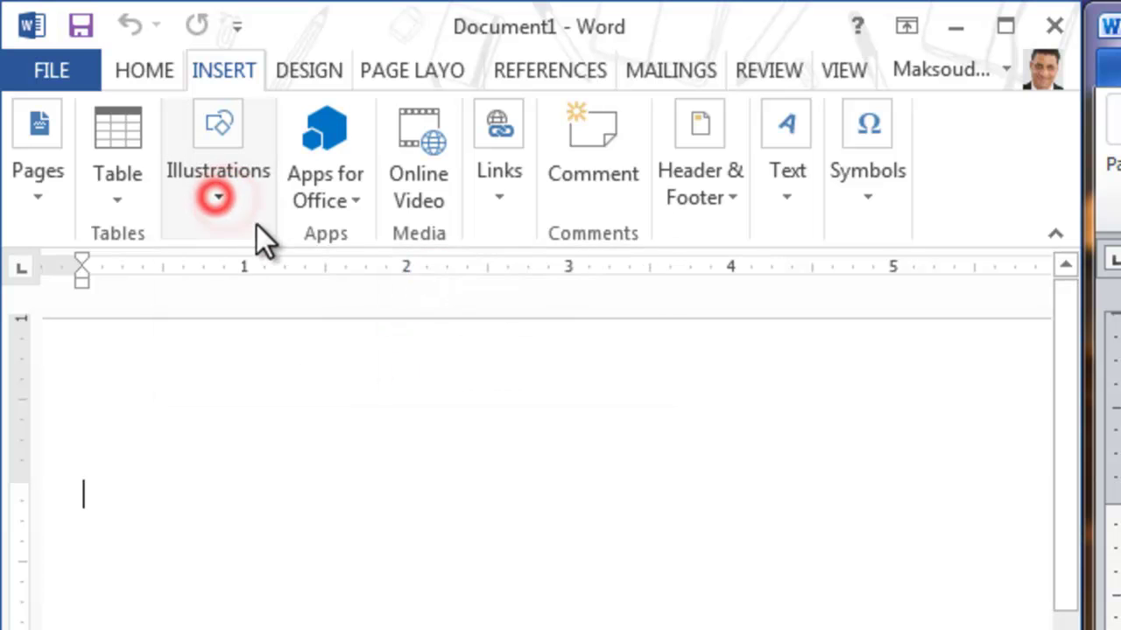
left_click(212, 196)
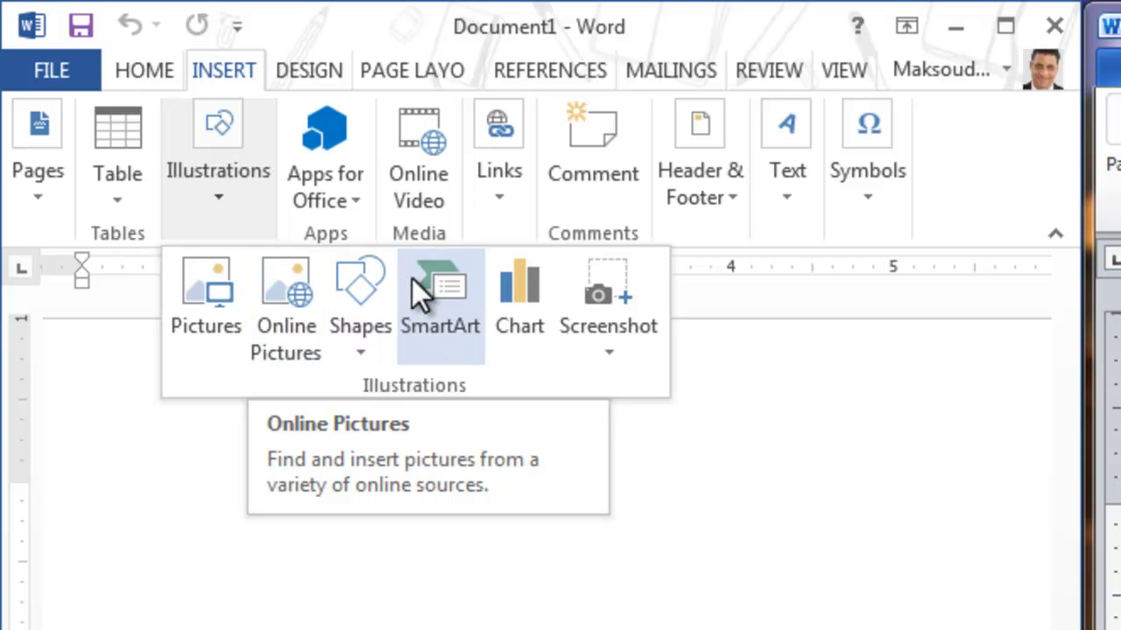
left_click(785, 518)
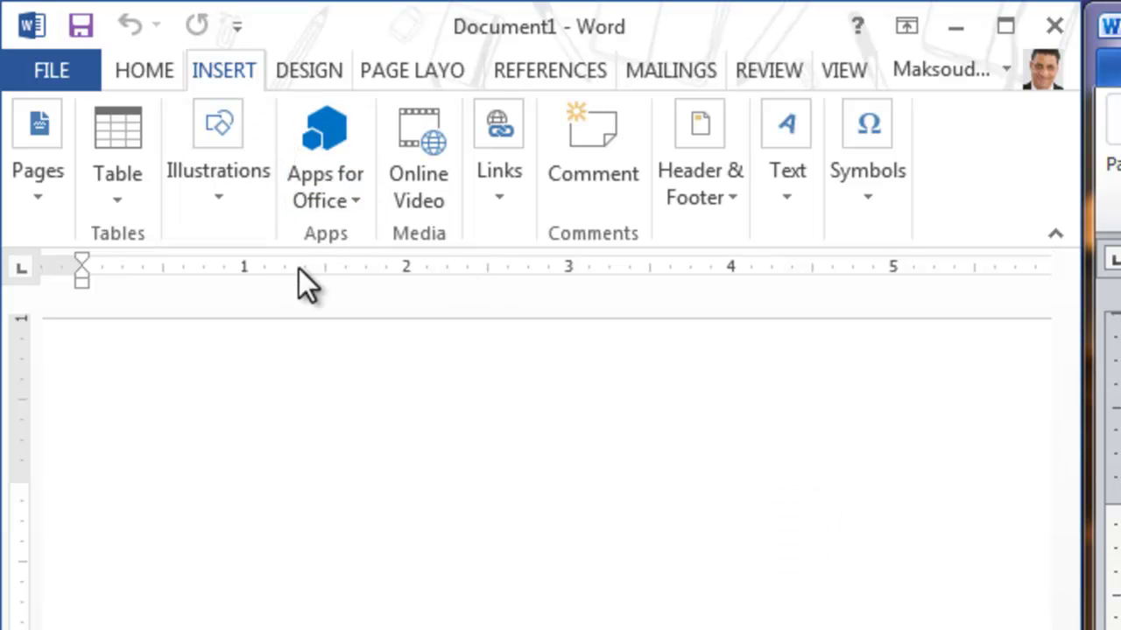
Review Word 2013's recently used Office apps and link insertion options
left_click(351, 205)
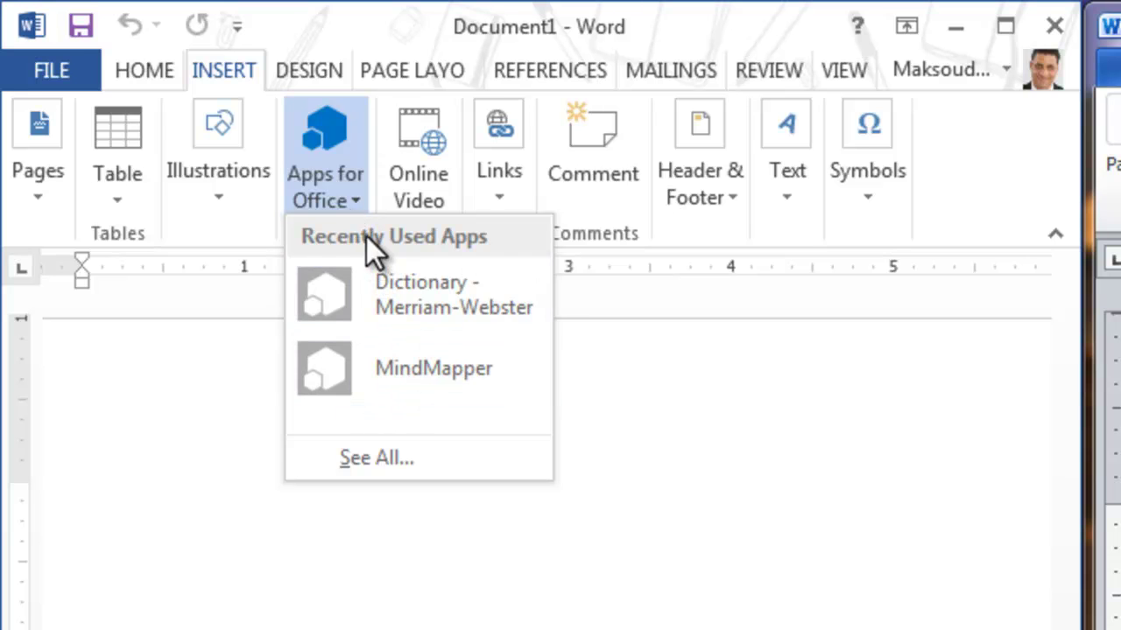
left_click(435, 594)
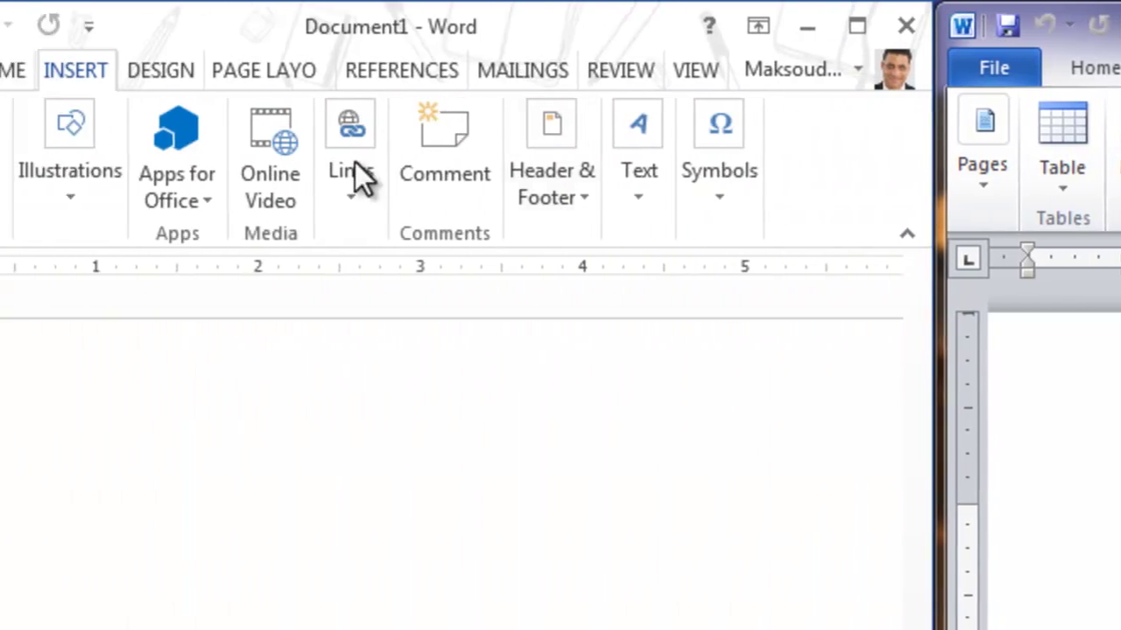
left_click(478, 383)
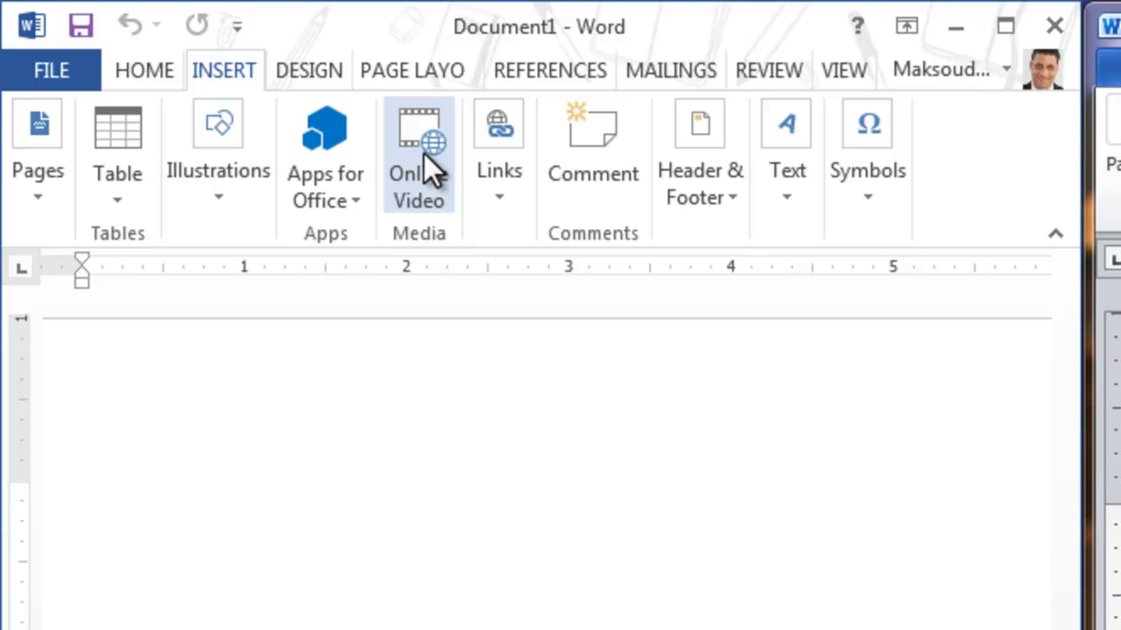
left_click(468, 225)
left_click(462, 222)
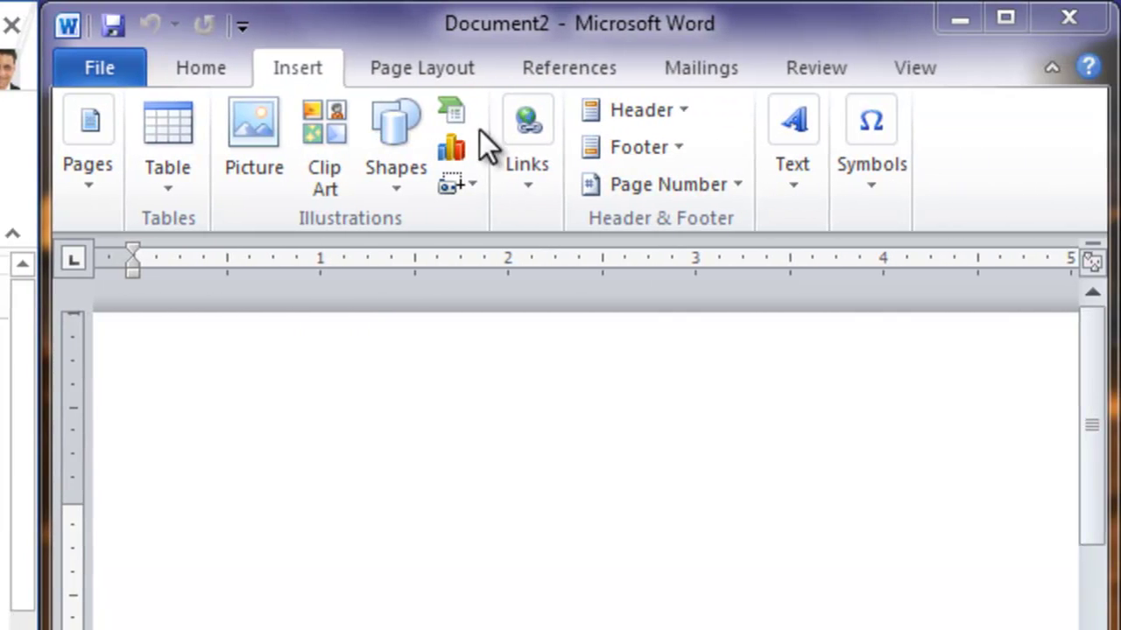
Compare Word 2010's equation and symbol options, then close the Word 2010 window
left_click(554, 194)
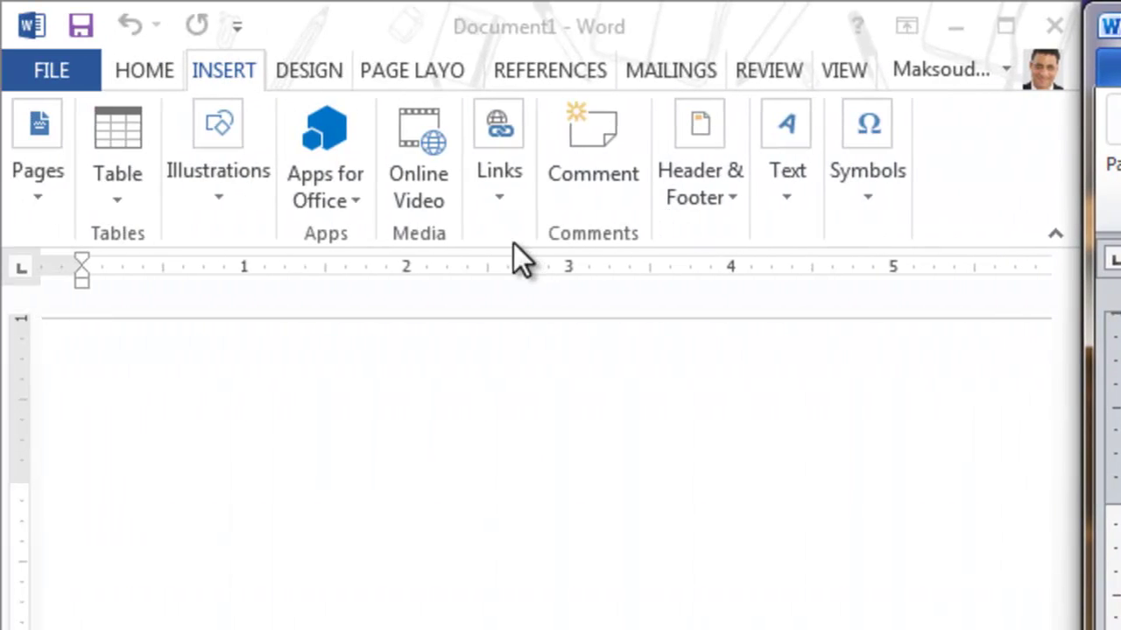
left_click(504, 27)
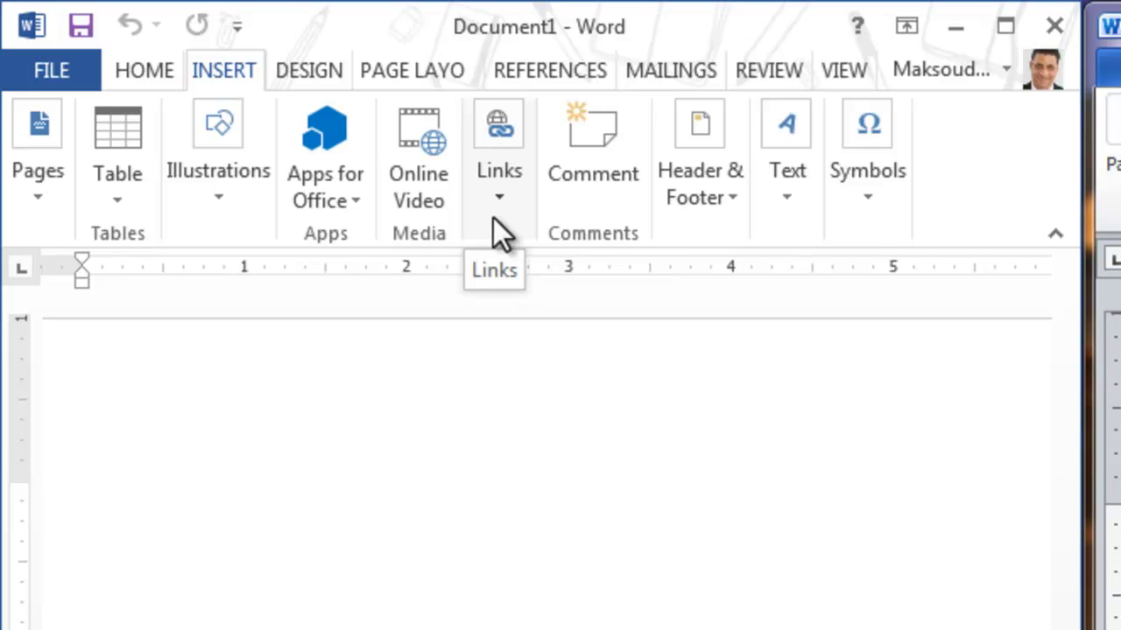
left_click(869, 199)
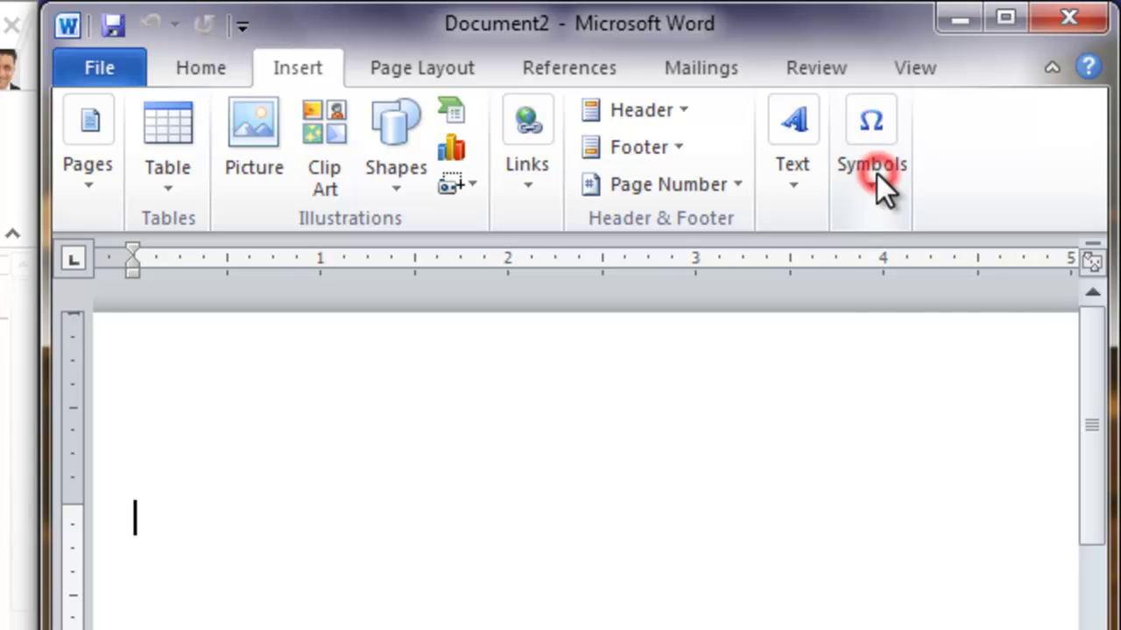
left_click(876, 172)
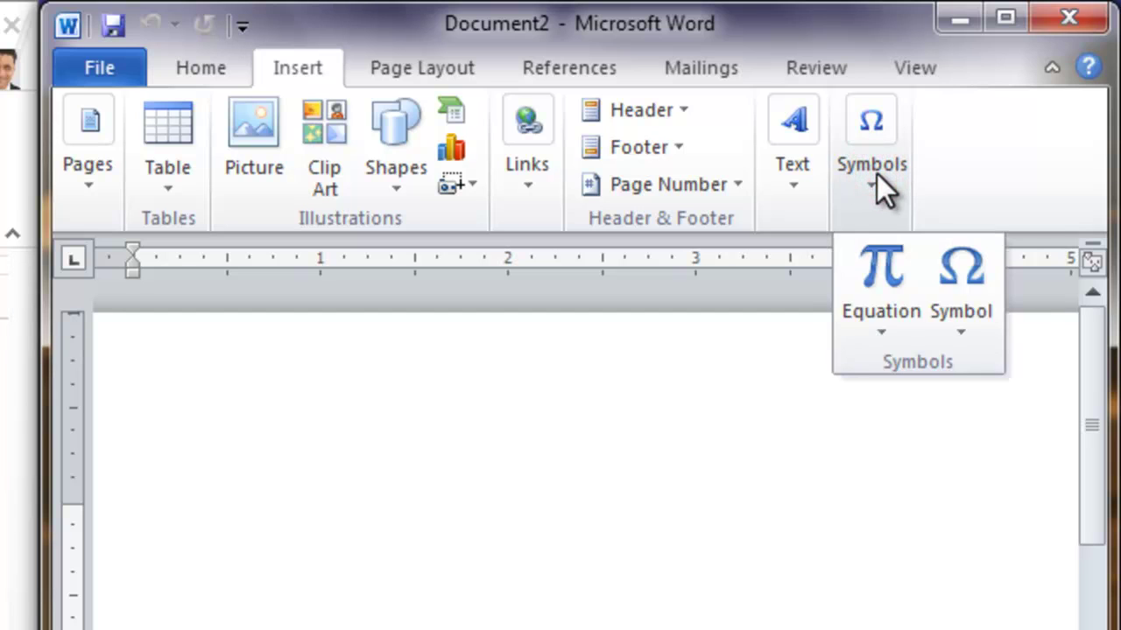
left_click(1068, 18)
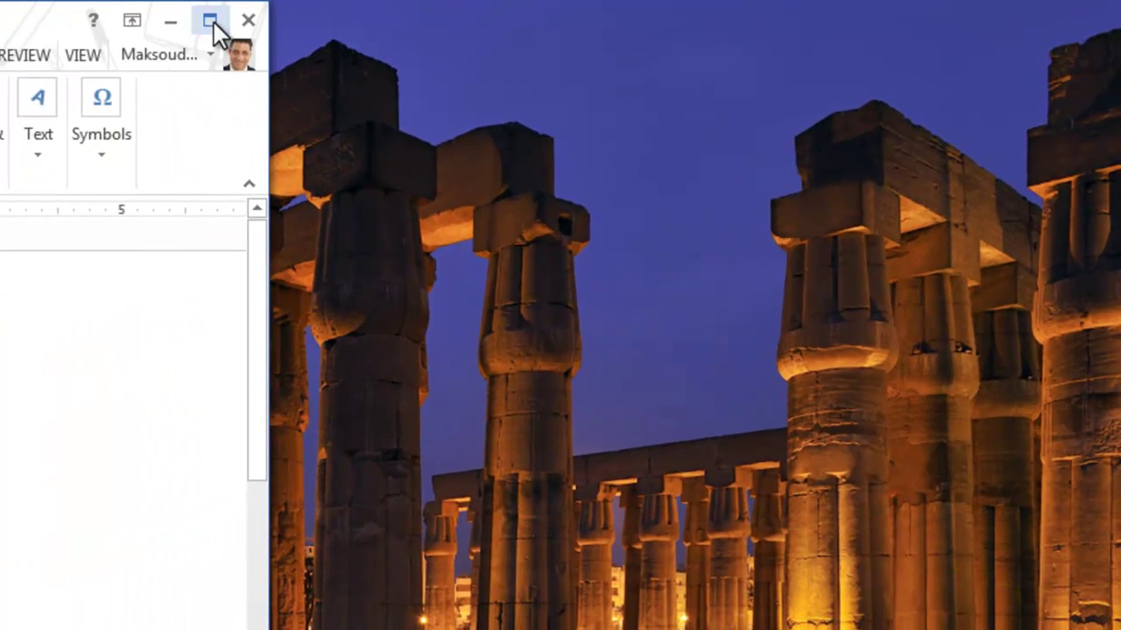
Maximize Word 2013 and step through the Insert, Design, Page Layout, References, Mailings and Review tabs
left_click(212, 23)
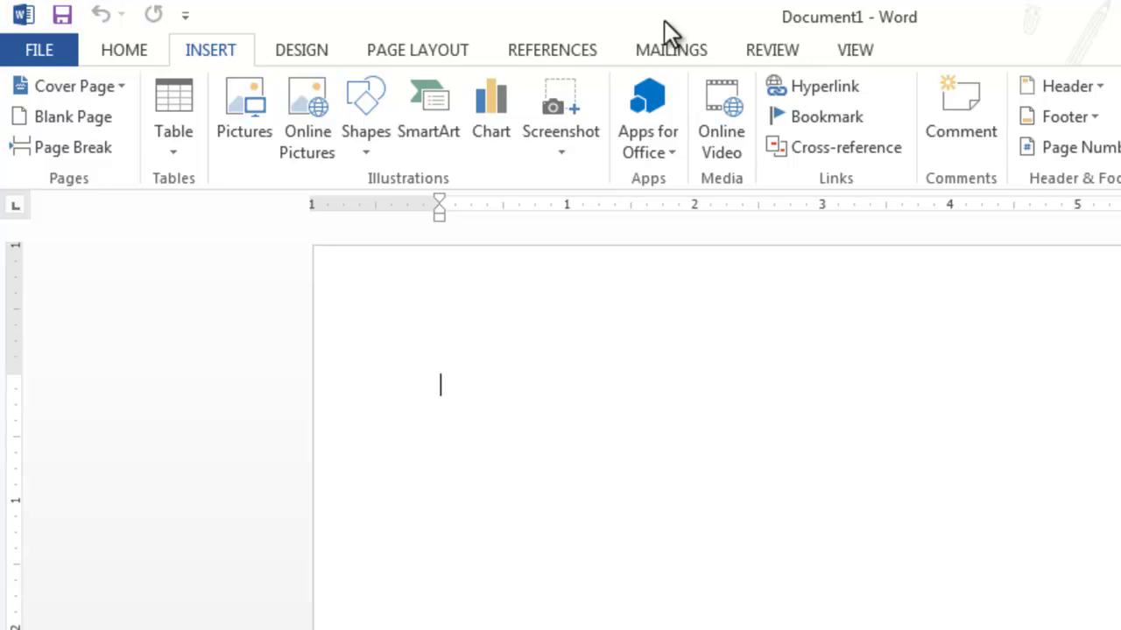
left_click(199, 50)
left_click(221, 46)
left_click(303, 48)
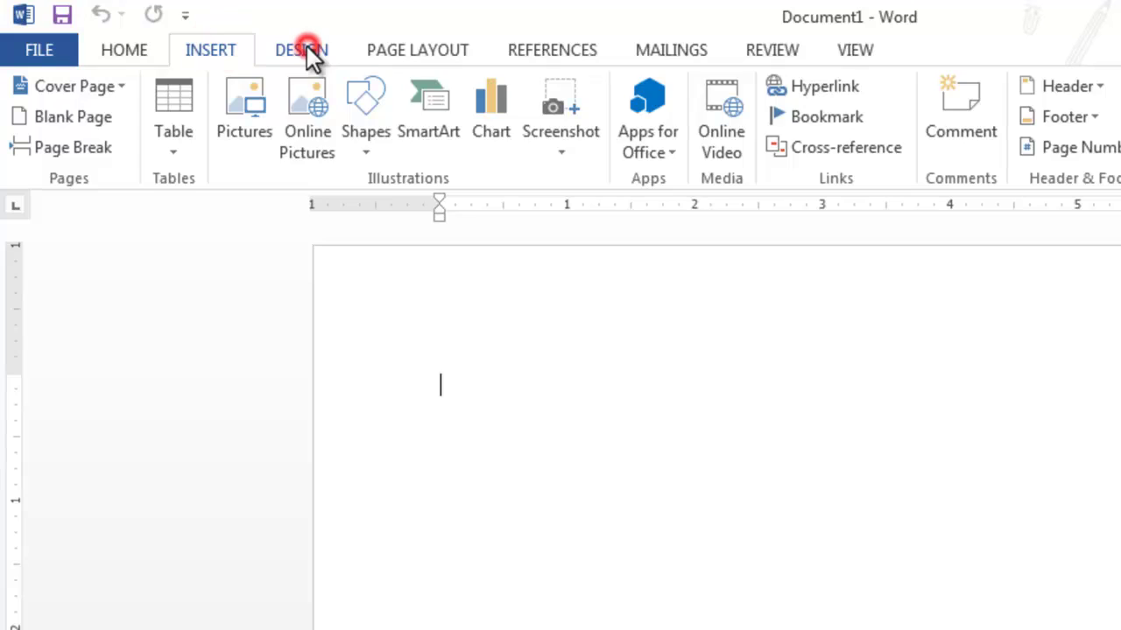
left_click(379, 50)
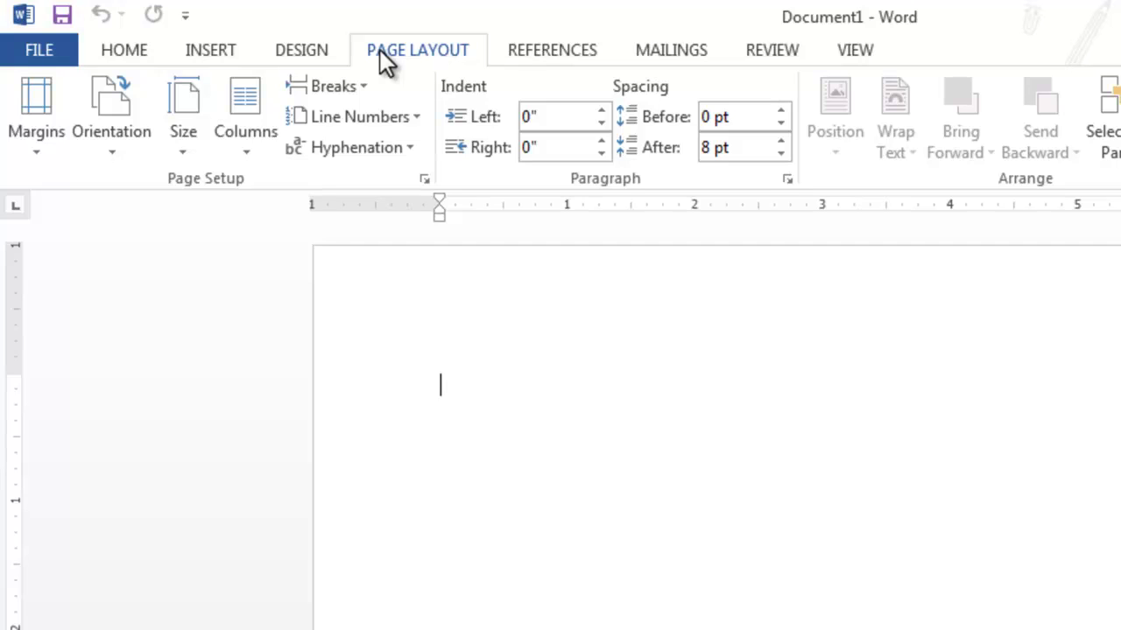
left_click(542, 53)
left_click(658, 50)
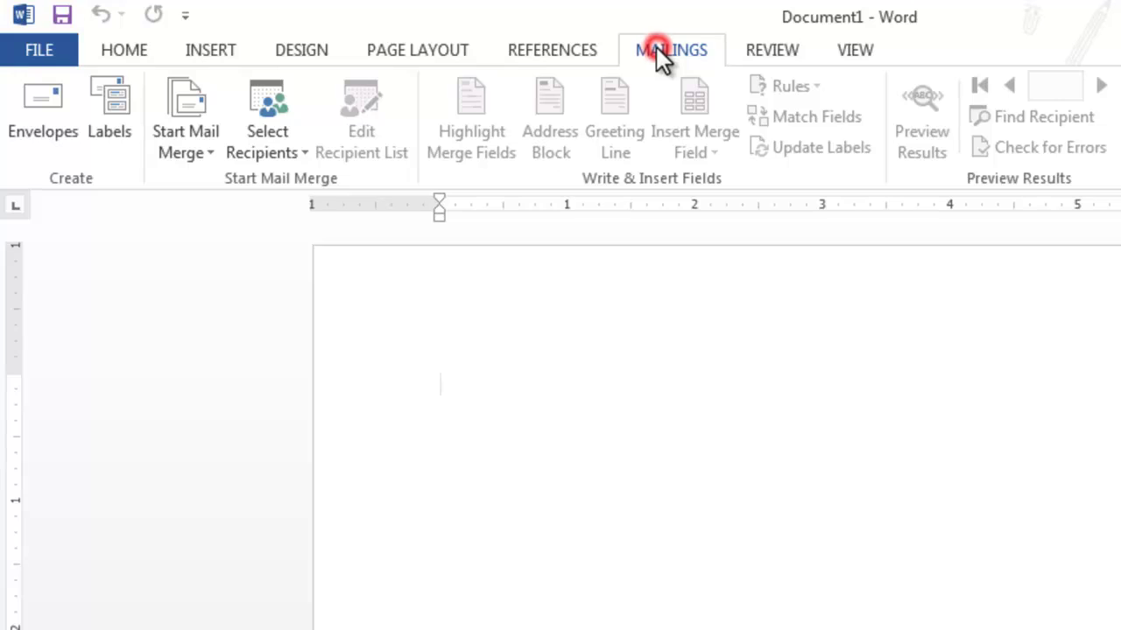
left_click(780, 50)
Return to the Insert tab and insert the Austin cover page
left_click(833, 55)
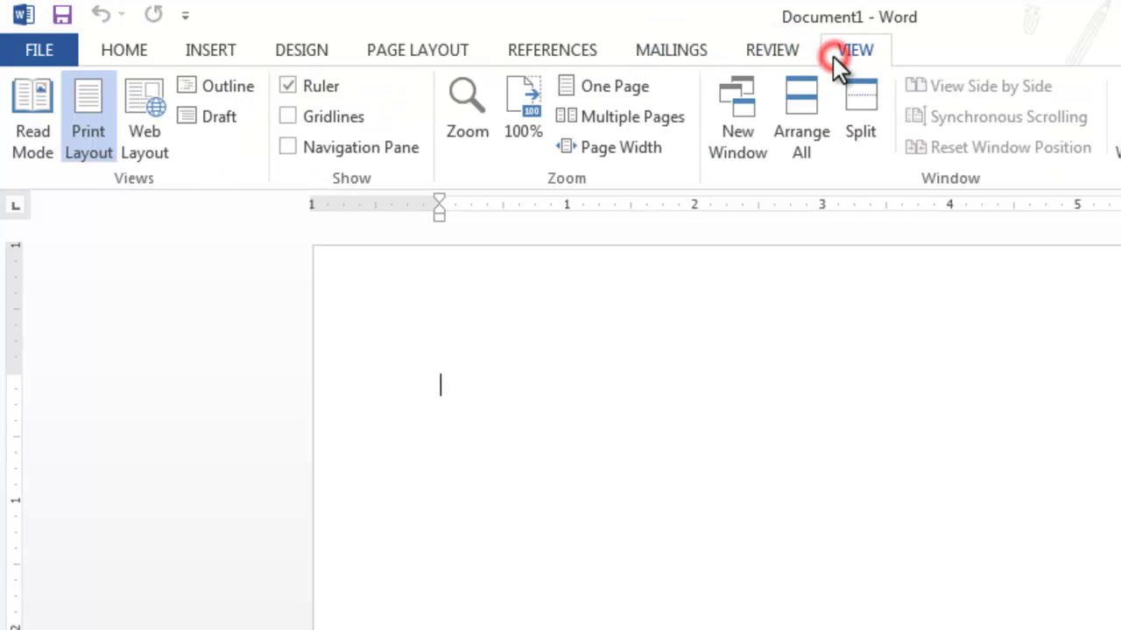
left_click(212, 53)
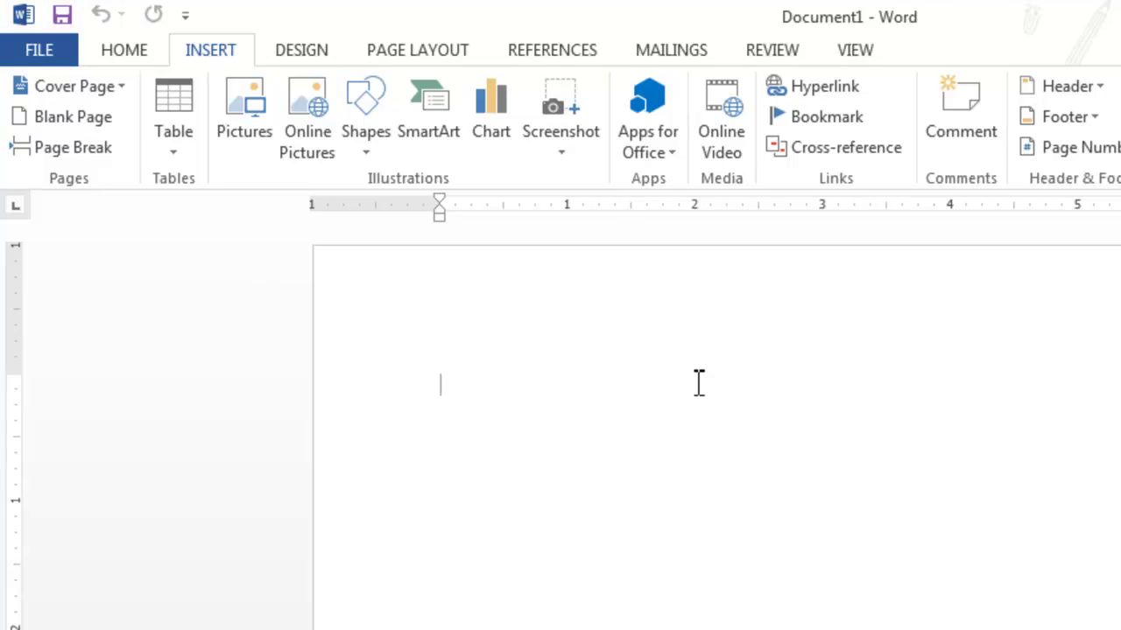
left_click(596, 368)
left_click(224, 47)
left_click(124, 86)
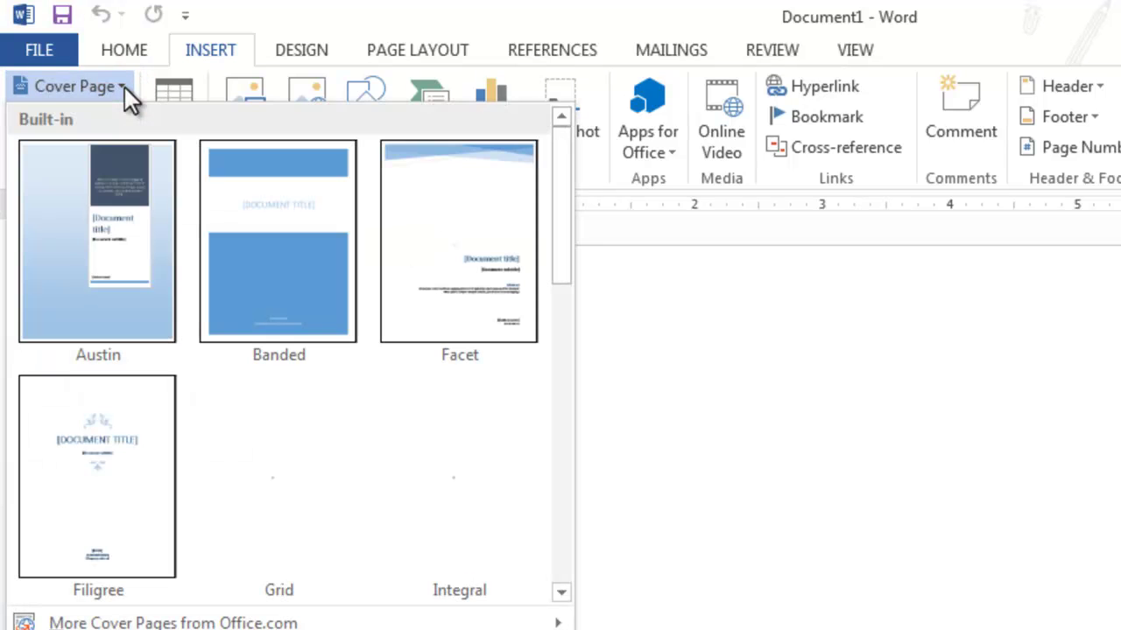
left_click(122, 181)
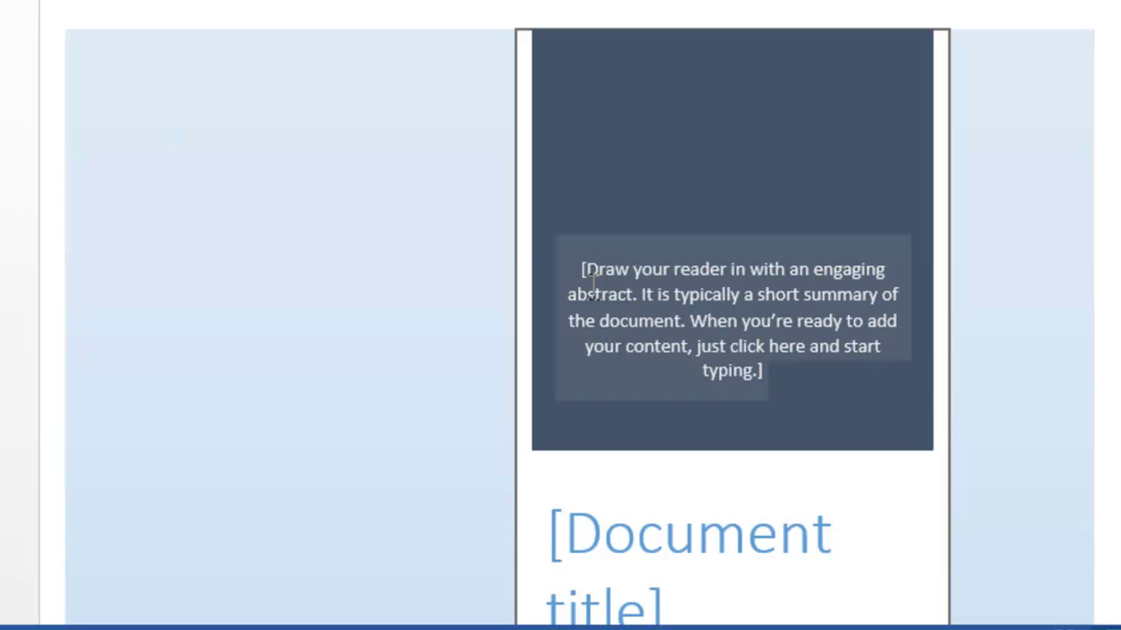
Replace it with the Facet cover page, then try the Integral design
left_click(300, 96)
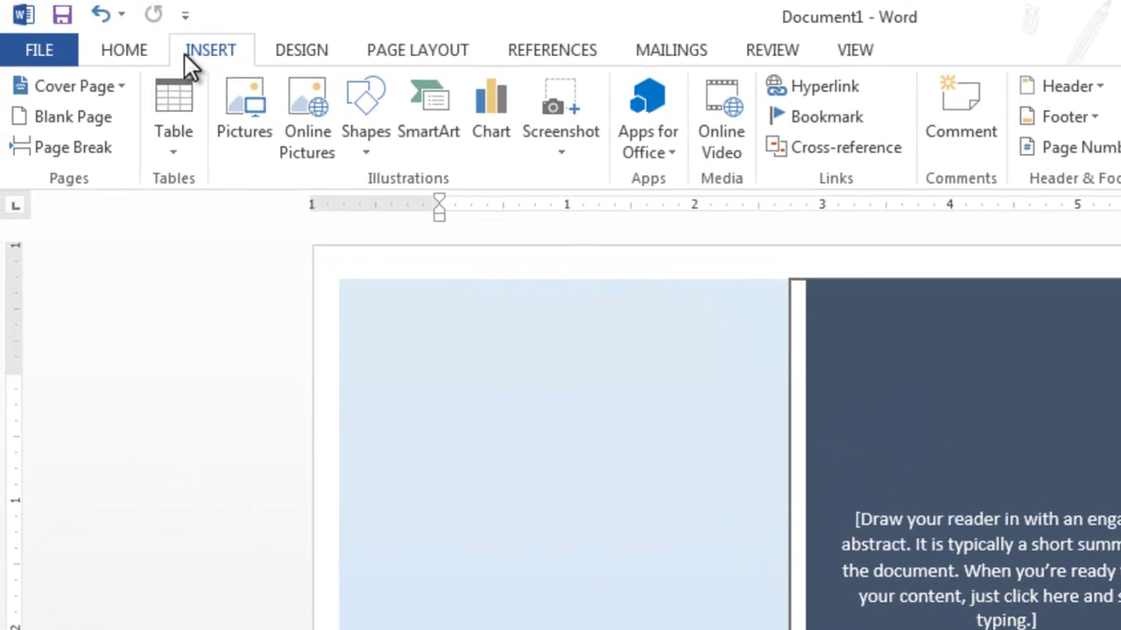
left_click(95, 87)
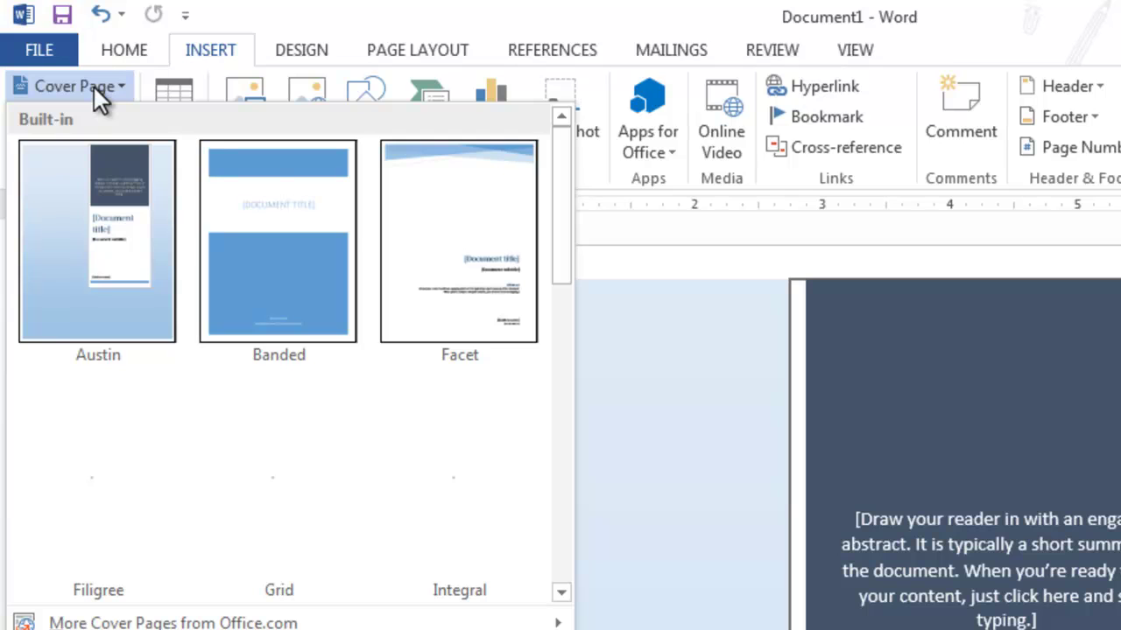
left_click(453, 236)
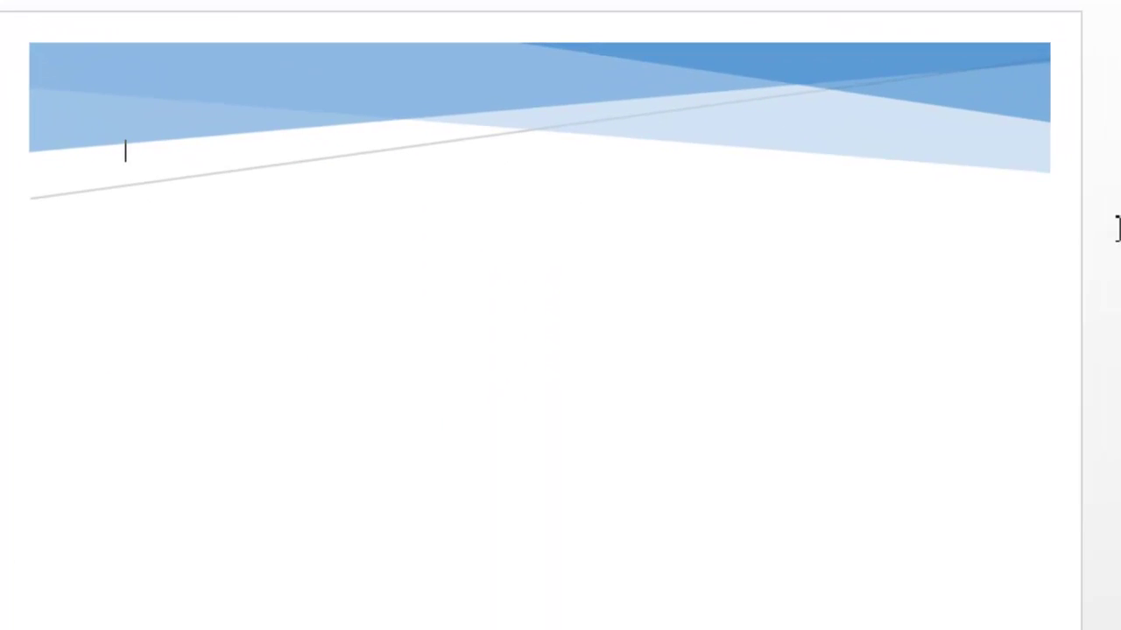
scroll(541, 316, "down", 10)
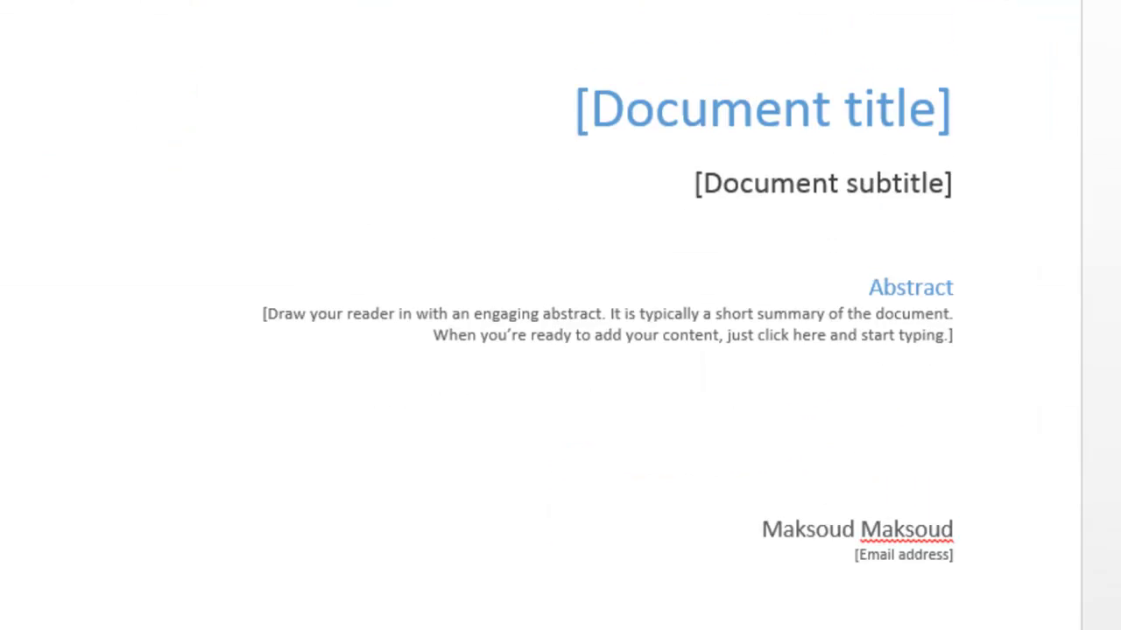
scroll(541, 315, "down", 8)
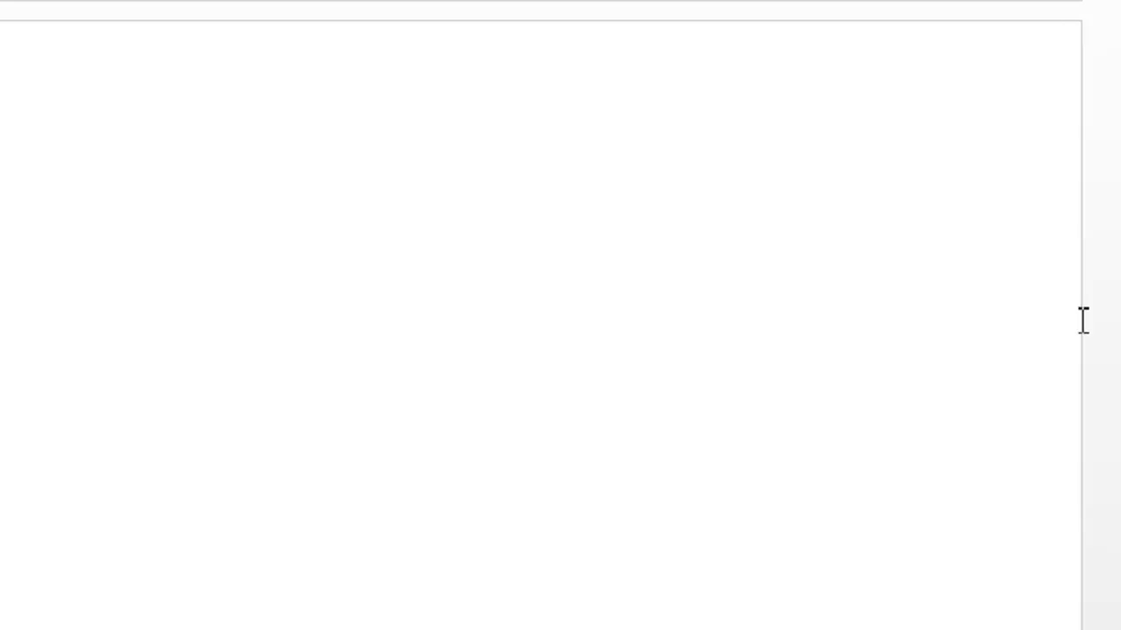
left_click(972, 289)
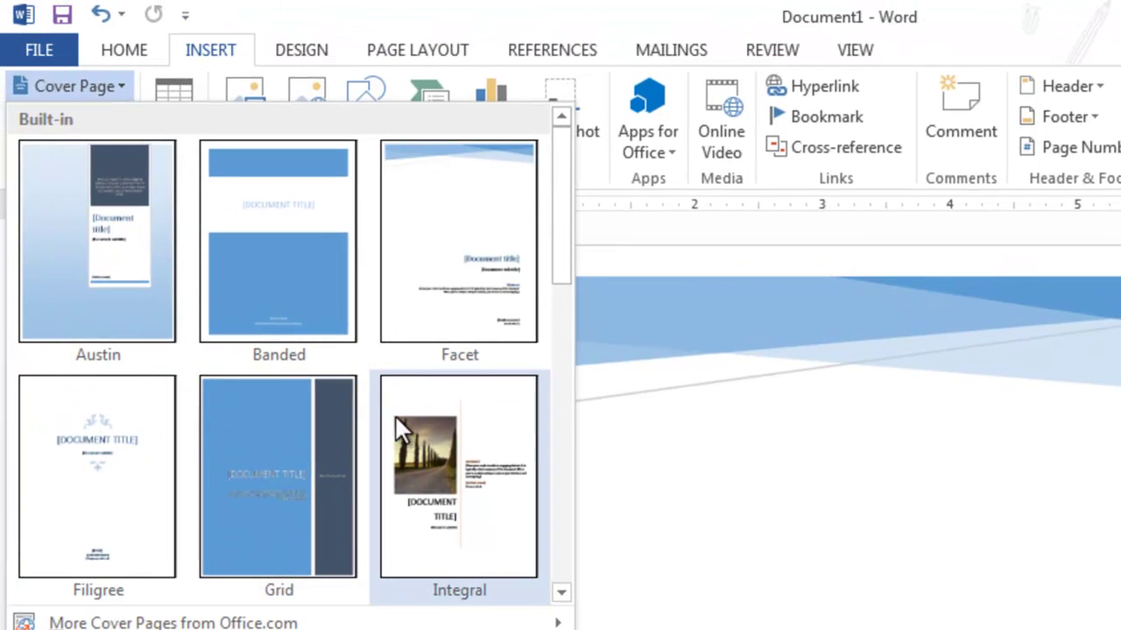
left_click(422, 429)
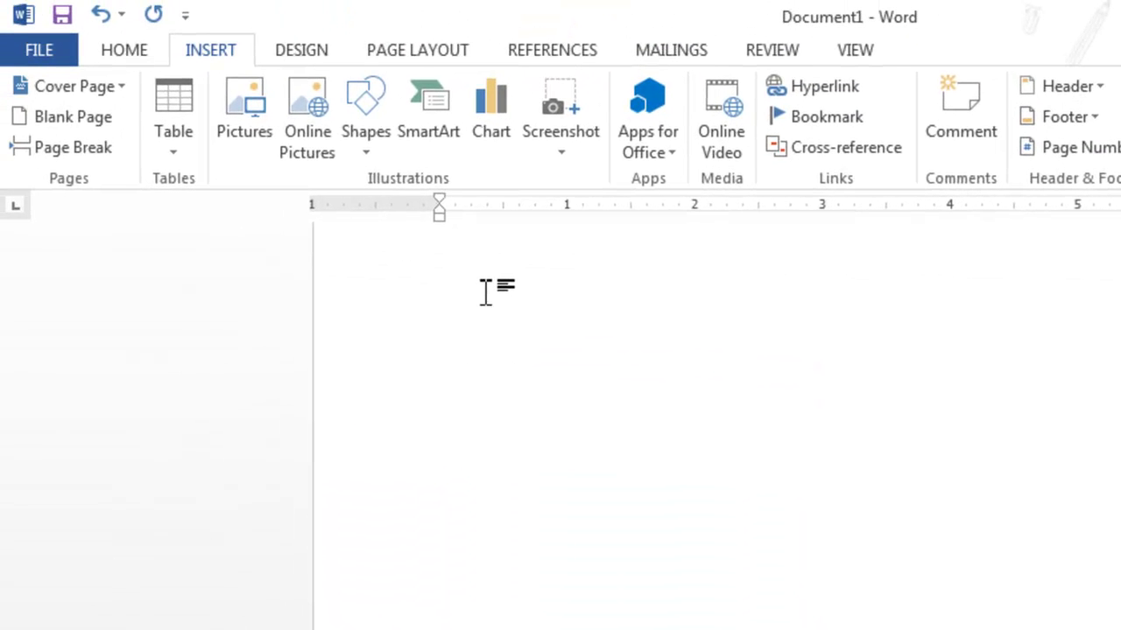
Undo the cover page, insert a Blank Page and a Page Break, then open the Table grid
key("ctrl+z")
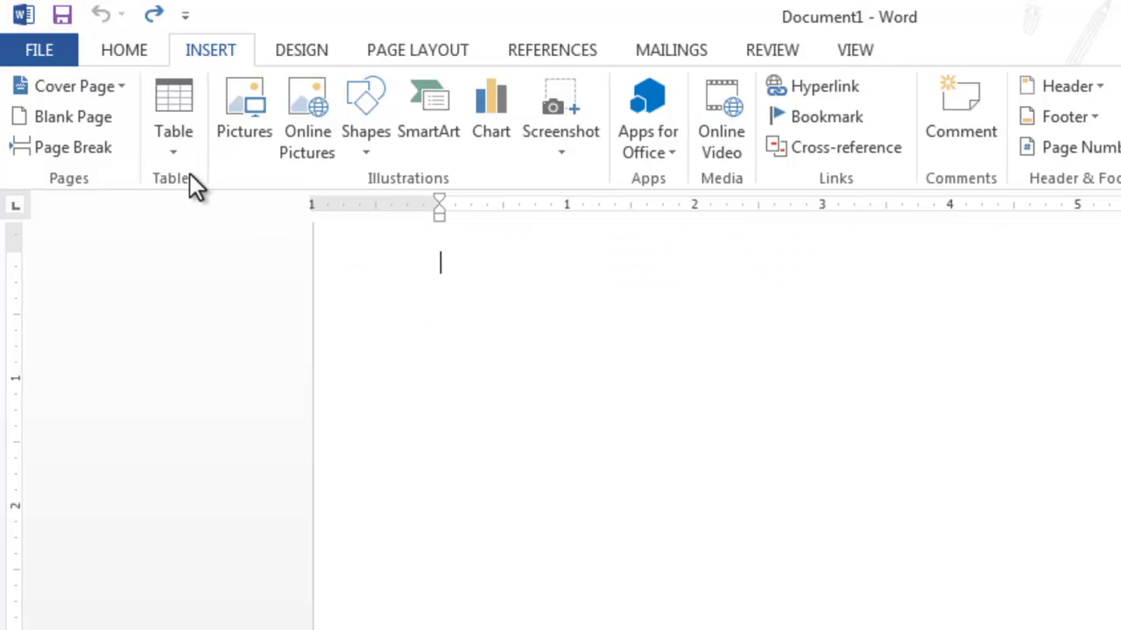
left_click(93, 123)
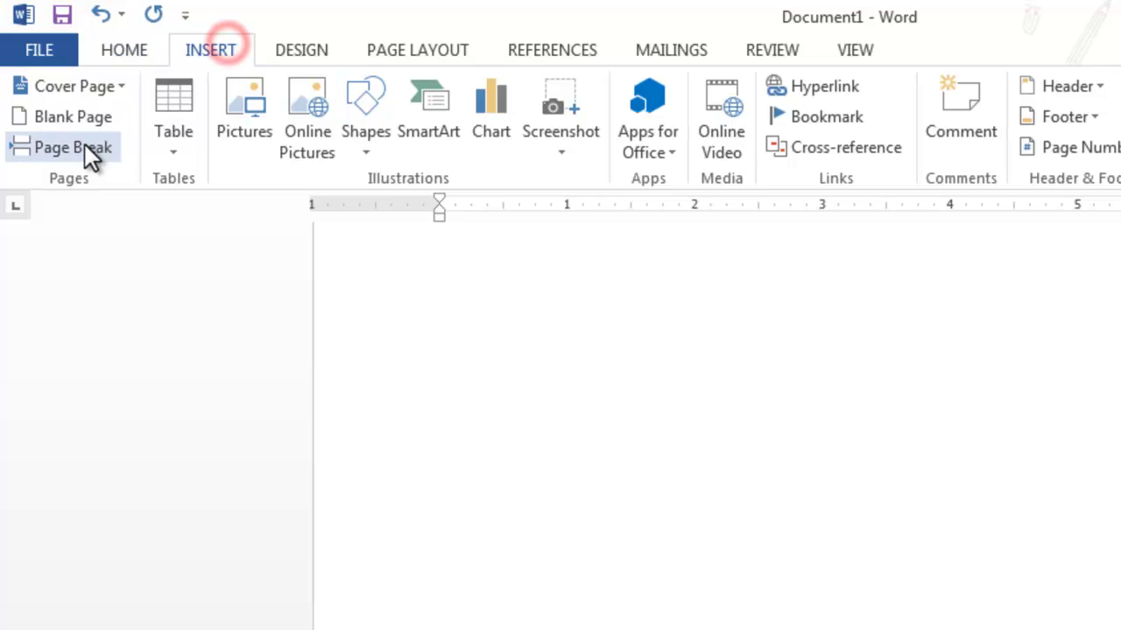
left_click(83, 147)
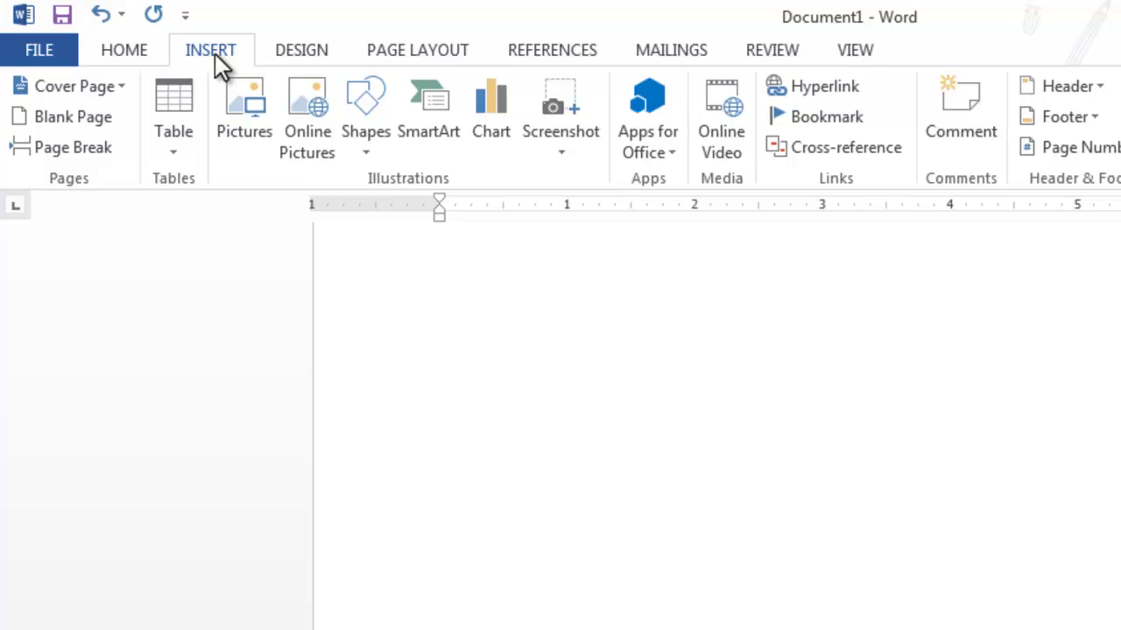
left_click(200, 50)
left_click(173, 153)
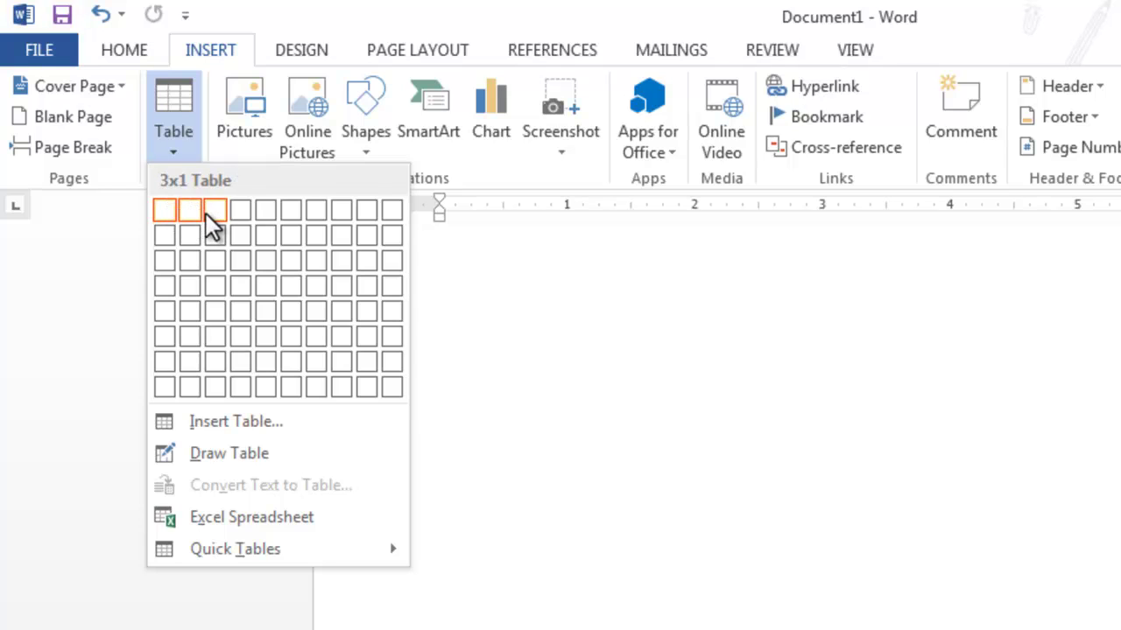
Close and reopen the table size grid a few times
left_click(700, 452)
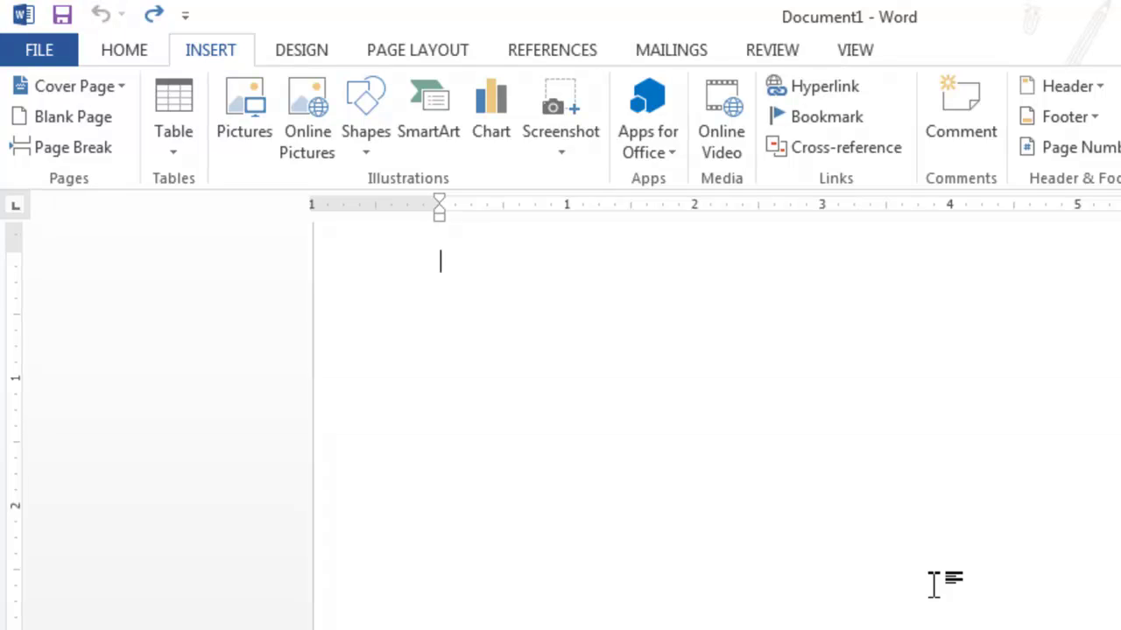
scroll(716, 394, "up", 1)
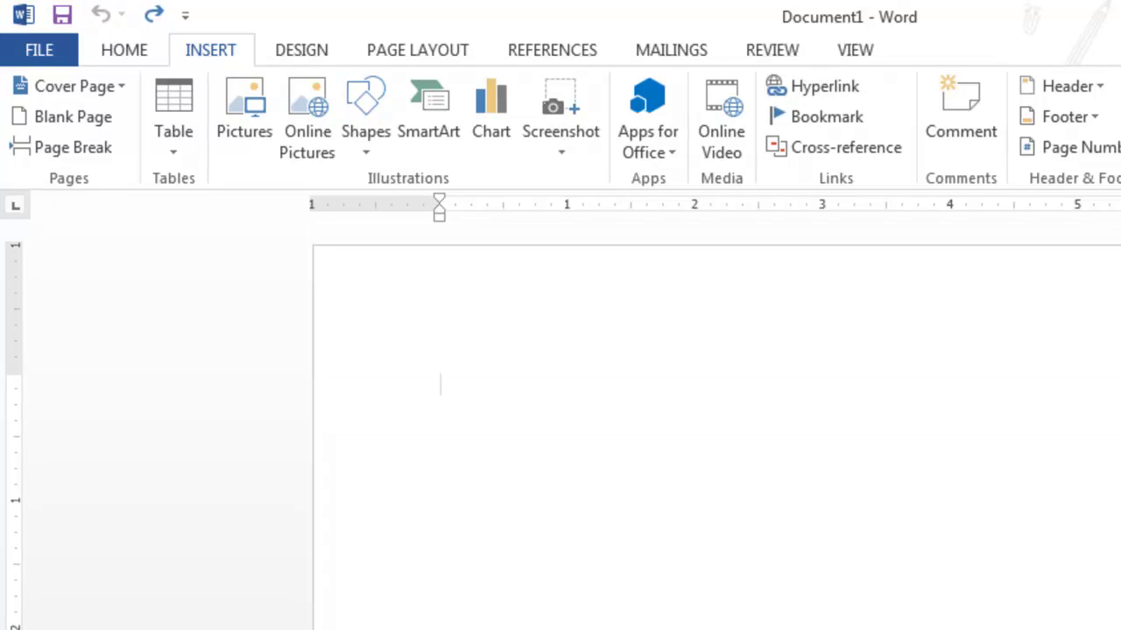
left_click(175, 142)
left_click(204, 40)
left_click(173, 154)
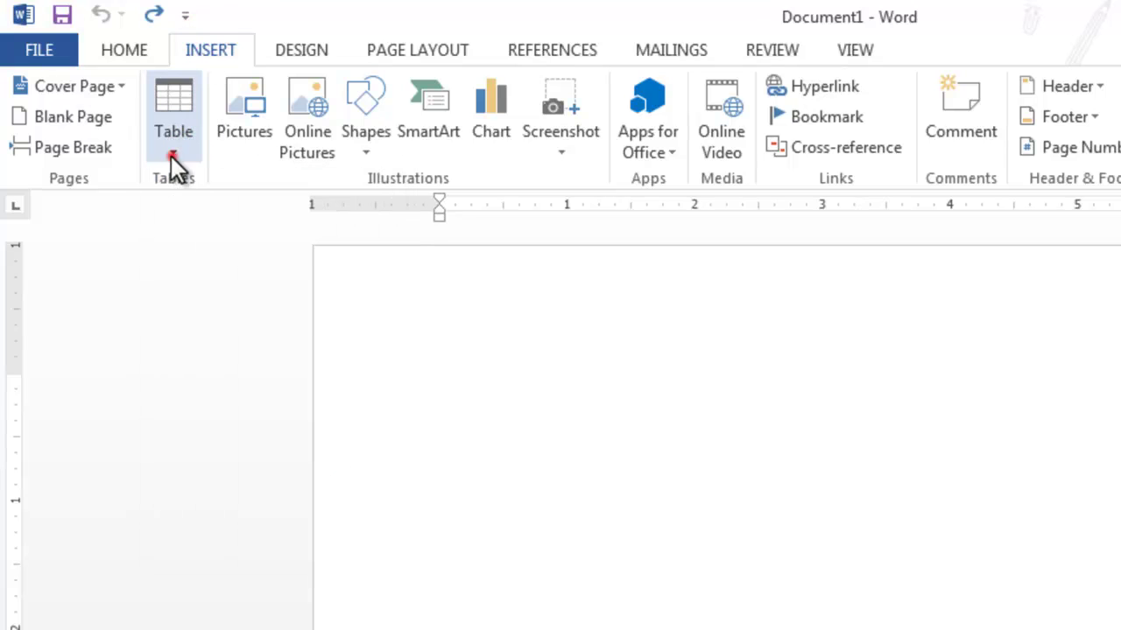
left_click(217, 48)
Cycle through the Design to View tabs, then reopen the Insert Table grid previewing 3x3
left_click(273, 50)
left_click(380, 48)
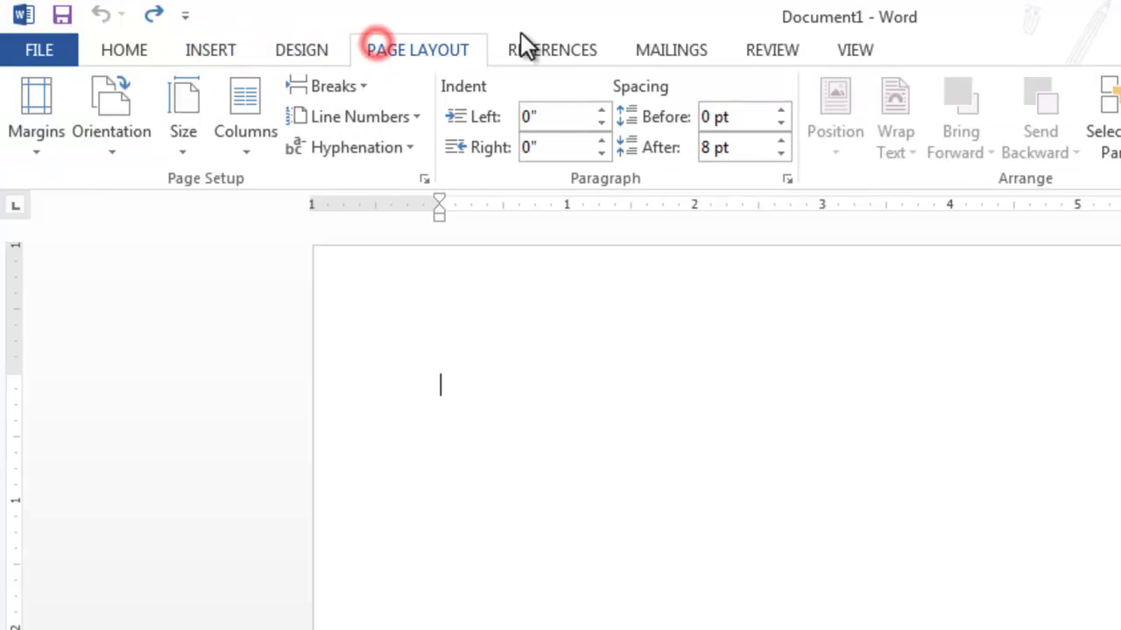
left_click(536, 45)
left_click(671, 50)
left_click(775, 50)
left_click(849, 50)
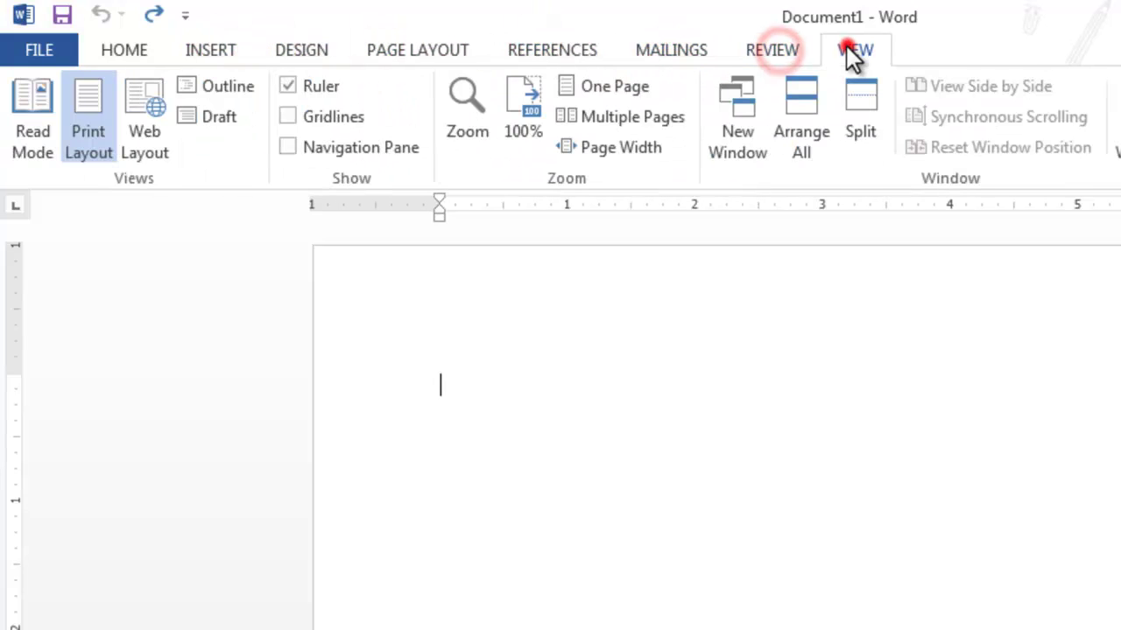
left_click(212, 51)
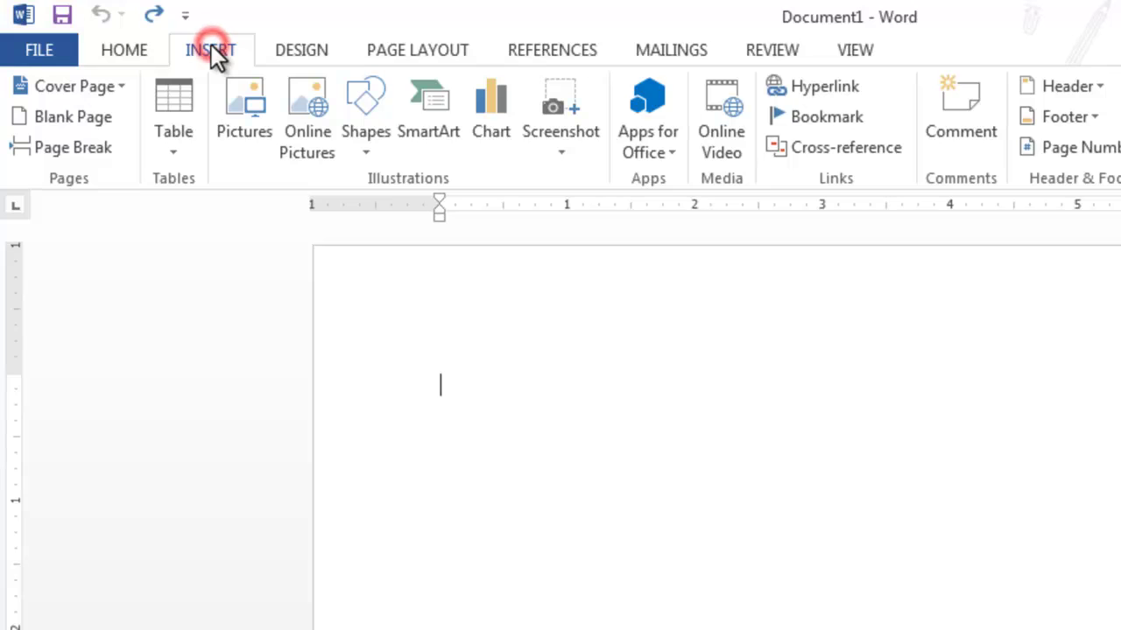
left_click(169, 150)
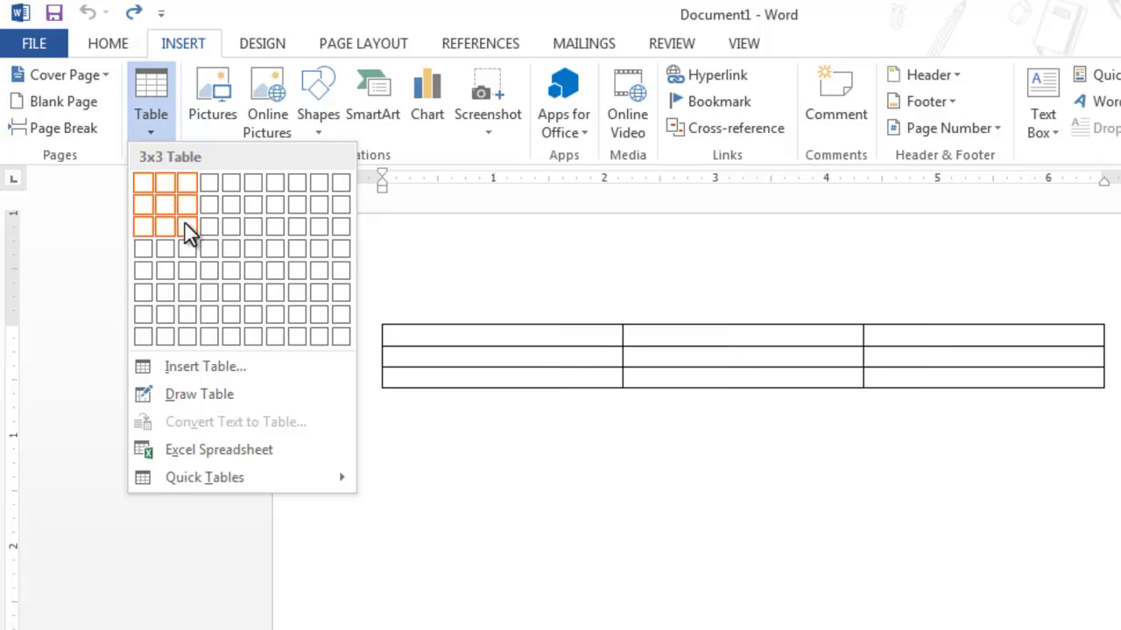
left_click(185, 223)
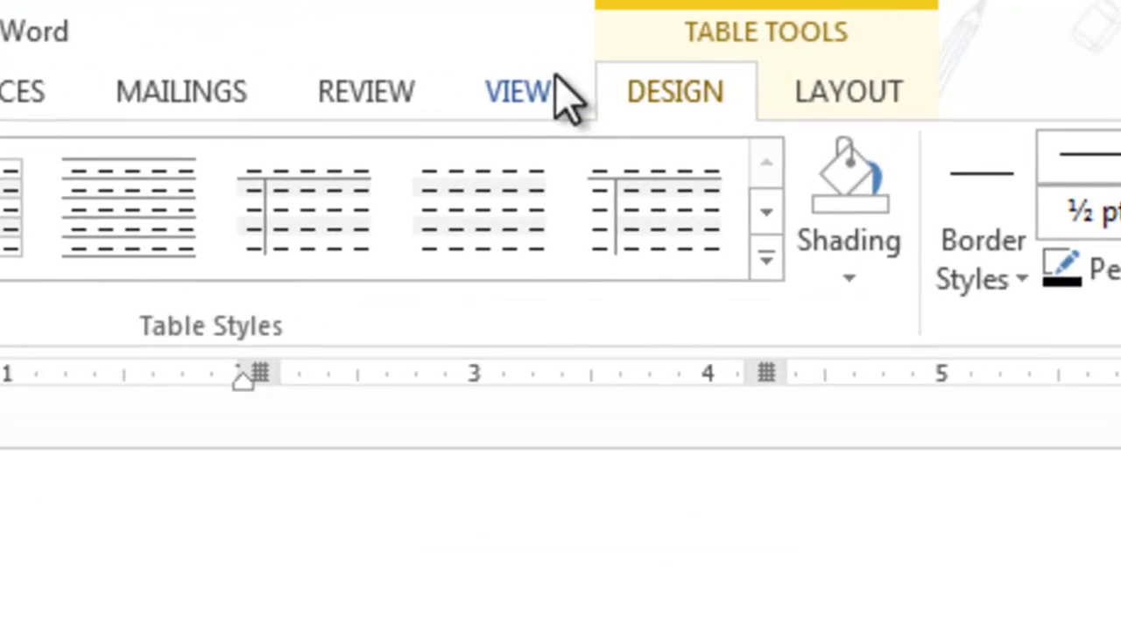
left_click(667, 98)
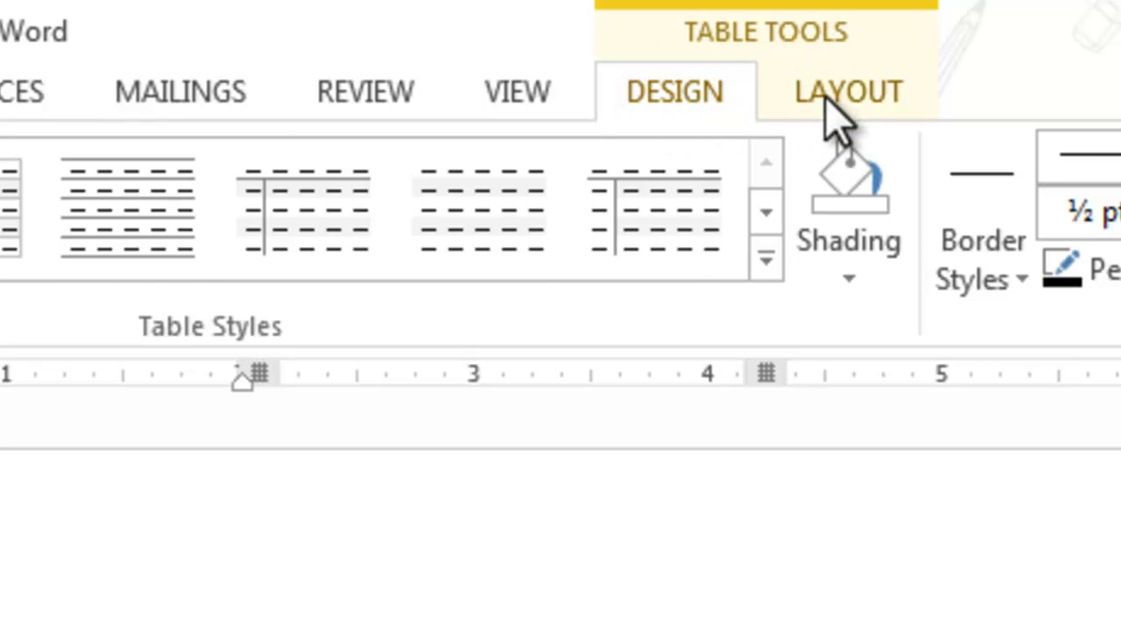
left_click(836, 92)
left_click(716, 91)
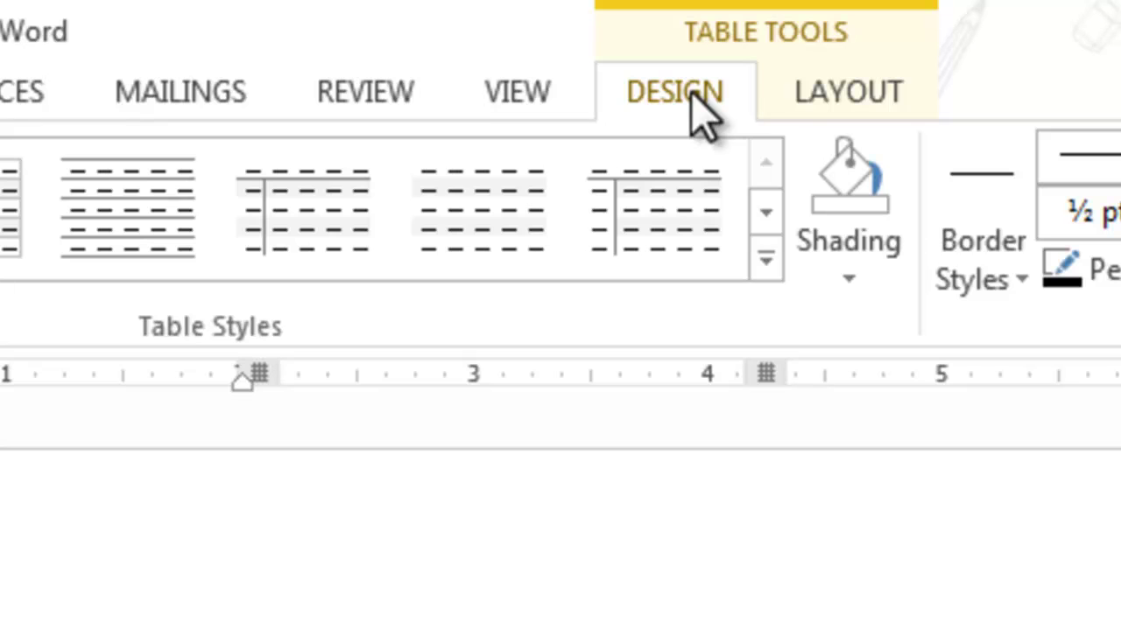
left_click(798, 91)
left_click(706, 91)
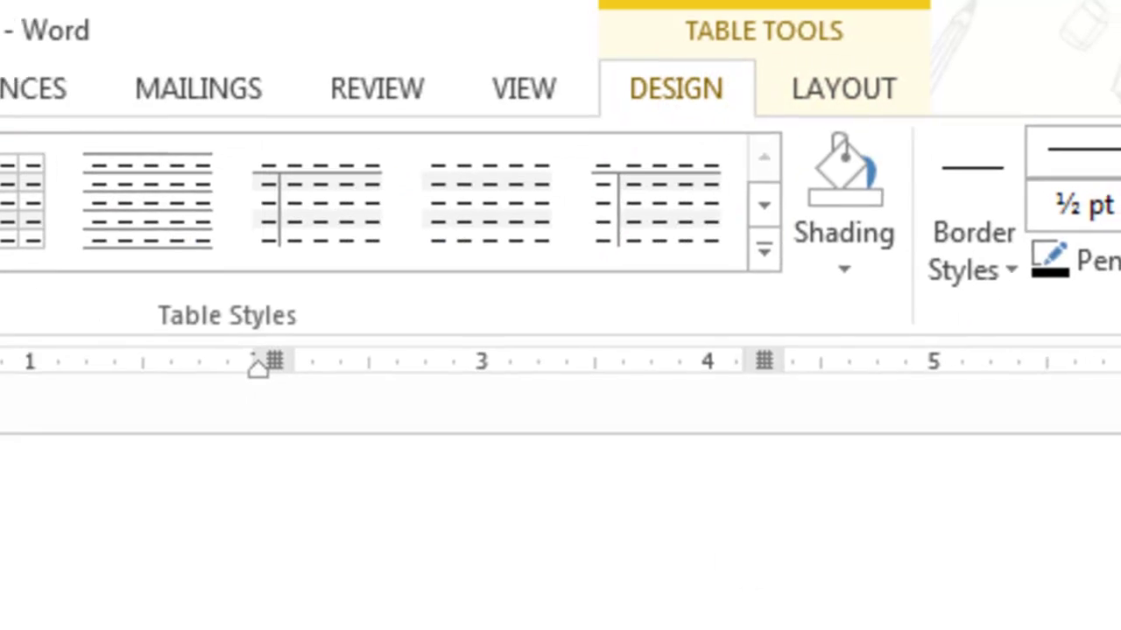
left_click(569, 595)
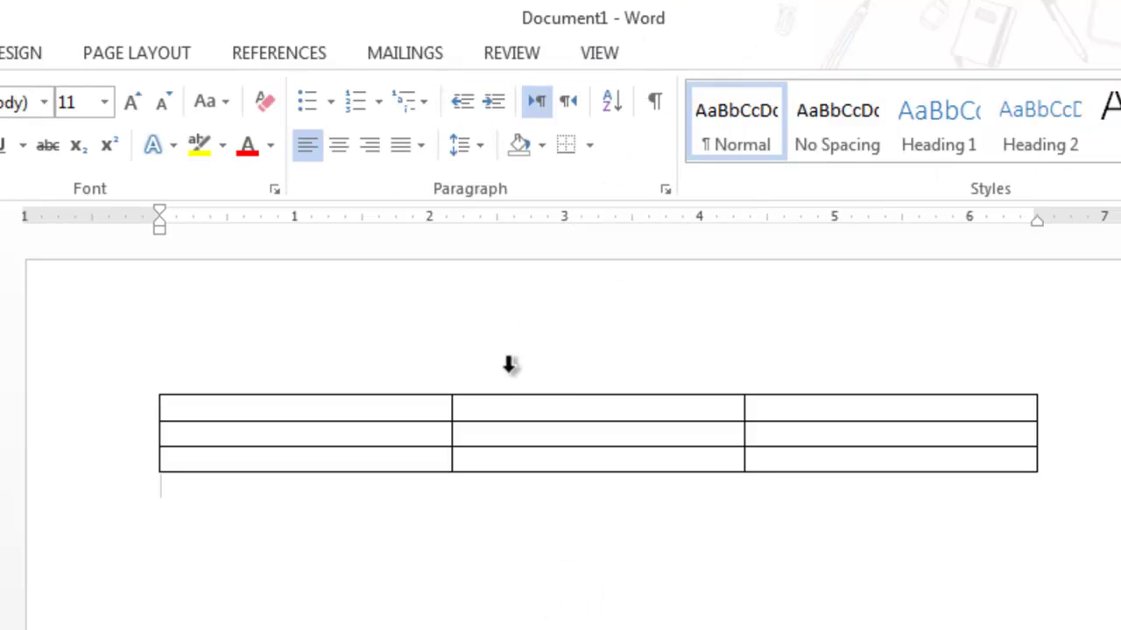
left_click(528, 414)
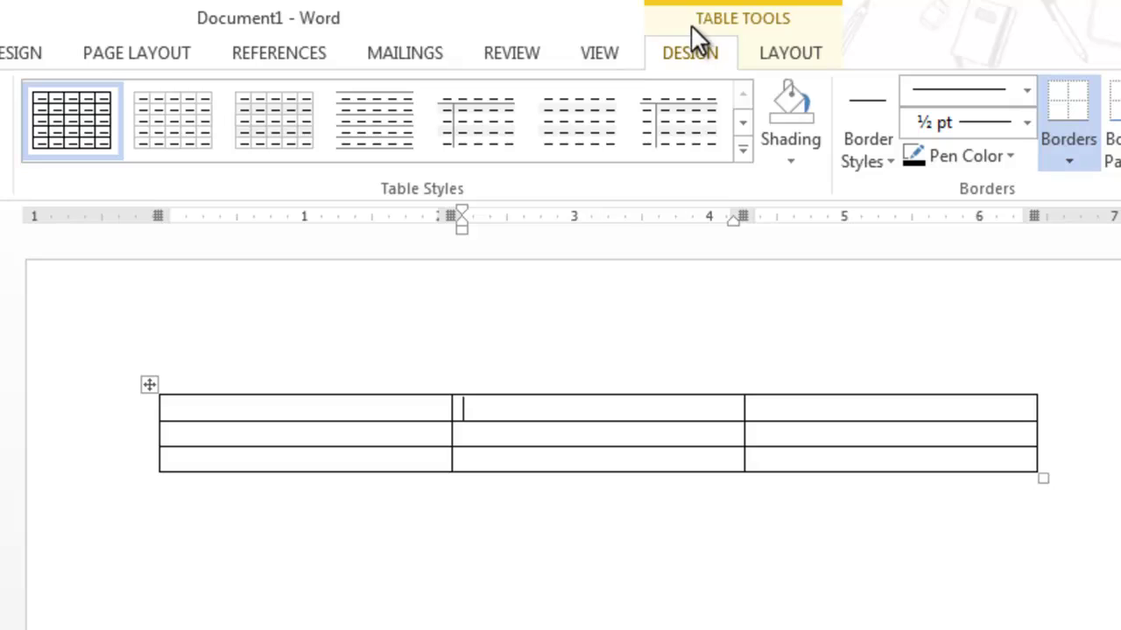
left_click(692, 48)
left_click(782, 58)
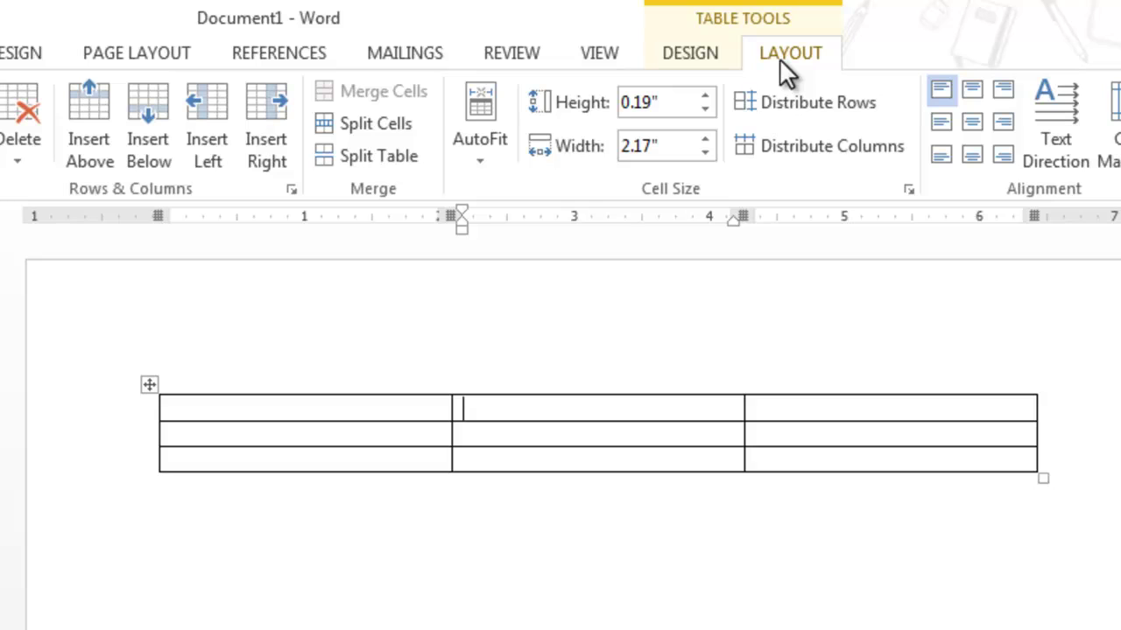
left_click(544, 596)
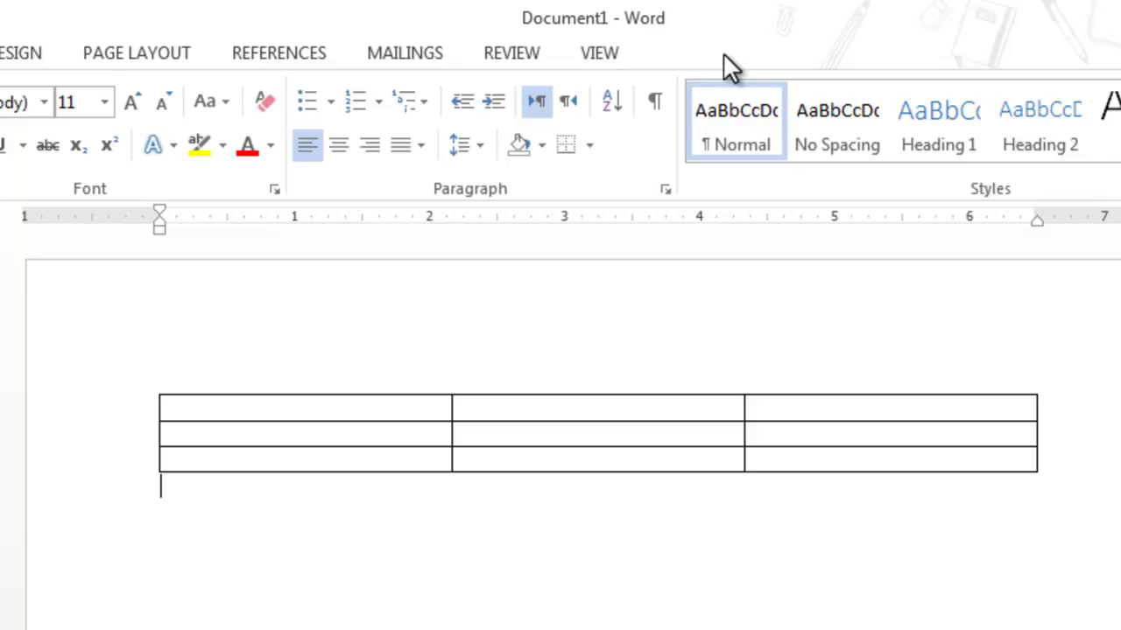
left_click(549, 409)
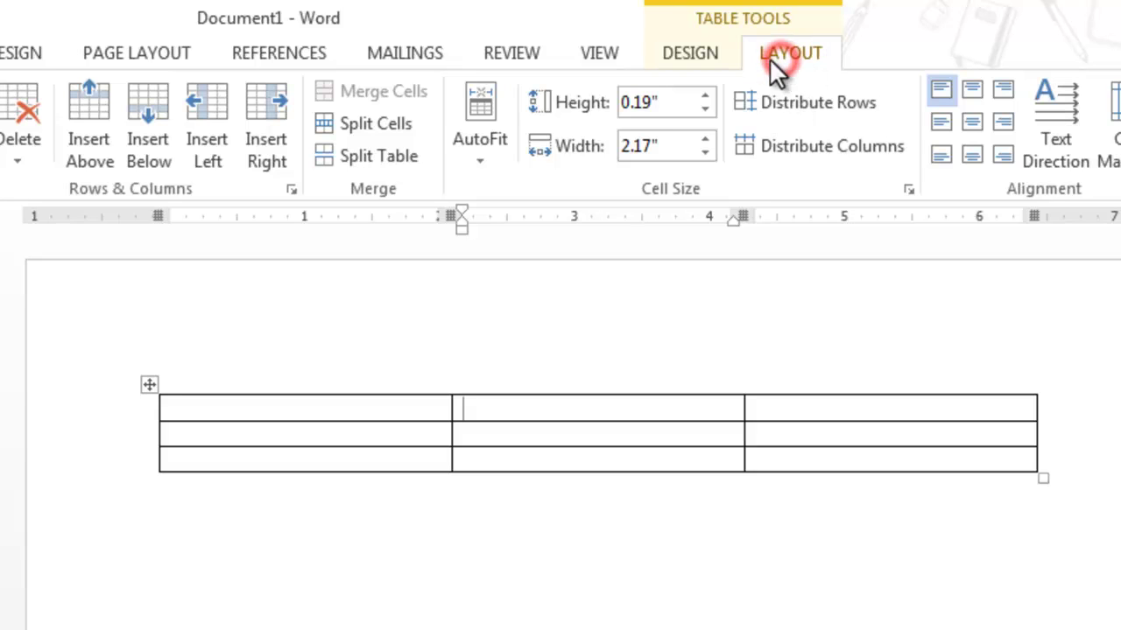
left_click(698, 53)
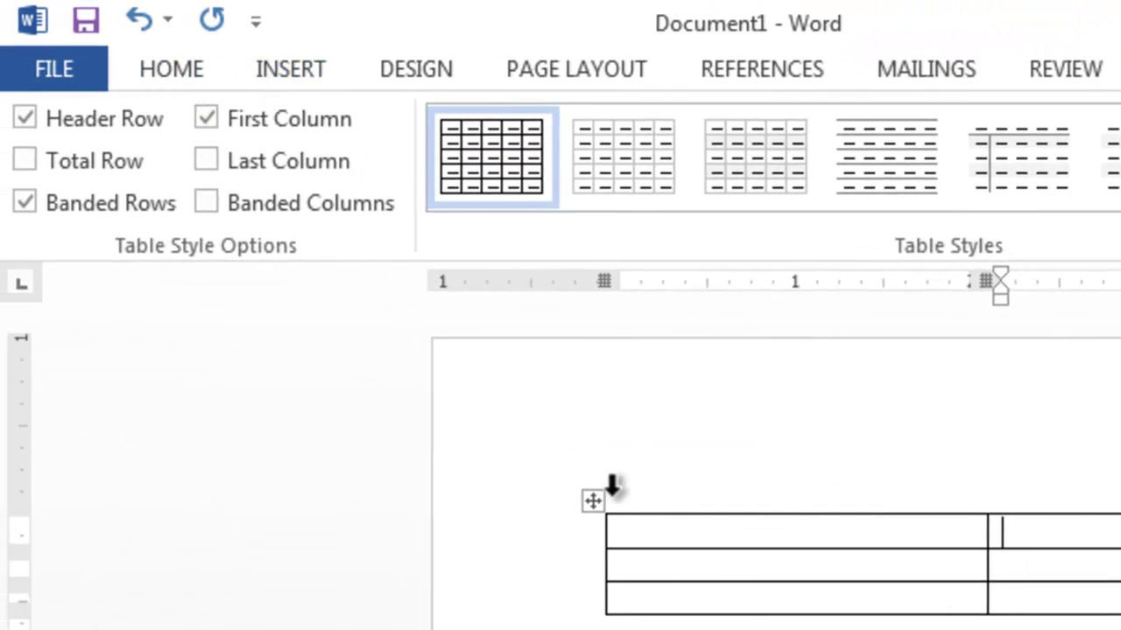
left_click(708, 570)
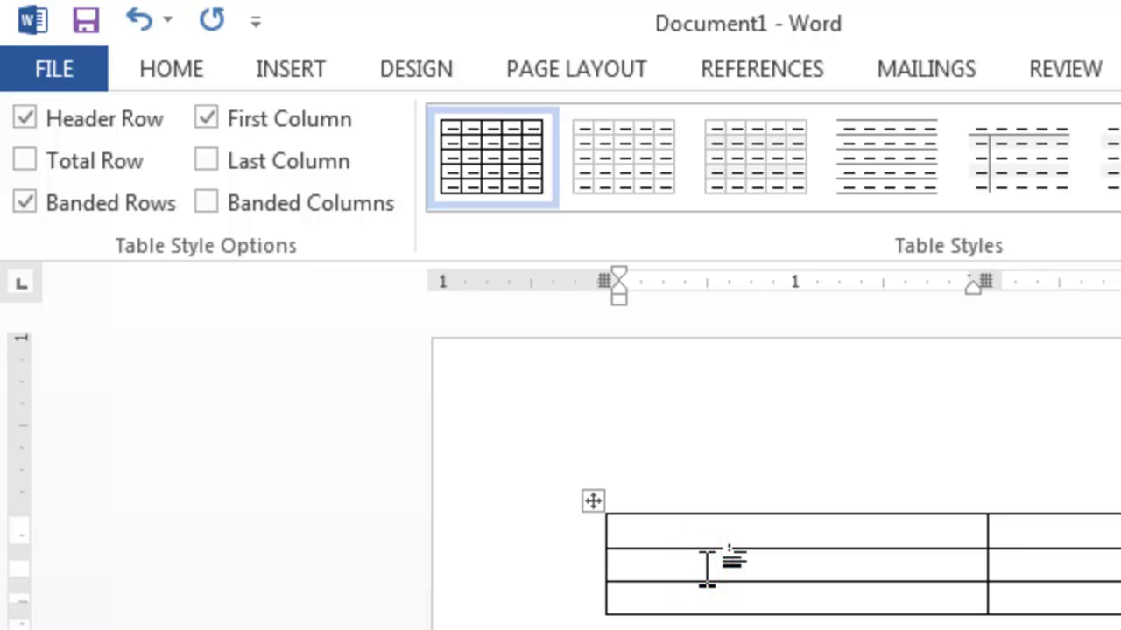
Undo the 3x3 table, then try Insert Table with 5 columns and 2 rows
key("ctrl+z")
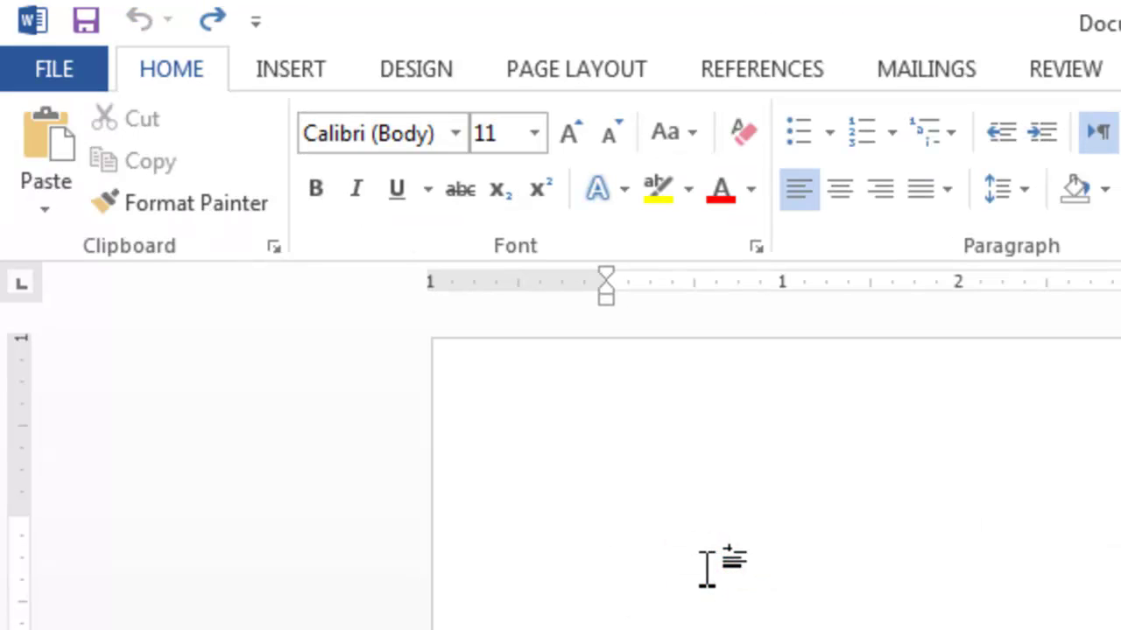
left_click(293, 70)
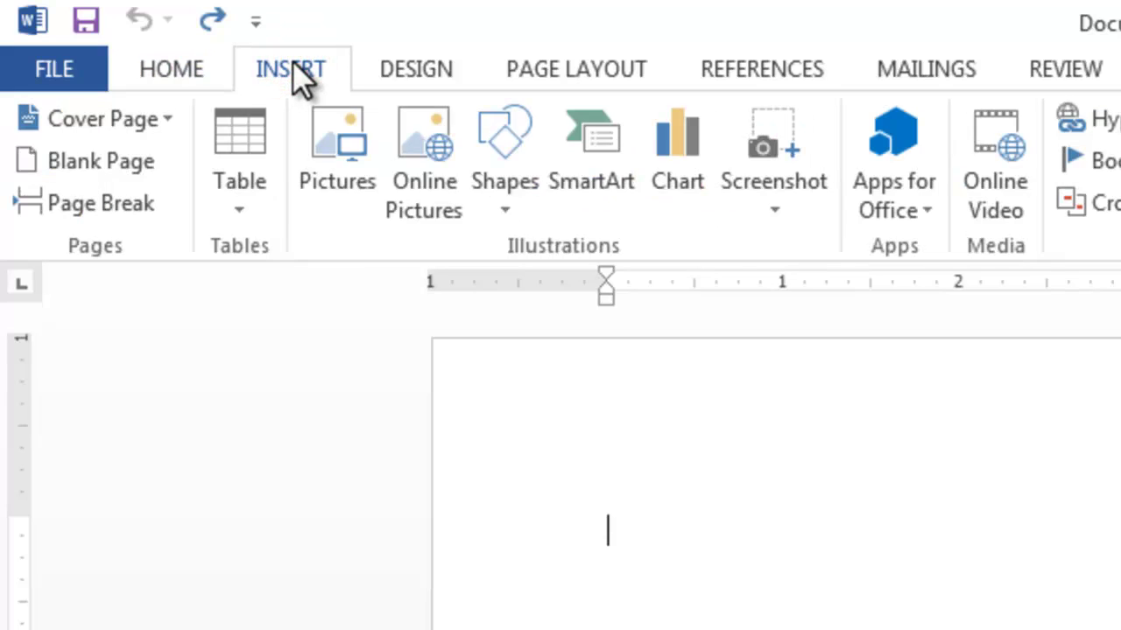
left_click(240, 191)
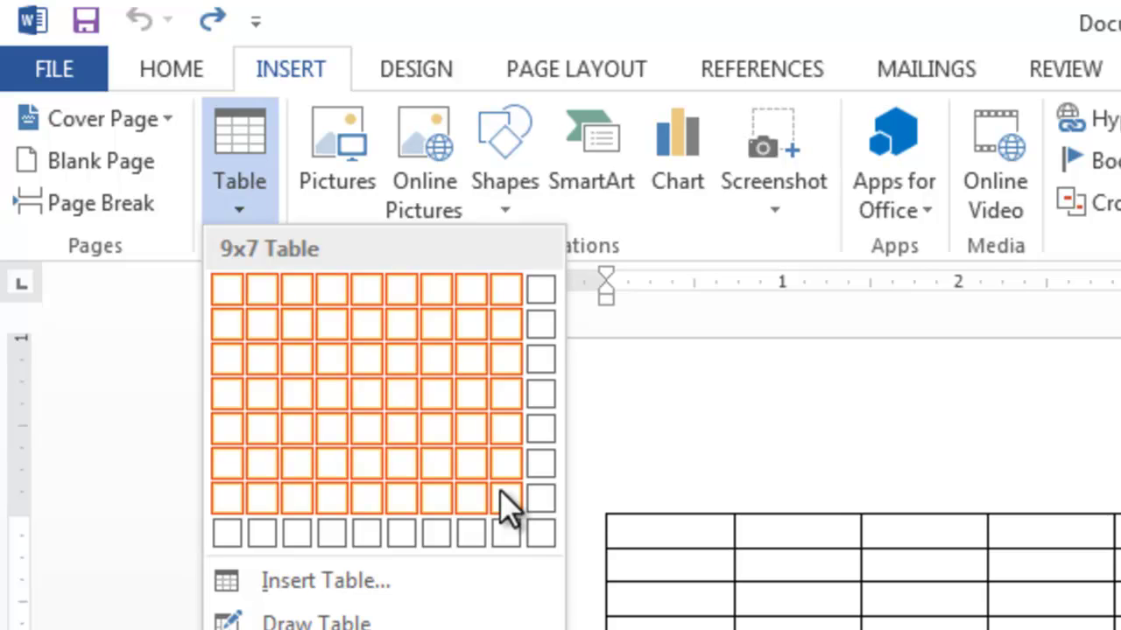
left_click(326, 581)
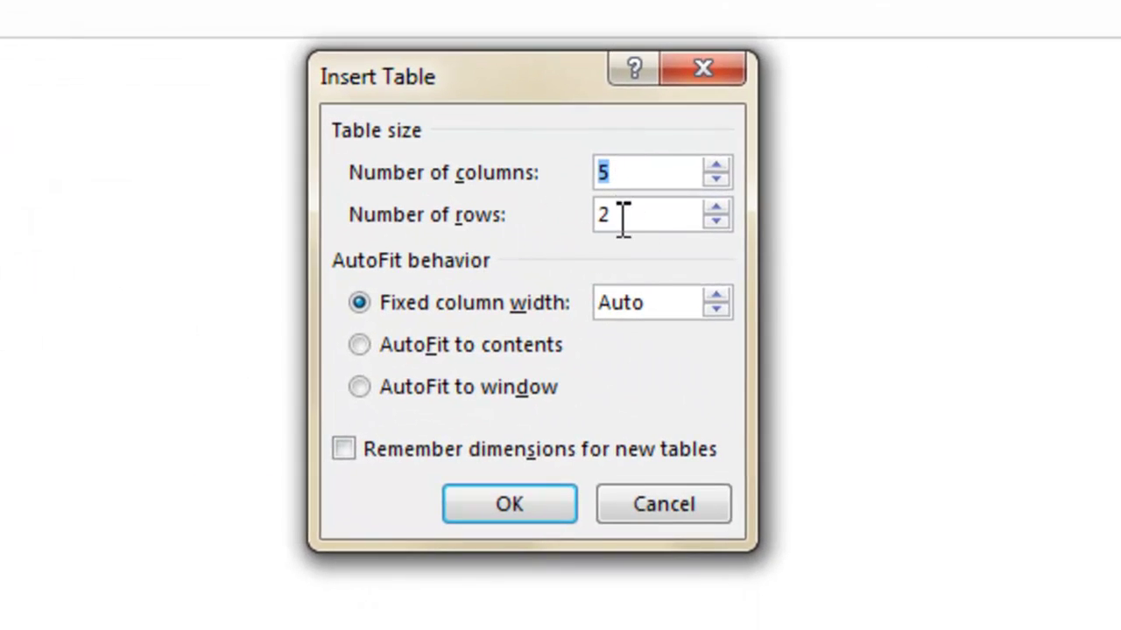
left_click(543, 524)
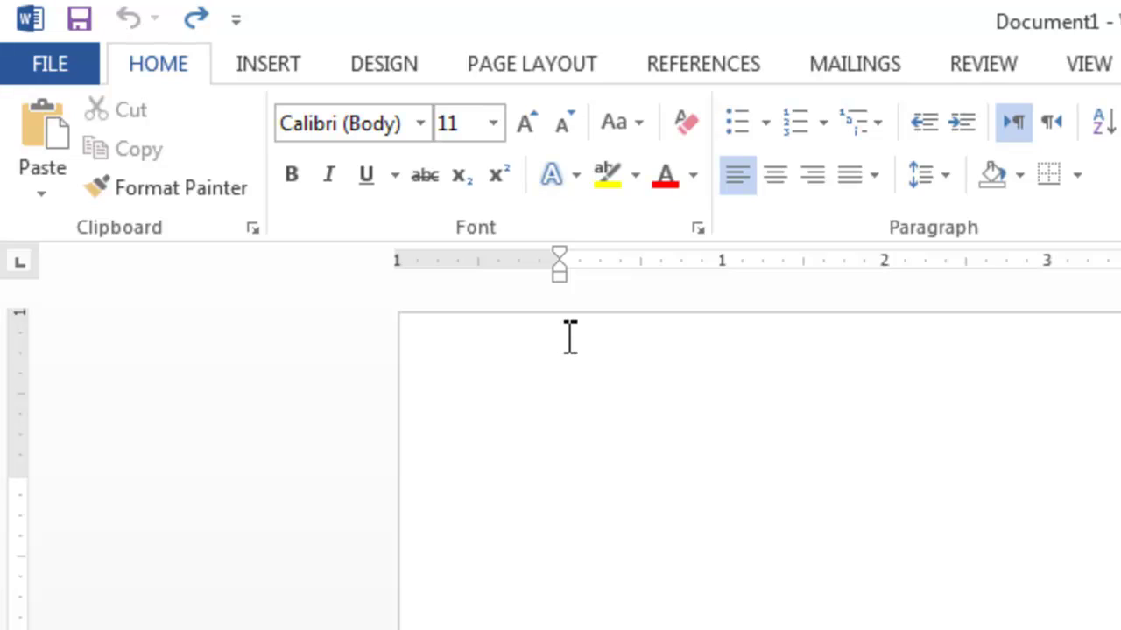
Switch to Draw Table and draw the outer border plus a second cell to its right
left_click(263, 73)
left_click(219, 190)
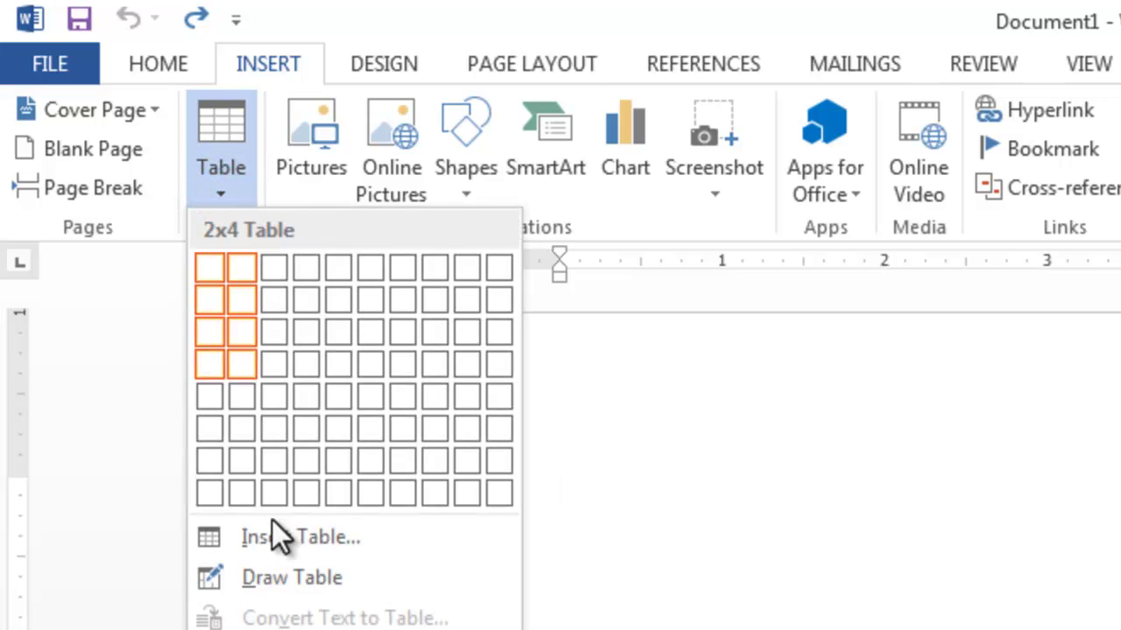
left_click(281, 577)
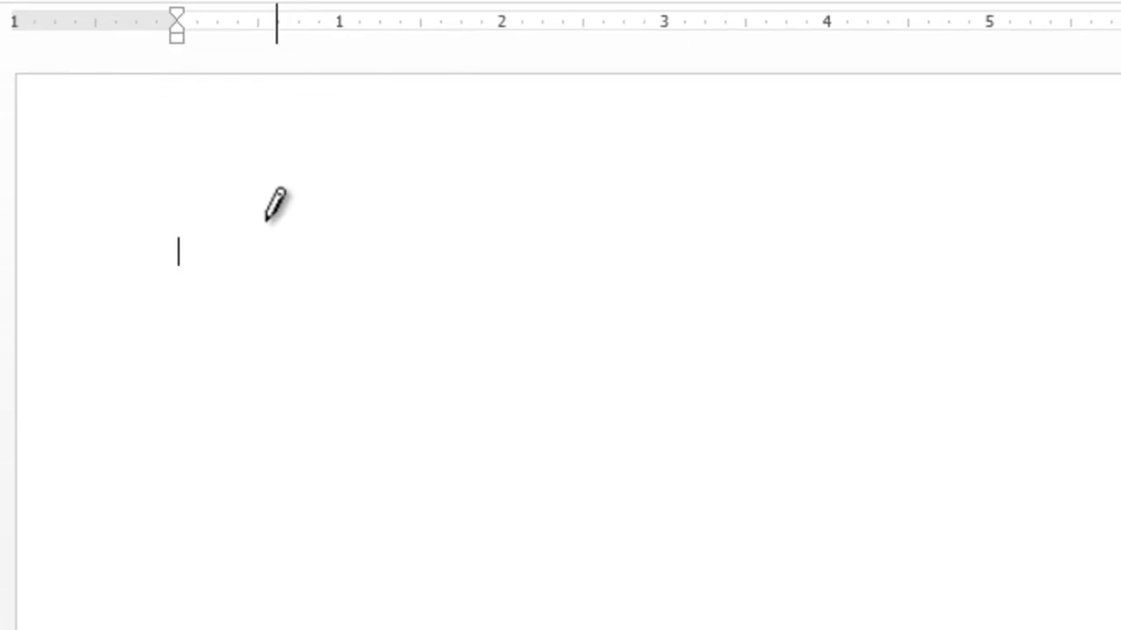
mouse_move(205, 220)
left_mouse_down()
mouse_move(313, 240)
mouse_move(426, 300)
mouse_move(594, 358)
left_mouse_up()
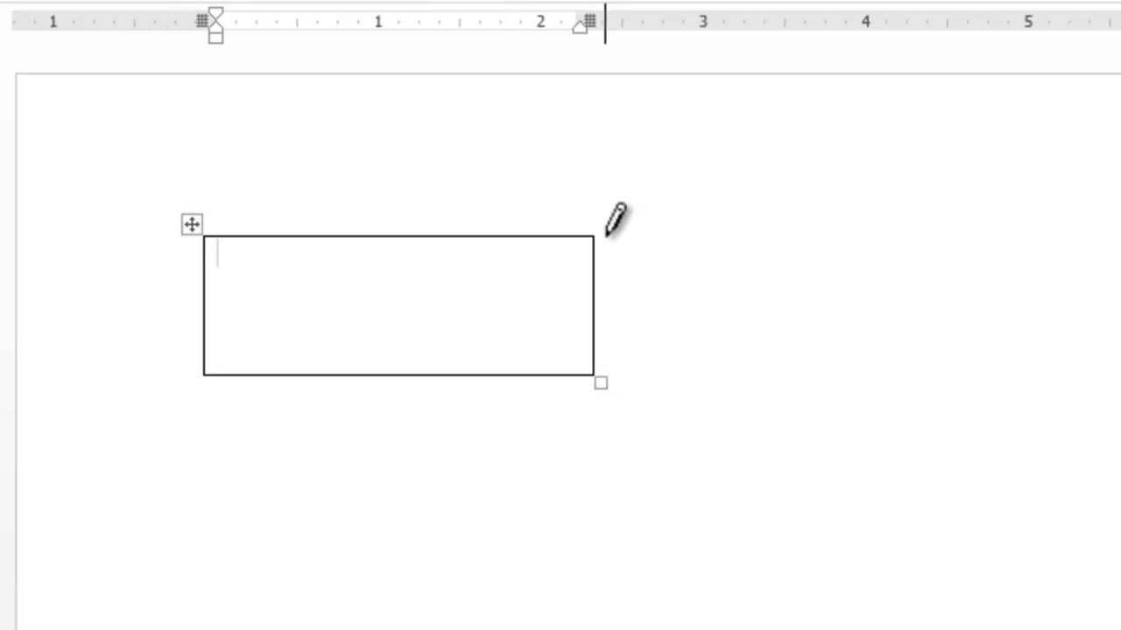
mouse_move(594, 236)
left_mouse_down()
mouse_move(779, 266)
mouse_move(798, 293)
mouse_move(972, 376)
mouse_move(995, 374)
left_mouse_up()
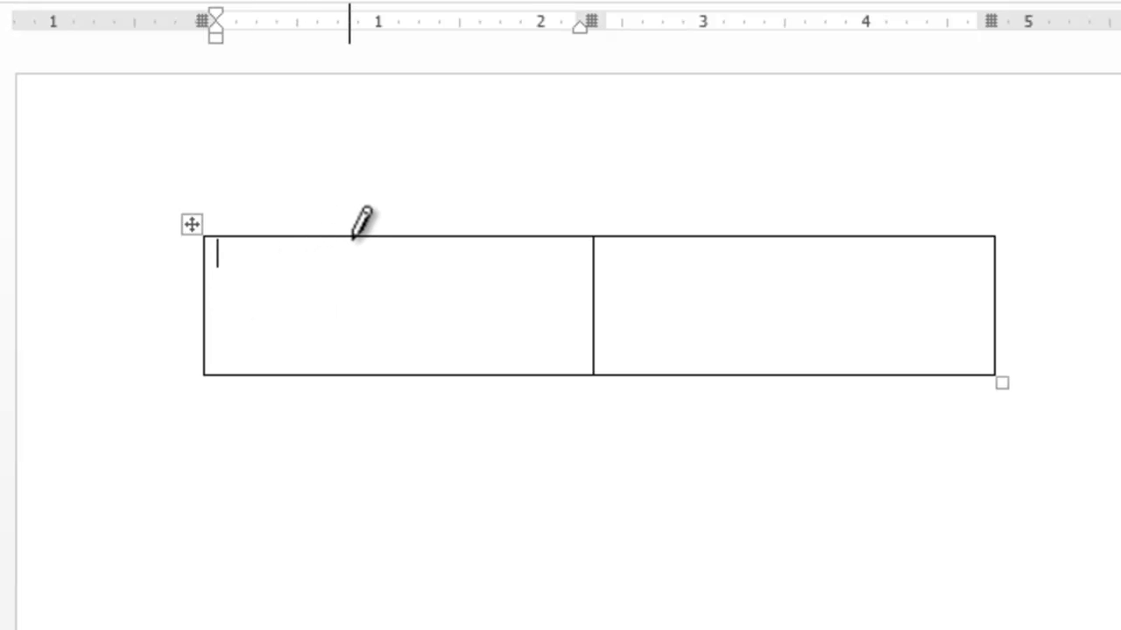
Draw inner lines splitting the cells into columns and rows, then turn off Draw Table
left_click_drag(354, 237, 368, 354)
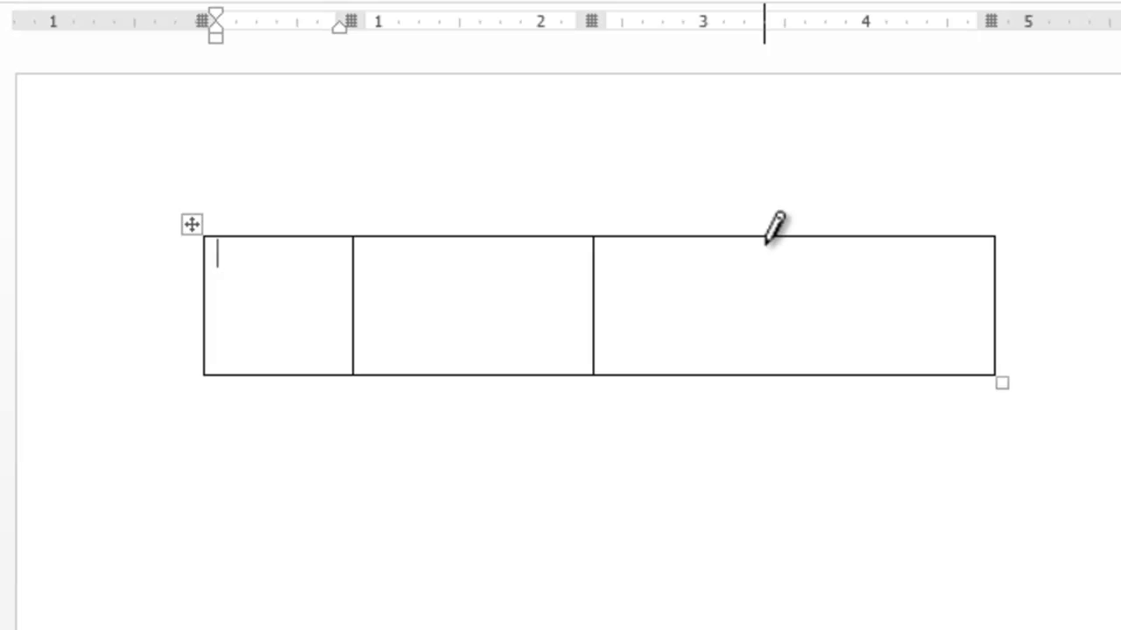
left_click_drag(764, 238, 783, 348)
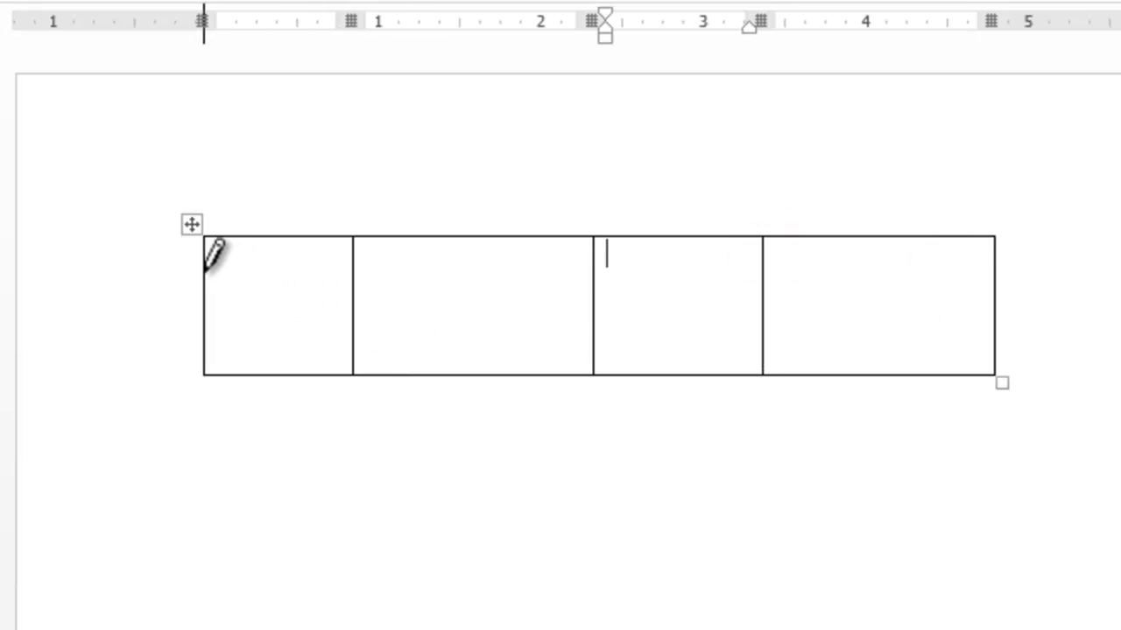
left_click_drag(204, 268, 364, 274)
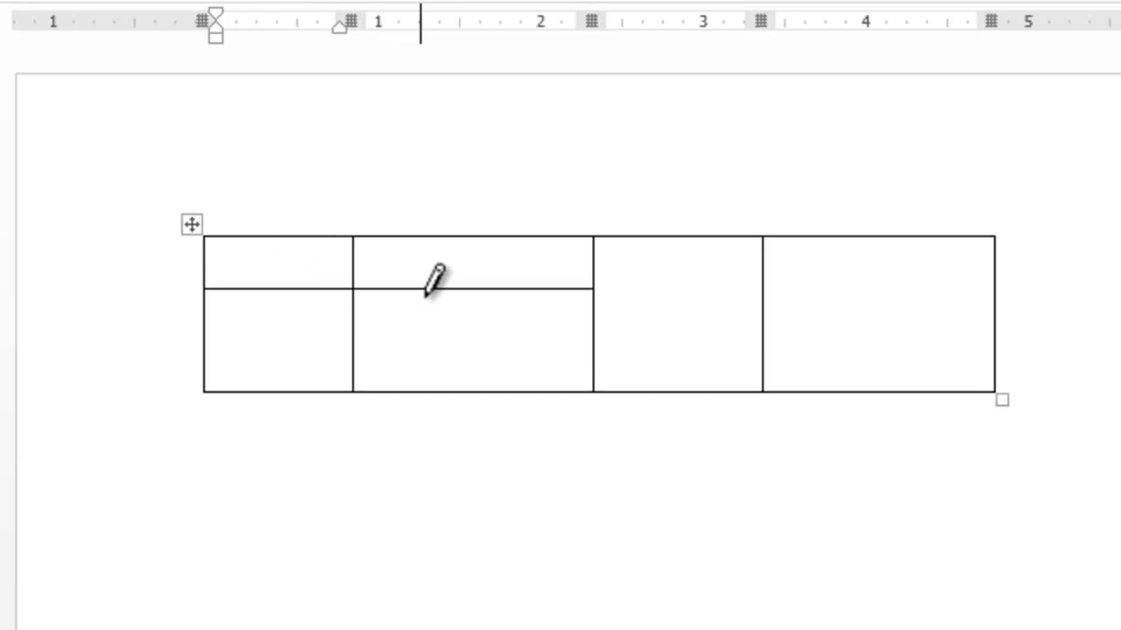
left_click_drag(438, 290, 446, 419)
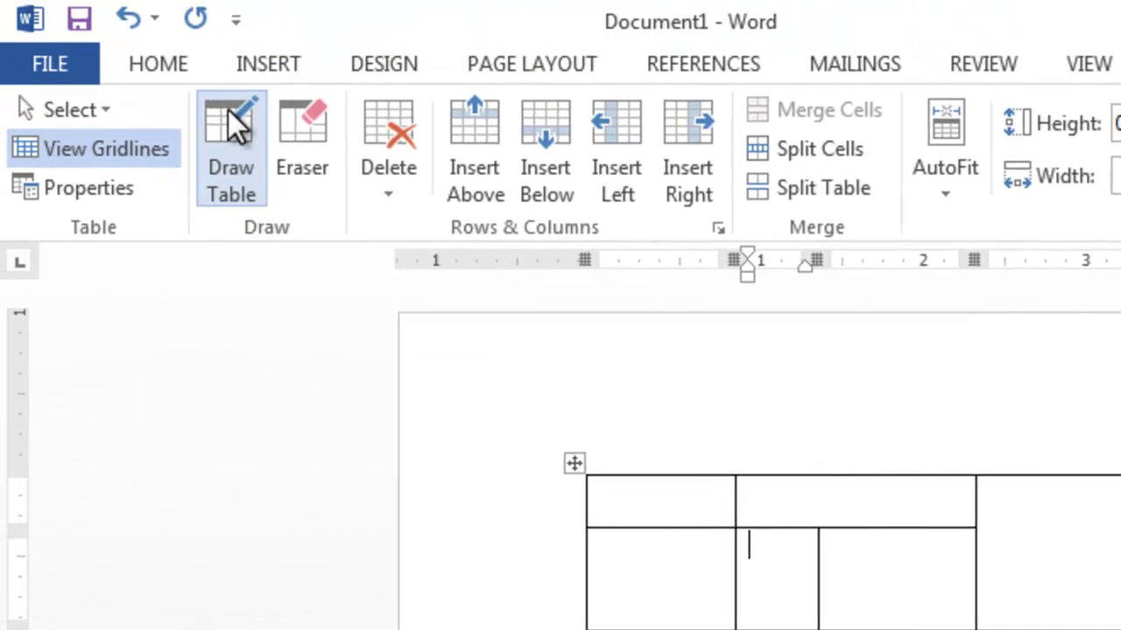
left_click(228, 109)
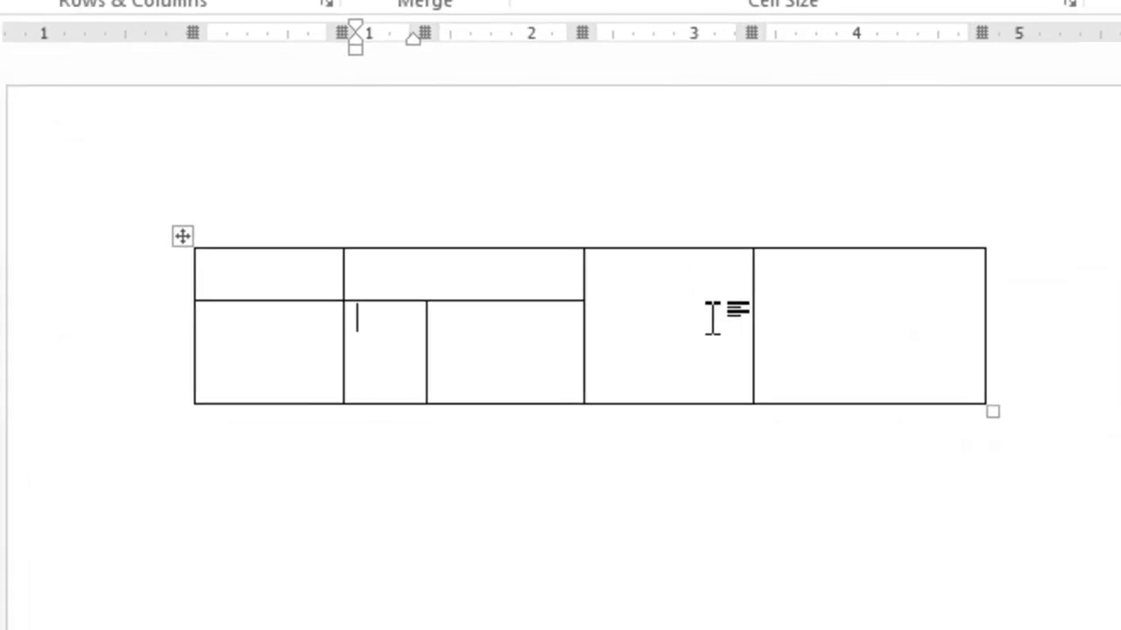
Tab forward through the table's cells, adding three new rows at the end
key("Tab")
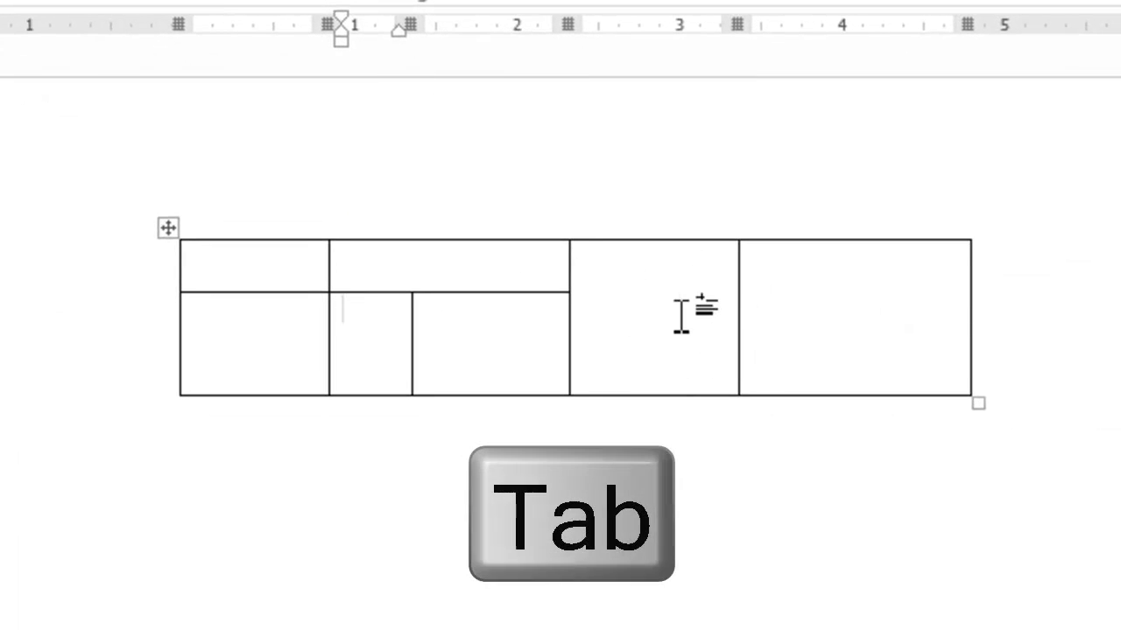
left_click(679, 313)
left_click(229, 253)
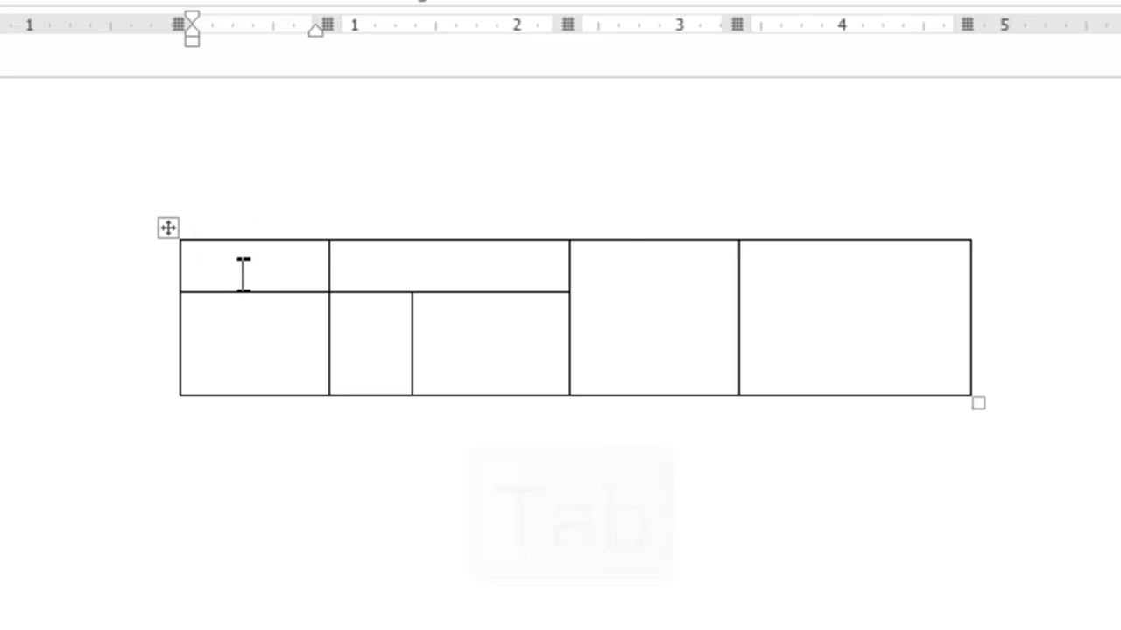
key("Tab")
key("Tab")
key("Tab")
key("Tab")
key("Tab")
key("Tab")
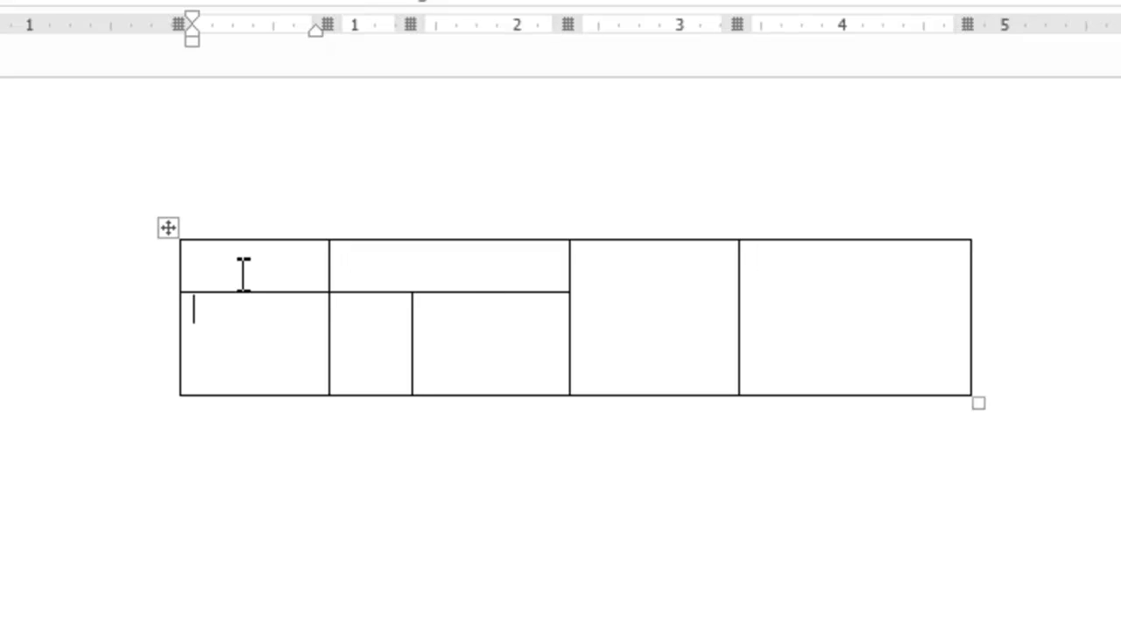
key("Tab")
key("Tab")
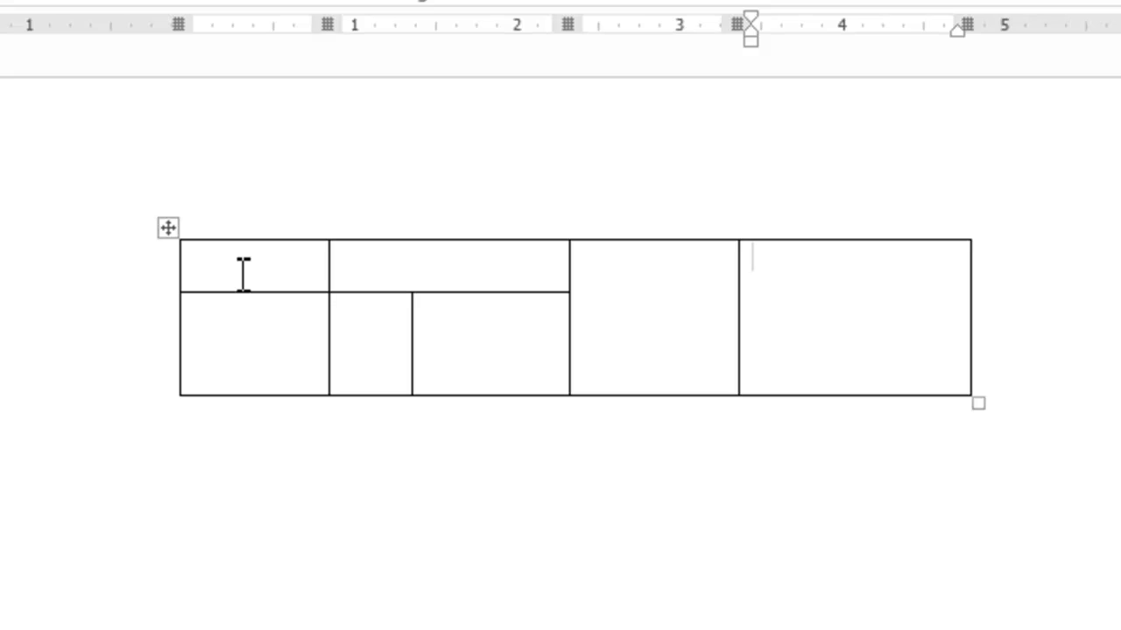
key("Tab")
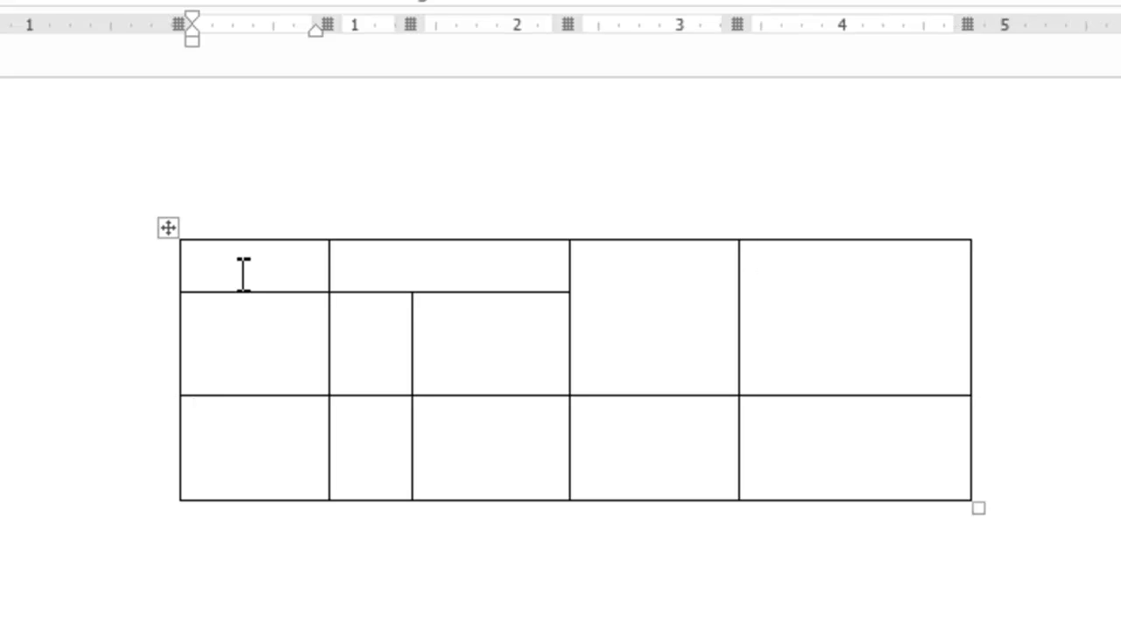
key("Tab")
key("Tab")
key("Tab")
key("Tab")
key("Tab")
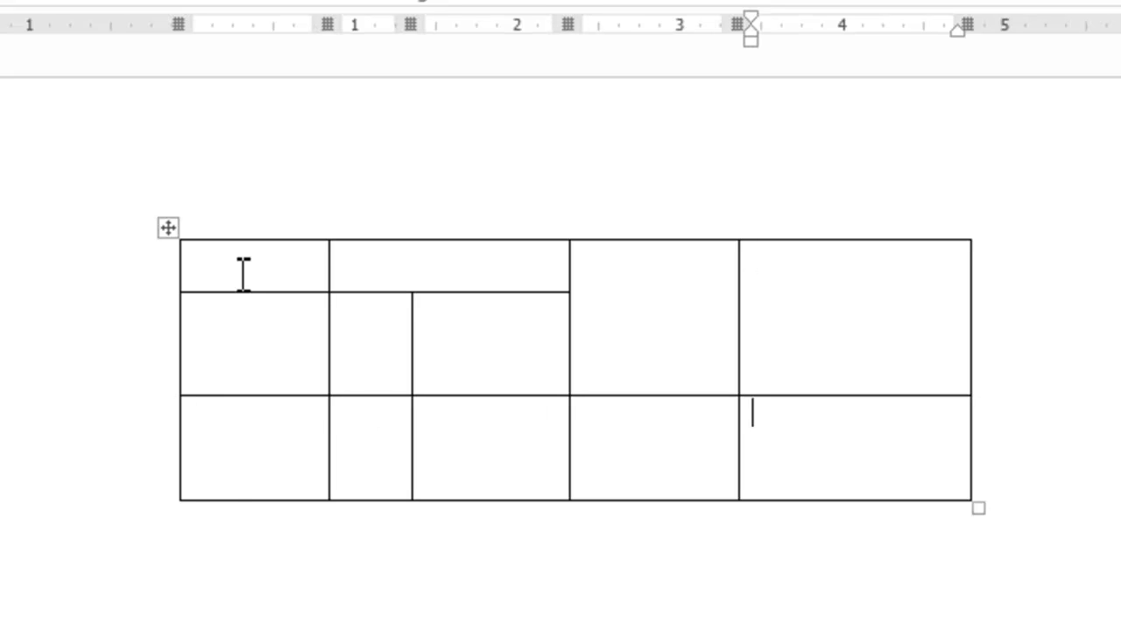
key("Tab")
key("Tab")
key("Tab")
key("Tab")
key("Tab")
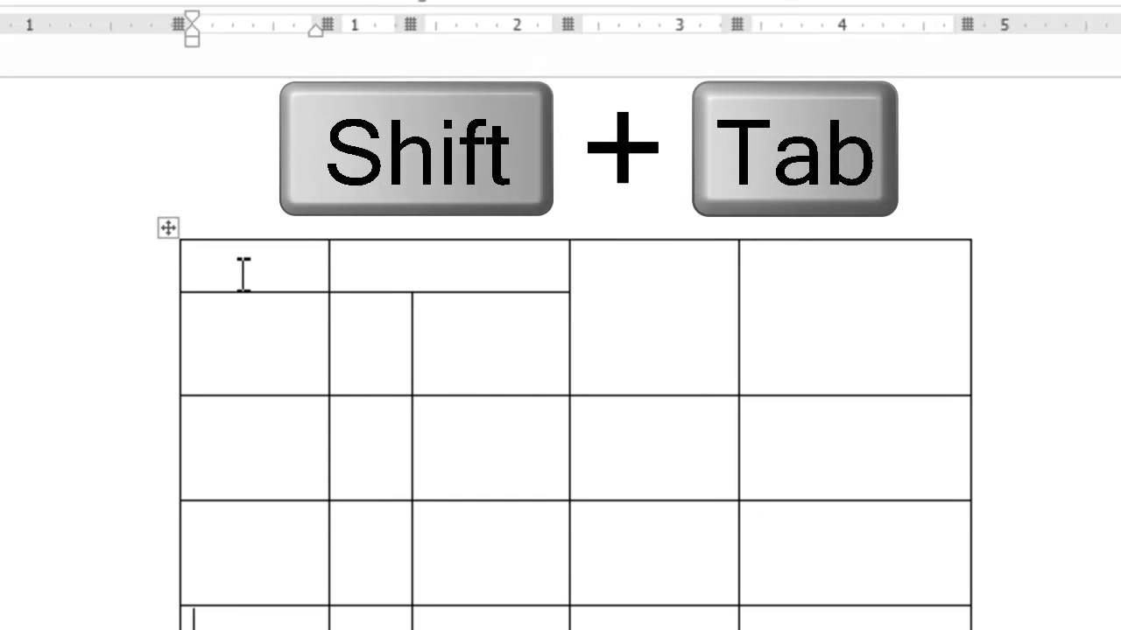
Step back through the previous cells with Shift+Tab
key("shift+Tab")
key("shift+Tab")
key("shift+Tab")
key("shift+Tab")
key("shift+Tab")
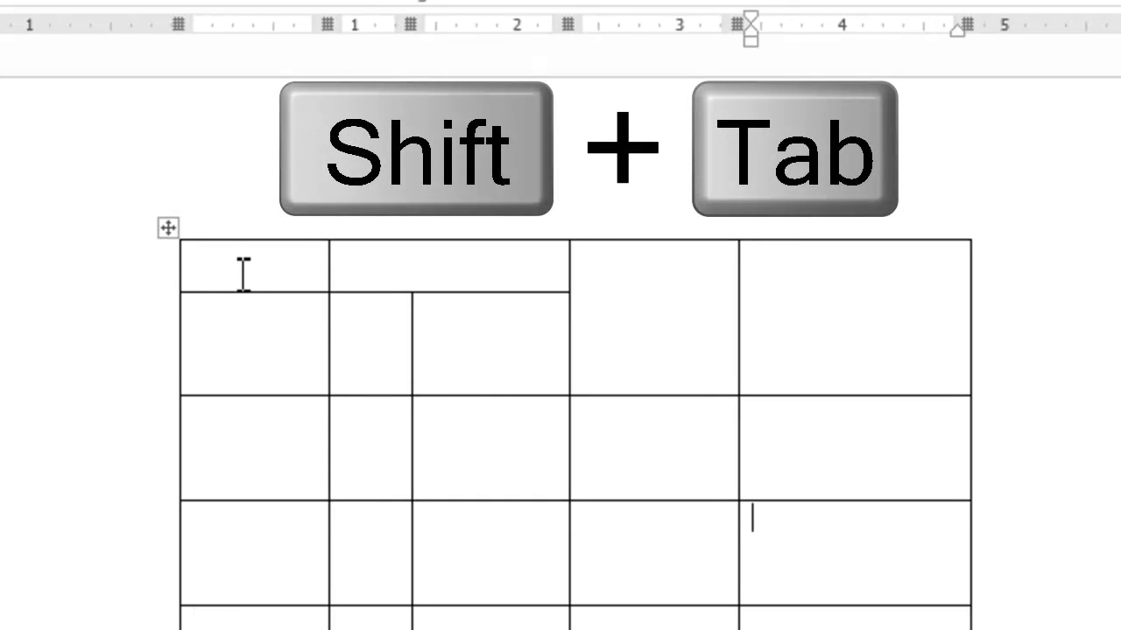
key("shift+Tab")
key("shift+Tab")
key("shift+Tab")
key("shift+Tab")
key("shift+Tab")
key("shift+Tab")
key("shift+Tab")
key("shift+Tab")
key("shift+Tab")
key("shift+Tab")
key("shift+Tab")
key("shift+Tab")
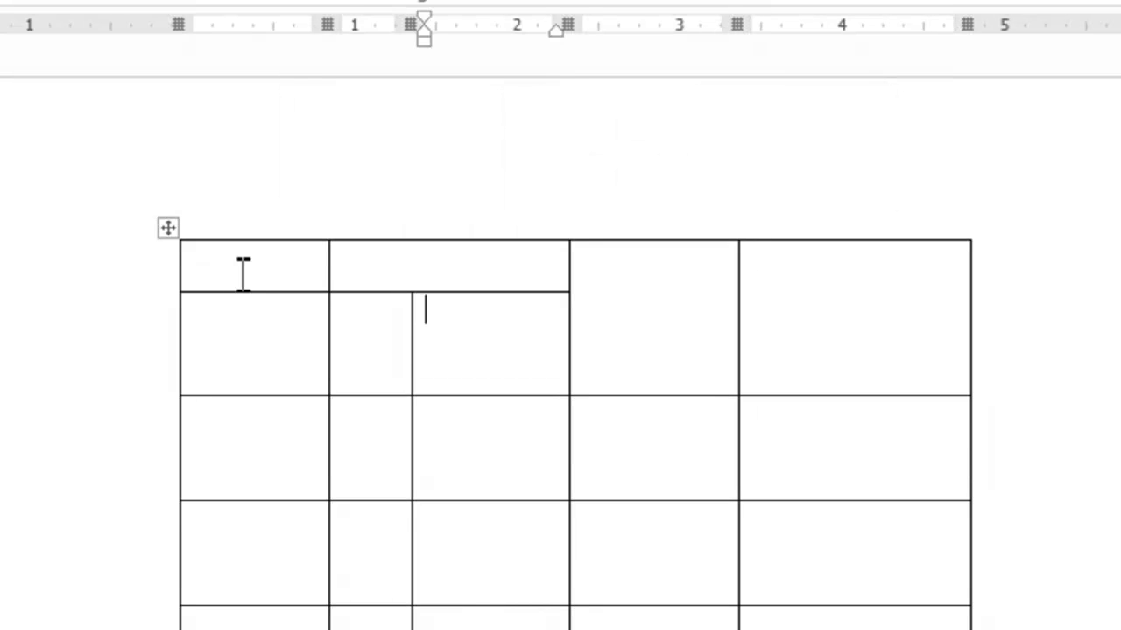
key("shift+Tab")
key("shift+Tab")
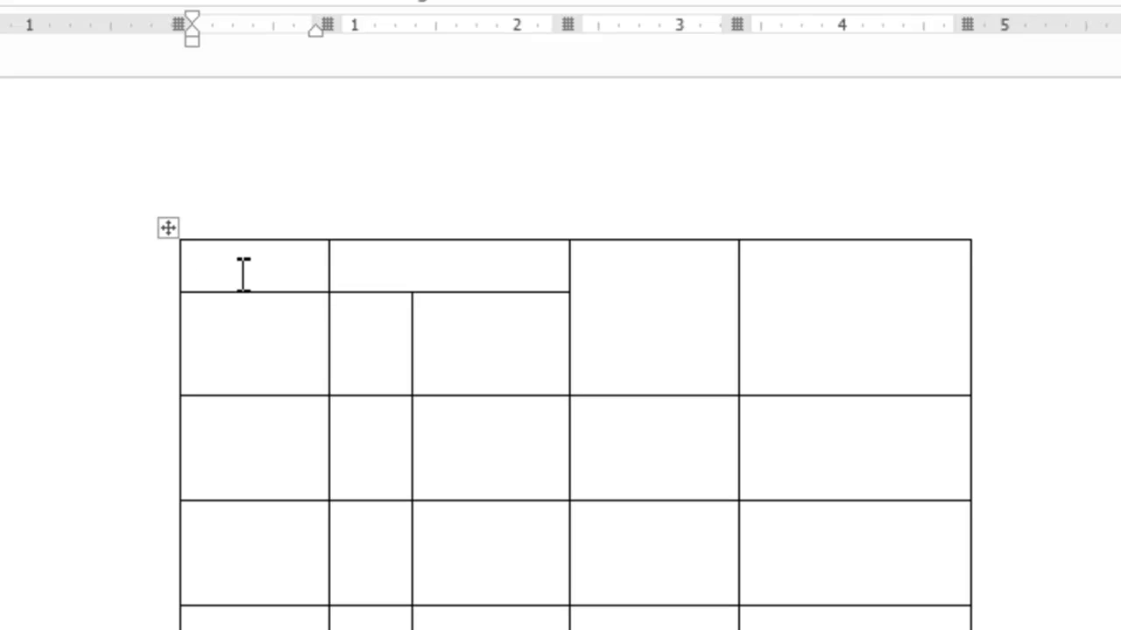
Select the table and clear its contents, including test text typed into a cell
left_click(167, 227)
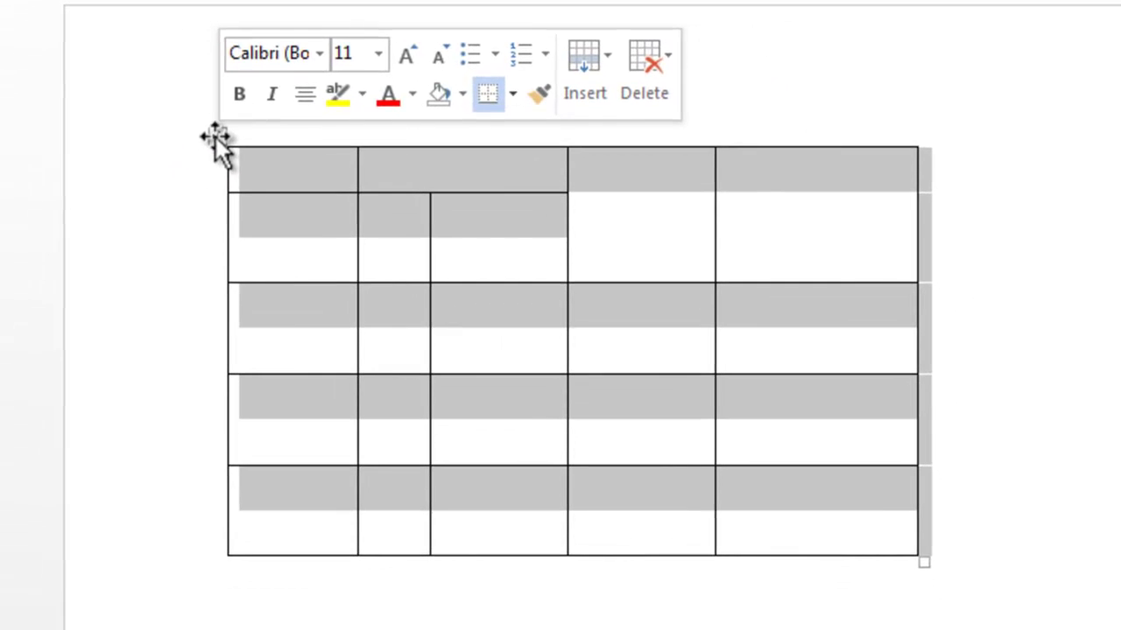
left_click(179, 207)
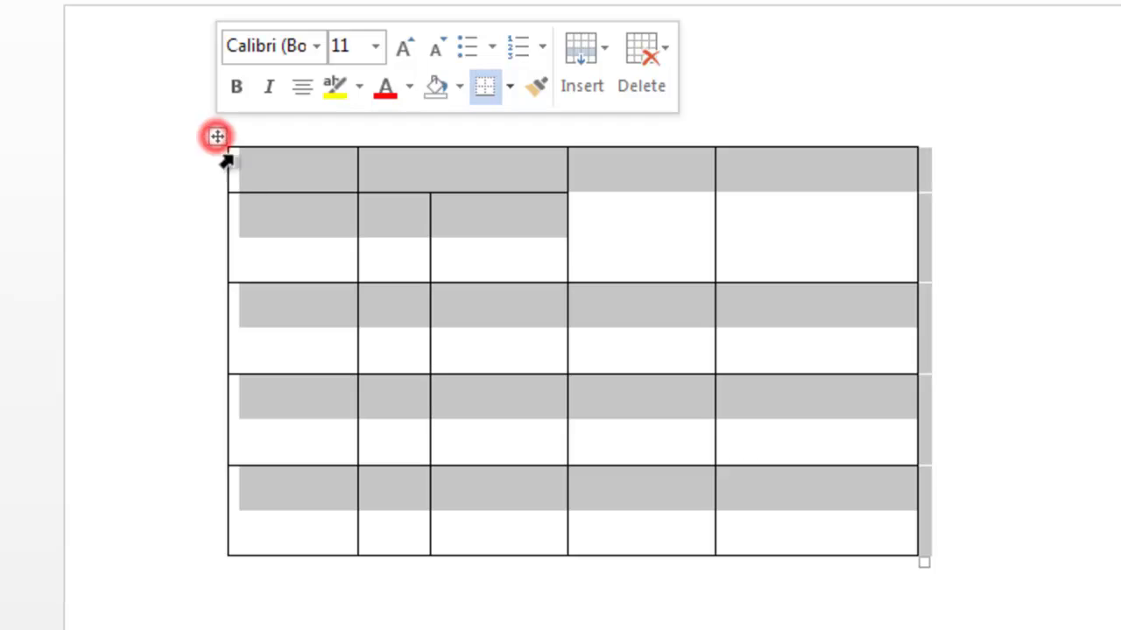
key("Delete")
left_click(216, 138)
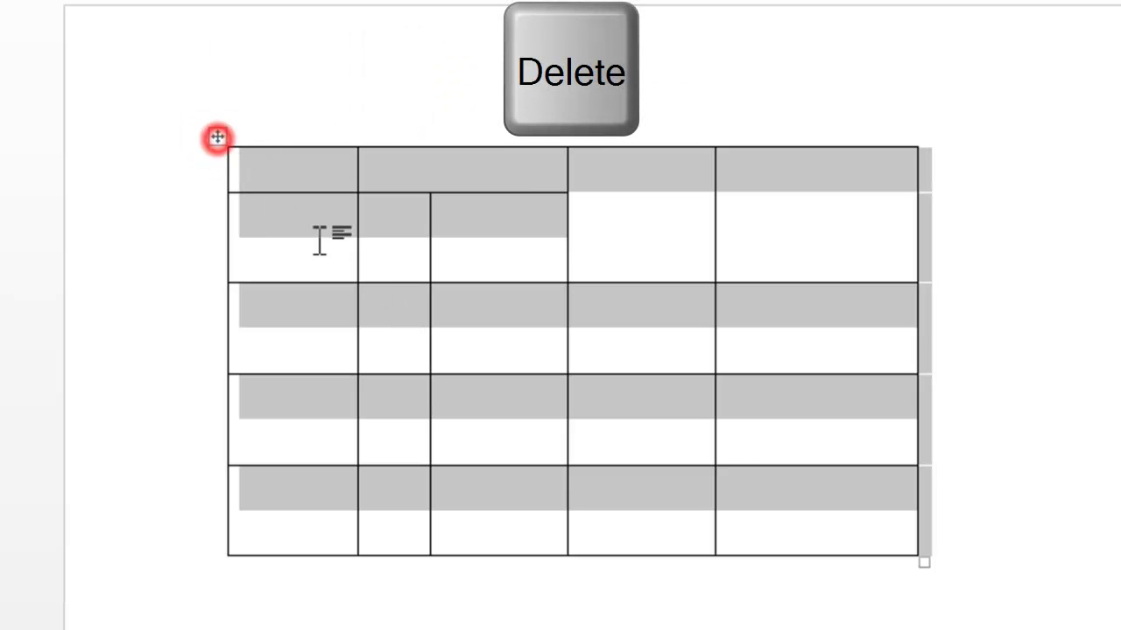
key("Delete")
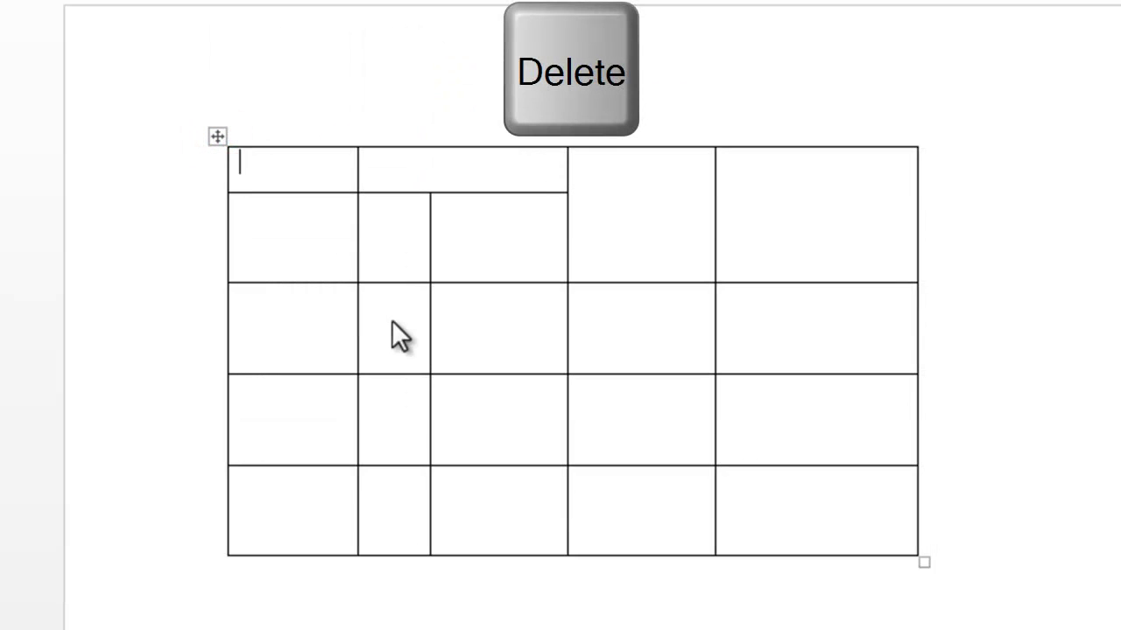
left_click(474, 320)
type("kjasdjnvkjsabvjhd")
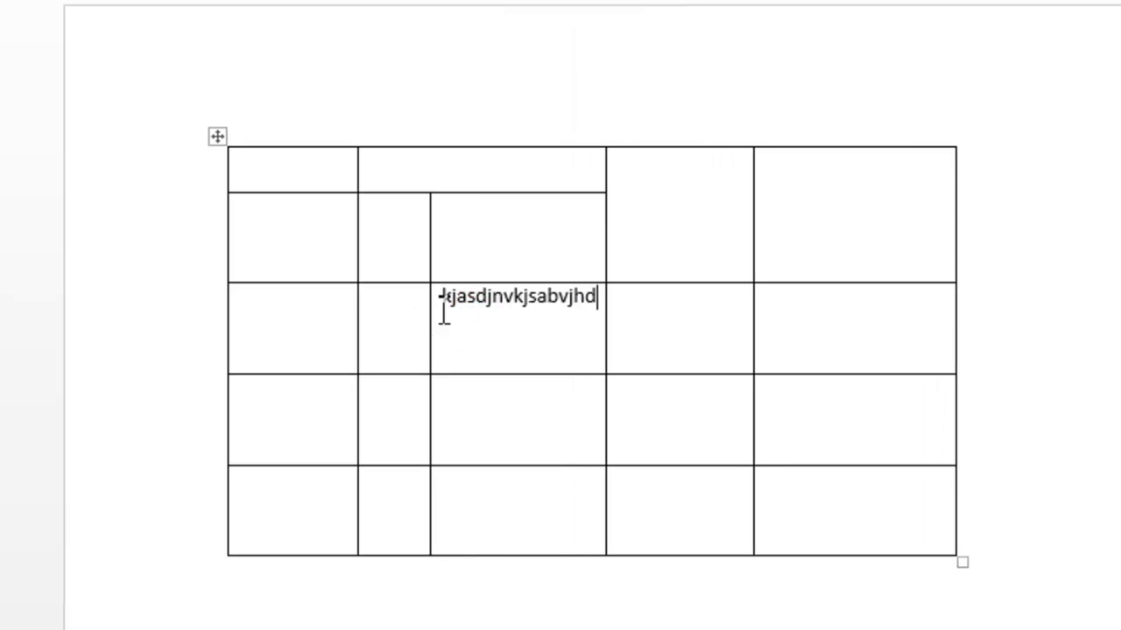
left_click(217, 135)
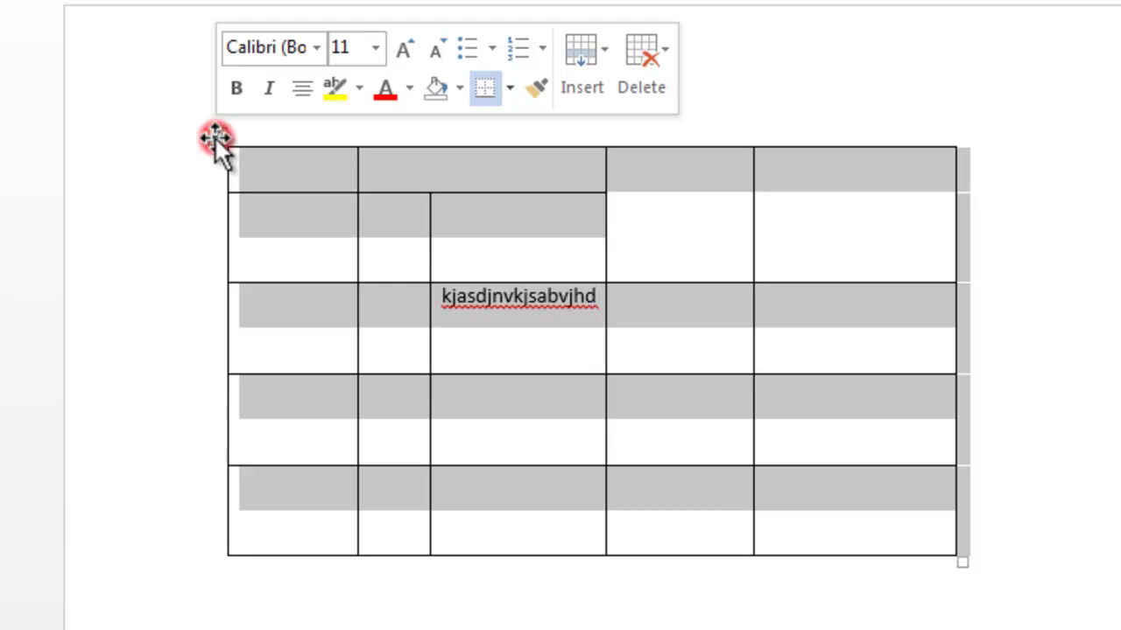
key("Delete")
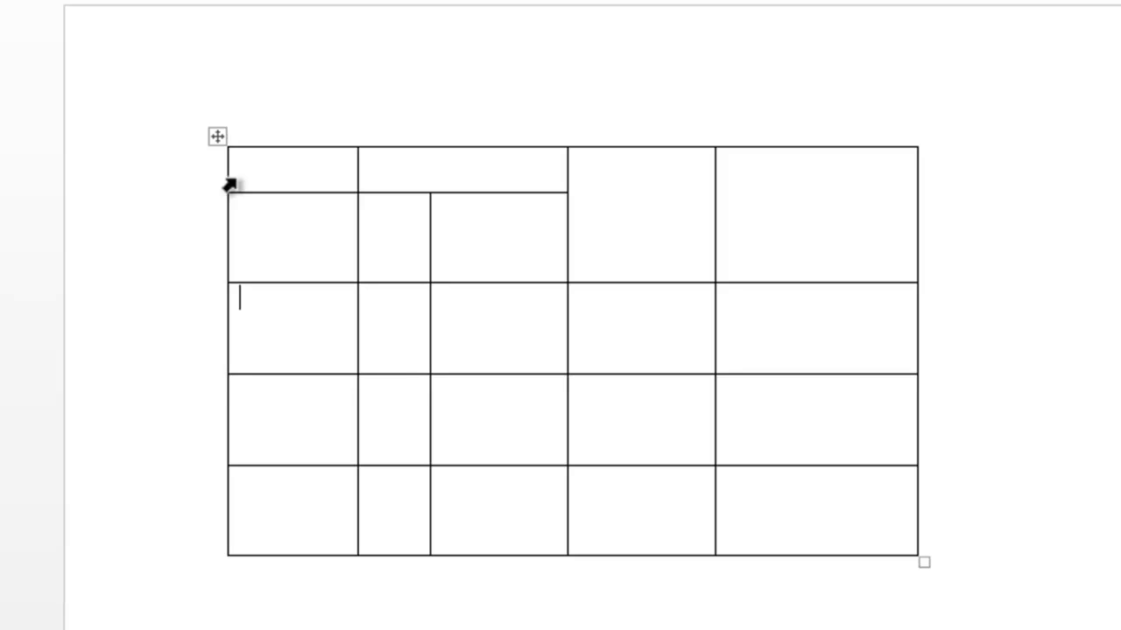
Delete the whole table via Table Tools Layout > Delete > Delete Table
left_click(217, 136)
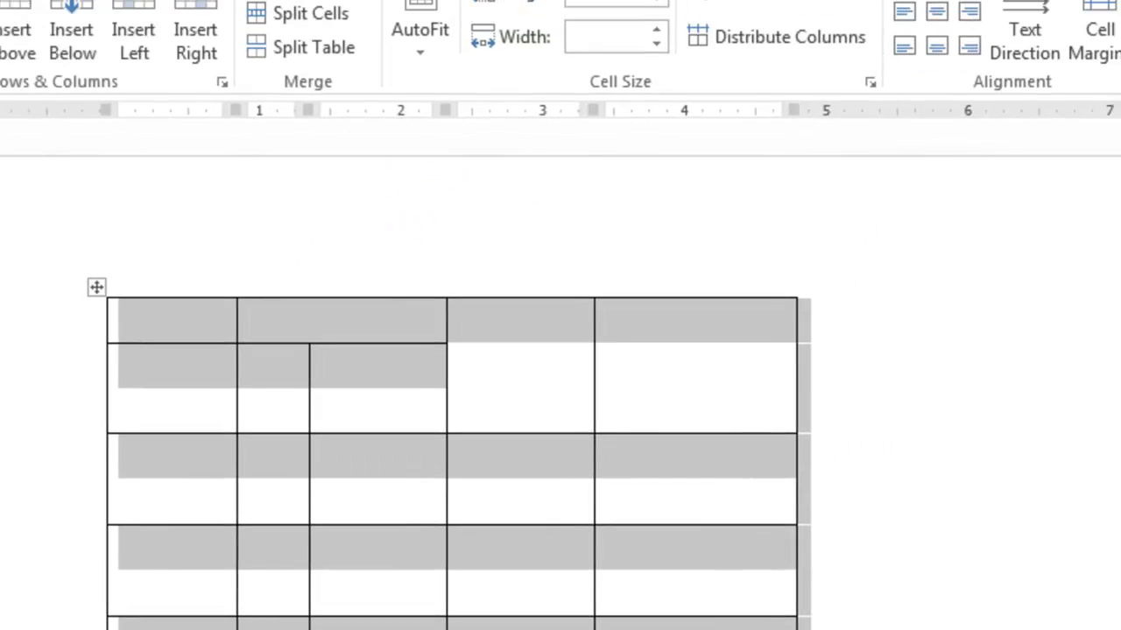
left_click(634, 56)
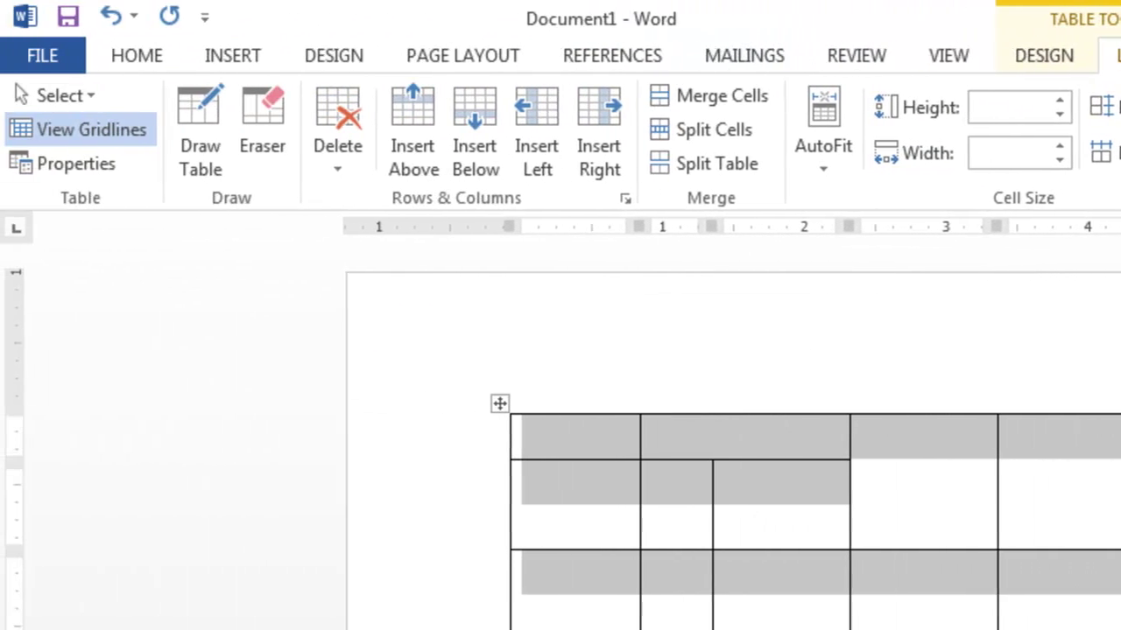
left_click(337, 171)
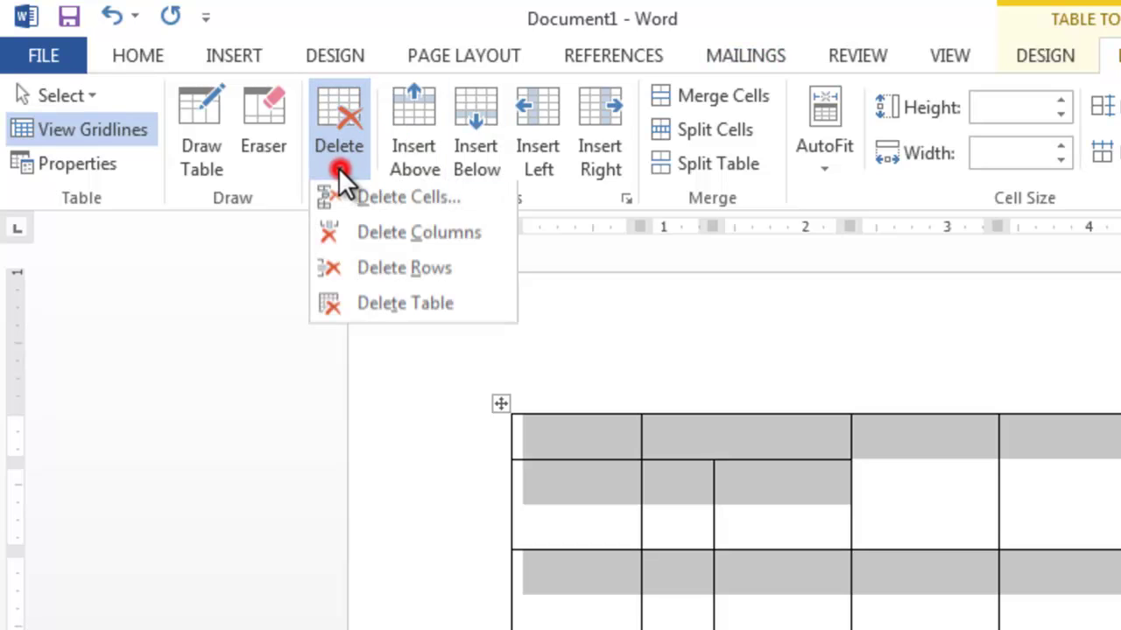
left_click(369, 309)
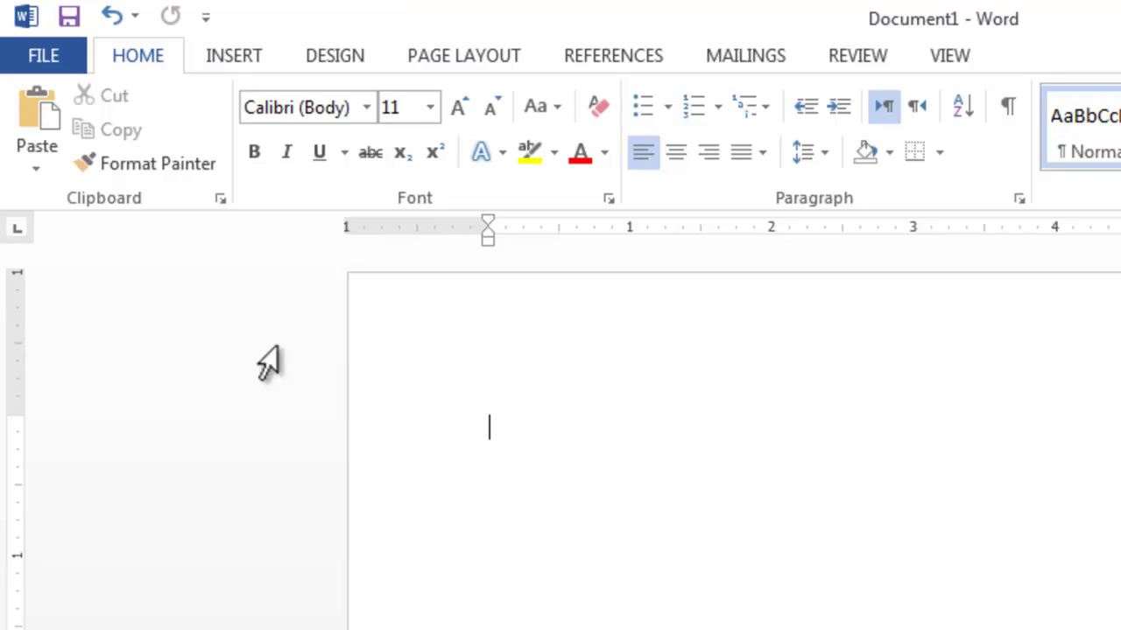
Insert an embedded Excel Spreadsheet from Insert > Table, then undo it with Ctrl+Z
left_click(214, 63)
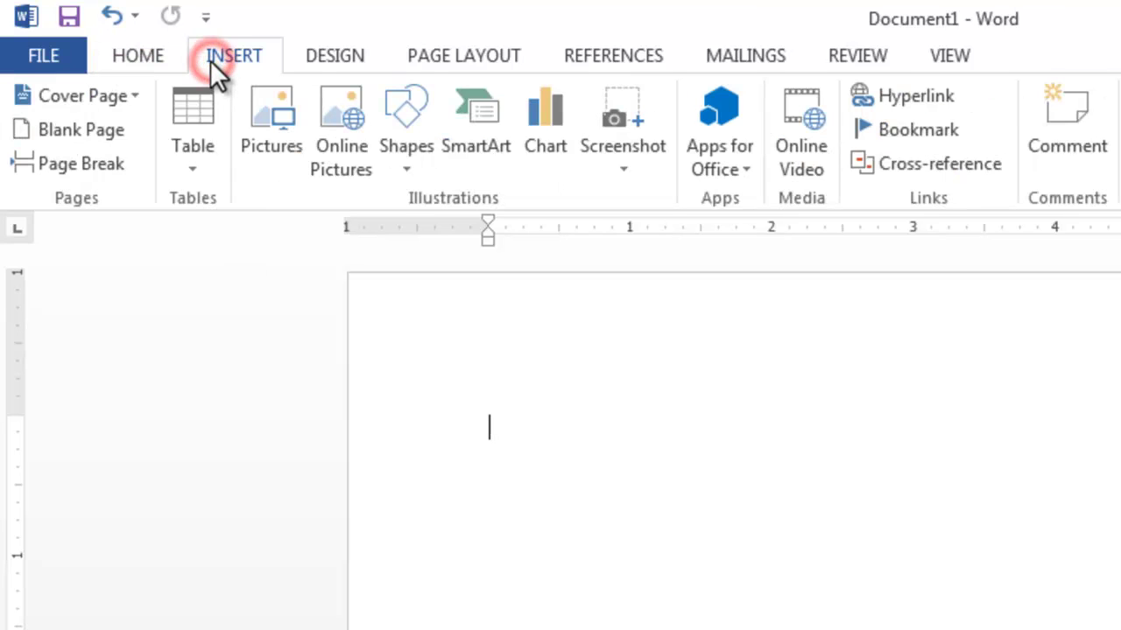
left_click(187, 143)
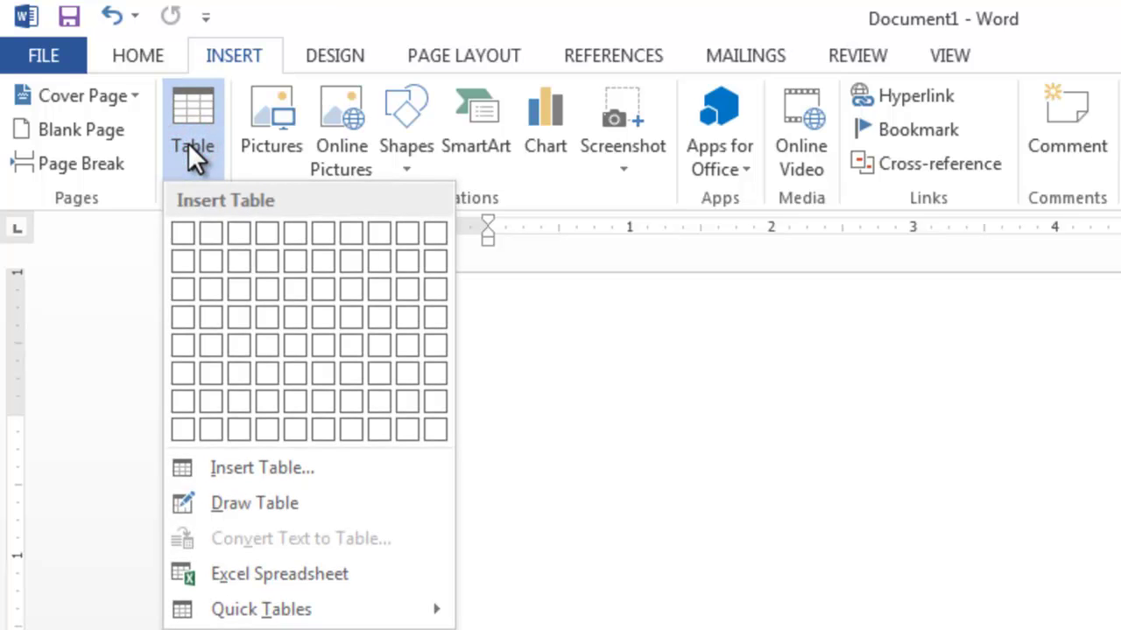
left_click(518, 181)
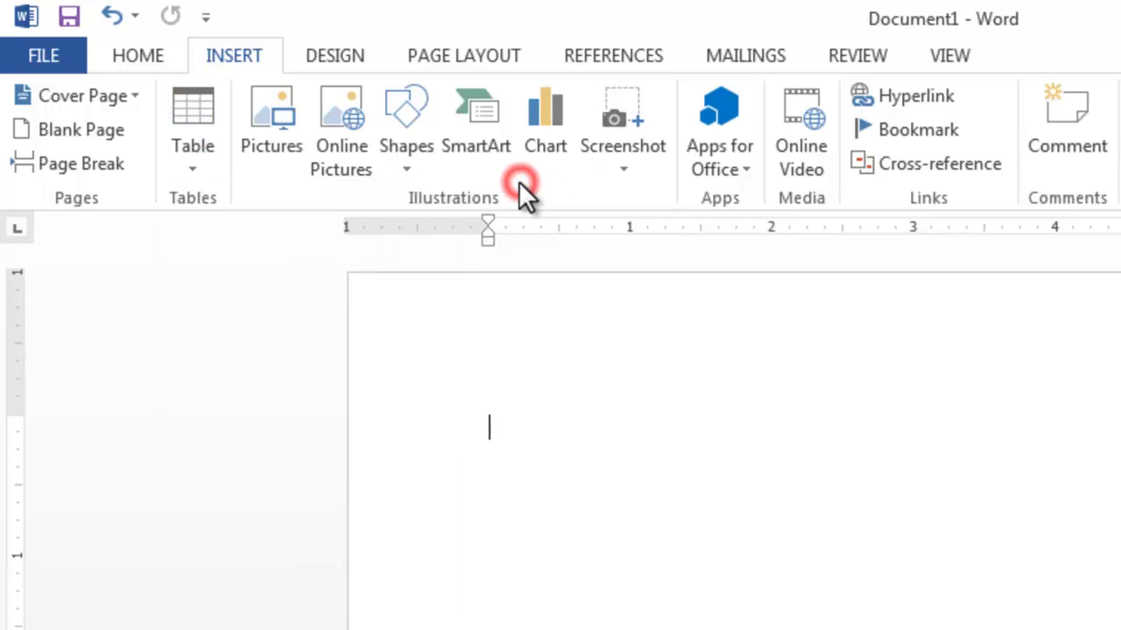
left_click(196, 149)
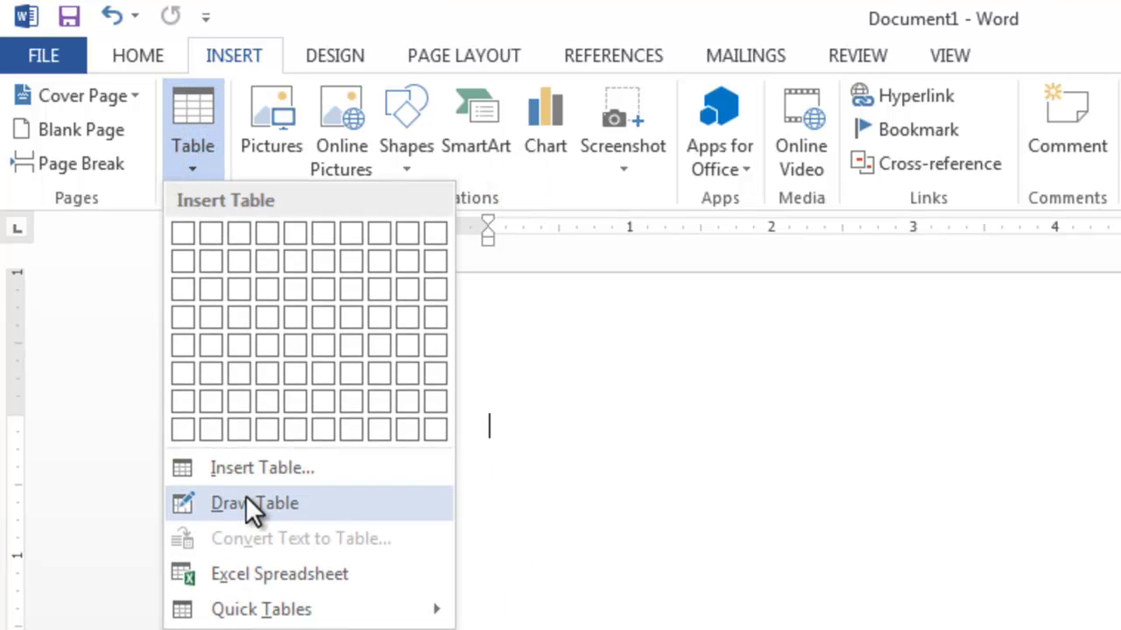
left_click(270, 578)
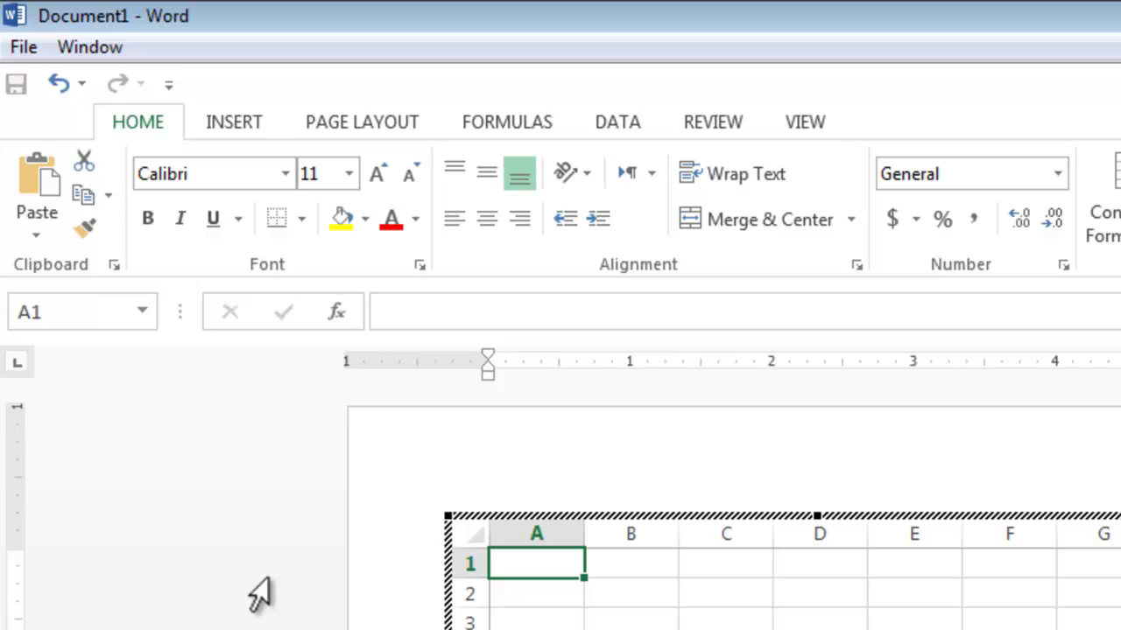
left_click(259, 596)
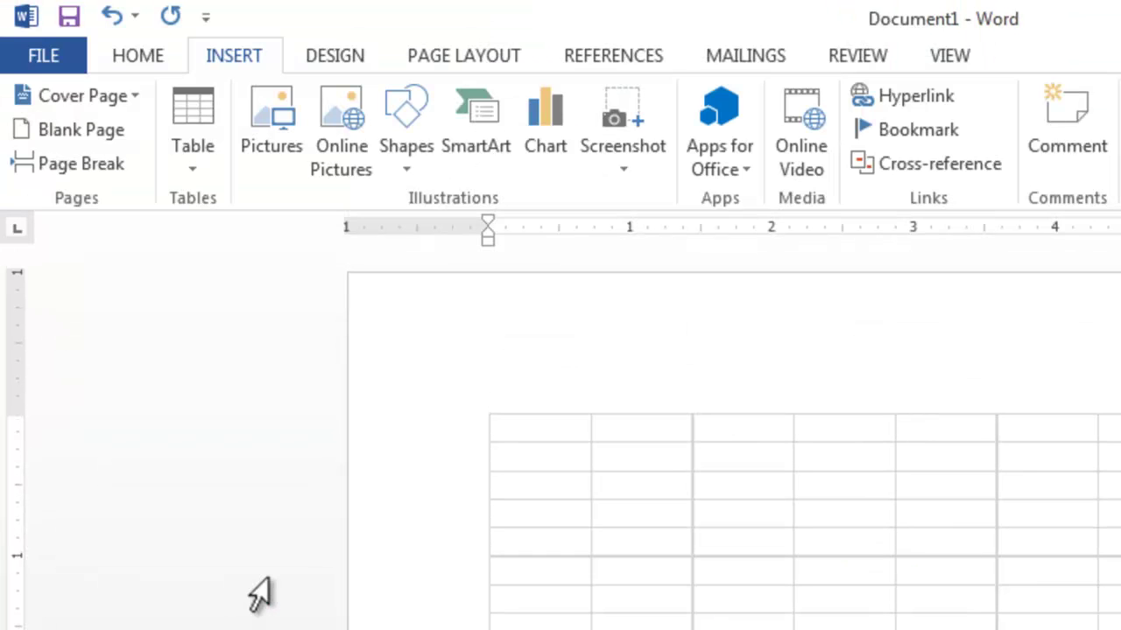
key("ctrl+z")
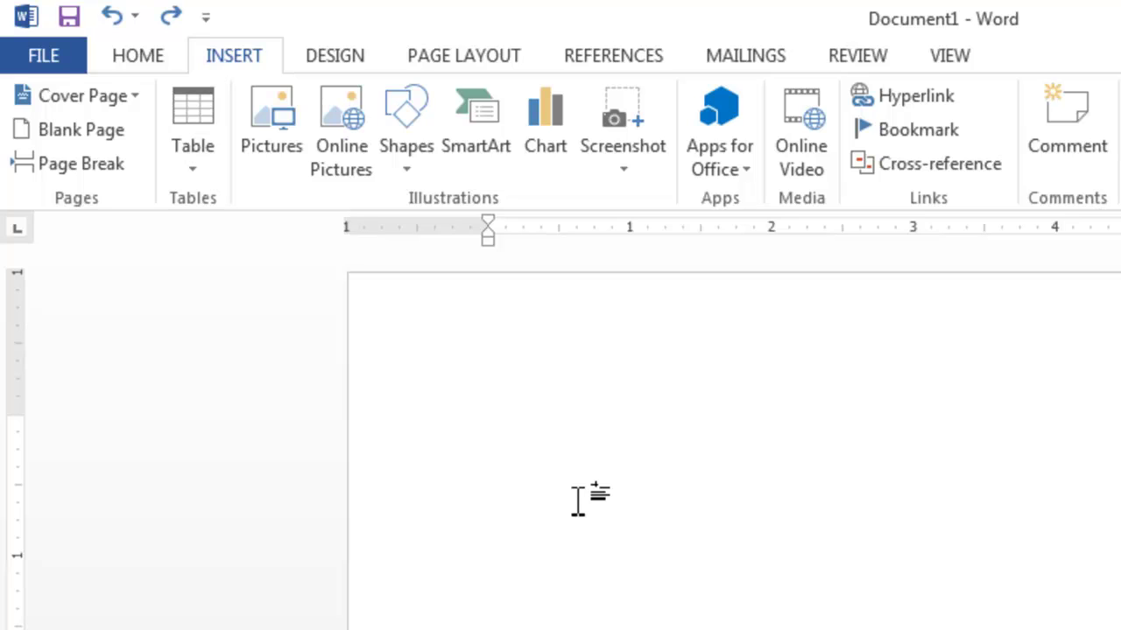
left_click(111, 16)
left_click(170, 18)
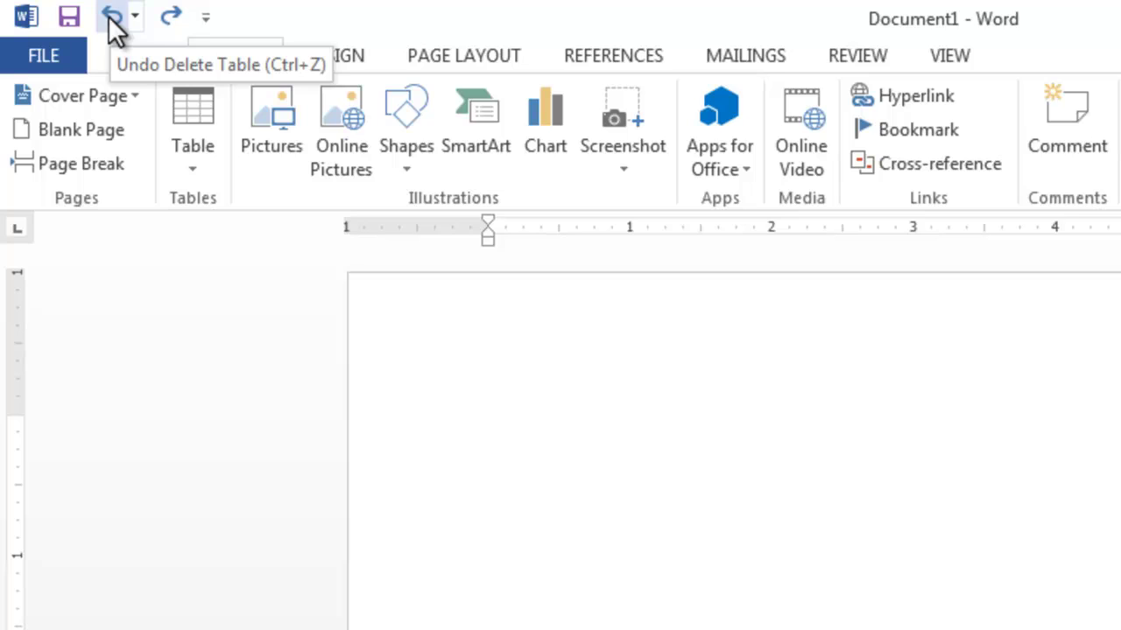
Open the Table menu's Quick Tables gallery showing the Calendar 1 and Calendar 2 designs
left_click(617, 598)
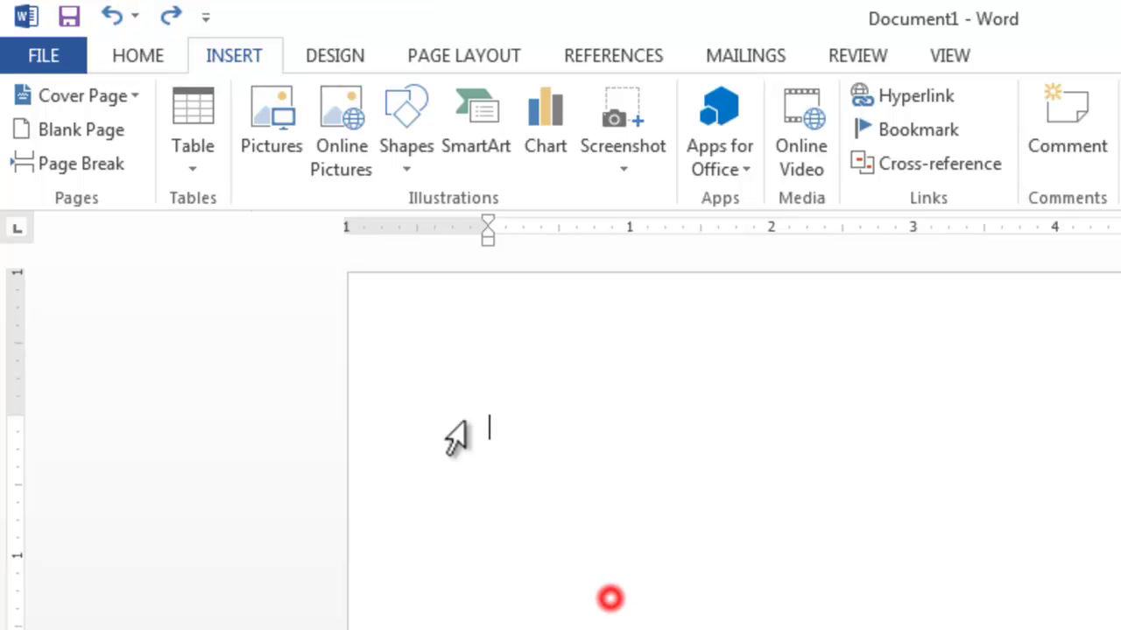
left_click(173, 169)
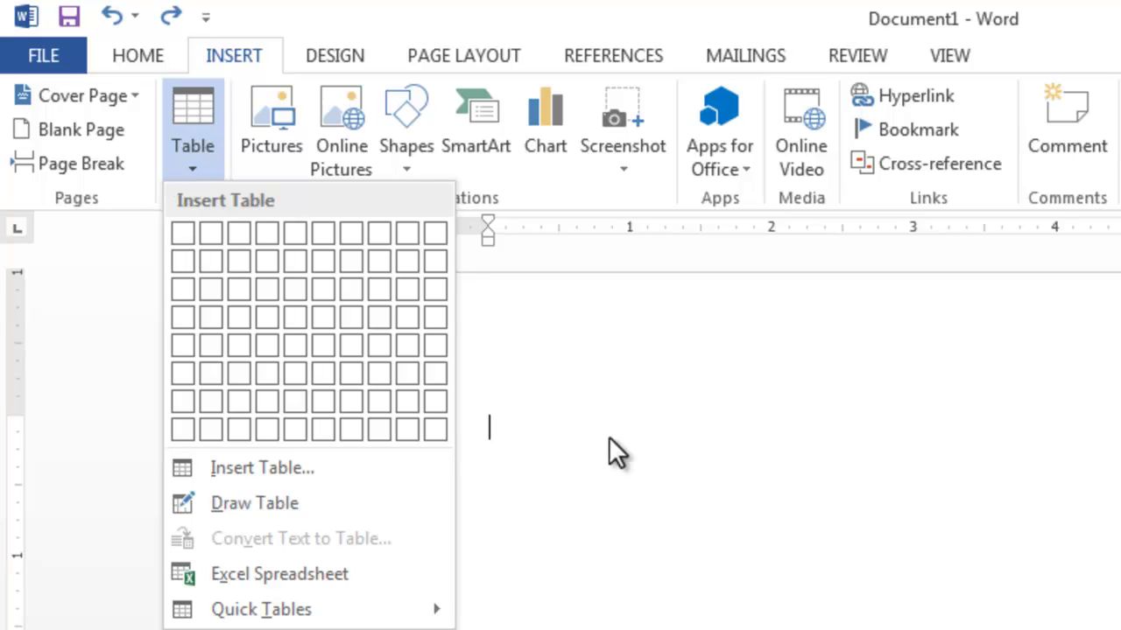
left_click(919, 588)
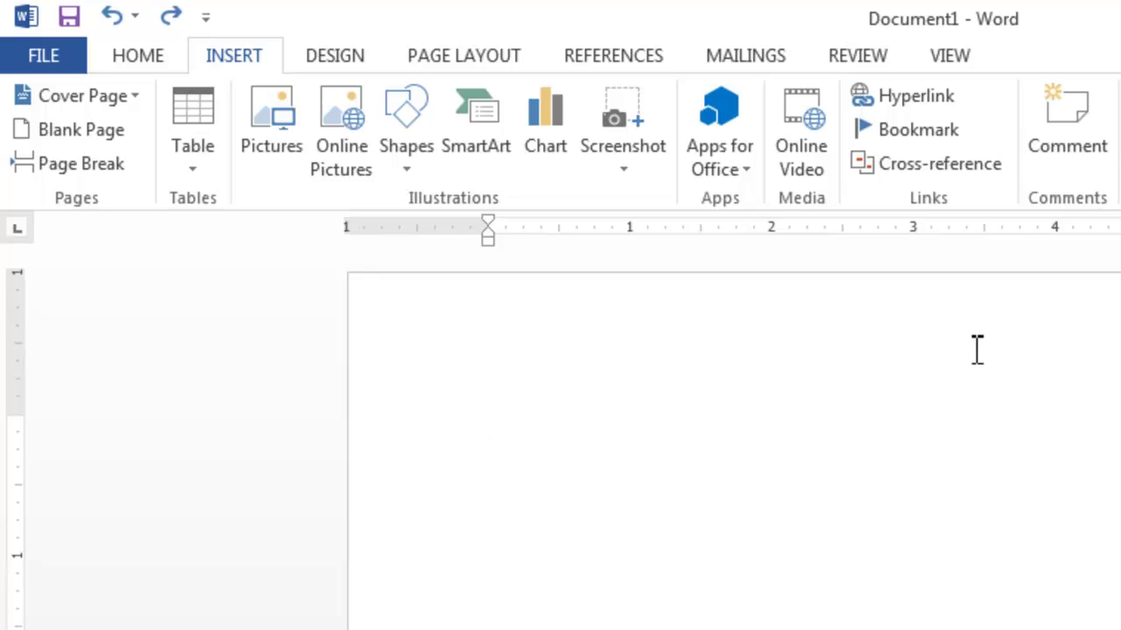
left_click(952, 48)
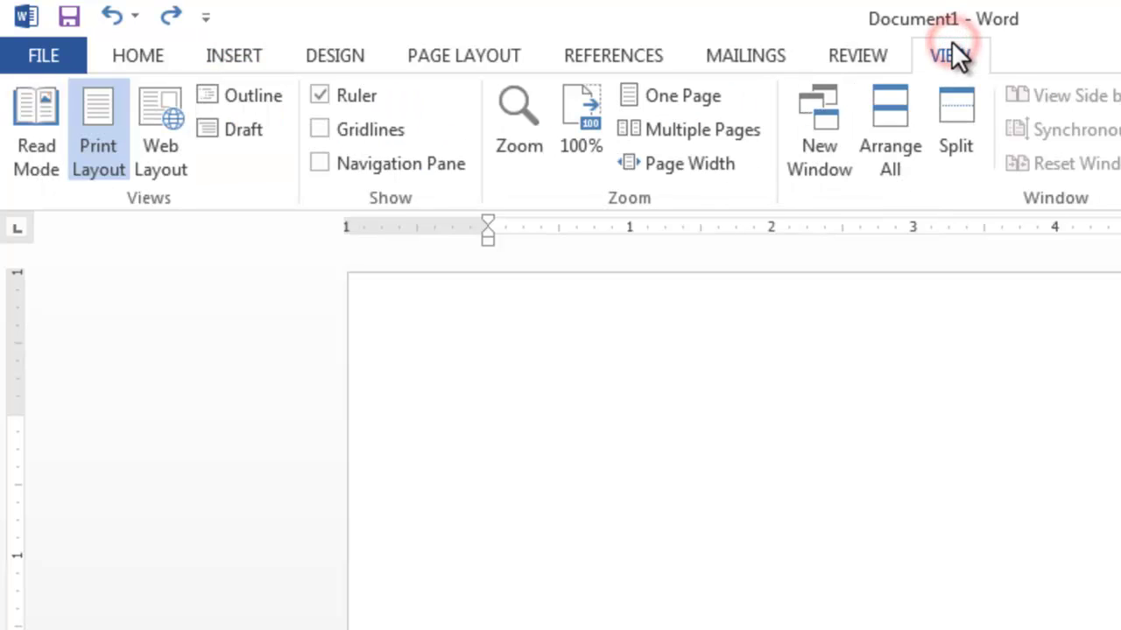
left_click(237, 50)
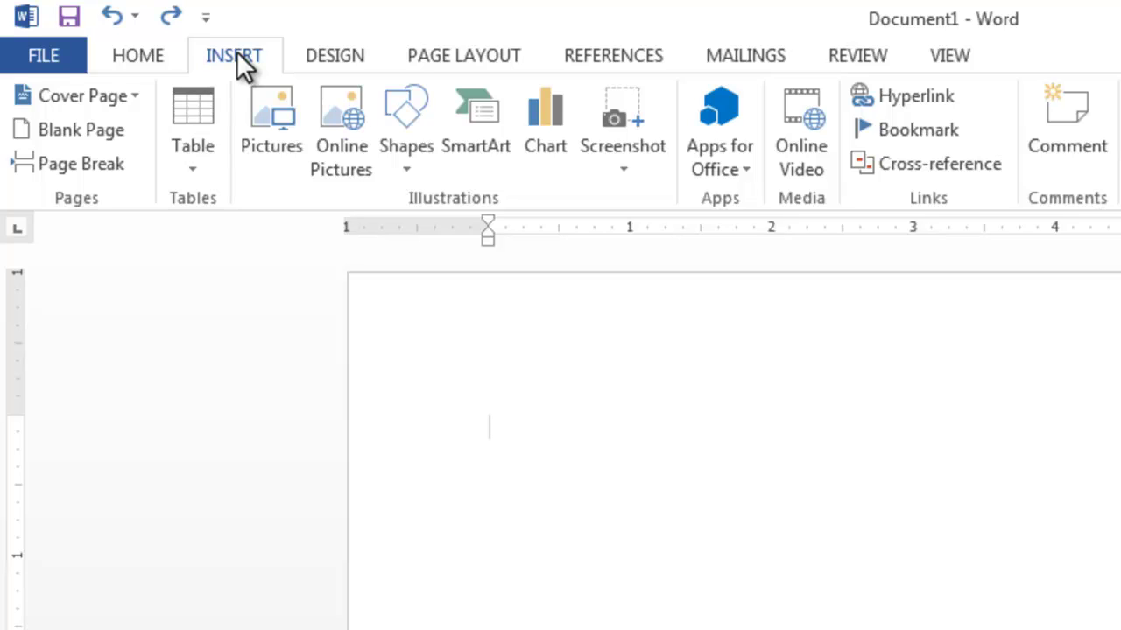
left_click(174, 165)
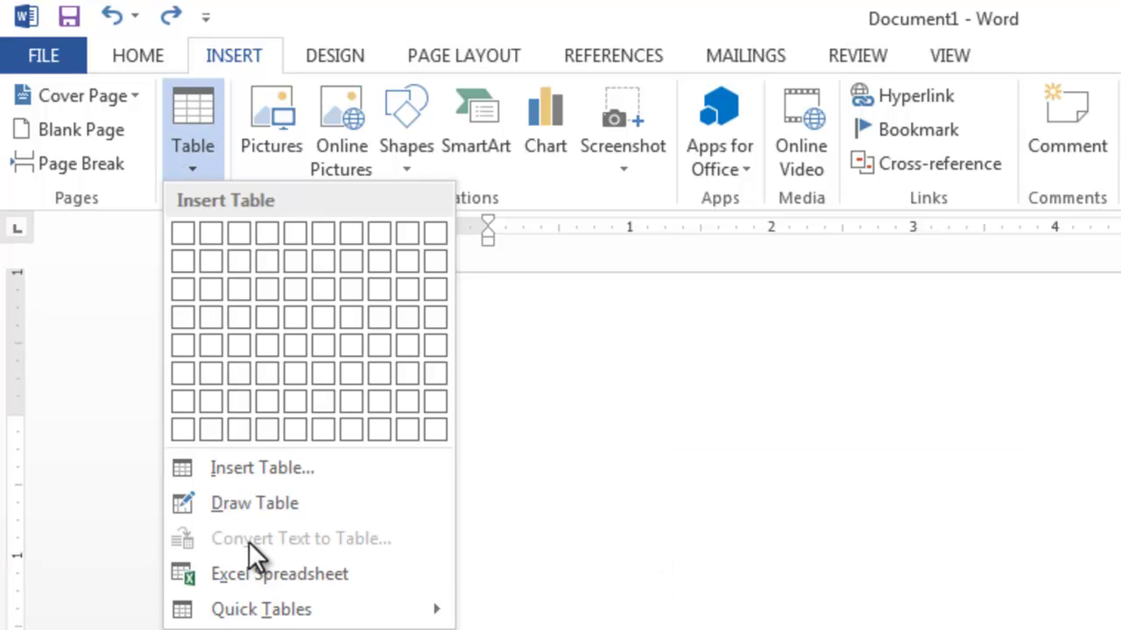
mouse_move(282, 618)
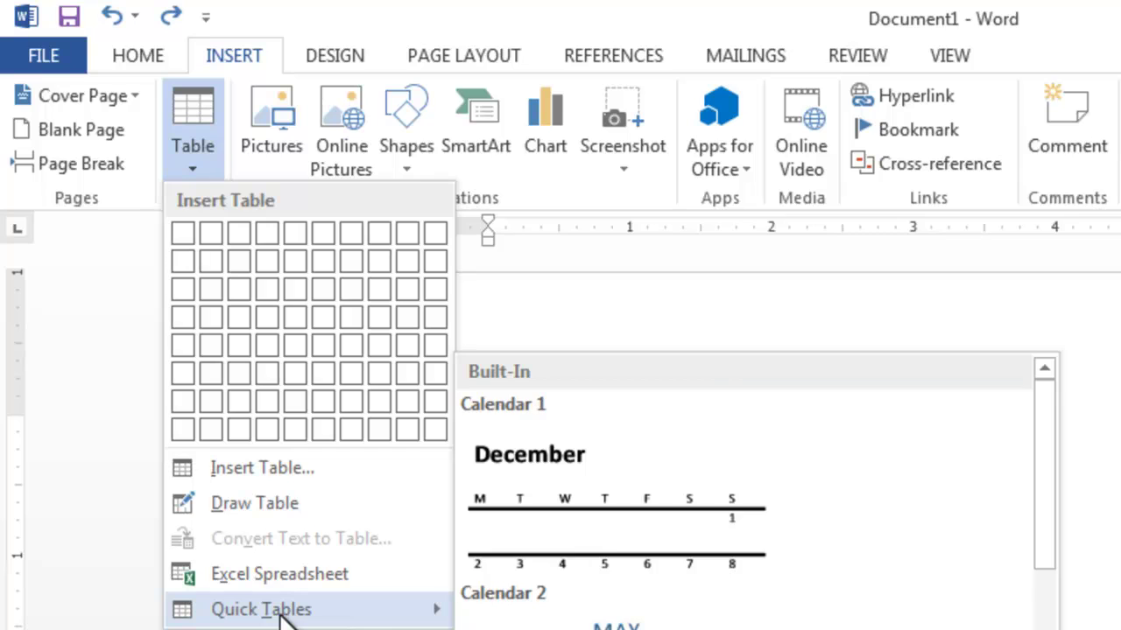
Try the Calendar 1 quick table, undo it, then insert the With Subheads 2 table
left_click(649, 532)
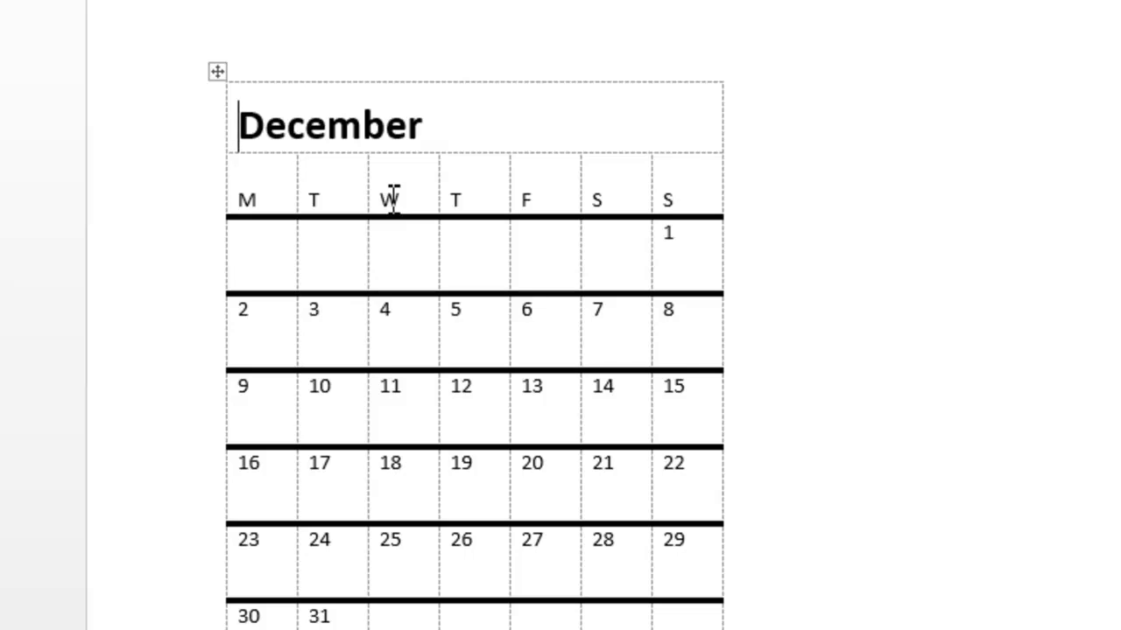
key("ctrl+z")
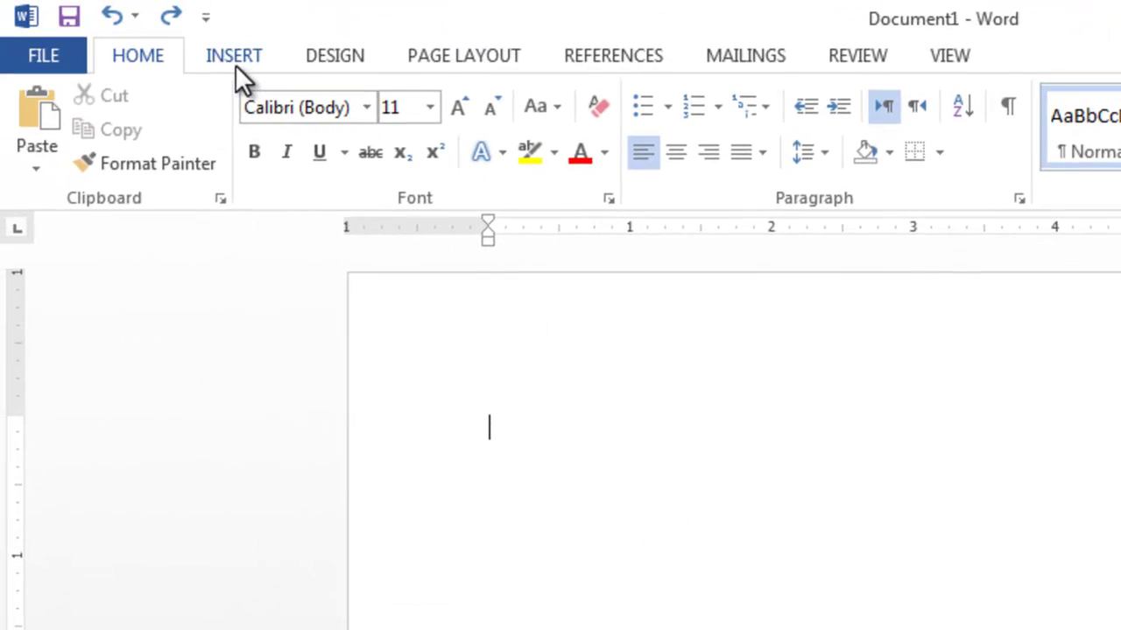
left_click(209, 61)
left_click(201, 159)
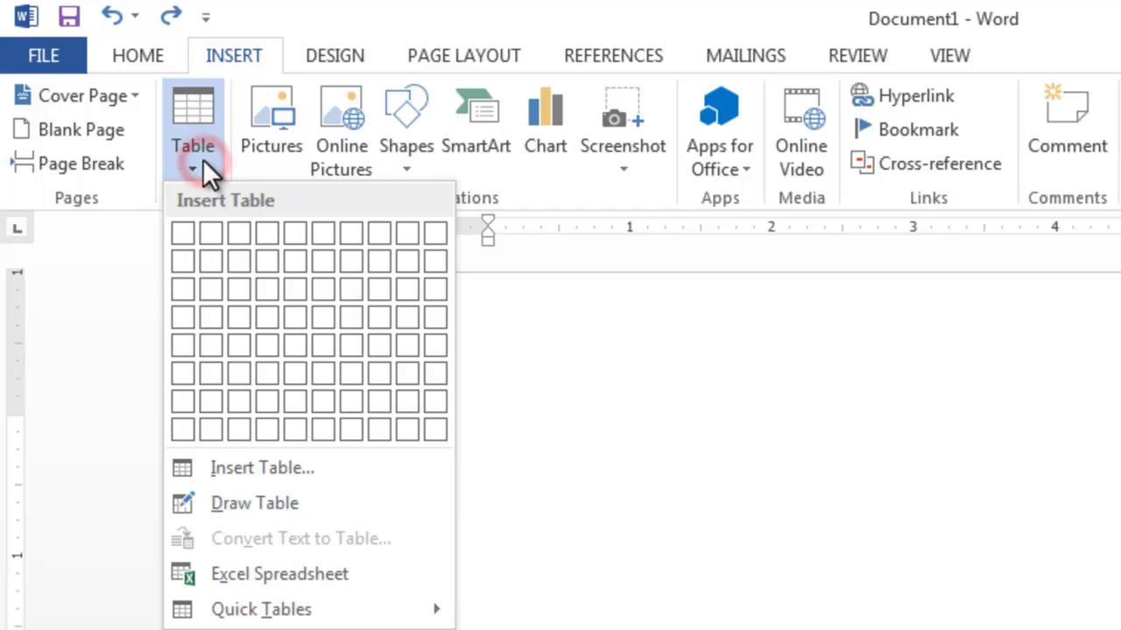
mouse_move(267, 611)
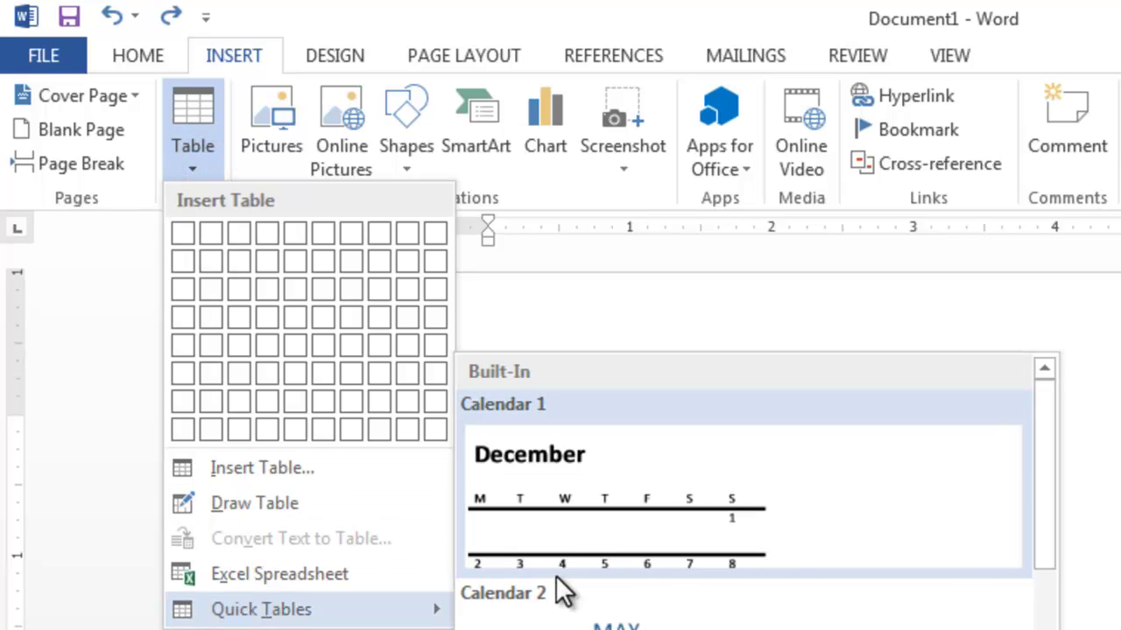
left_click_drag(1040, 418, 1047, 486)
left_click_drag(1049, 559, 1057, 629)
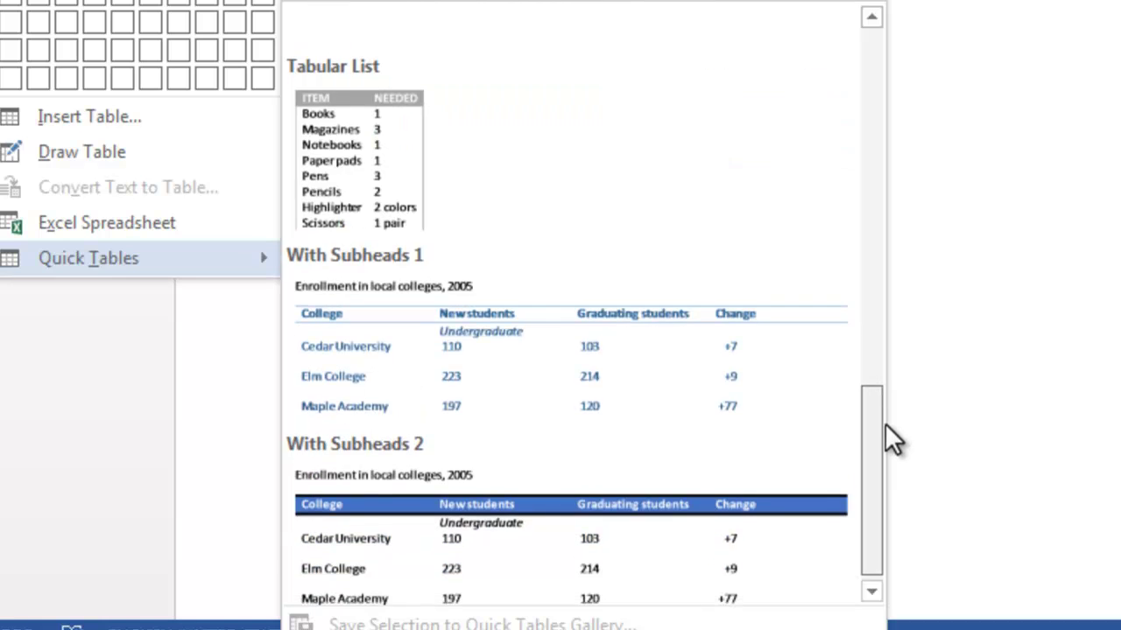
left_click_drag(885, 424, 885, 425)
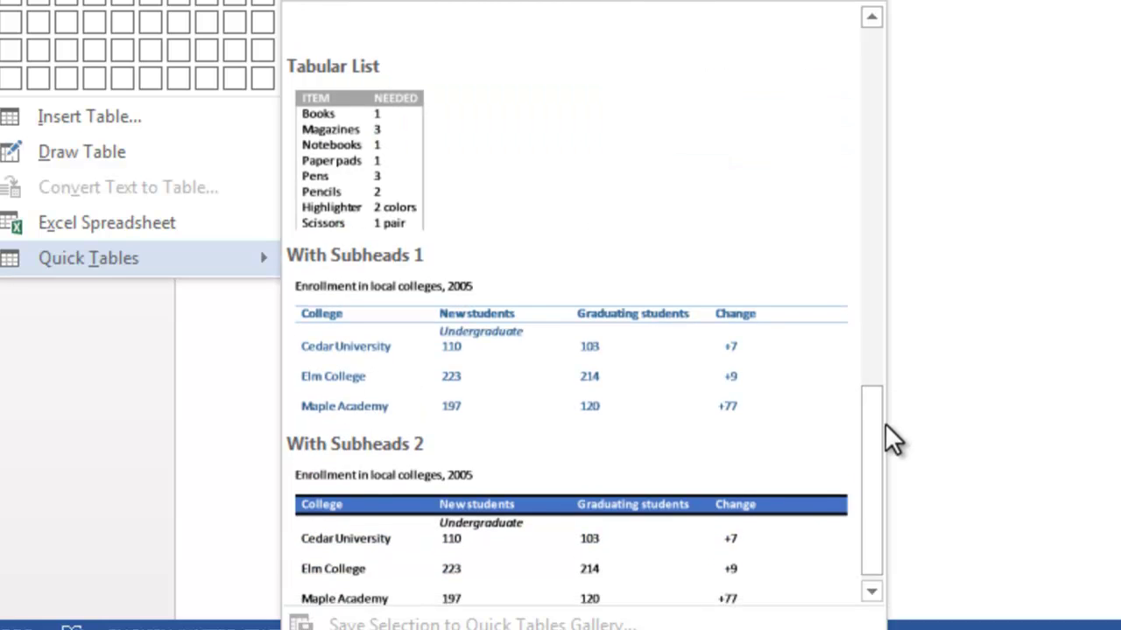
left_click(554, 512)
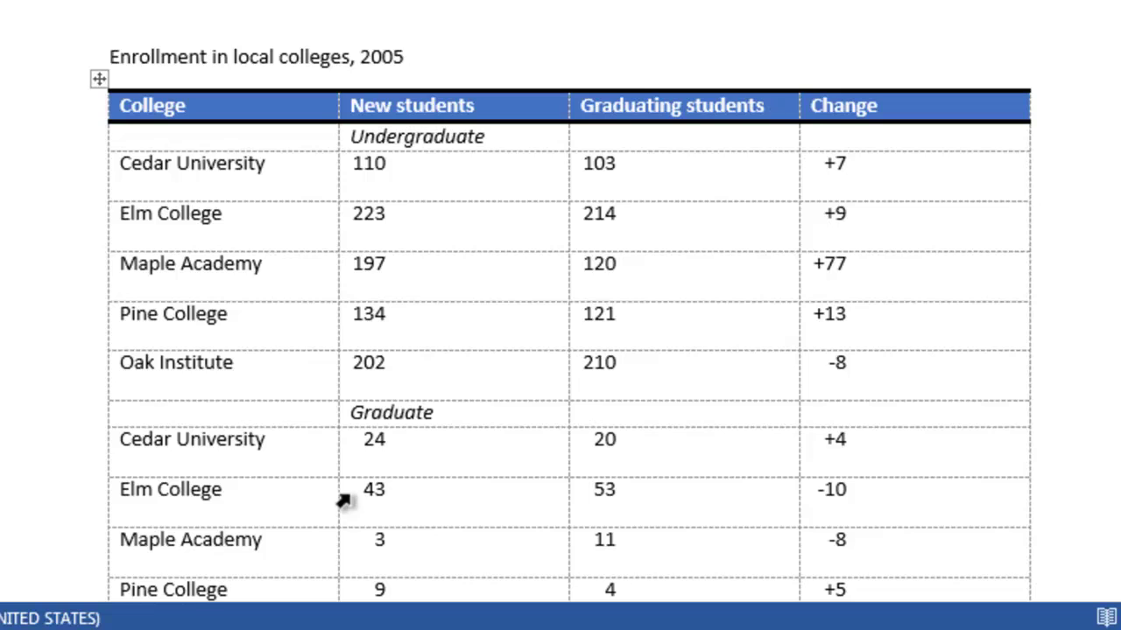
Try erasing the border under the College header with the Eraser, then undo the merge
left_click(100, 77)
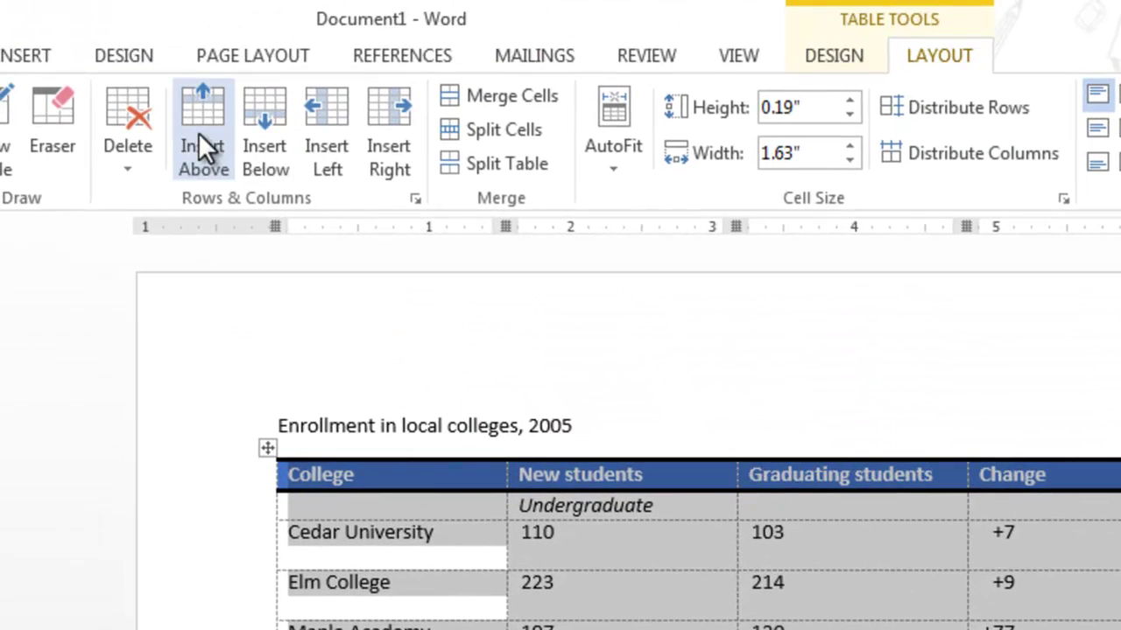
left_click(41, 111)
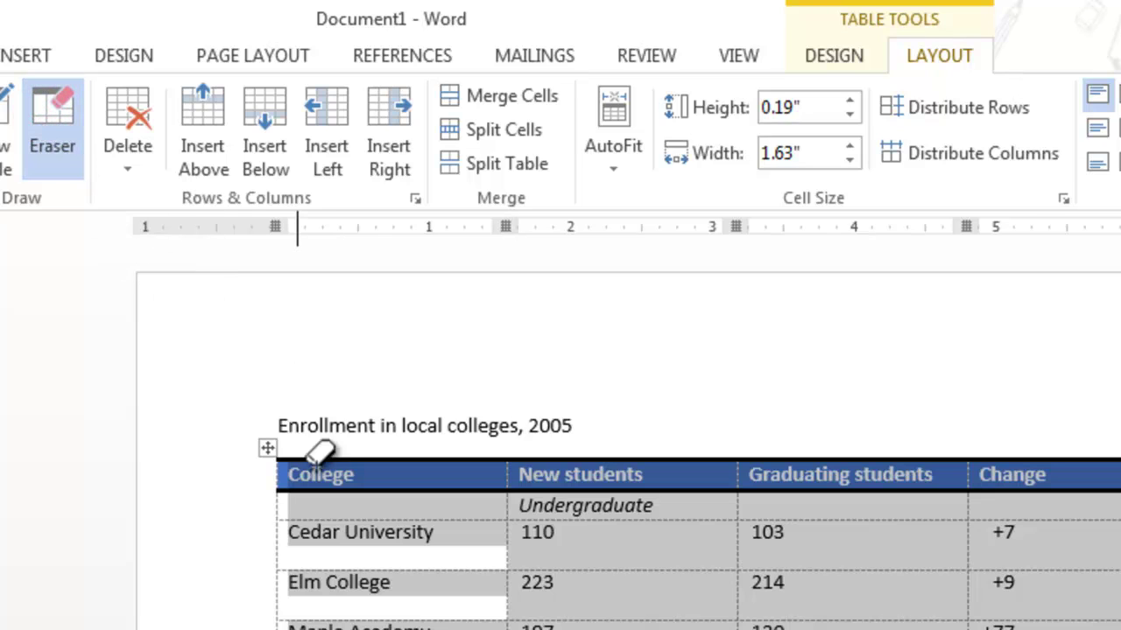
mouse_move(320, 480)
left_mouse_down()
mouse_move(362, 476)
mouse_move(321, 458)
left_mouse_up()
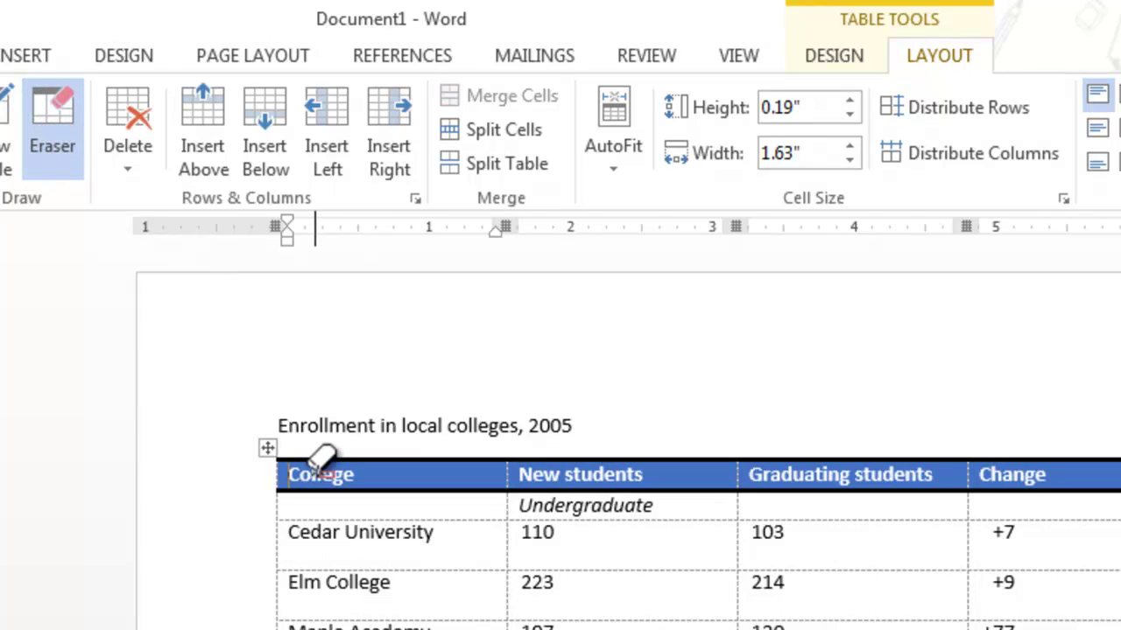
left_click(337, 475)
left_click(394, 494)
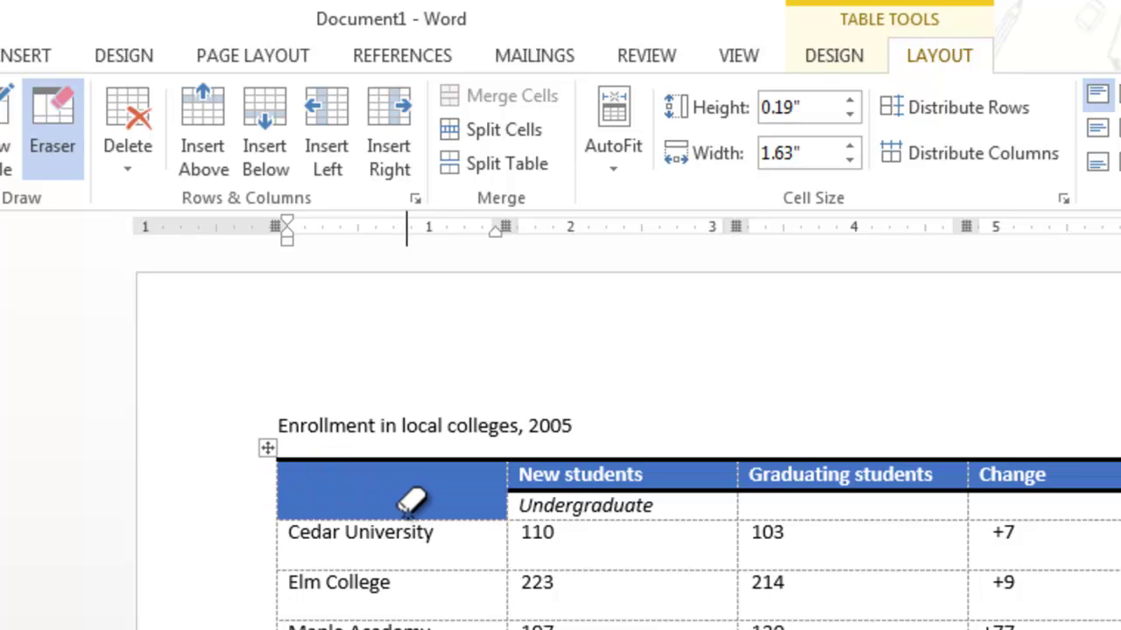
key("ctrl+z")
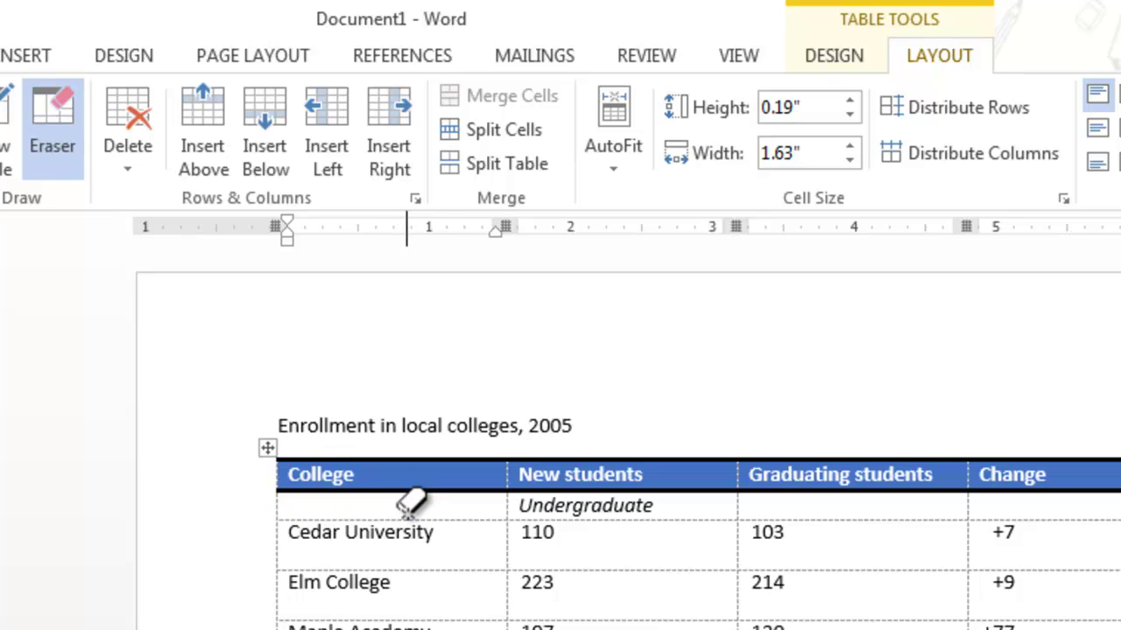
left_click(34, 107)
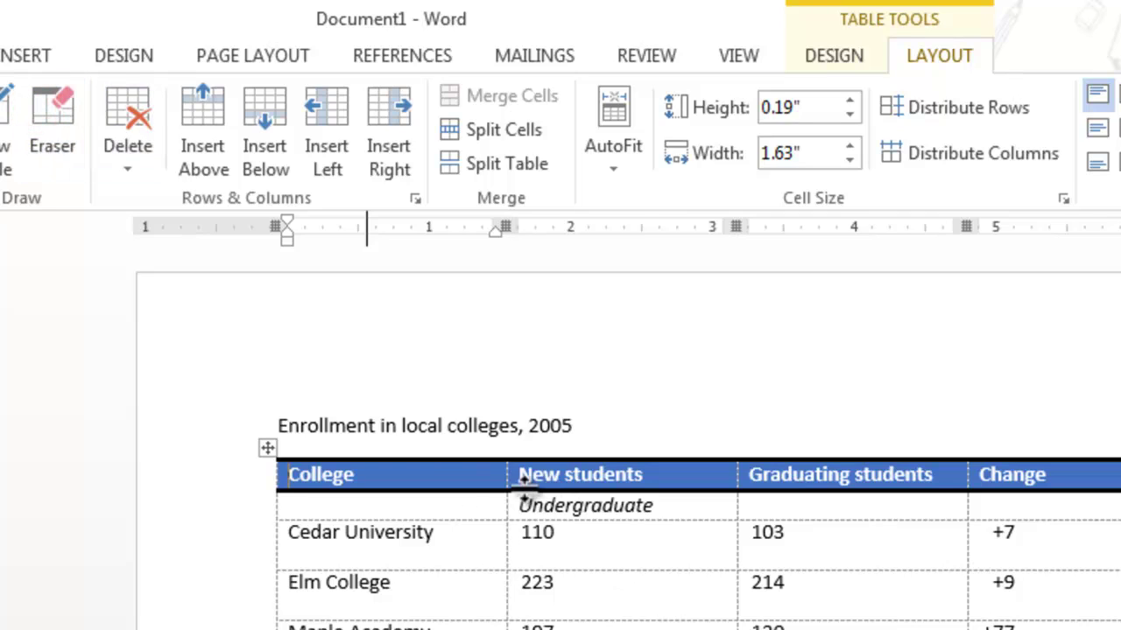
Delete the College column, then remove the whole table and its title
left_click(124, 148)
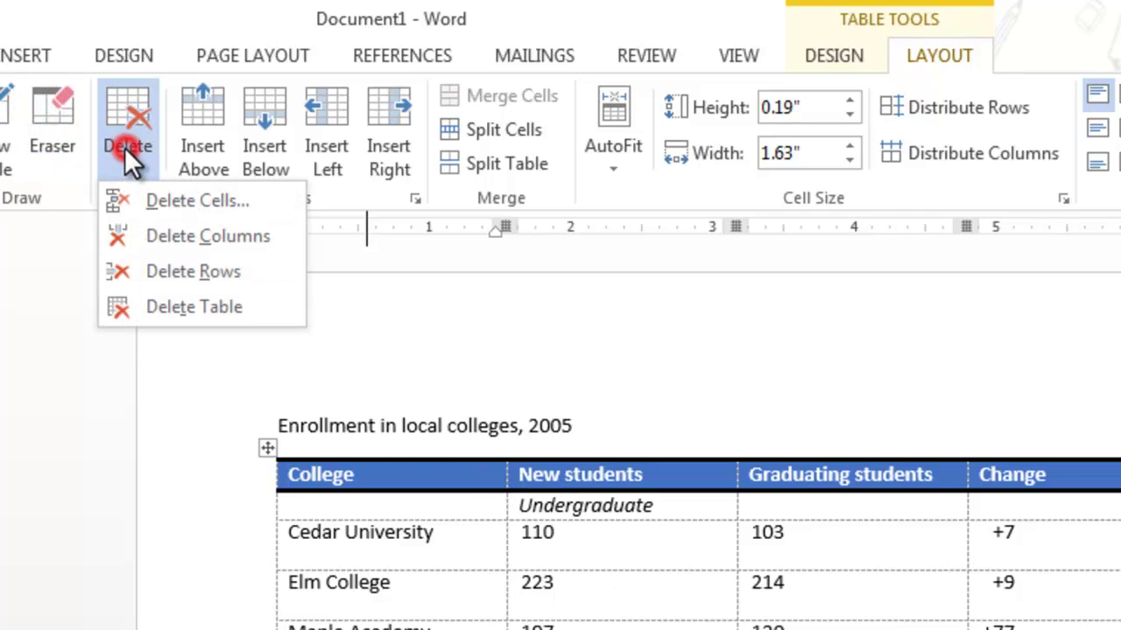
left_click(170, 232)
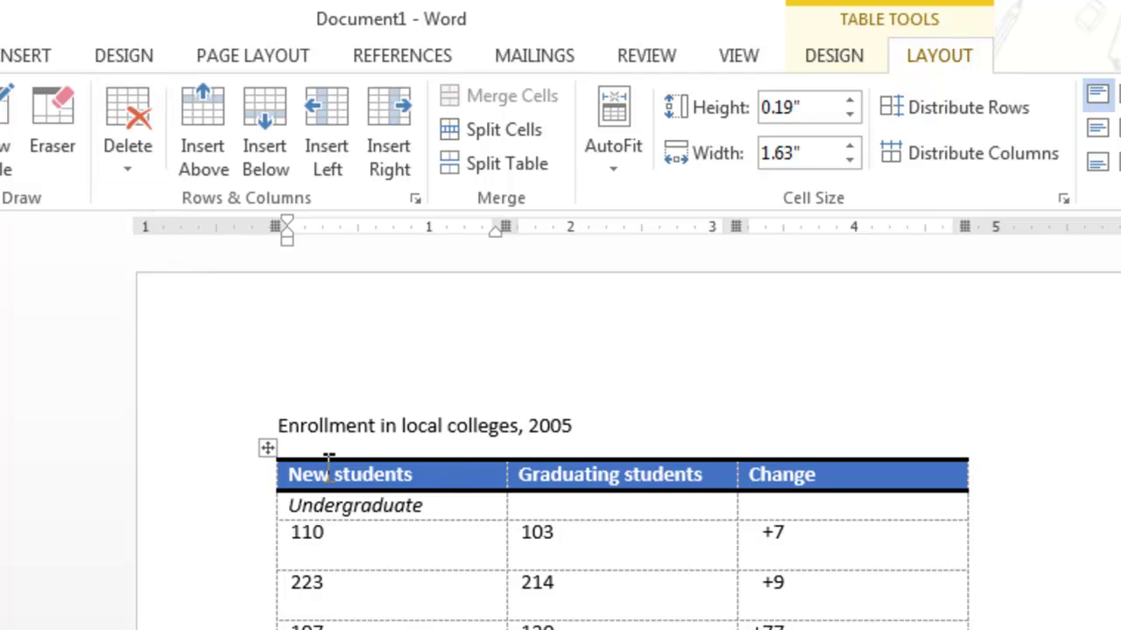
left_click(266, 446)
key("Delete")
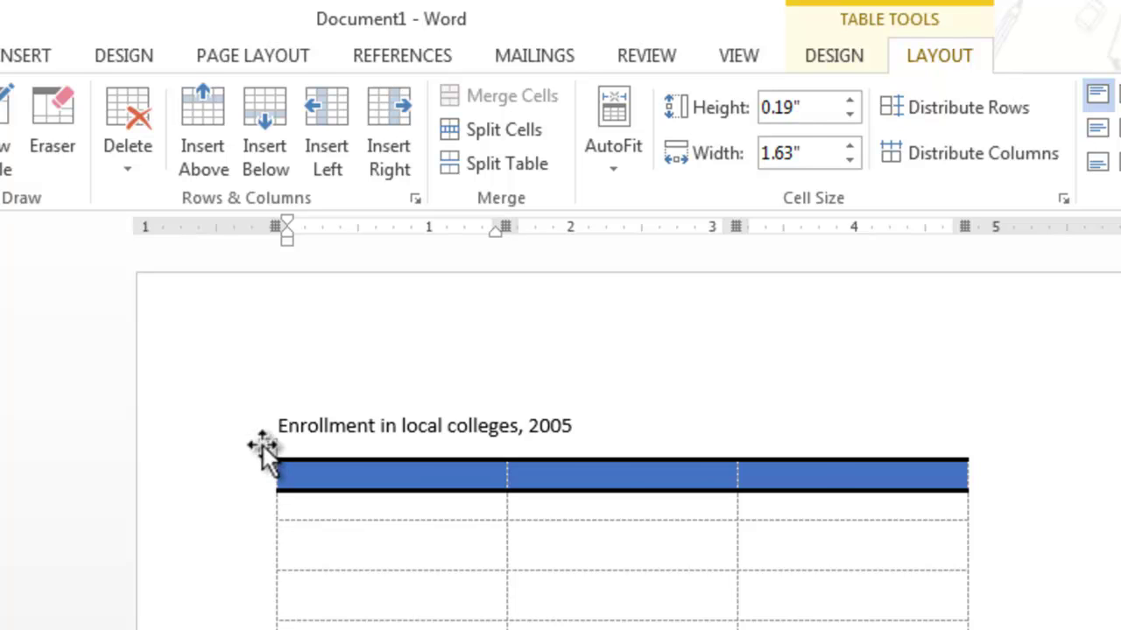
key("ctrl+z")
key("ctrl+z")
key("ctrl+z")
key("ctrl+z")
key("ctrl+z")
key("ctrl+z")
key("ctrl+z")
key("ctrl+z")
key("ctrl+z")
key("ctrl+z")
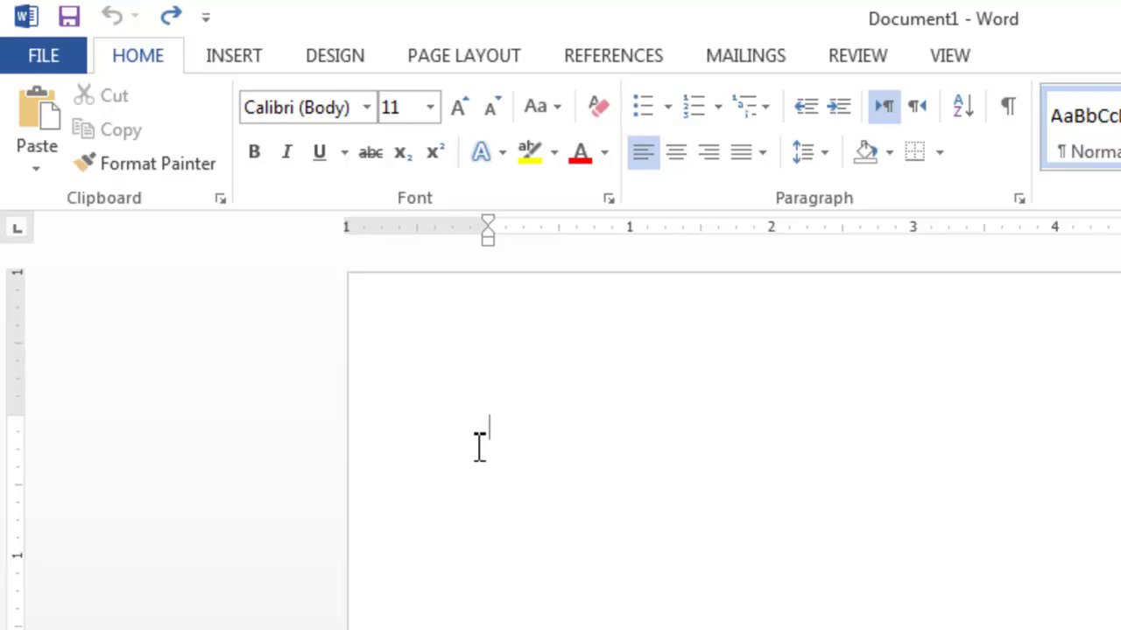
Insert a 3-column by 2-row empty table from the Table size grid
left_click(213, 54)
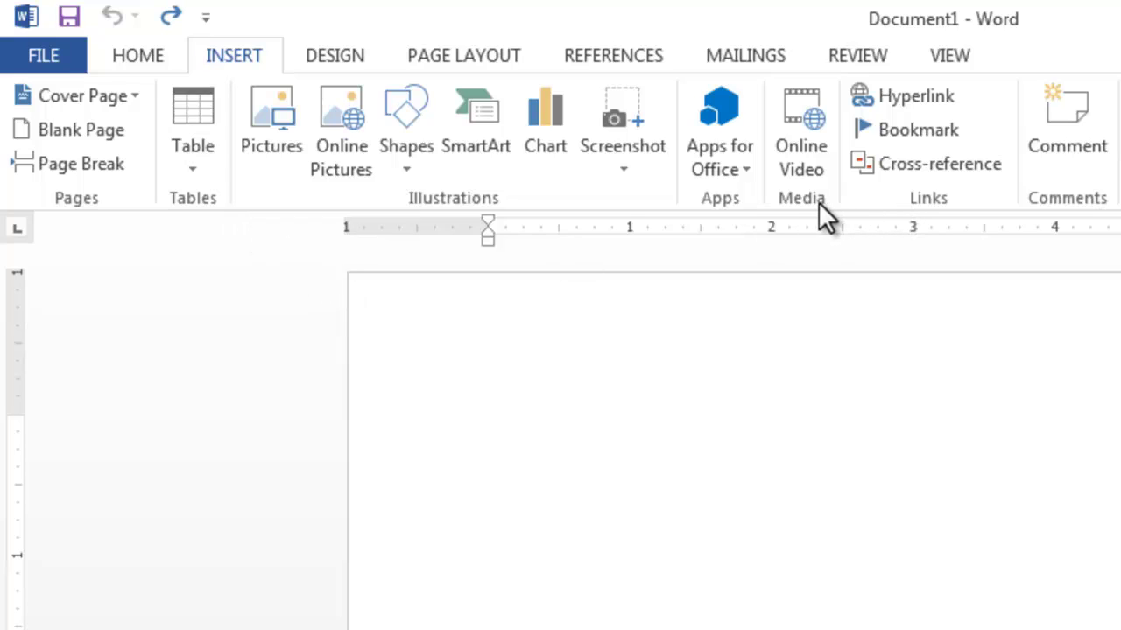
left_click(203, 163)
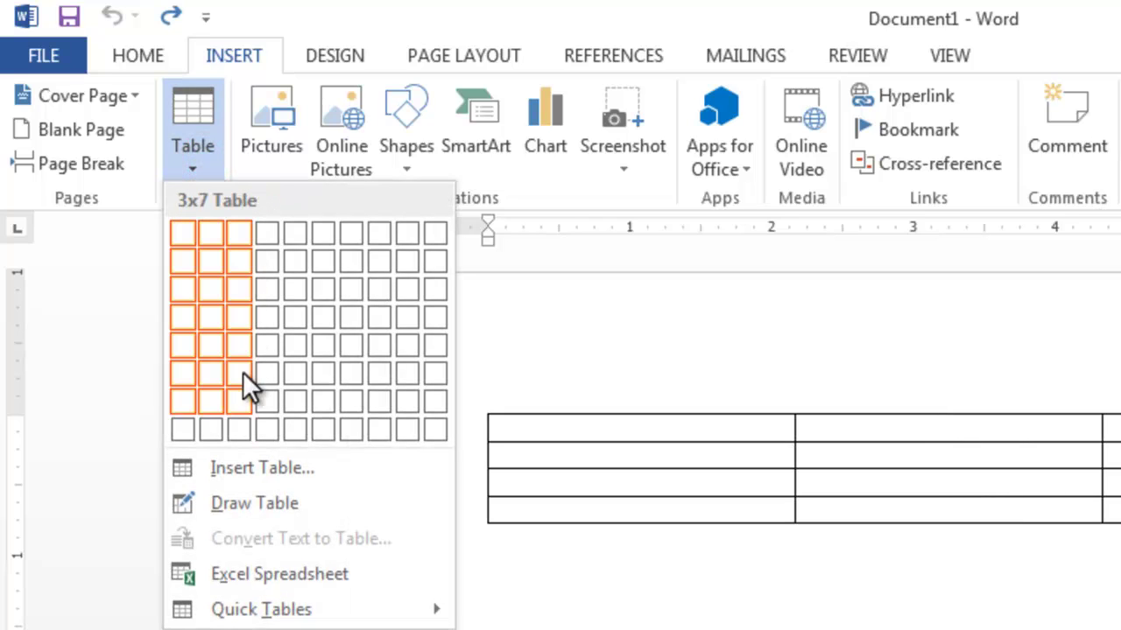
left_click(238, 264)
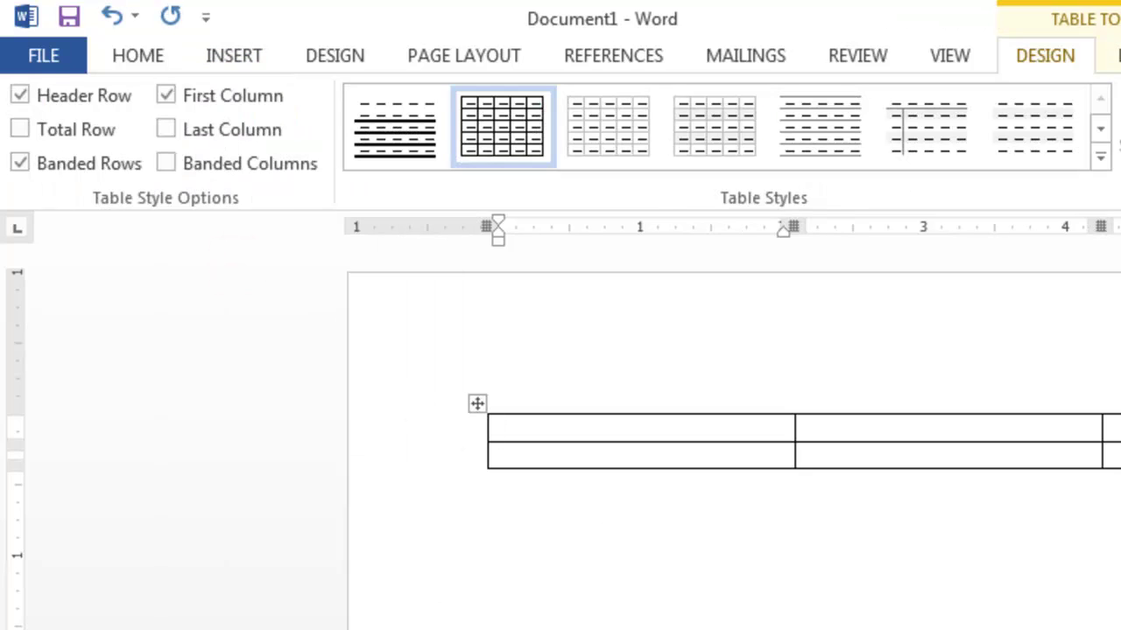
Type the headers First name, Last name and Email into the first row
type("Name")
key("Tab")
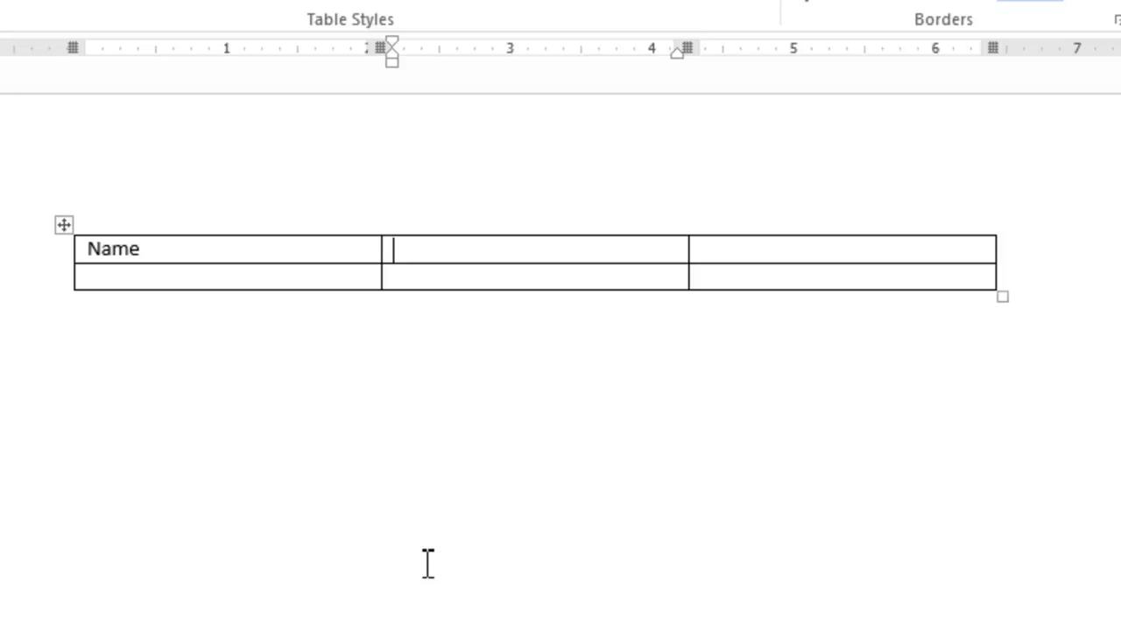
key("shift+Tab")
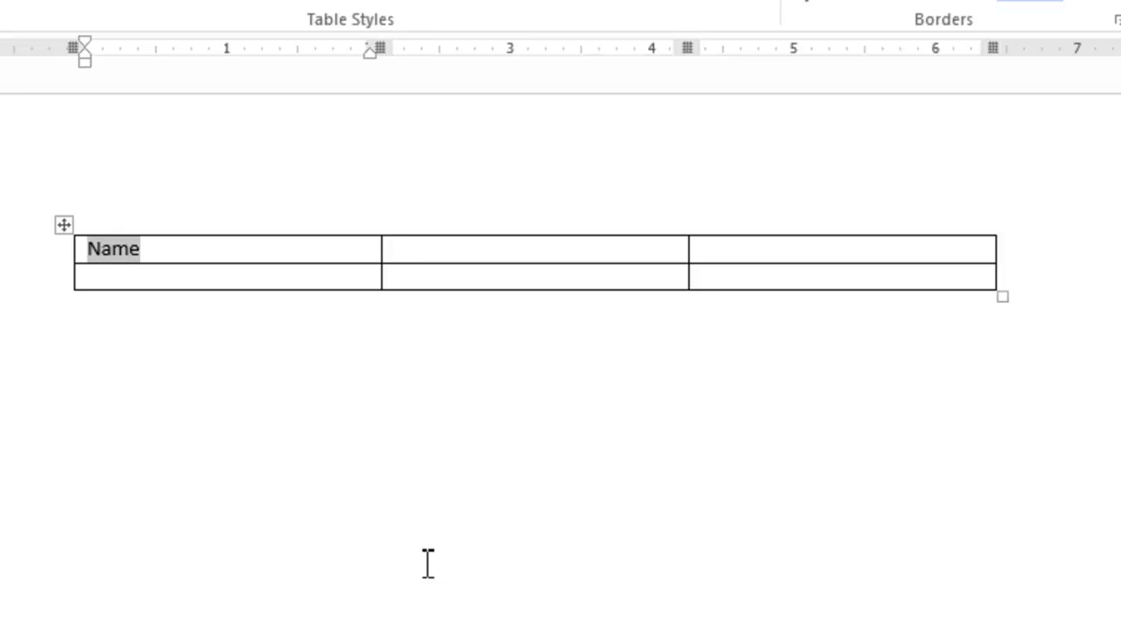
type("First name")
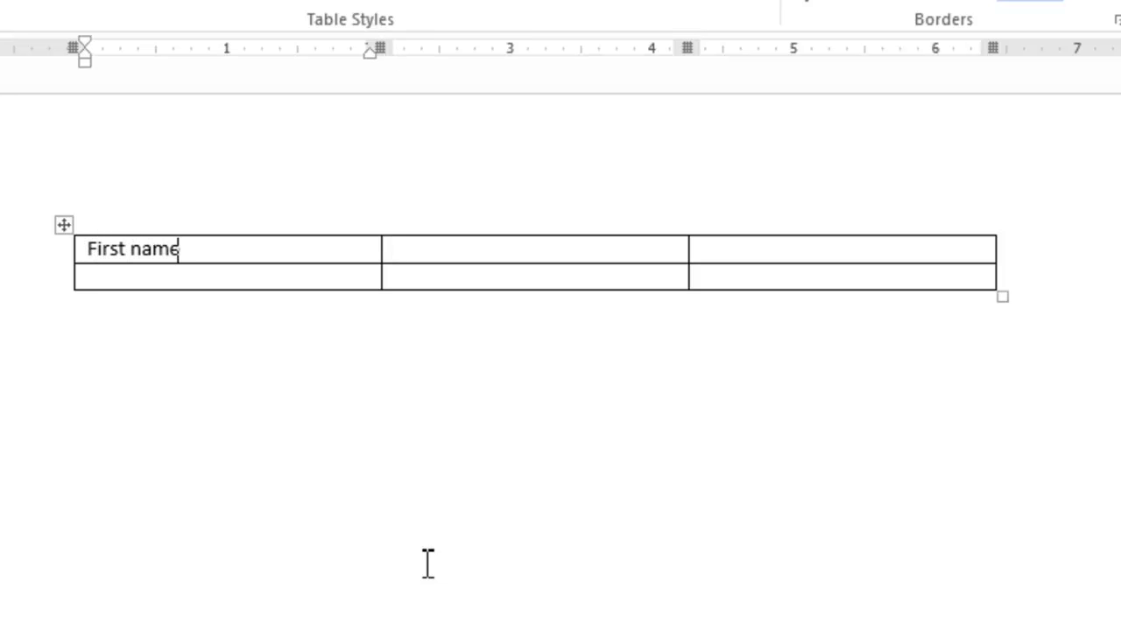
key("Tab")
type("La")
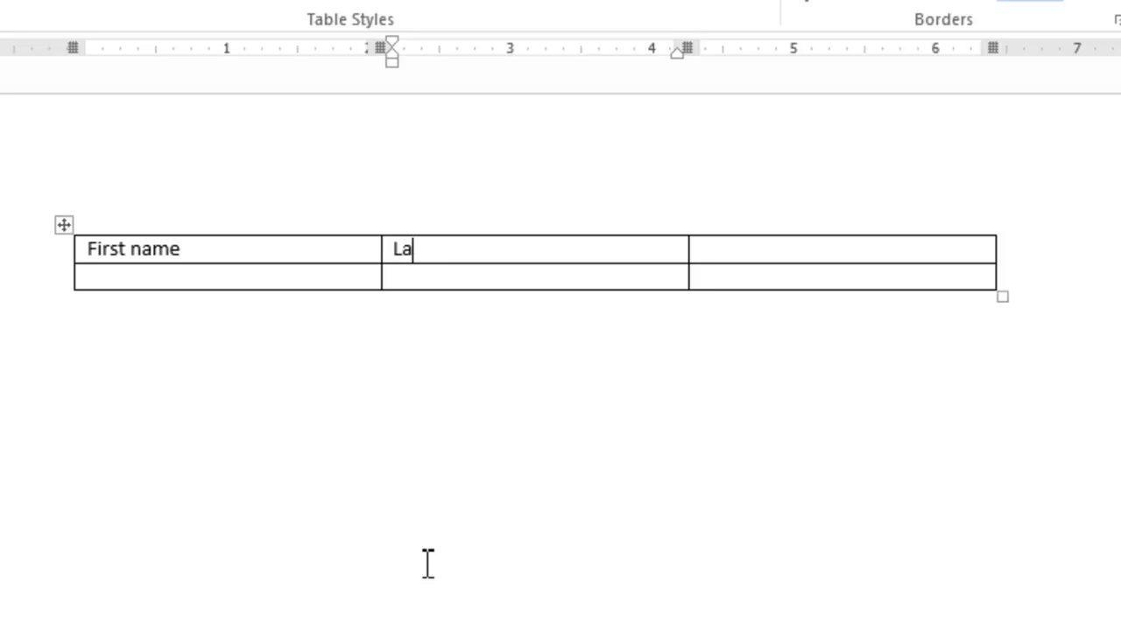
type("st name")
key("Tab")
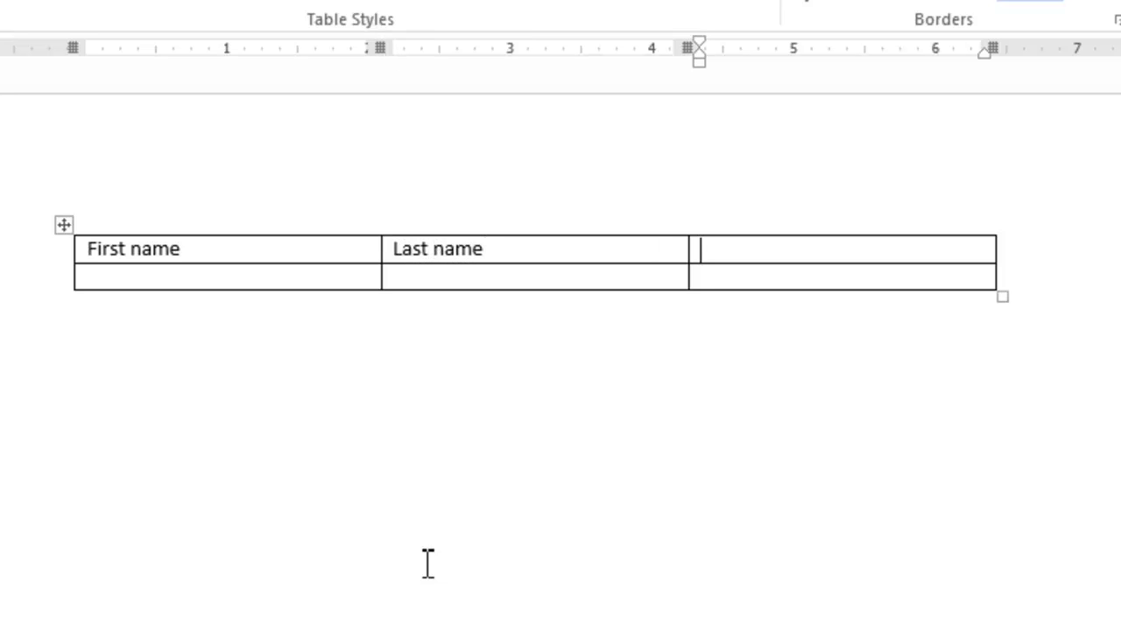
type("Email")
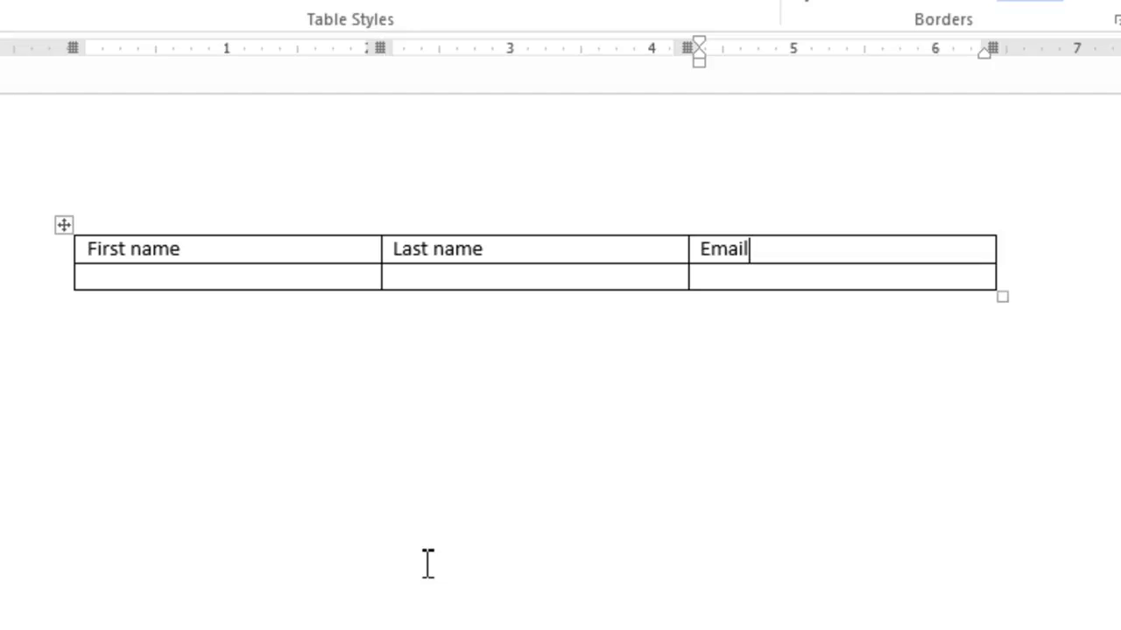
Fill the second row with a sample first name, last name and email address
key("Tab")
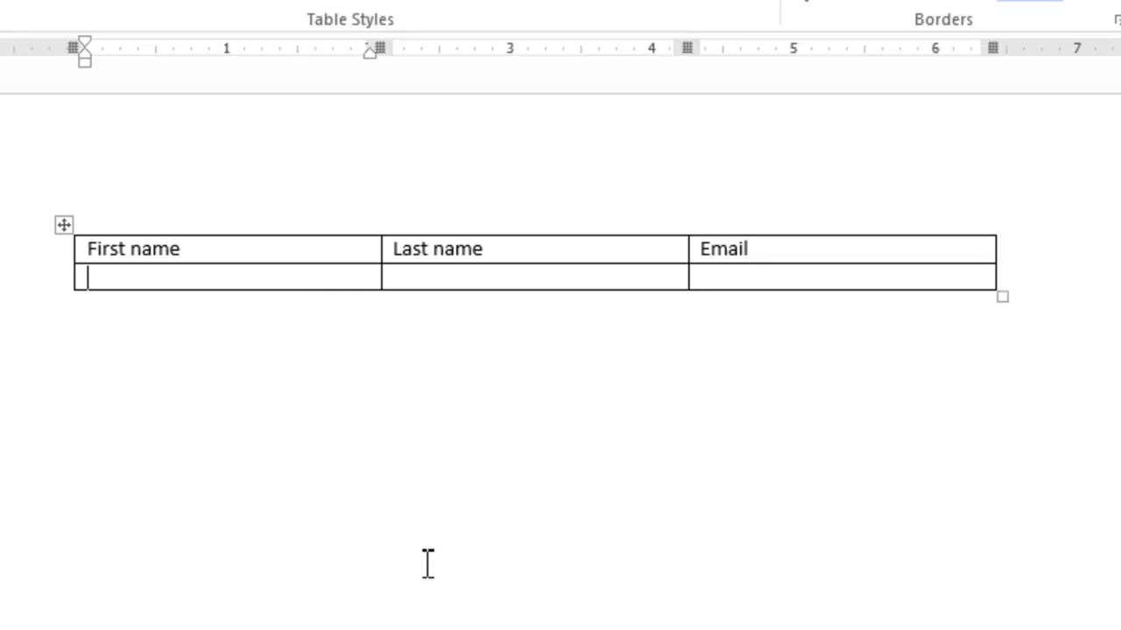
key("Tab")
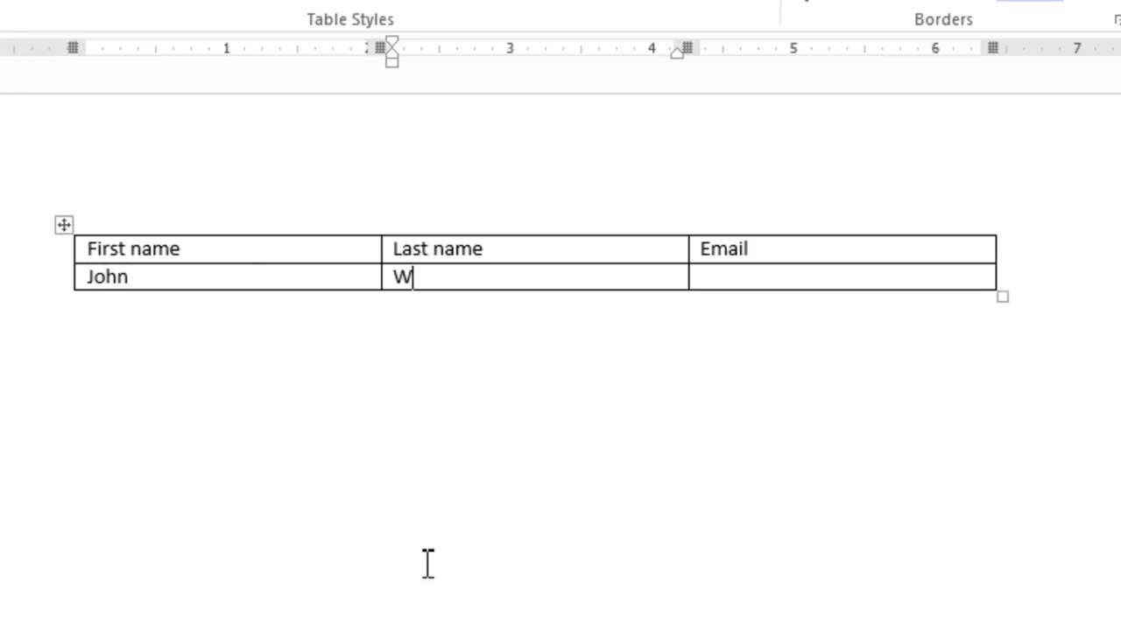
key("Tab")
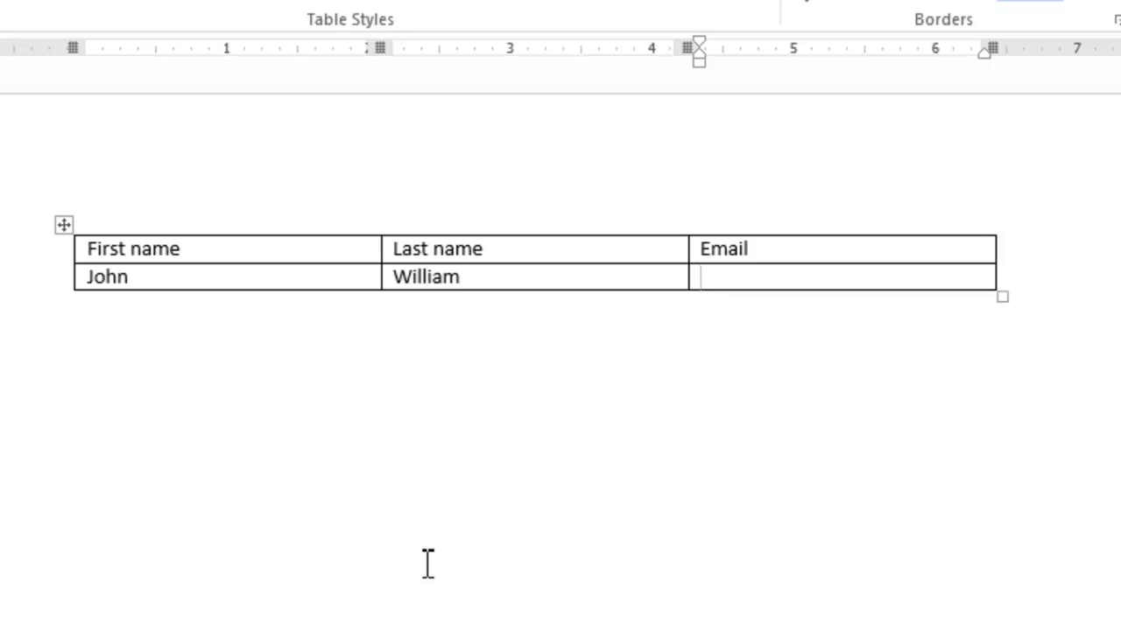
type("xyz@email.com")
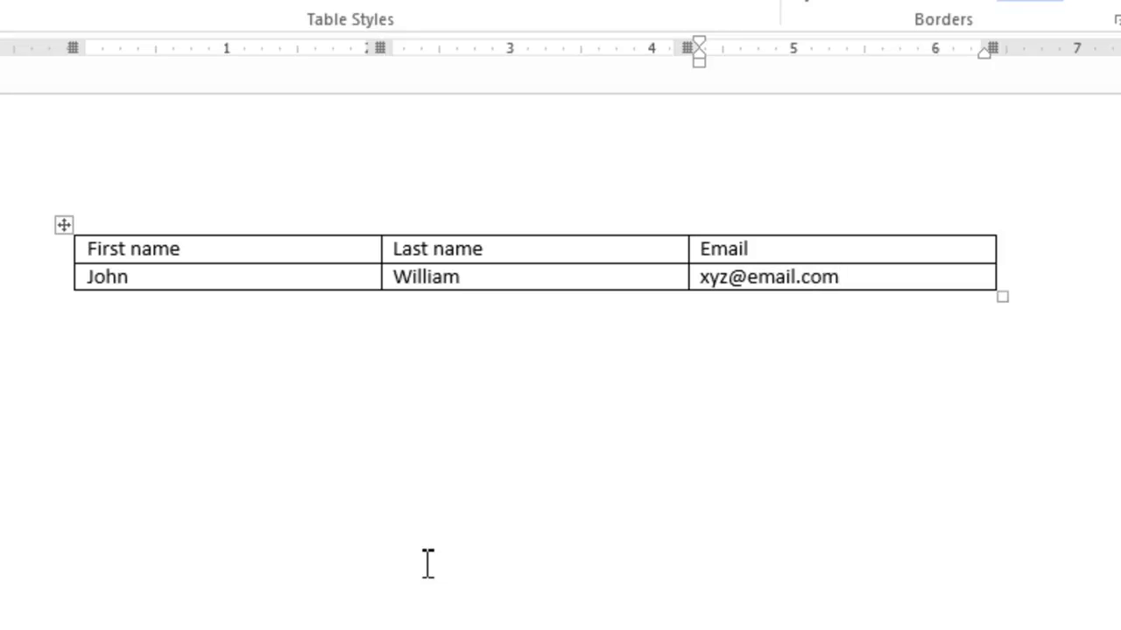
key("Tab")
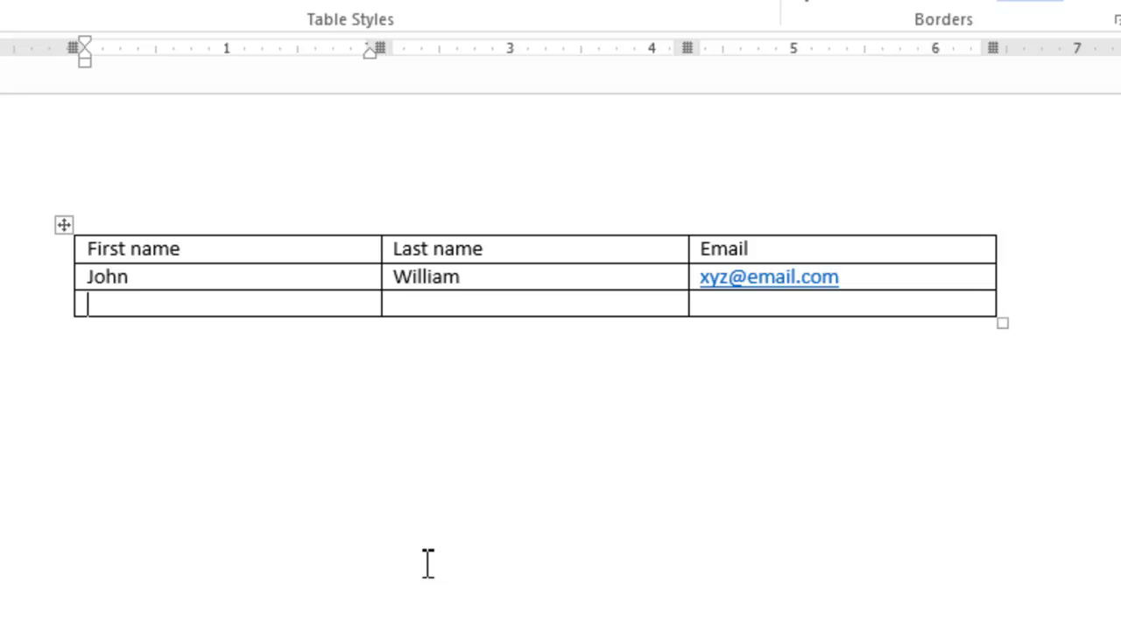
Undo then redo the automatic hyperlink so the email stays a clickable link
key("BackSpace")
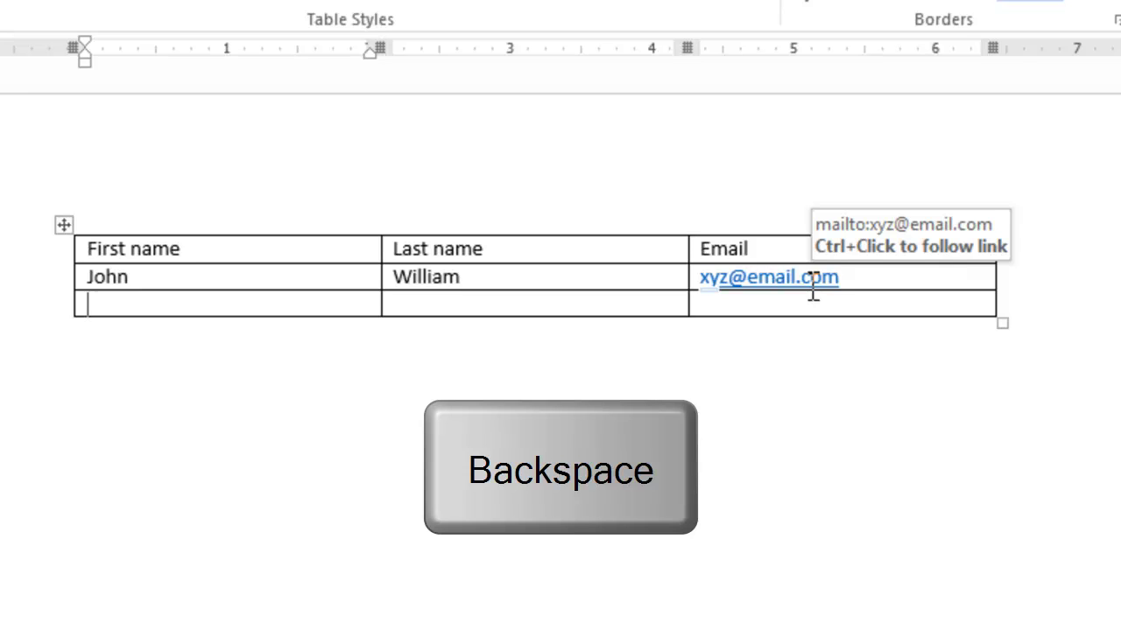
left_click(844, 277)
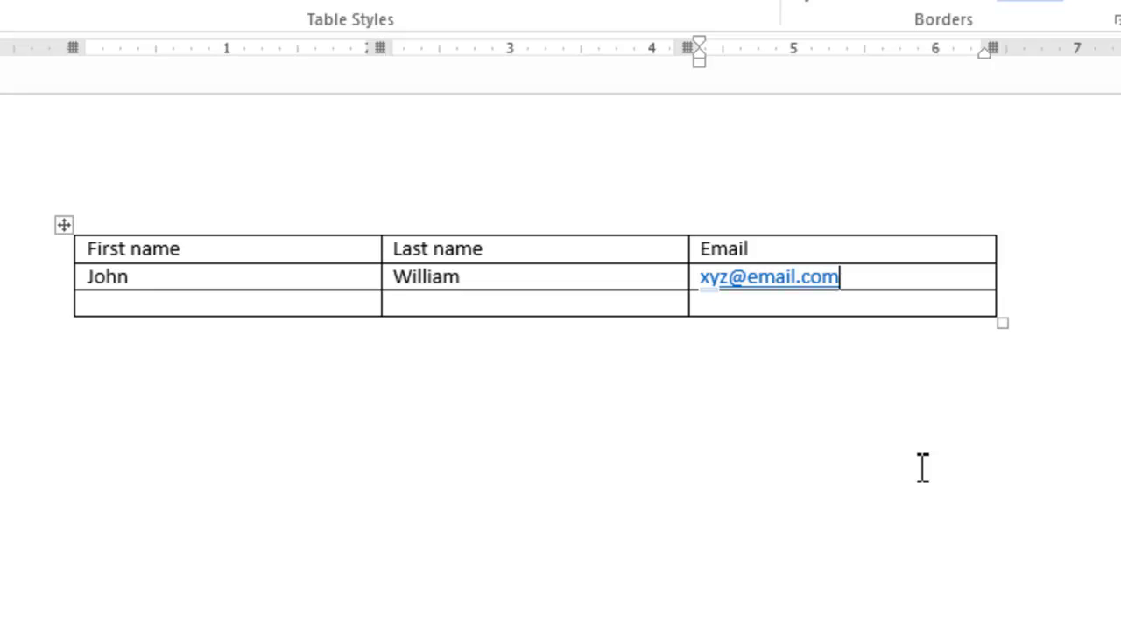
key("ctrl+z")
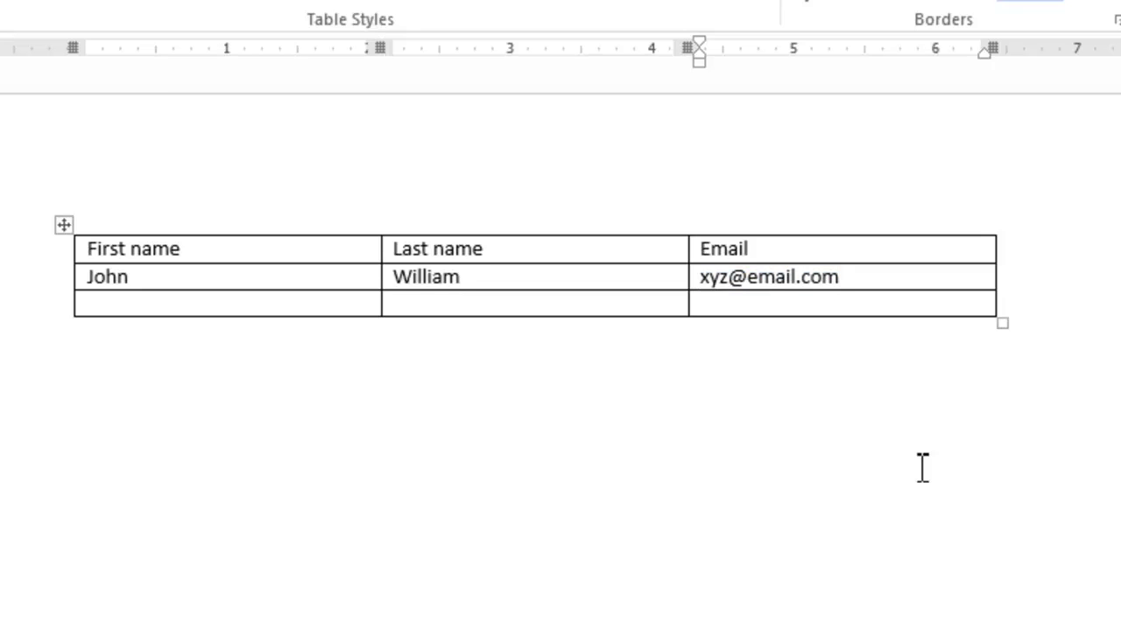
key("ctrl+y")
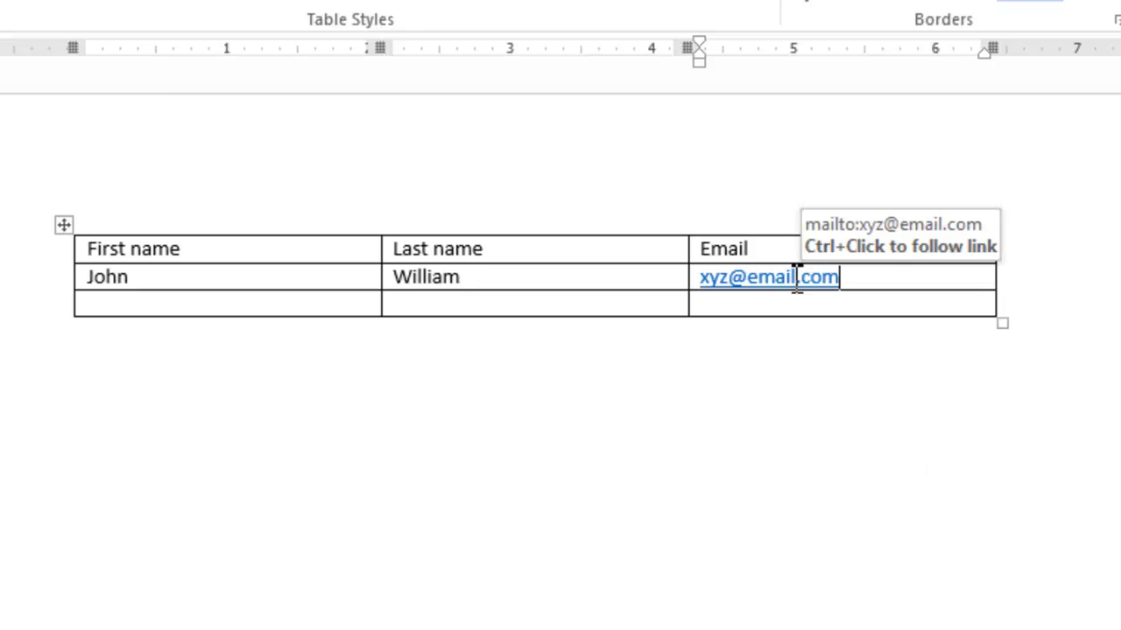
right_click(796, 278)
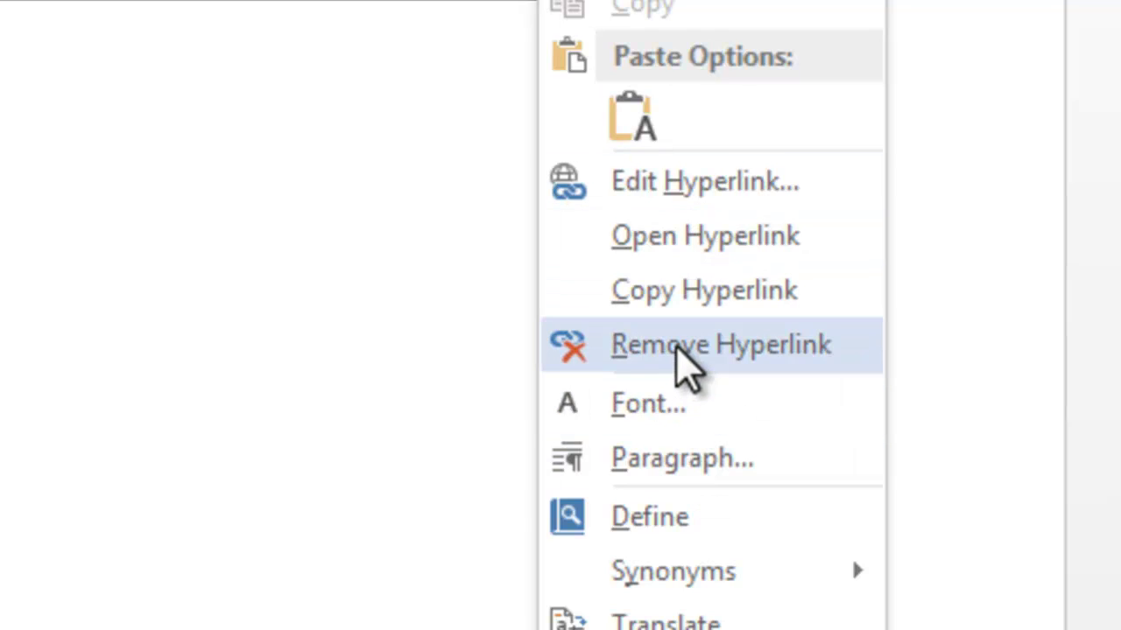
left_click(680, 352)
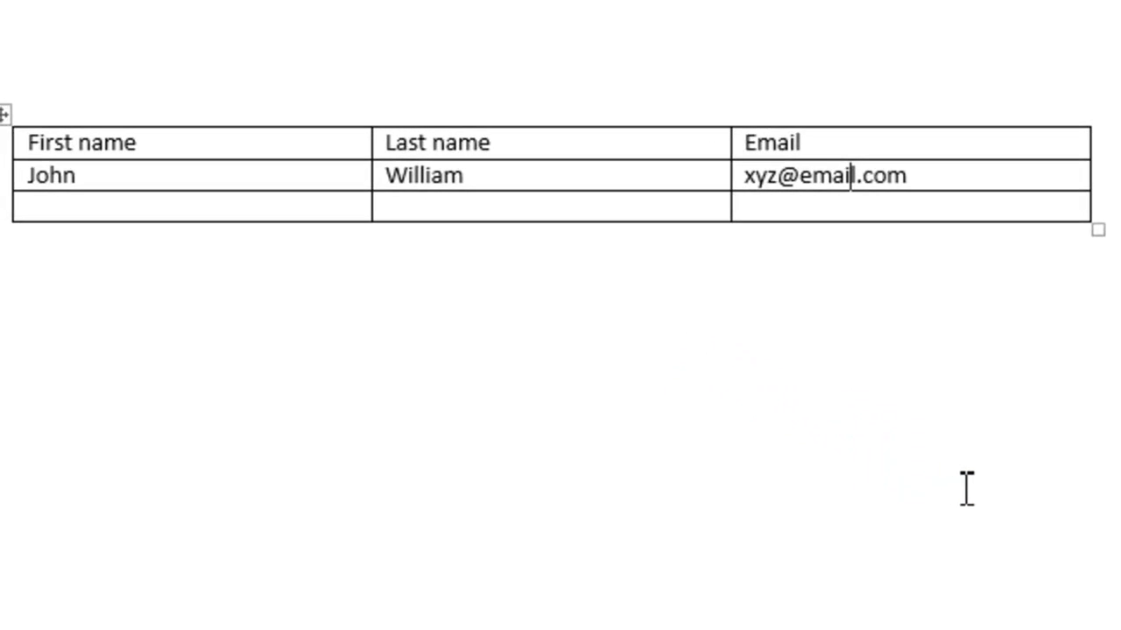
key("ctrl+z")
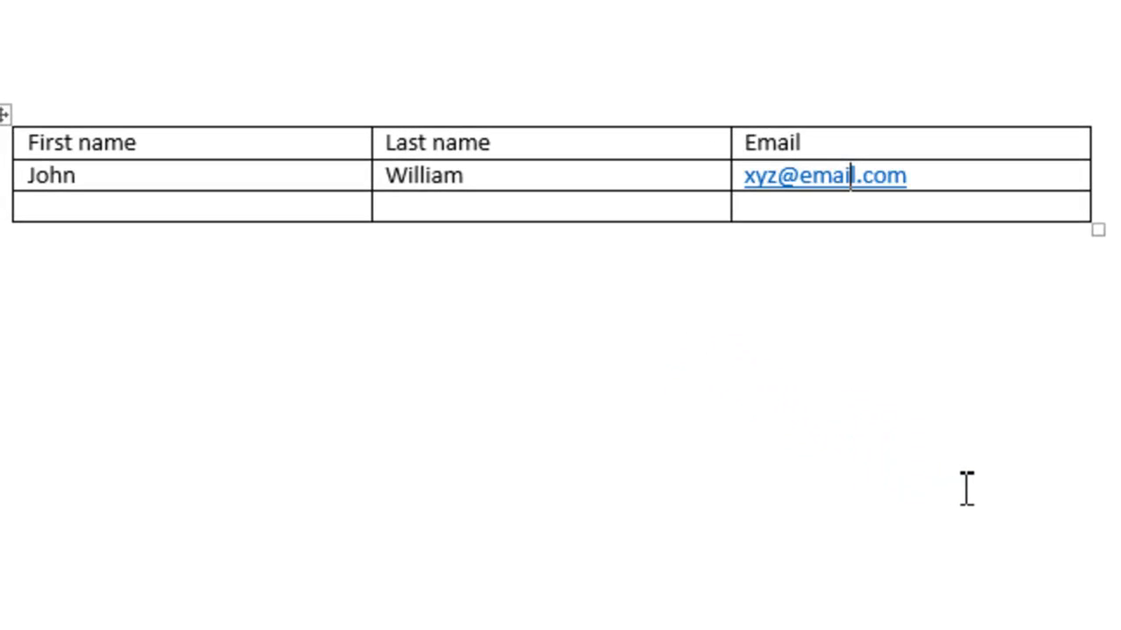
mouse_move(414, 186)
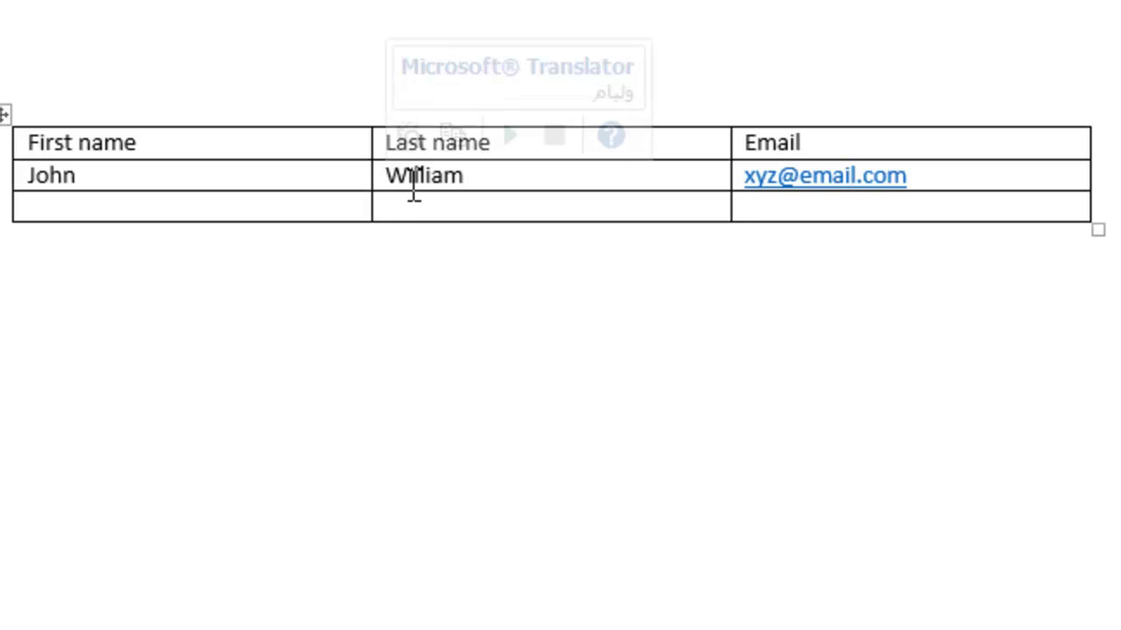
left_click(413, 186)
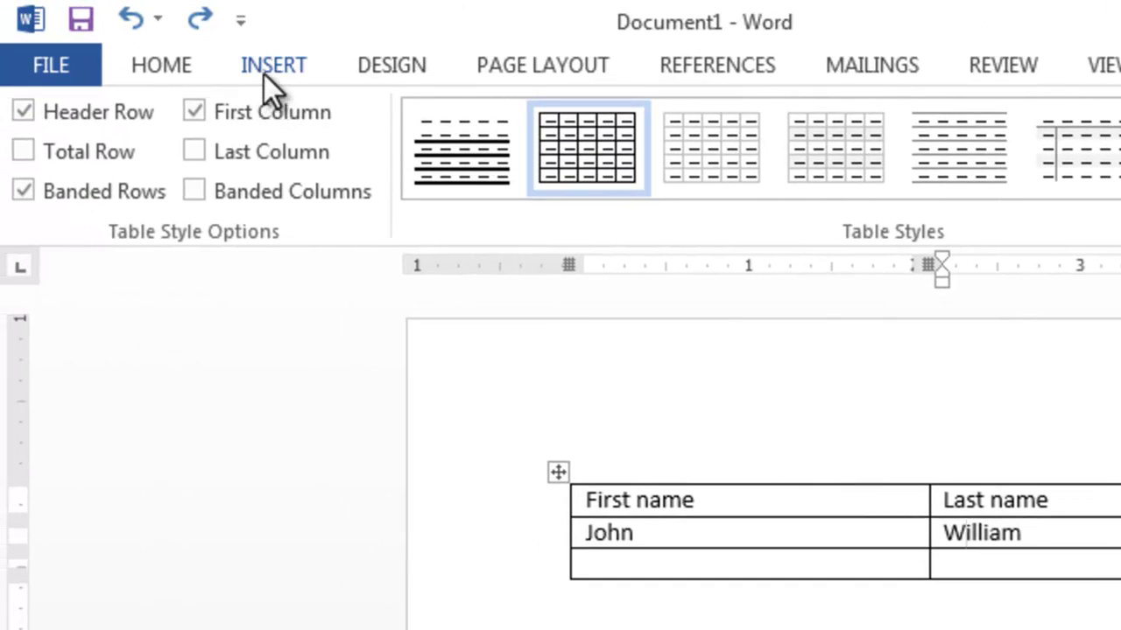
Add a fourth row to the table by tabbing from the last cell
left_click_drag(888, 519, 887, 518)
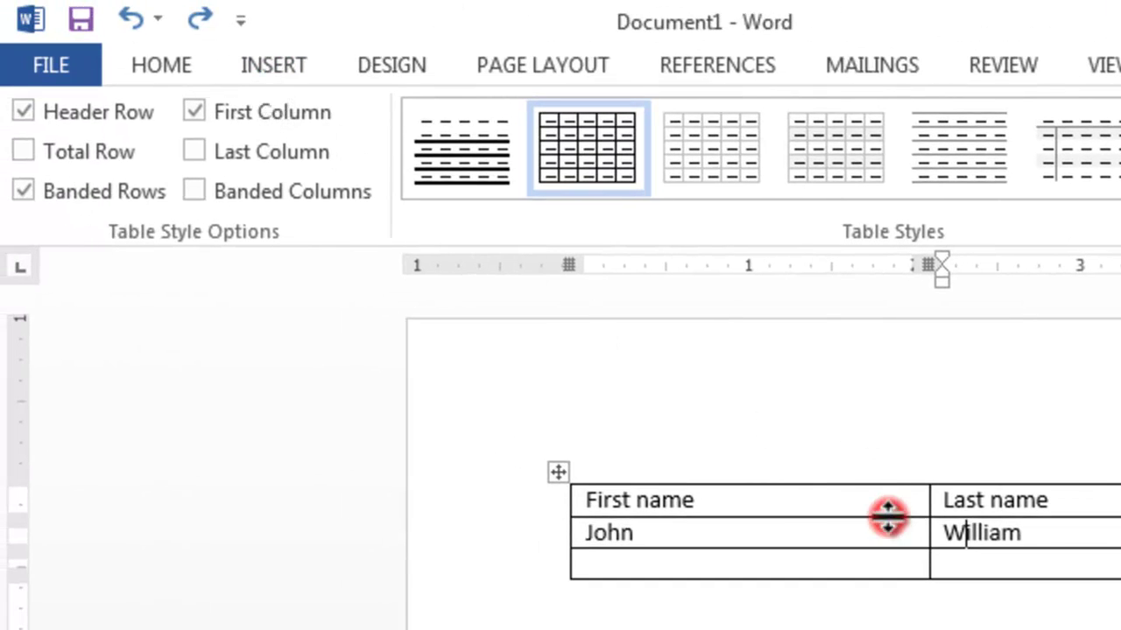
left_click(648, 565)
key("Tab")
key("Tab")
key("Tab")
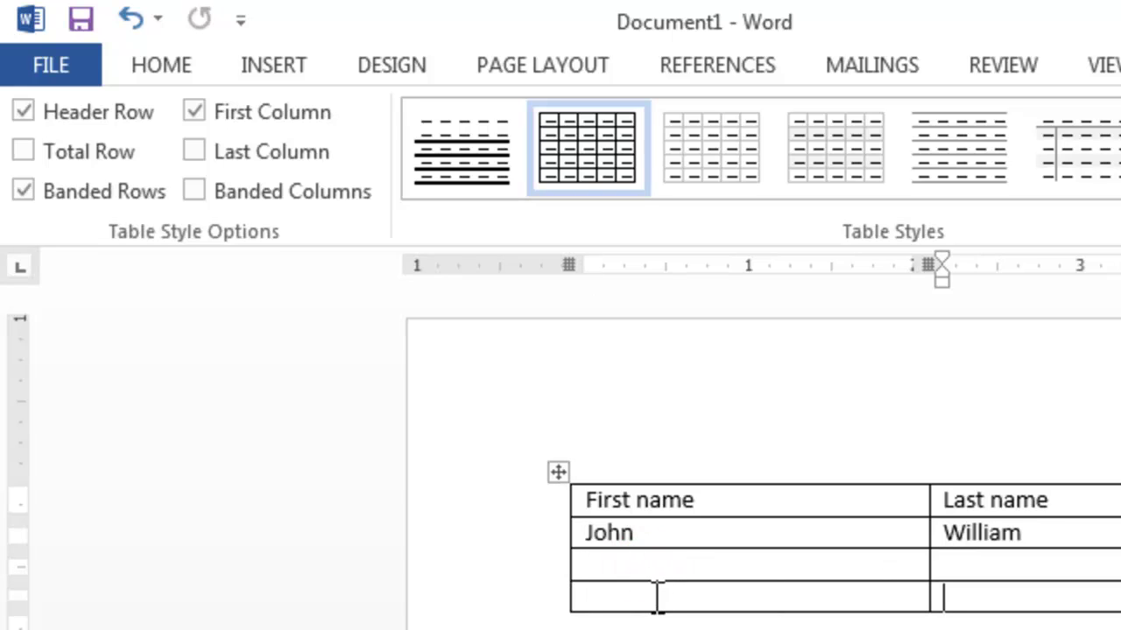
left_click(655, 595)
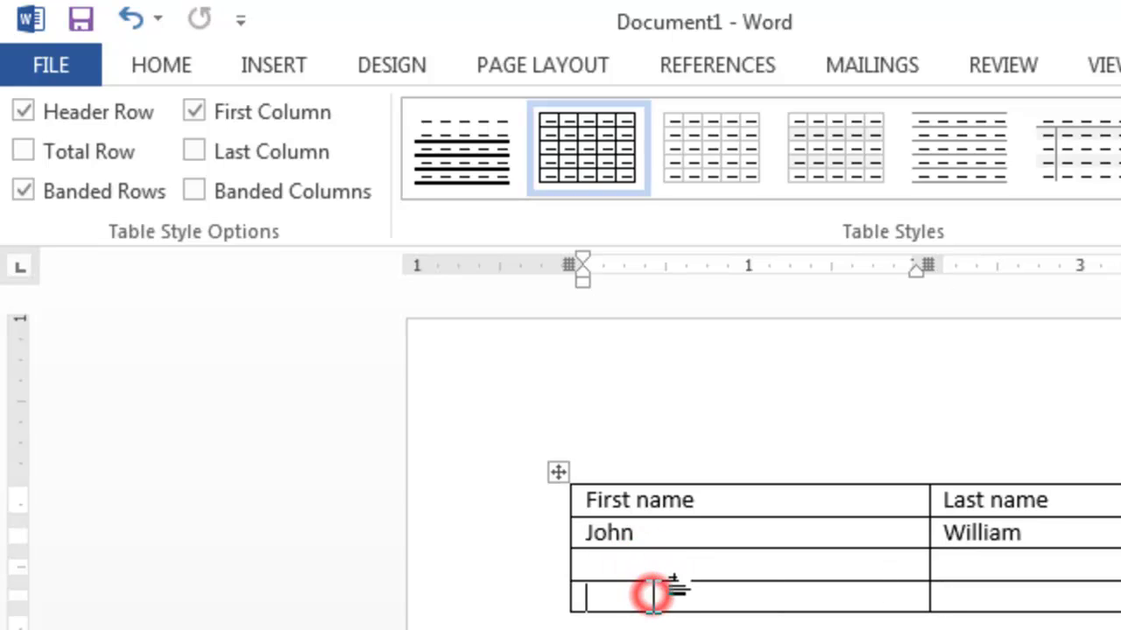
Apply the yellow Grid Table style after briefly toggling Total Row on and off
left_click(99, 148)
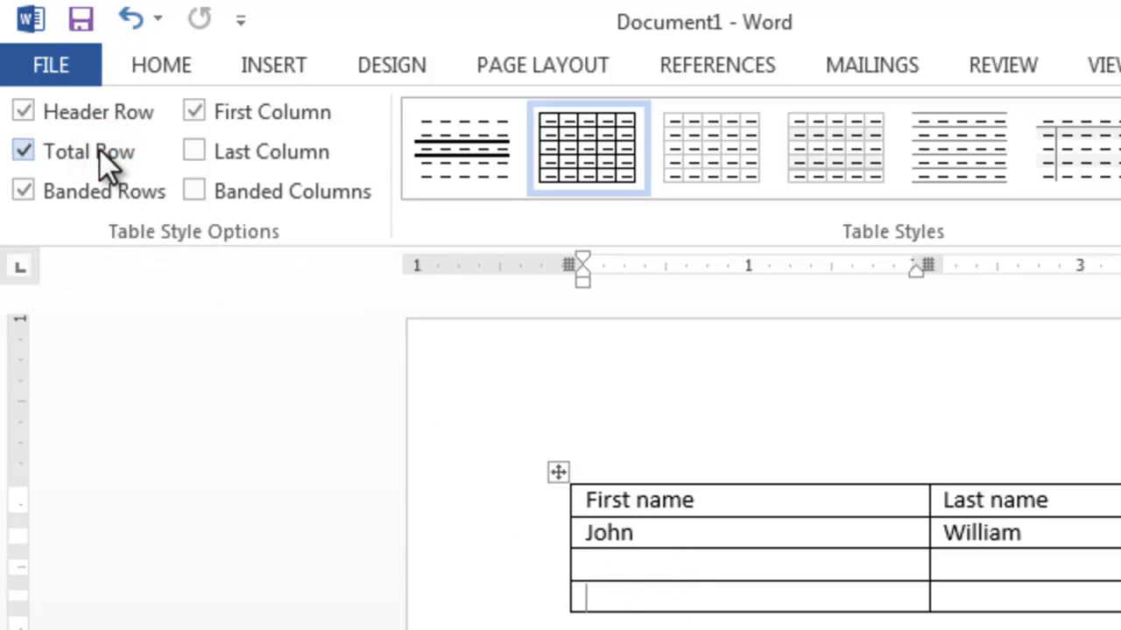
left_click(99, 149)
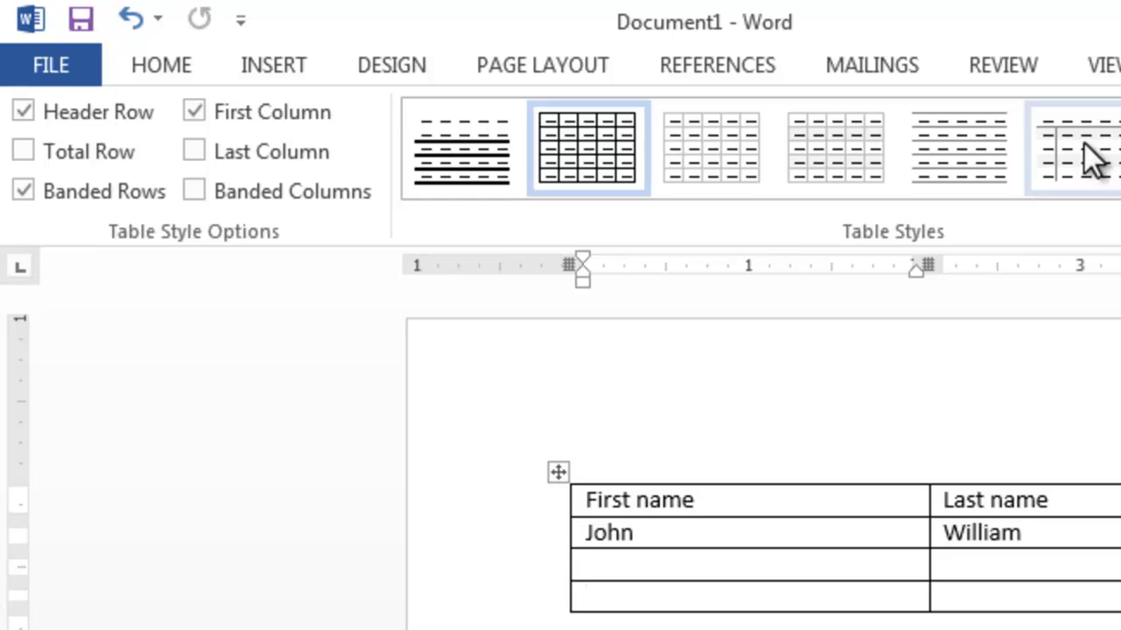
left_click(983, 142)
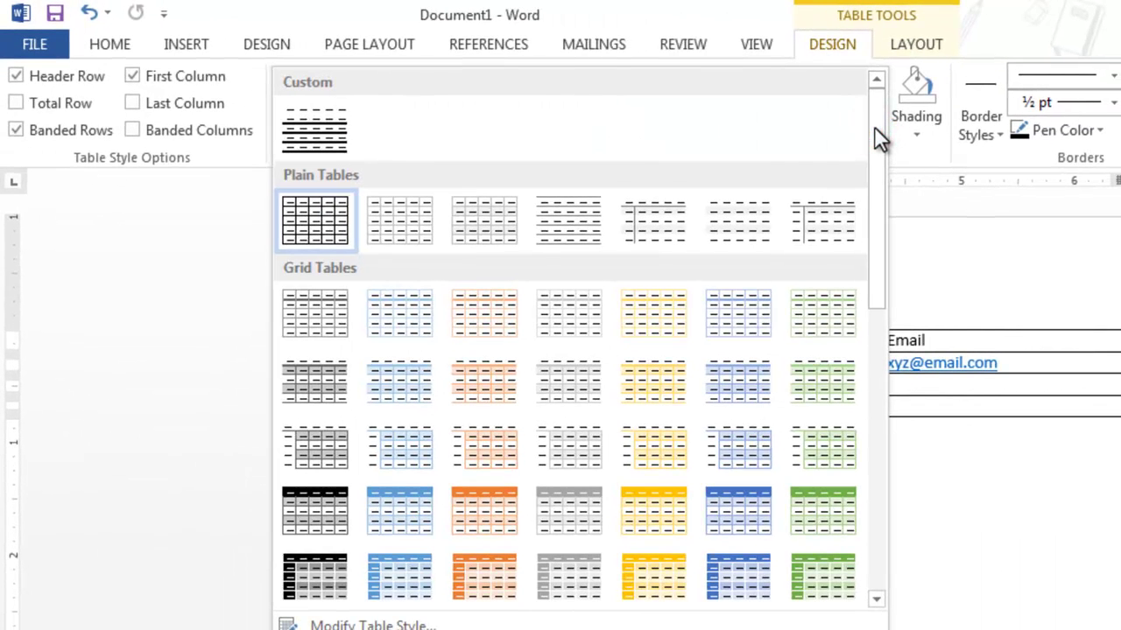
left_click(874, 128)
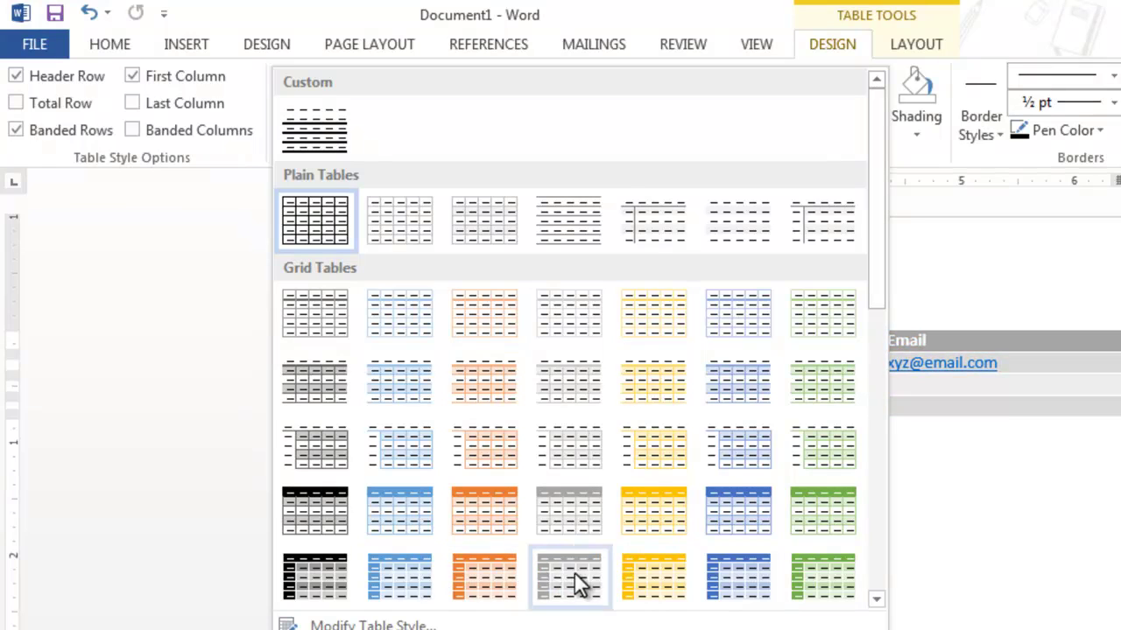
left_click(627, 575)
Toggle the Total Row and Header Row options, leaving First Column unchecked
left_click(525, 401)
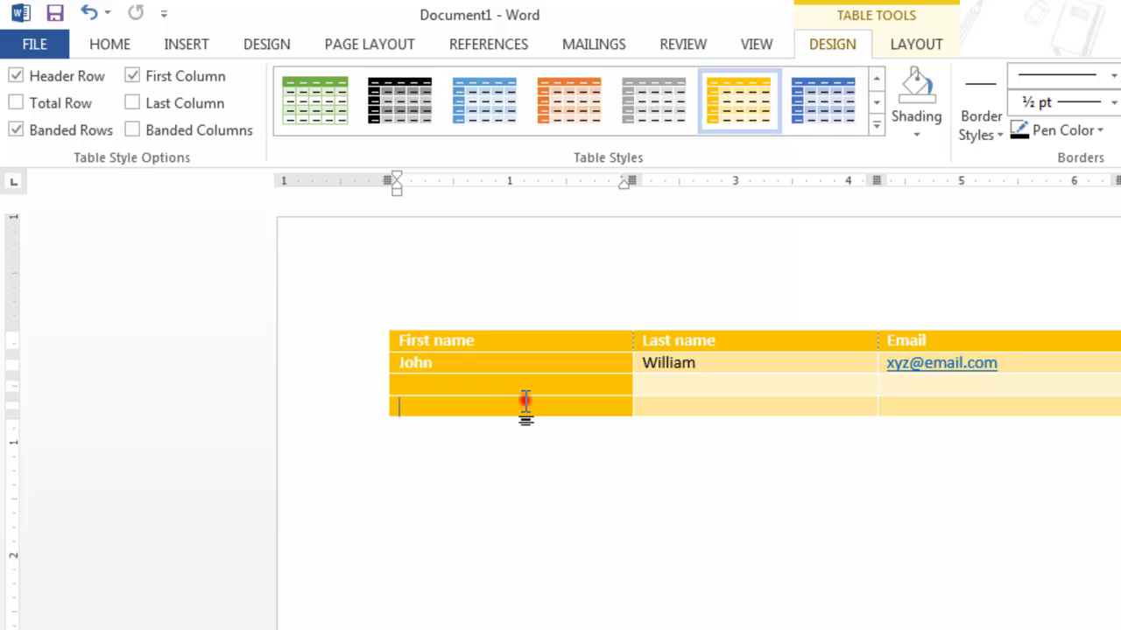
left_click(57, 105)
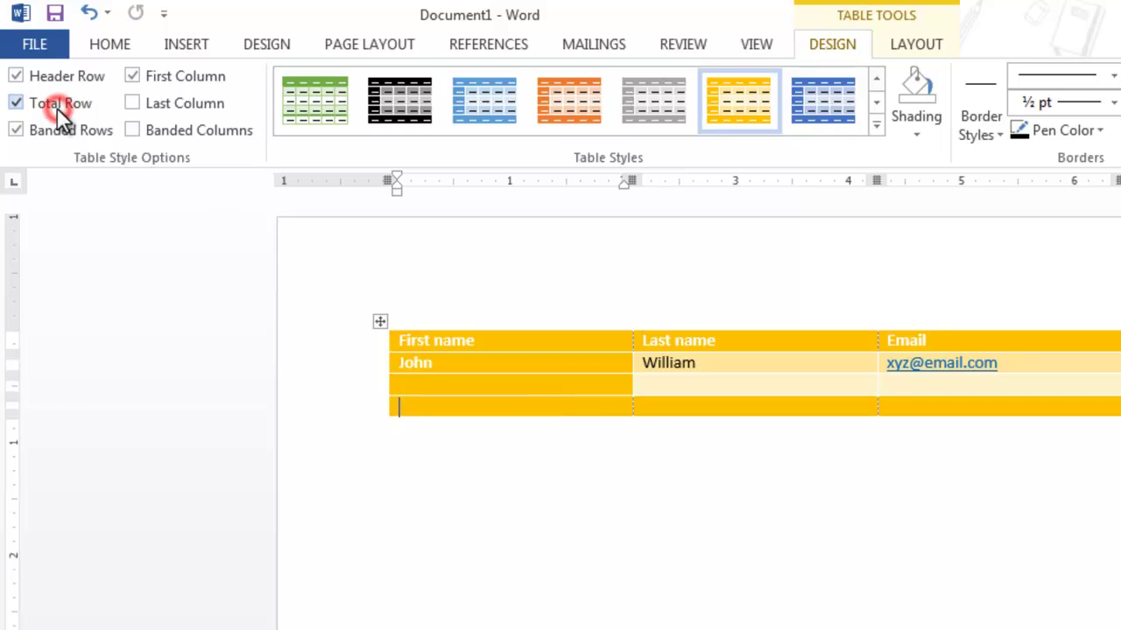
left_click(57, 108)
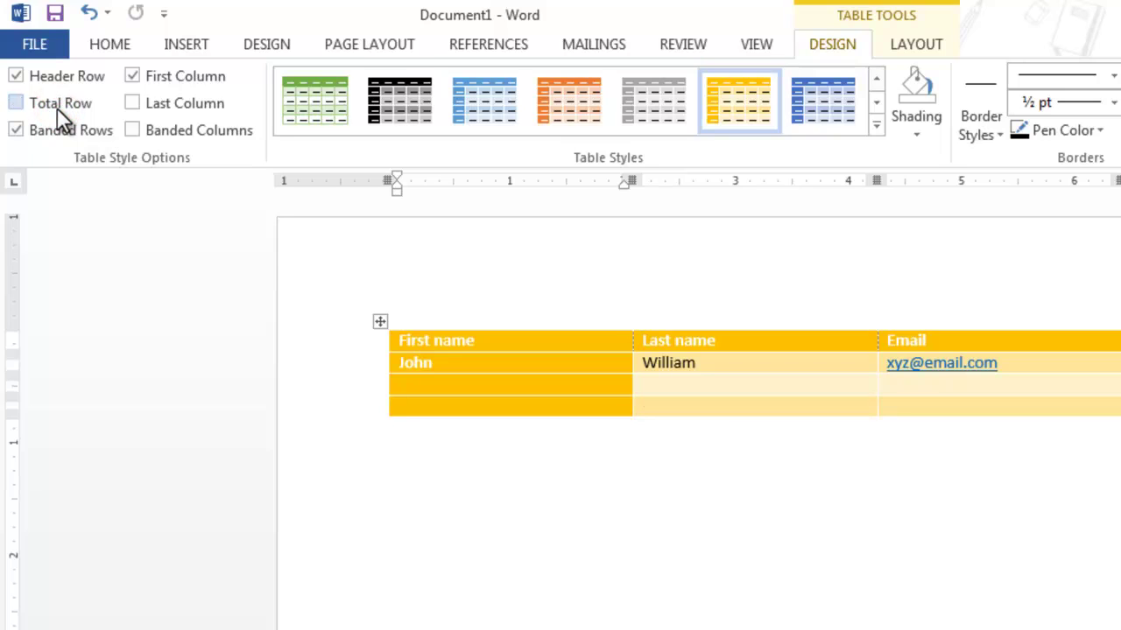
left_click(57, 107)
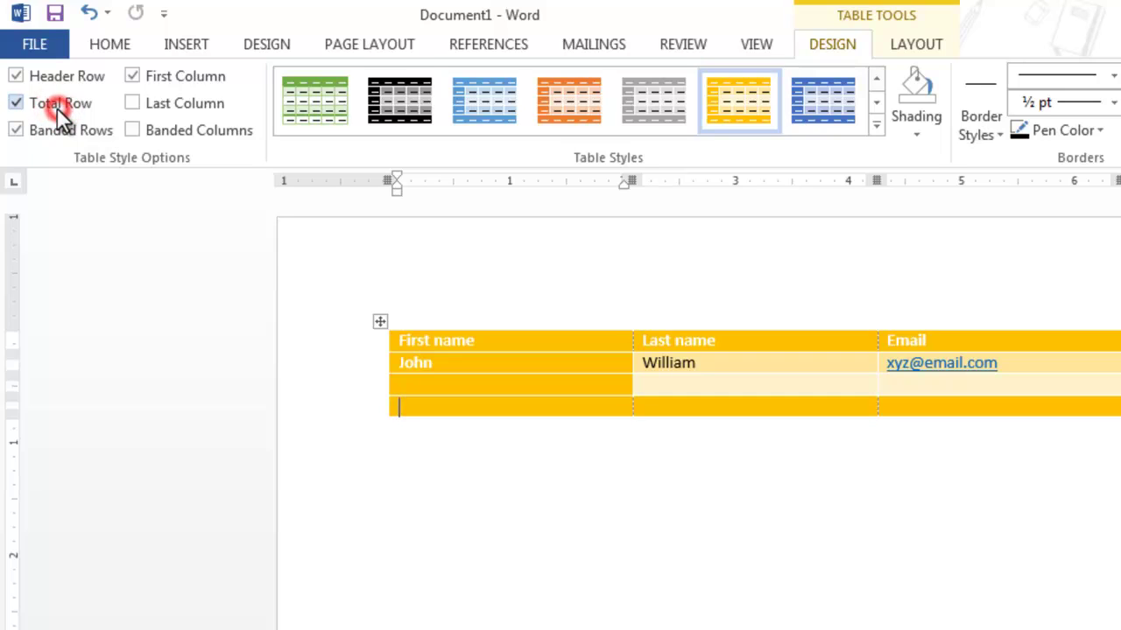
left_click(57, 107)
left_click(51, 74)
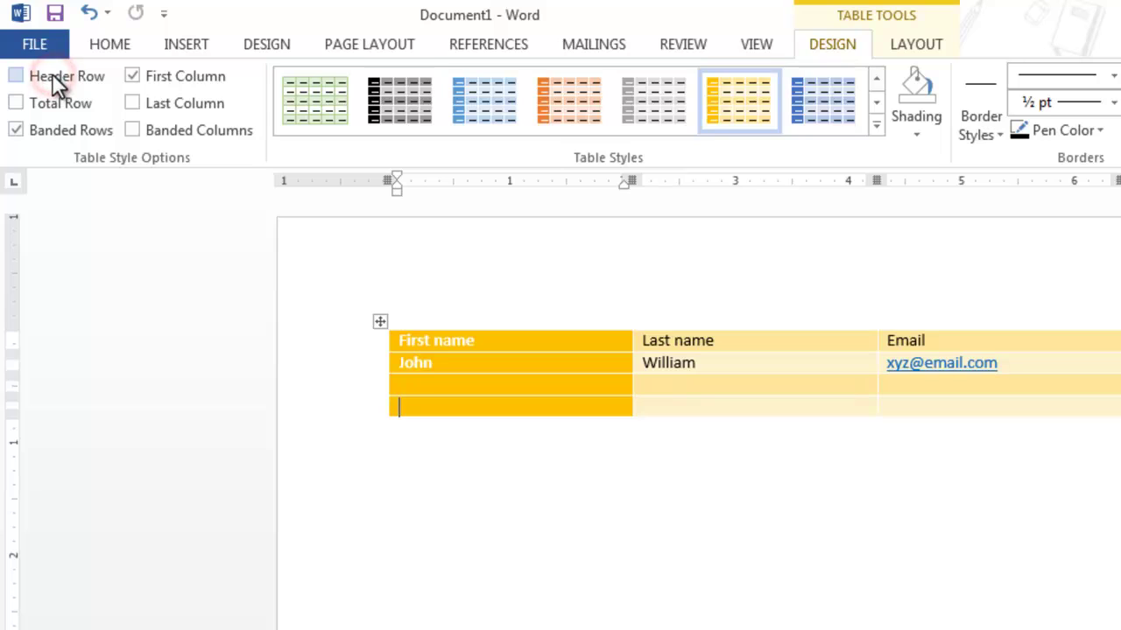
left_click(51, 74)
left_click(51, 73)
left_click(52, 73)
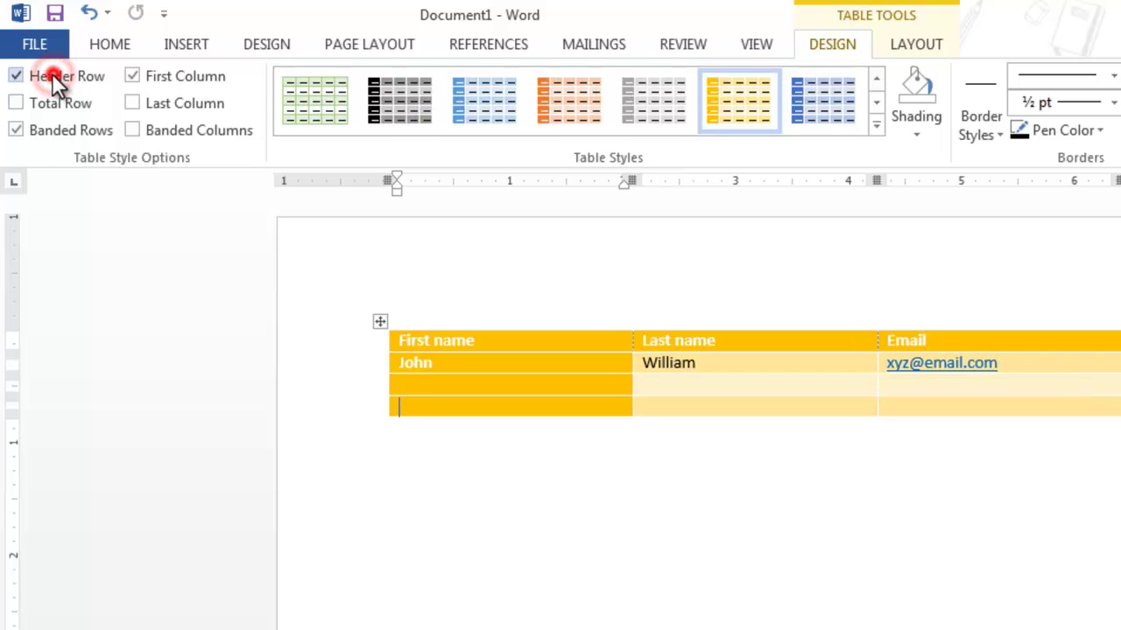
left_click(142, 78)
left_click(148, 84)
left_click(148, 84)
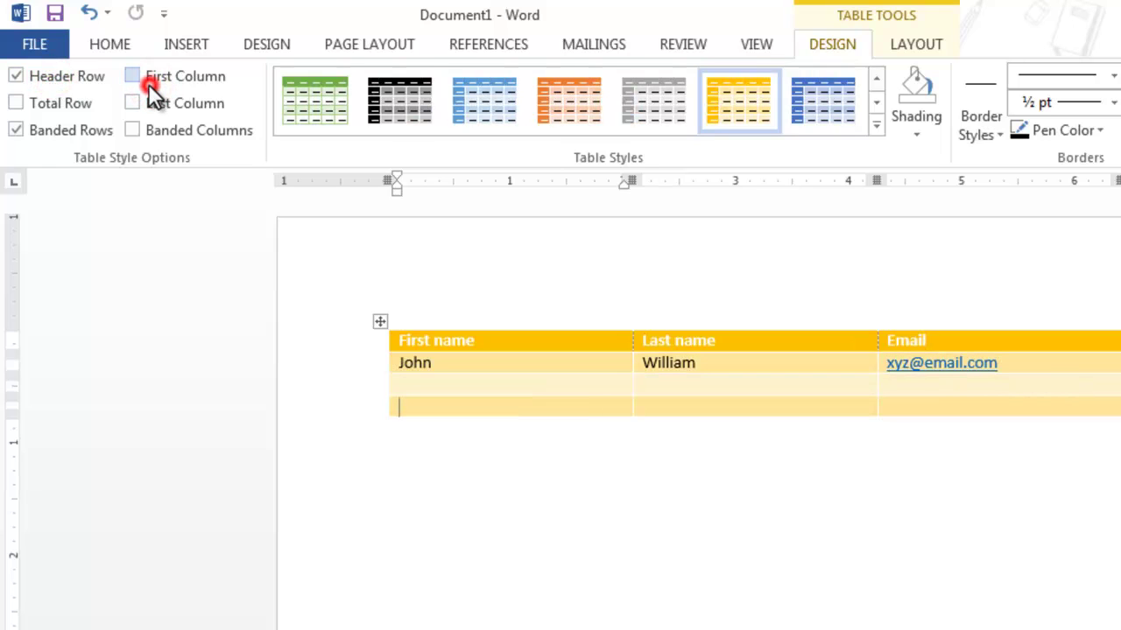
Test Banded Rows, Total Row and Last Column, then scroll the styles gallery to List Tables
left_click(98, 127)
left_click(98, 127)
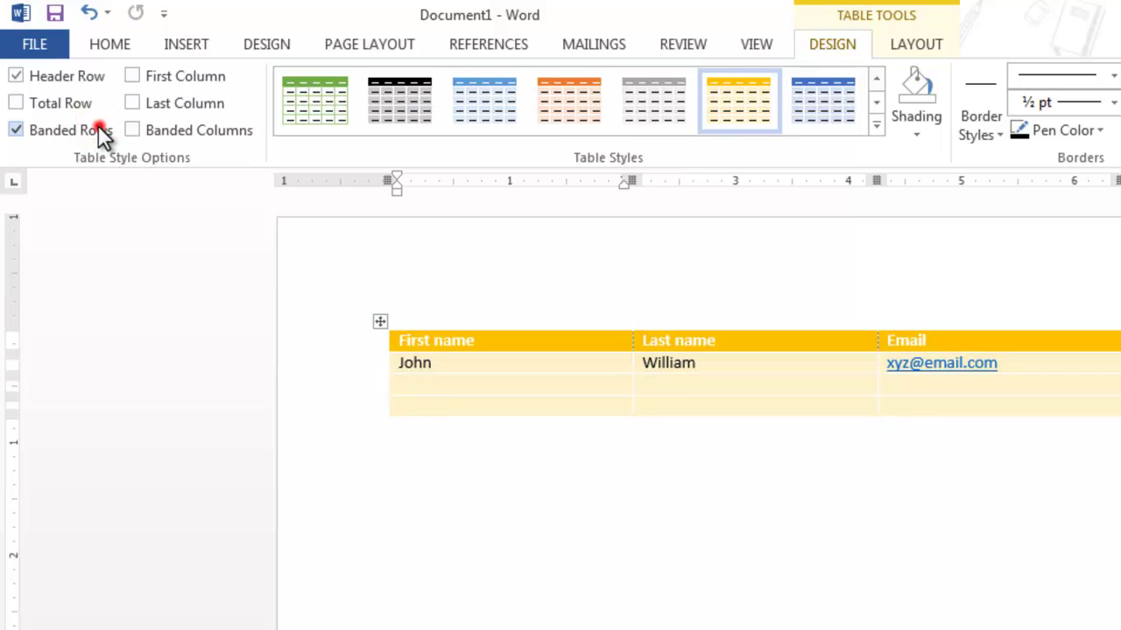
left_click(98, 127)
left_click(98, 127)
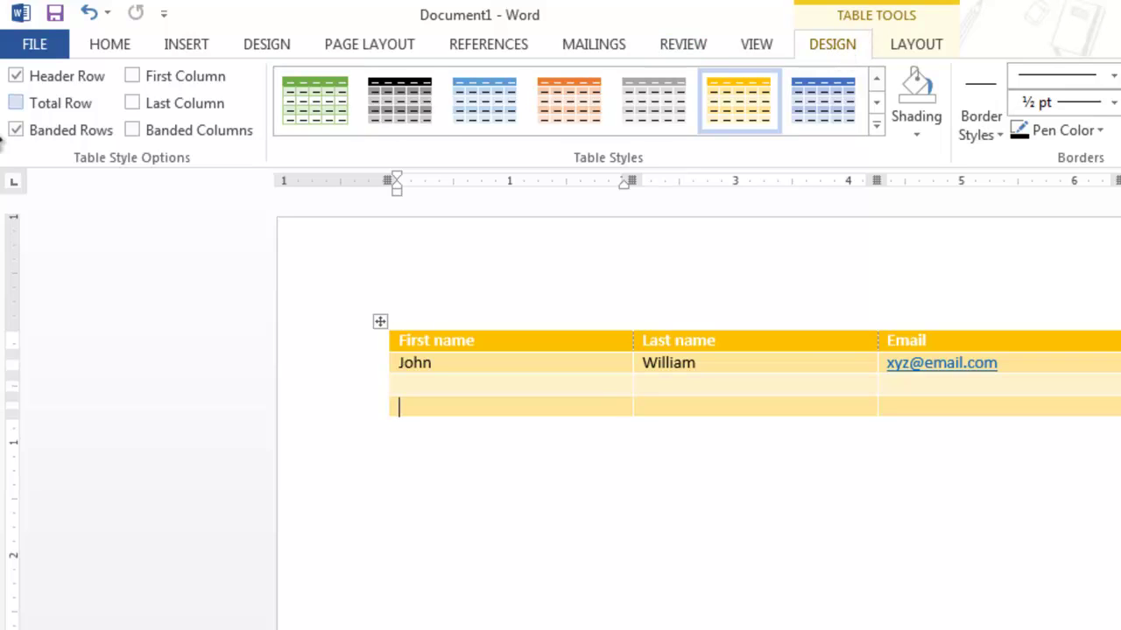
left_click(37, 104)
left_click(38, 104)
left_click(133, 102)
left_click(133, 101)
left_click(133, 100)
left_click(133, 102)
left_click(876, 127)
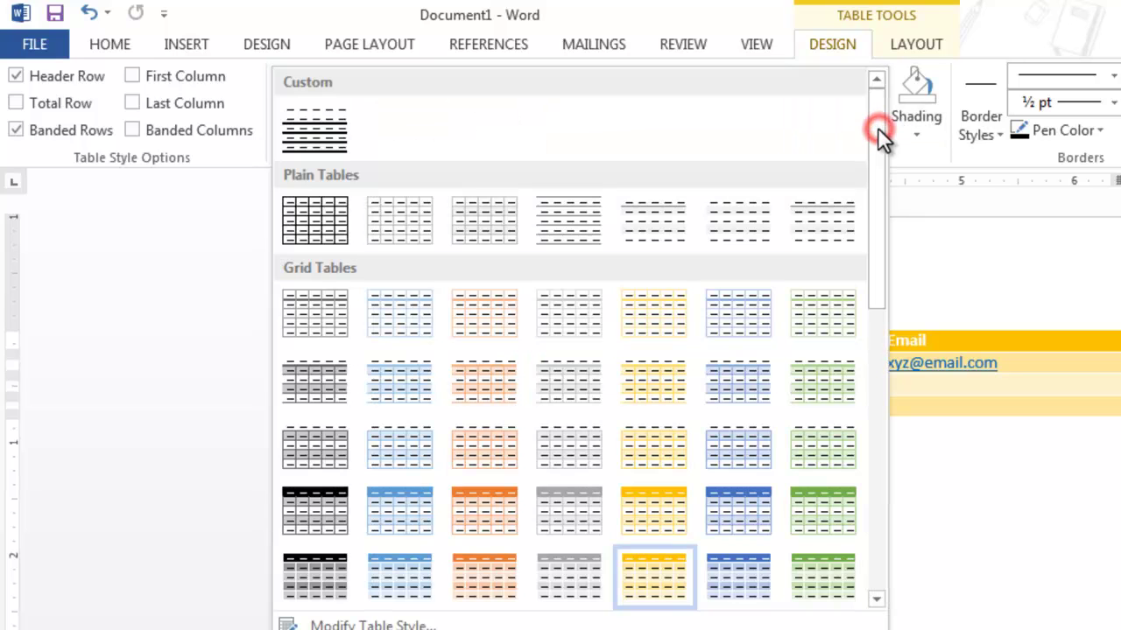
left_click_drag(878, 130, 894, 464)
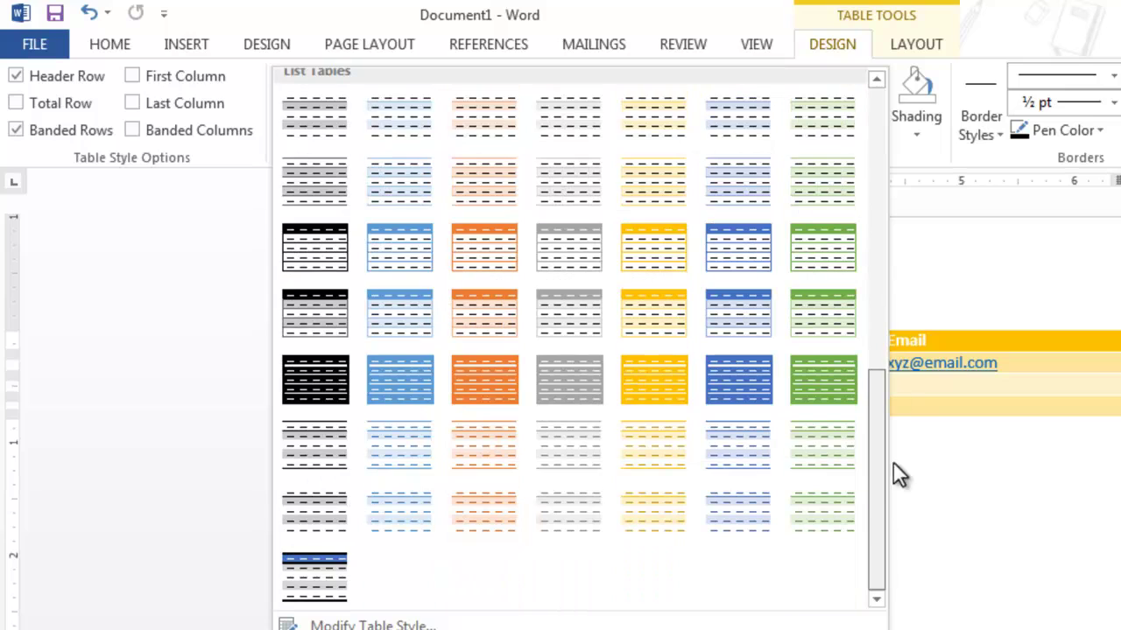
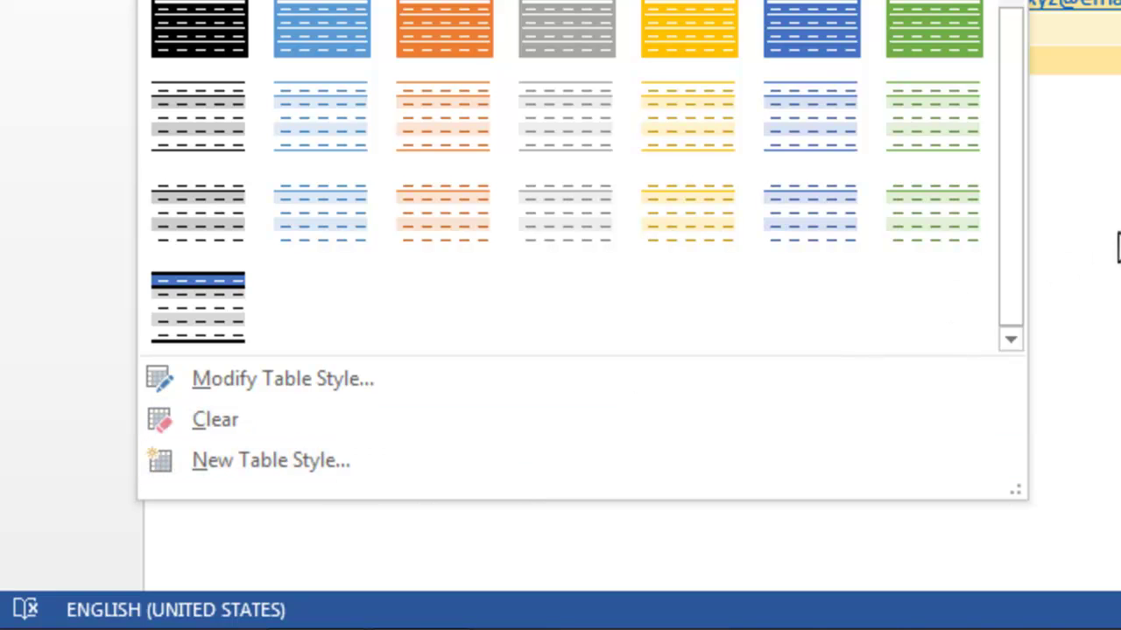
Apply the top-left plain table style with thick black row lines to the name table
left_click_drag(1008, 280, 998, 0)
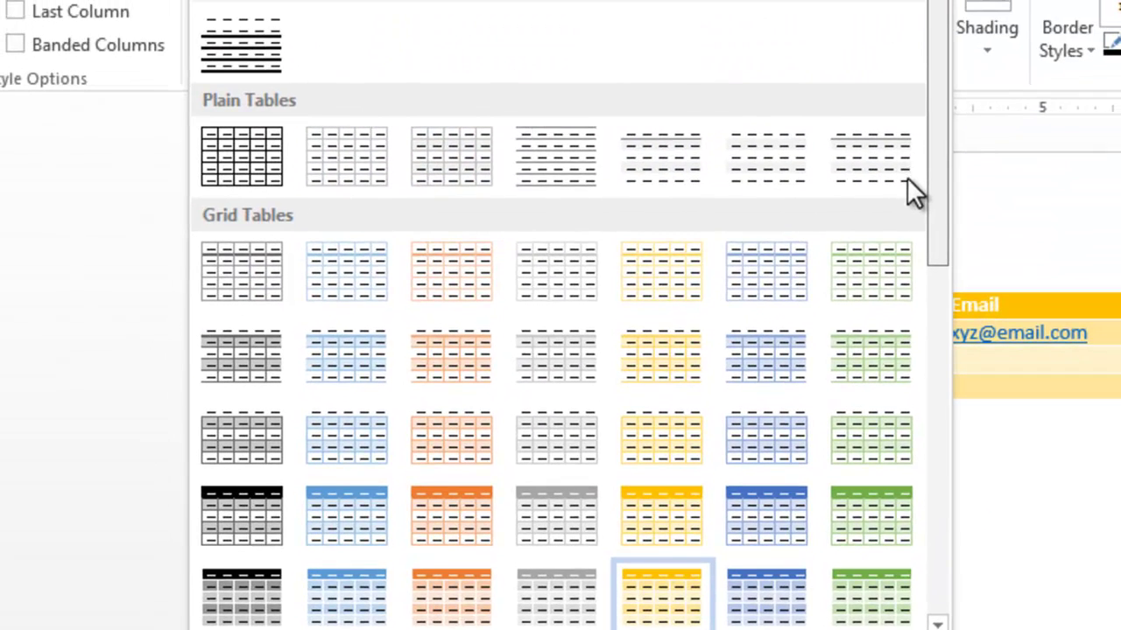
left_click_drag(937, 180, 889, 93)
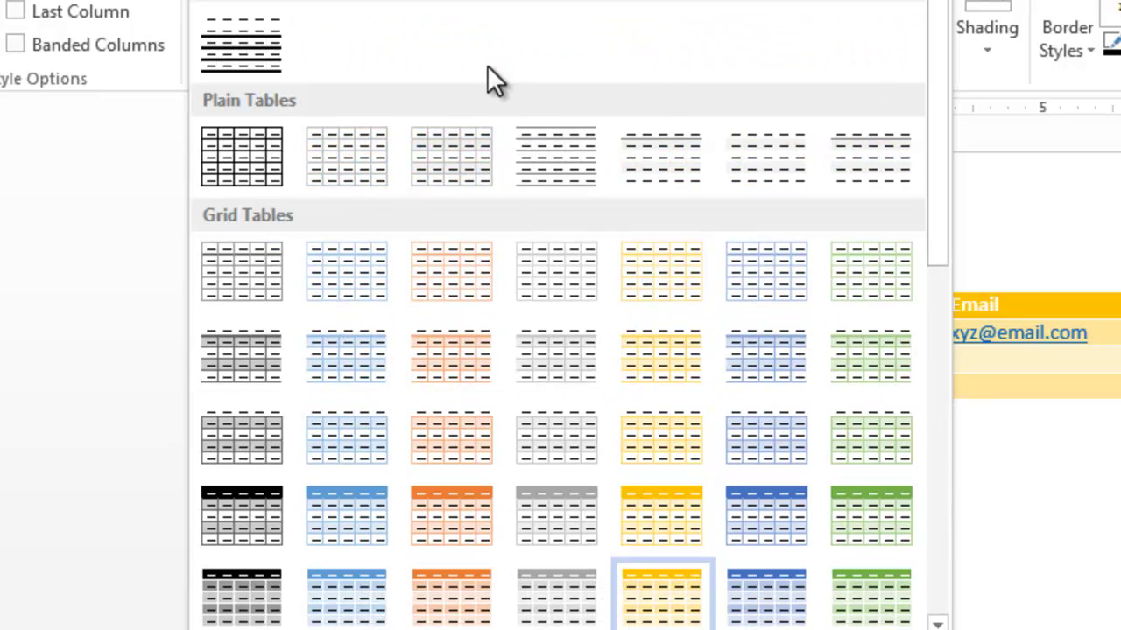
left_click(263, 34)
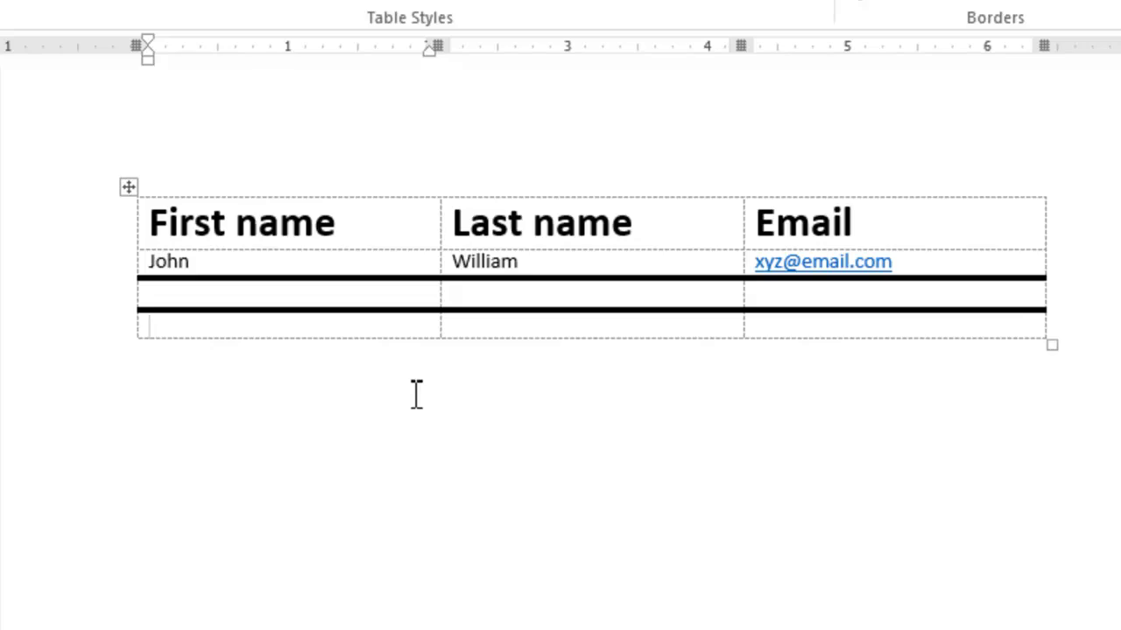
Select the whole table and try clearing its formatting from the Home tab
left_click(123, 55)
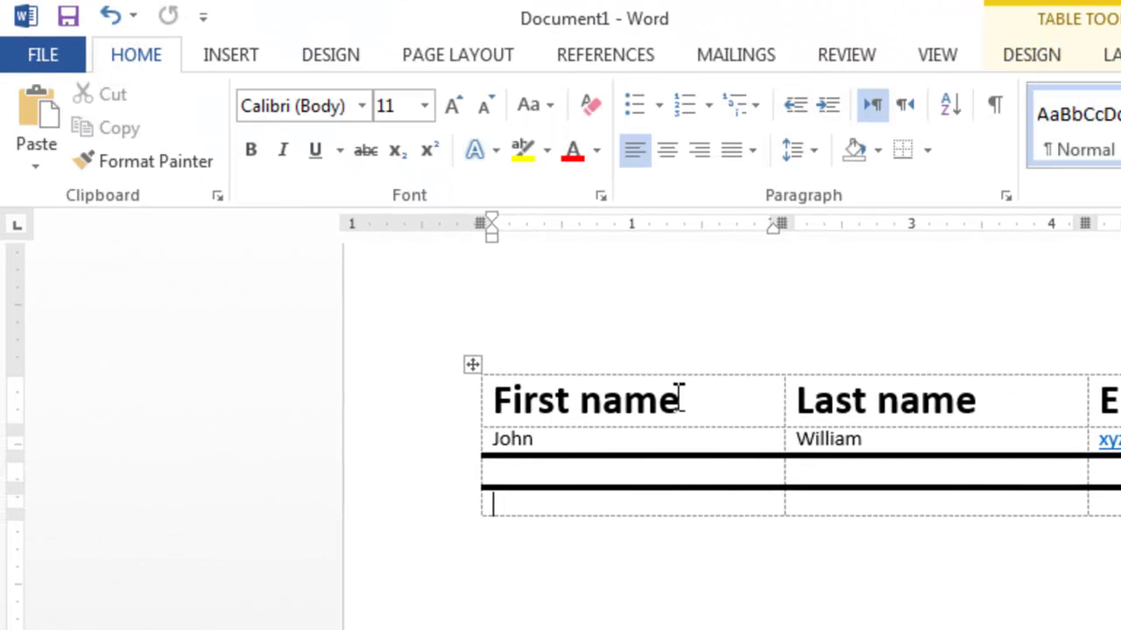
left_click(475, 367)
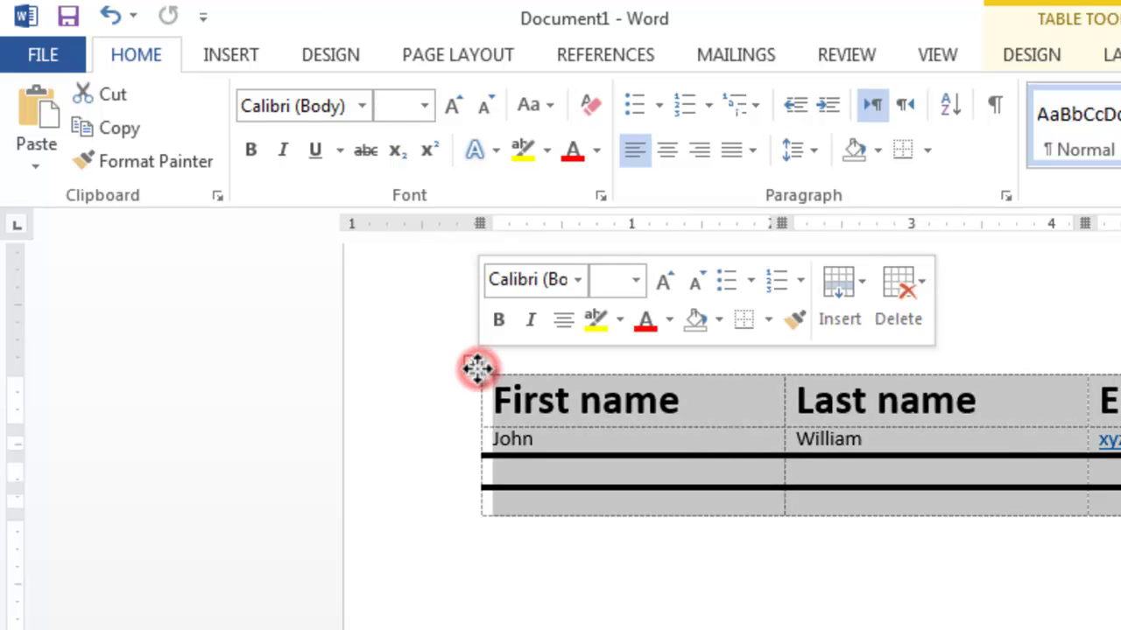
left_click(590, 105)
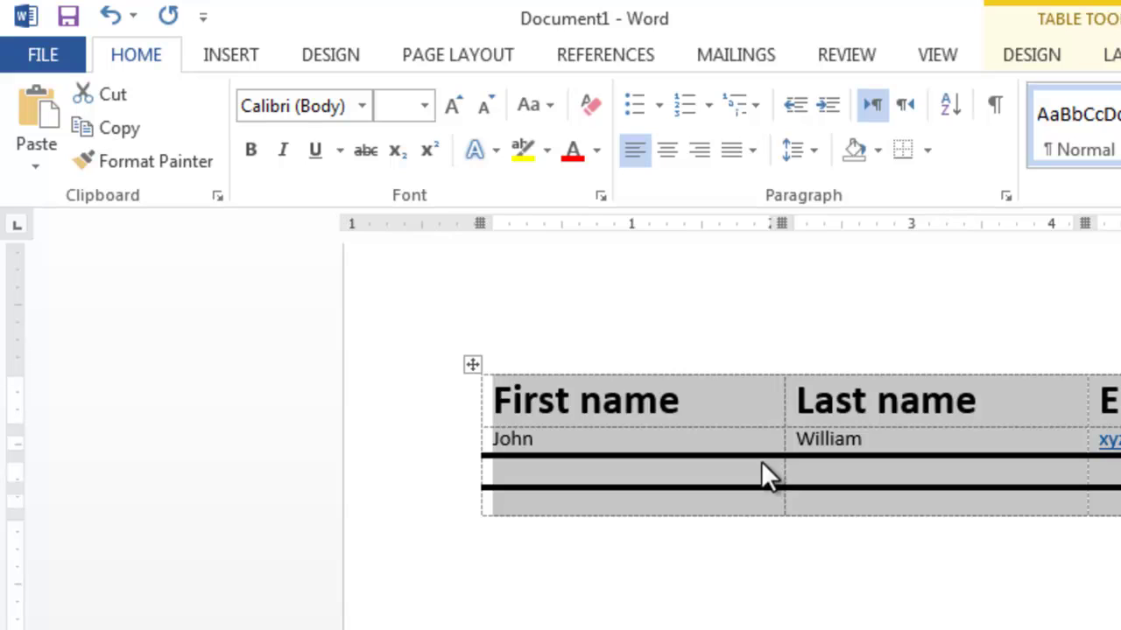
left_click(233, 54)
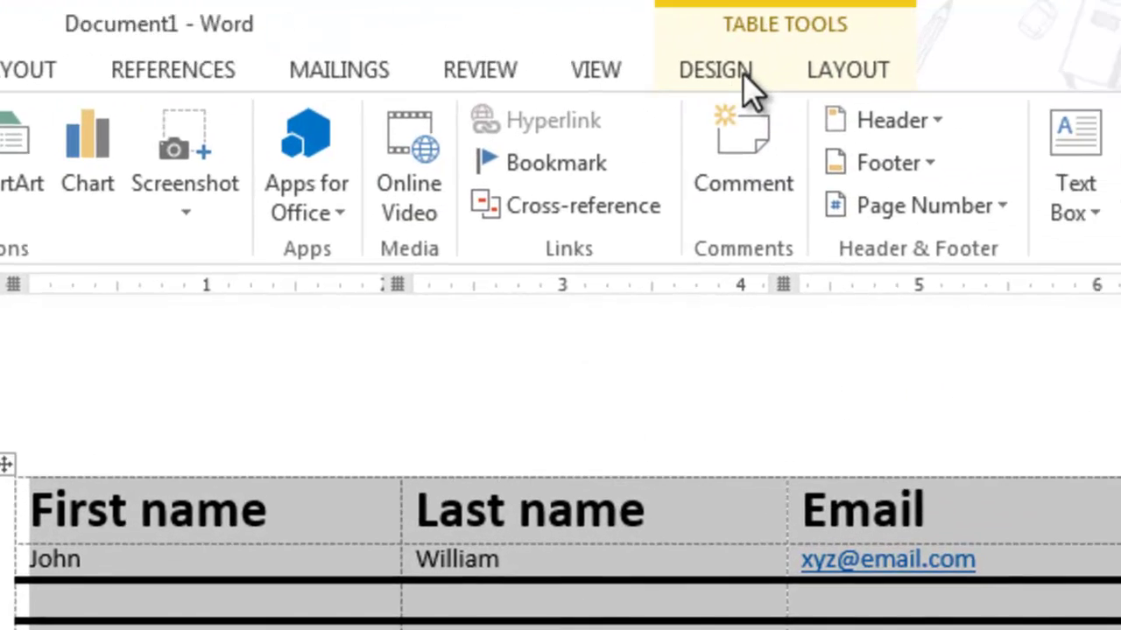
Switch the name table to the third, light plain grid style so the headers are no longer bold
left_click(742, 76)
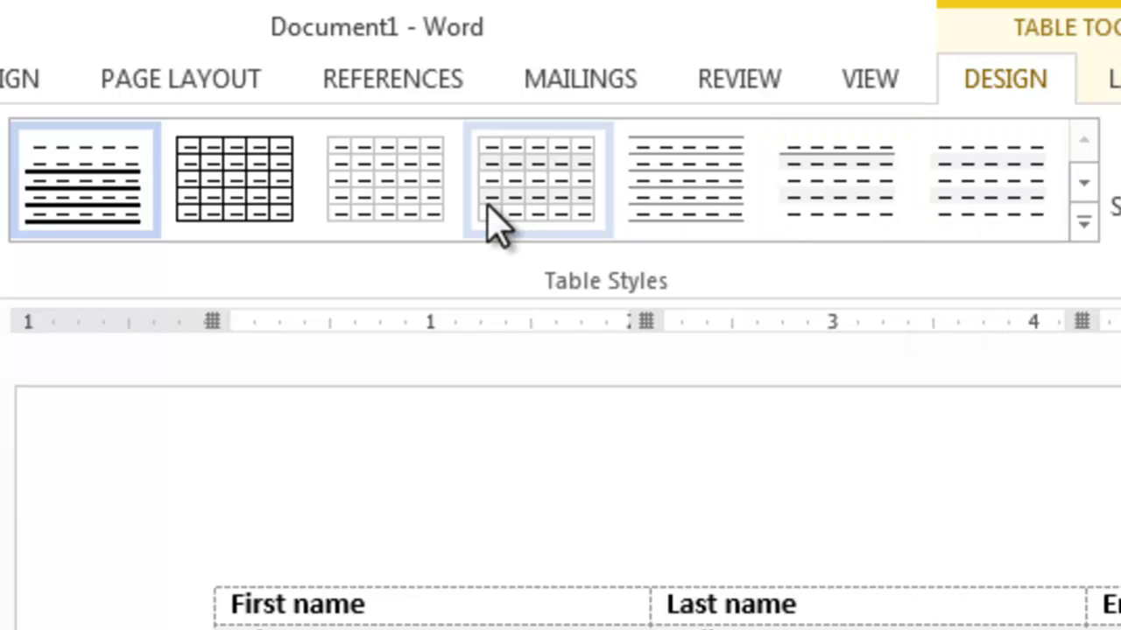
left_click(383, 175)
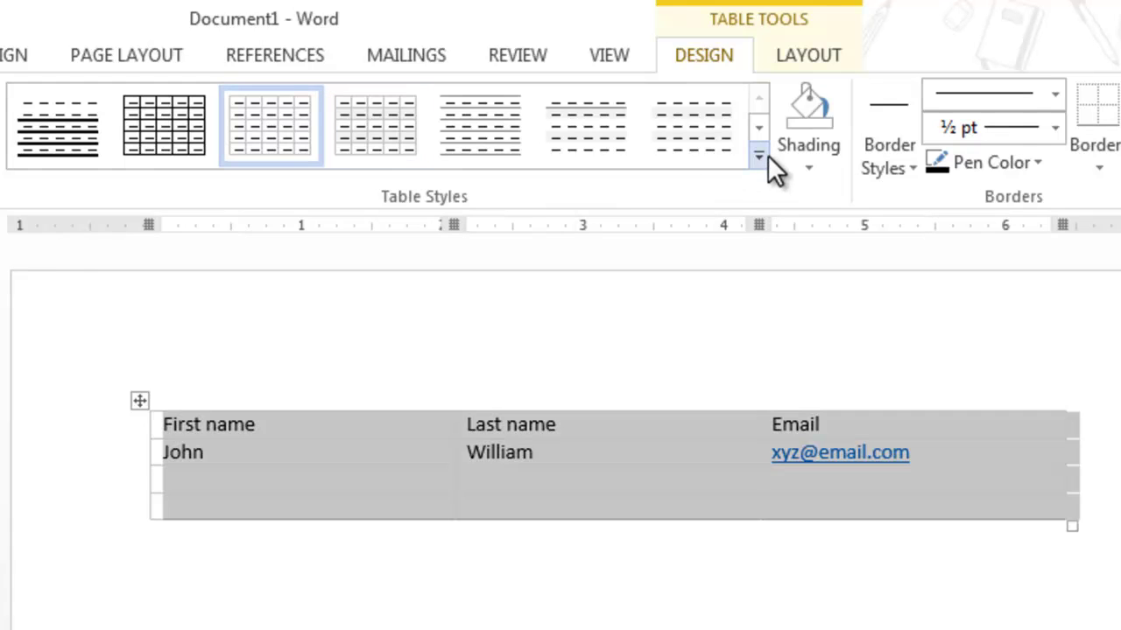
left_click(765, 156)
left_click(758, 102)
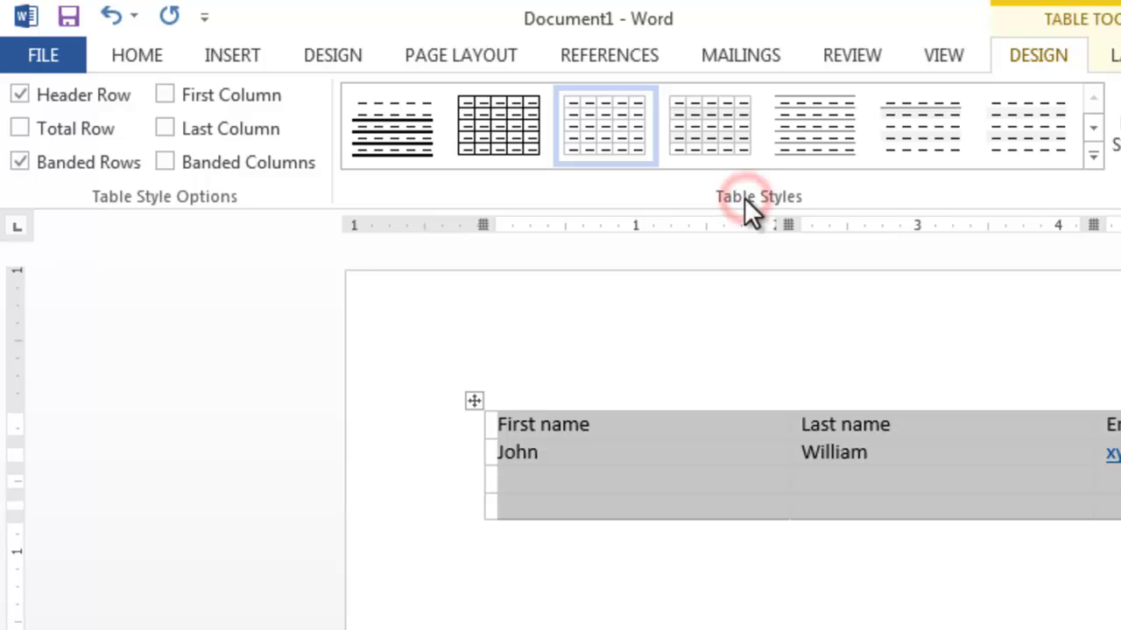
Open the table's Shading colour choices and dismiss them without picking a colour
left_click(388, 168)
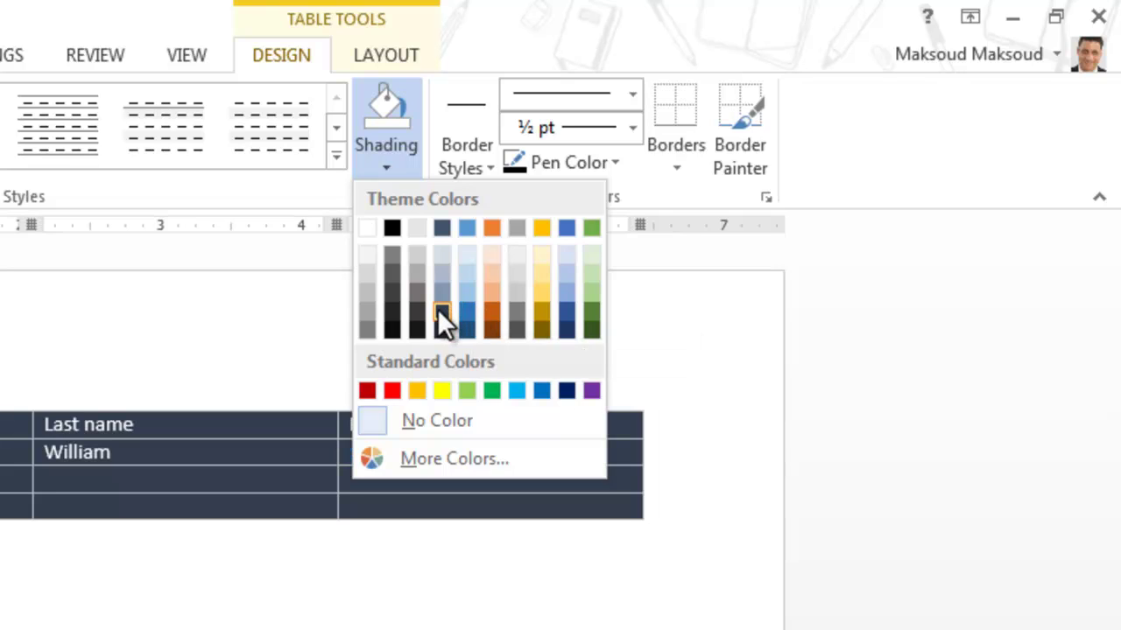
left_click(292, 304)
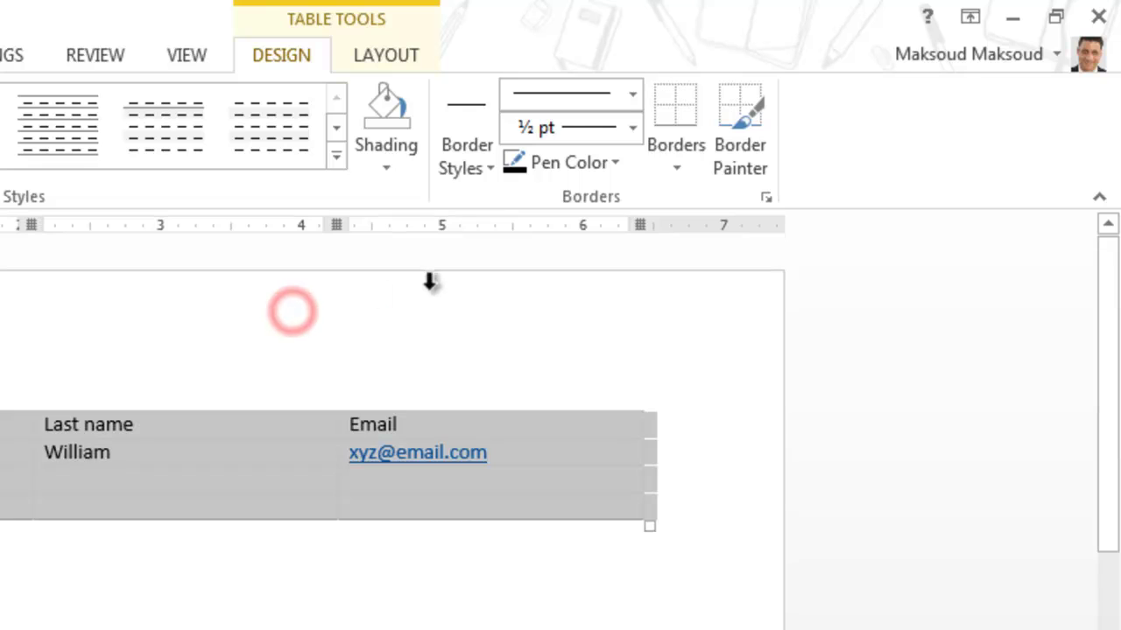
Paint orange double-line borders above and below the First name, Last name and Email header cells
left_click(469, 171)
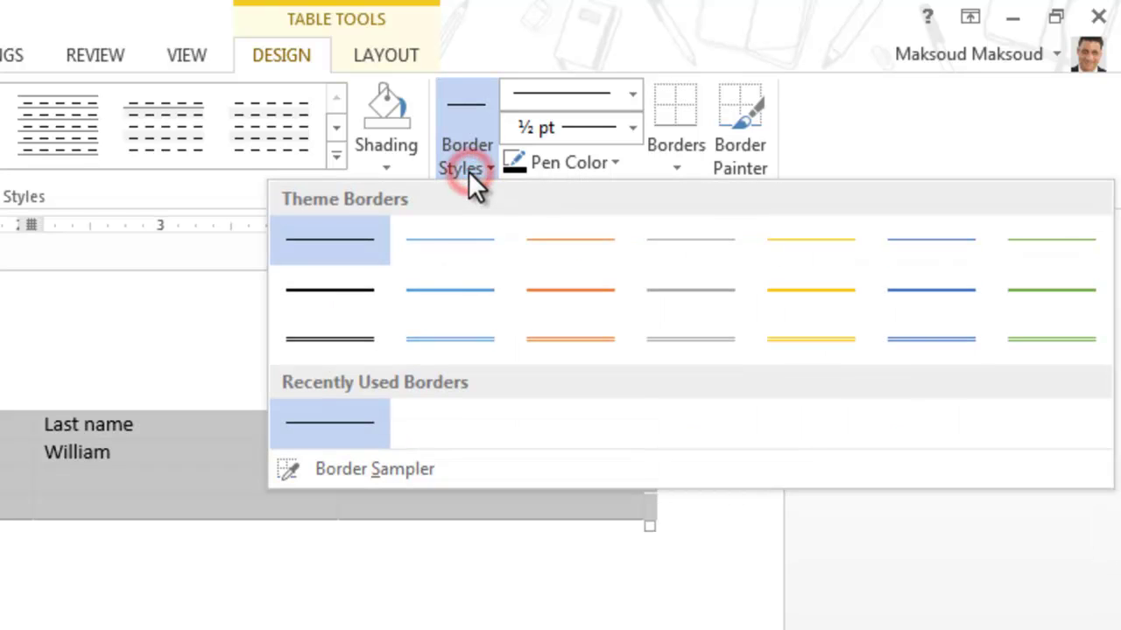
left_click(587, 345)
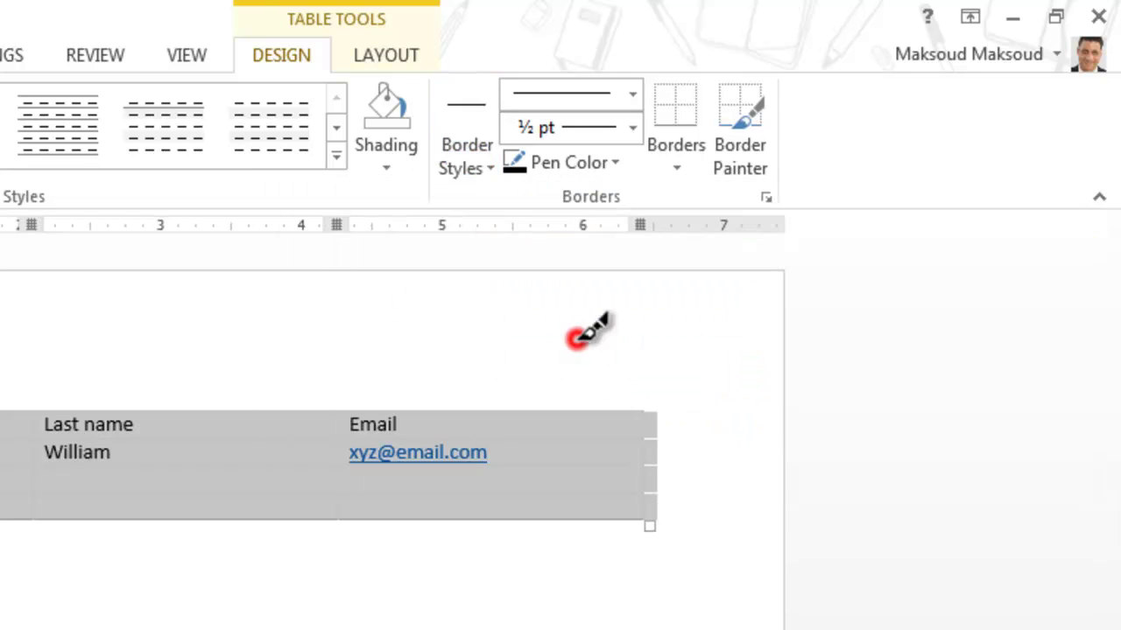
left_click(463, 411)
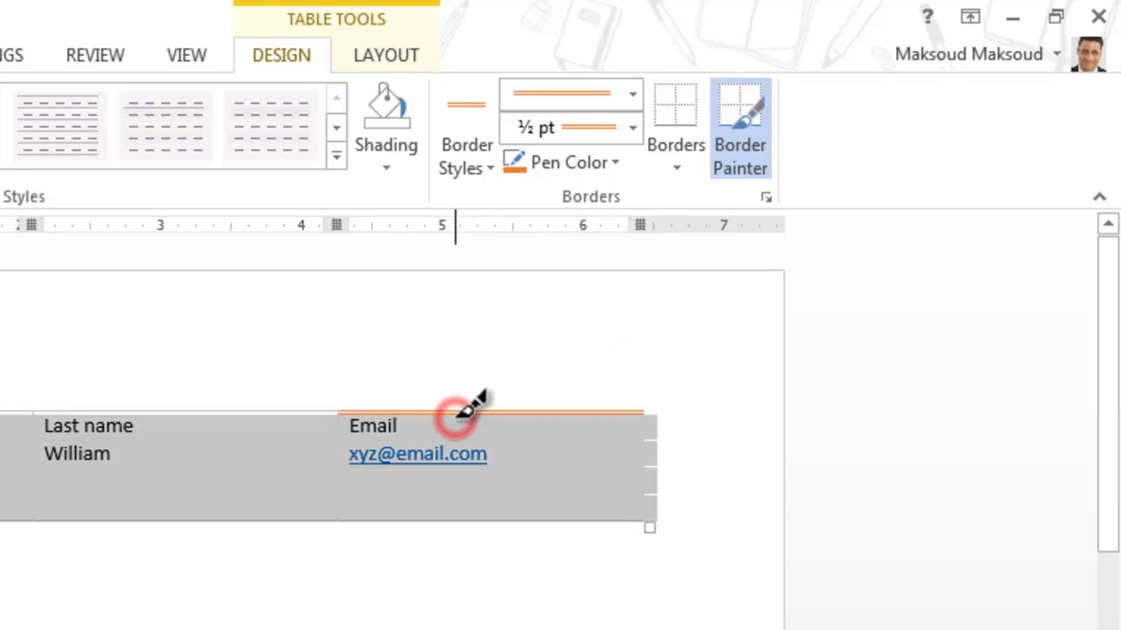
left_click(301, 411)
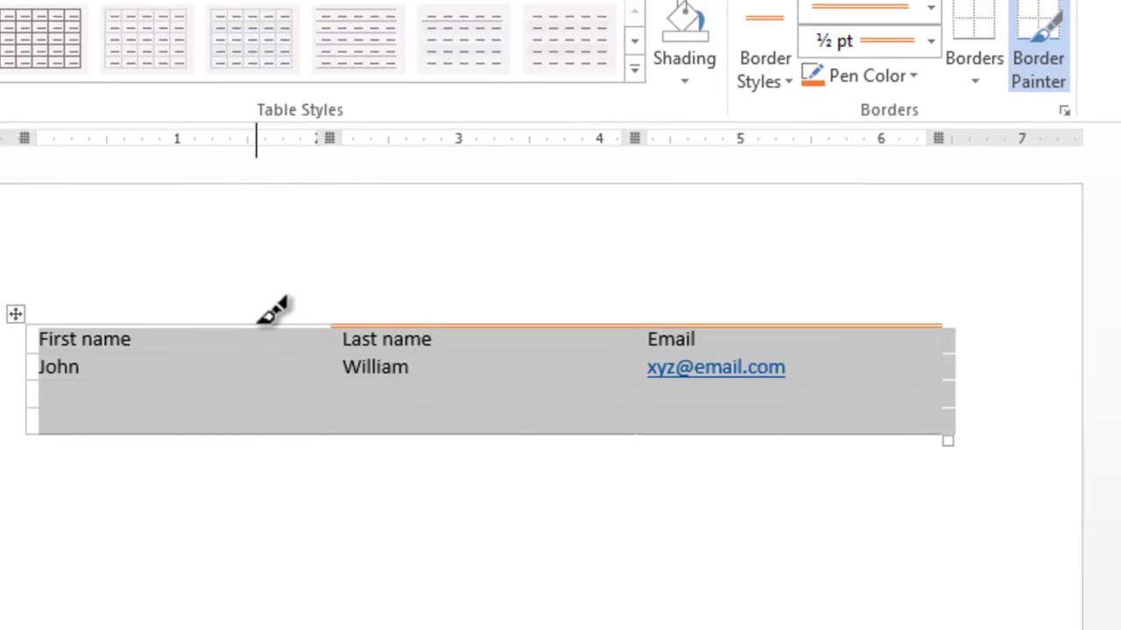
left_click(0, 410)
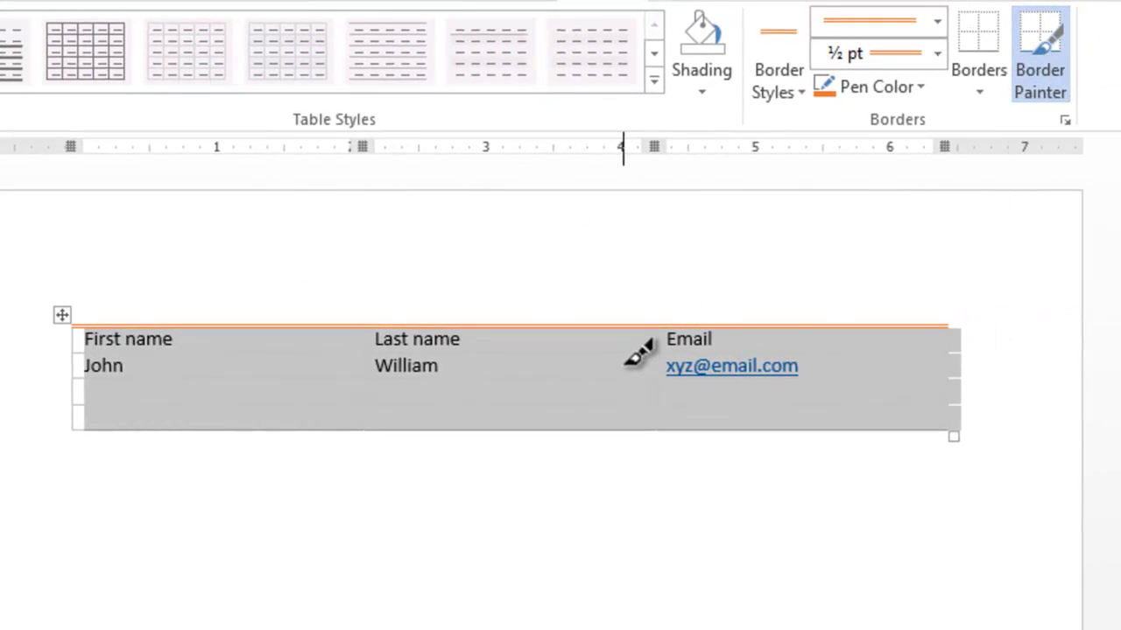
left_click(623, 352)
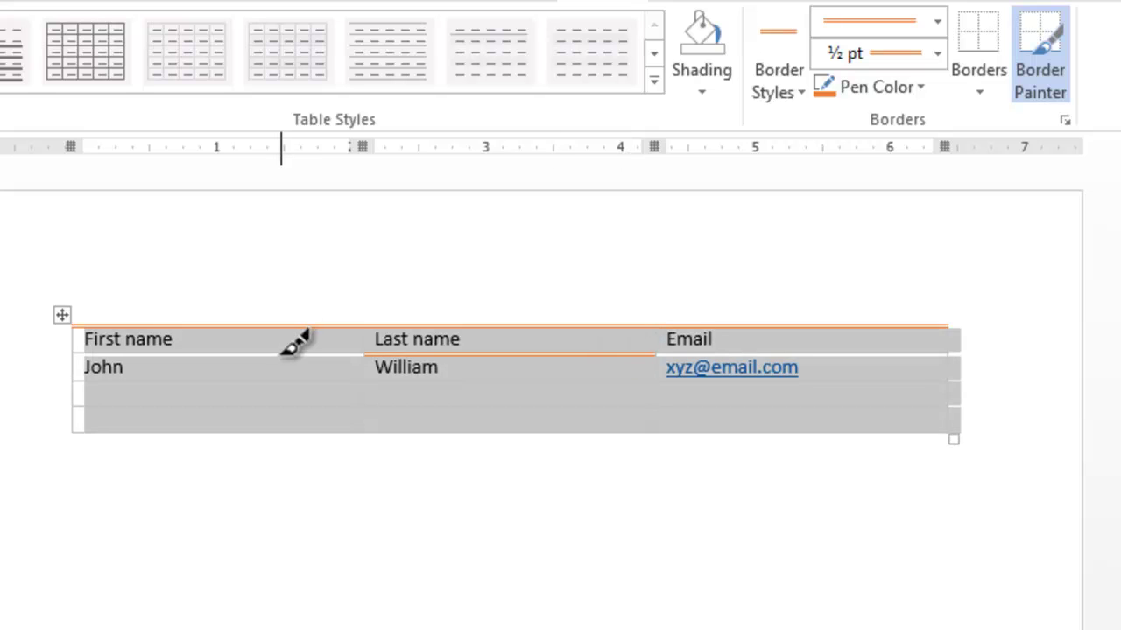
left_click(278, 353)
Paint blue 1½ pt borders around the Email header and e-mail address cells
left_click(774, 83)
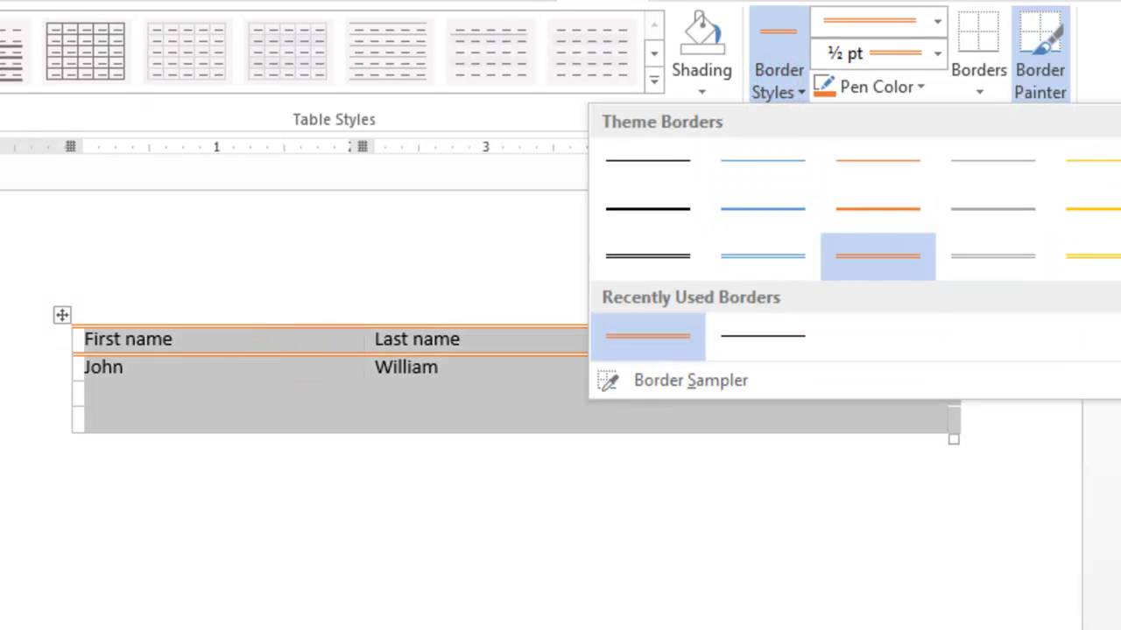
left_click(971, 222)
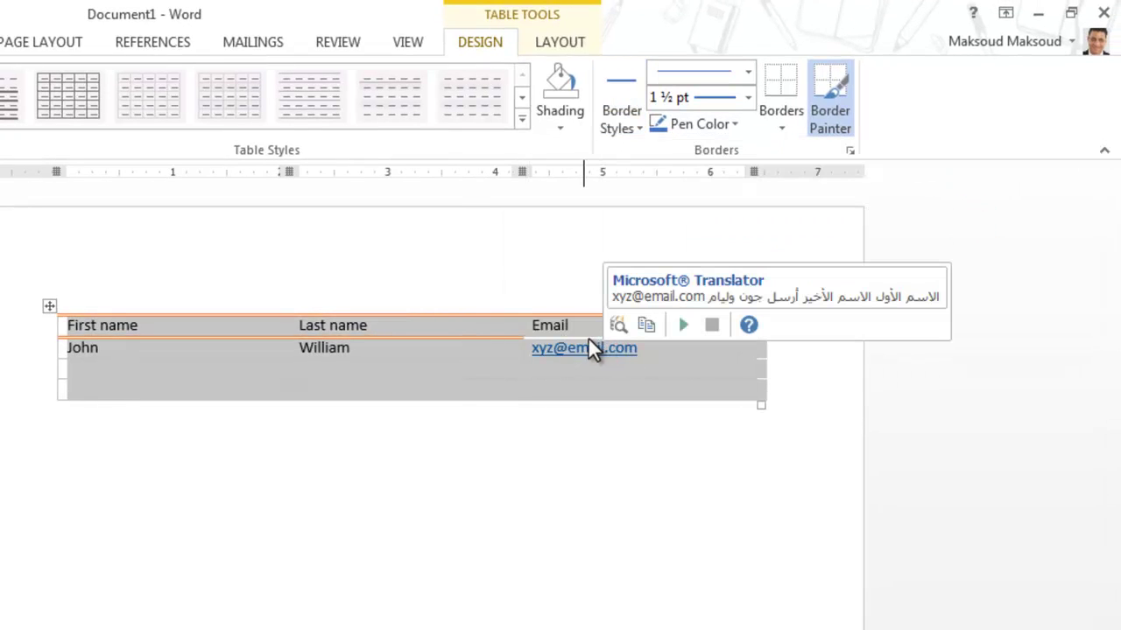
left_click(732, 337)
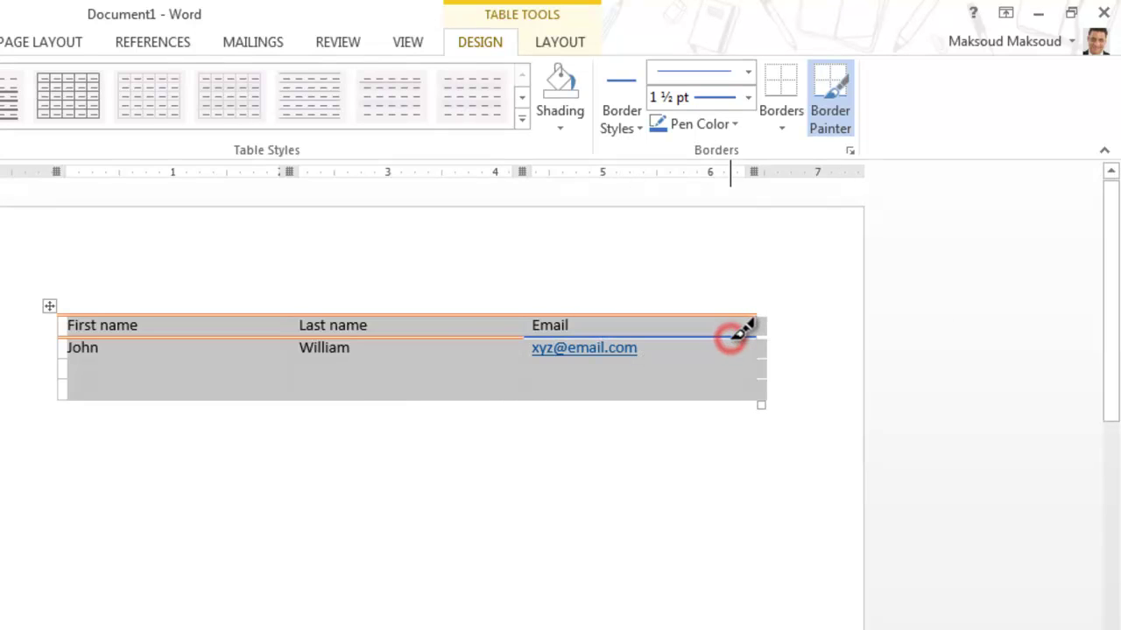
left_click(726, 358)
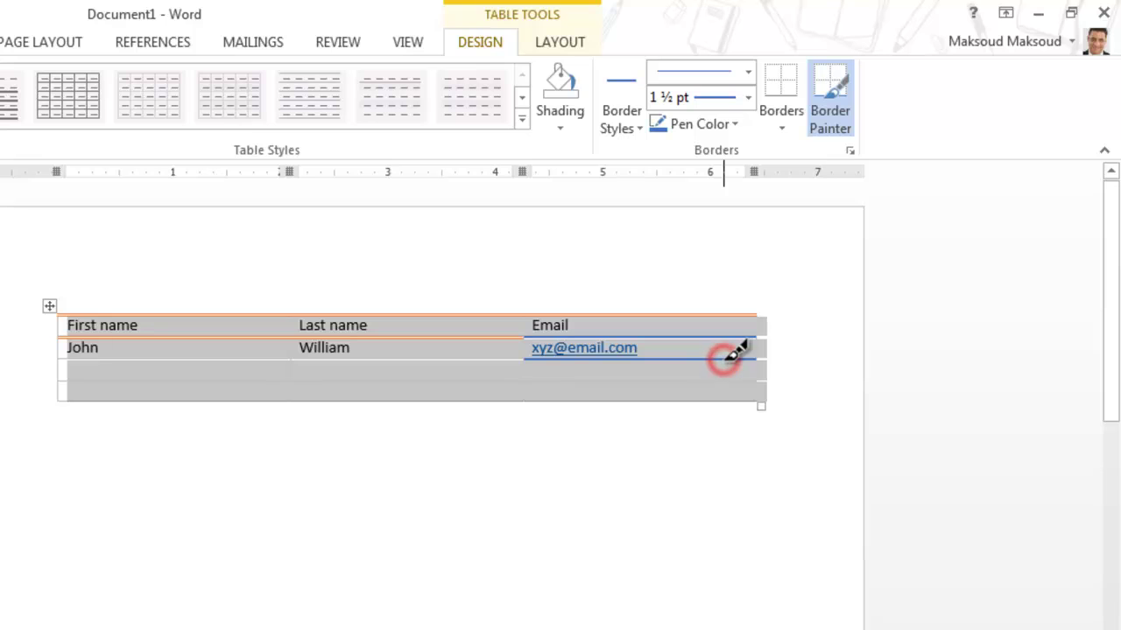
left_click(724, 382)
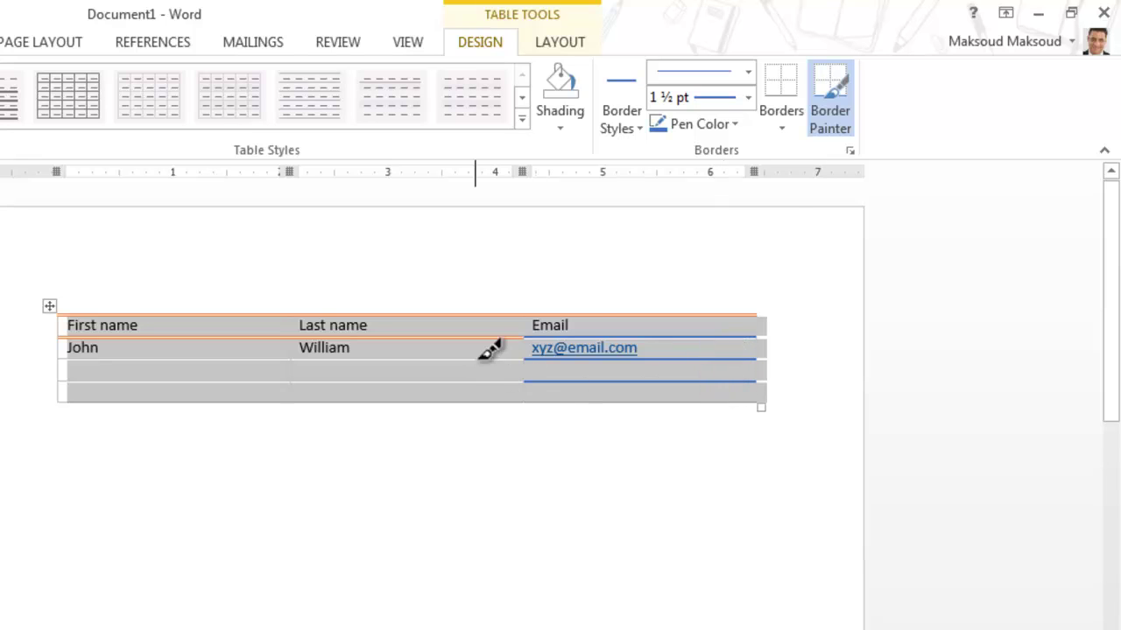
left_click(524, 348)
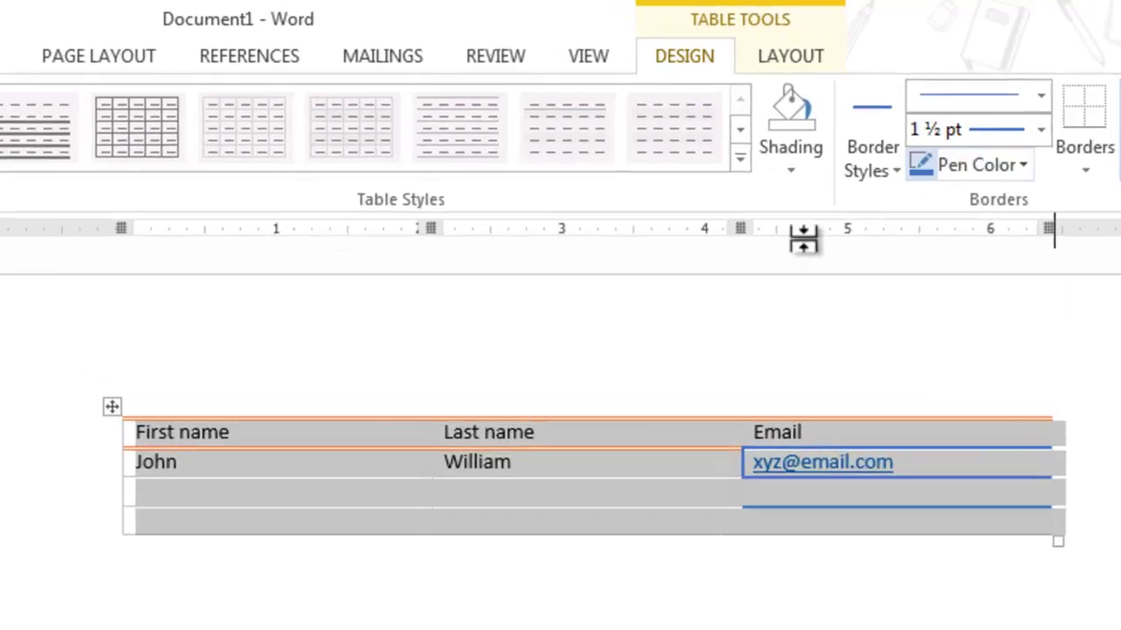
Turn off Border Painter and apply the gold banded grid style with a solid header row
left_click(740, 157)
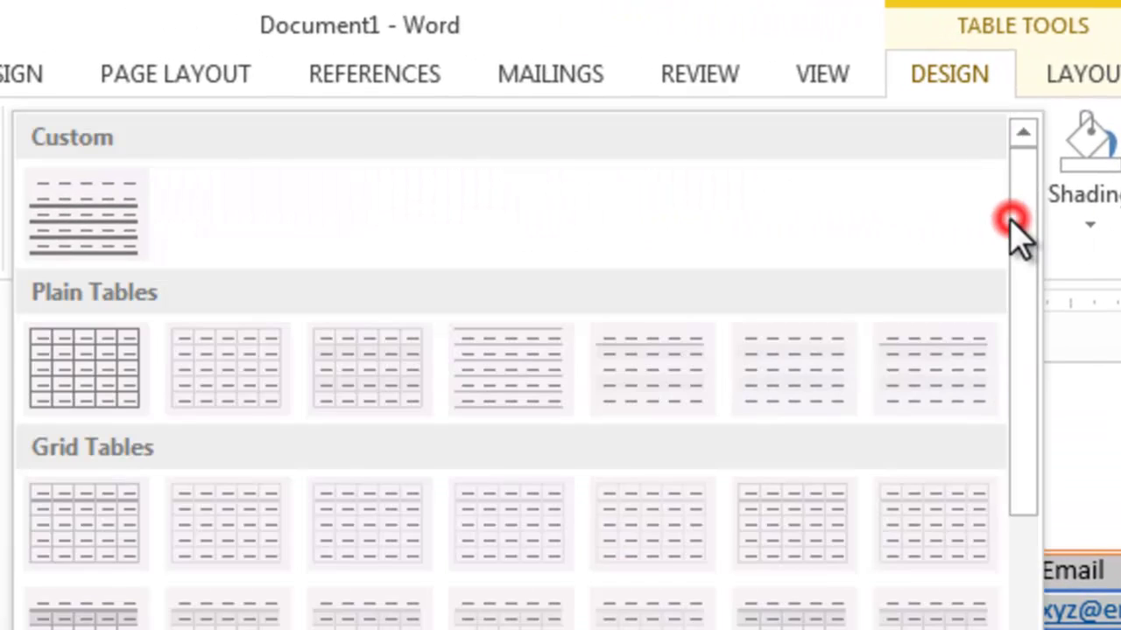
left_click_drag(1015, 232, 1043, 626)
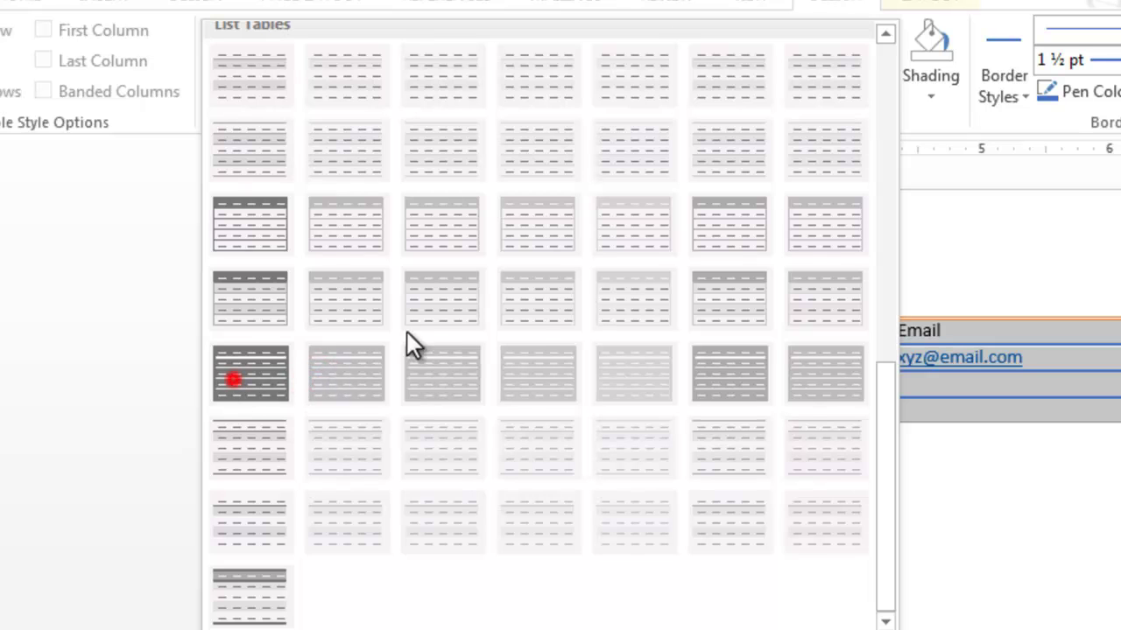
left_click(1017, 211)
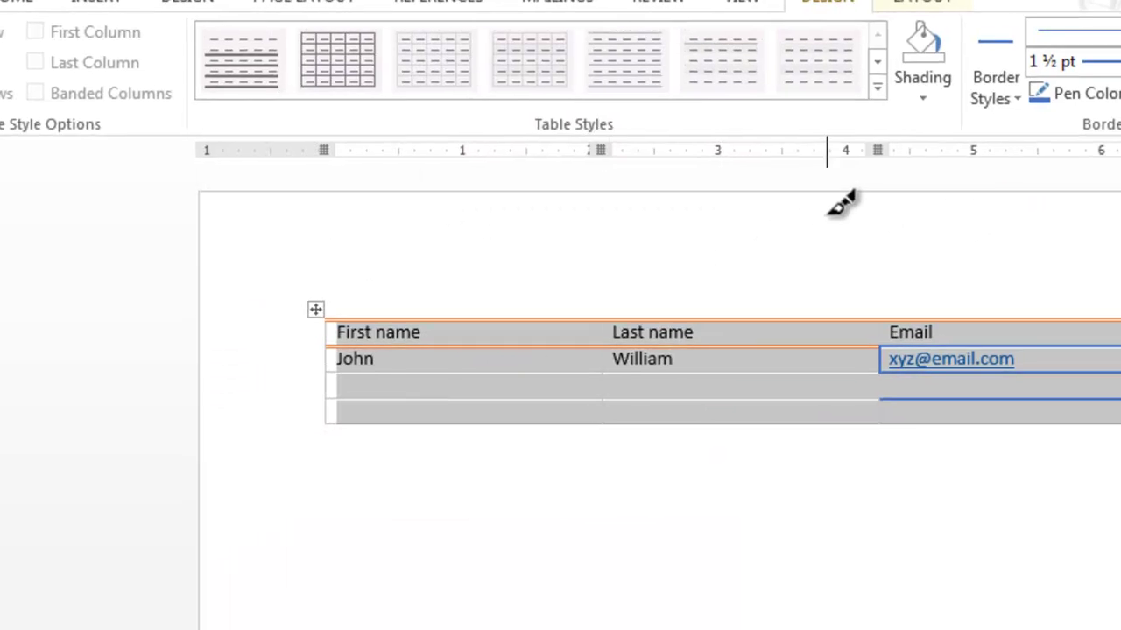
left_click(1021, 105)
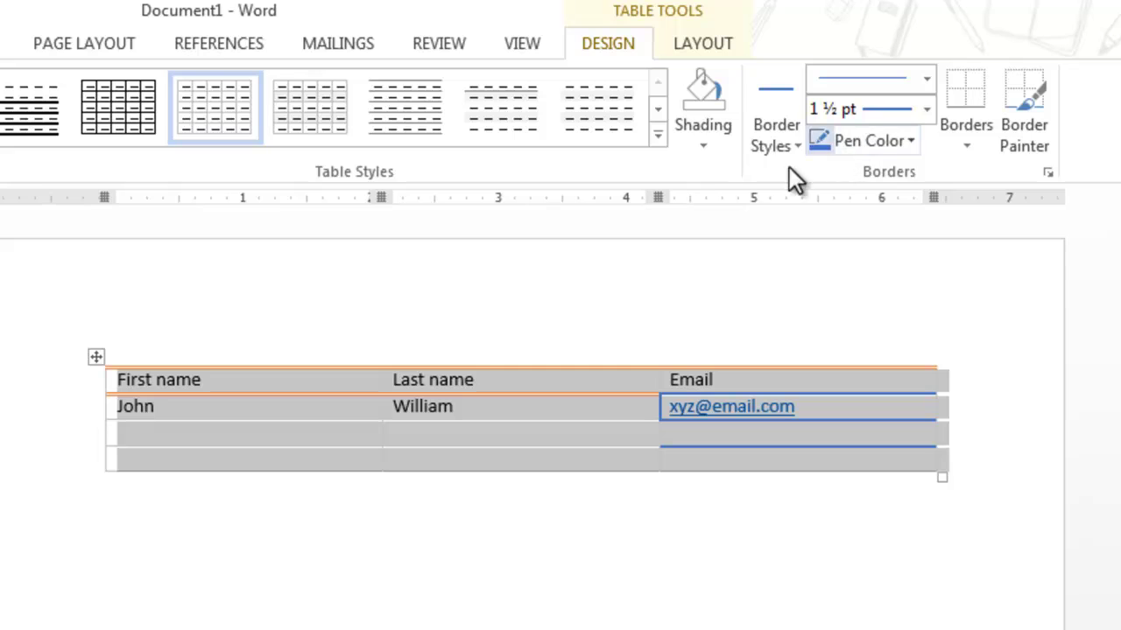
left_click(655, 135)
left_click(416, 544)
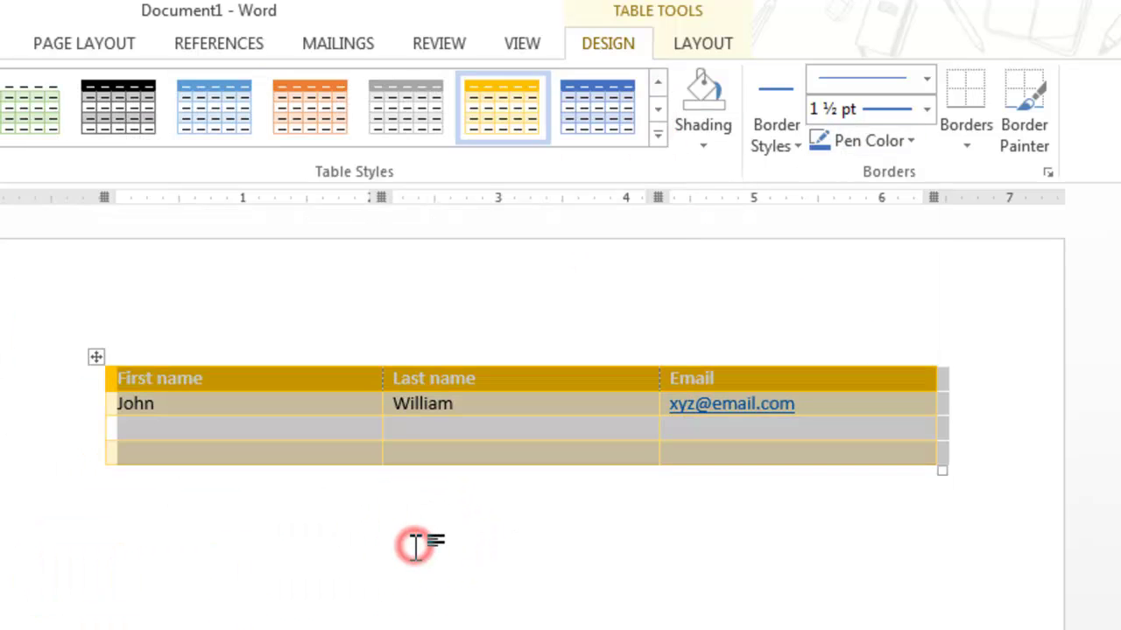
left_click(517, 605)
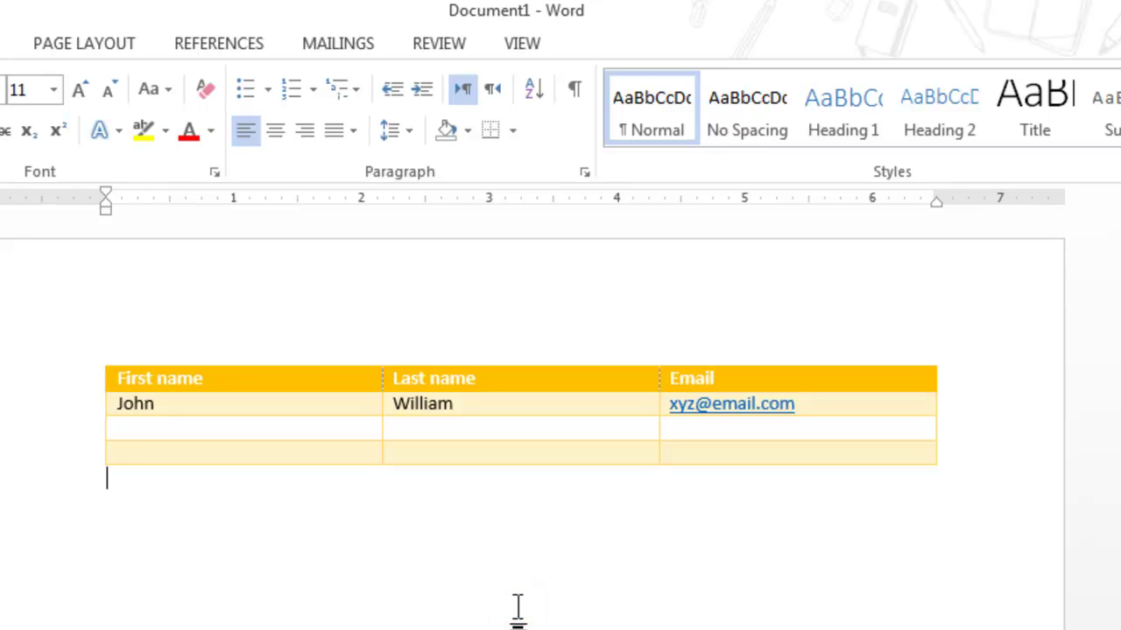
left_click(283, 436)
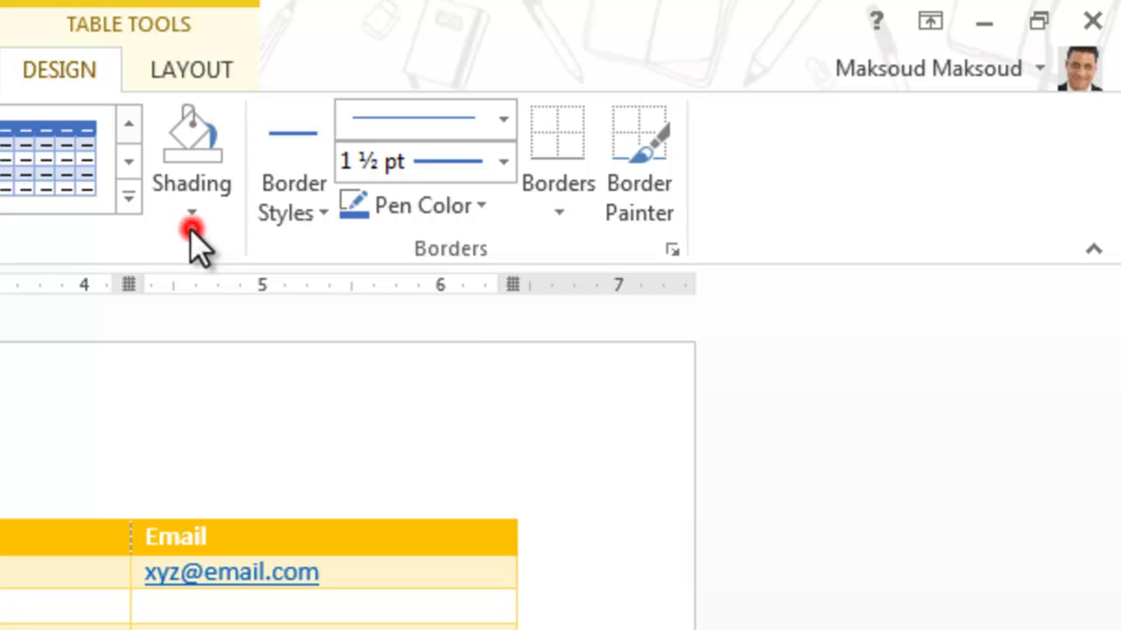
Set the border pen weight to 6 pt, leaving cell shading unchanged
left_click(1036, 151)
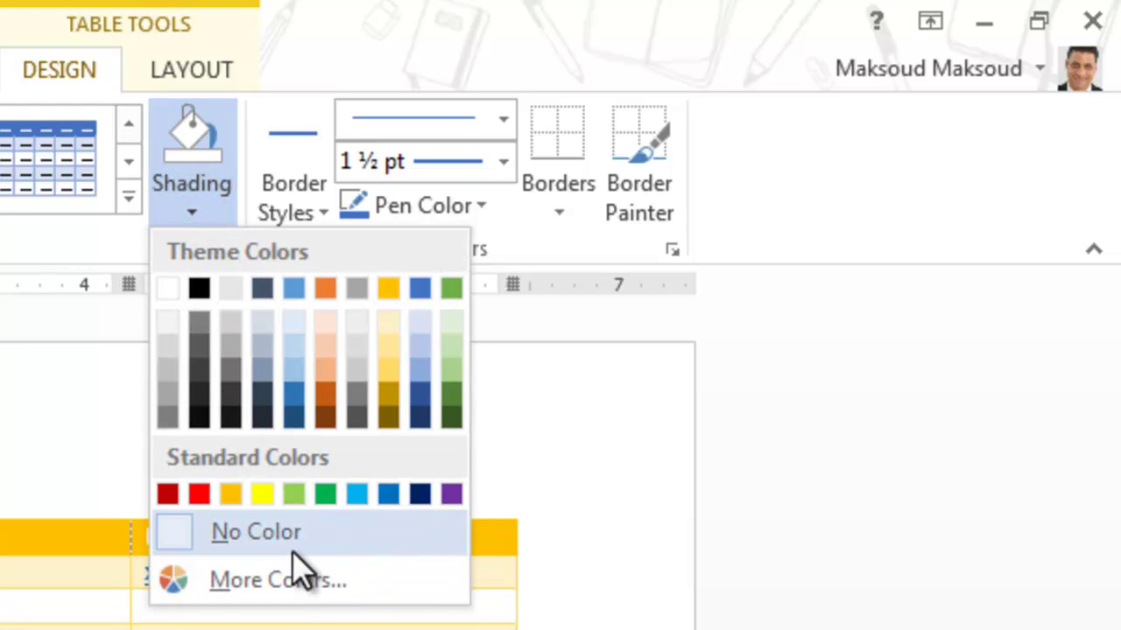
left_click(60, 252)
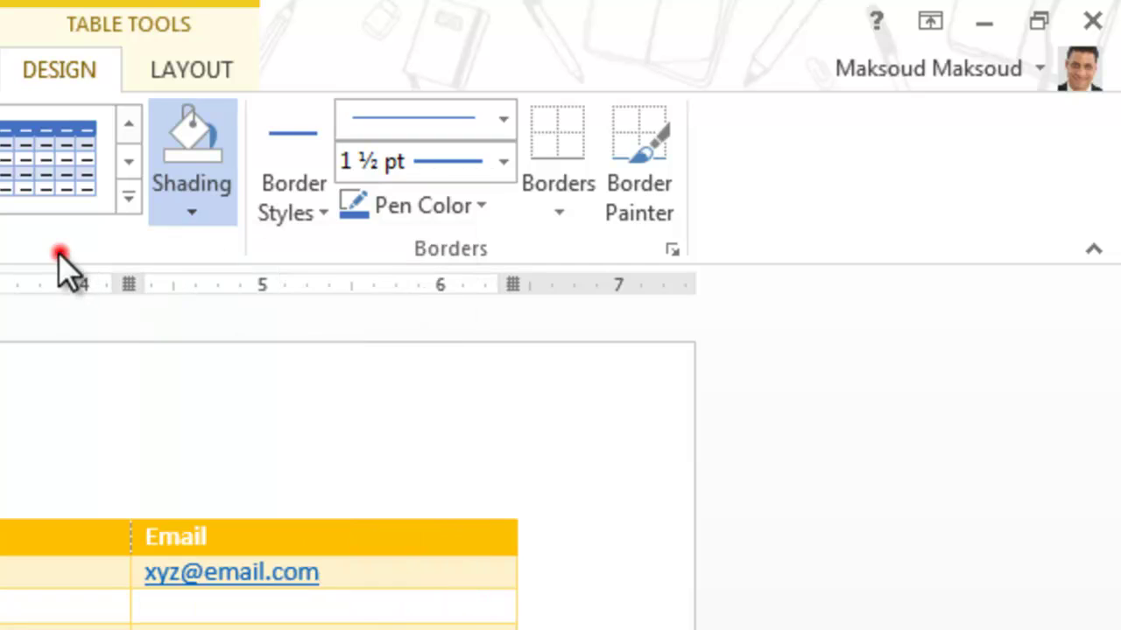
left_click(503, 162)
left_click(490, 597)
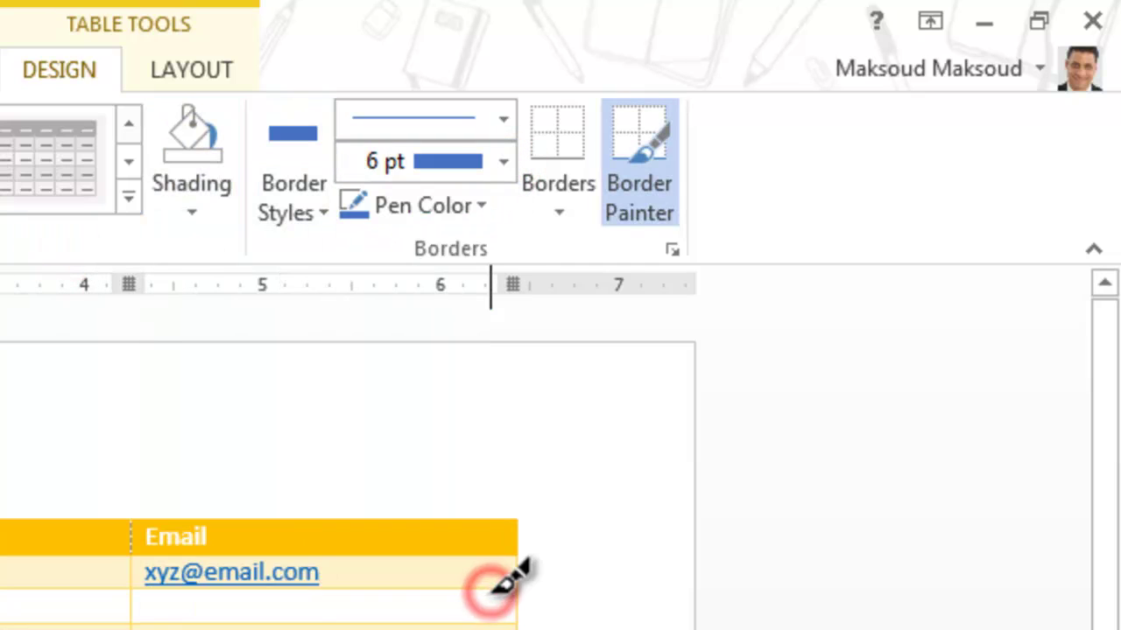
Paint thick 6 pt blue borders above and below the Email header, then stop Border Painter
left_click(470, 523)
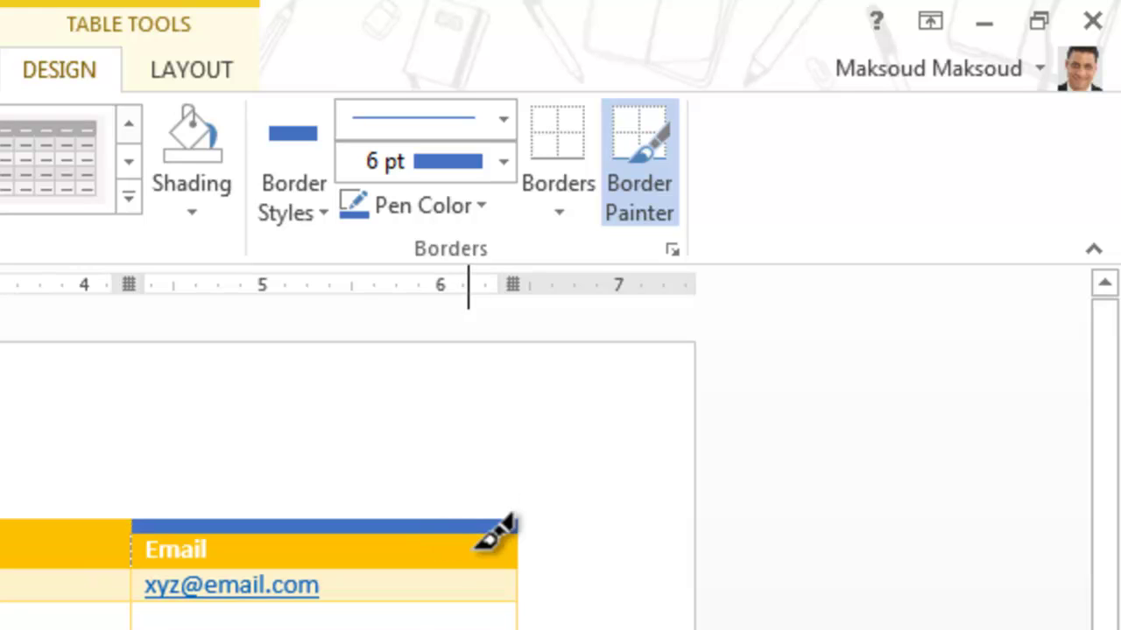
left_click(471, 574)
left_click(481, 610)
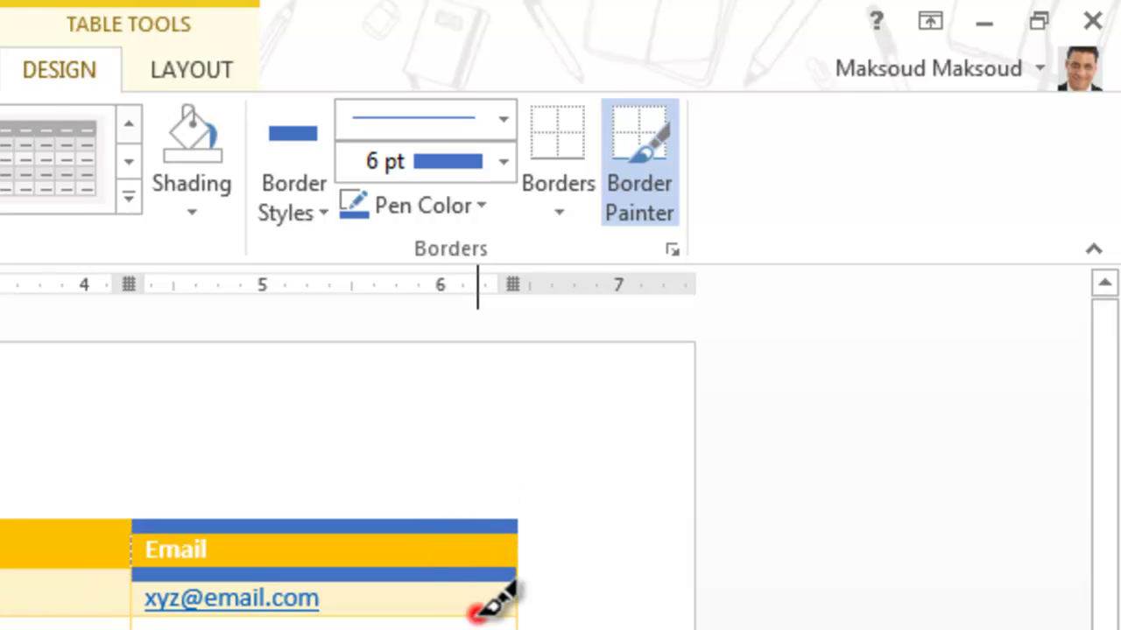
left_click(472, 617)
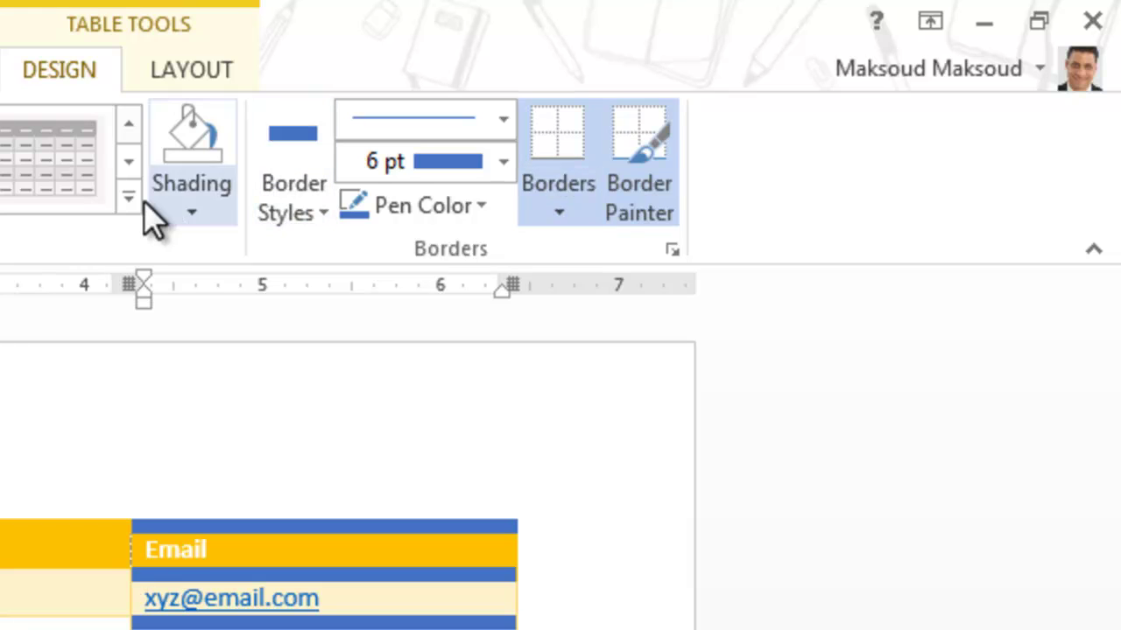
left_click(637, 164)
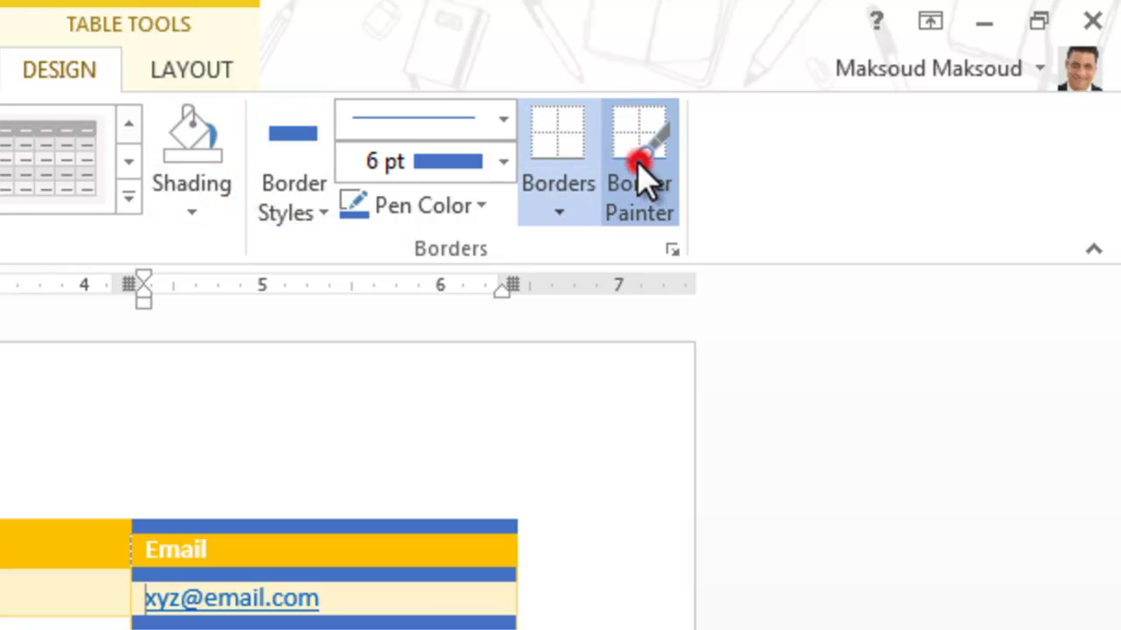
left_click(566, 157)
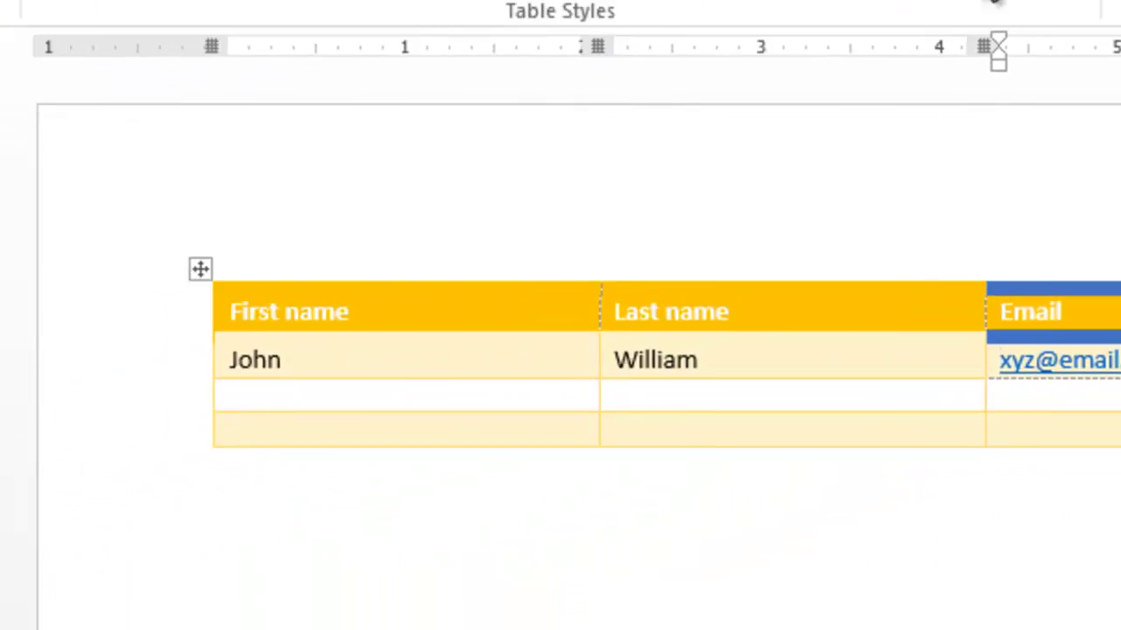
Apply the second Plain Tables style, leaving only light grey grid lines on the table
left_click(128, 197)
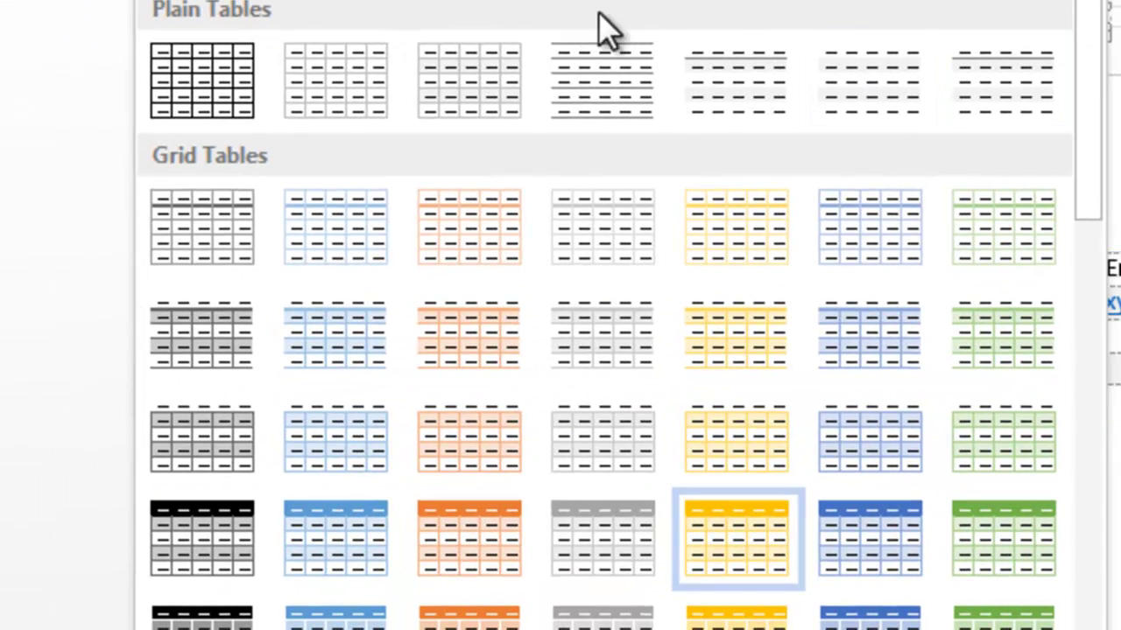
left_click(364, 80)
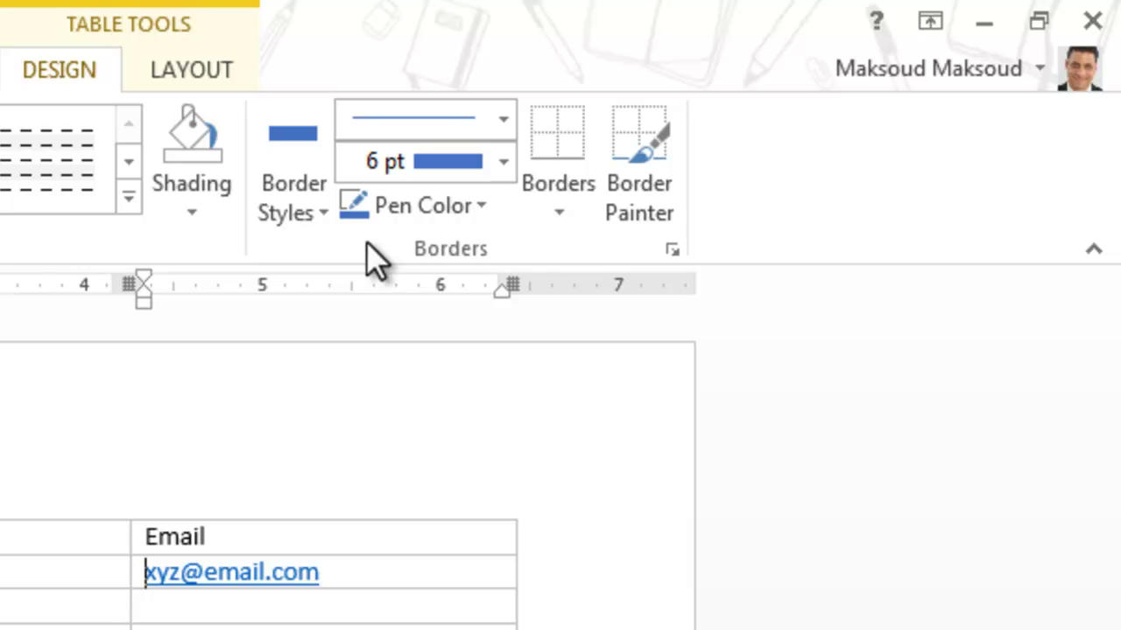
left_click(671, 250)
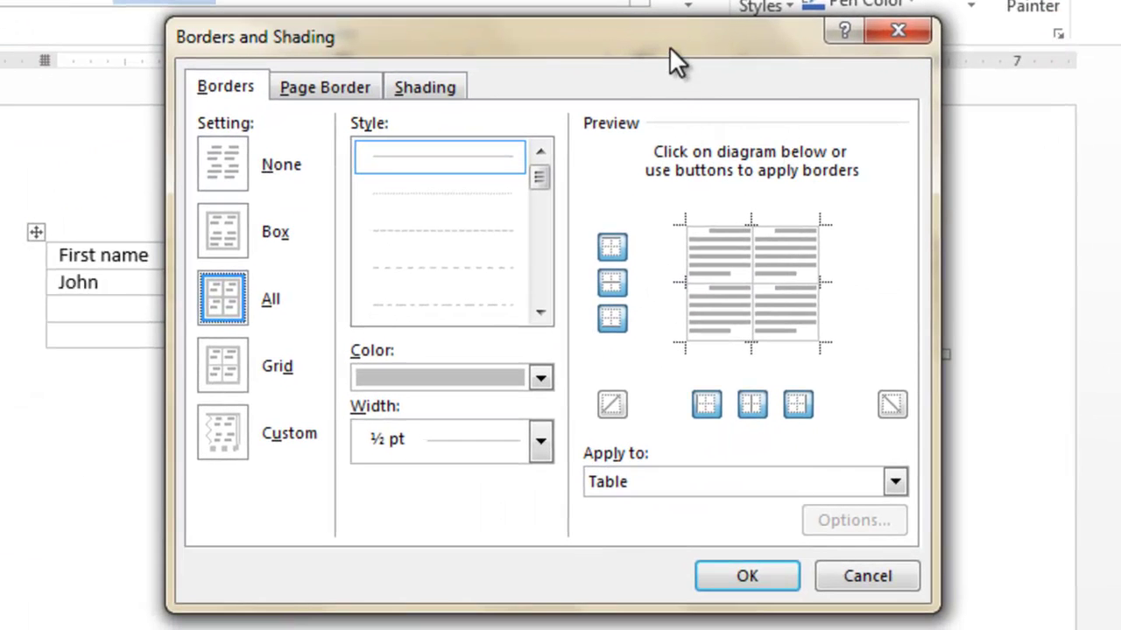
left_click_drag(669, 46, 667, 16)
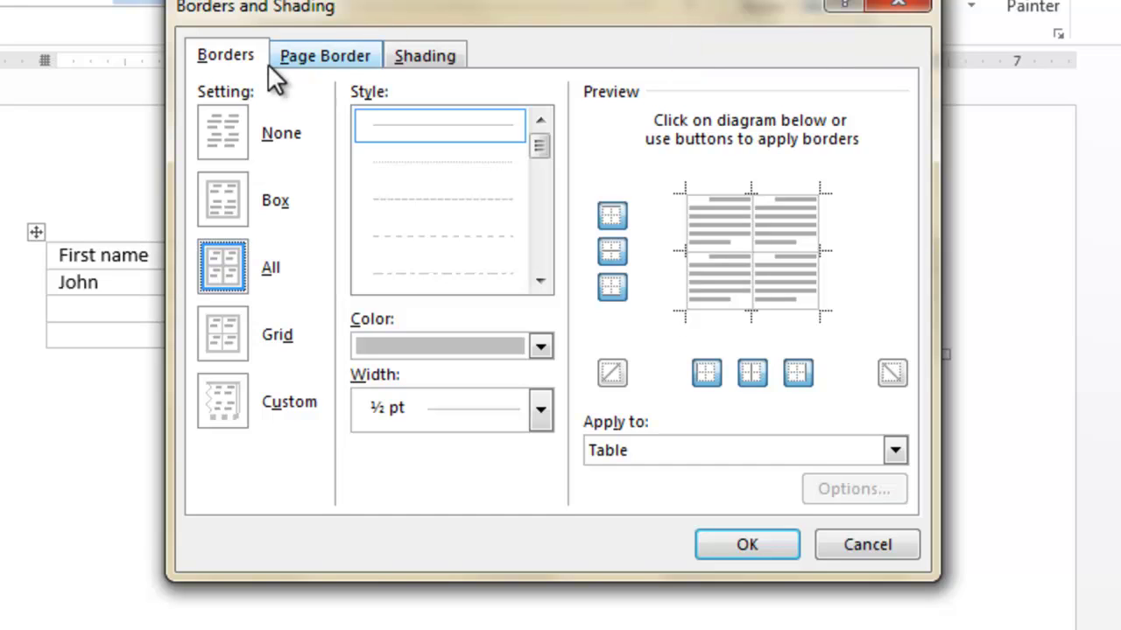
left_click(306, 58)
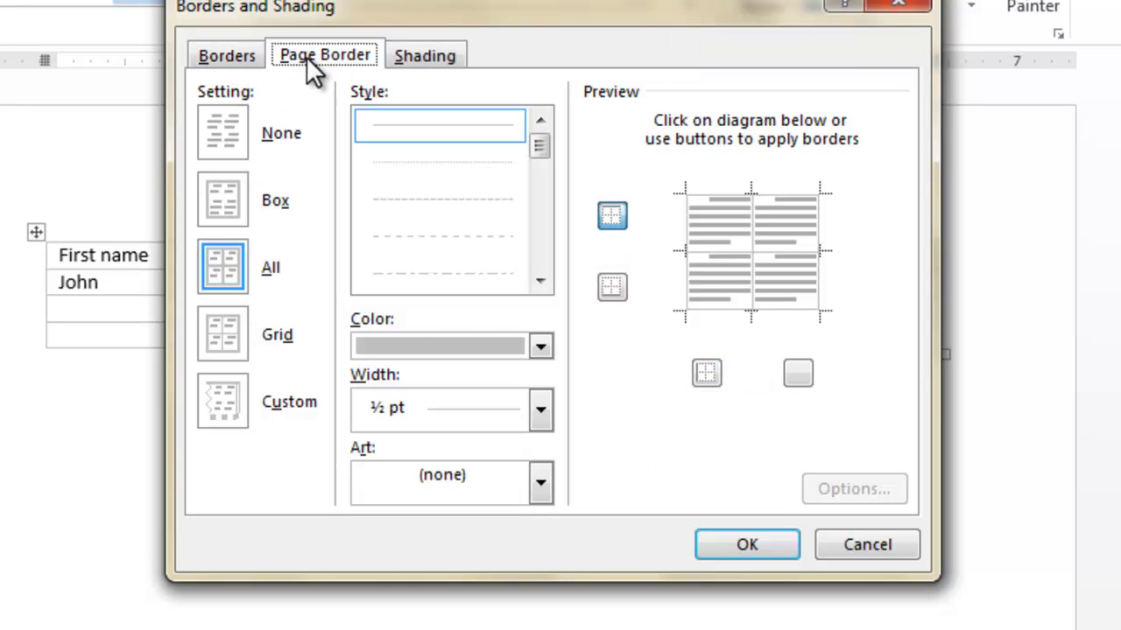
left_click(396, 54)
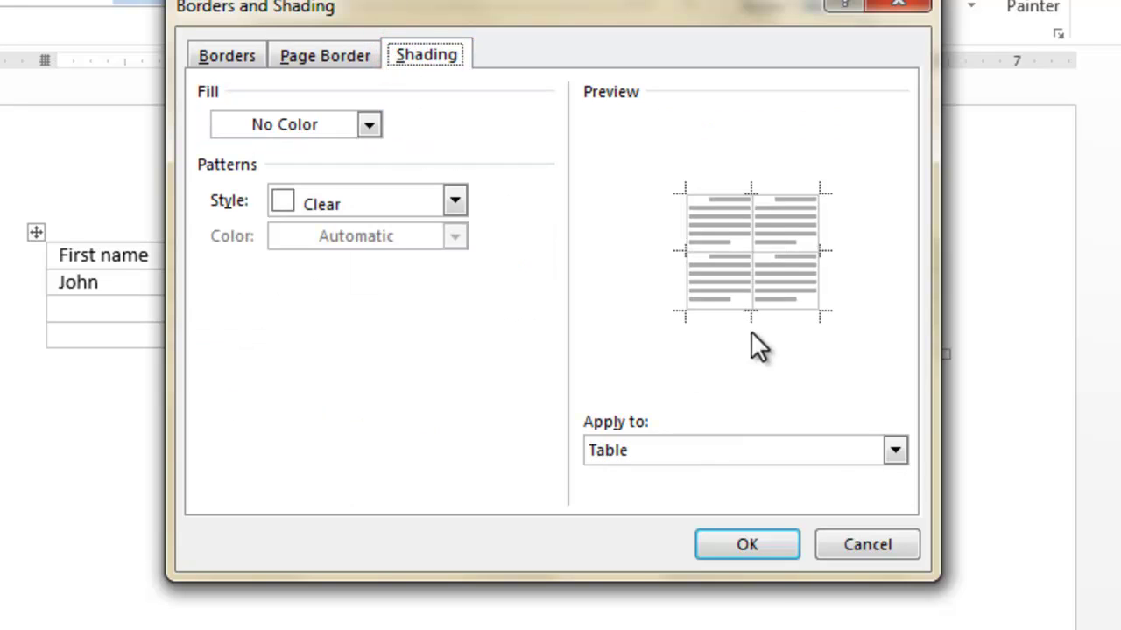
left_click(857, 541)
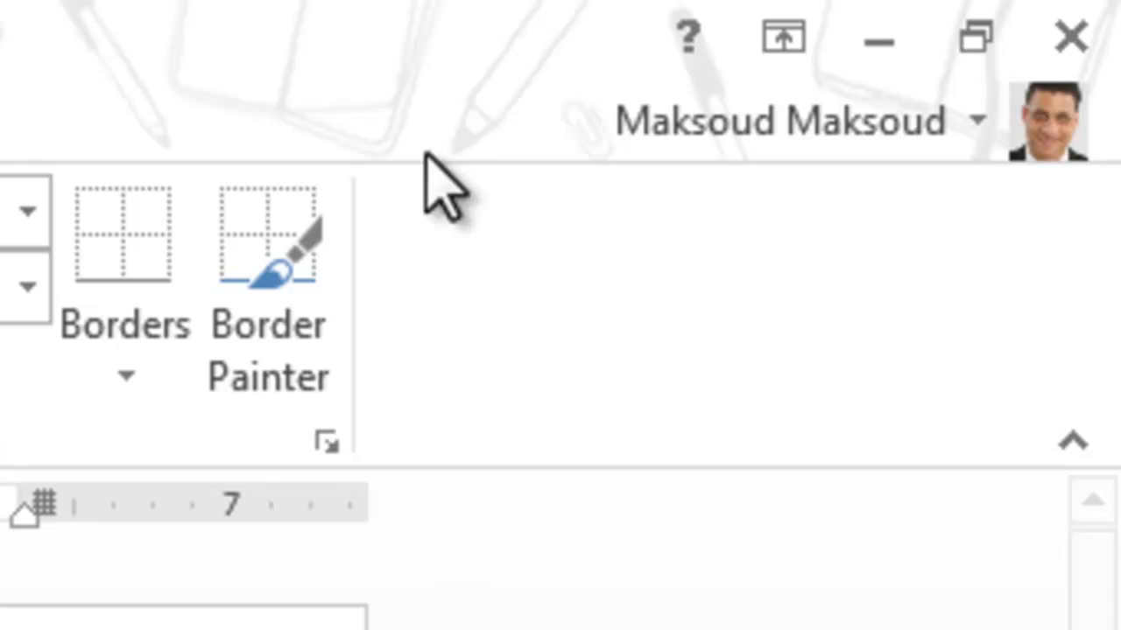
left_click(686, 34)
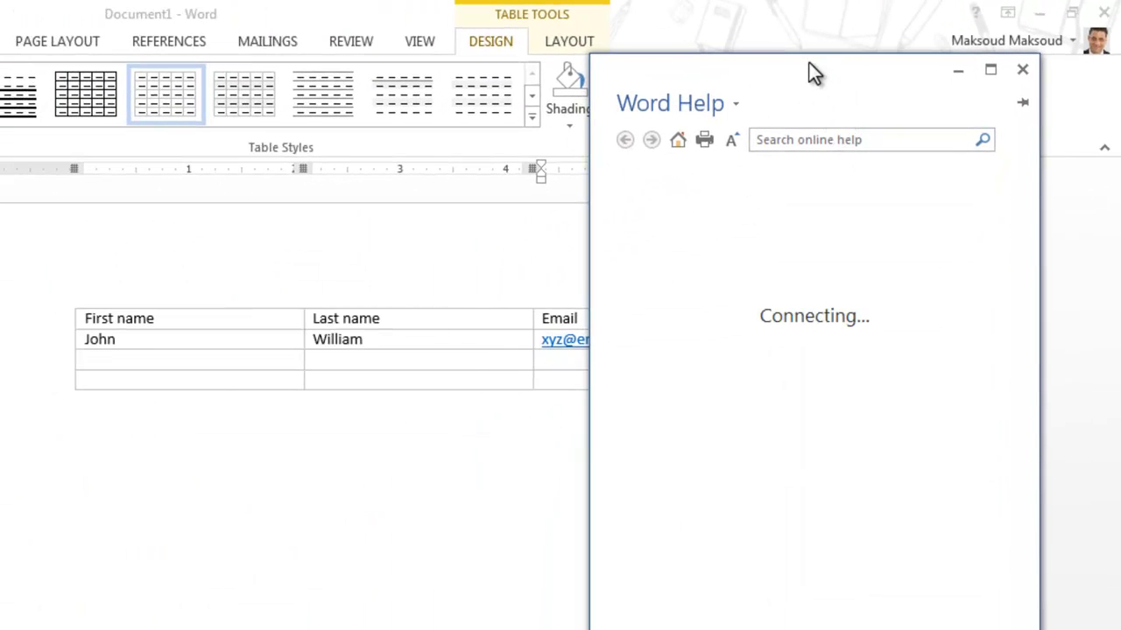
left_click_drag(809, 70, 438, 197)
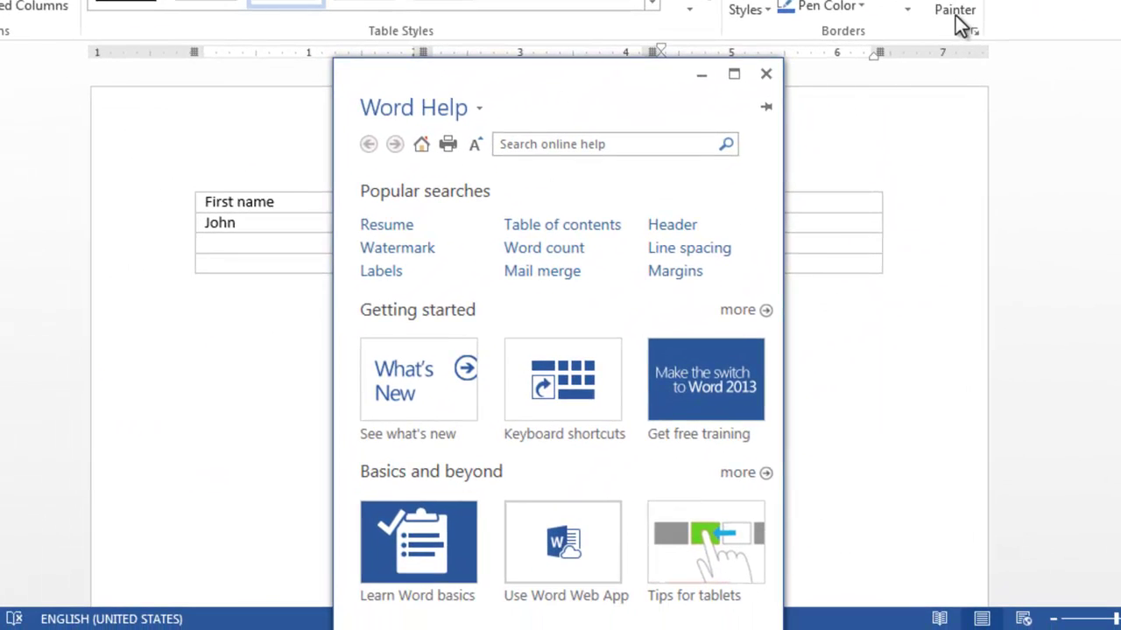
left_click(658, 146)
type("Border Painter")
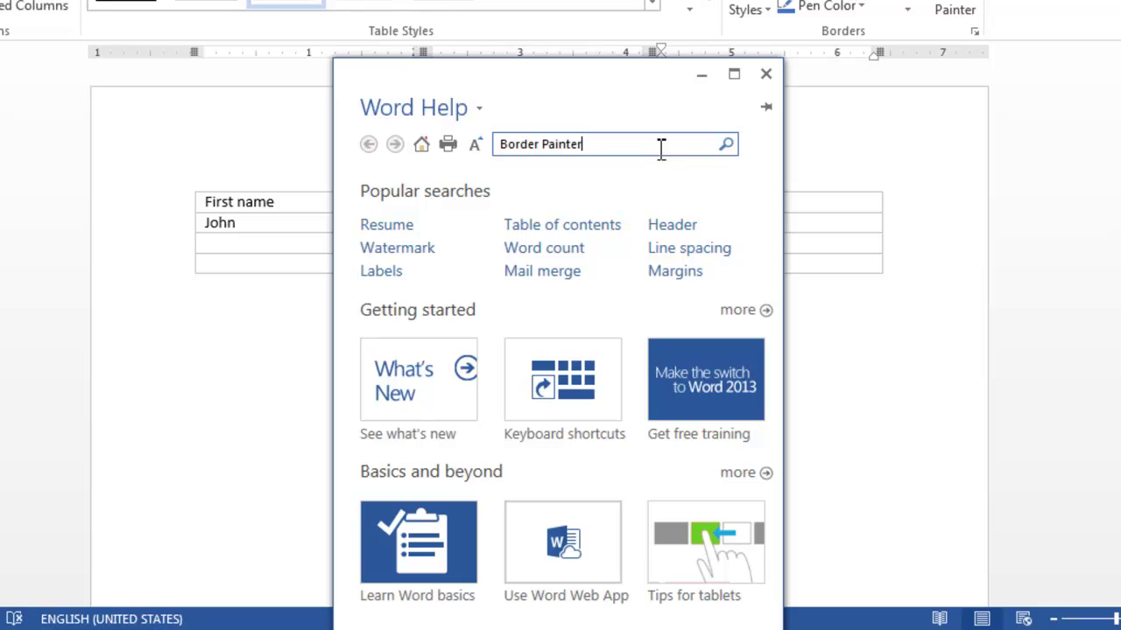
key("Return")
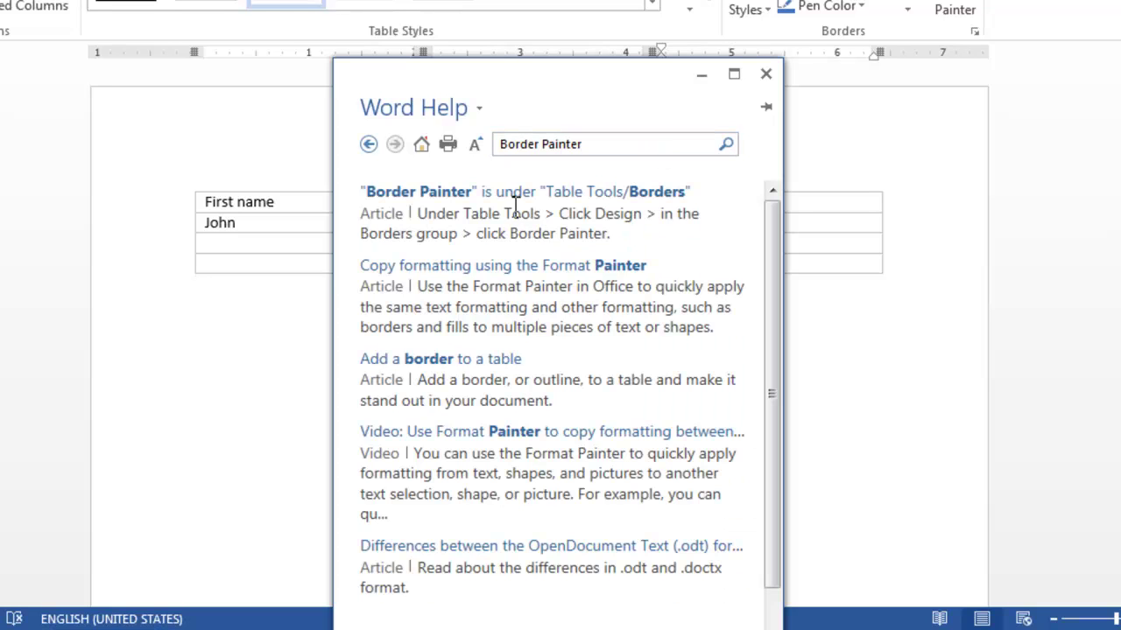
left_click(429, 196)
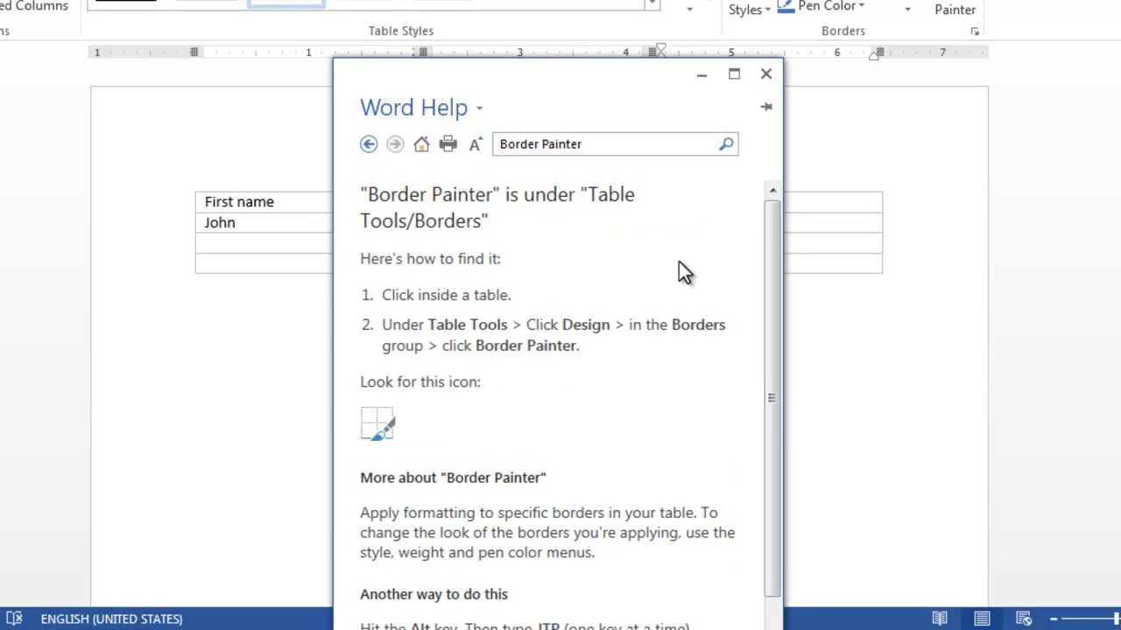
left_click_drag(771, 214, 780, 336)
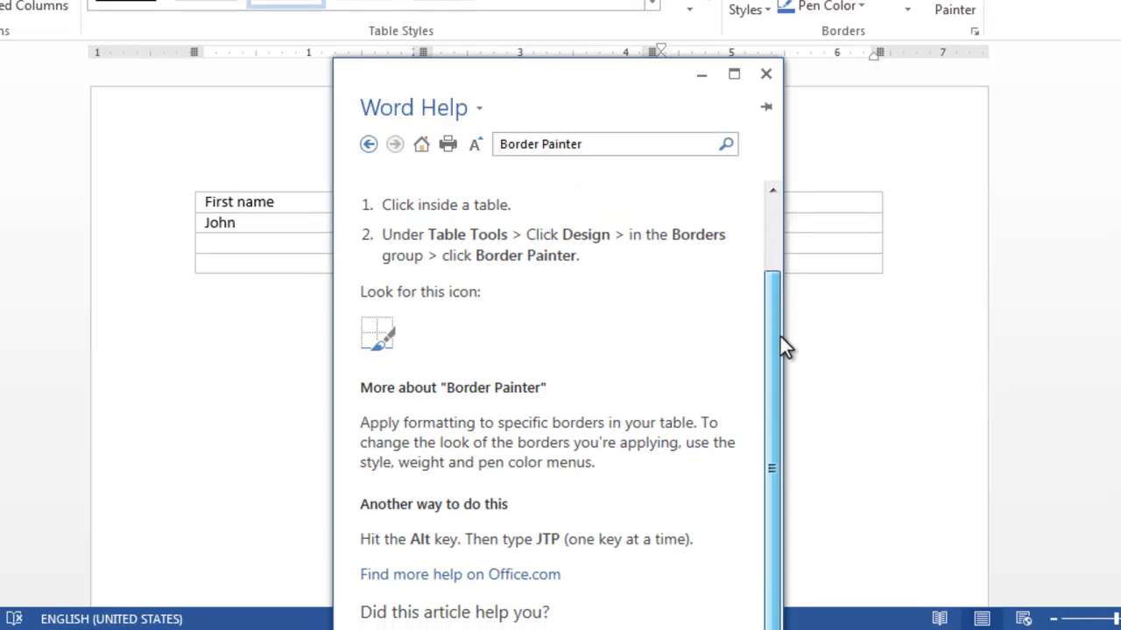
left_click(763, 76)
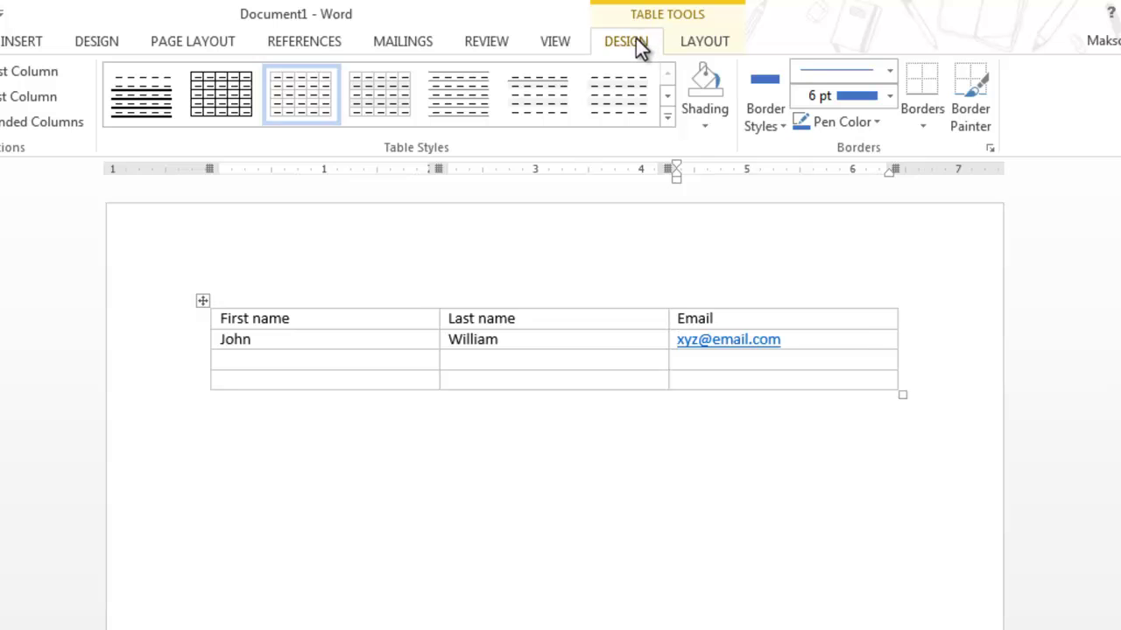
left_click(695, 43)
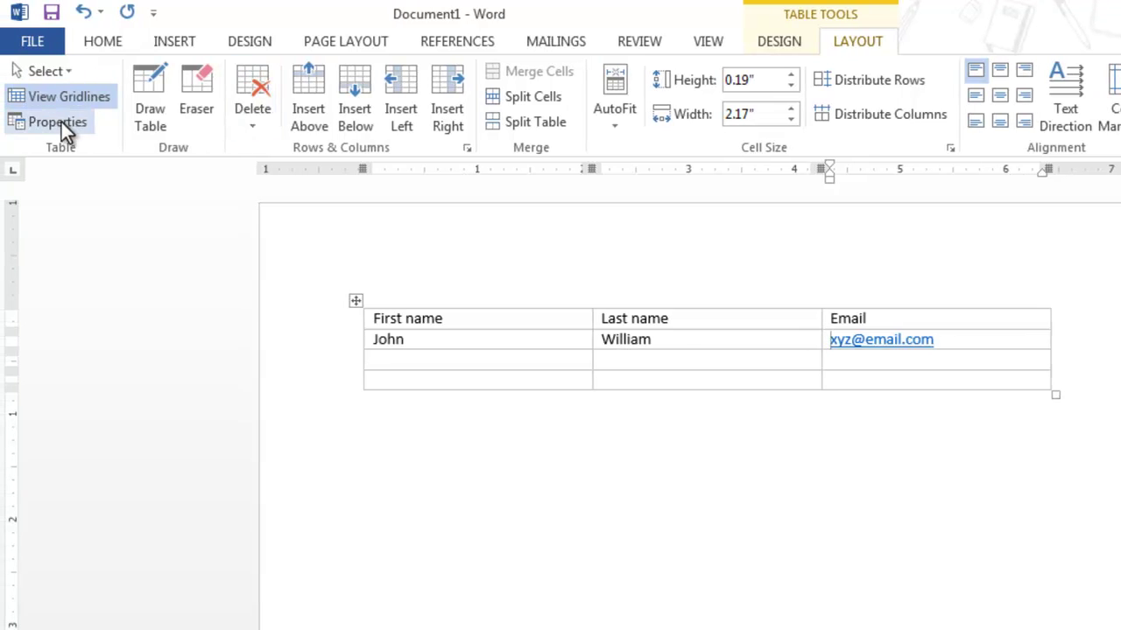
left_click(59, 121)
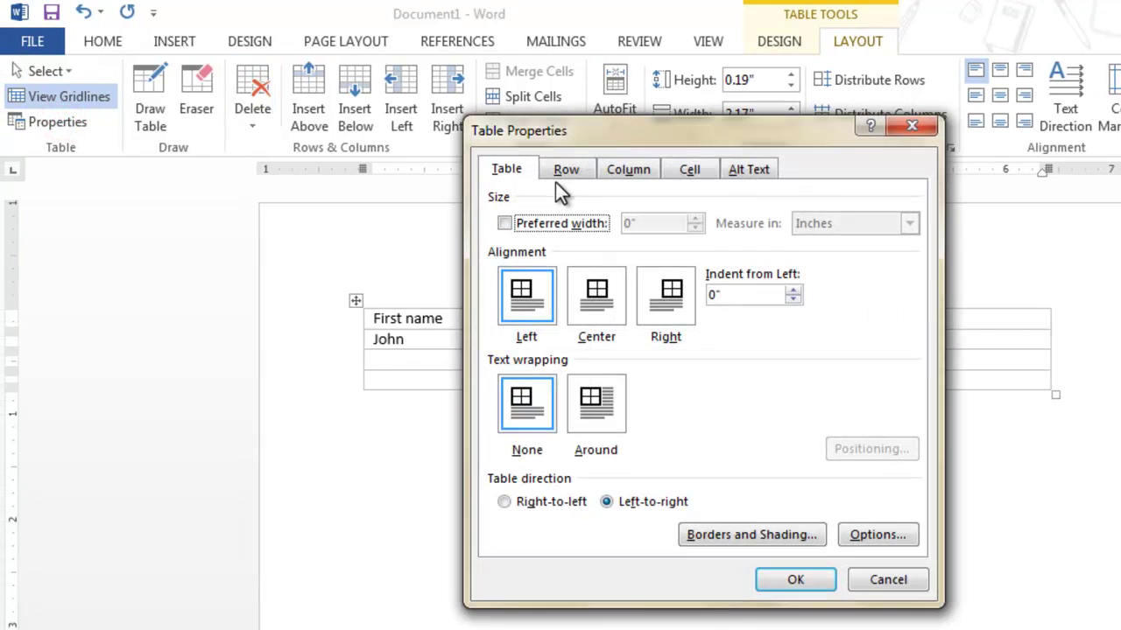
left_click(565, 171)
left_click(635, 171)
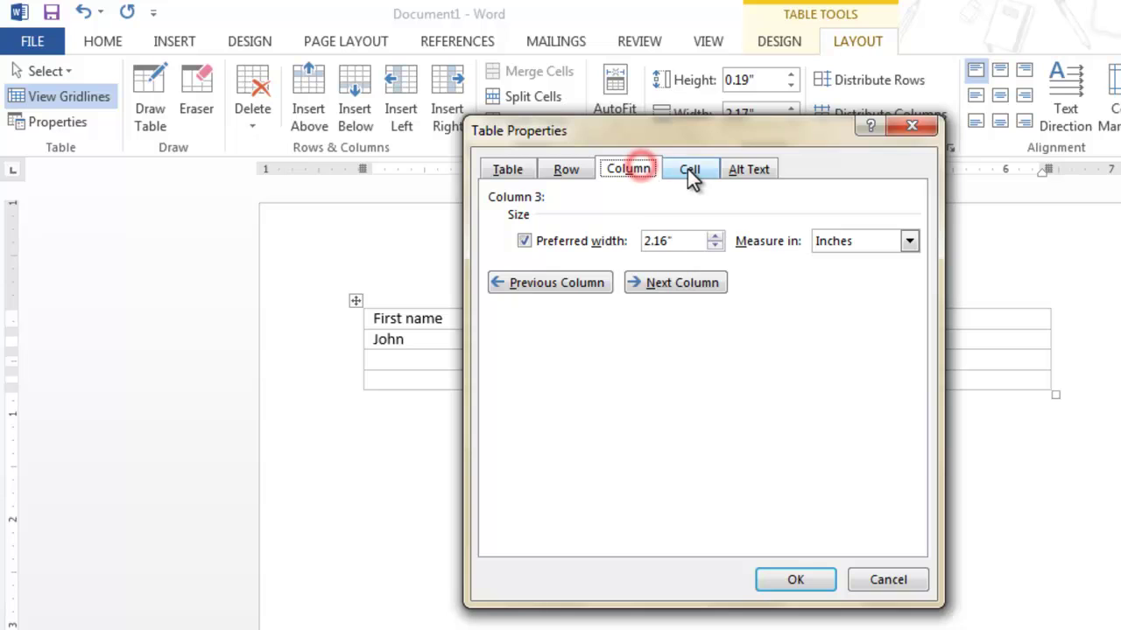
left_click(689, 170)
left_click(751, 170)
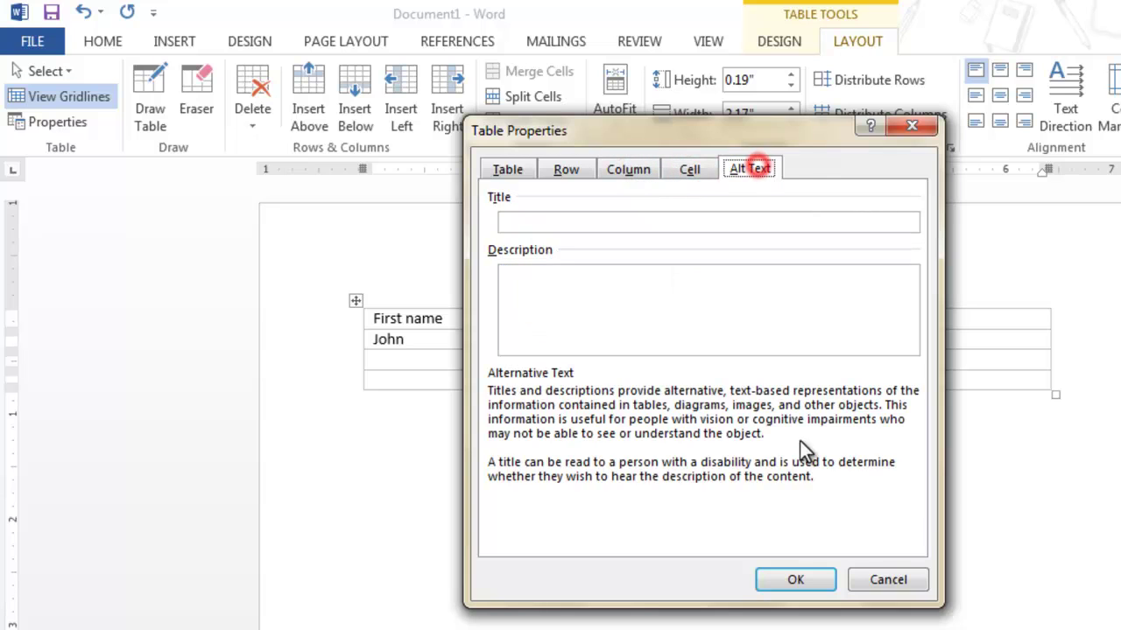
left_click(891, 563)
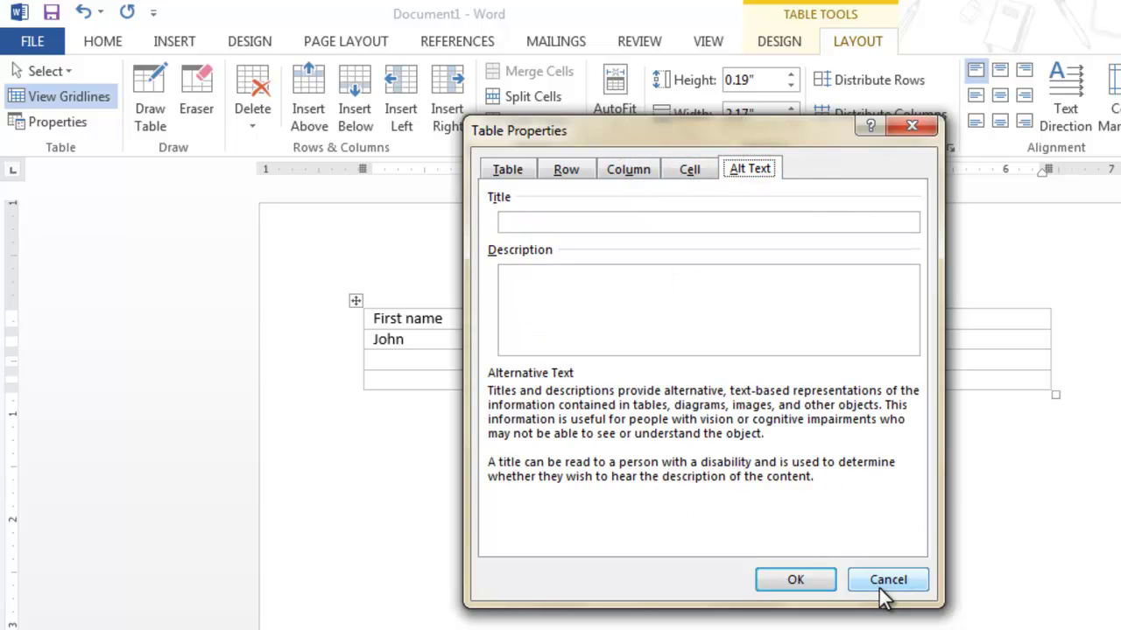
left_click(883, 585)
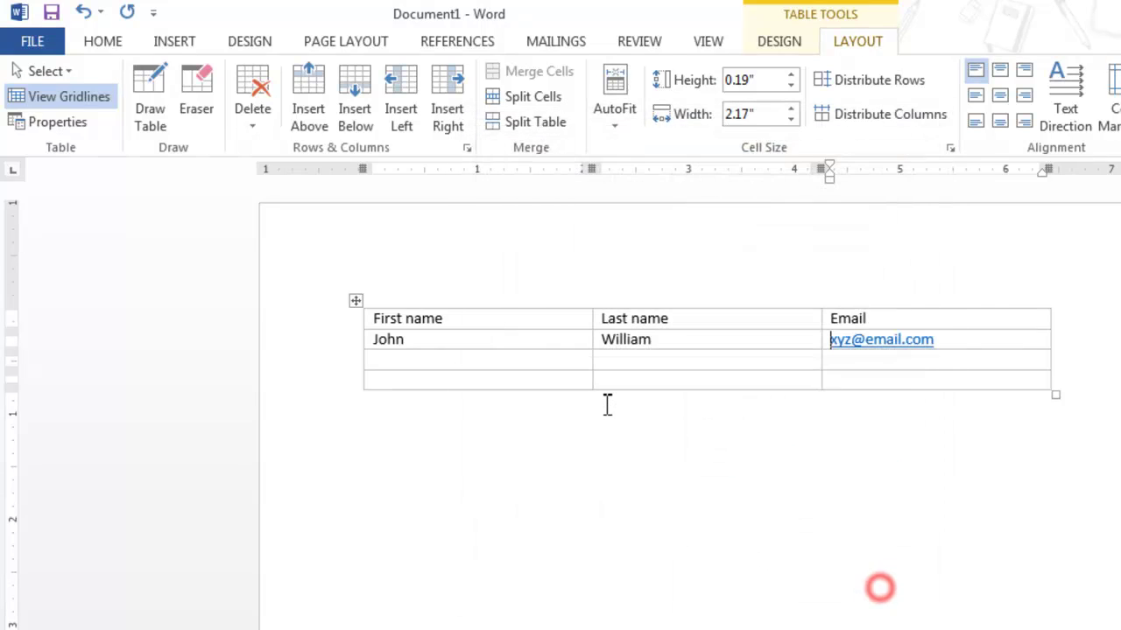
left_click(355, 300)
left_click(474, 359)
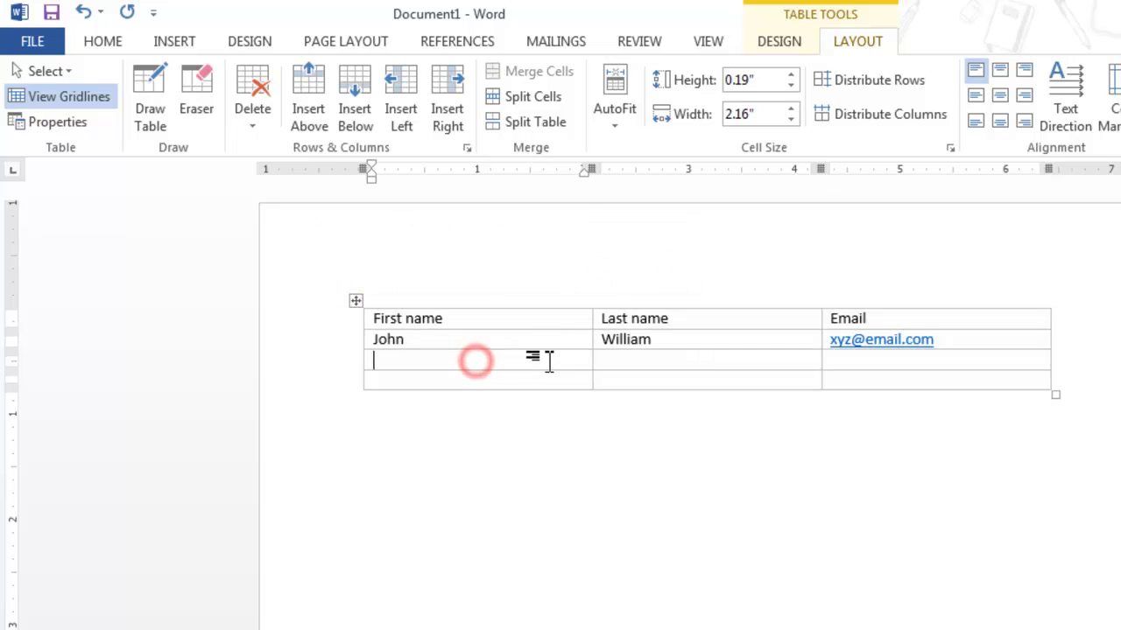
left_click(544, 380)
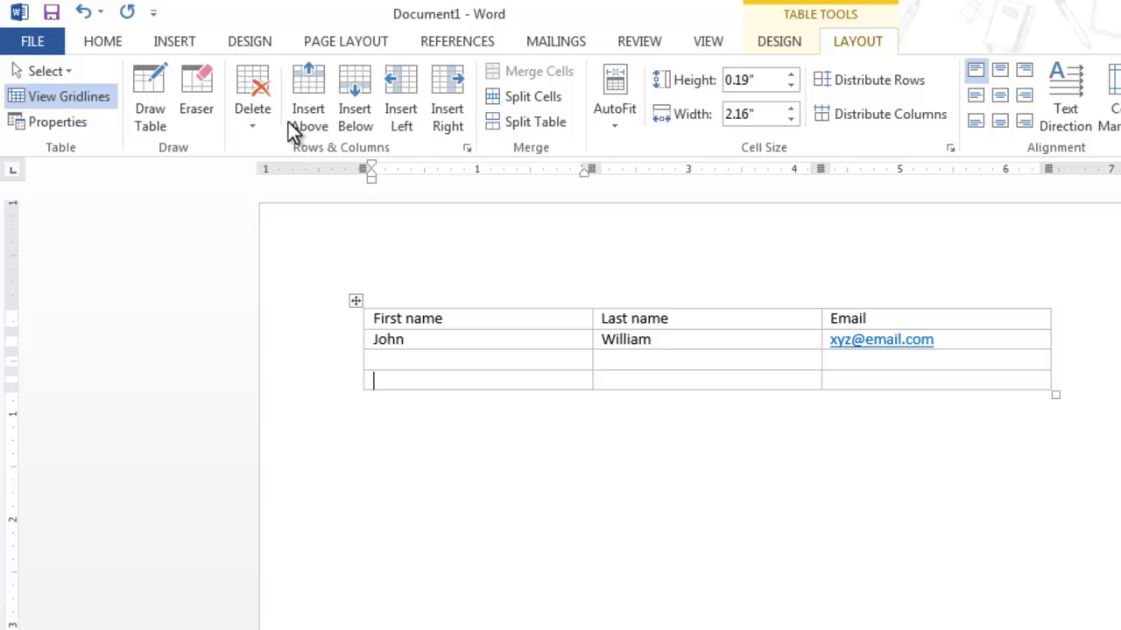
left_click(244, 114)
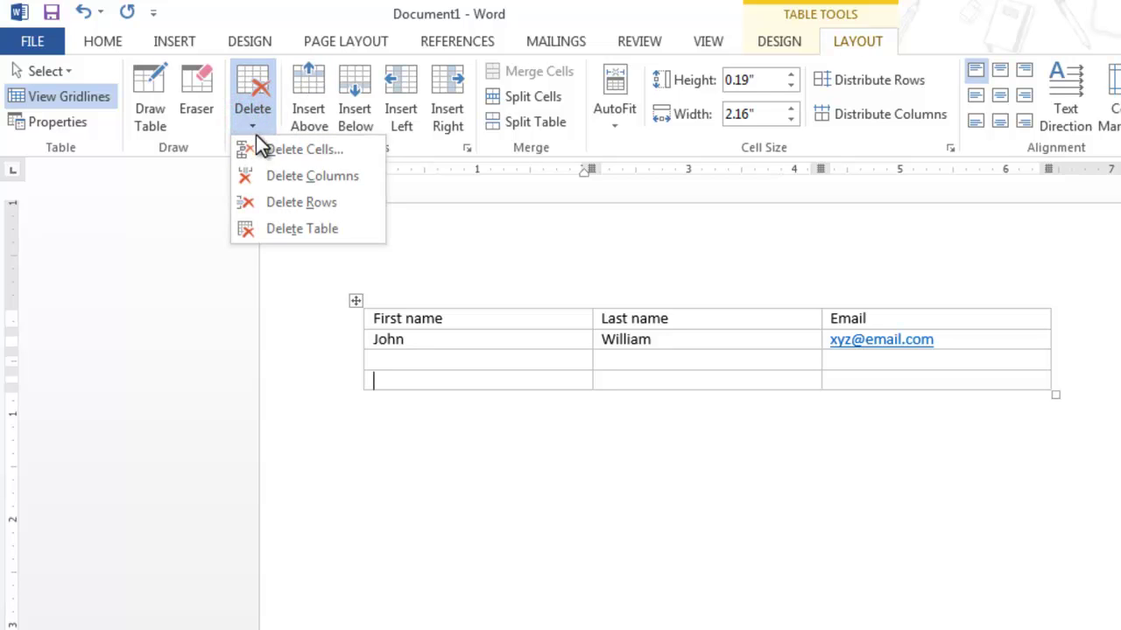
left_click(275, 151)
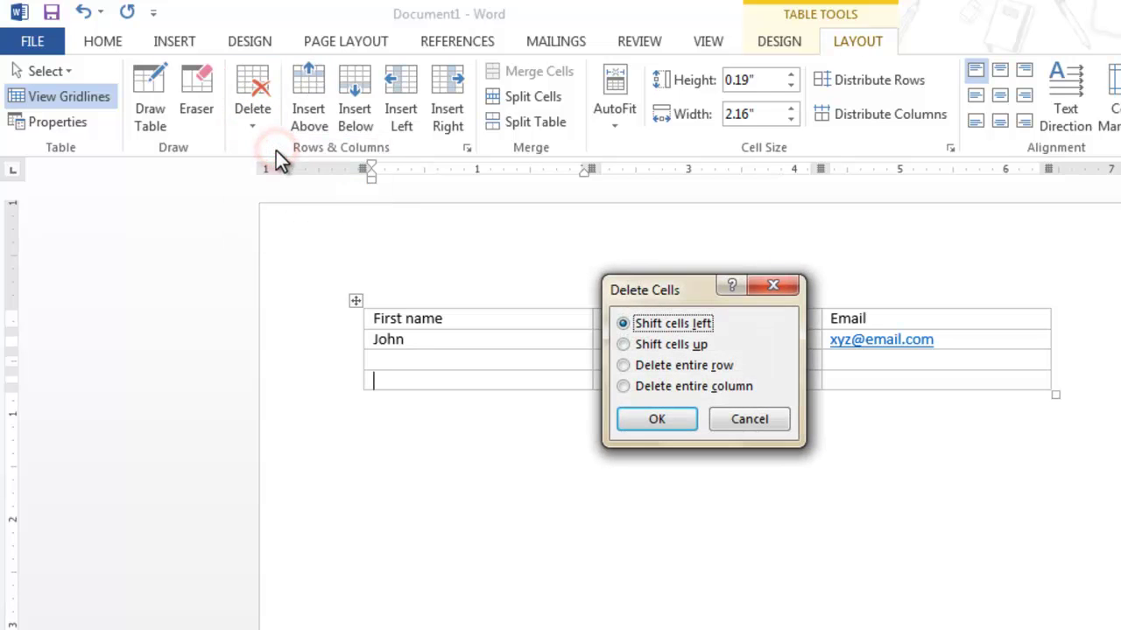
left_click(676, 420)
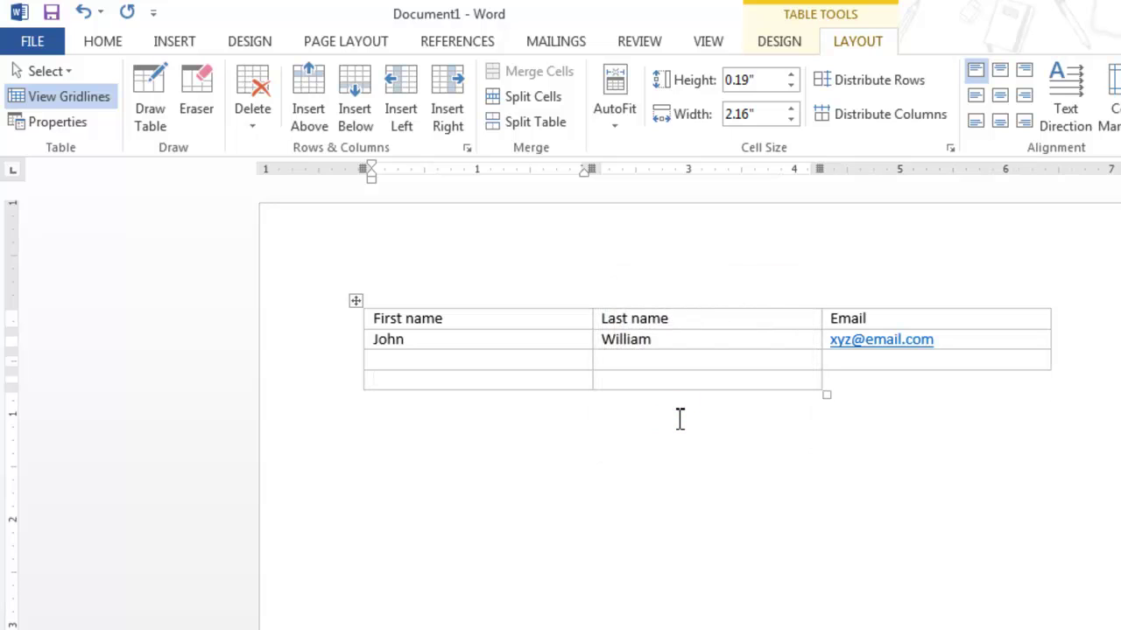
left_click(883, 383)
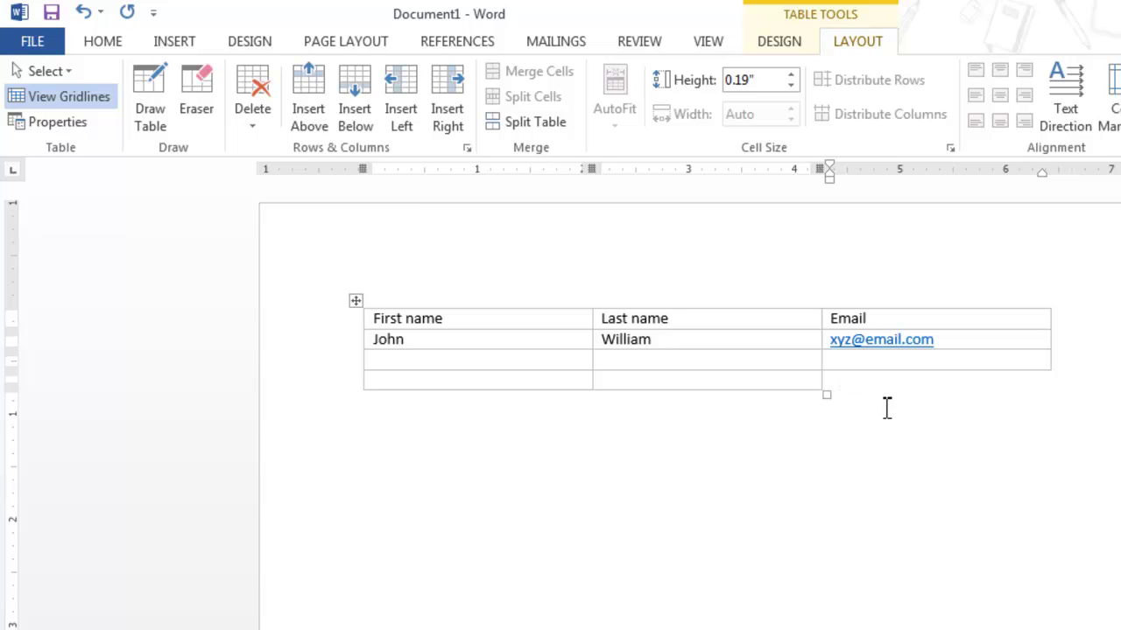
key("ctrl+z")
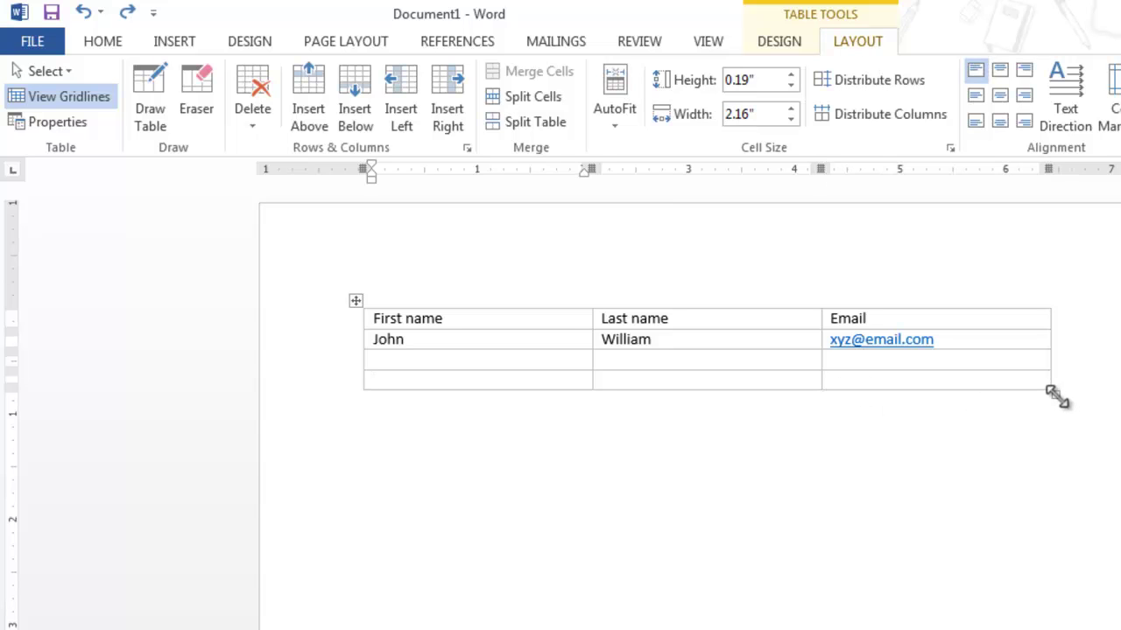
Drag the table's bottom-right corner down so its rows become much taller
left_click(1055, 394)
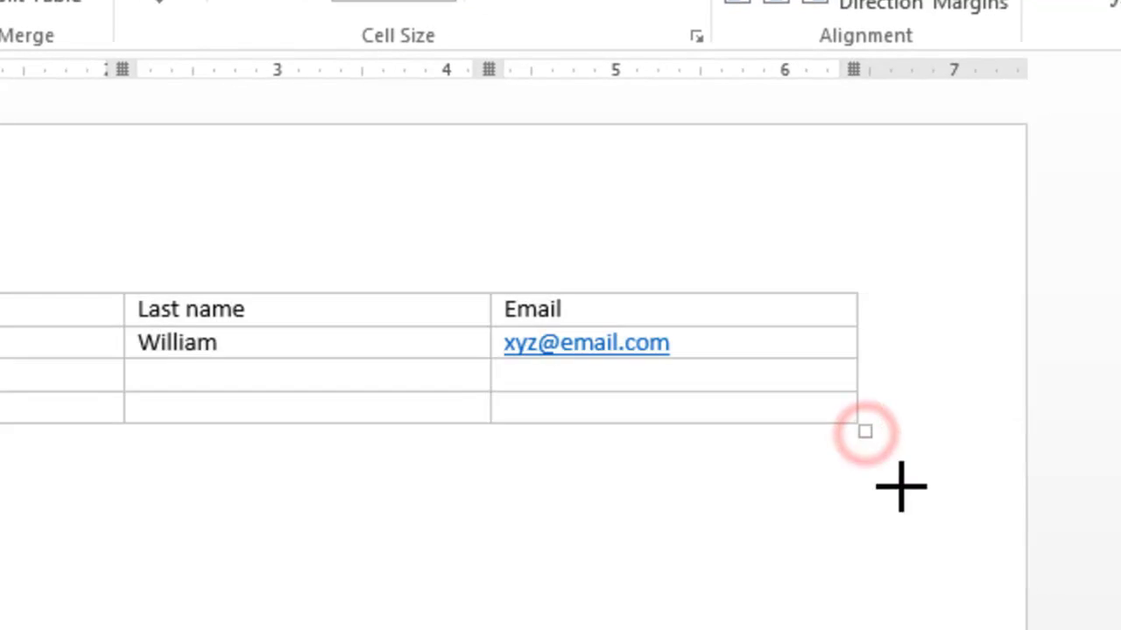
left_click_drag(901, 487, 842, 509)
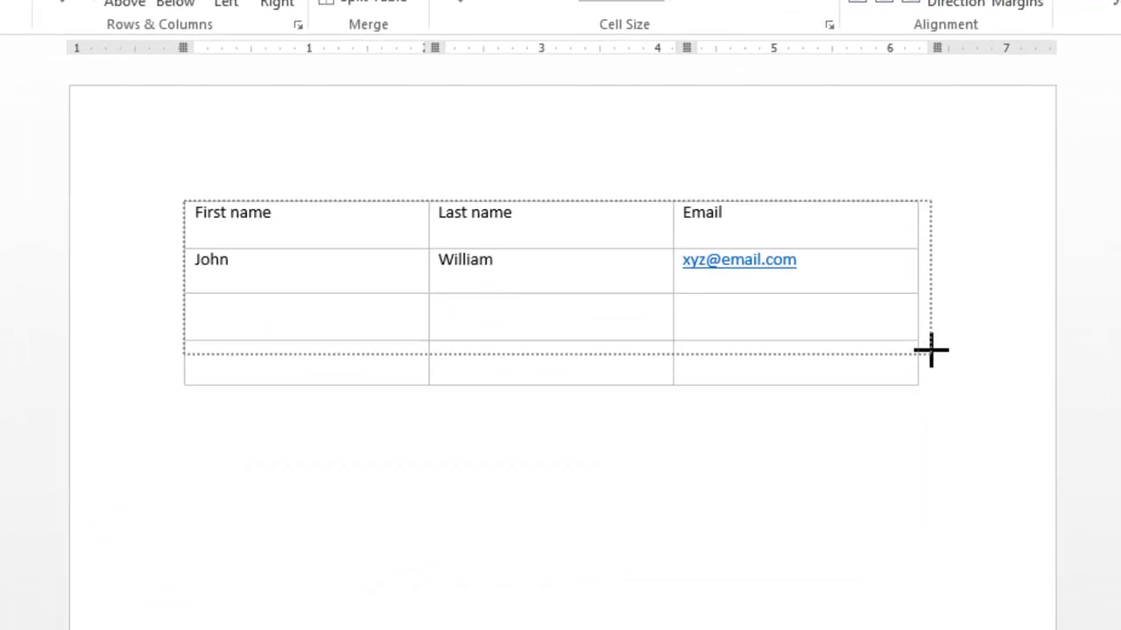
left_click_drag(931, 350, 855, 418)
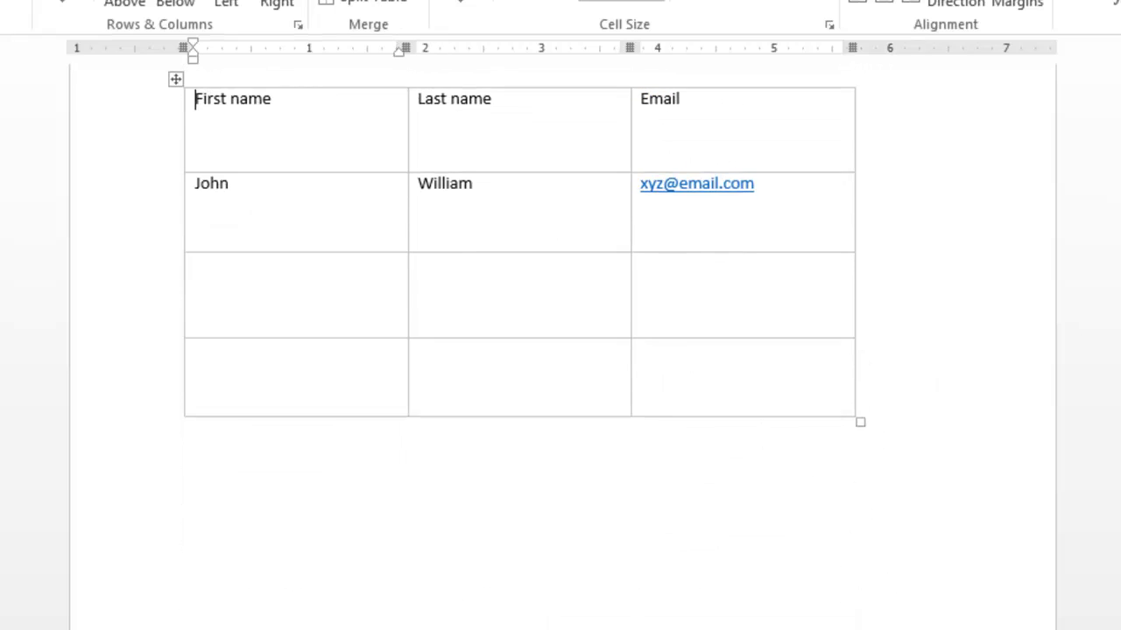
scroll(815, 94, "up", 3)
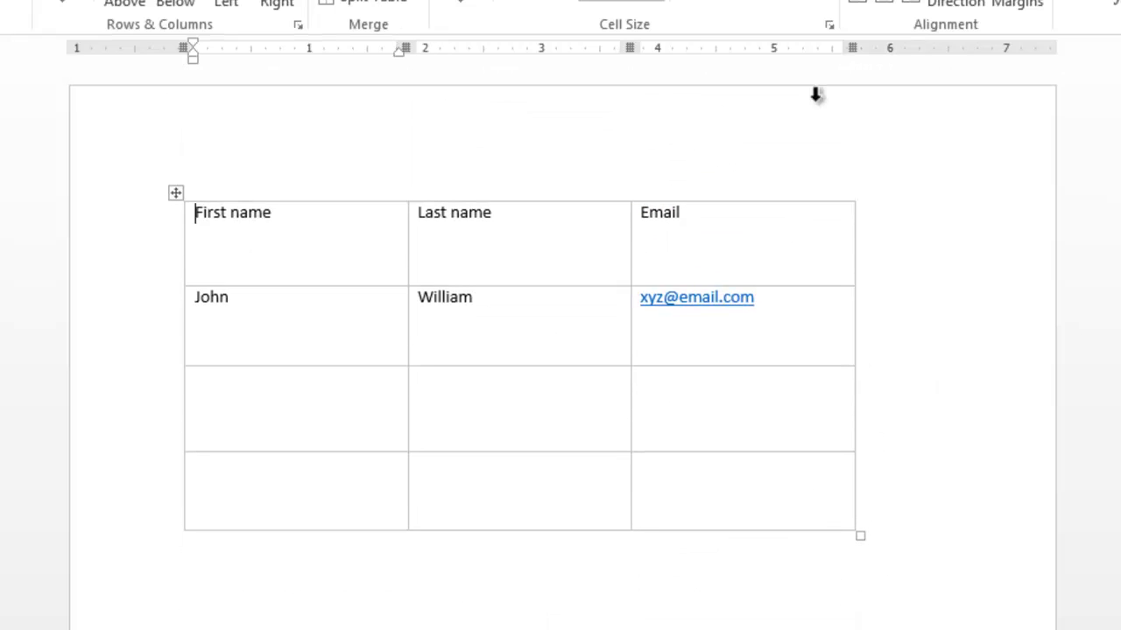
Select the entire table, toggle View Gridlines, and bring up Table Properties
left_click(173, 194)
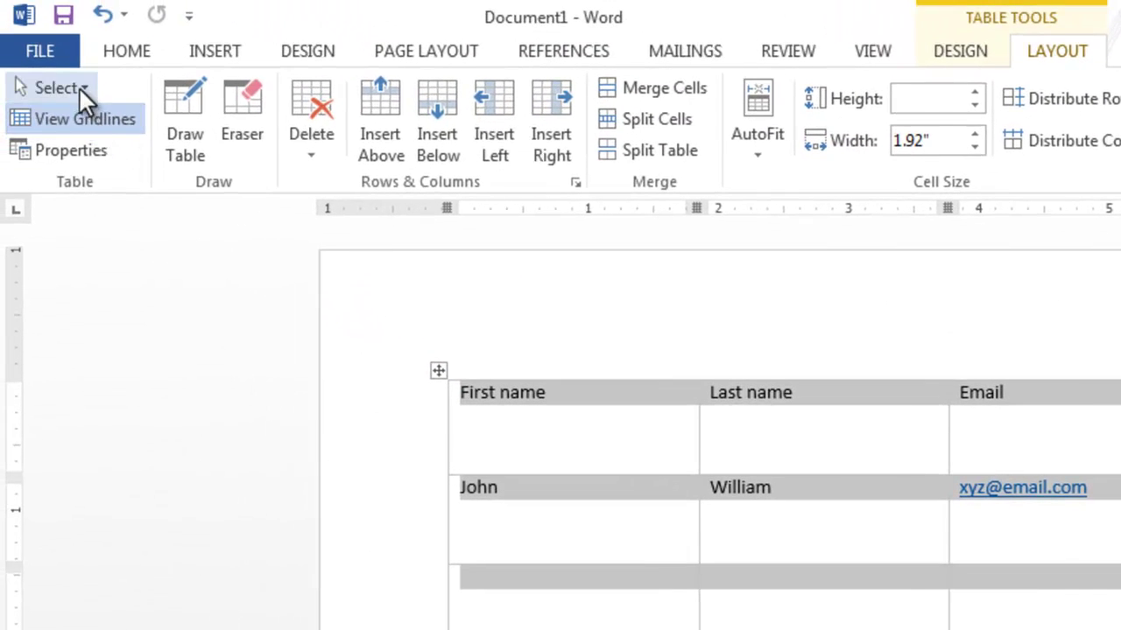
left_click(80, 88)
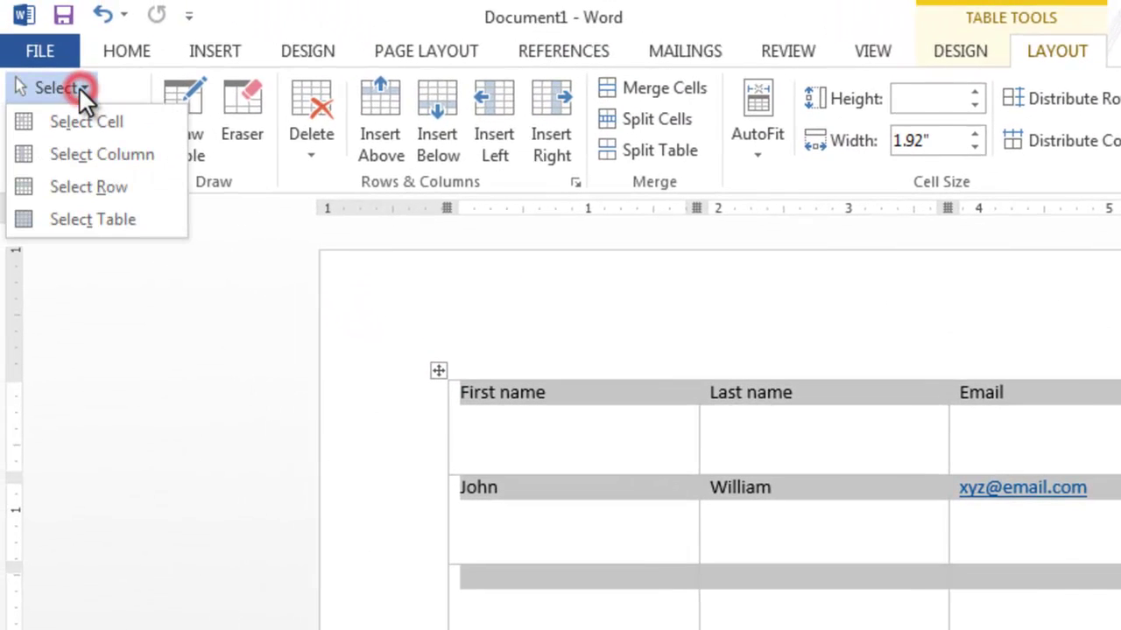
left_click(102, 209)
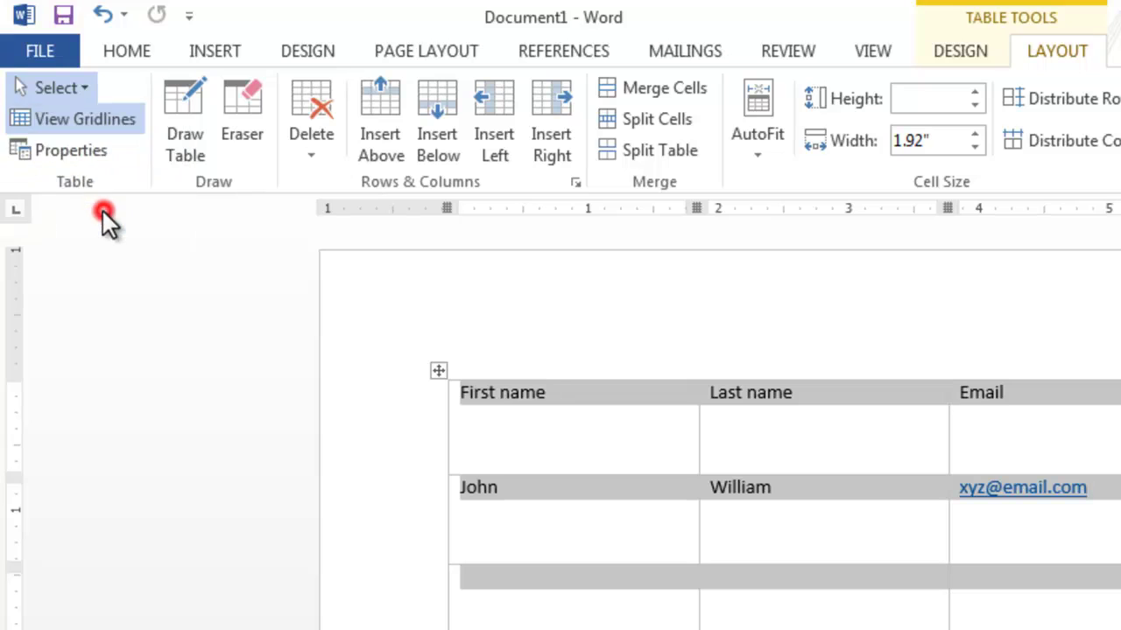
left_click(587, 457)
left_click(89, 118)
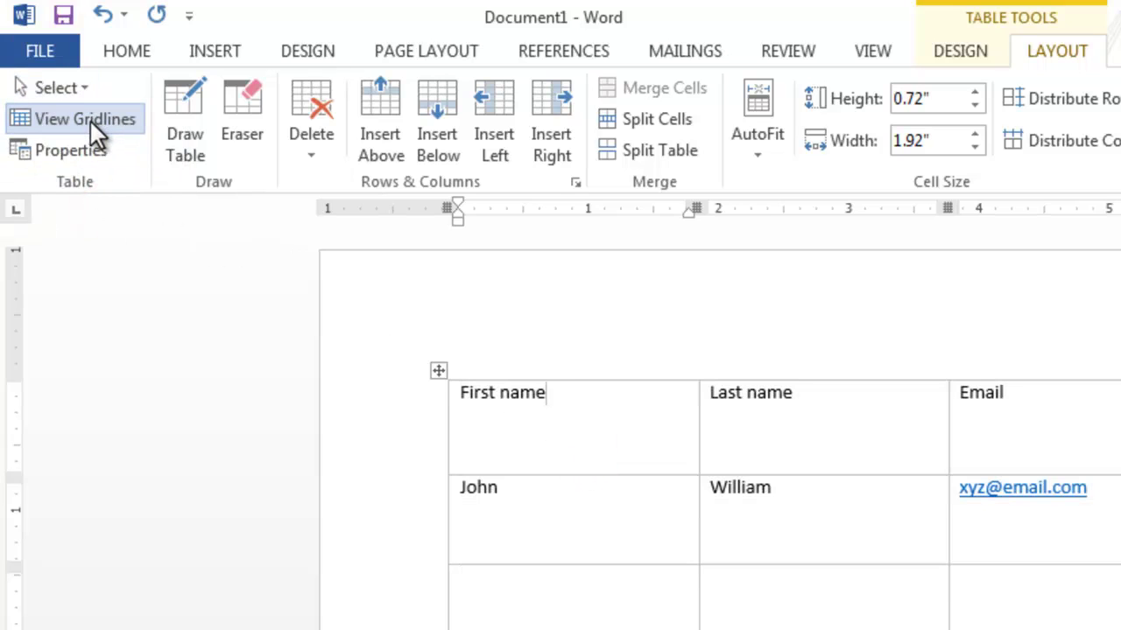
left_click(86, 143)
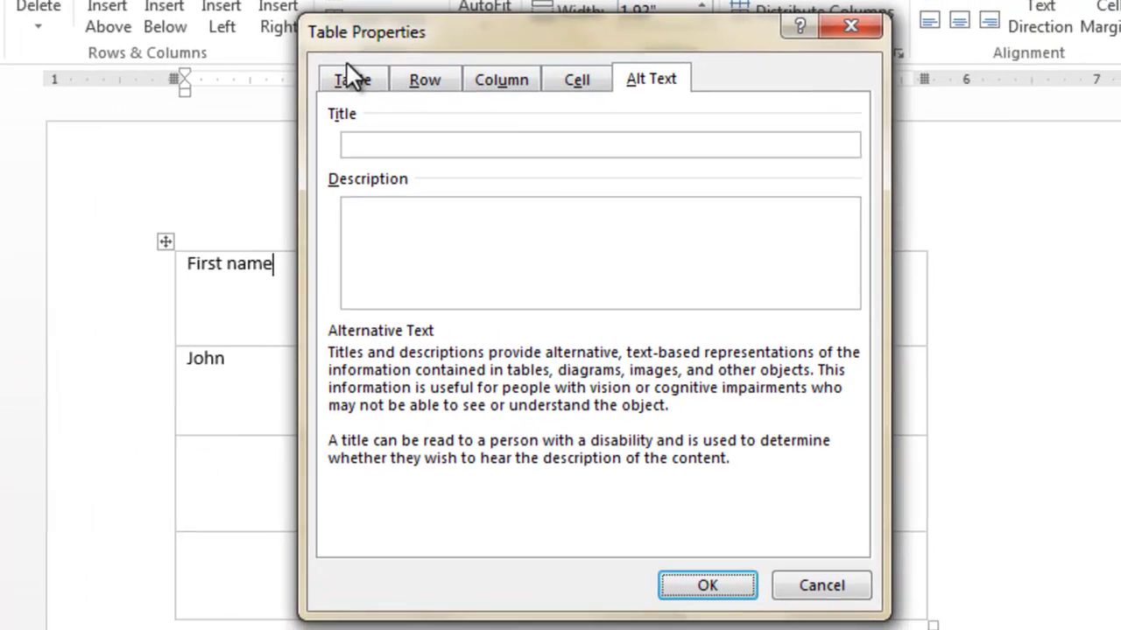
In Table Properties, set the table's text wrapping to Around
left_click(355, 82)
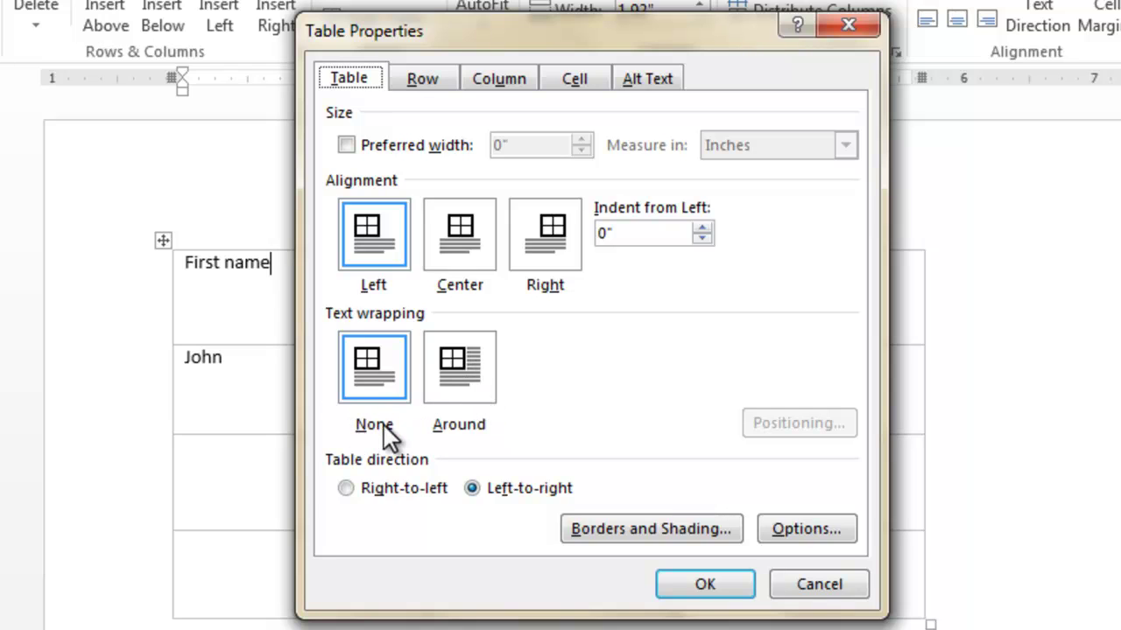
left_click(455, 383)
left_click(365, 376)
left_click(454, 377)
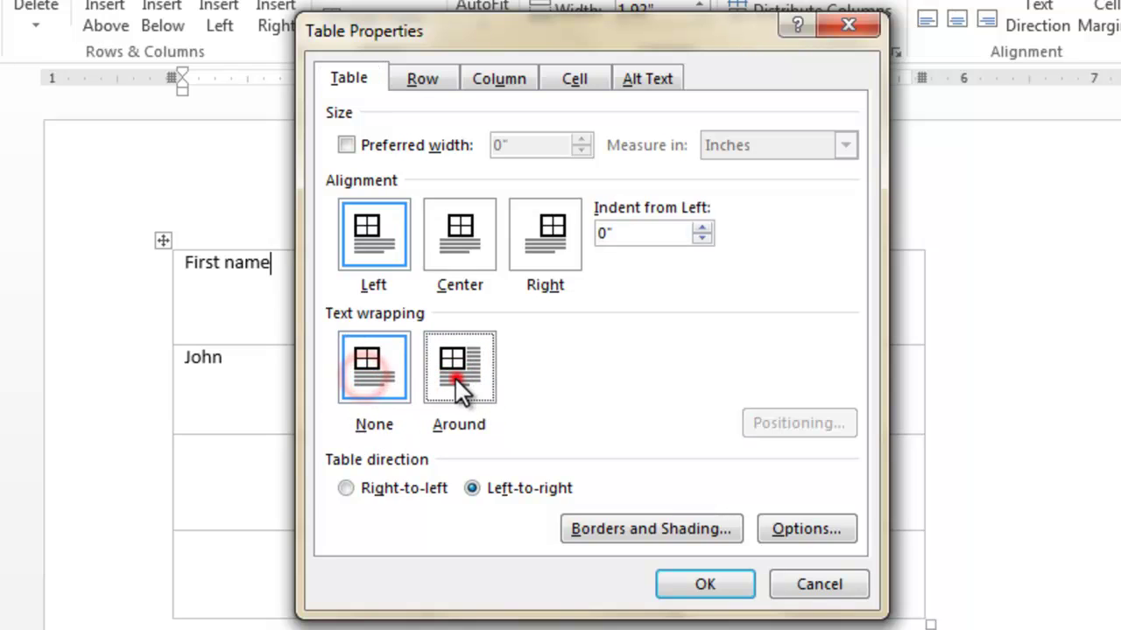
Center-align the table, apply the changes, and shrink it to 1.33-inch columns
left_click(453, 234)
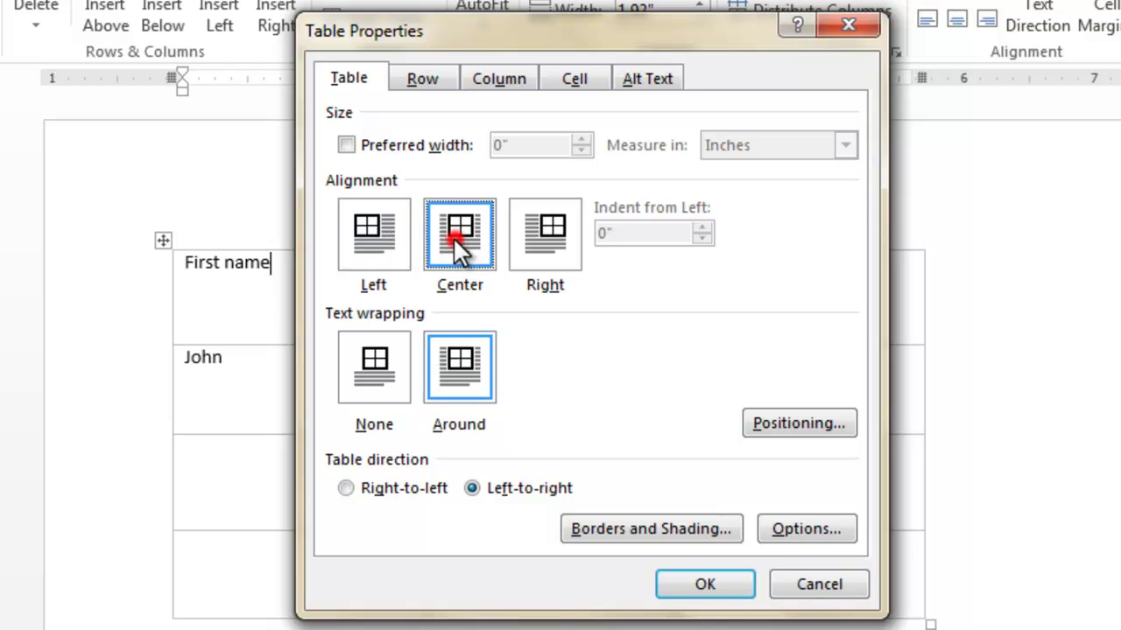
left_click(549, 232)
left_click(460, 232)
left_click(371, 233)
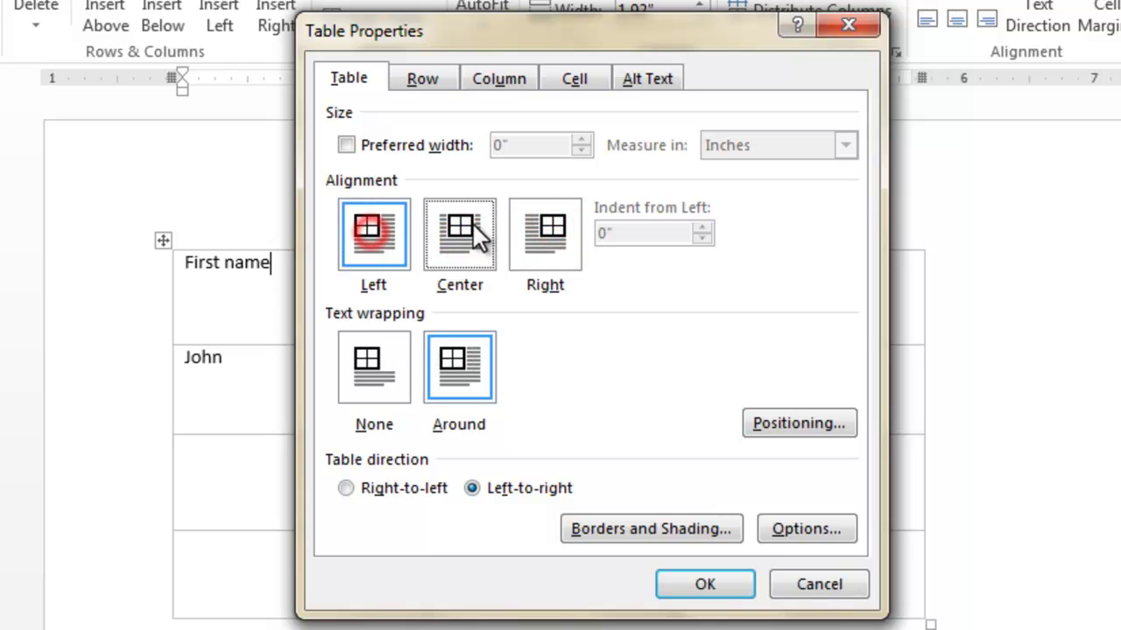
left_click(472, 223)
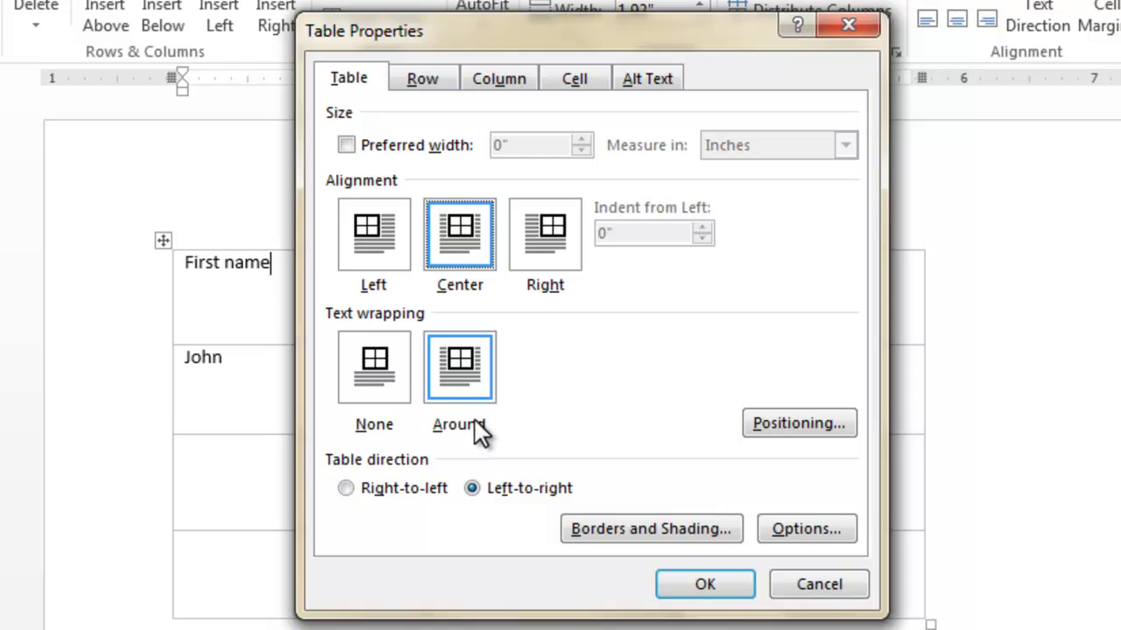
left_click(698, 581)
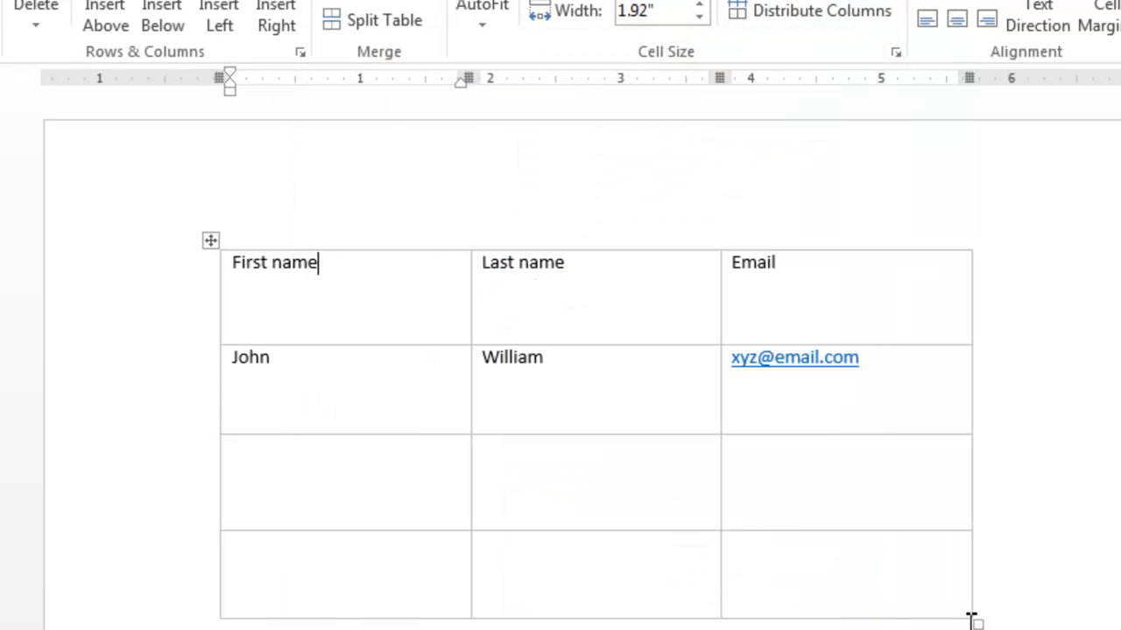
left_click_drag(974, 618, 738, 493)
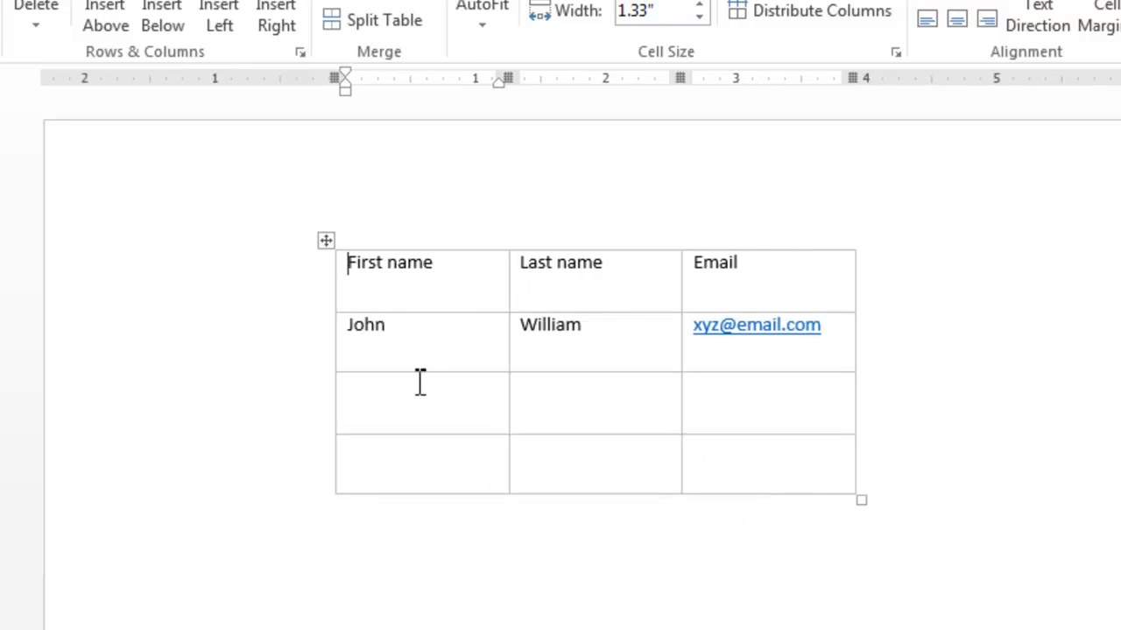
Generate sample paragraphs below the table with =rand()
left_click(225, 294)
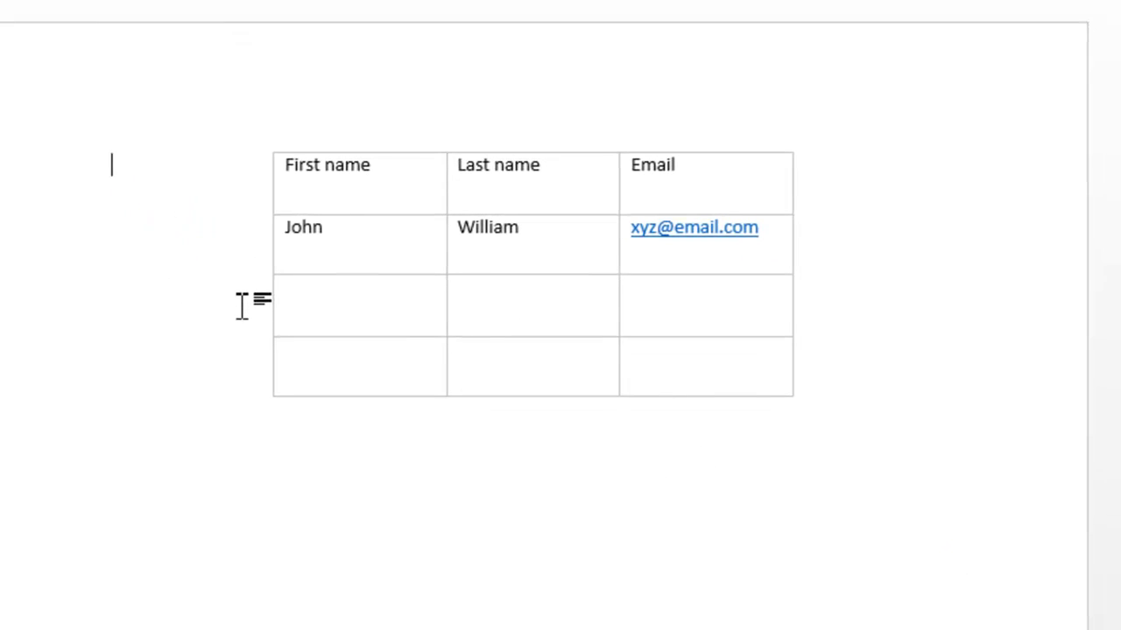
type("=rand()")
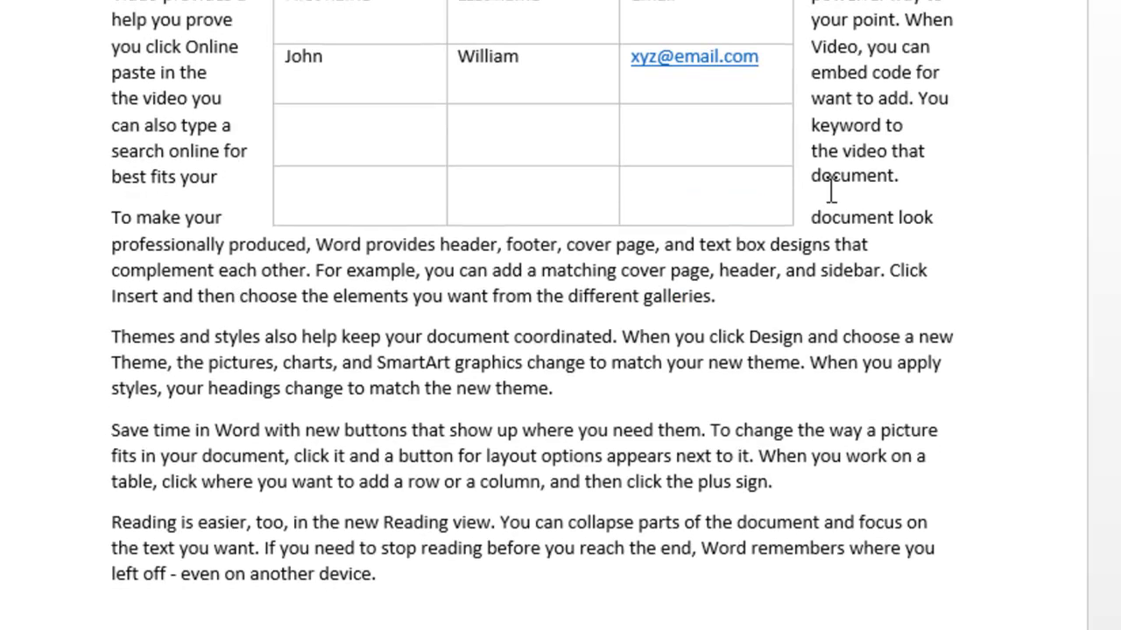
scroll(560, 350, "up", 3)
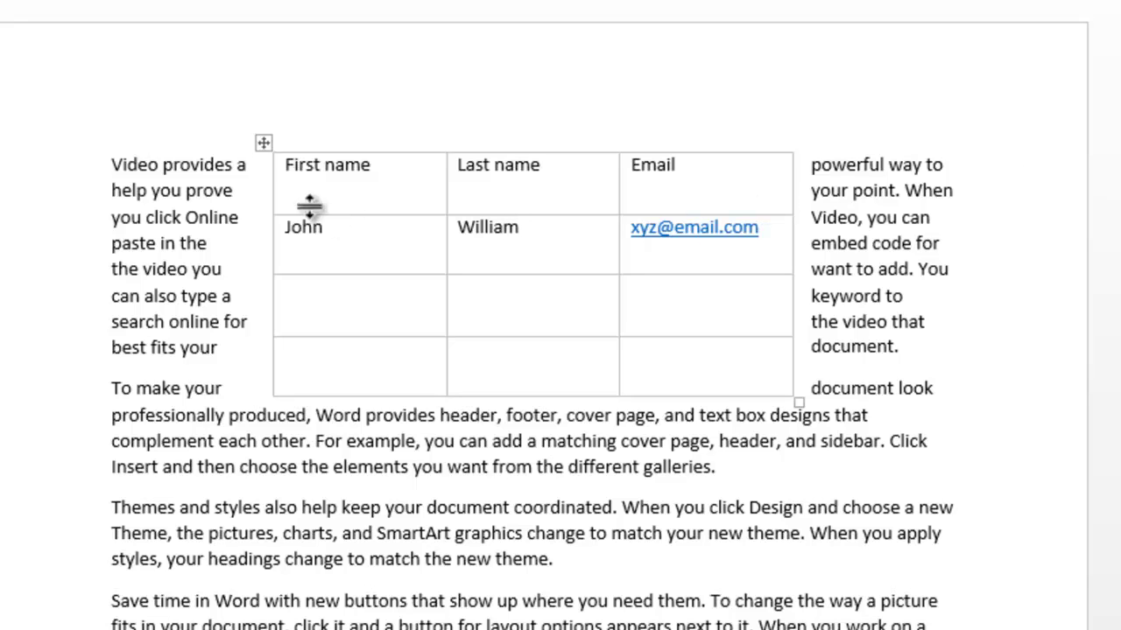
Drag the table down into the third paragraph and bring up its design options
left_click(260, 141)
left_click_drag(260, 141, 261, 356)
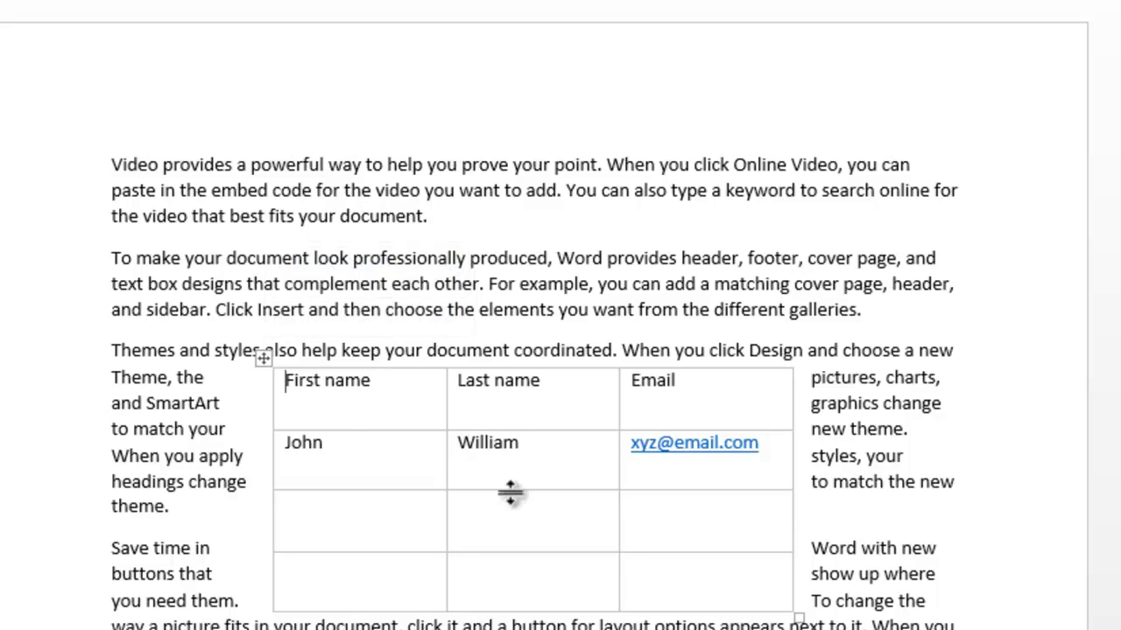
left_click(257, 356)
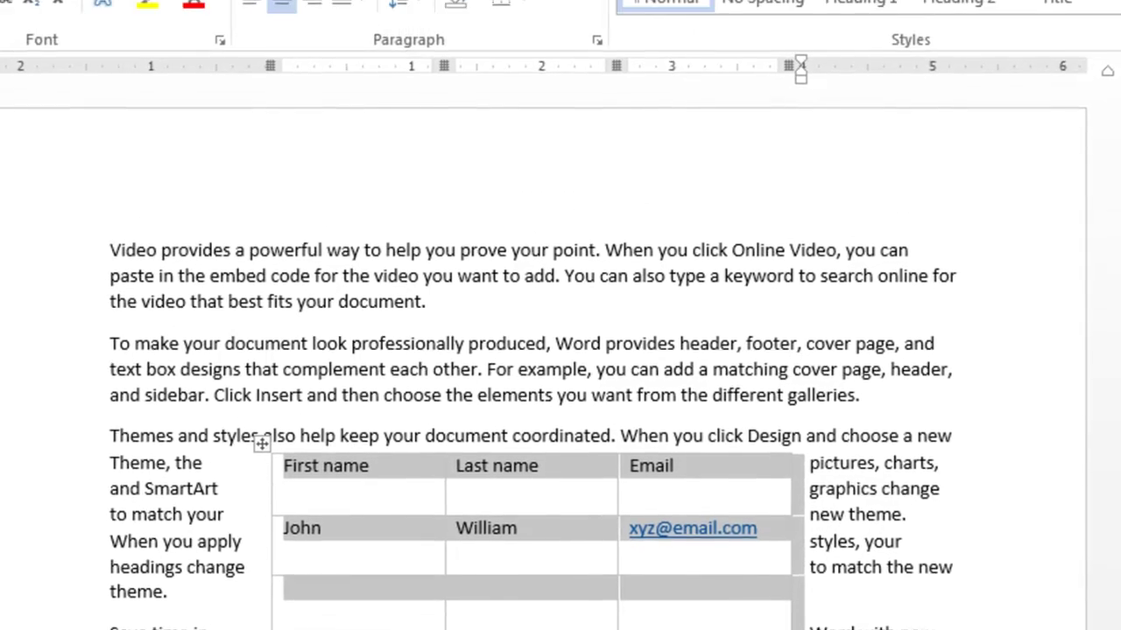
left_click(632, 50)
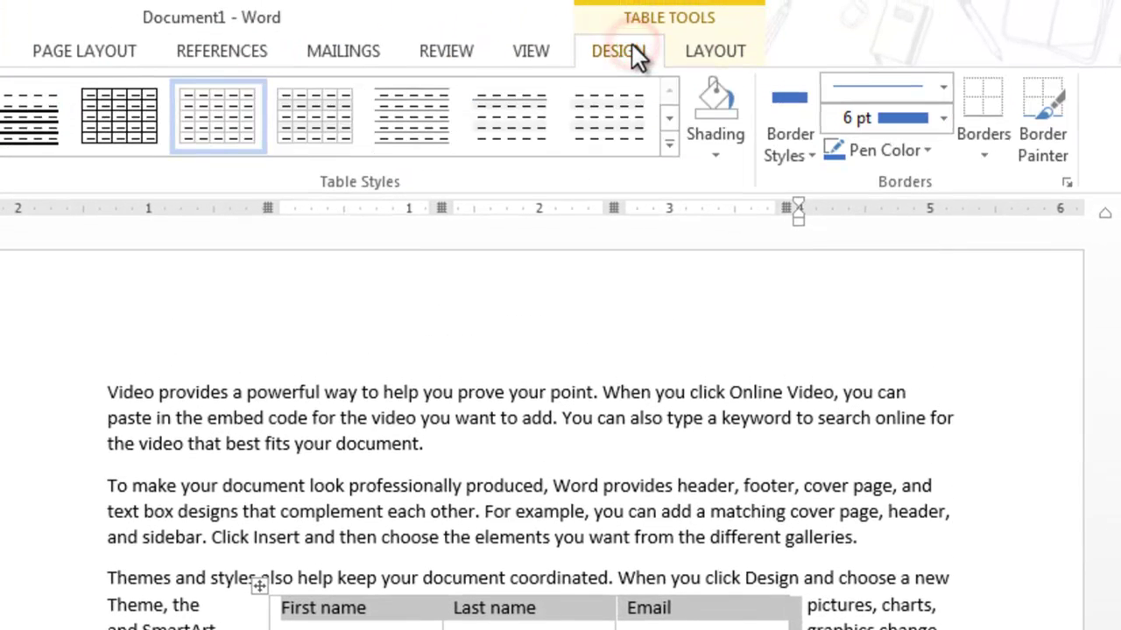
In Table Properties, set the name table's text wrapping to None and alignment to Left
left_click(699, 48)
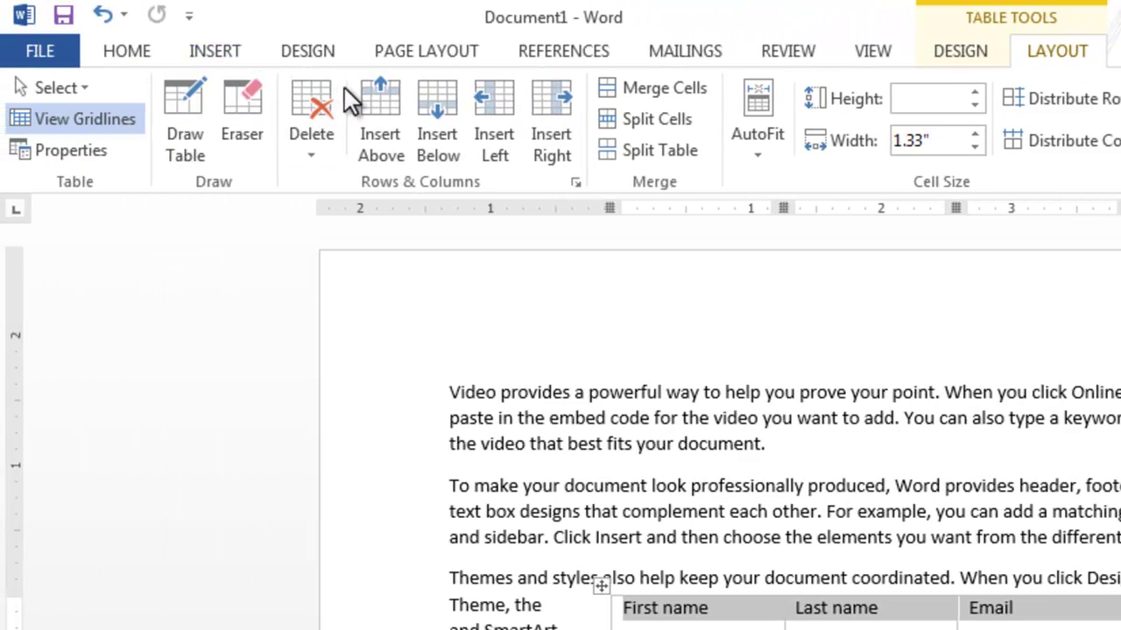
left_click(70, 153)
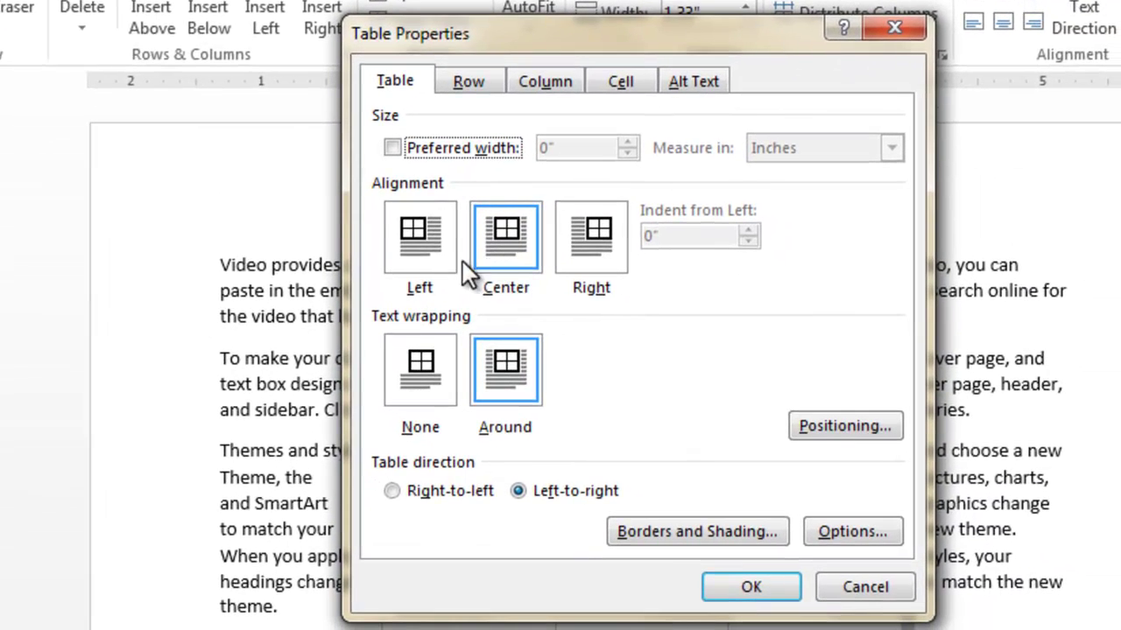
left_click(422, 366)
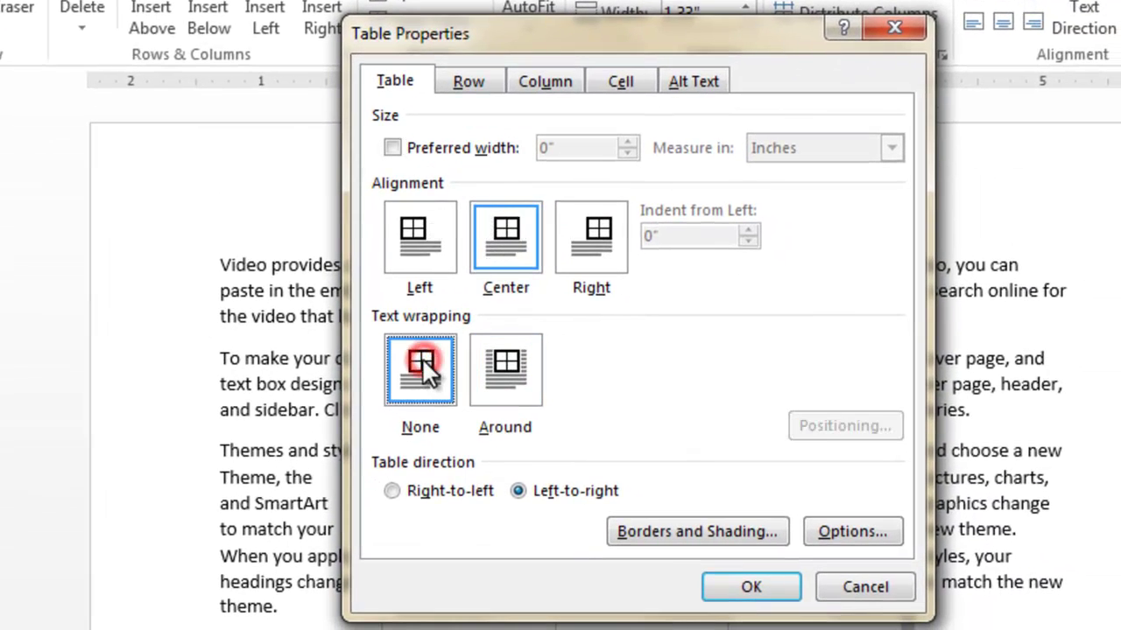
left_click(419, 240)
left_click(760, 582)
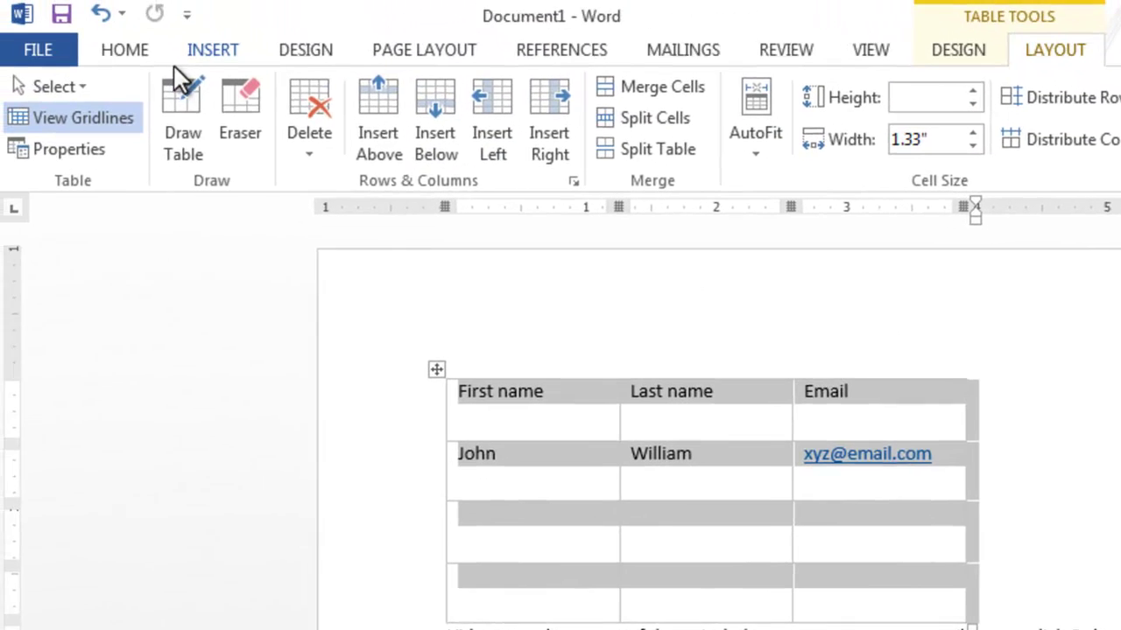
Draw extra borders in the First name and Last name cells, then undo everything back to an empty page
left_click(0, 0)
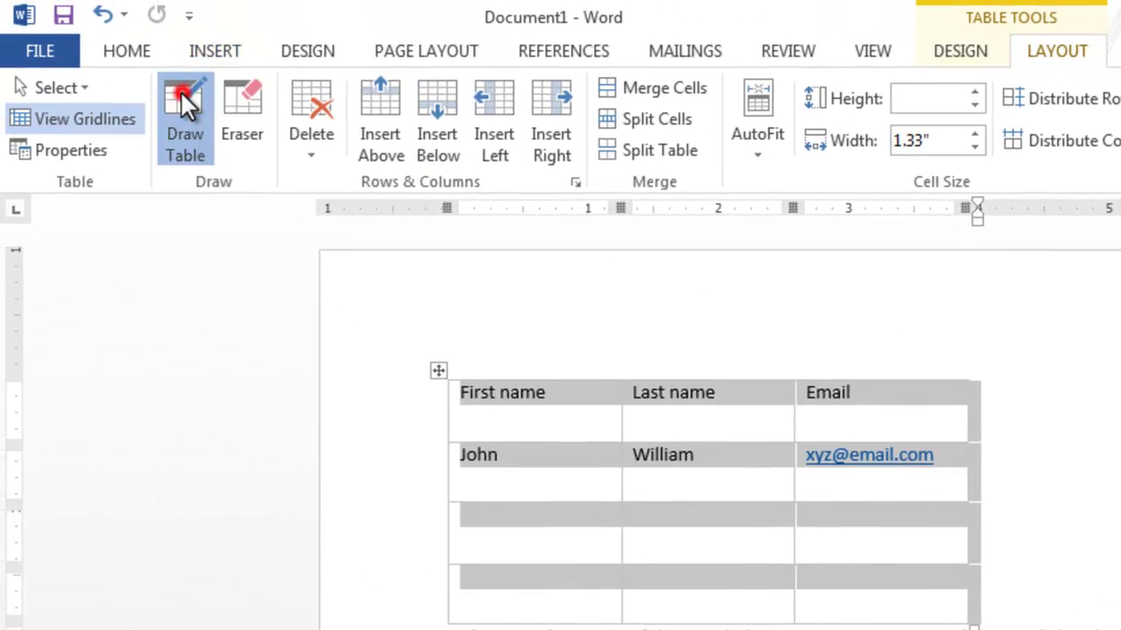
left_click(528, 405)
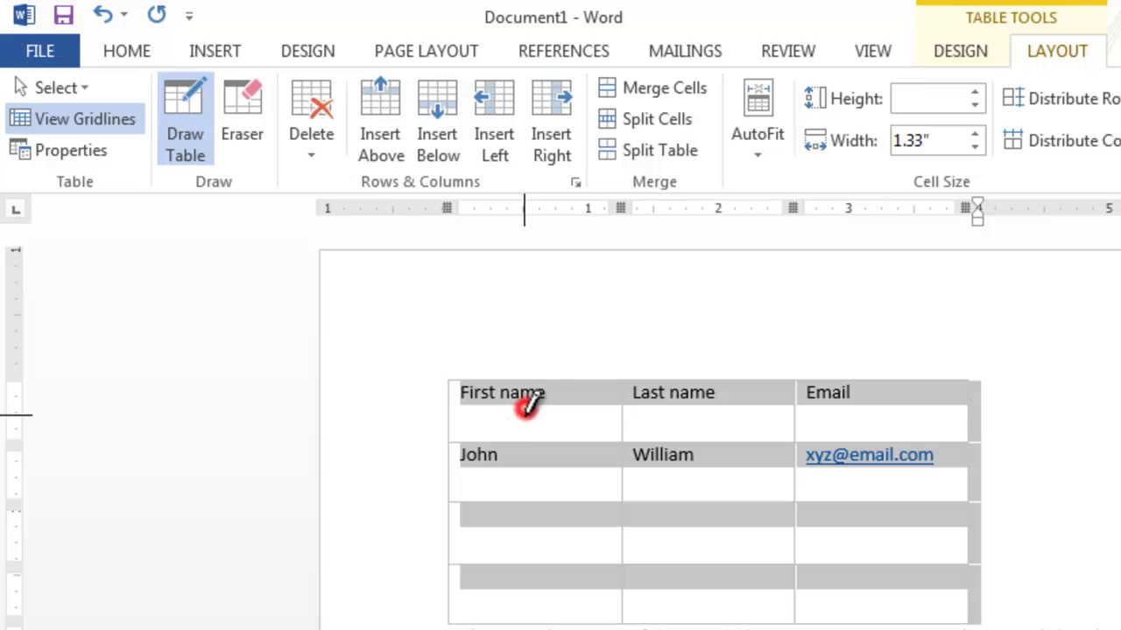
left_click_drag(527, 404, 527, 442)
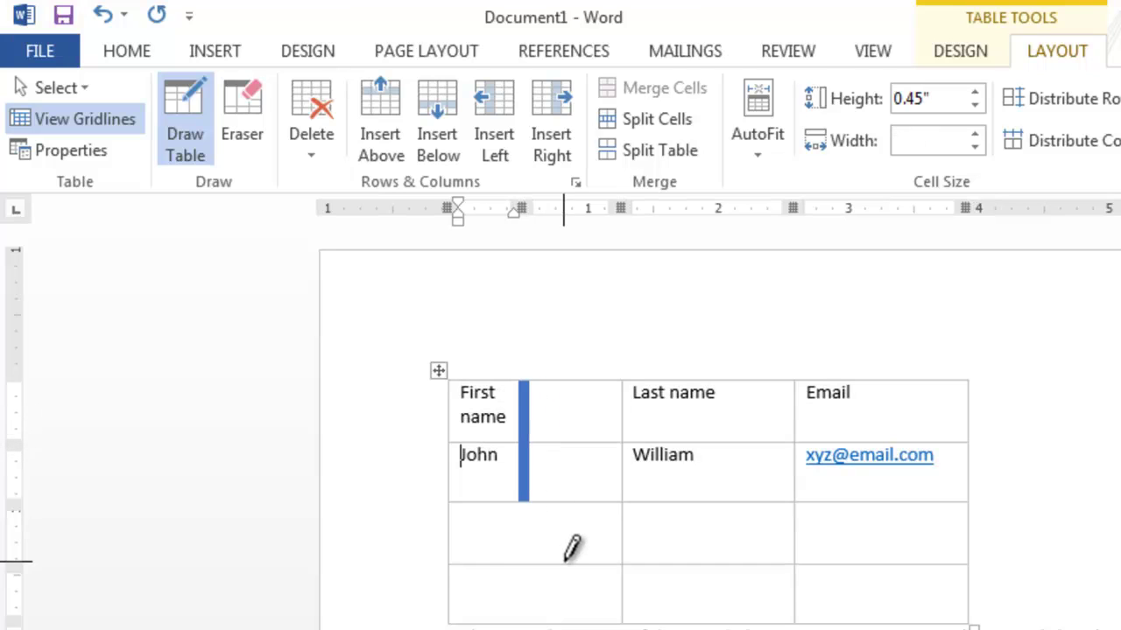
left_click(567, 554)
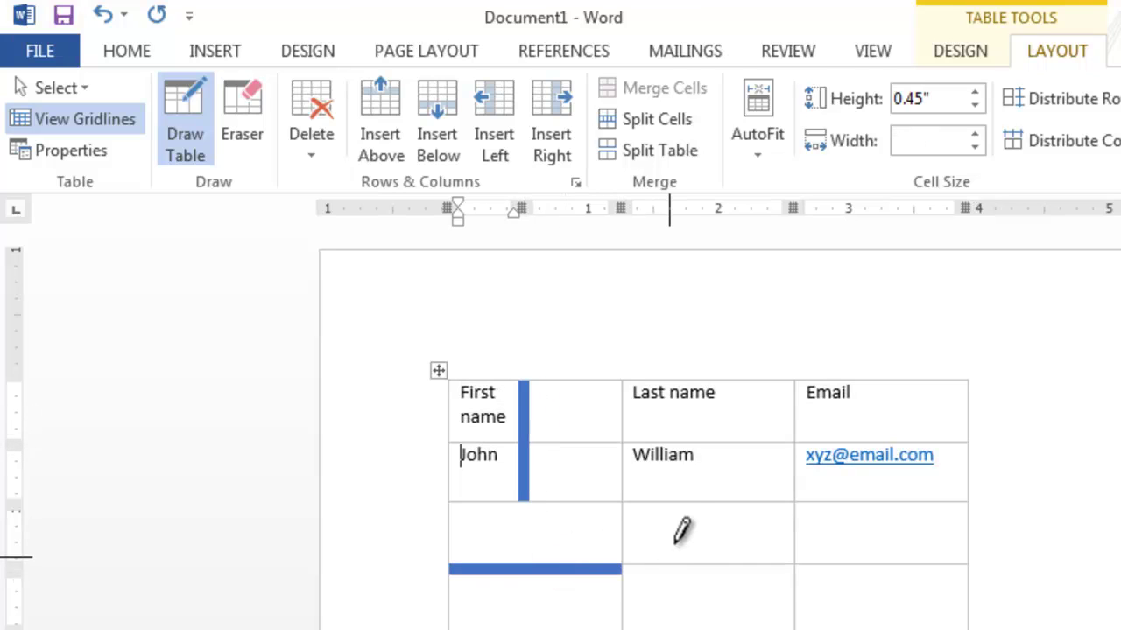
left_click_drag(679, 505, 685, 558)
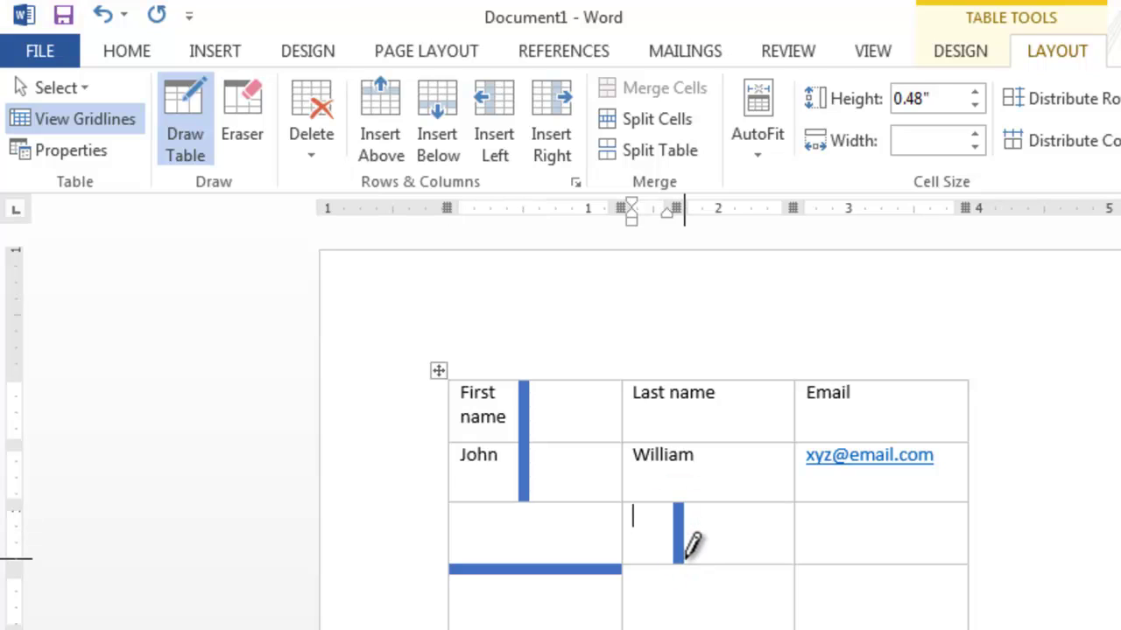
key("ctrl+z")
key("ctrl+z")
key("ctrl+z")
key("ctrl+z")
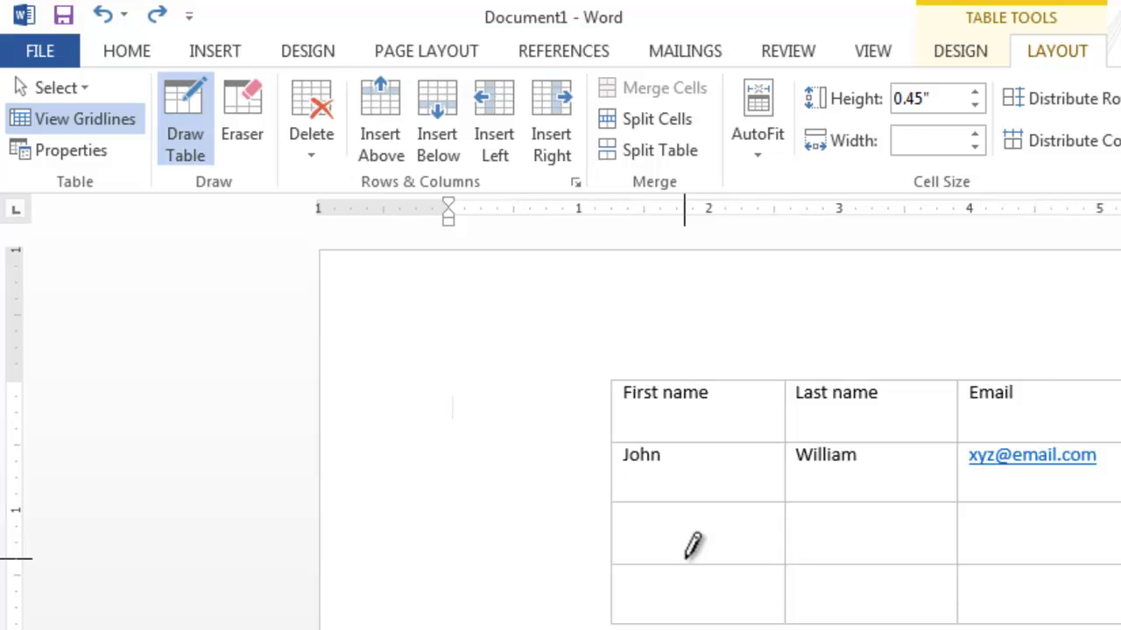
key("ctrl+z")
key("ctrl+z")
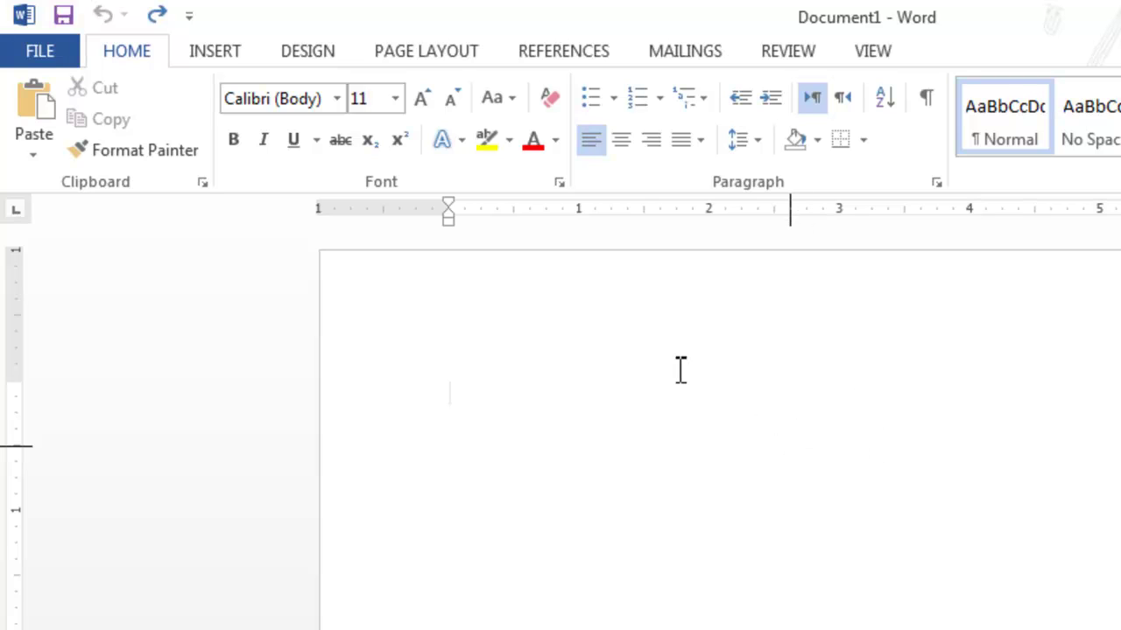
Insert a 2x2 table and type 'Name' in its first header cell
left_click(202, 53)
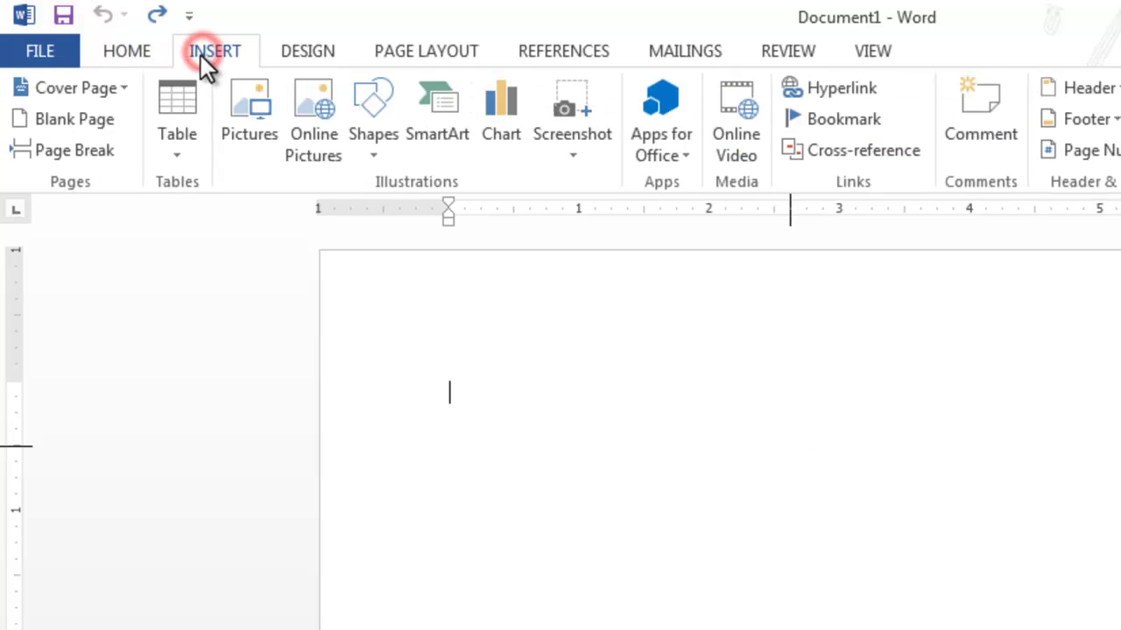
left_click(181, 155)
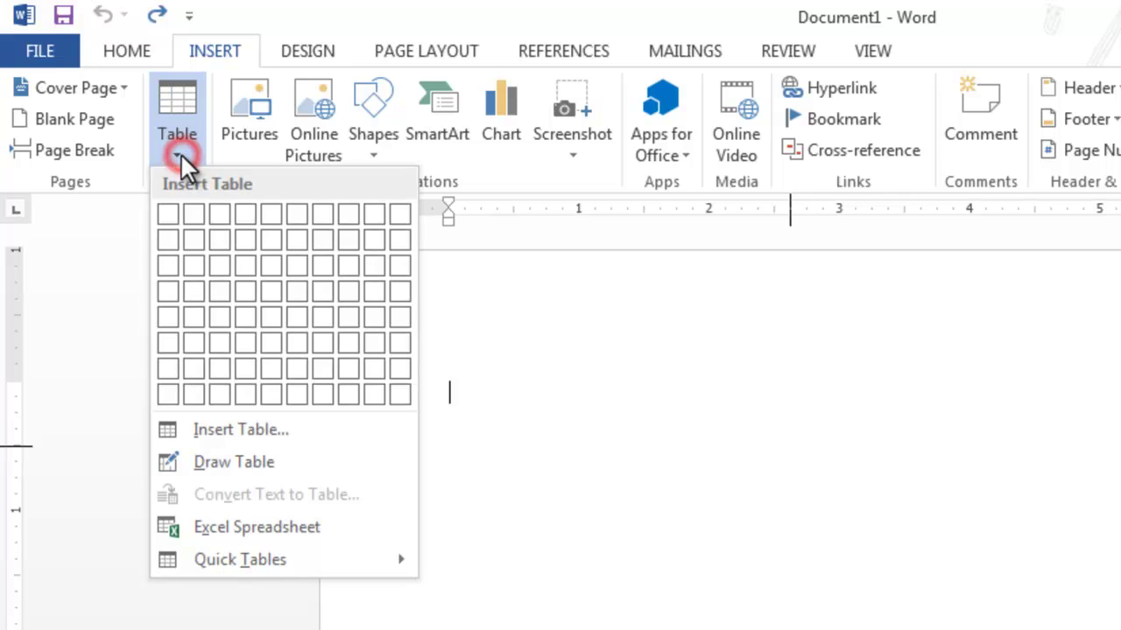
left_click(202, 240)
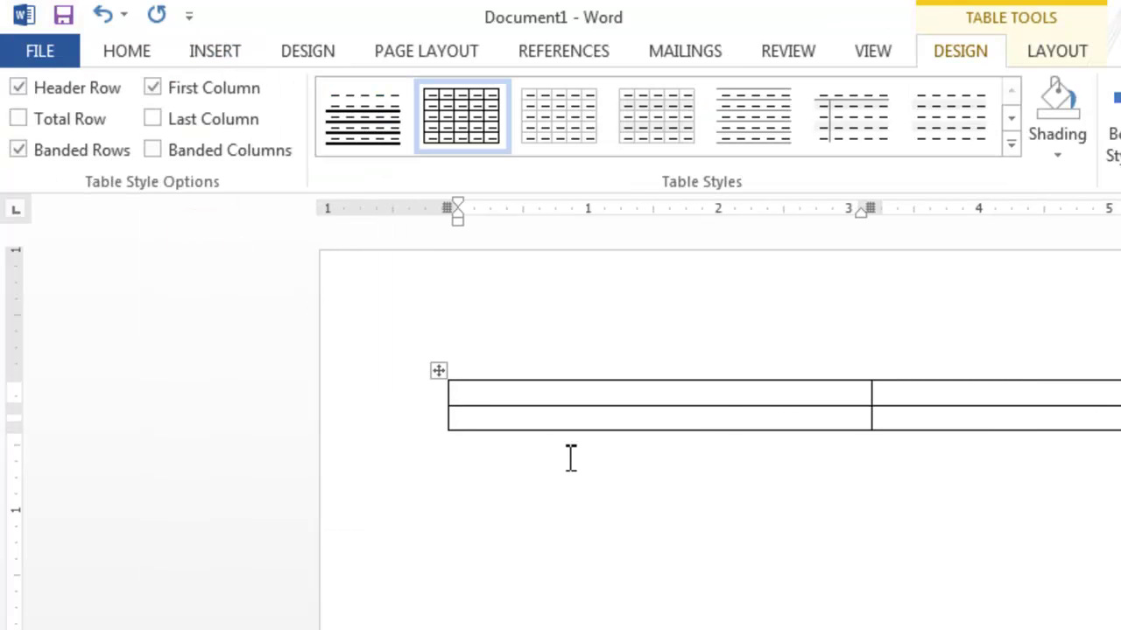
type("Name")
key("Tab")
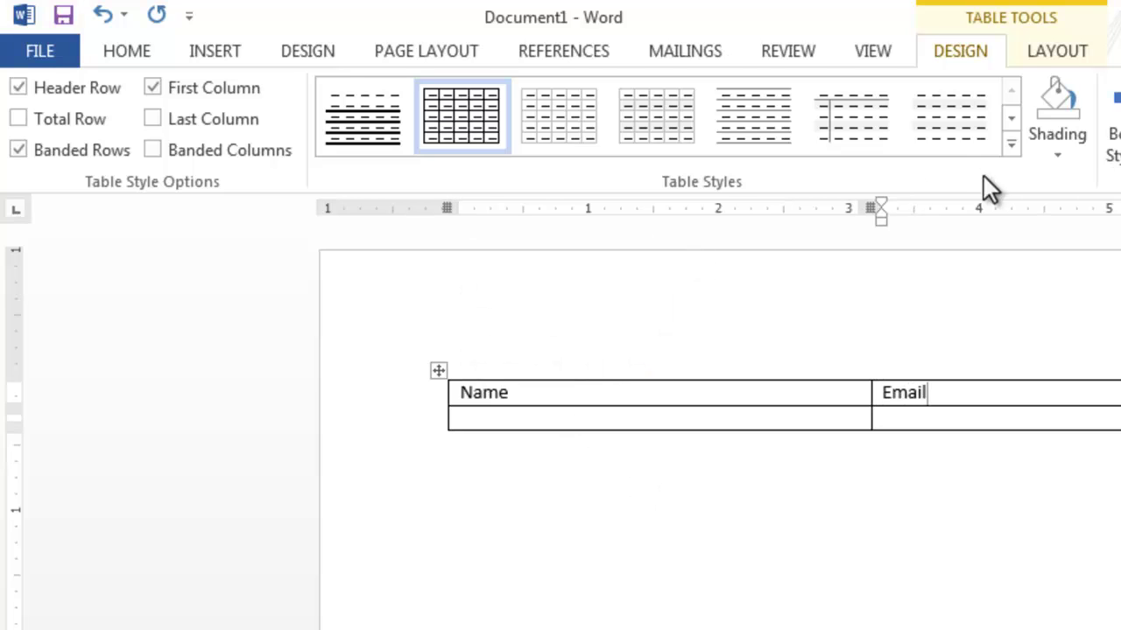
left_click(1049, 53)
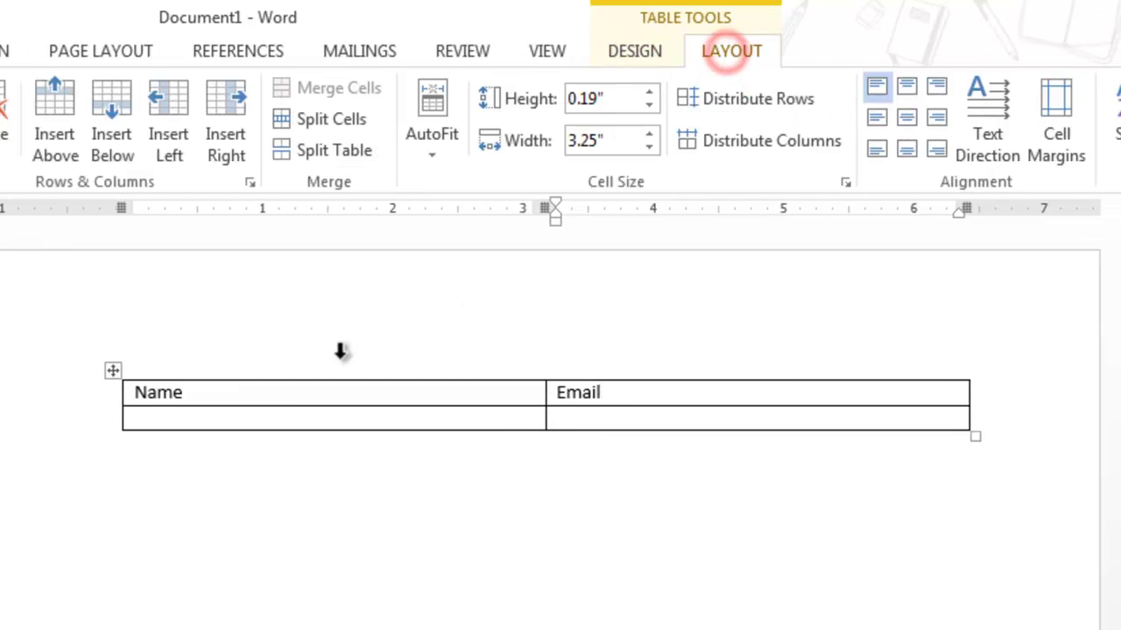
Add empty rows above the Name row and several more below the last row
left_click(111, 372)
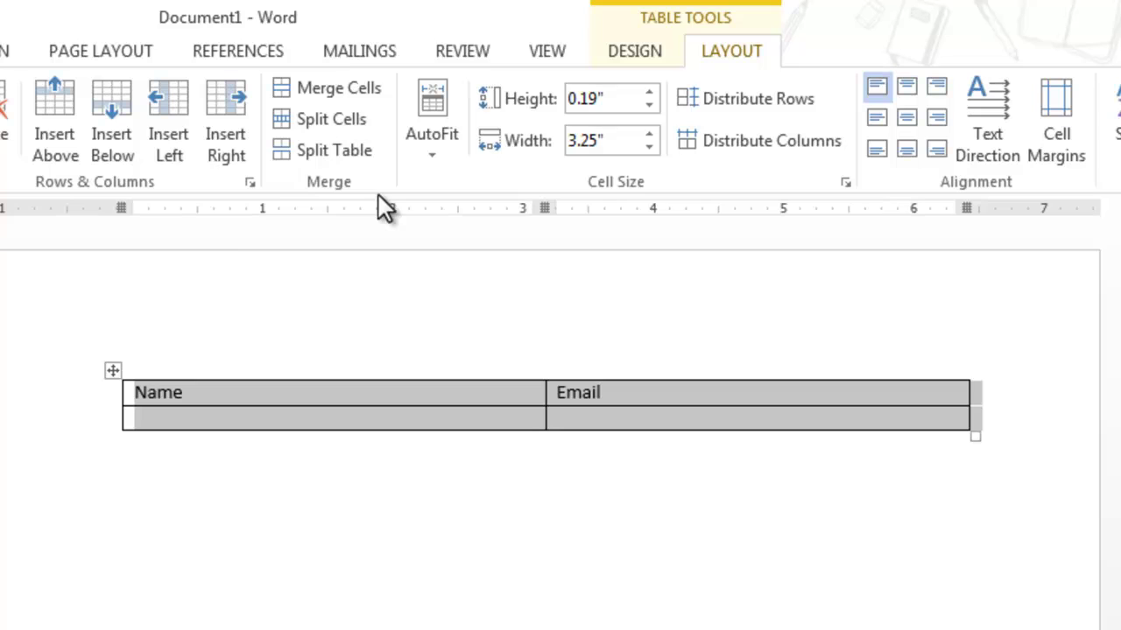
left_click(57, 153)
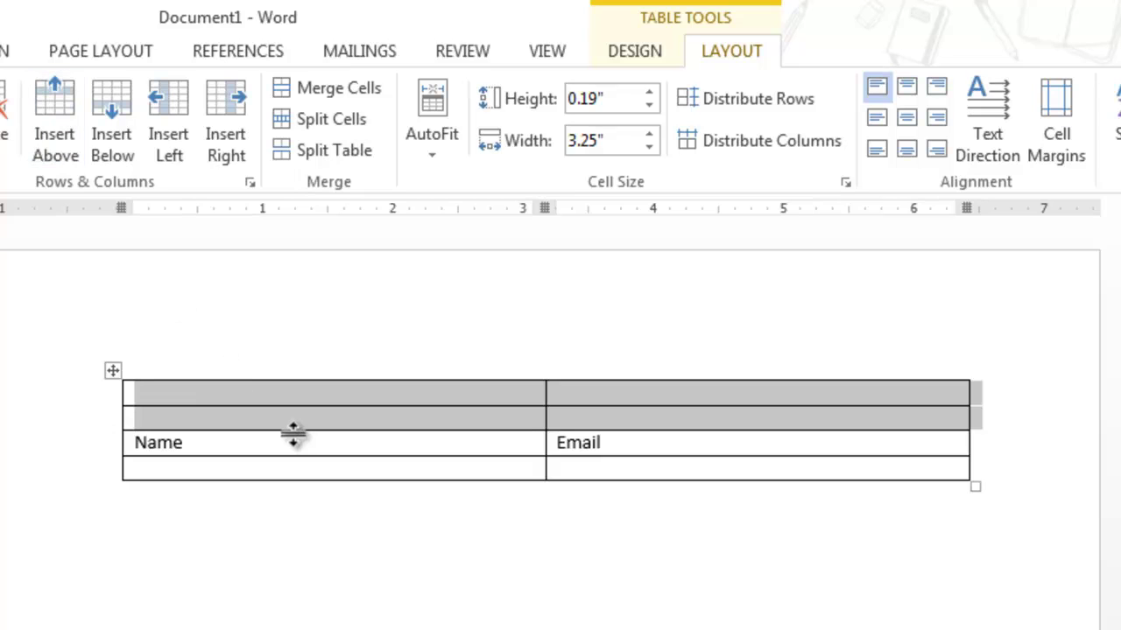
left_click(278, 470)
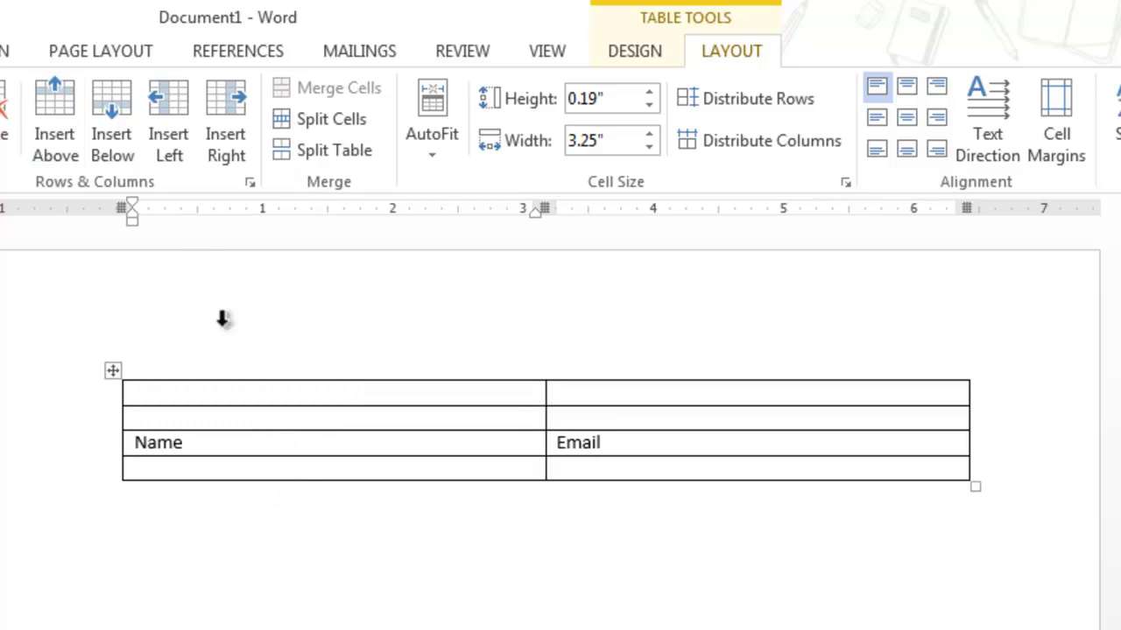
left_click(114, 138)
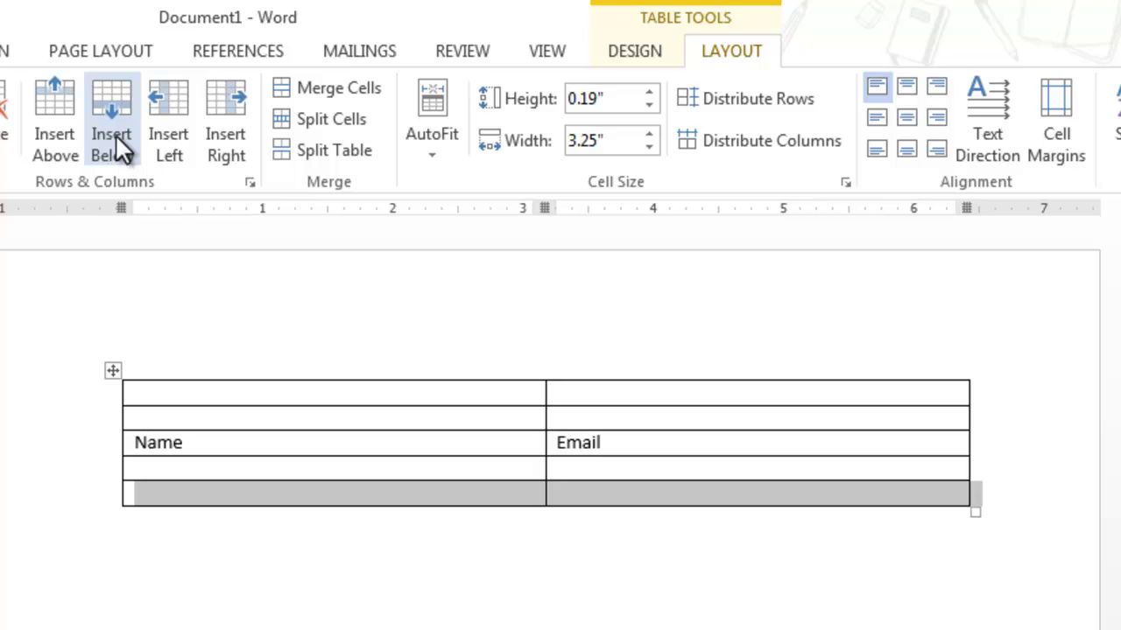
left_click(116, 373)
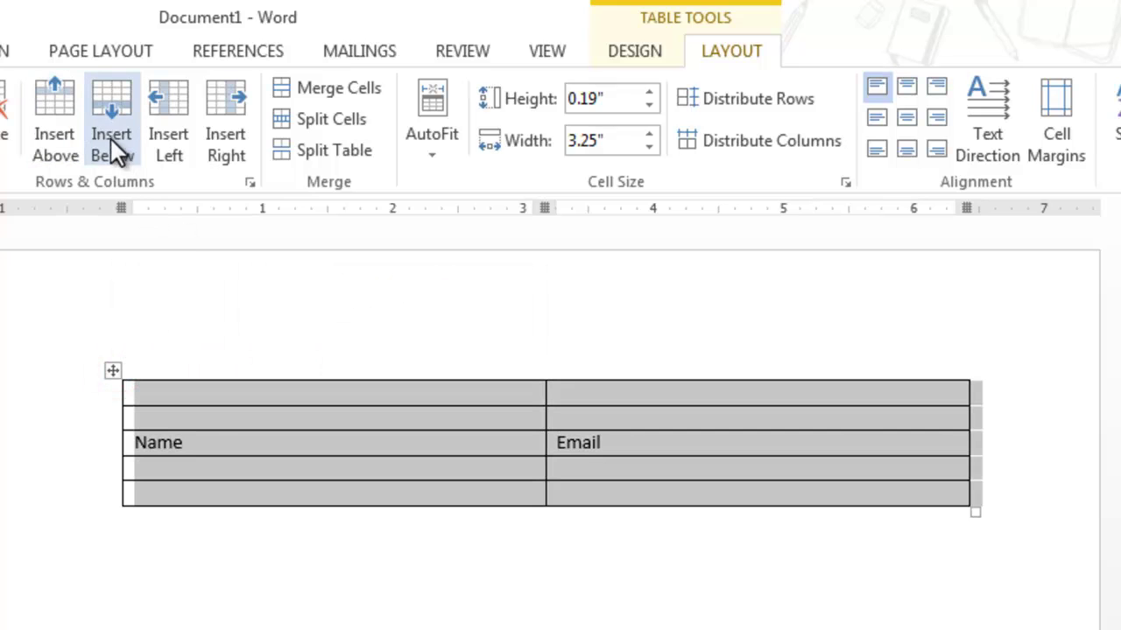
left_click(106, 109)
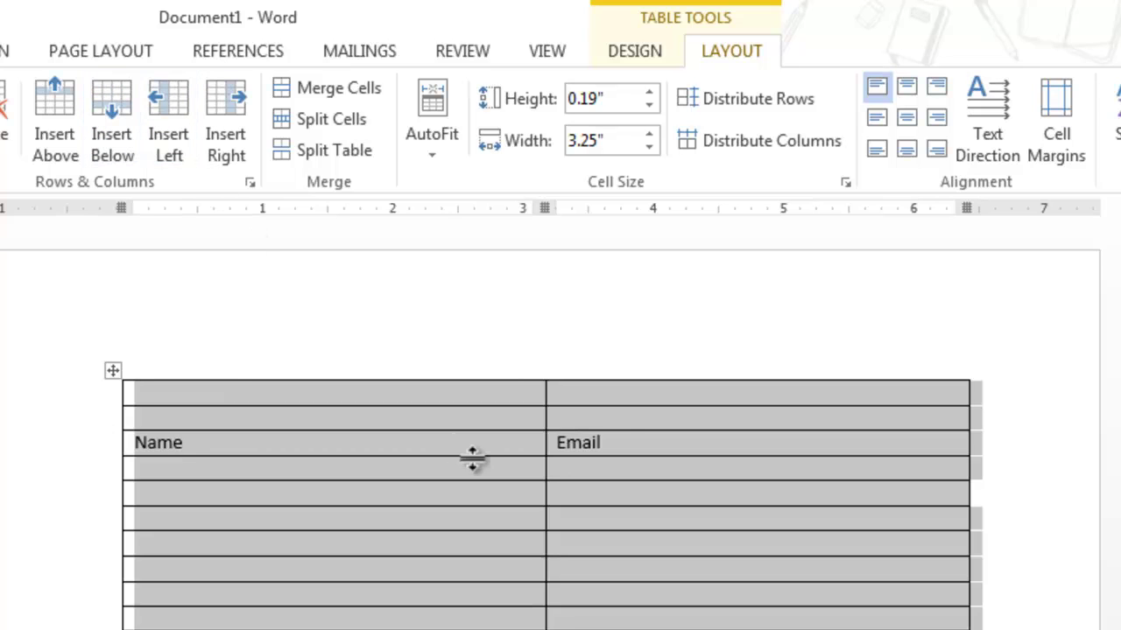
Insert two blank columns between the Name and Email columns
left_click(630, 428)
left_click(184, 109)
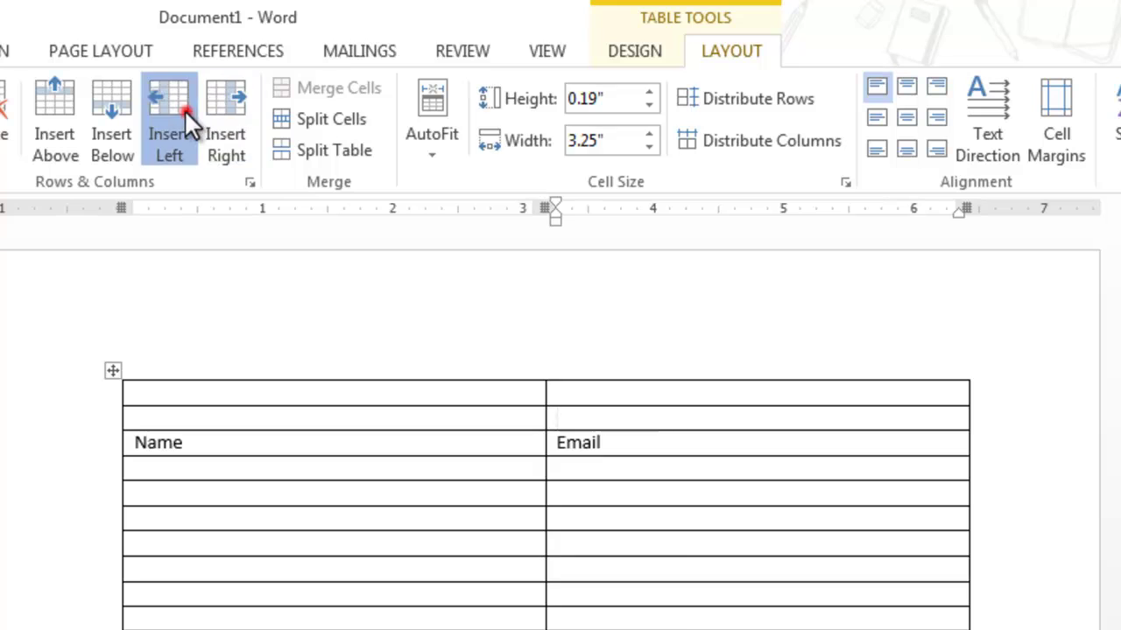
left_click(244, 120)
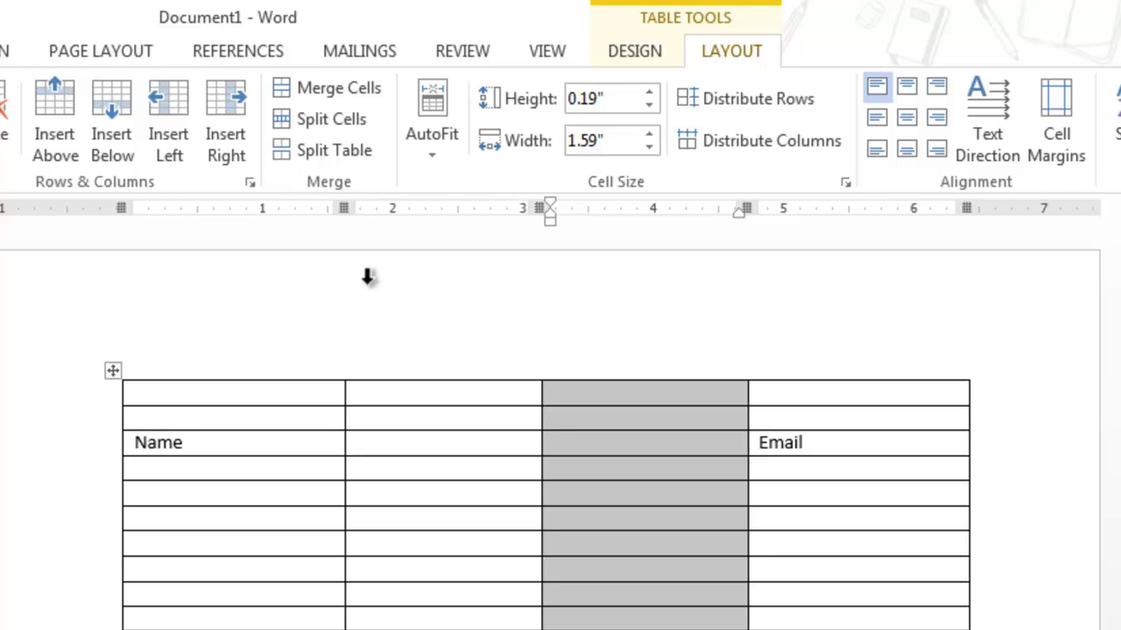
Split the table's top-left cell into two columns
left_click(246, 394)
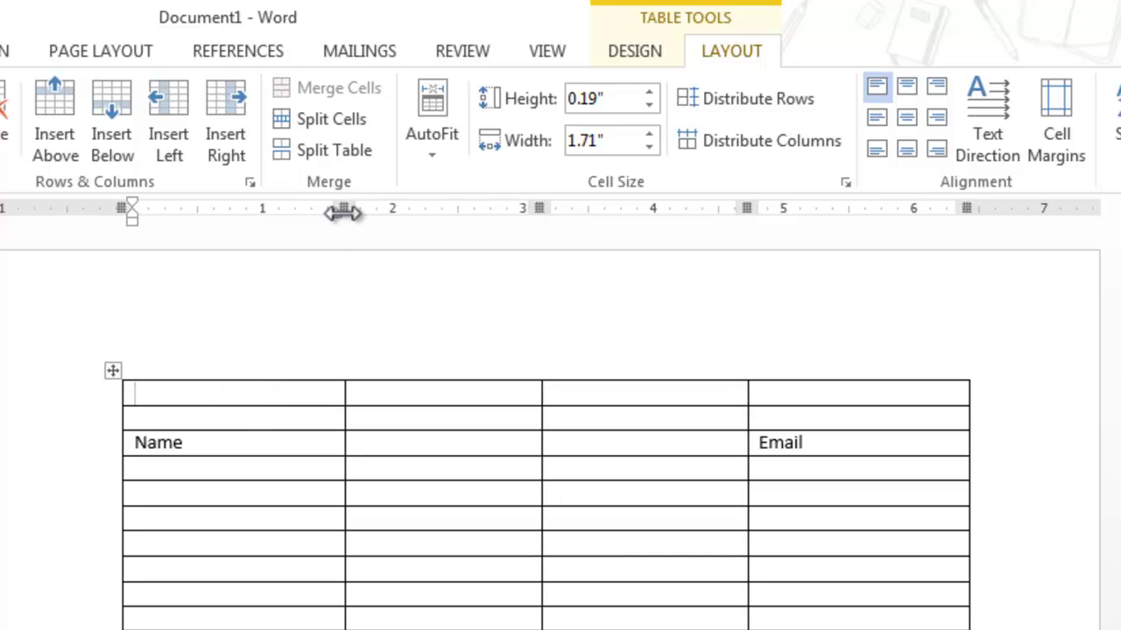
left_click(348, 122)
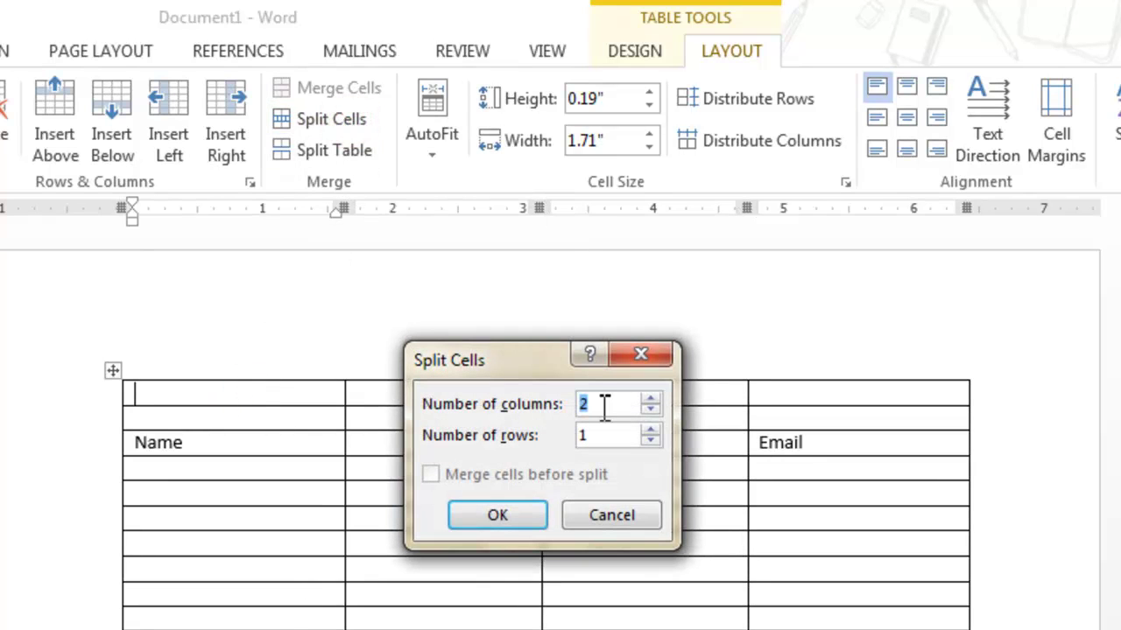
left_click(490, 516)
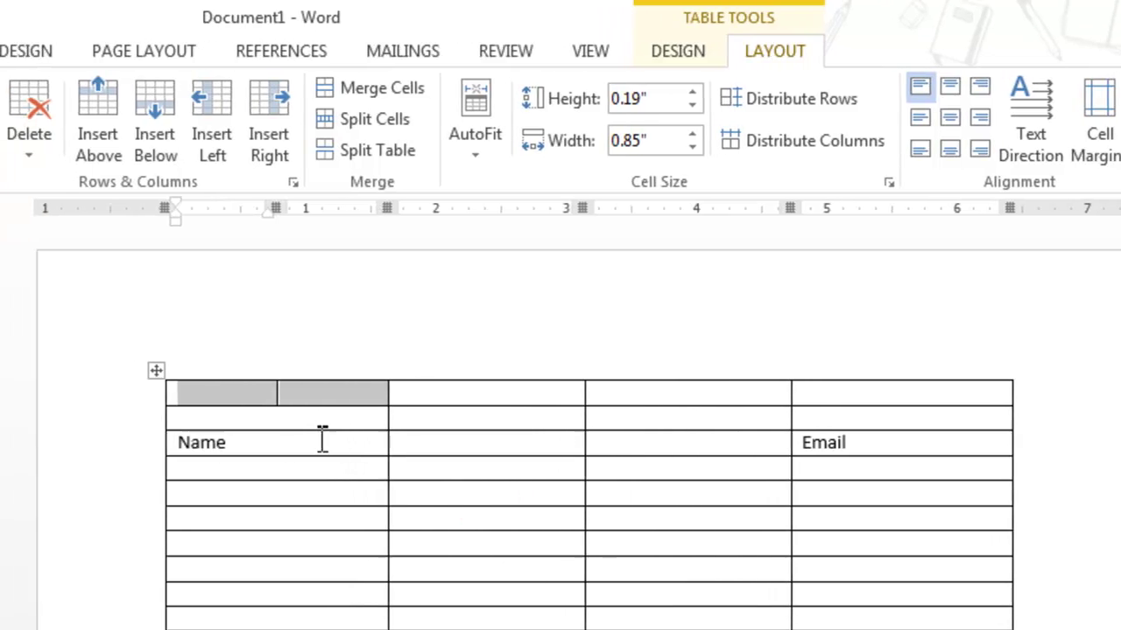
left_click(273, 422)
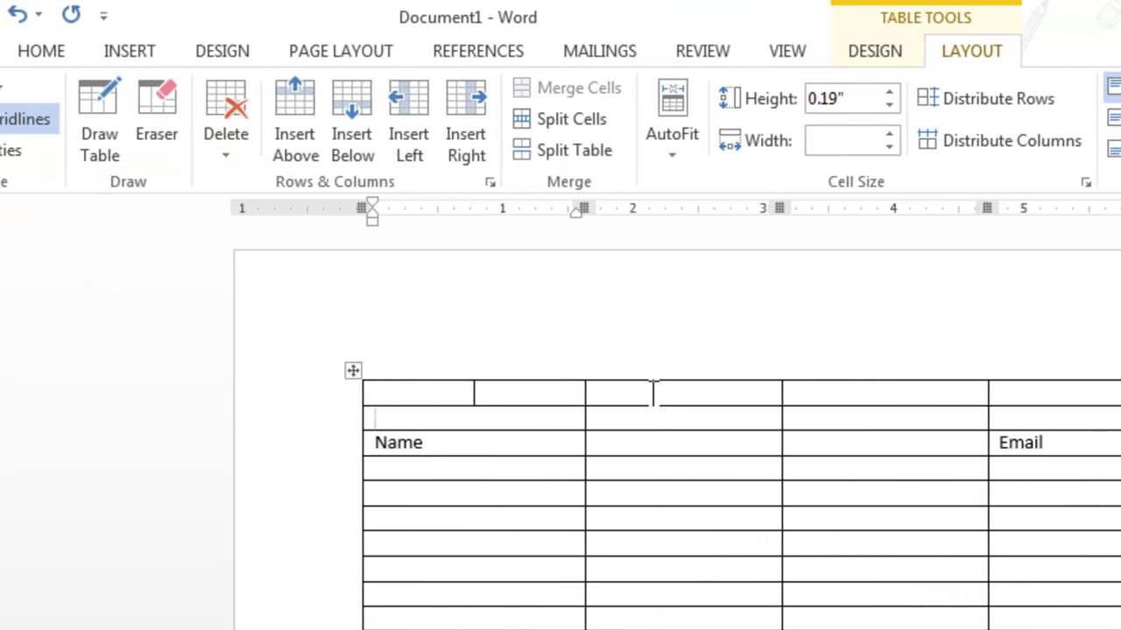
Start drawing a vertical divider through the third column's top cells with Draw Table, then cancel it
left_click(652, 394)
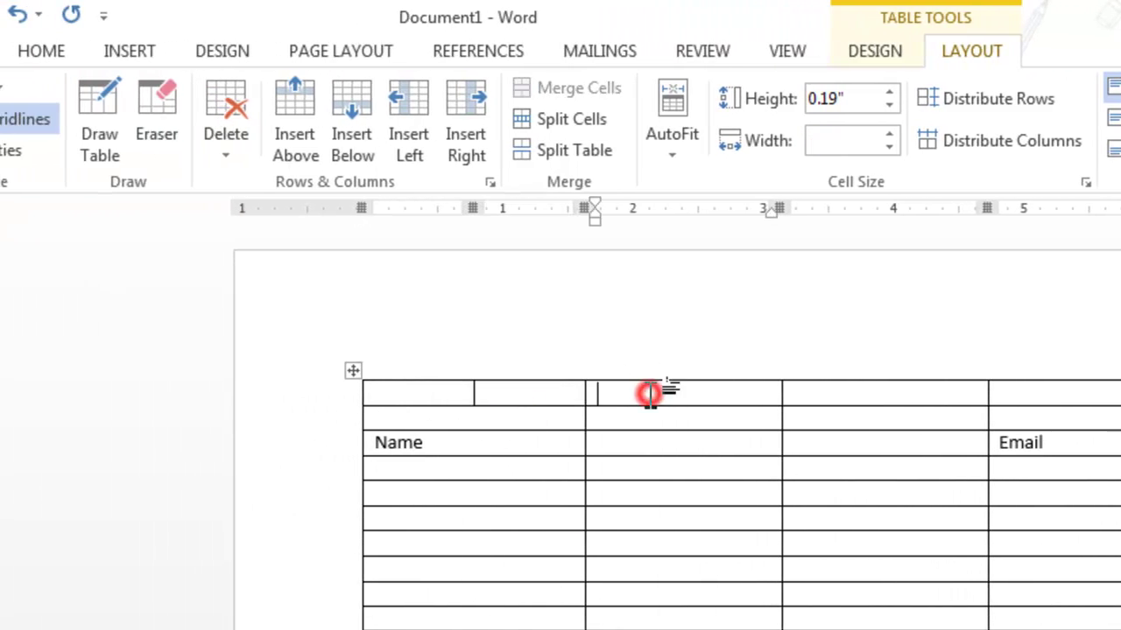
left_click(99, 99)
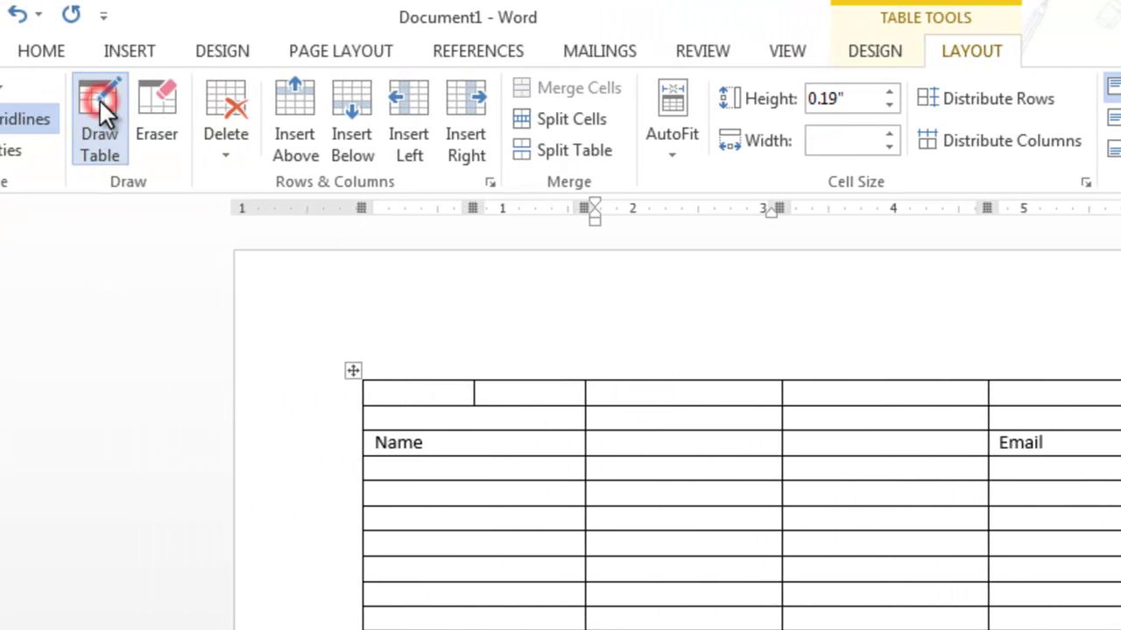
left_click(671, 385)
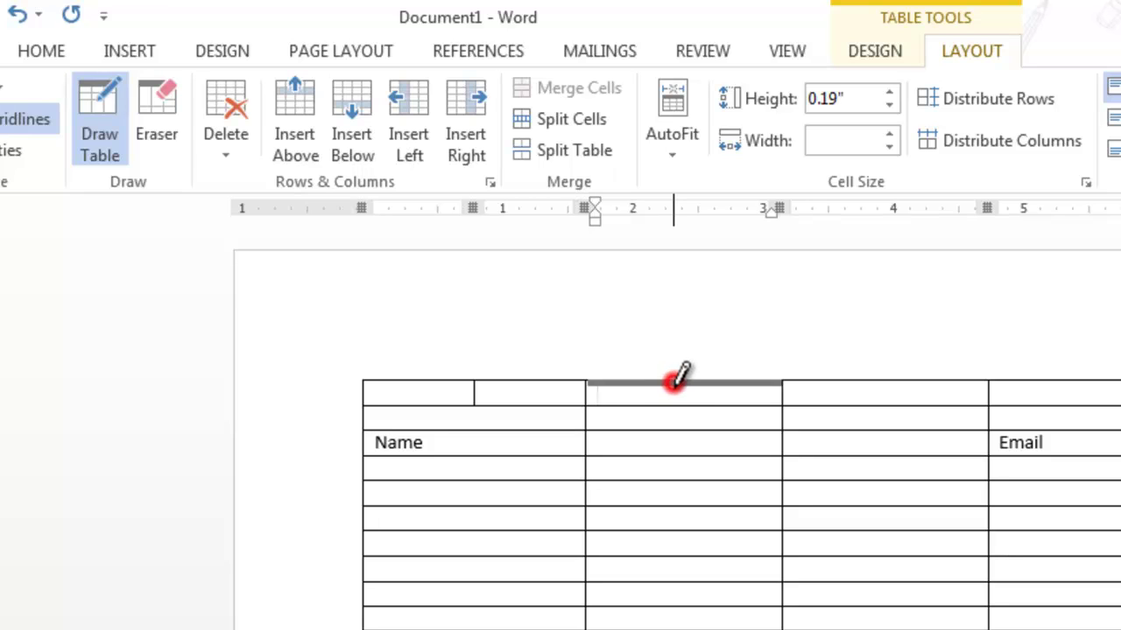
left_click_drag(672, 390, 672, 400)
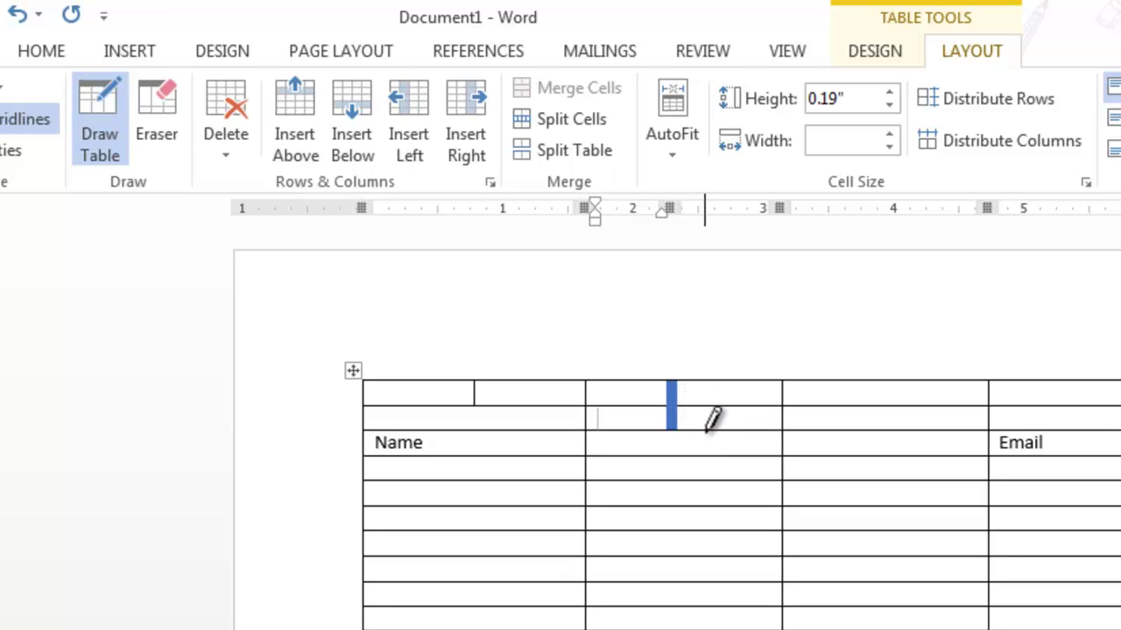
key("Up")
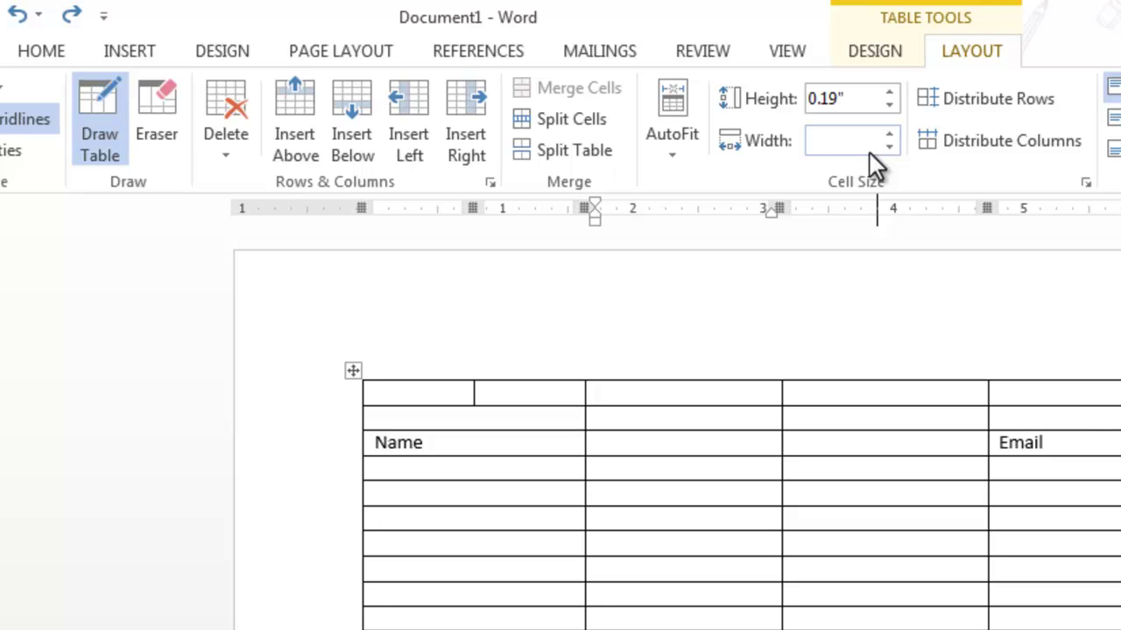
left_click(876, 46)
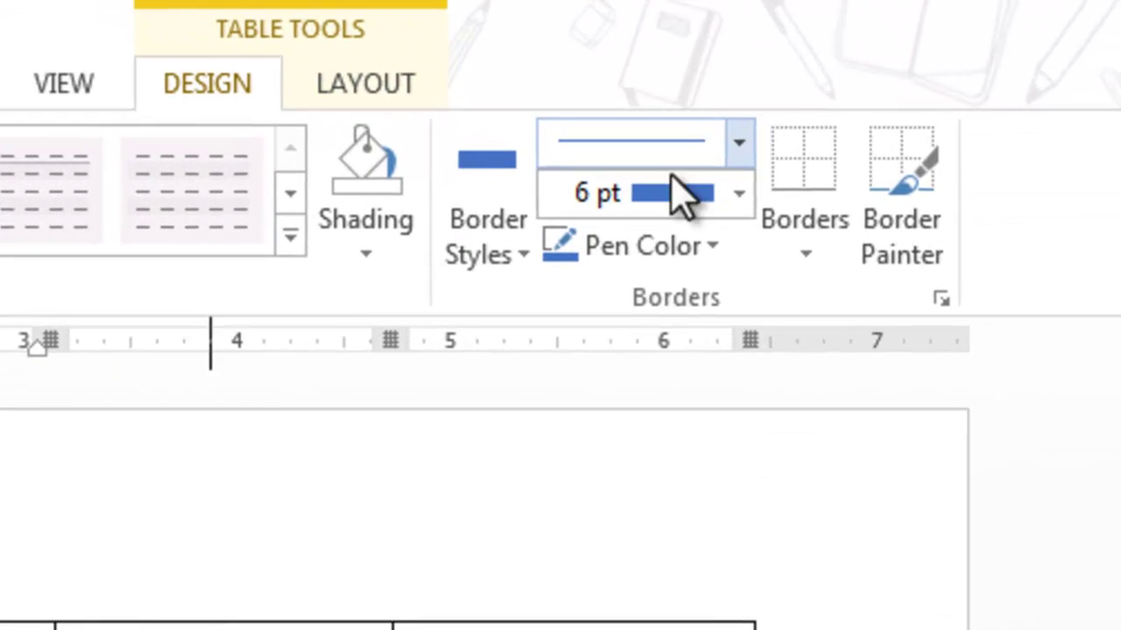
Set the border pen to ¼ pt weight with a thin black border style
left_click(698, 199)
left_click(642, 263)
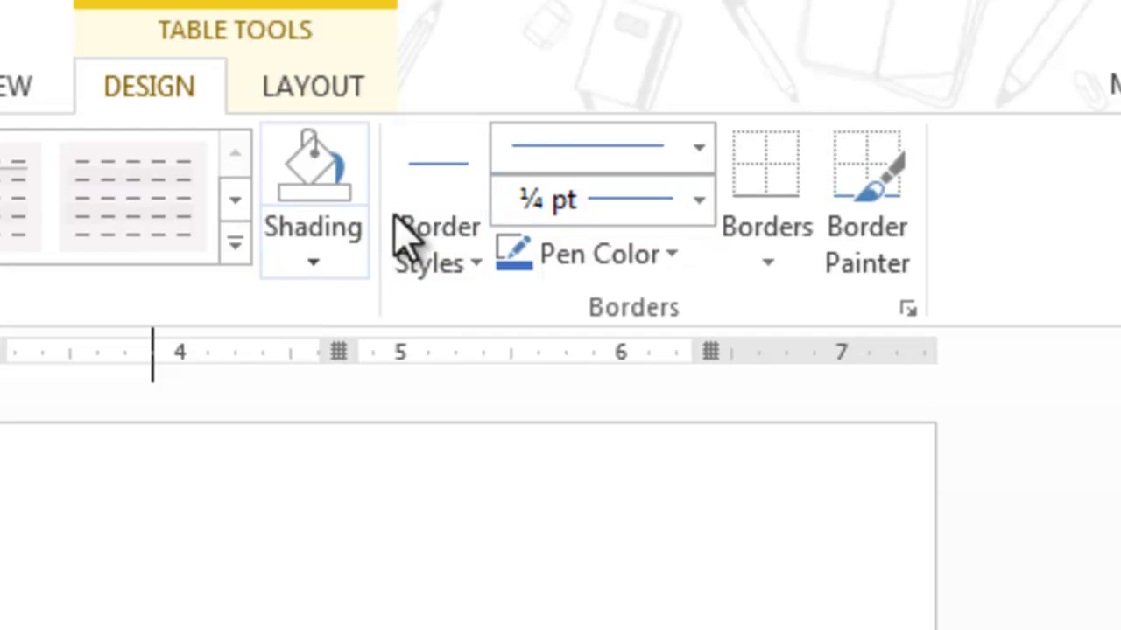
left_click(429, 223)
left_click(258, 376)
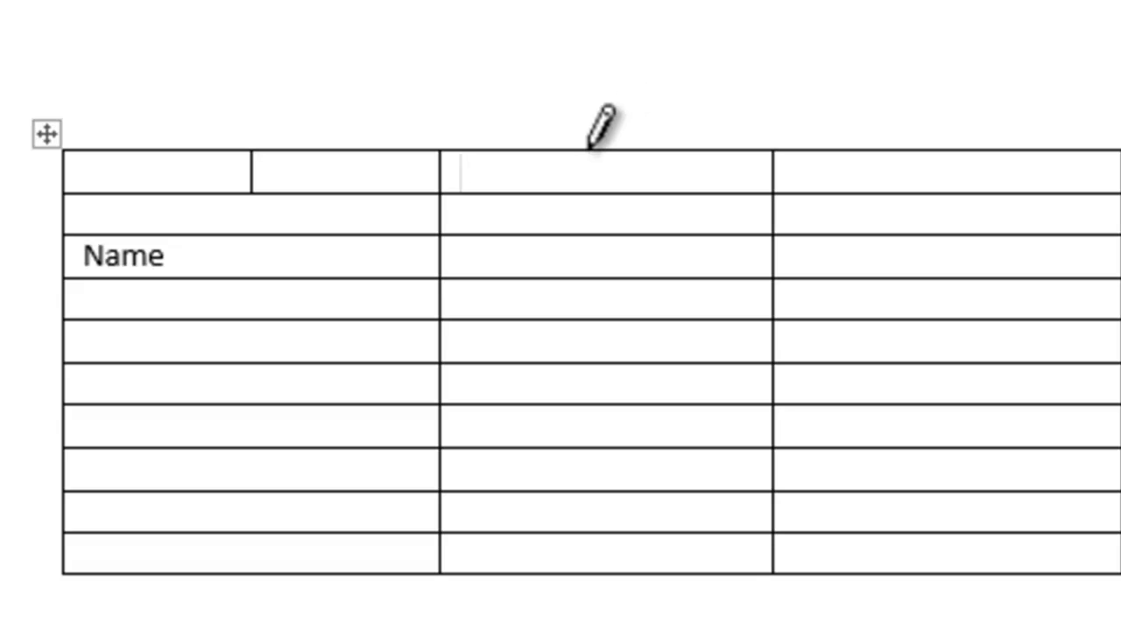
Draw a vertical border splitting the second column's top cell
left_click_drag(586, 153, 582, 191)
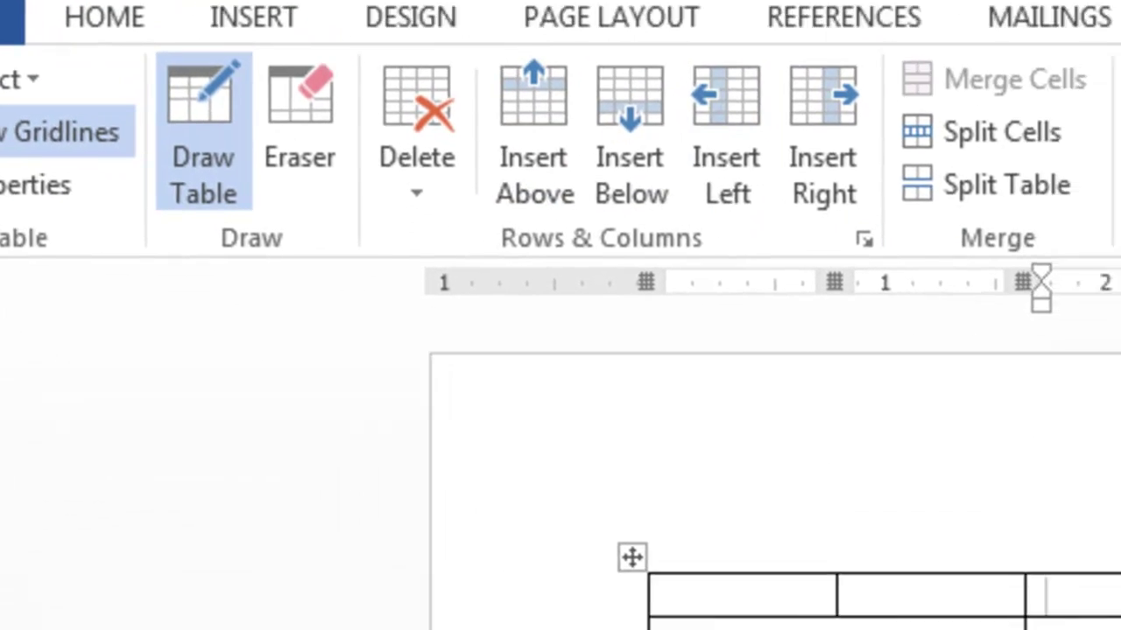
left_click(1120, 599)
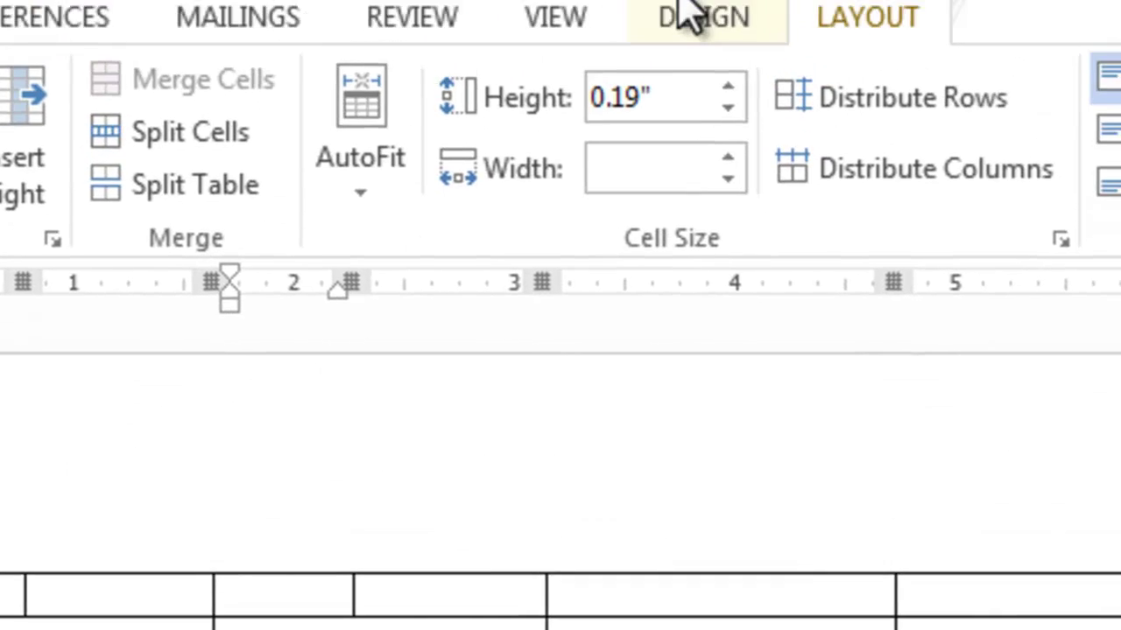
left_click(696, 15)
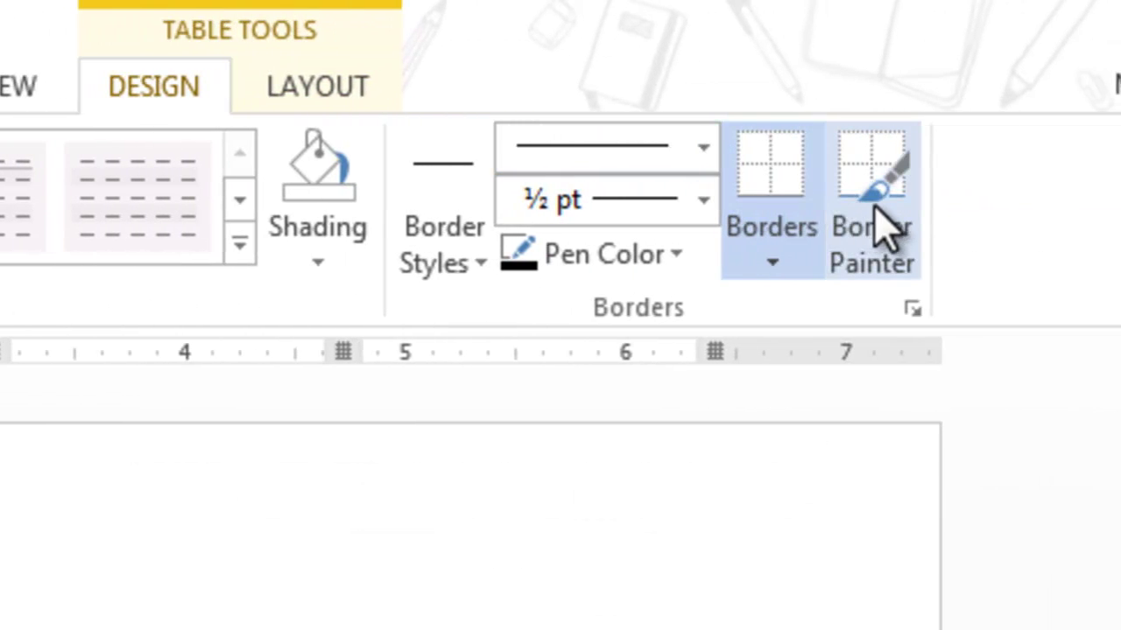
key("Escape")
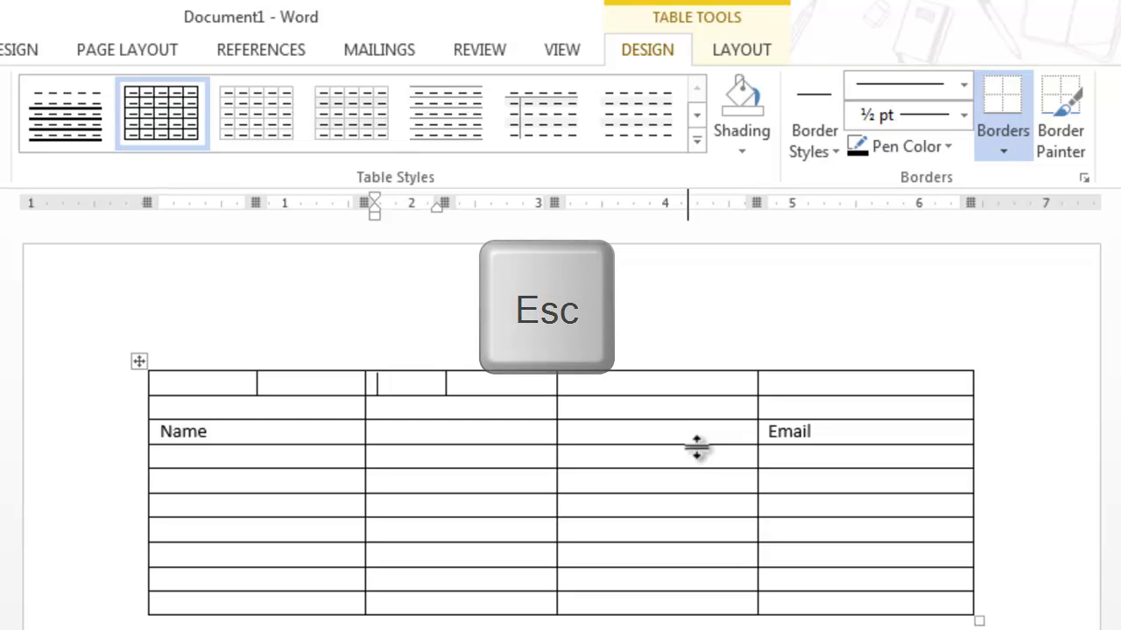
left_click(657, 357)
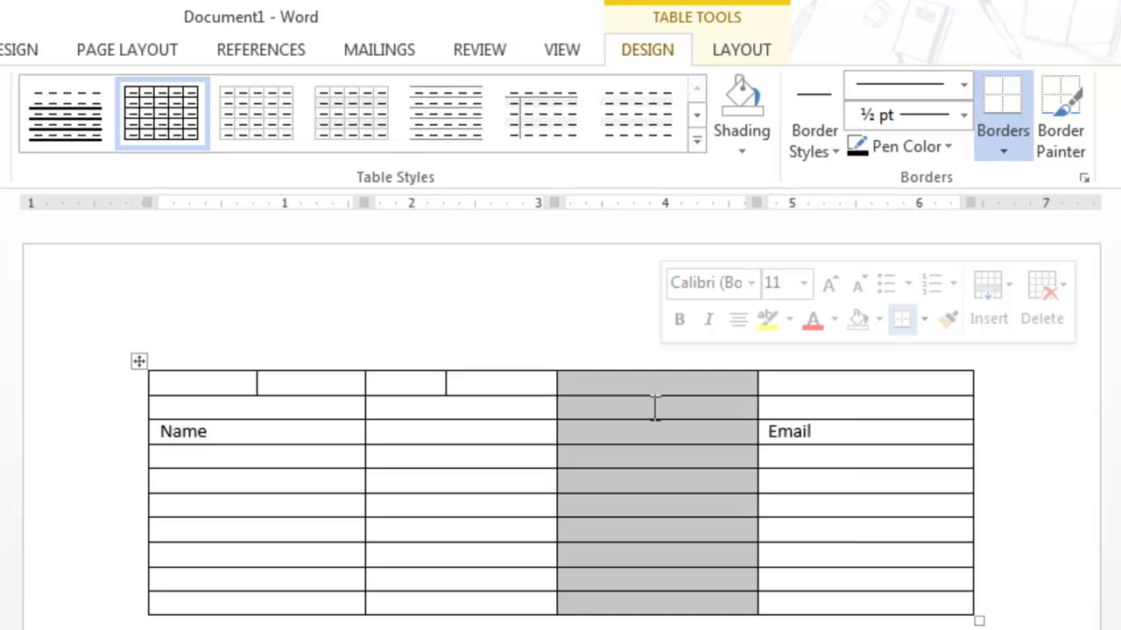
right_click(649, 407)
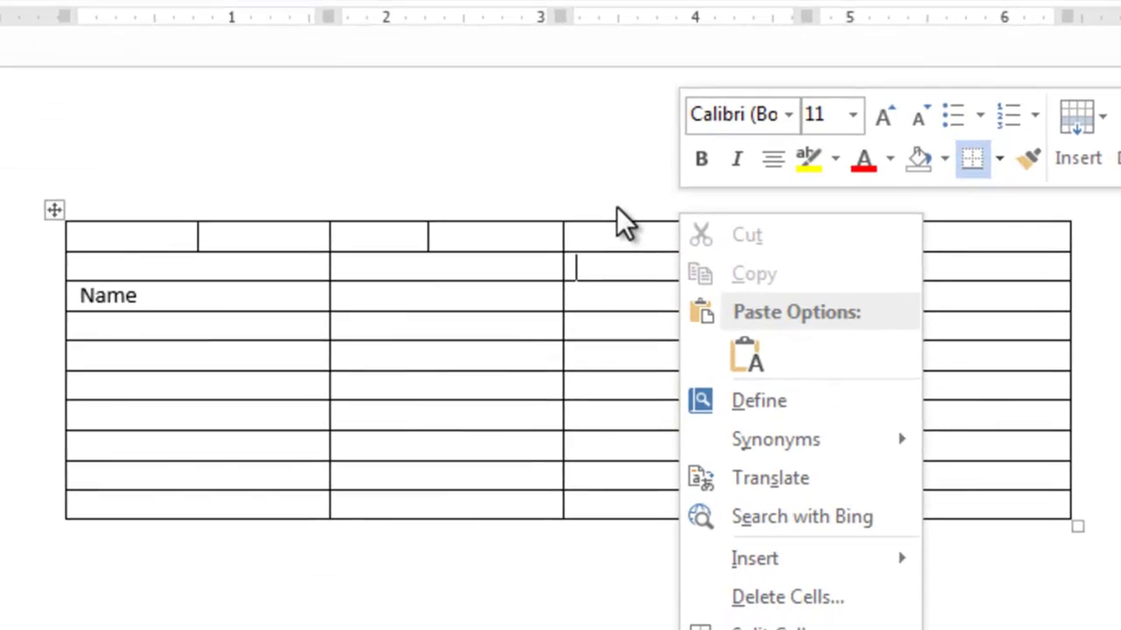
left_click(602, 355)
left_click(626, 129)
left_click_drag(745, 275, 745, 289)
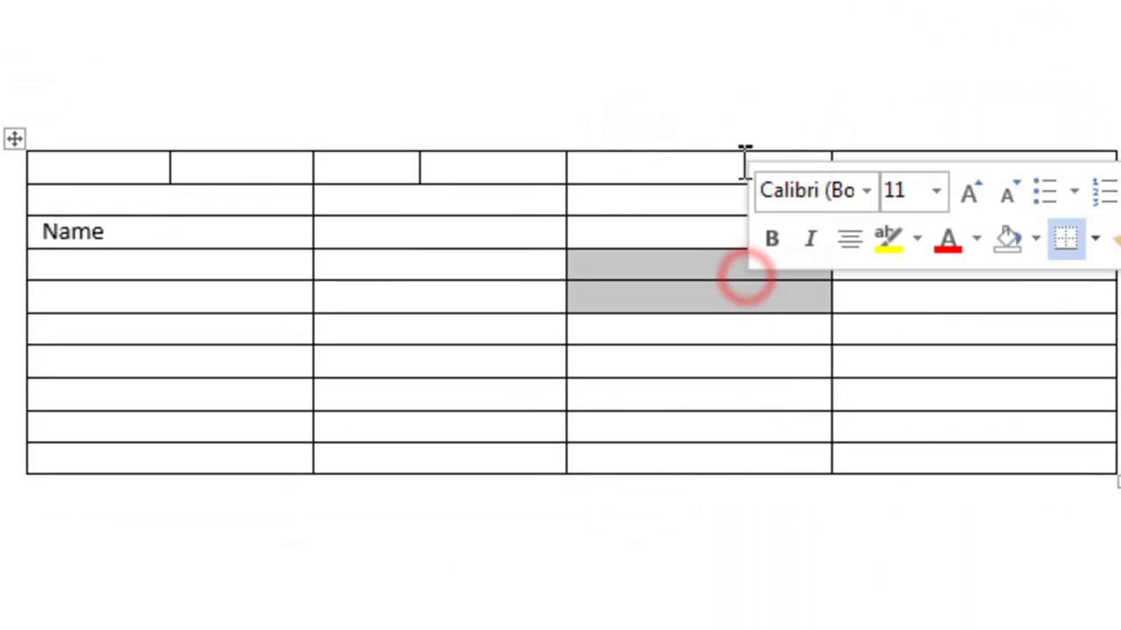
left_click(726, 125)
left_click(728, 170)
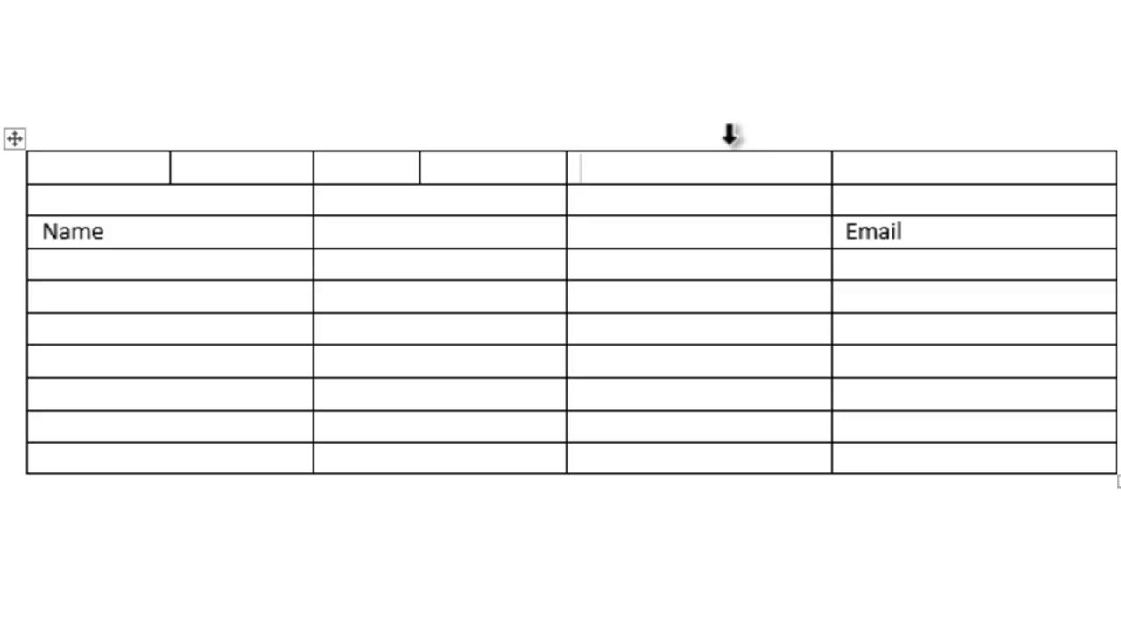
left_click(728, 134)
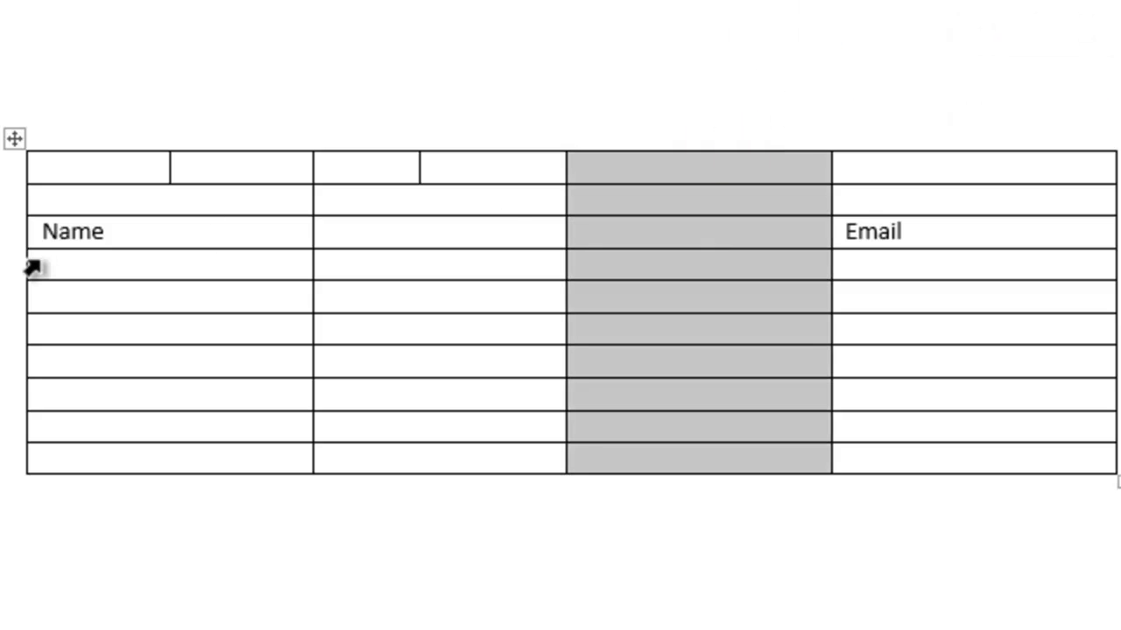
left_click(3, 235)
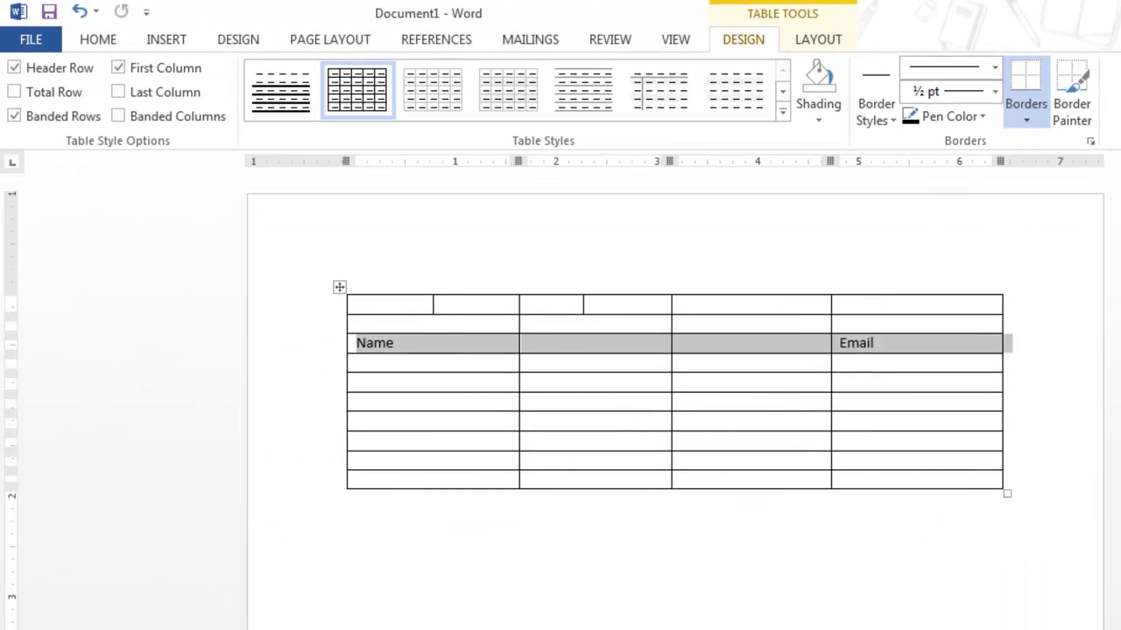
Select the whole table and erase the Name and Email headings from every cell
left_click(339, 287)
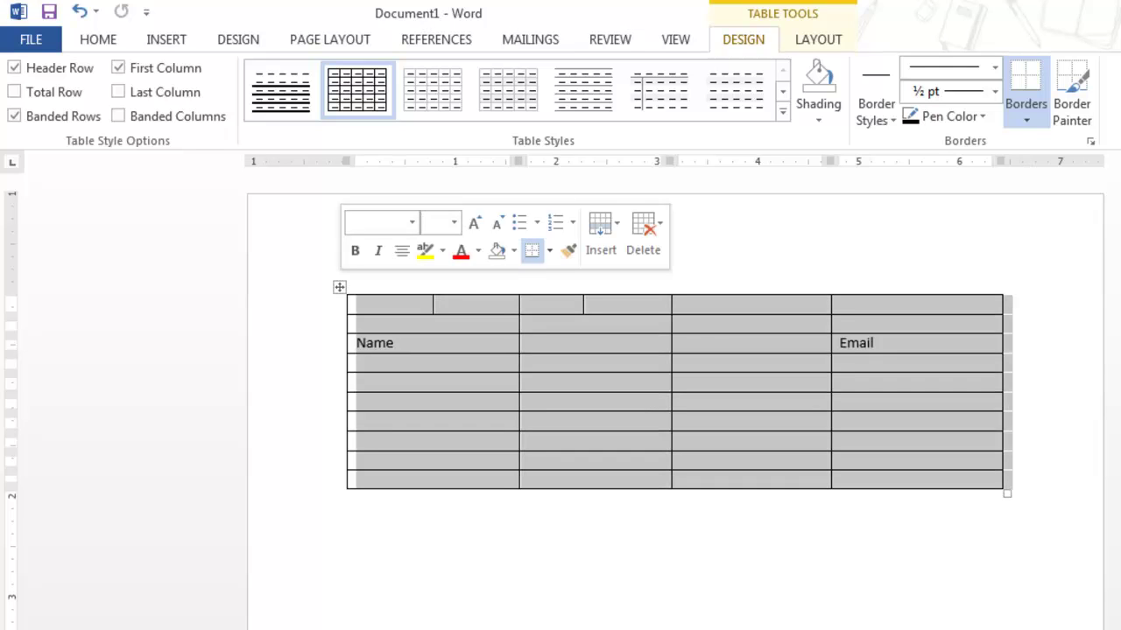
key("ctrl+z")
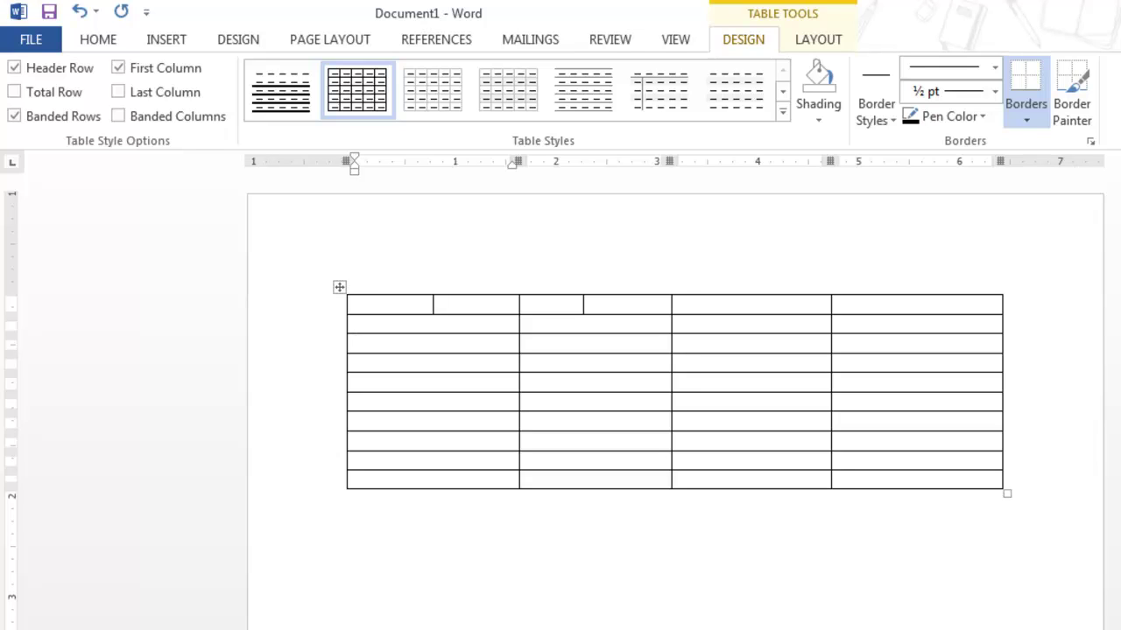
left_click(348, 499)
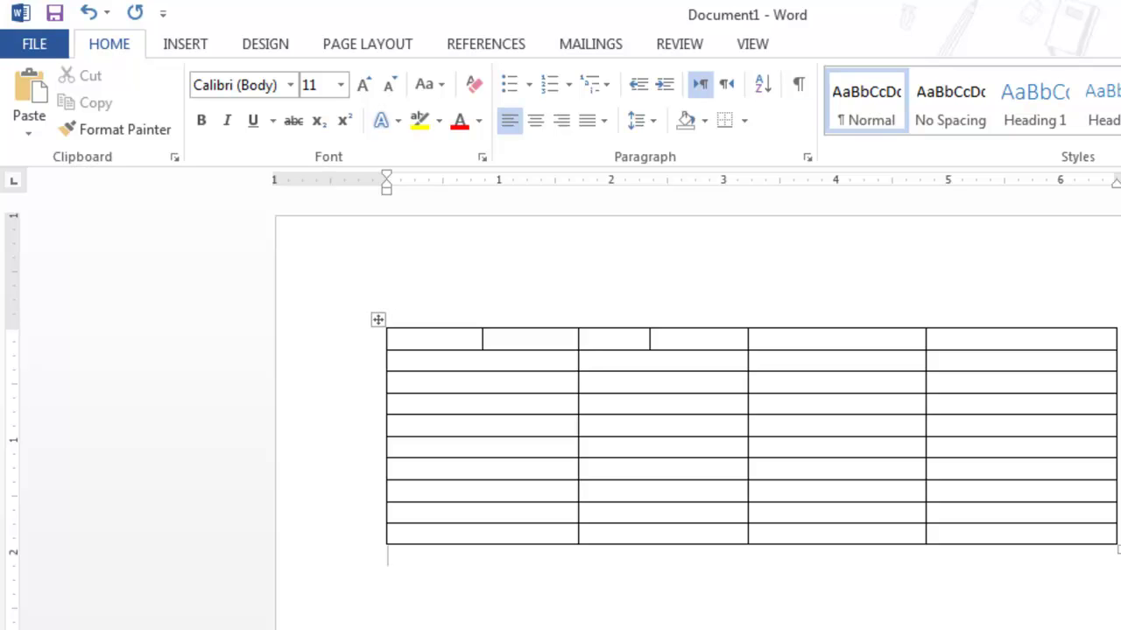
Put the caret back in the empty table and display its Design and Layout table tools
left_click(588, 383)
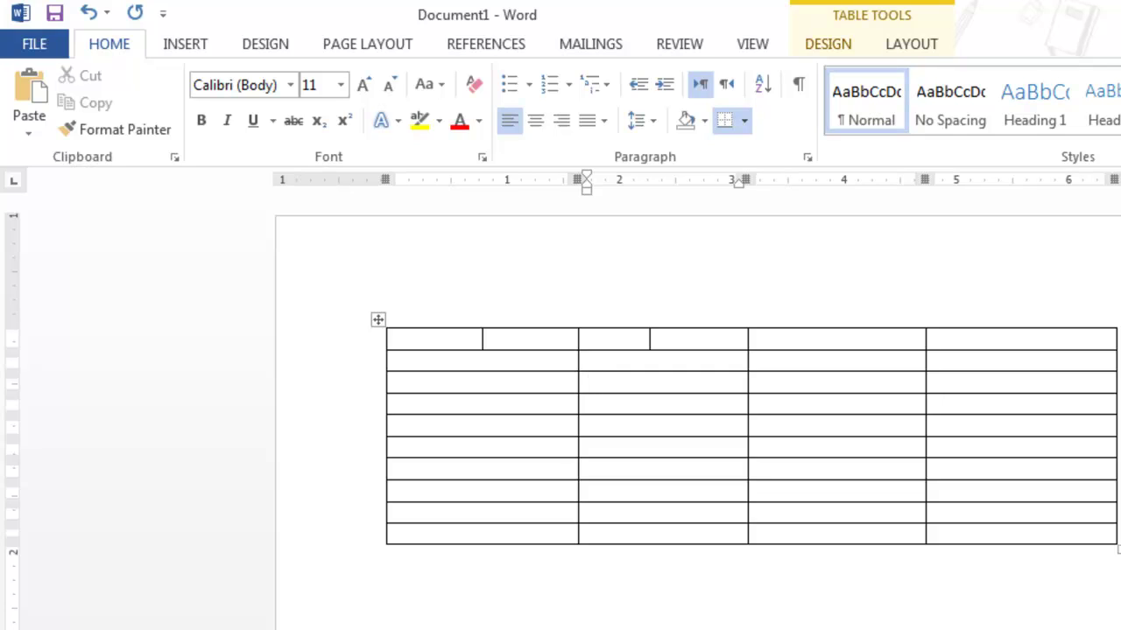
left_click(828, 44)
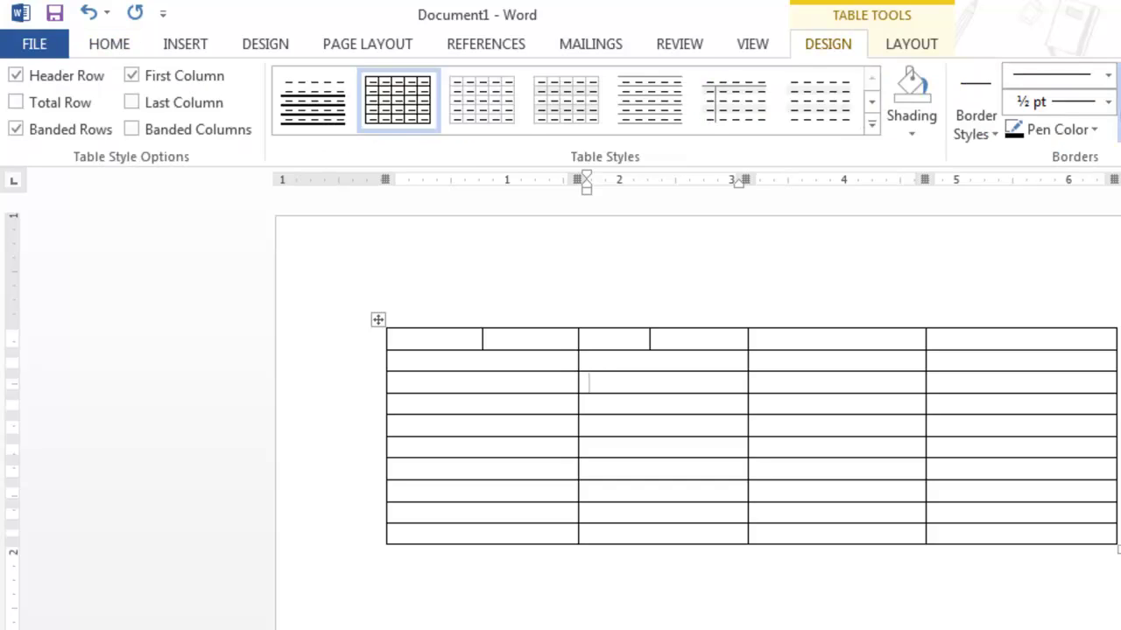
left_click(910, 44)
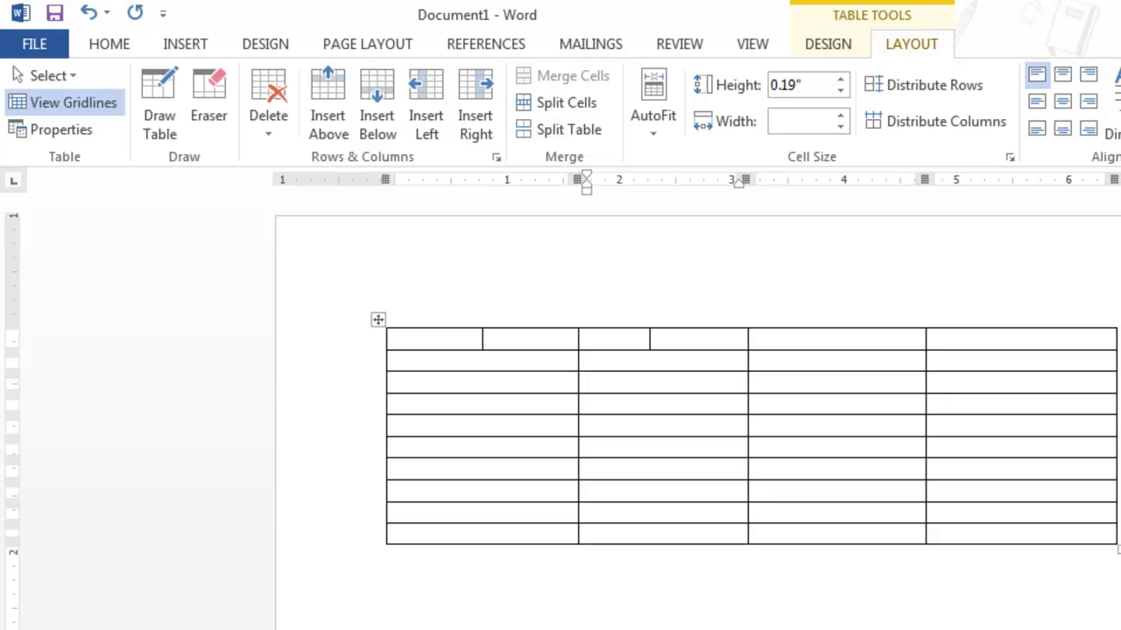
Delete the entire four-column table
left_click(378, 320)
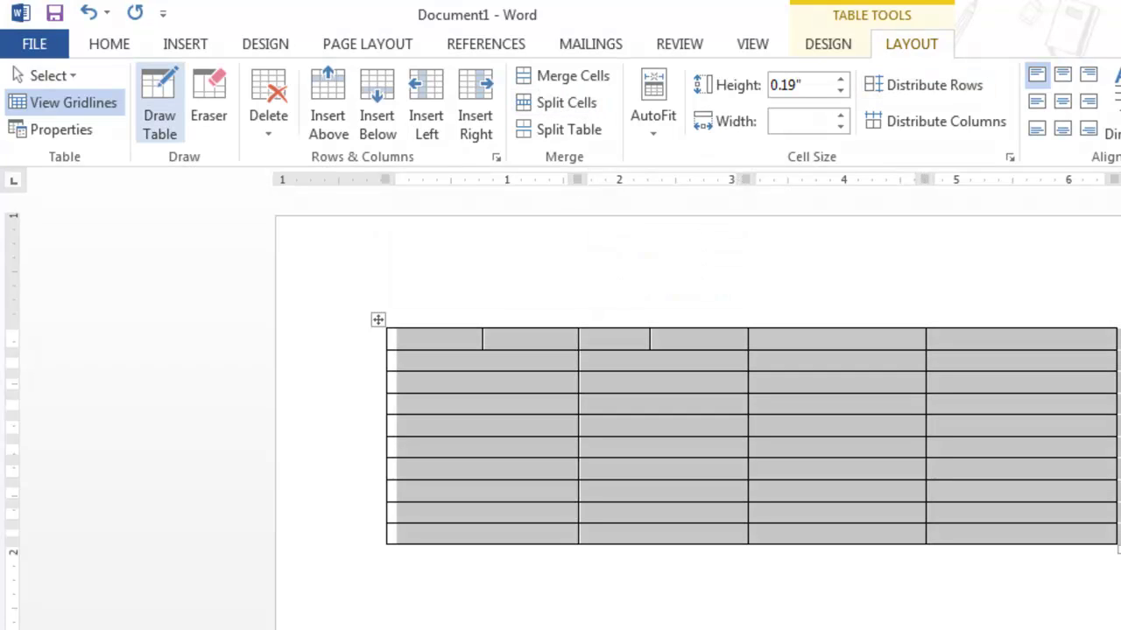
left_click(268, 105)
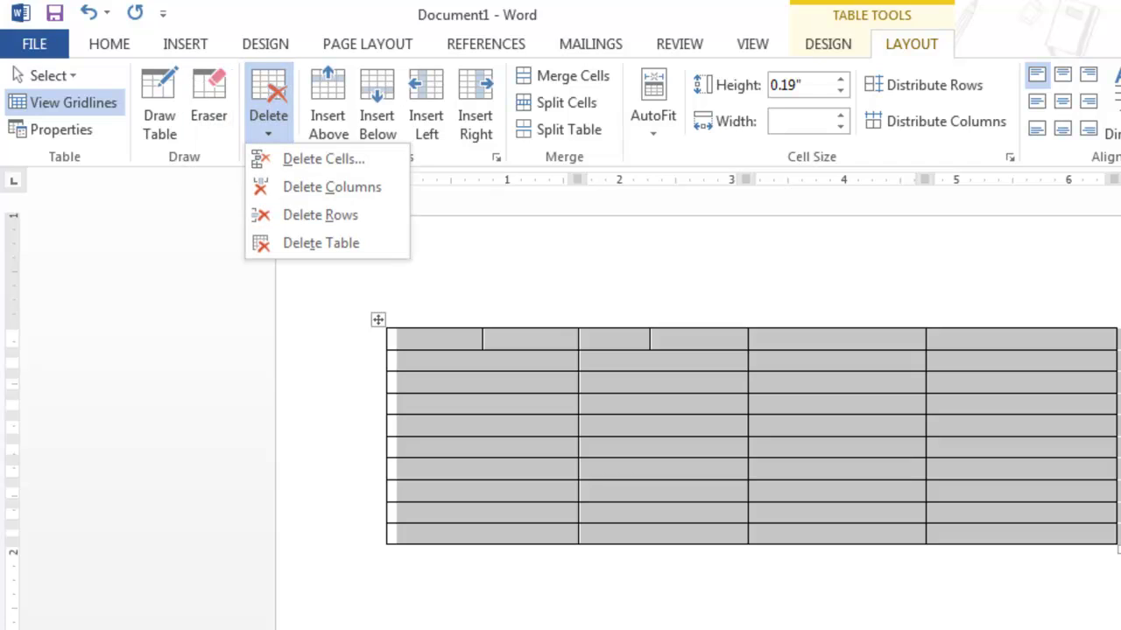
left_click(320, 242)
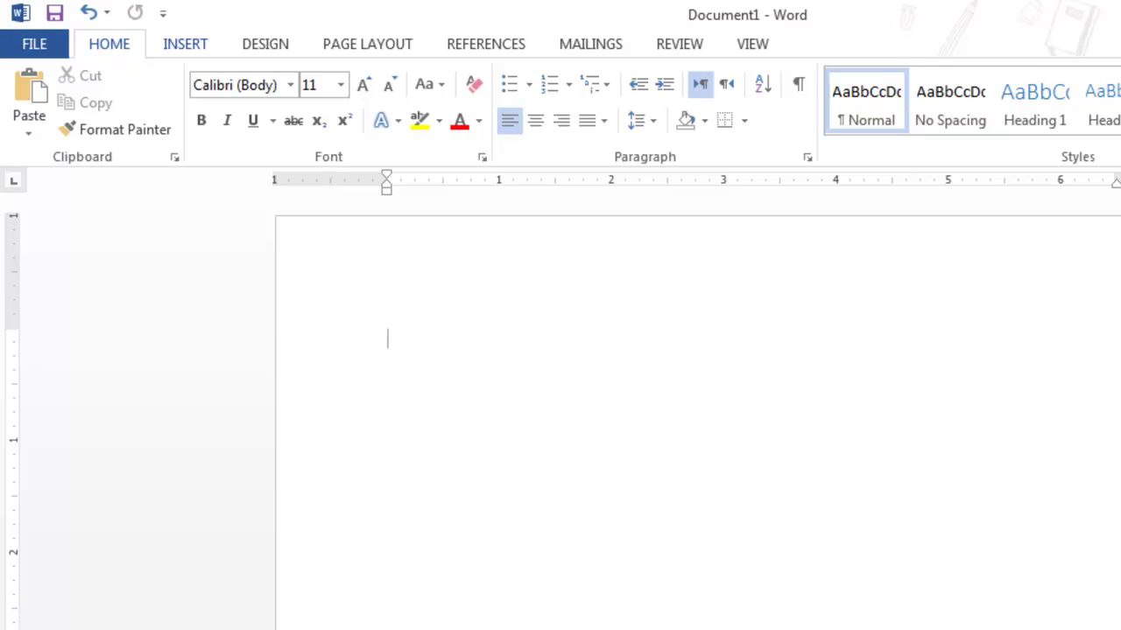
Insert a 2x2 table with 'Name' and 'Email' in its first row
left_click(185, 43)
left_click(152, 105)
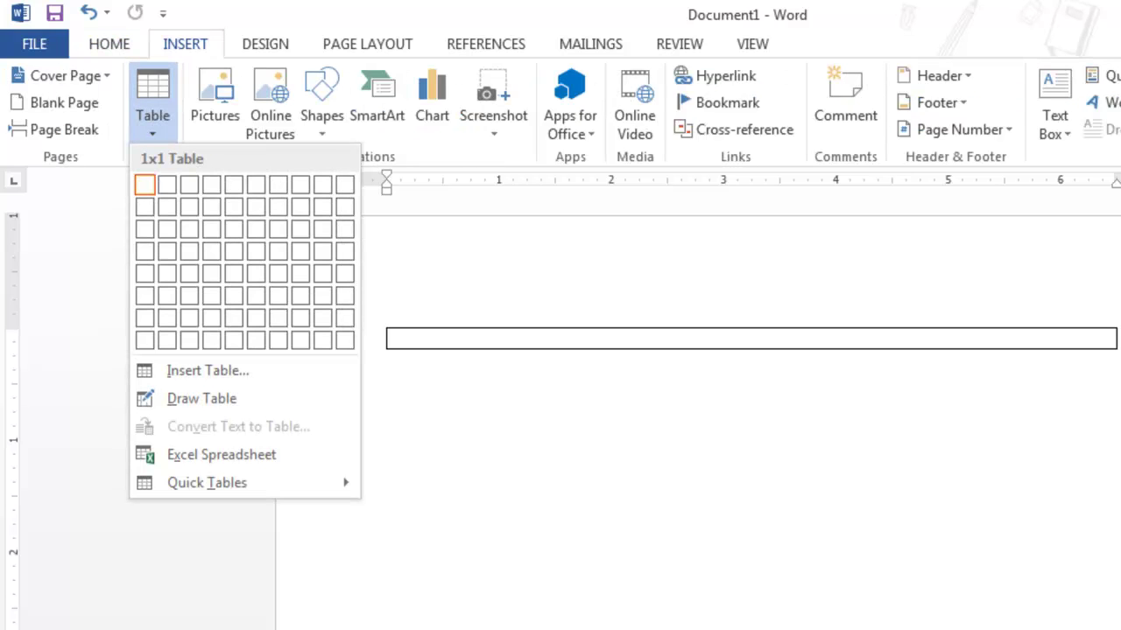
left_click(167, 206)
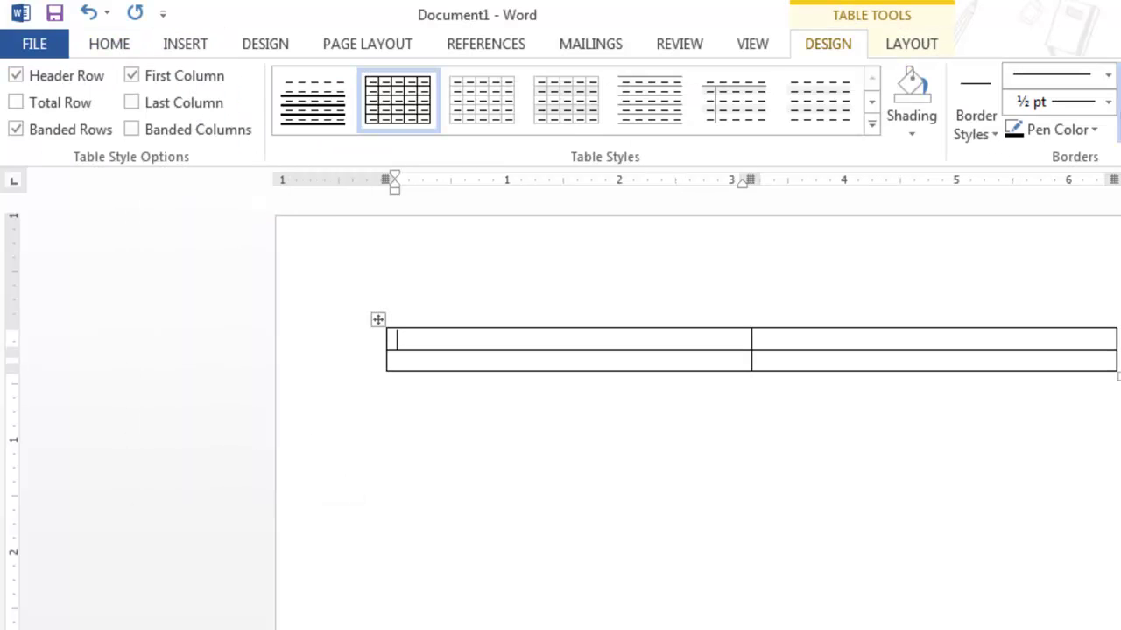
type("Namd")
key("BackSpace")
type("e")
key("Tab")
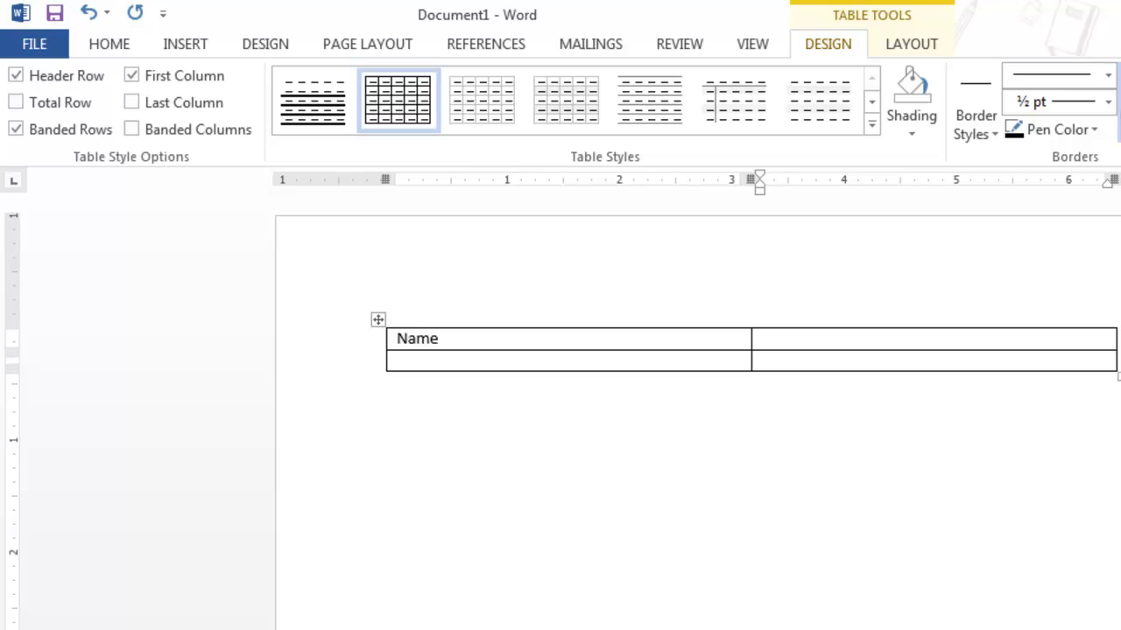
type("Email")
Apply the orange grid table style with a solid orange header row
left_click(871, 124)
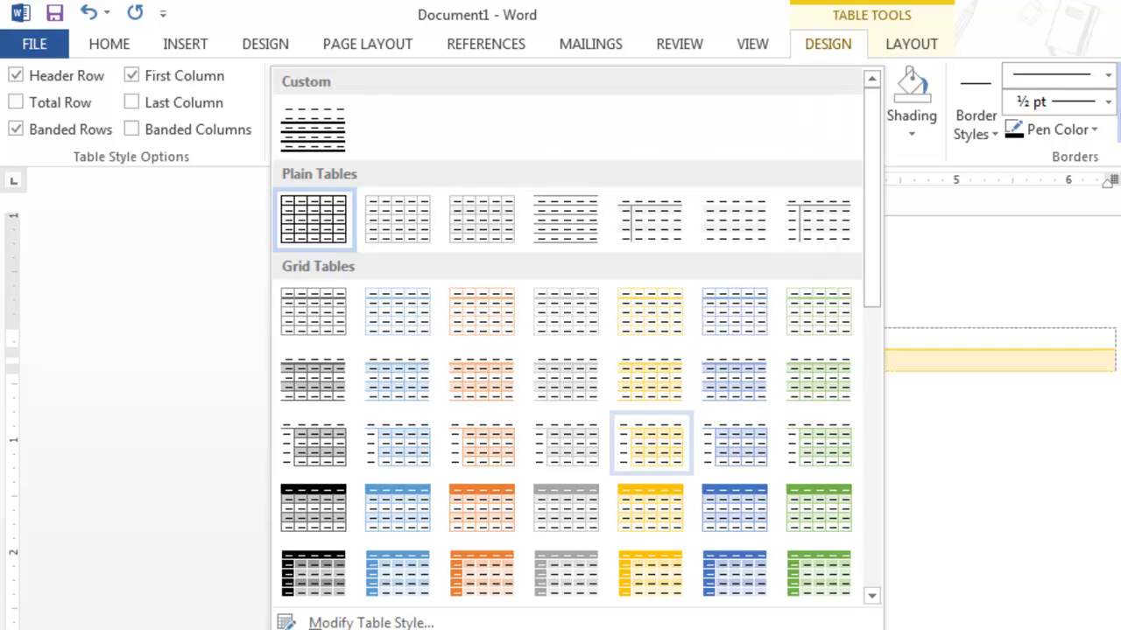
left_click(481, 508)
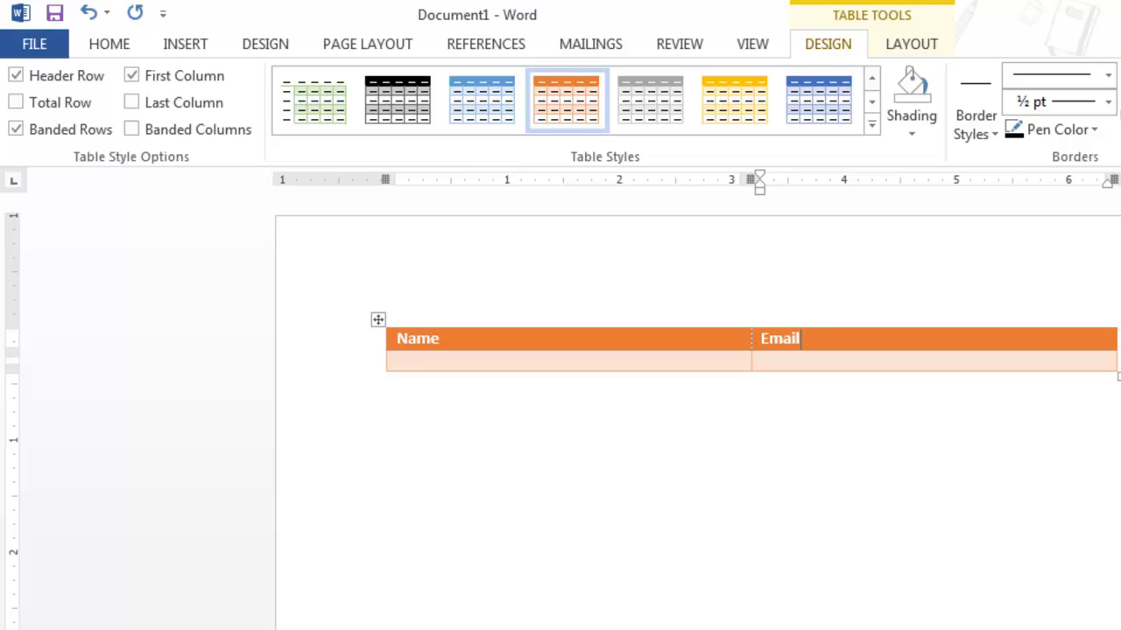
left_click(911, 44)
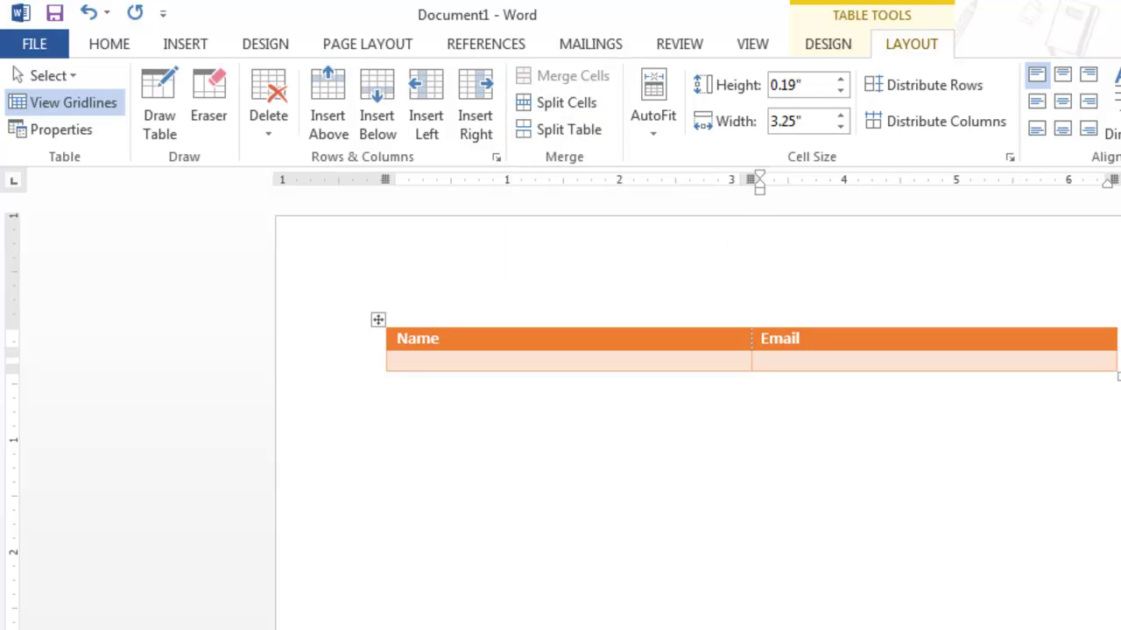
AutoFit the table to its contents, then drag it larger to about 1.02" rows and 2.48" columns
left_click(653, 118)
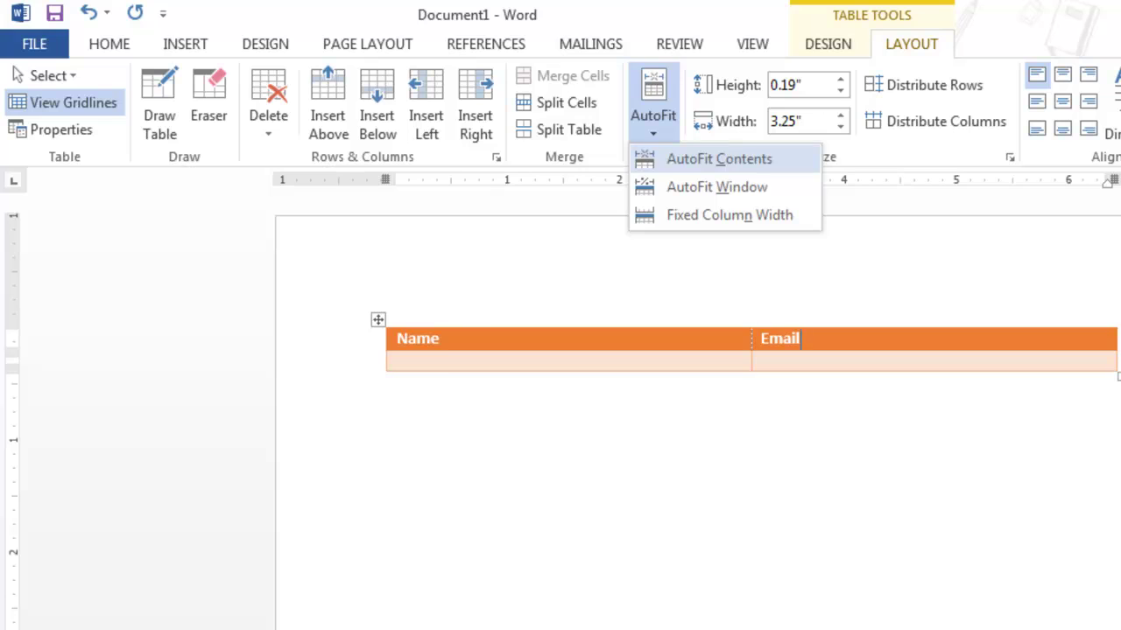
left_click(719, 159)
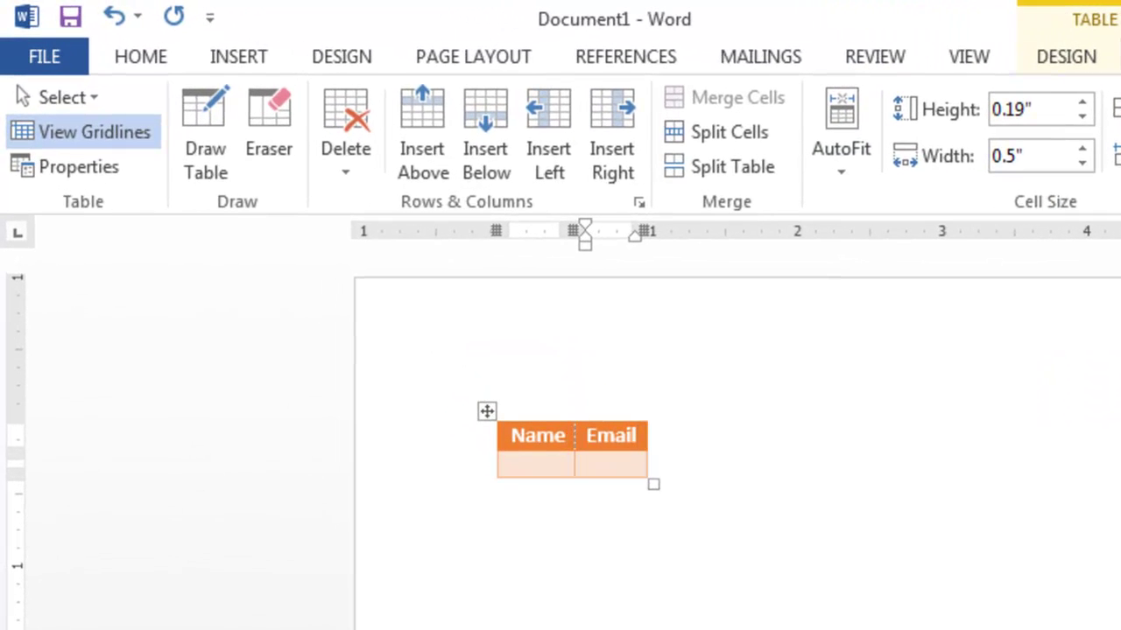
left_click(487, 410)
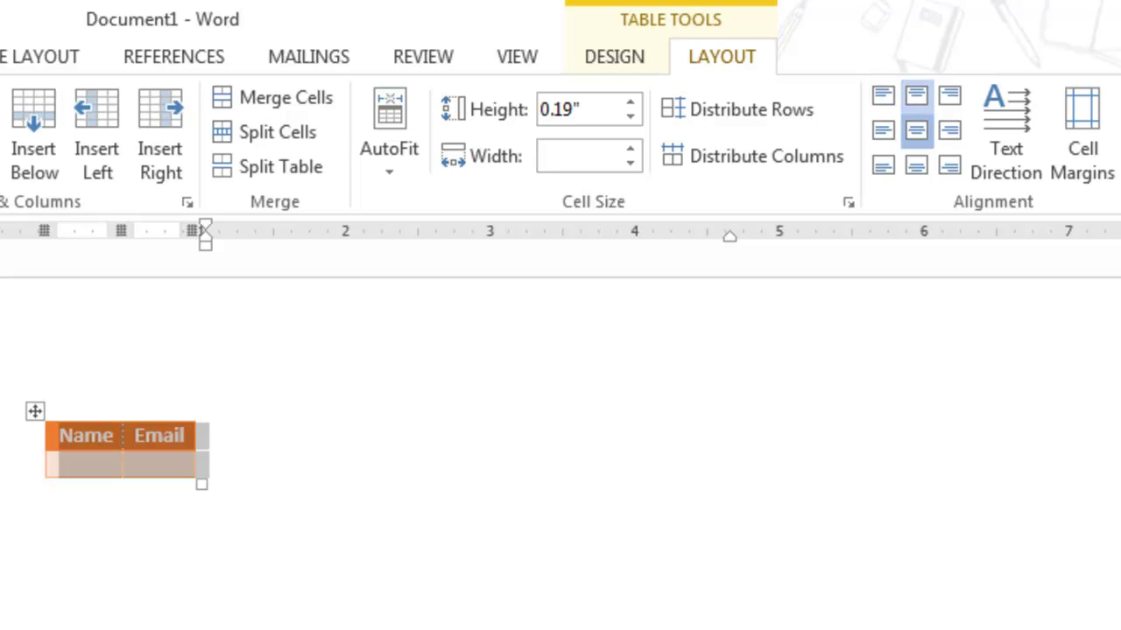
left_click(85, 463)
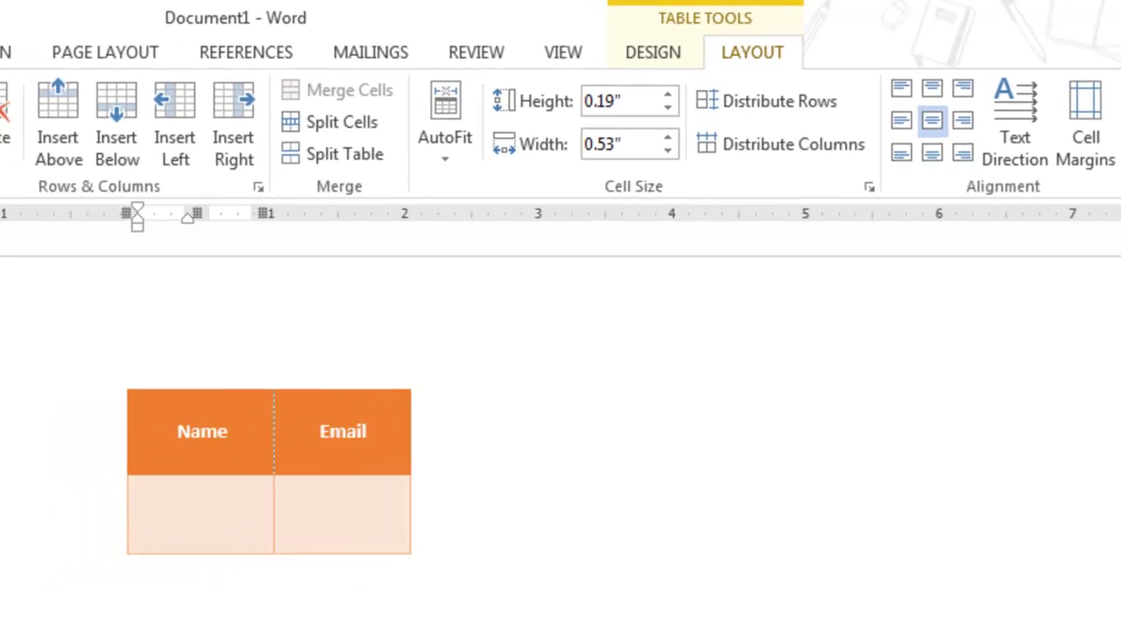
left_click_drag(411, 553, 779, 629)
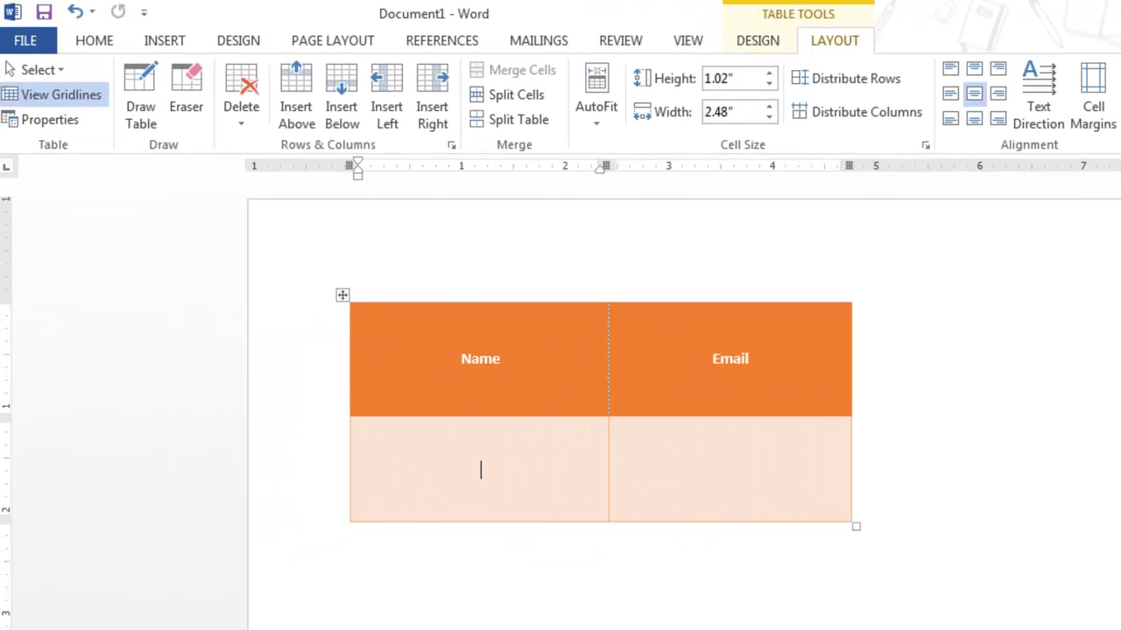
Type 'test' in the first body cell and try each alignment, ending with Align Center
type("test")
key("shift+Left")
key("shift+Left")
key("shift+Left")
key("shift+Left")
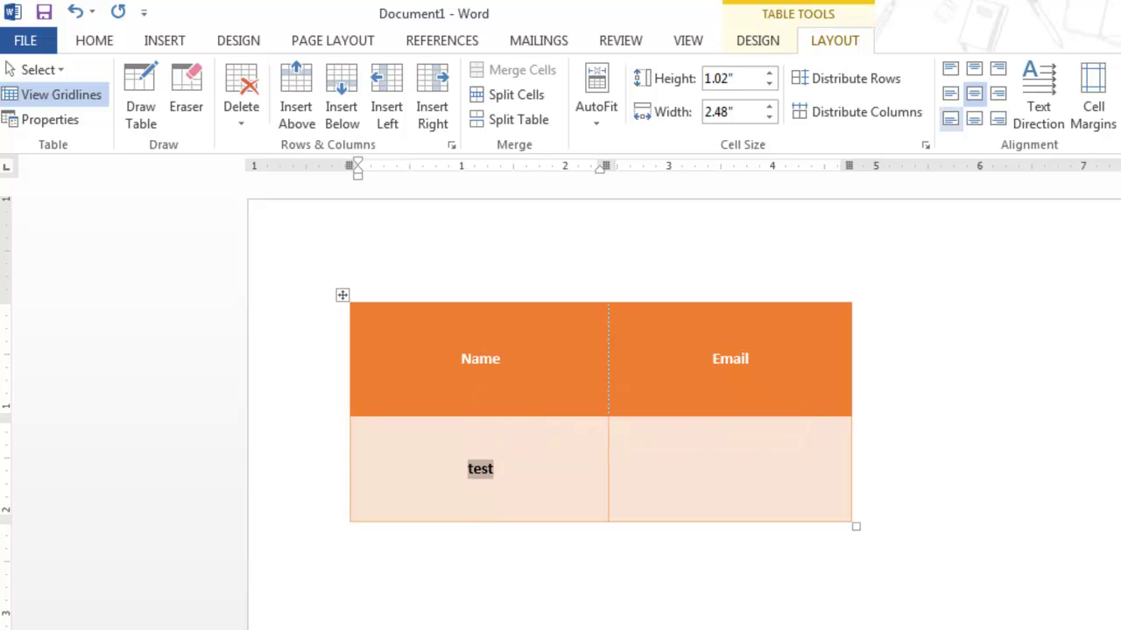
left_click(949, 68)
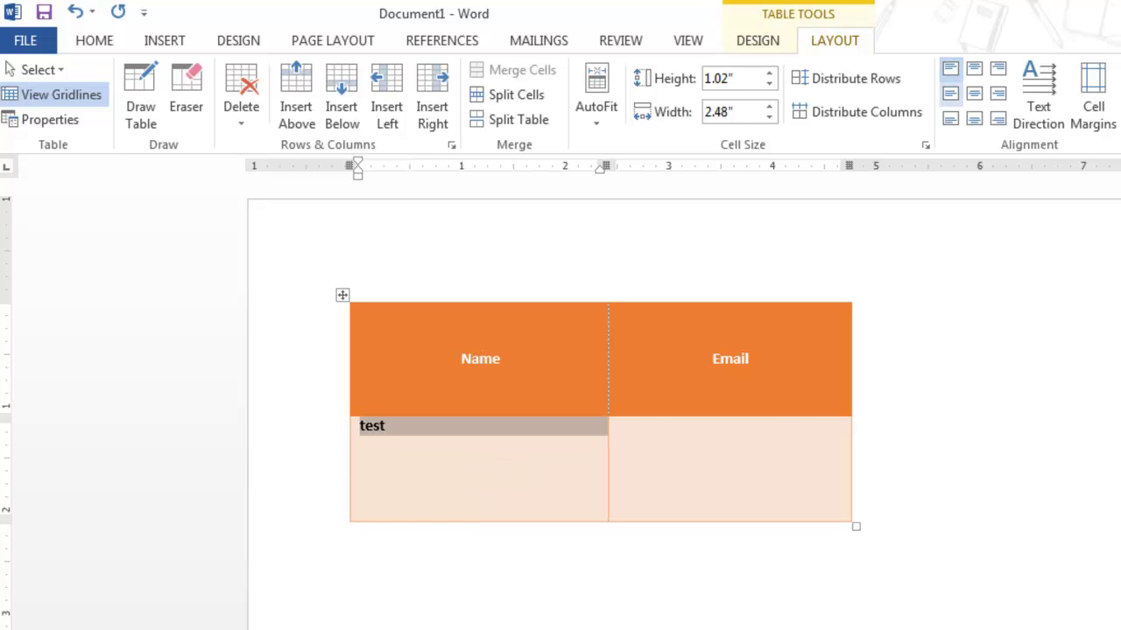
left_click(950, 93)
left_click(950, 118)
left_click(974, 118)
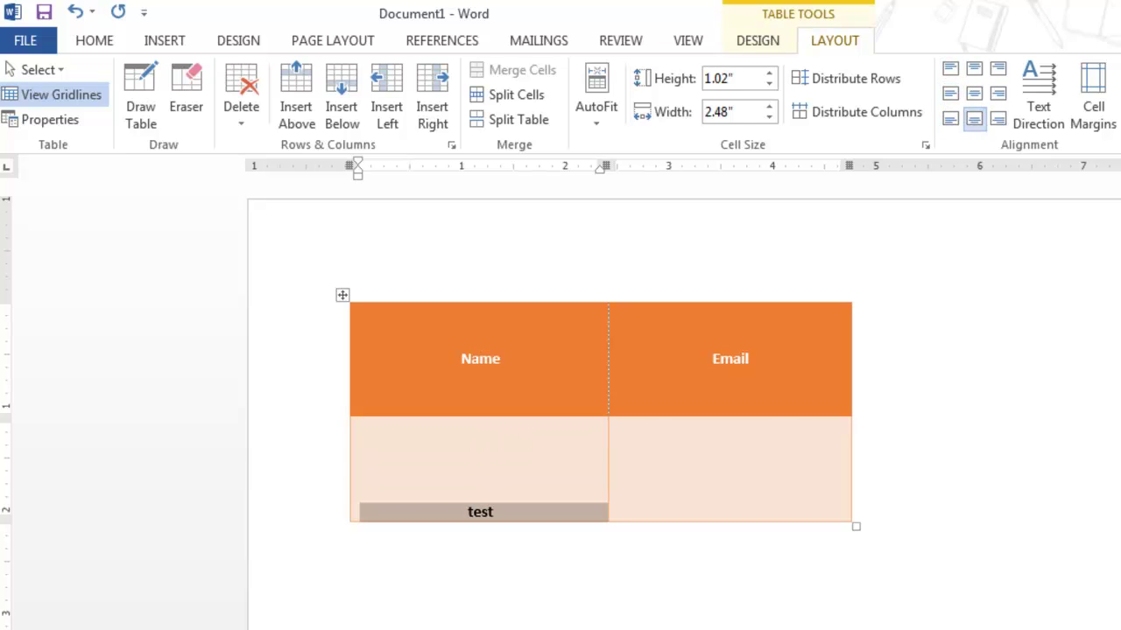
left_click(997, 119)
left_click(997, 93)
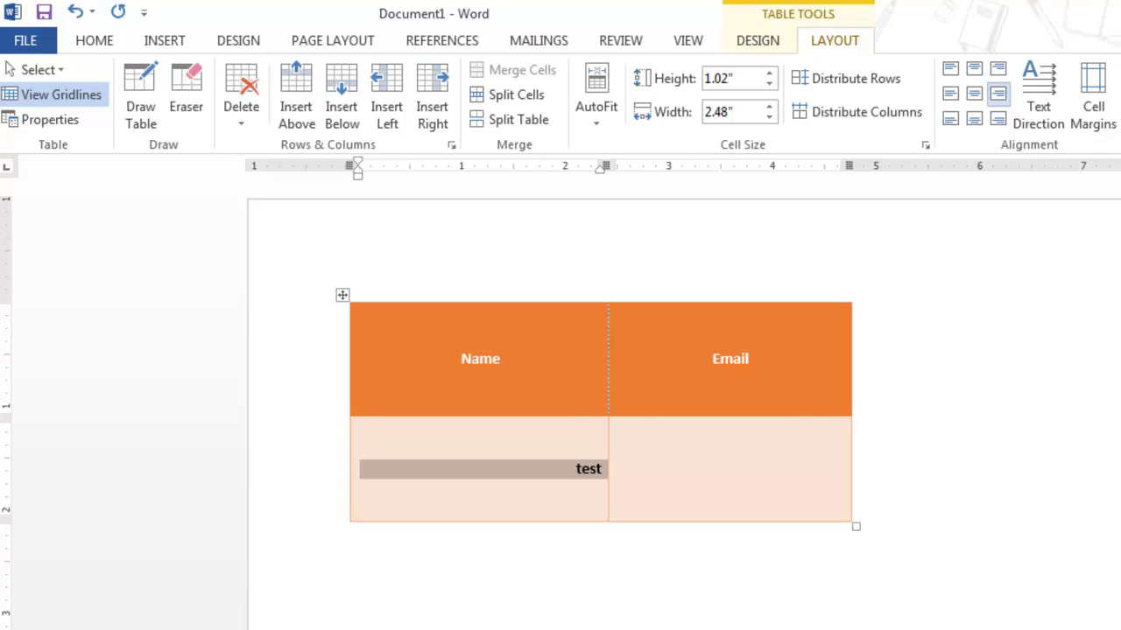
left_click(997, 68)
left_click(973, 68)
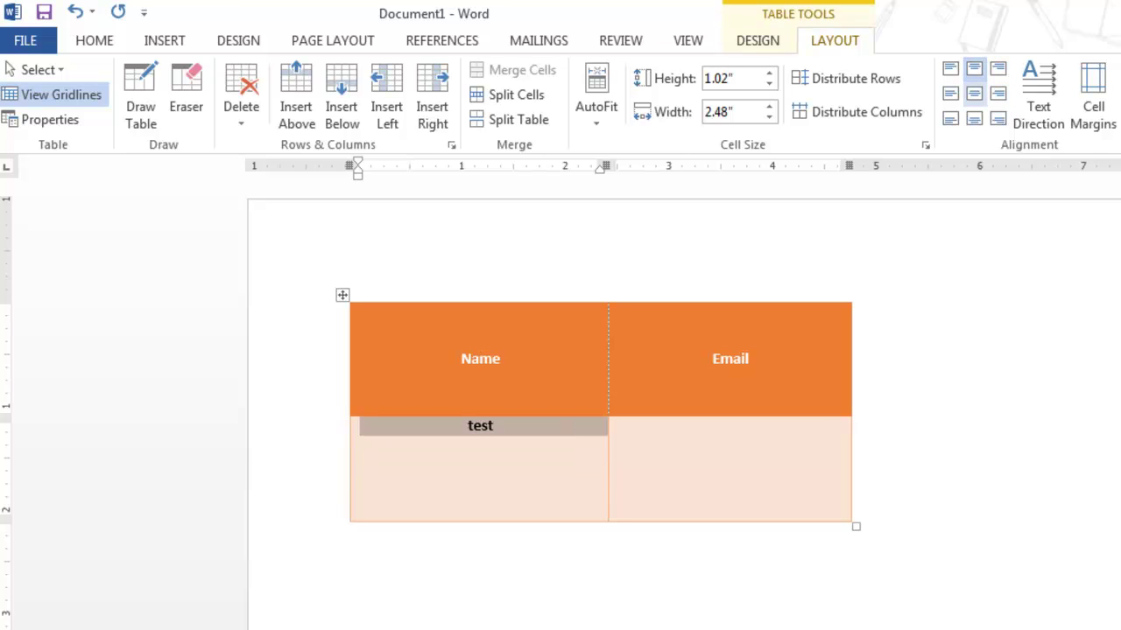
left_click(973, 92)
Cycle 'test' through the vertical text directions twice, leaving it horizontal
left_click(1038, 92)
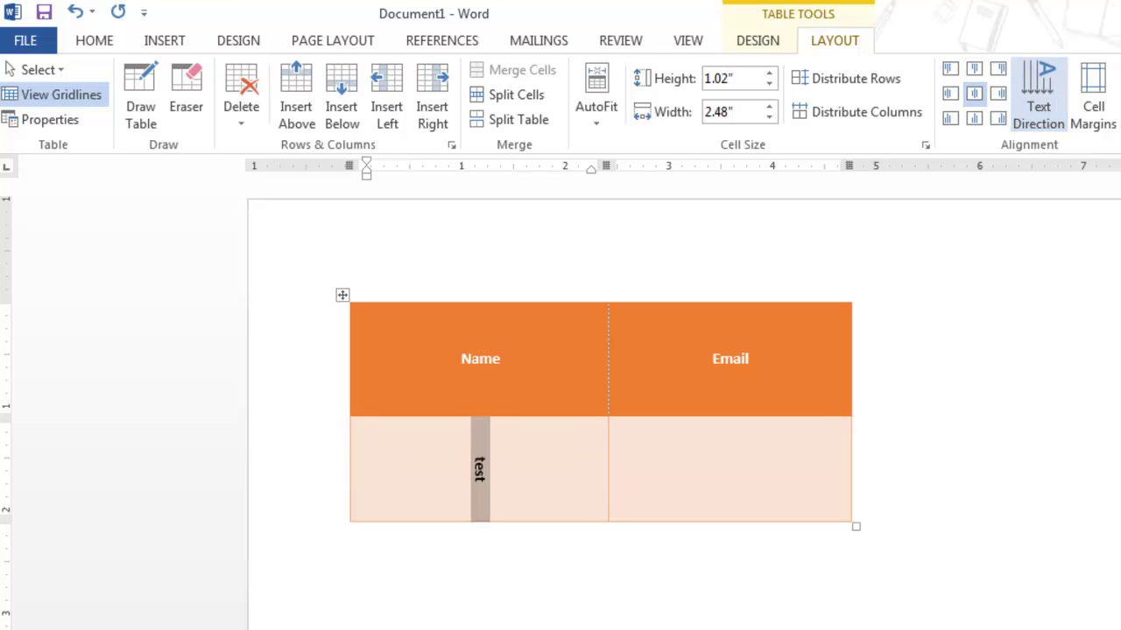
left_click(1038, 92)
left_click(1038, 92)
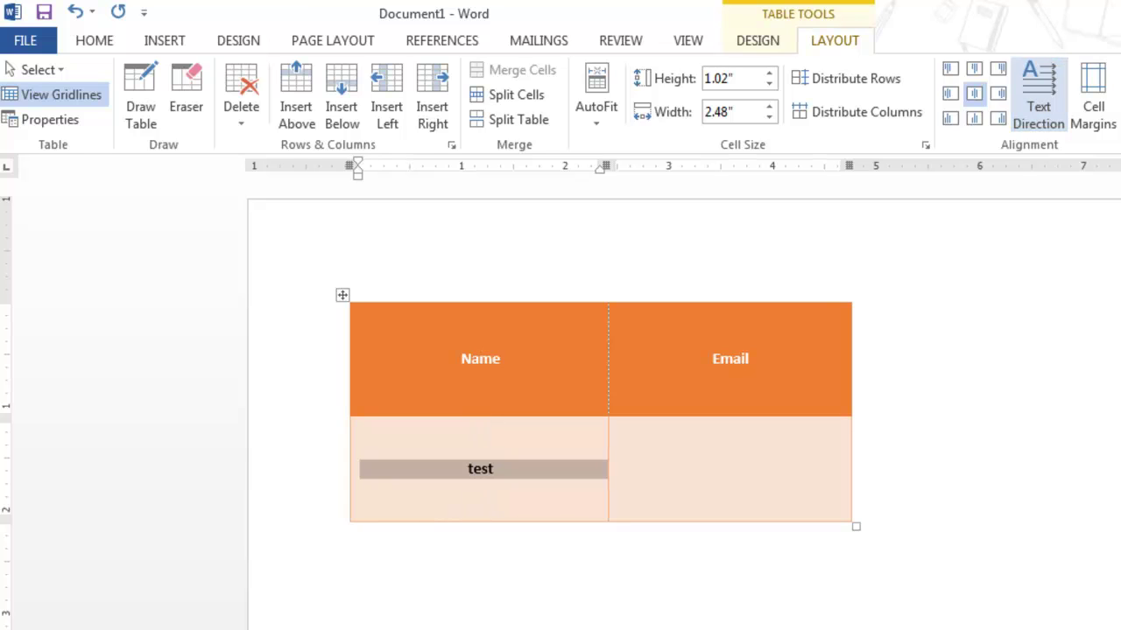
left_click(1038, 92)
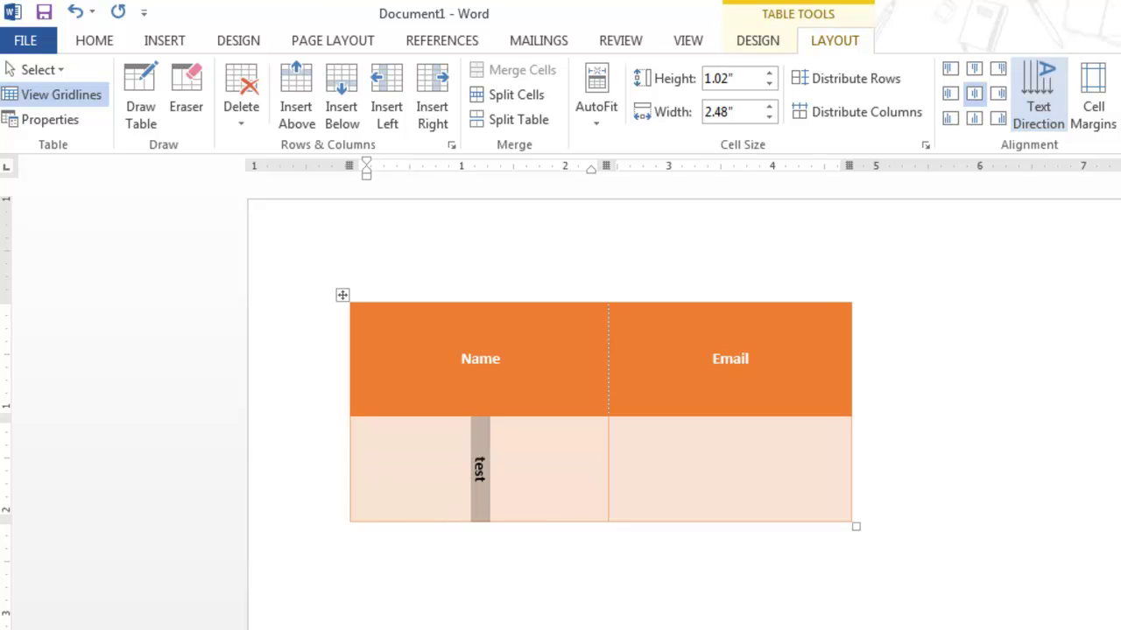
left_click(1038, 92)
left_click(1039, 92)
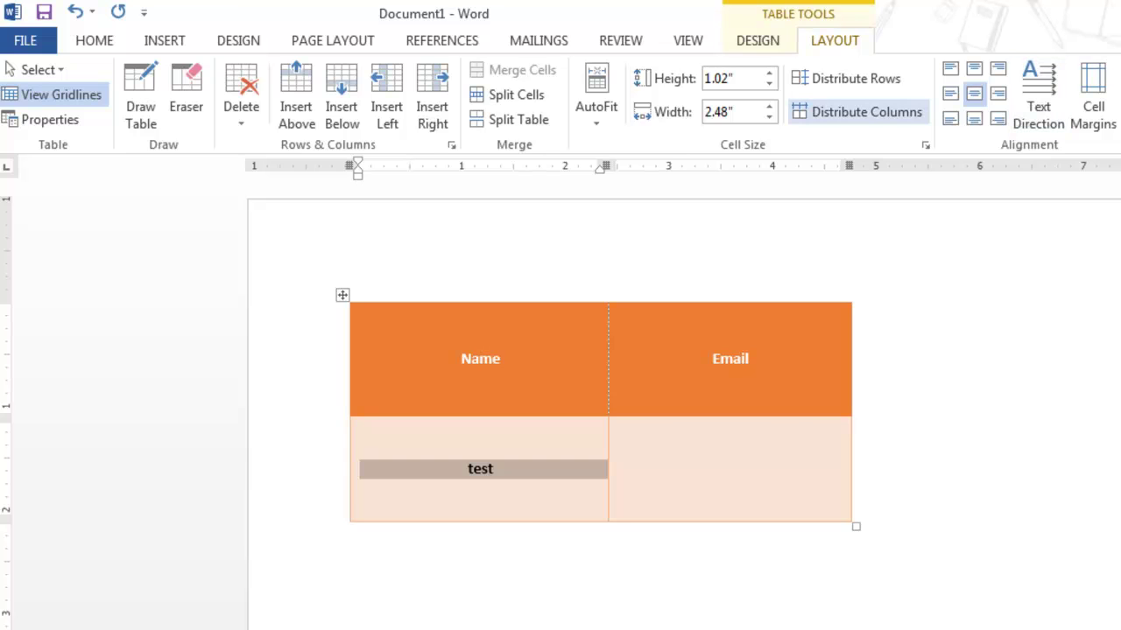
AutoFit the table to its contents and drag the row border up to shorten the row
left_click(596, 104)
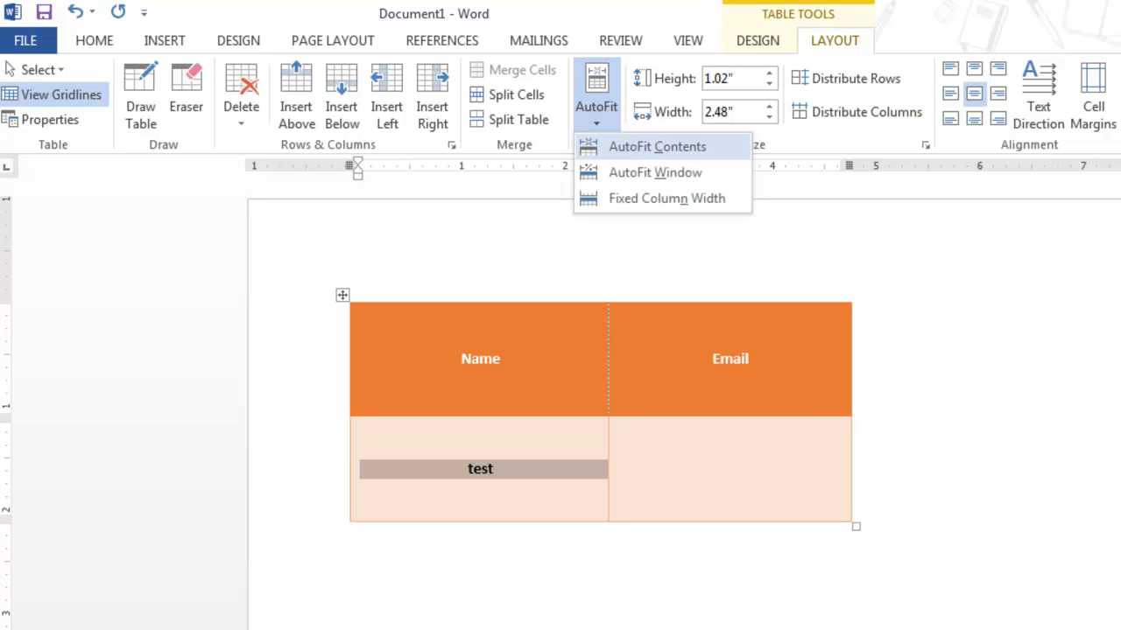
left_click(657, 146)
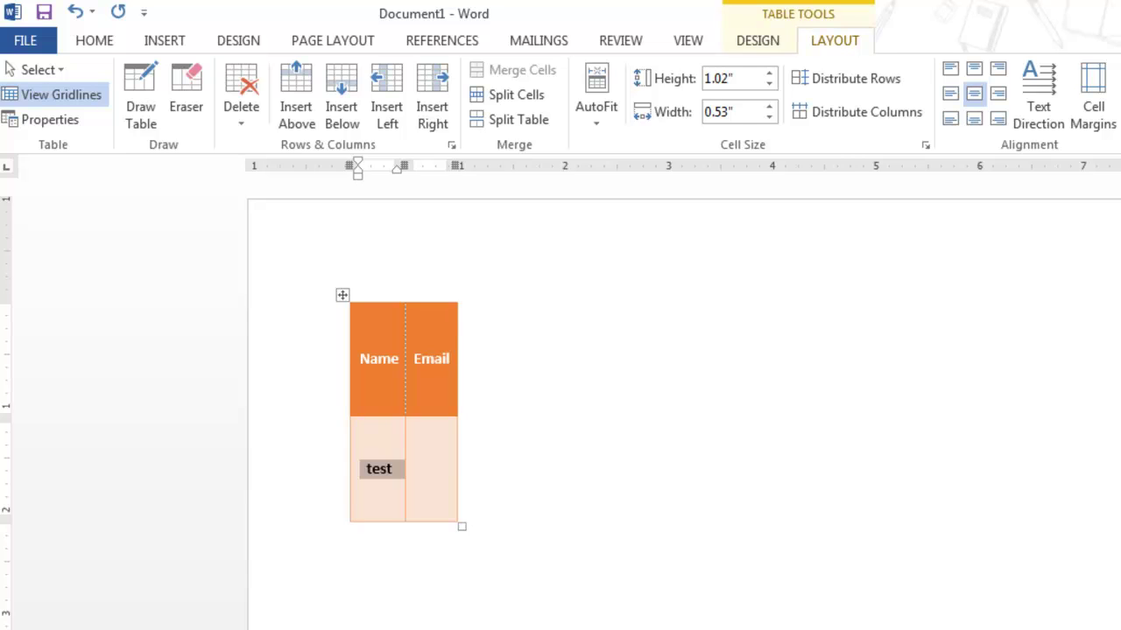
left_click_drag(403, 417, 403, 402)
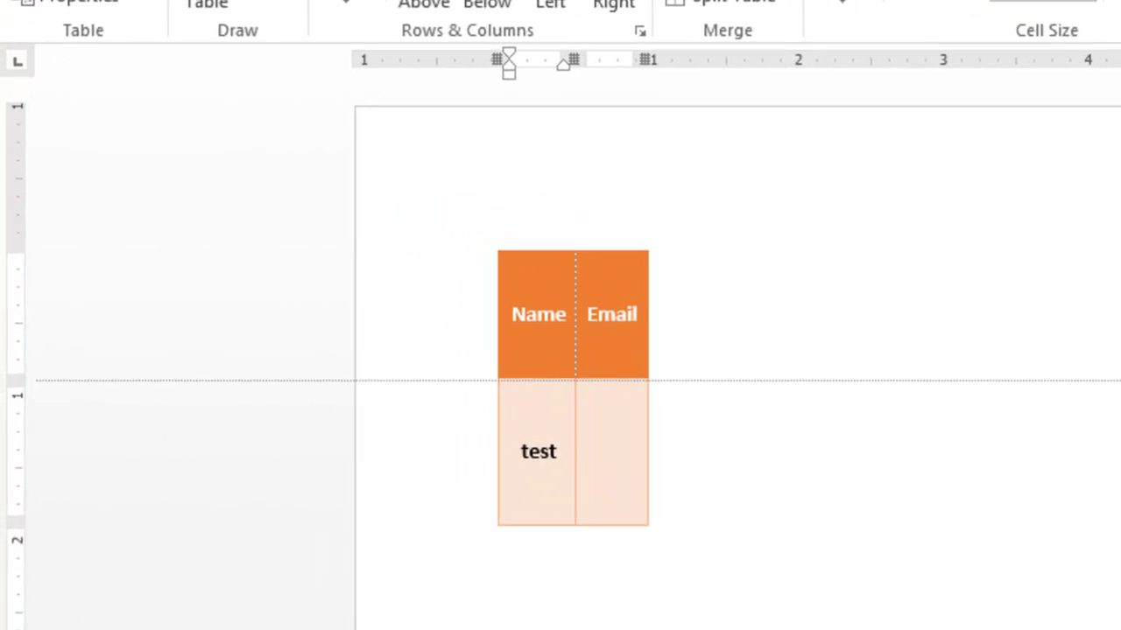
left_click_drag(572, 380, 572, 317)
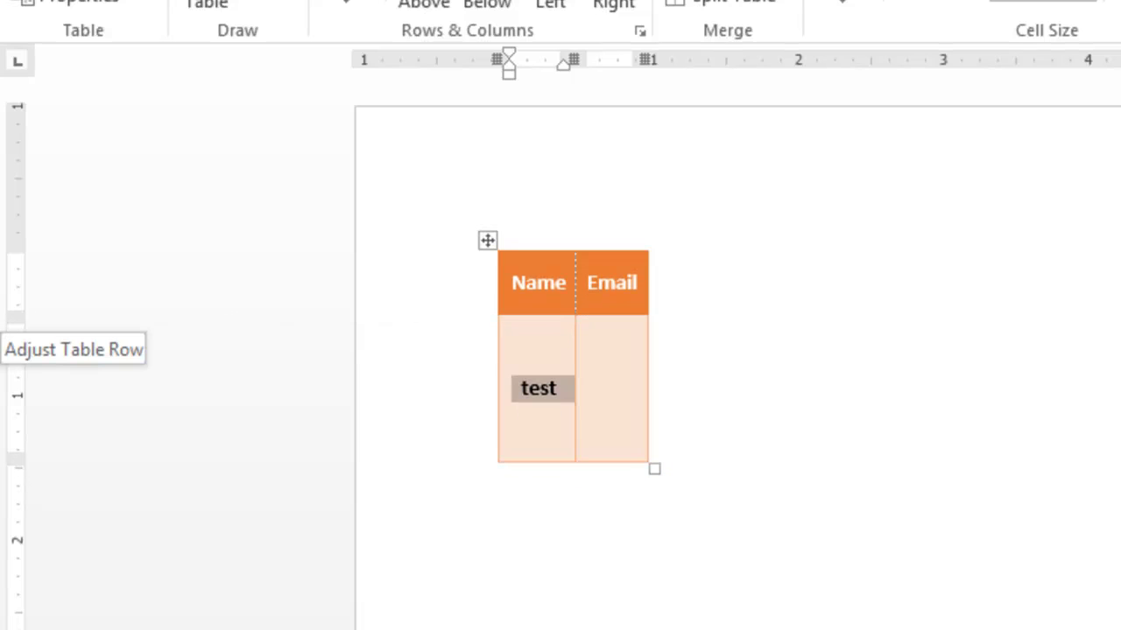
mouse_move(17, 317)
left_mouse_down()
mouse_move(17, 342)
mouse_move(18, 306)
left_mouse_up()
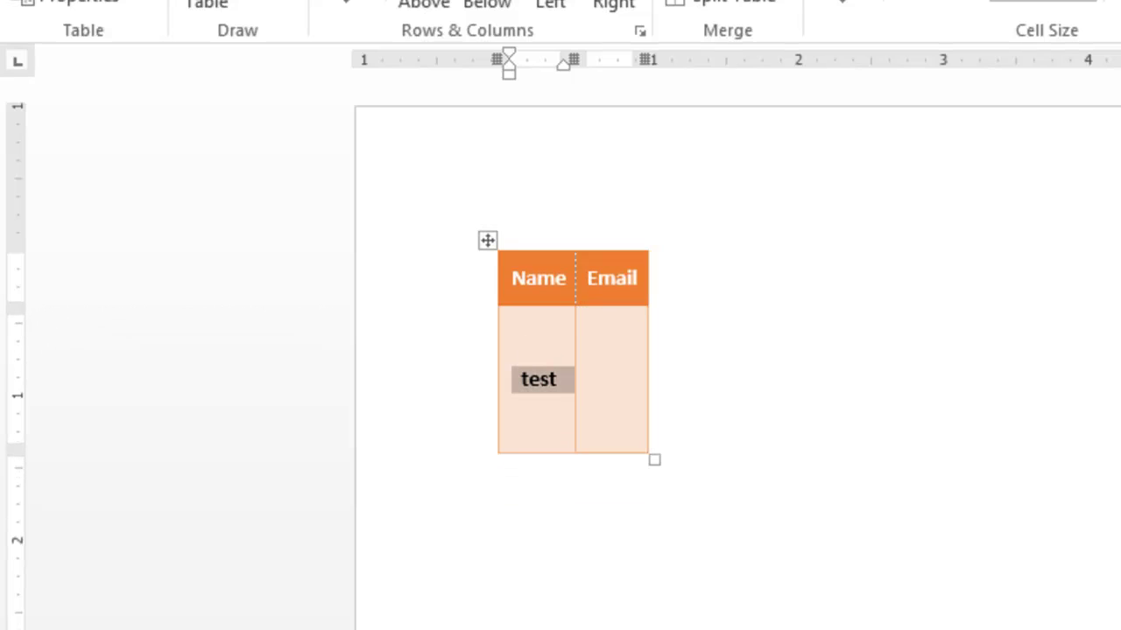
Lower the row height with the Height spinner, then add blank rows at the table's end
left_click(678, 104)
left_click(678, 104)
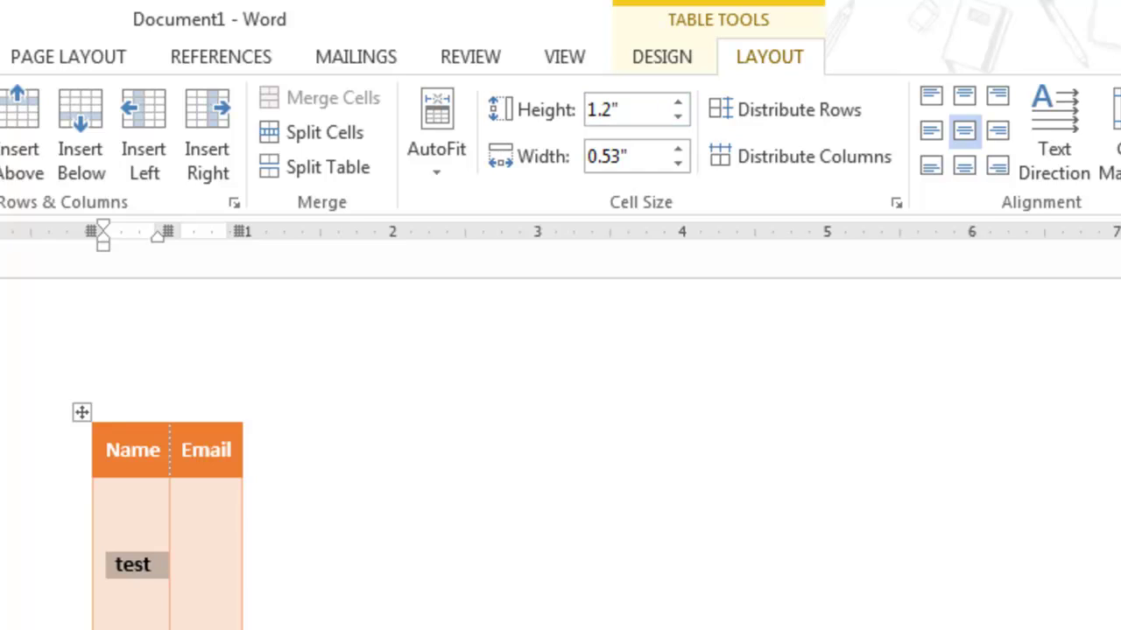
left_click(678, 116)
left_click(678, 115)
left_click(678, 116)
left_click(678, 115)
left_click(677, 115)
left_click(677, 116)
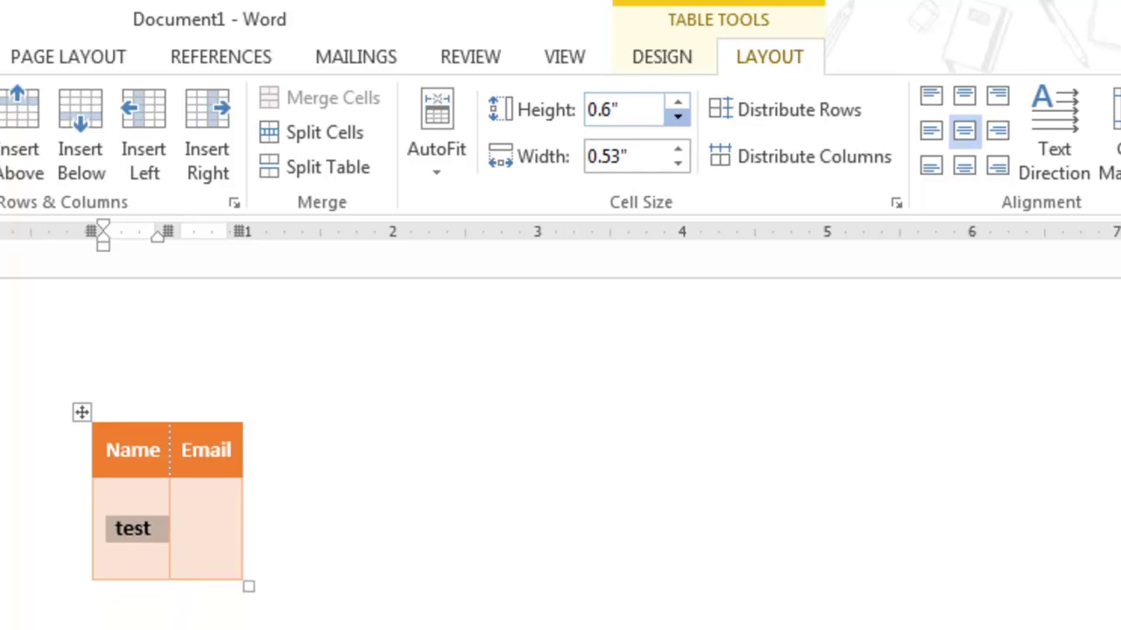
left_click(678, 115)
left_click(677, 116)
left_click(678, 116)
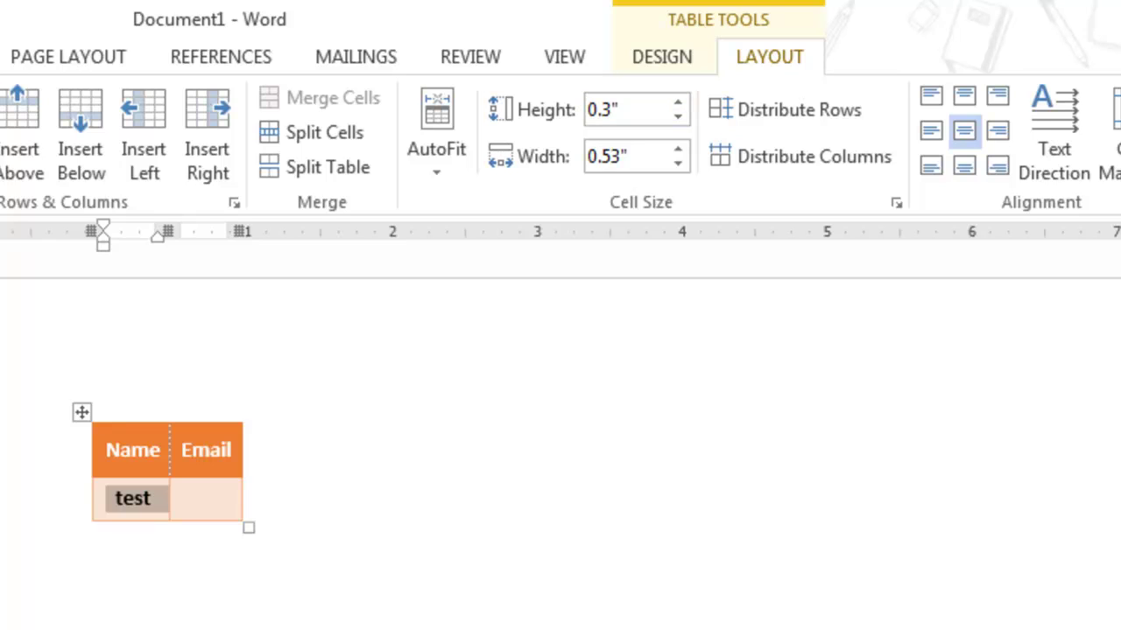
key("Tab")
key("Tab")
key("Tab")
key("Tab")
key("Tab")
key("Tab")
key("Tab")
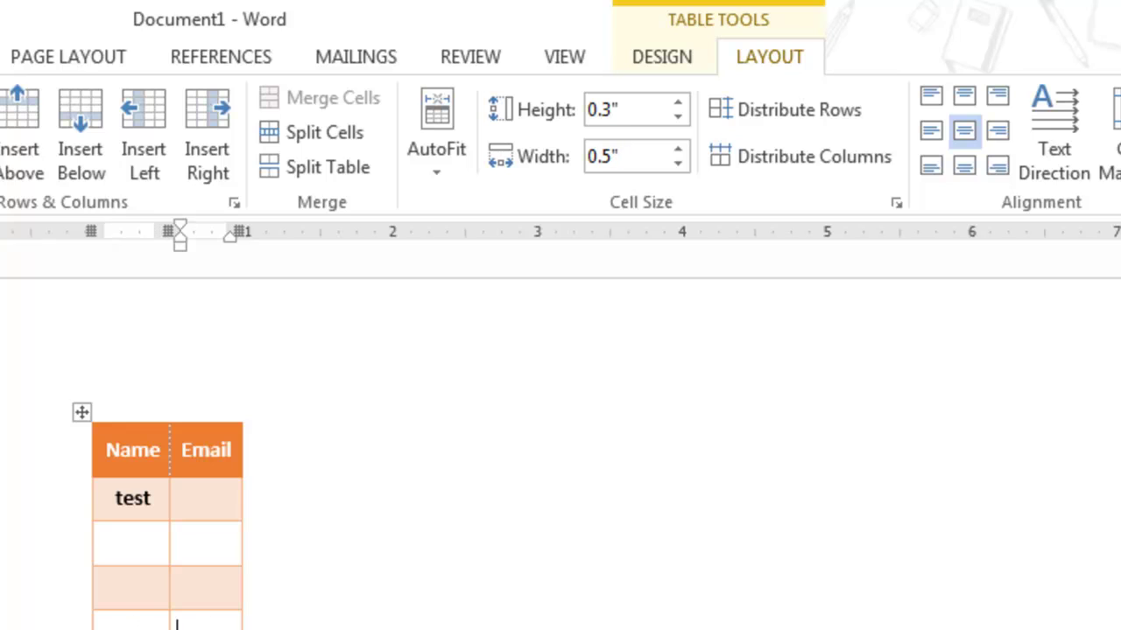
key("Tab")
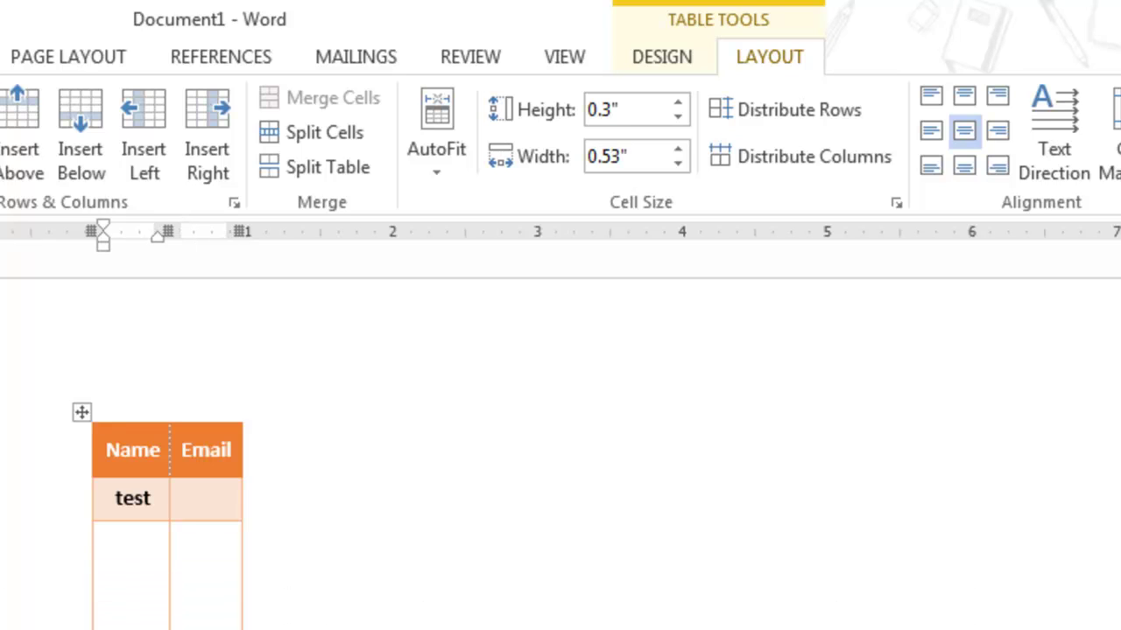
Distribute rows and columns, widen the Name column to 1.02", and shorten the test row to 0.55"
left_click_drag(169, 490, 218, 491)
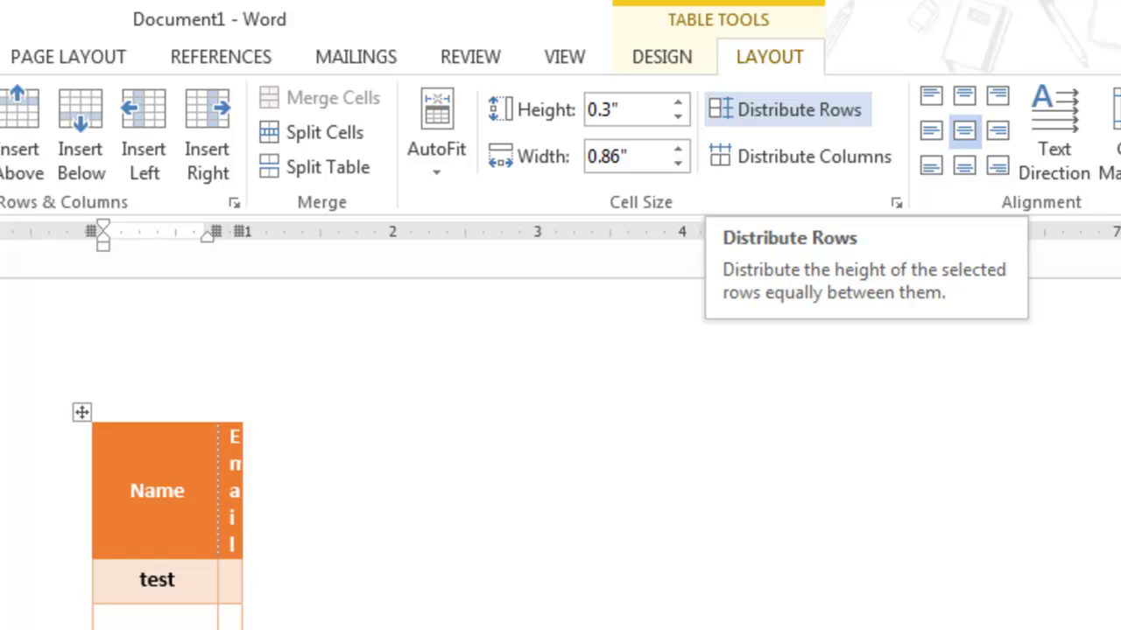
left_click(788, 110)
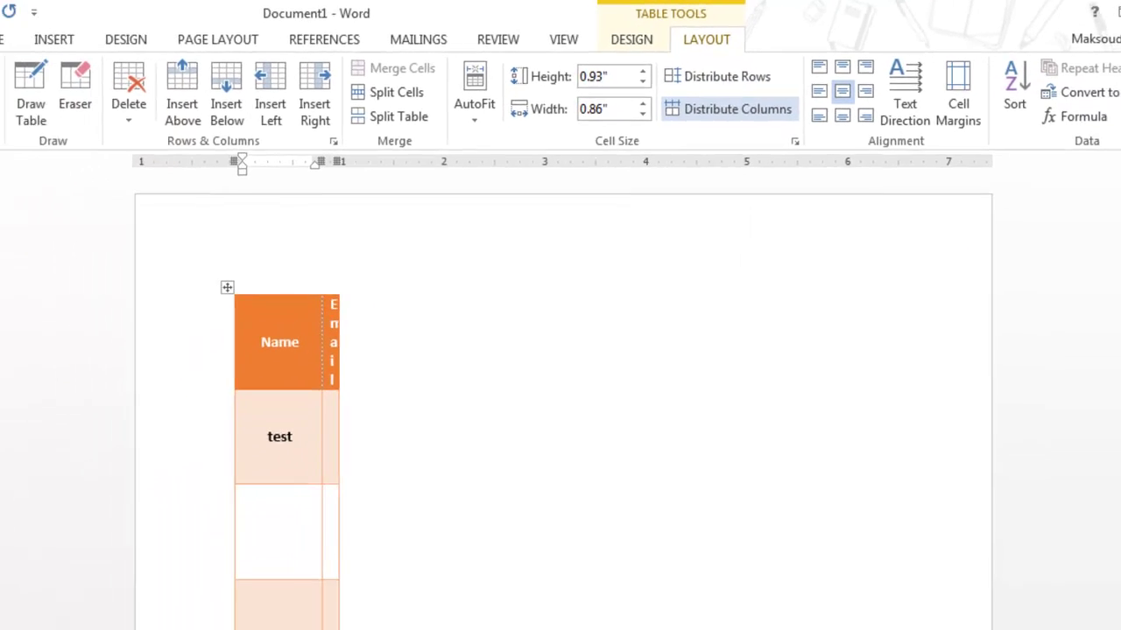
left_click(737, 108)
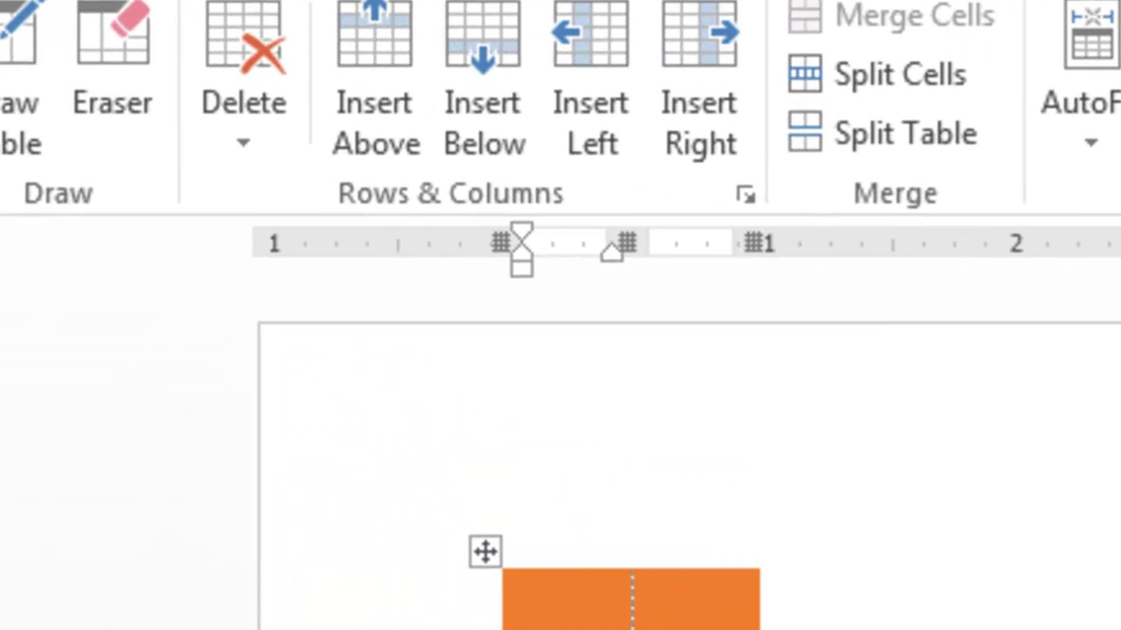
mouse_move(627, 242)
left_mouse_down()
mouse_move(1013, 243)
mouse_move(905, 242)
left_mouse_up()
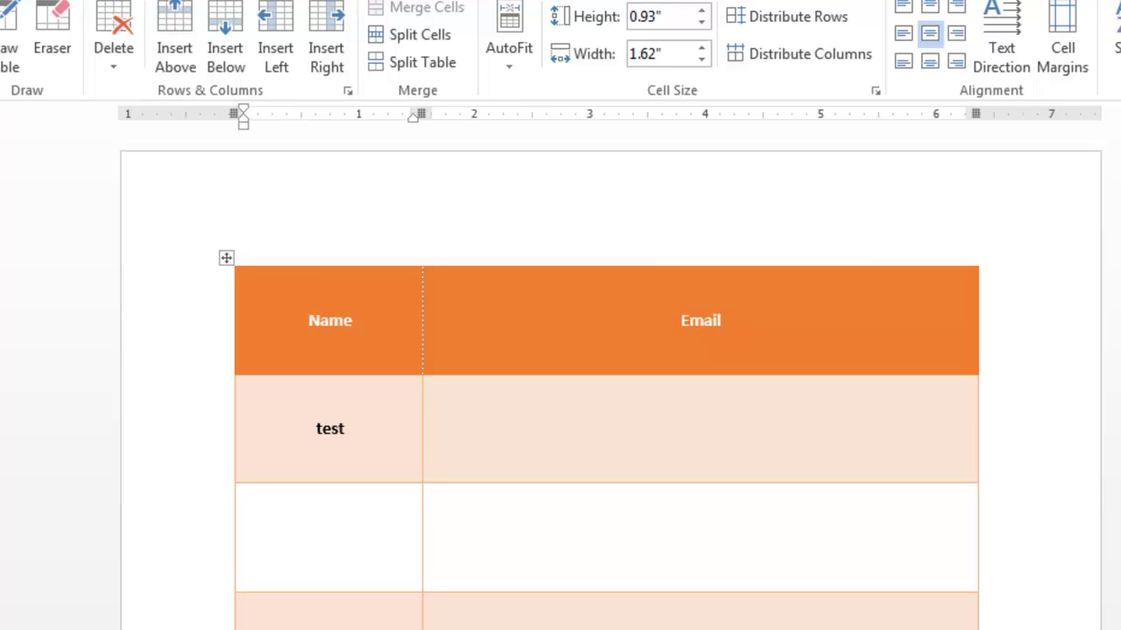
left_click_drag(701, 482, 700, 461)
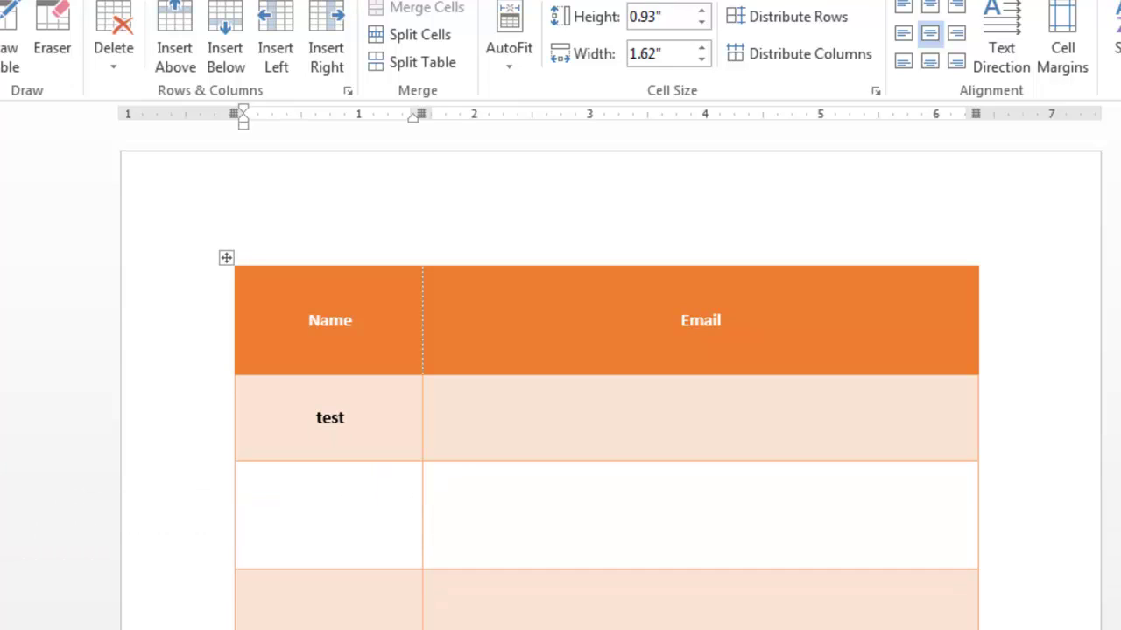
scroll(611, 355, "down", 5)
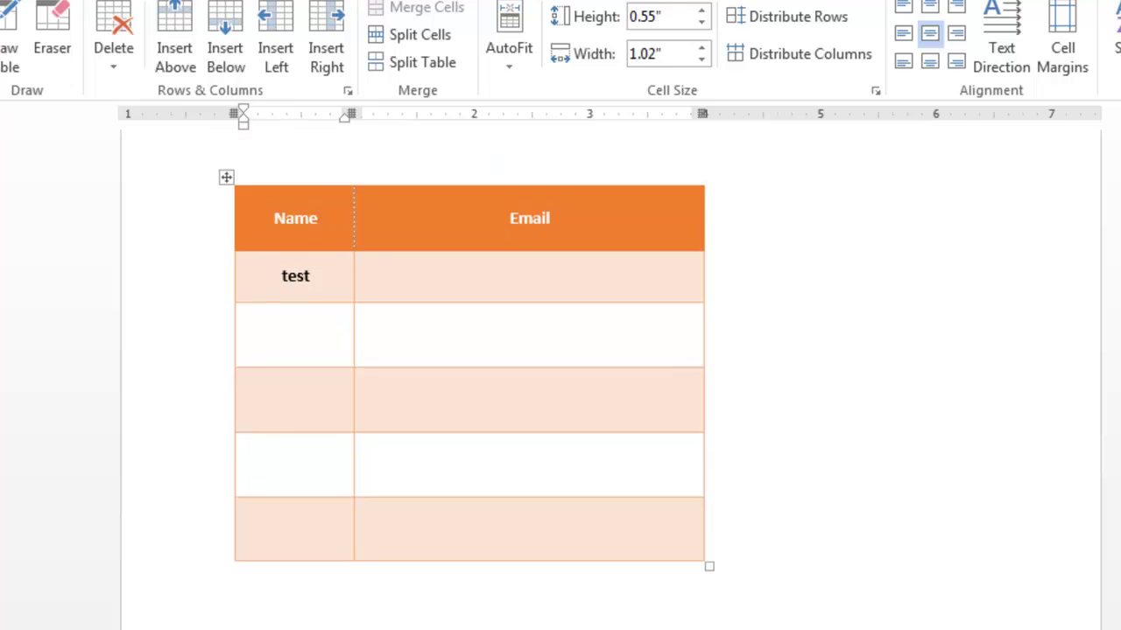
scroll(610, 380, "up", 2)
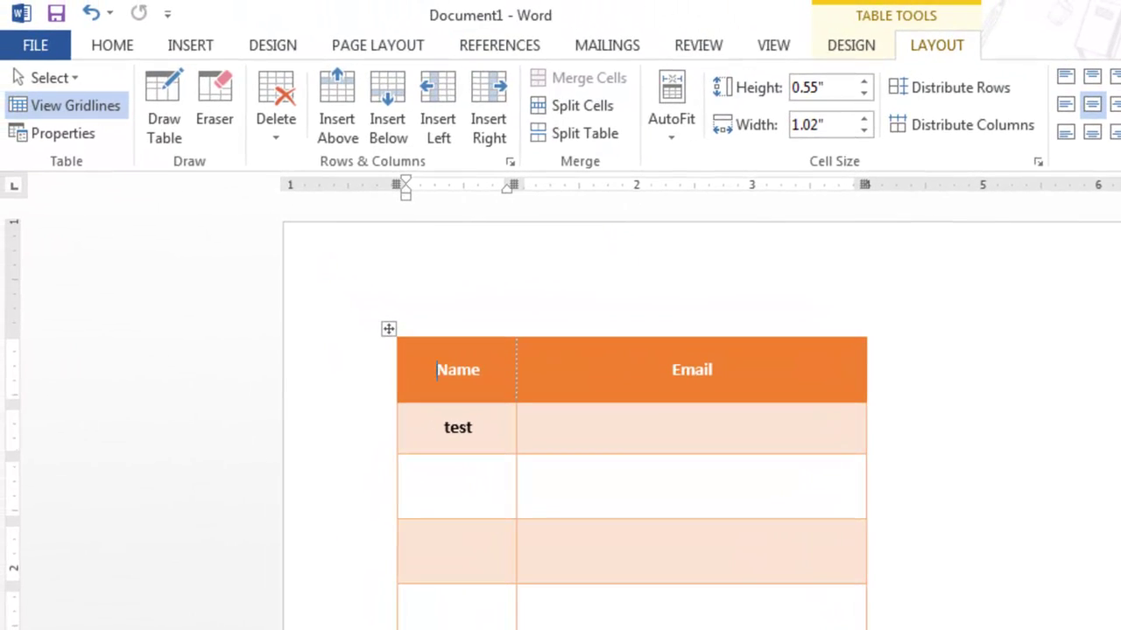
Apply AutoFit Window so the table stretches across the full page width
left_click(671, 105)
left_click(741, 190)
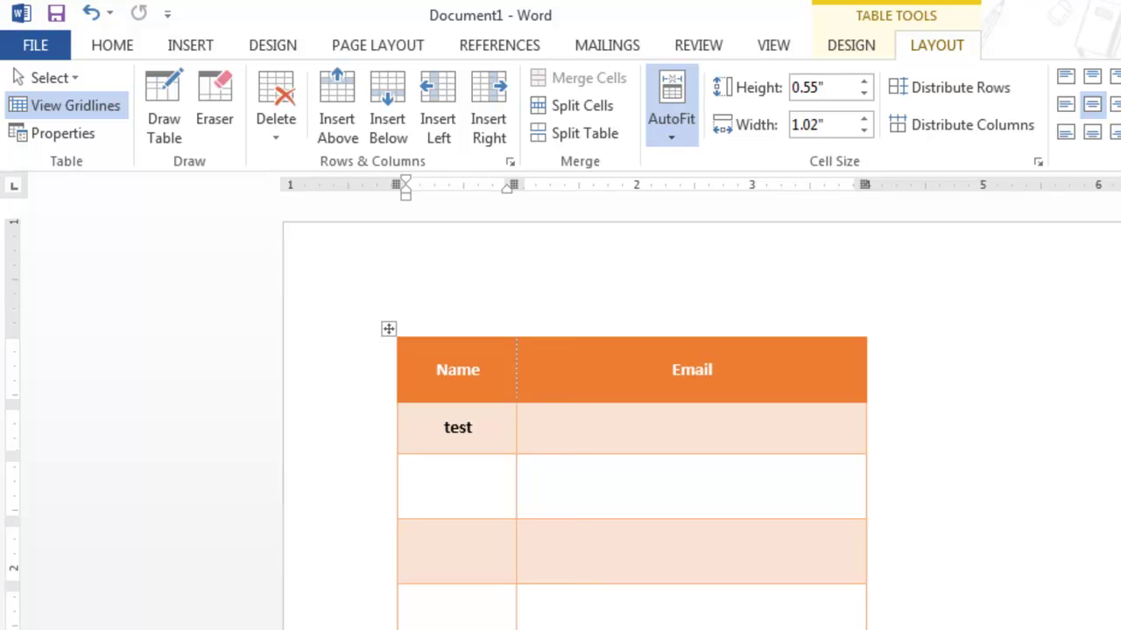
left_click(672, 105)
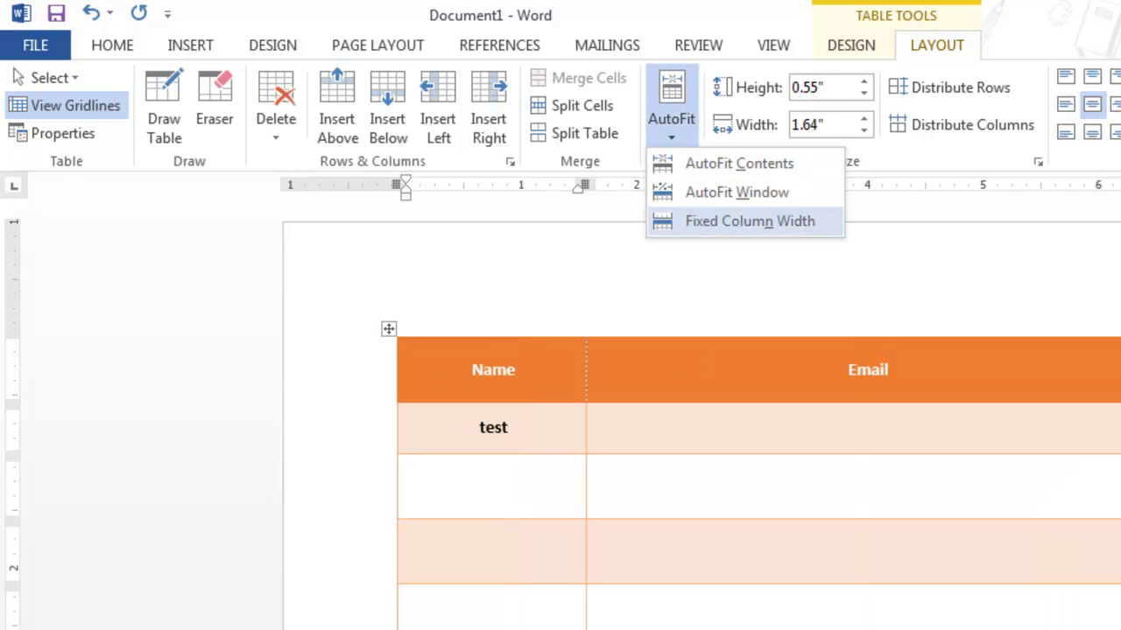
left_click(749, 220)
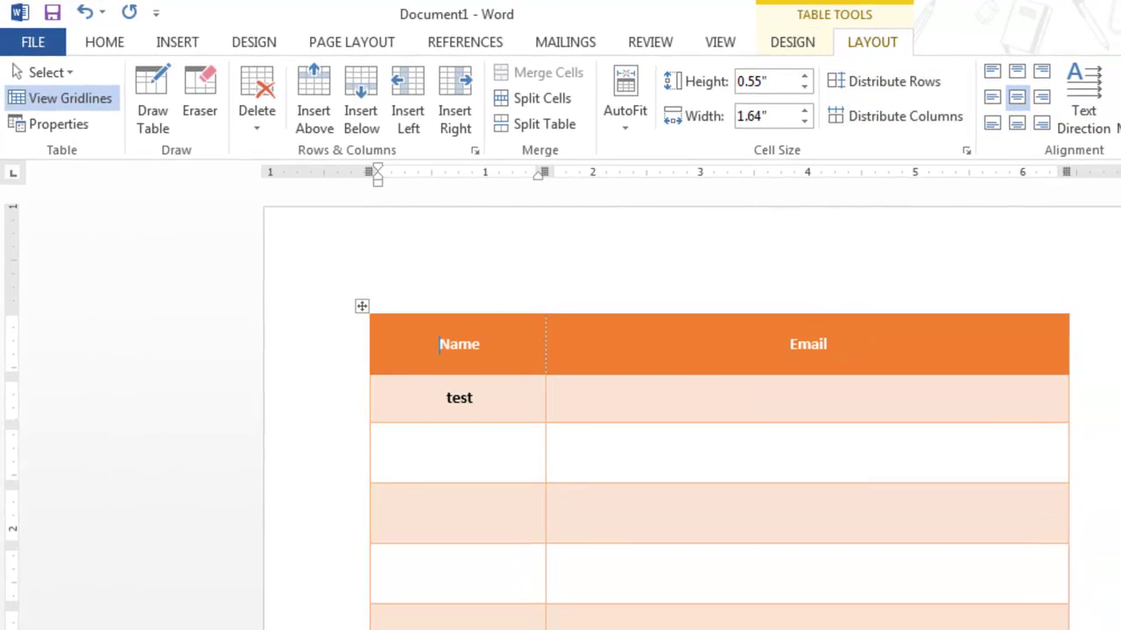
Open the Cell Margins table options twice and close them without changes
left_click(1118, 105)
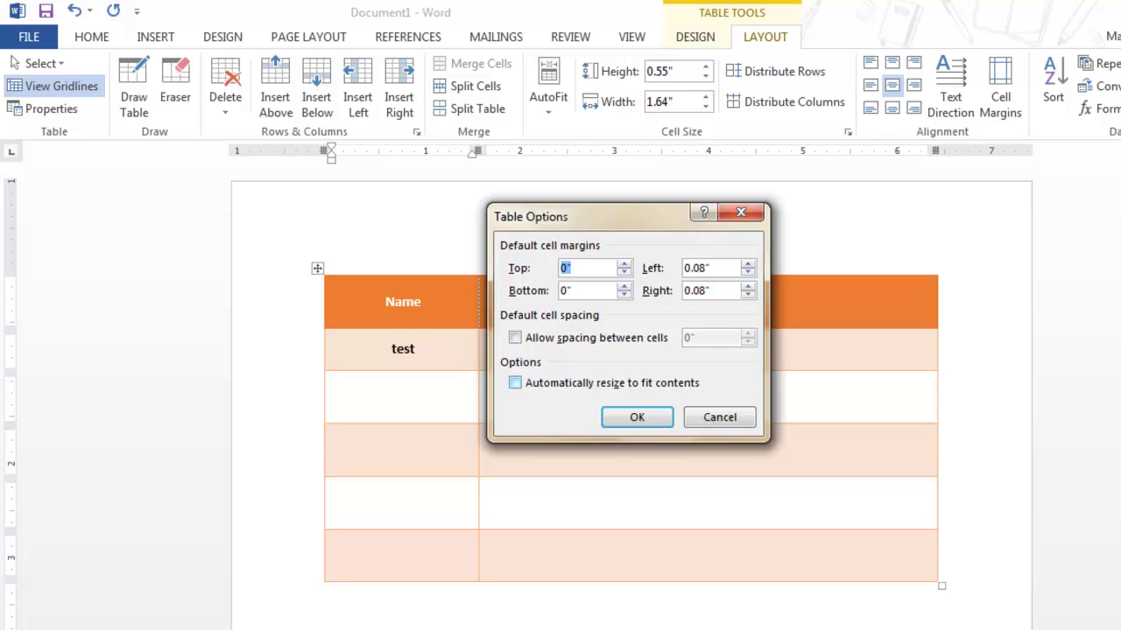
left_click(719, 418)
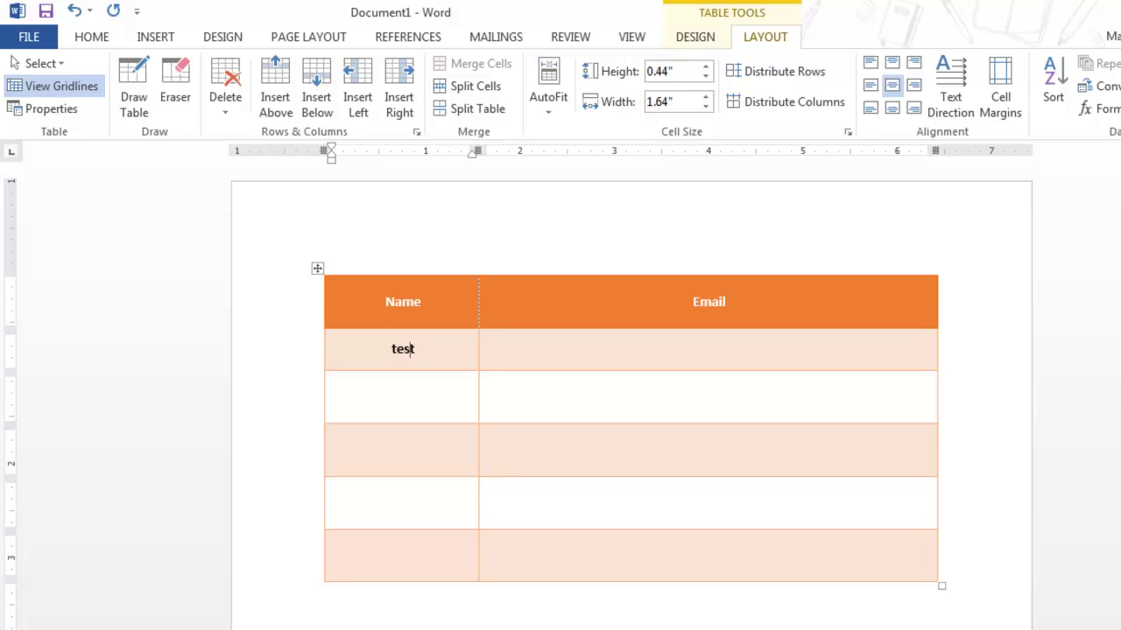
left_click(484, 348)
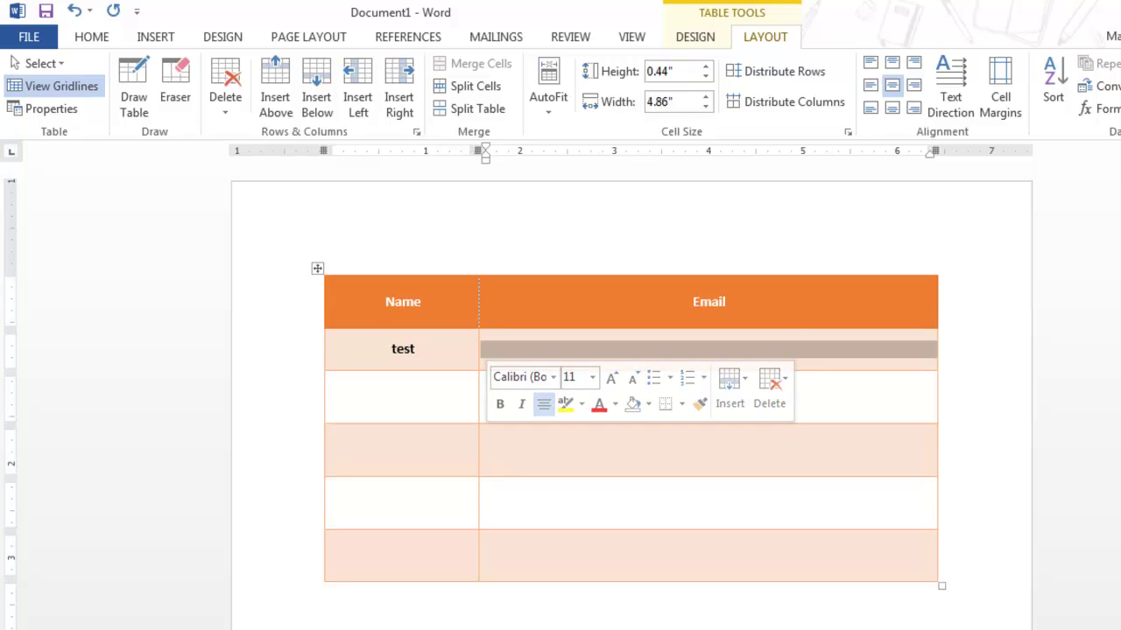
left_click(1000, 97)
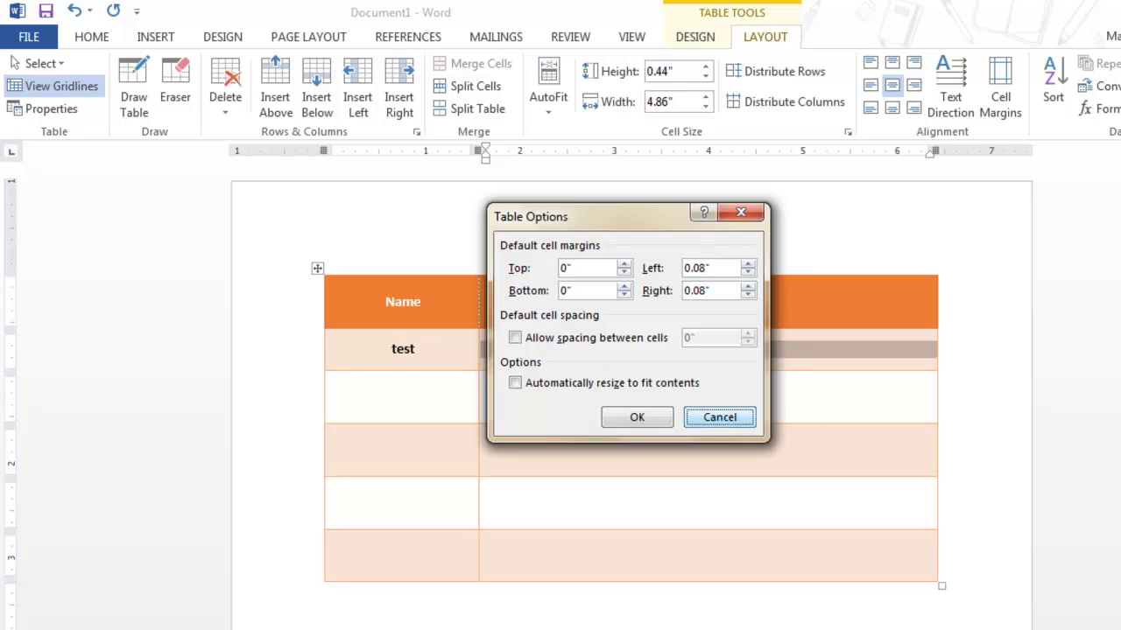
key("Escape")
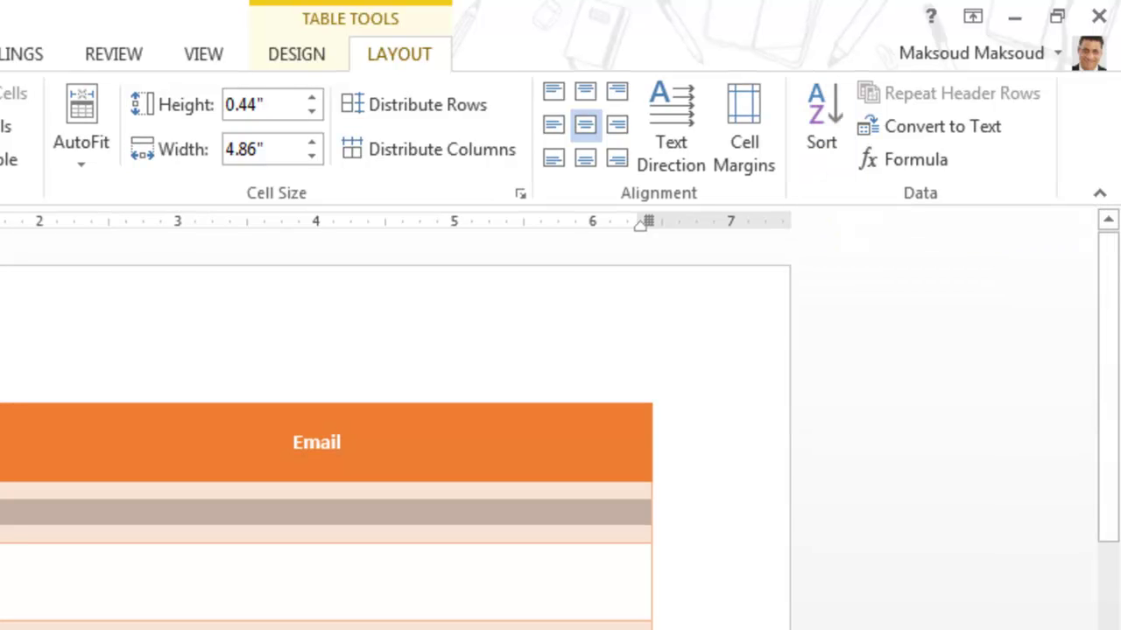
Enter 'test2' under Email and 'test3' in the next Name cell
type("test2")
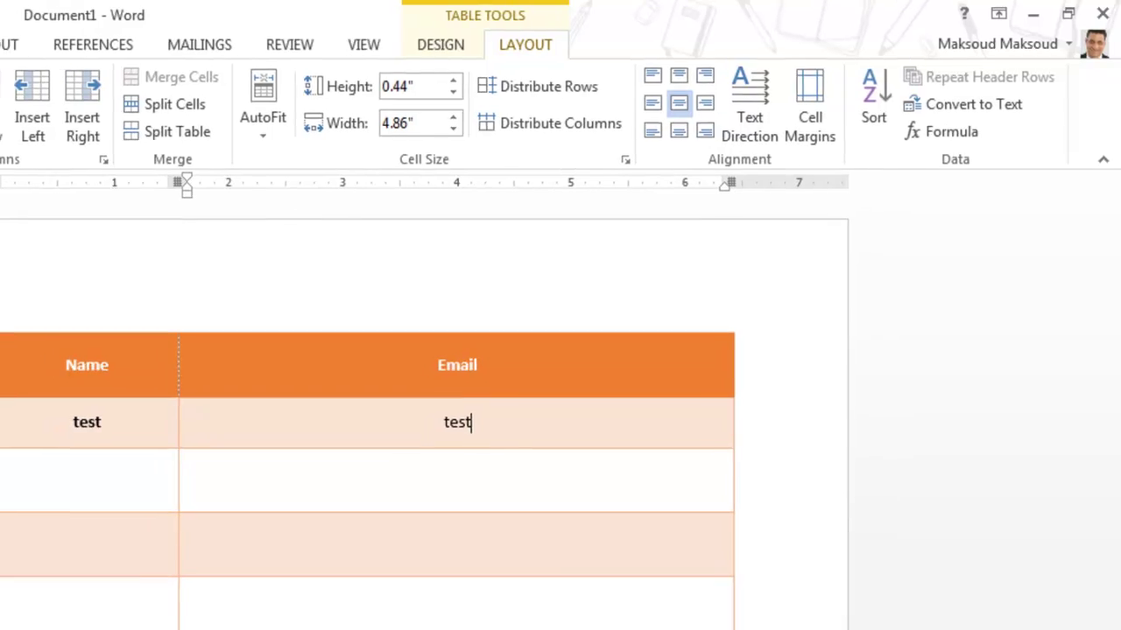
key("Tab")
type("test3")
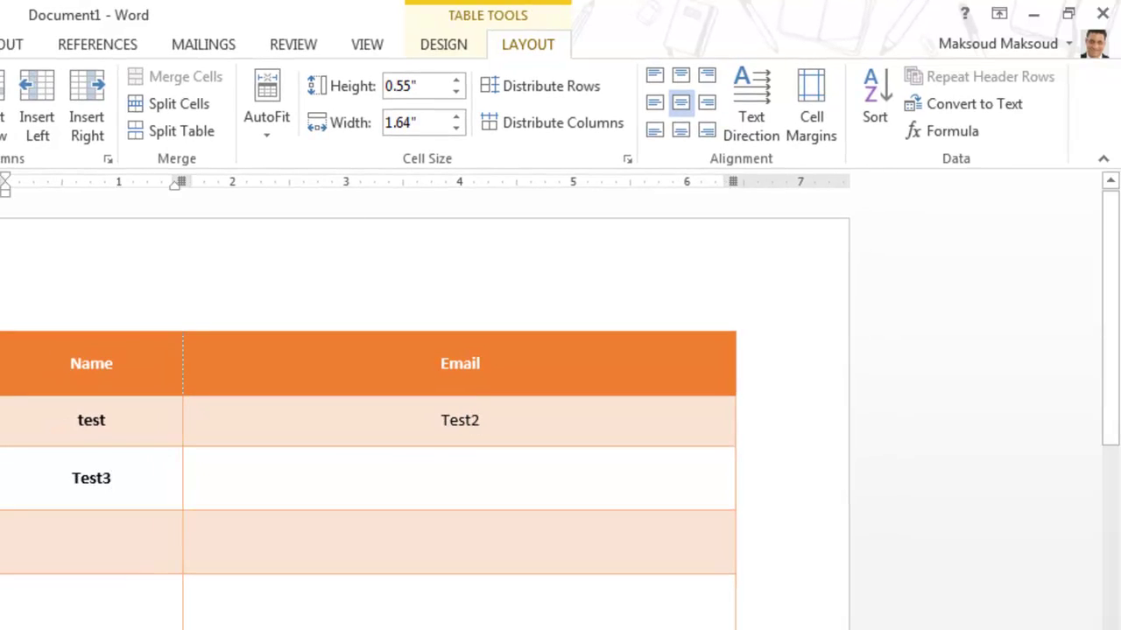
Convert the whole table to tab-separated text, then undo to restore the table
key("ctrl+a")
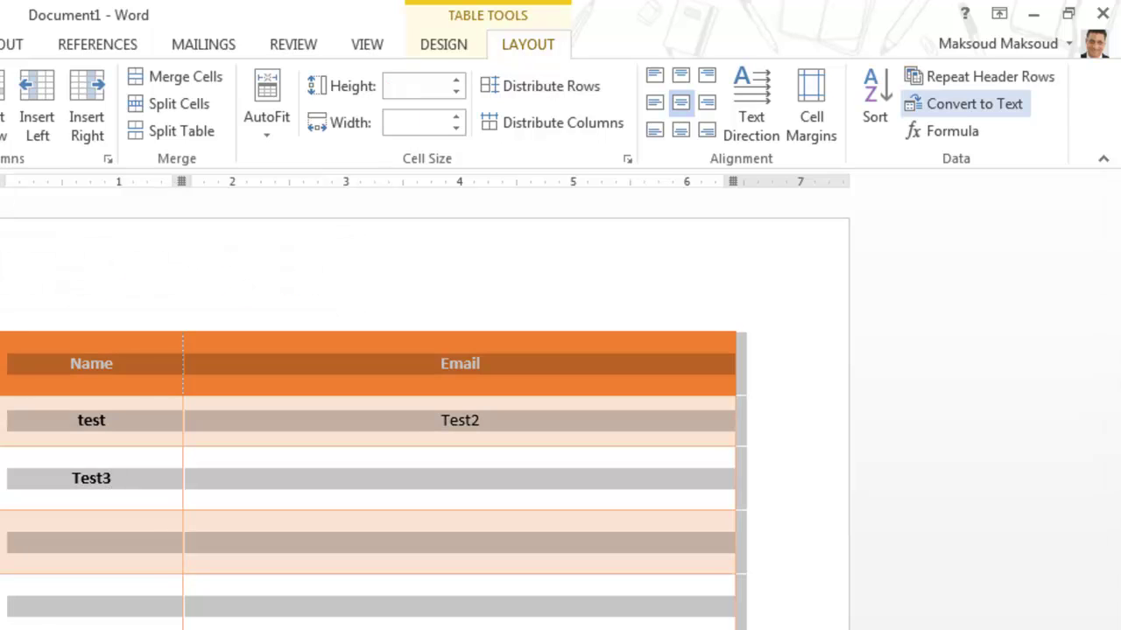
left_click(968, 103)
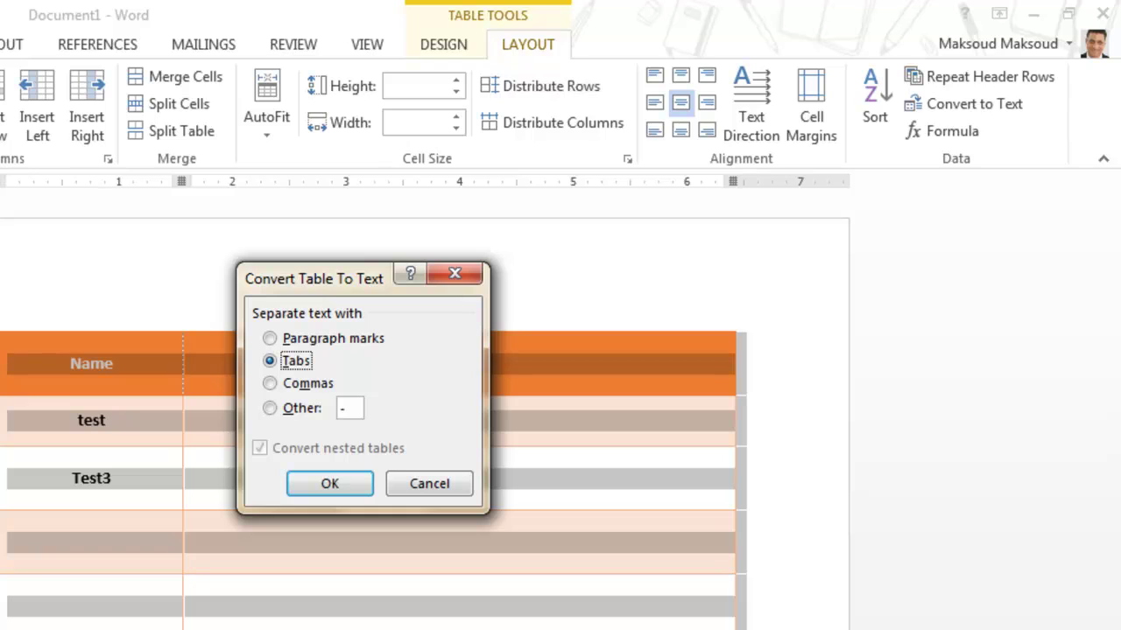
left_click(329, 483)
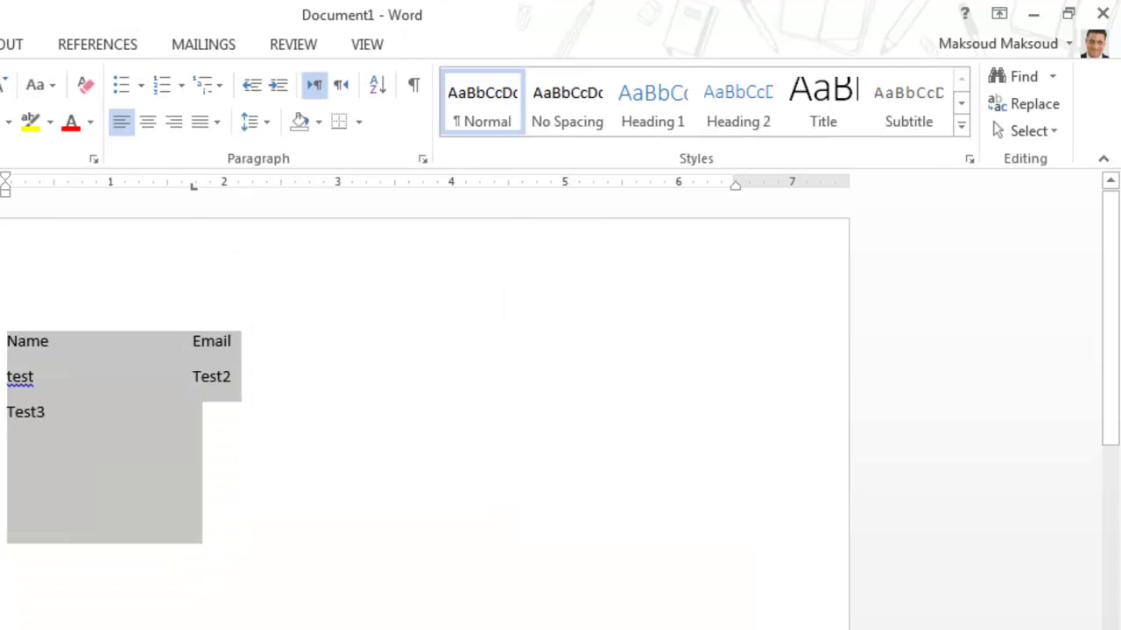
left_click(192, 484)
left_click(193, 378)
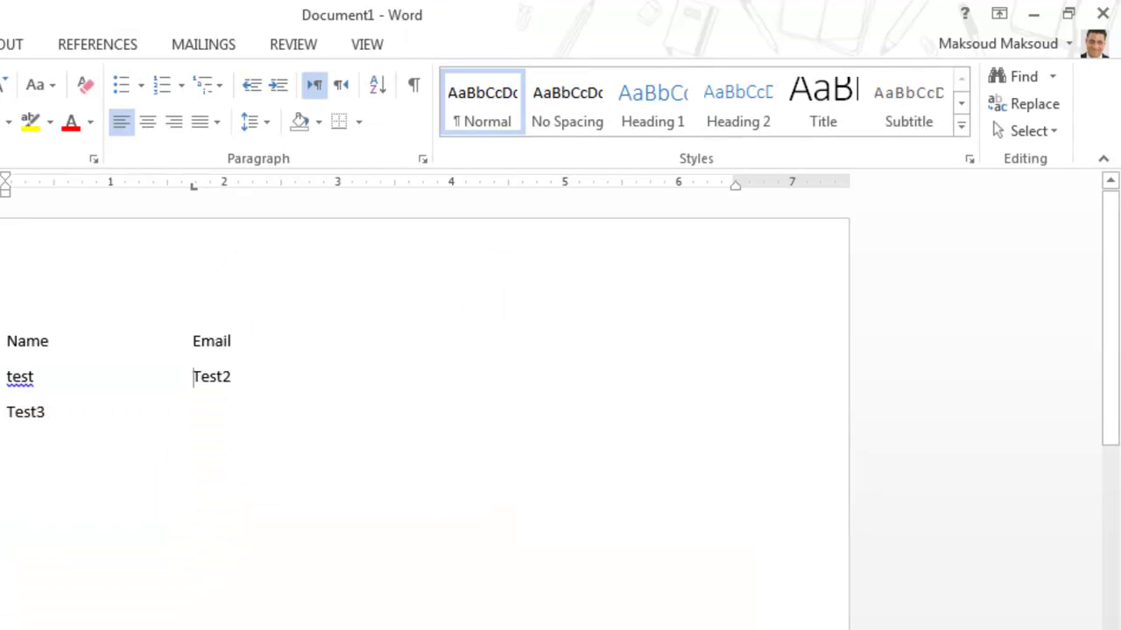
key("ctrl+z")
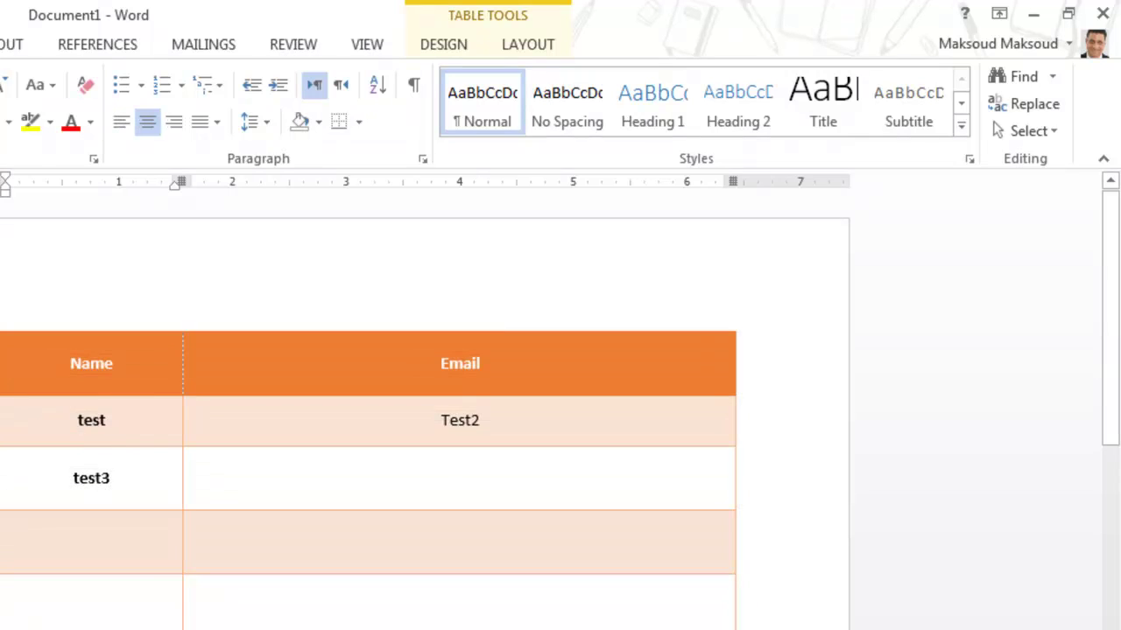
left_click(461, 478)
left_click(528, 44)
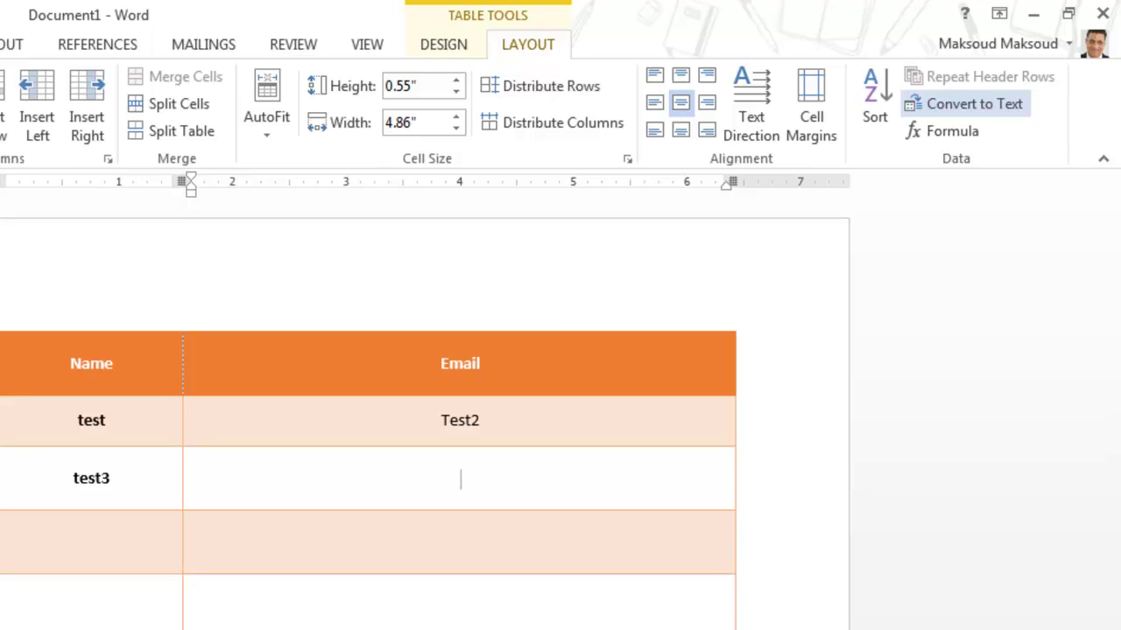
left_click(946, 131)
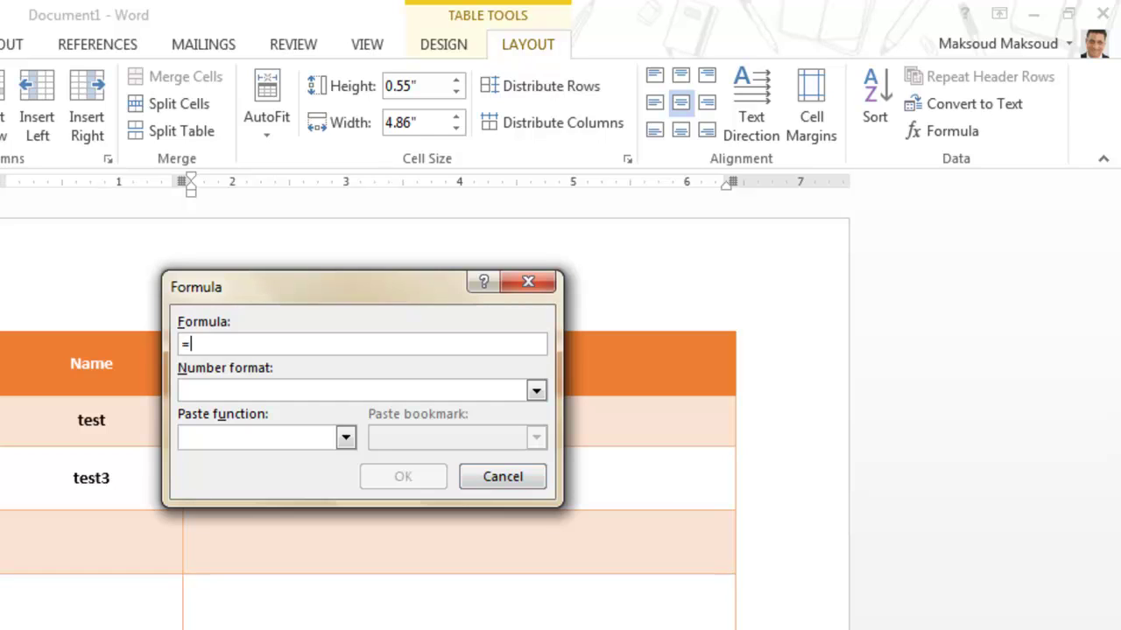
left_click(536, 391)
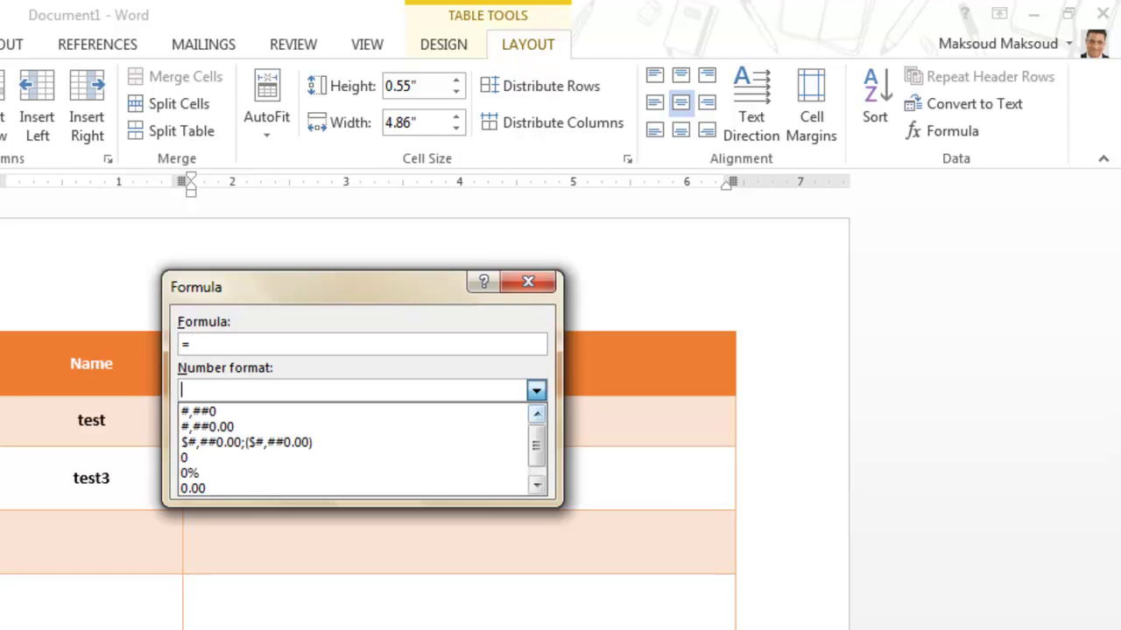
left_click(536, 485)
left_click(535, 390)
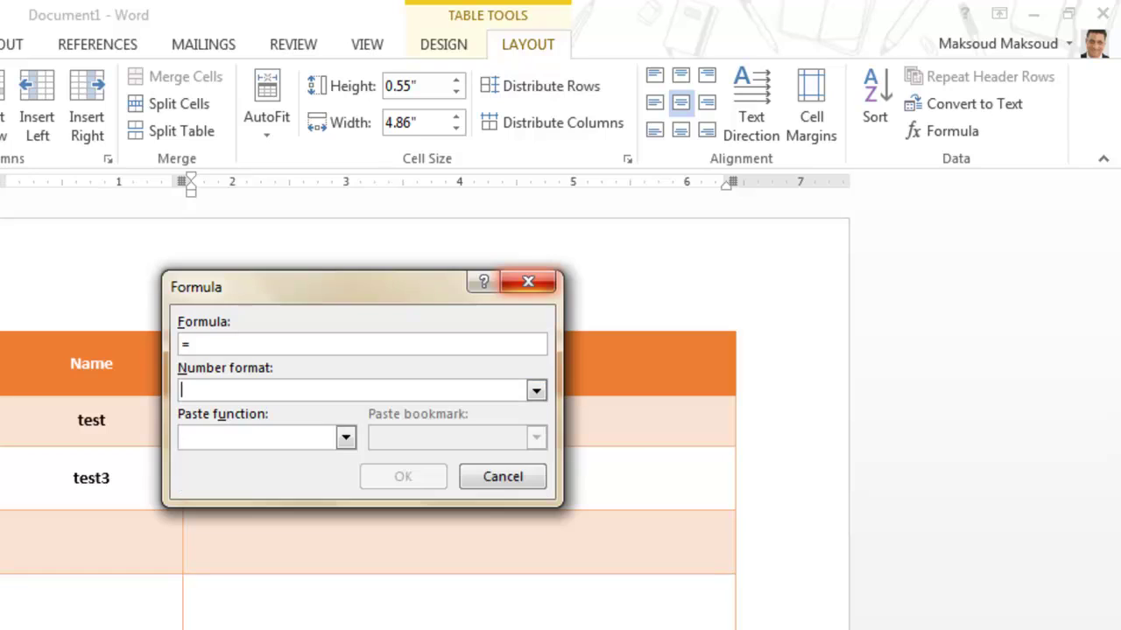
key("Escape")
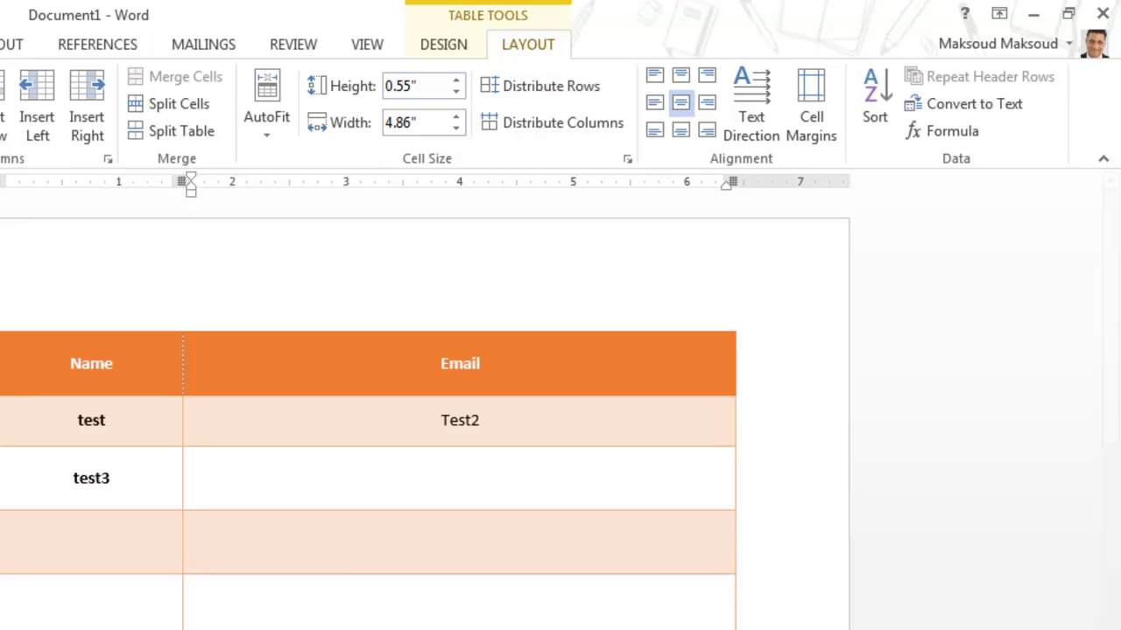
left_click(443, 43)
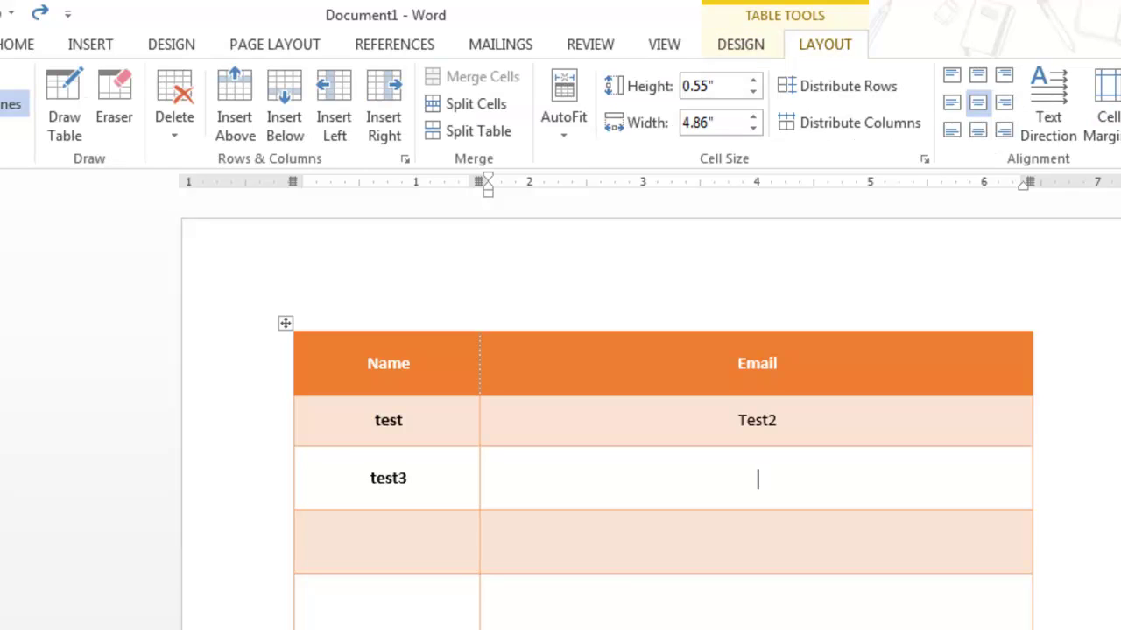
Clear the Name/Email table's text and delete the entire table, leaving a blank page
left_click(286, 323)
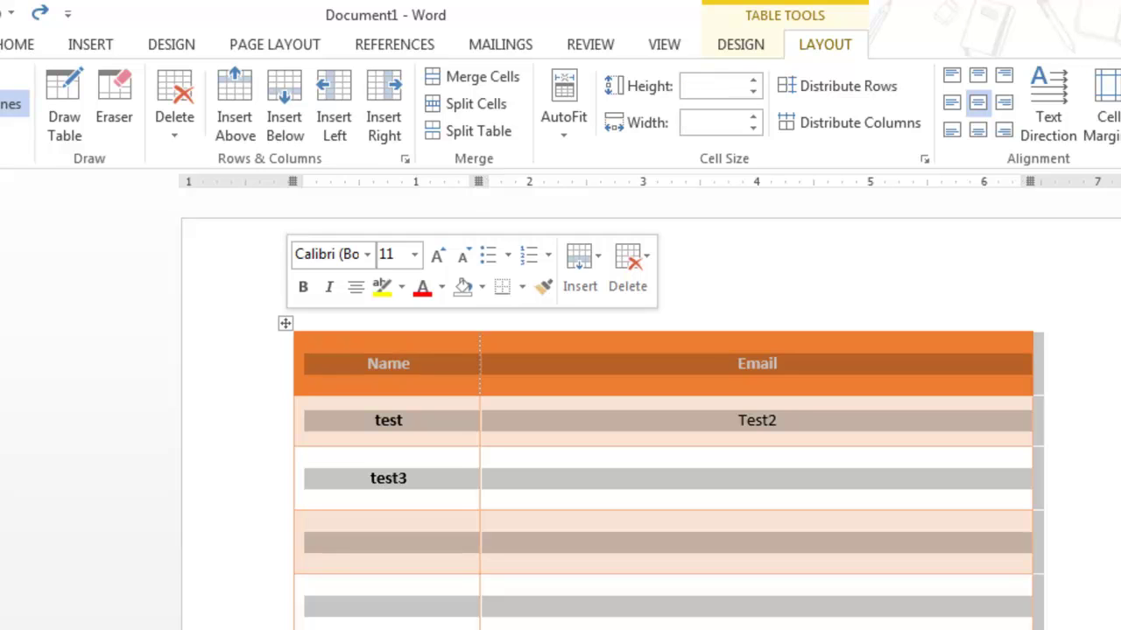
key("Delete")
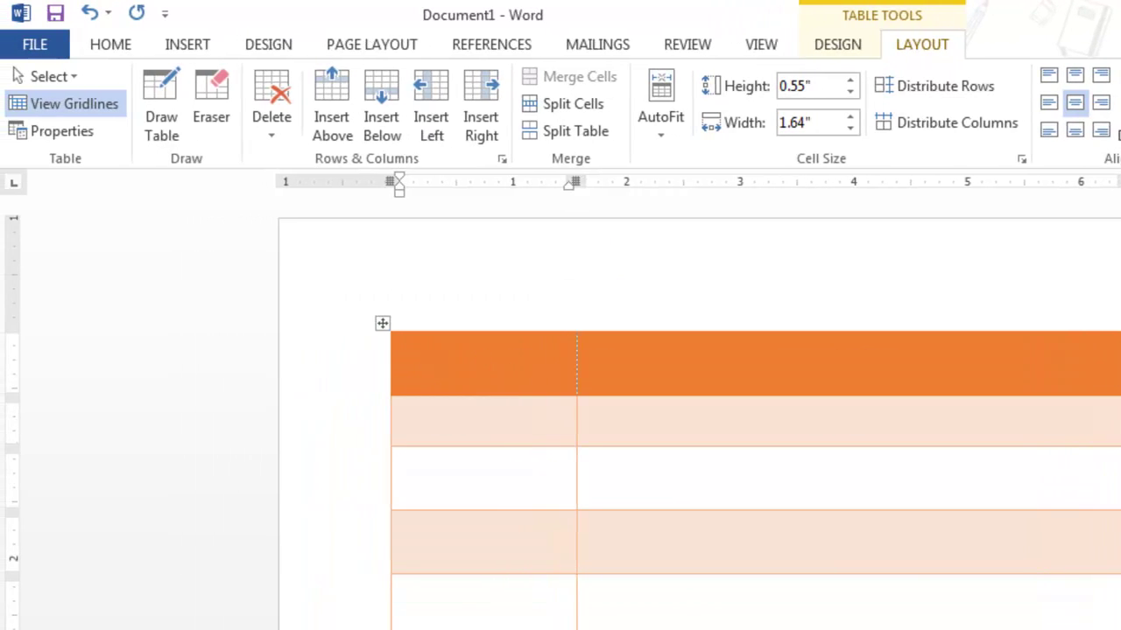
left_click(382, 323)
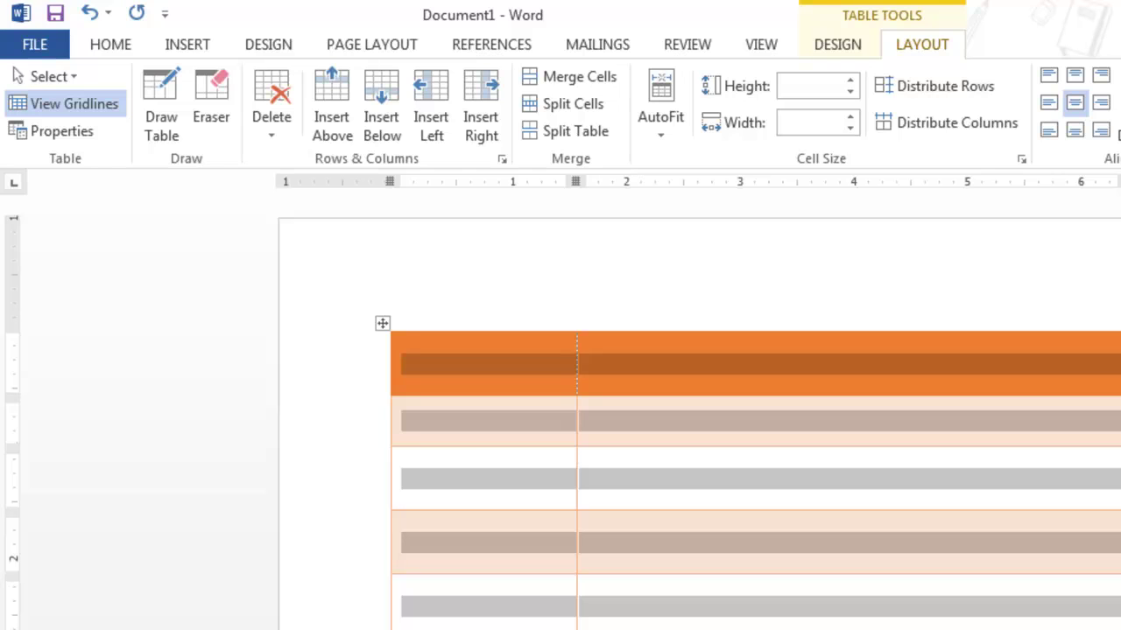
left_click(271, 117)
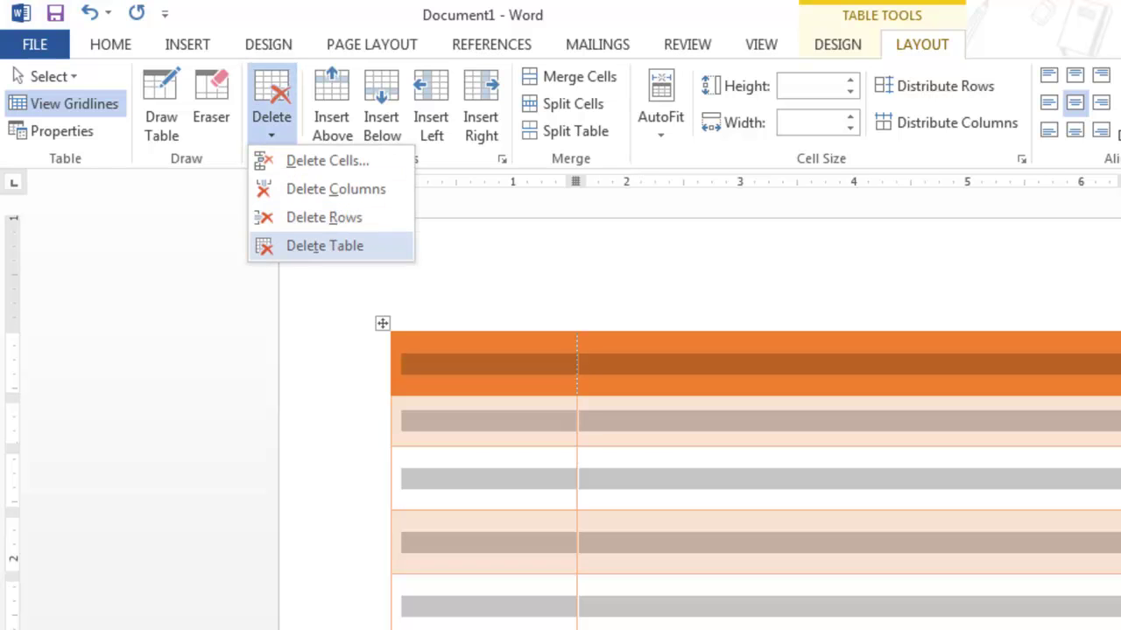
left_click(326, 245)
left_click(188, 44)
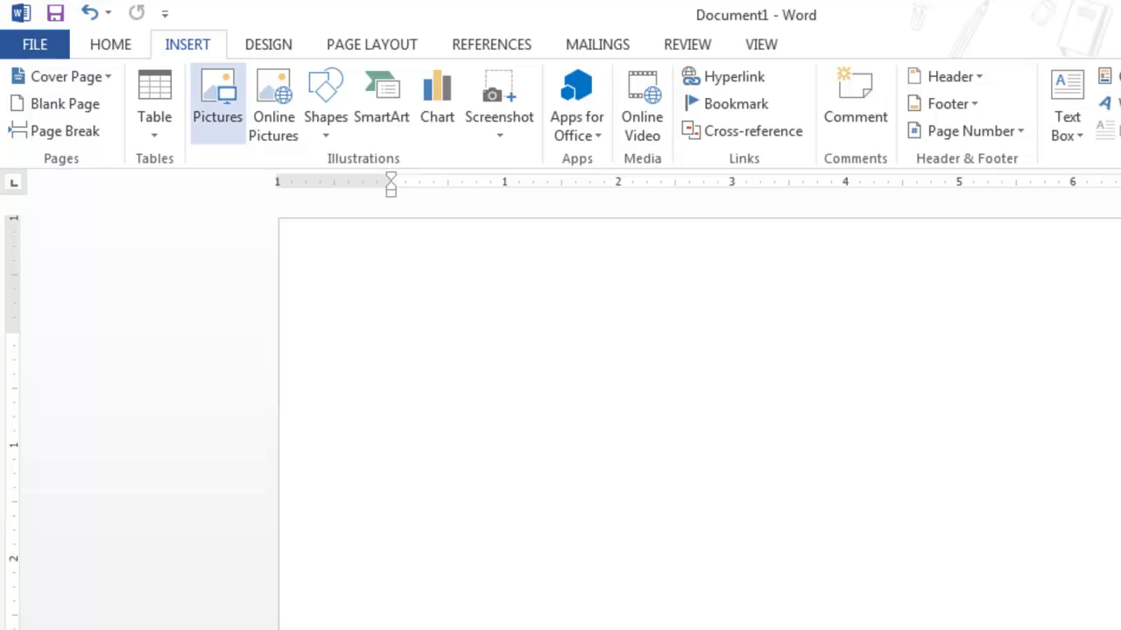
Insert the RockandSan.jpg photo from the Pictures library onto the page
left_click(217, 103)
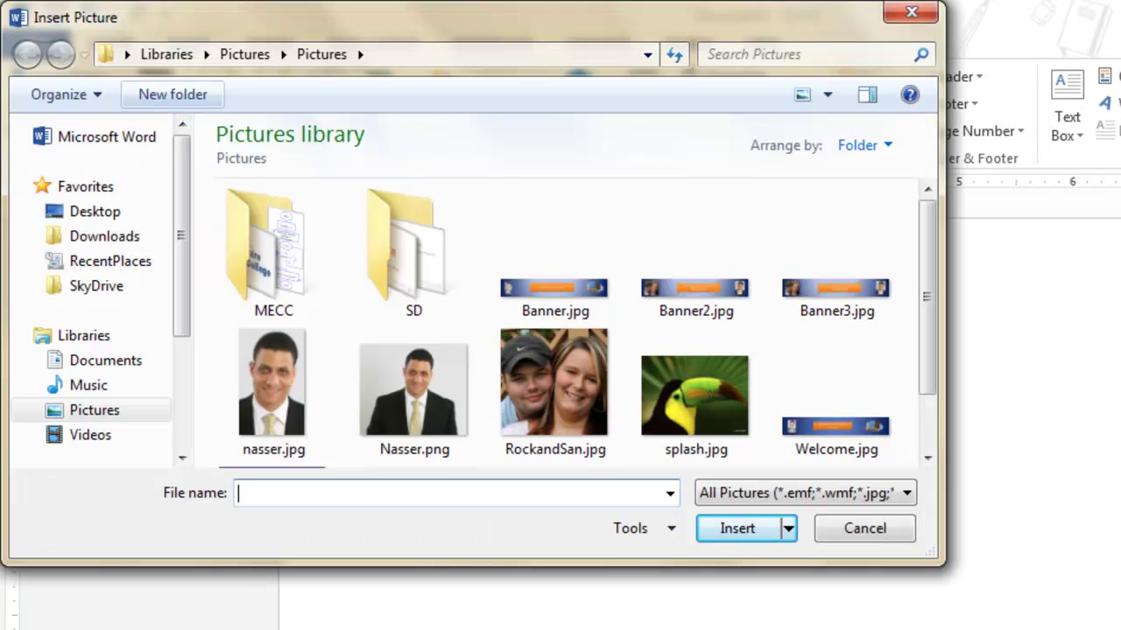
left_click(553, 385)
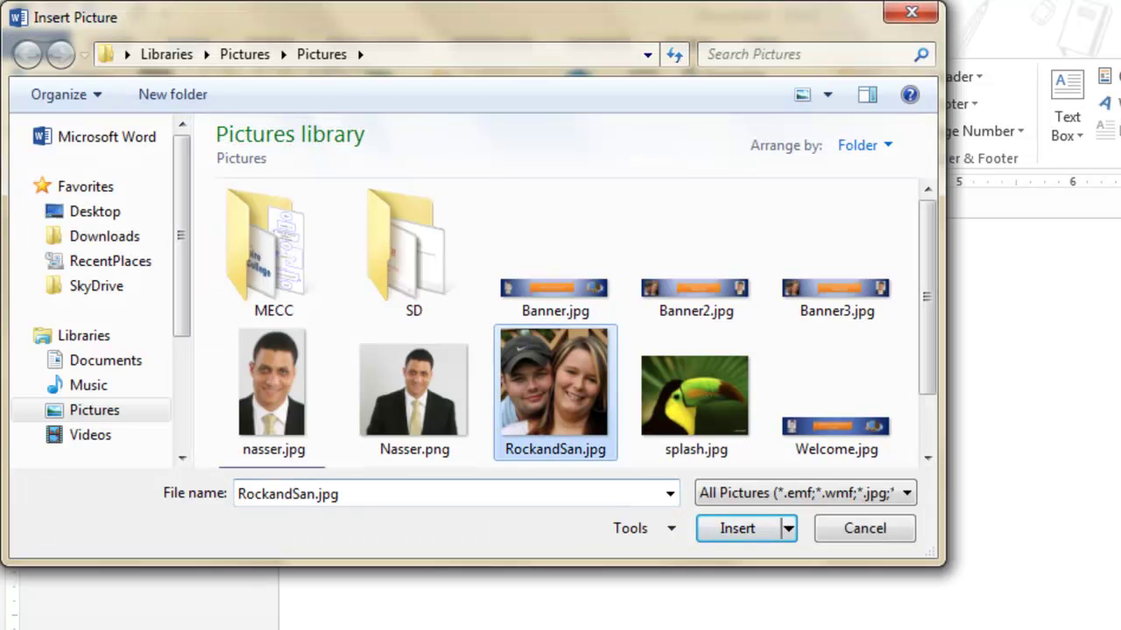
key("Return")
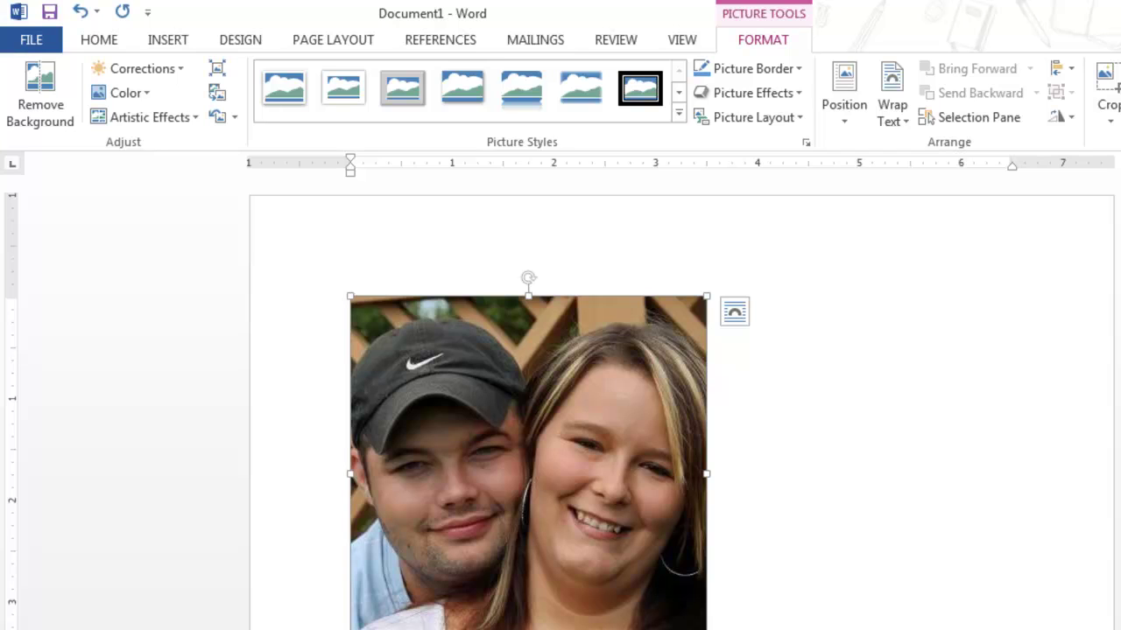
key("Escape")
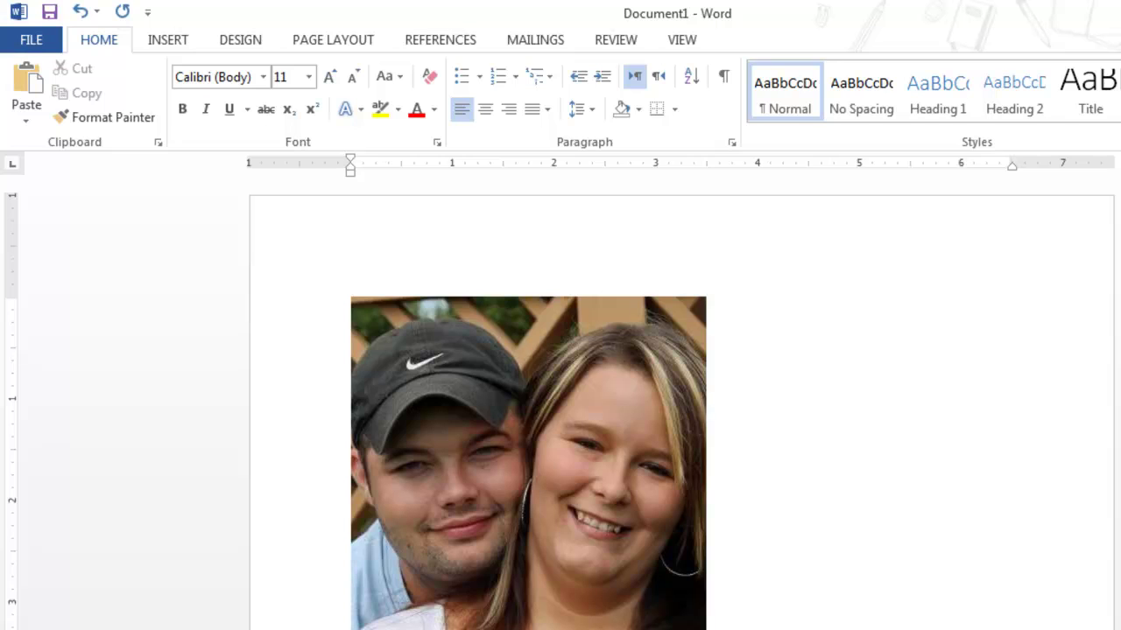
left_click(528, 437)
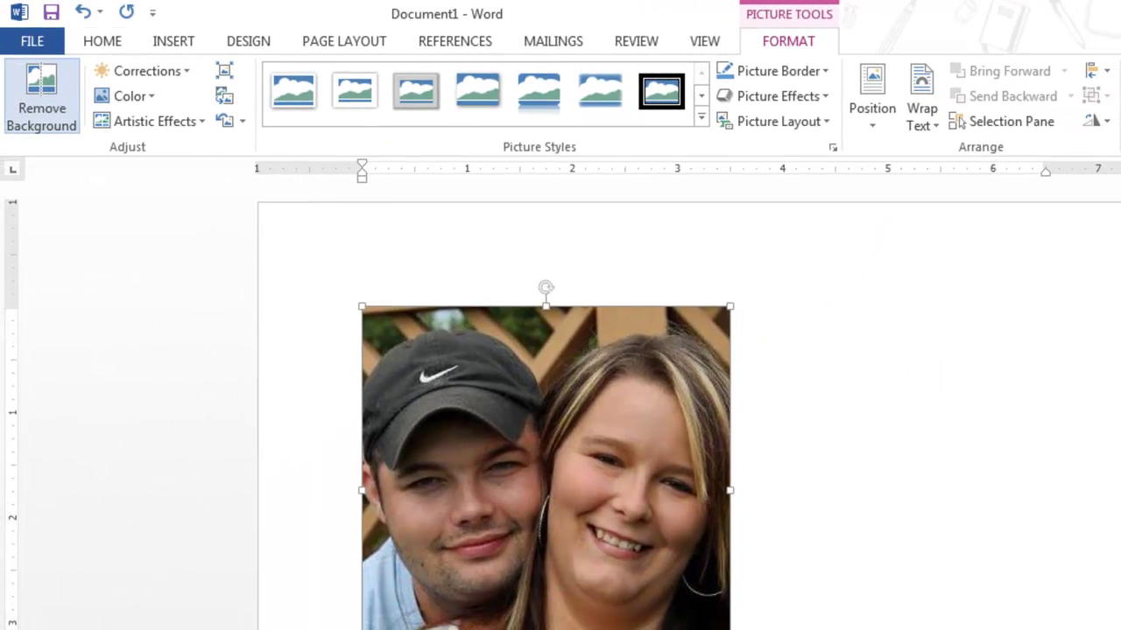
left_click(41, 98)
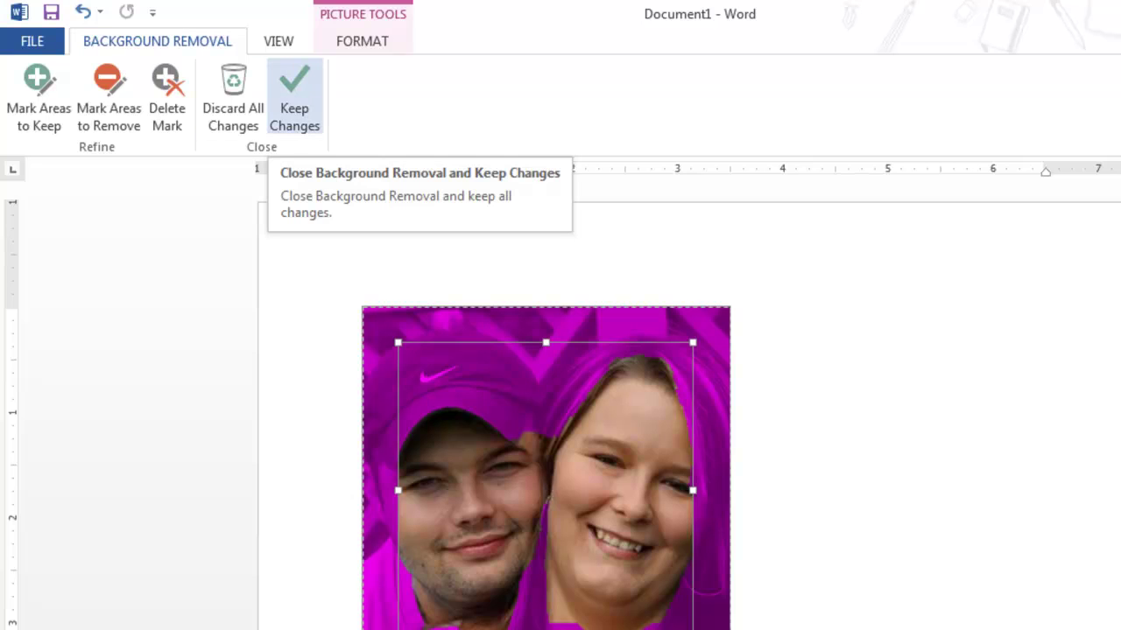
left_click(294, 98)
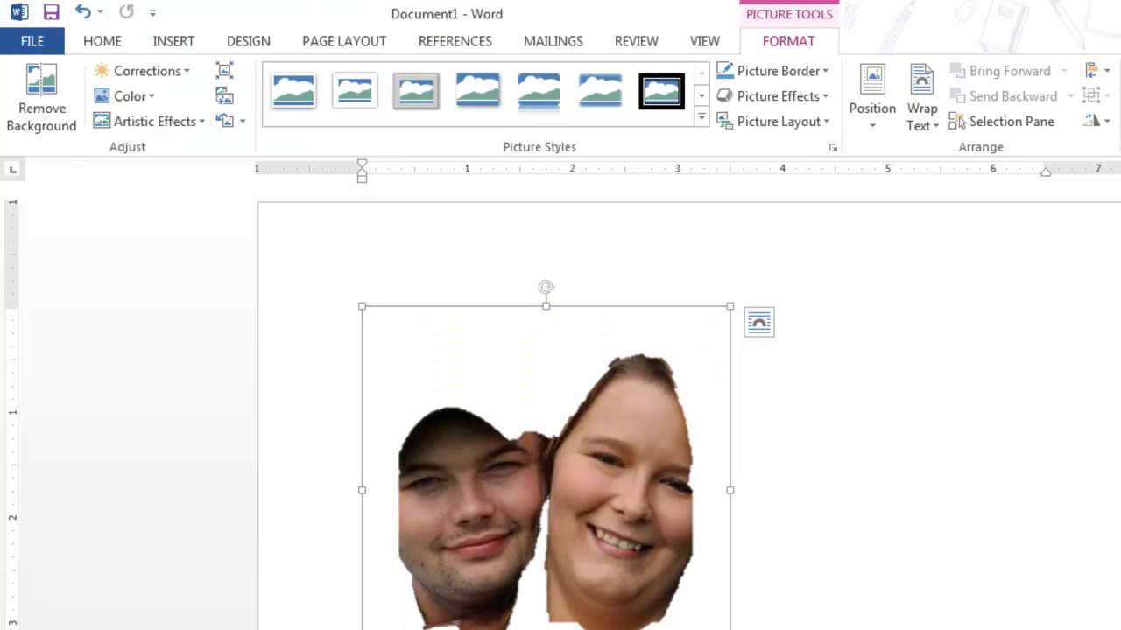
key("ctrl+z")
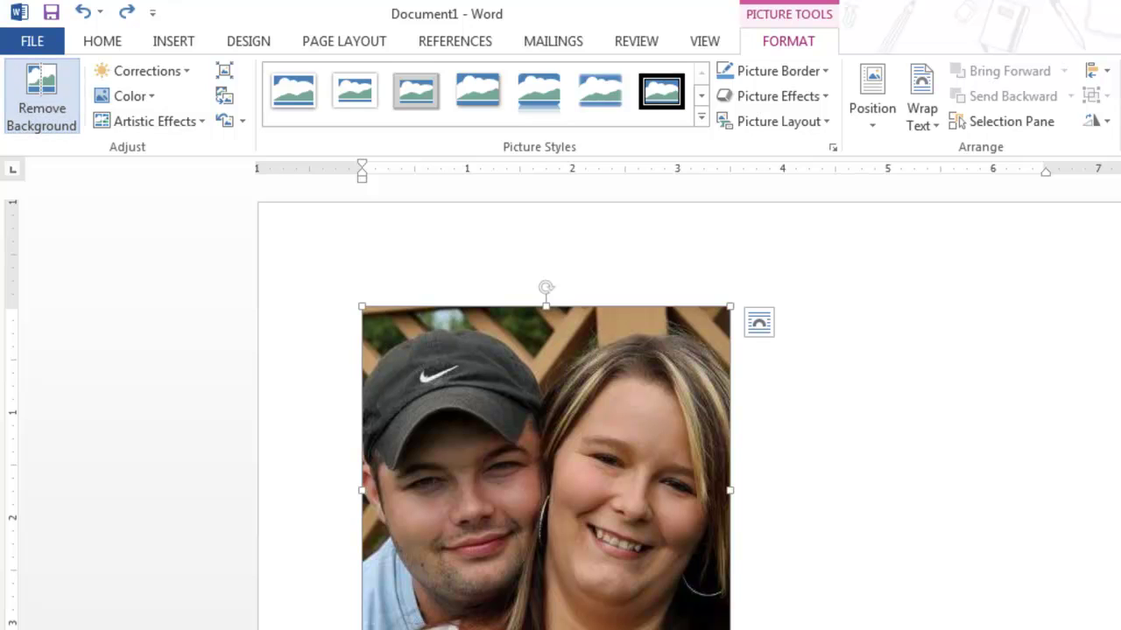
Remove the photo's background, marking the area below the chin for removal, and keep changes
left_click(41, 96)
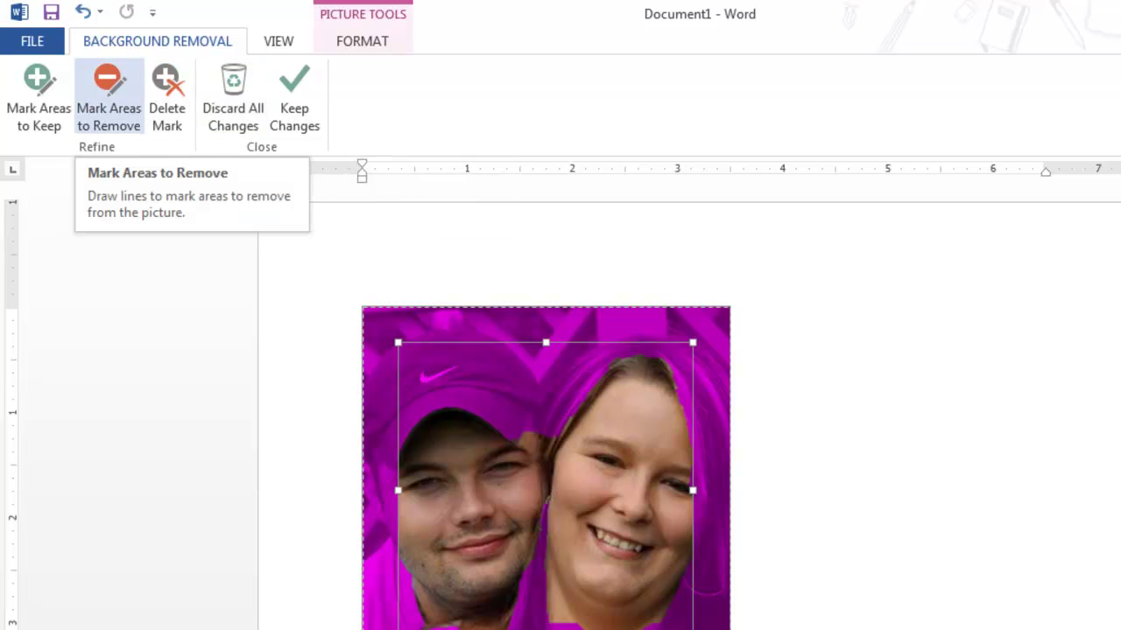
left_click(108, 96)
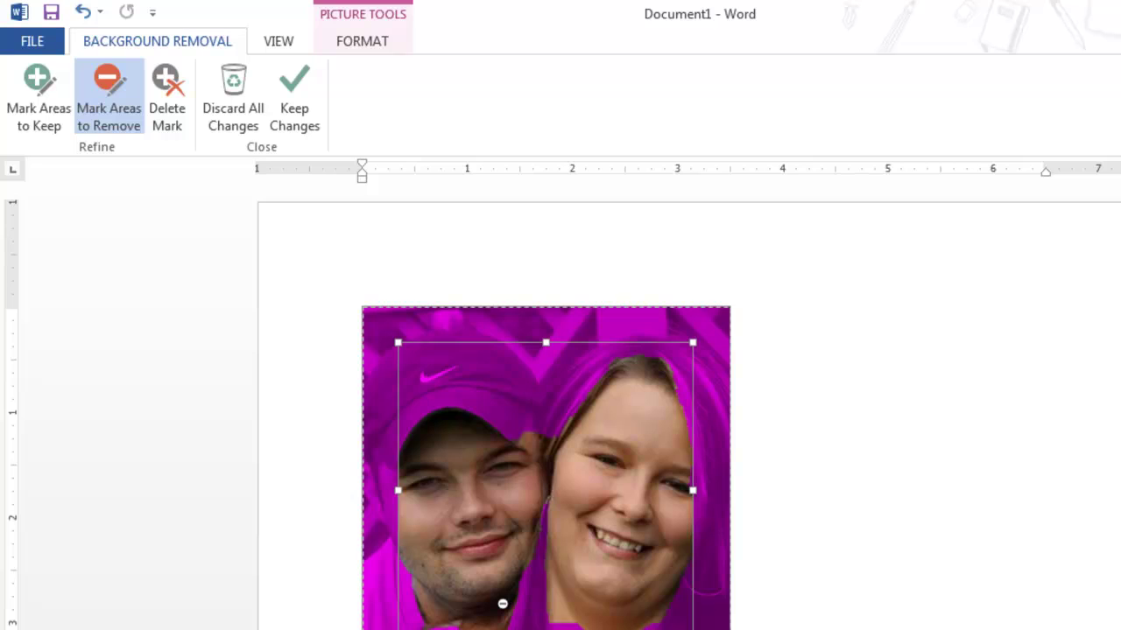
left_click_drag(521, 601, 473, 623)
left_click(498, 611)
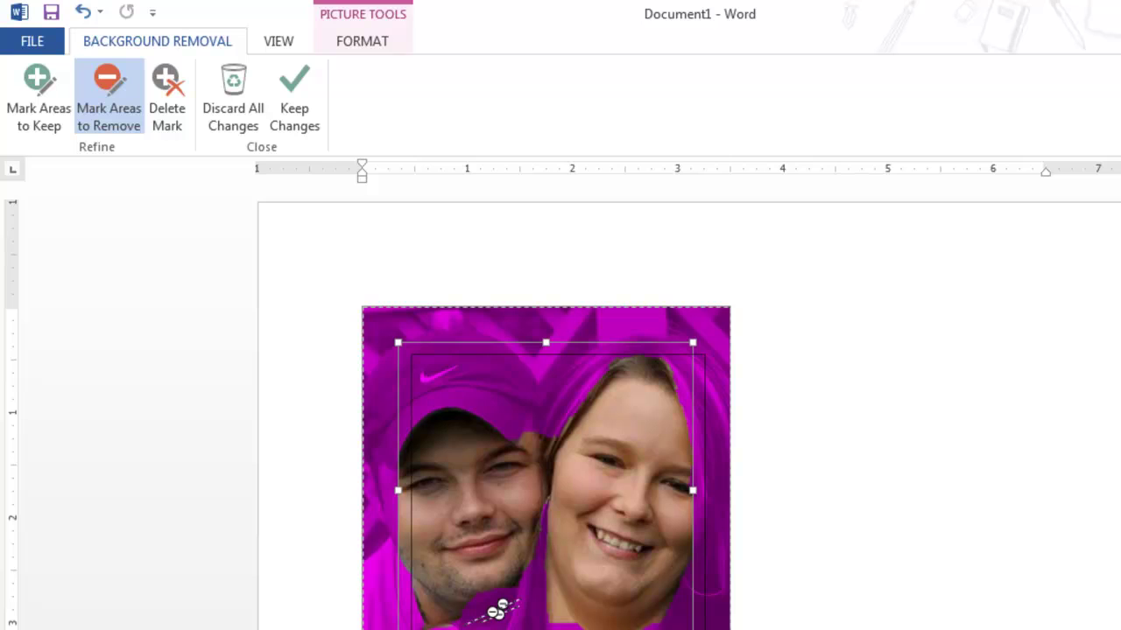
left_click(295, 98)
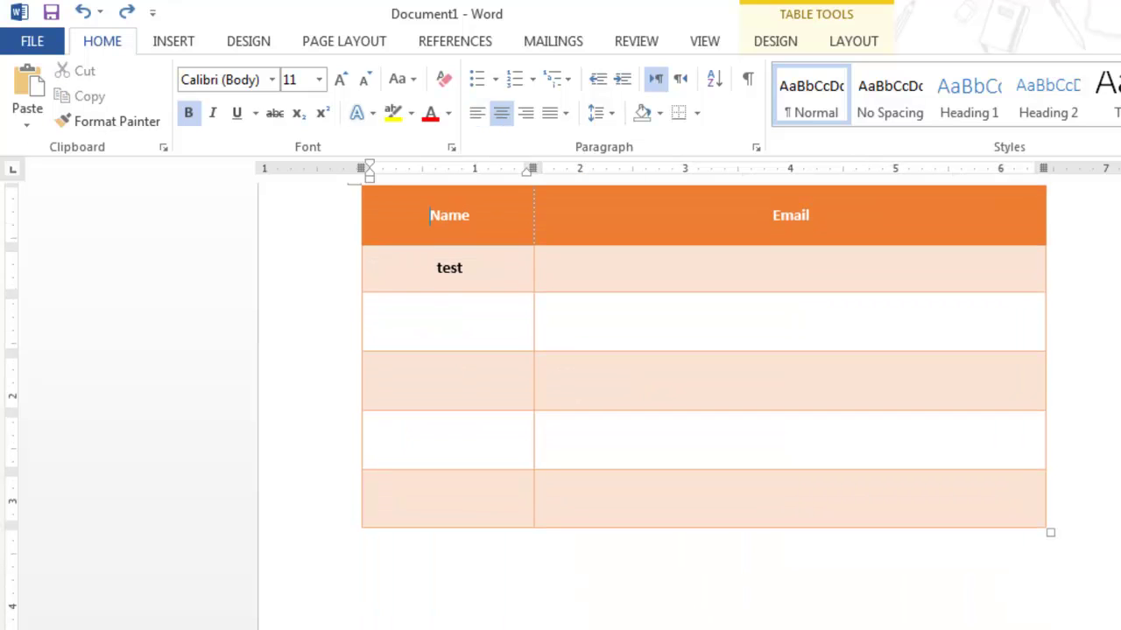
Re-enter test2 and test3, cut the photo out, and type =rand() at the page start
type("test2")
key("Tab")
type("test3")
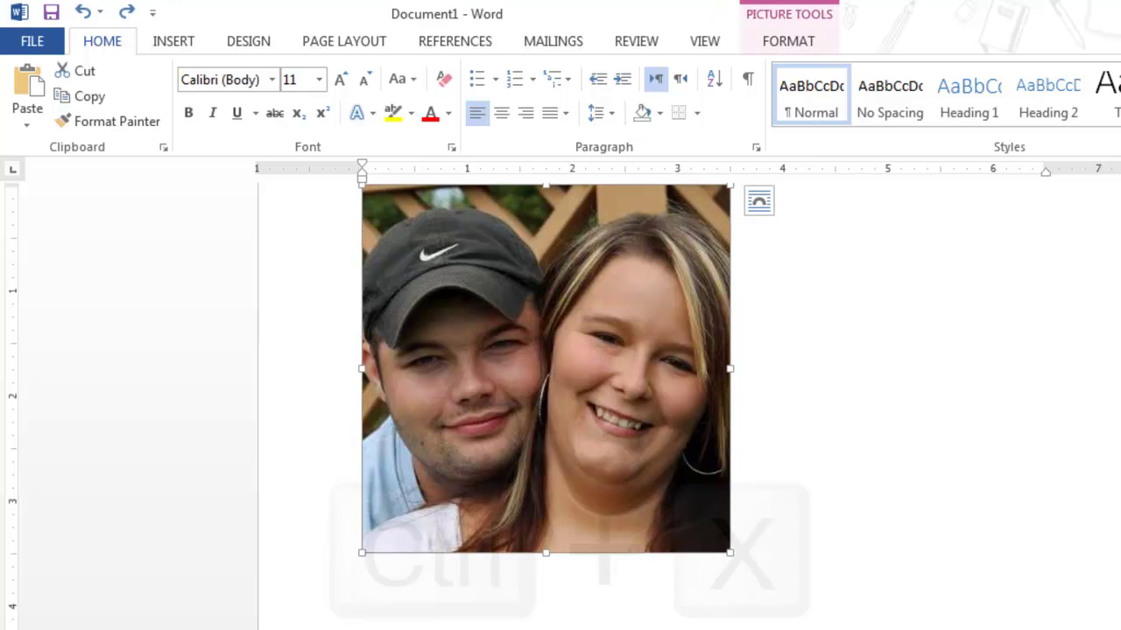
key("ctrl+x")
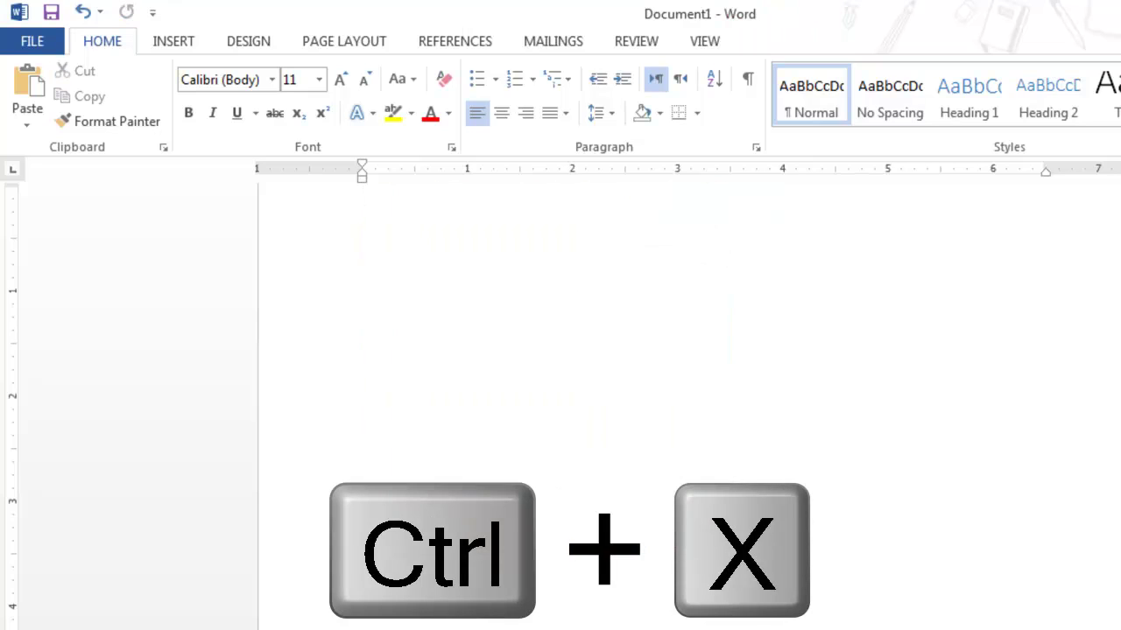
type("=ra")
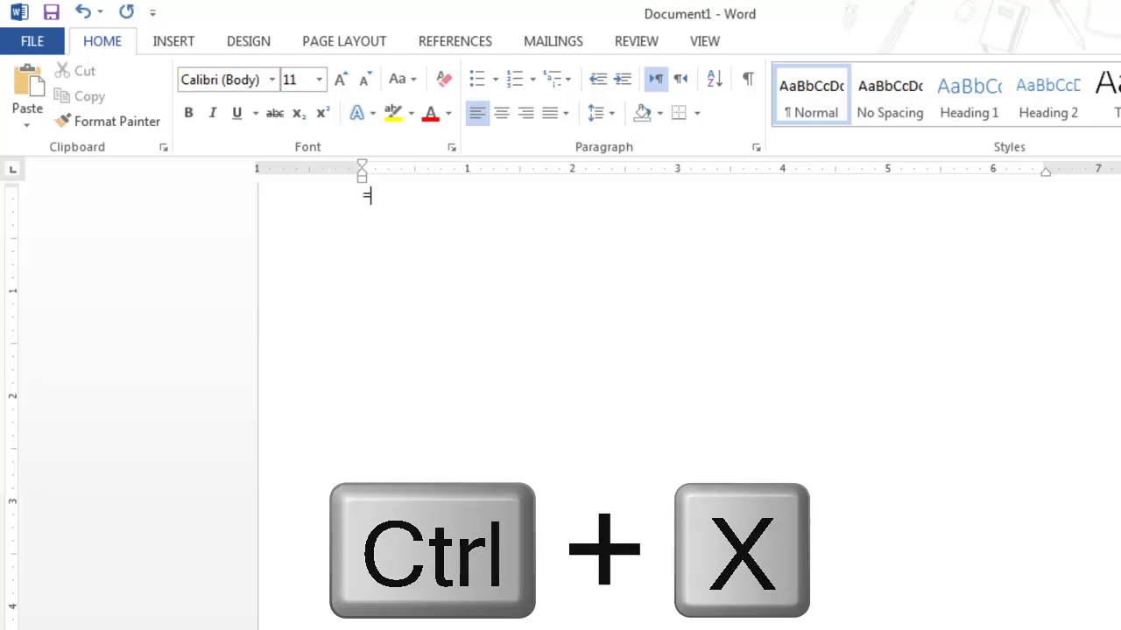
type("nd()")
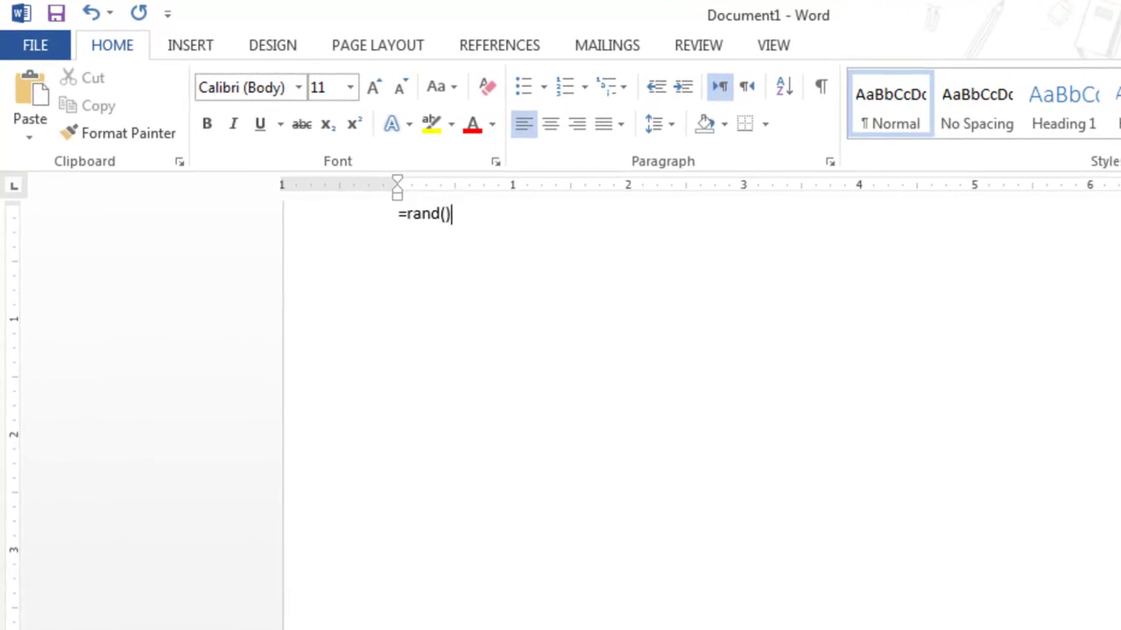
Generate the =rand() sample text and paste the cut photo from the Clipboard below paragraph one
key("Return")
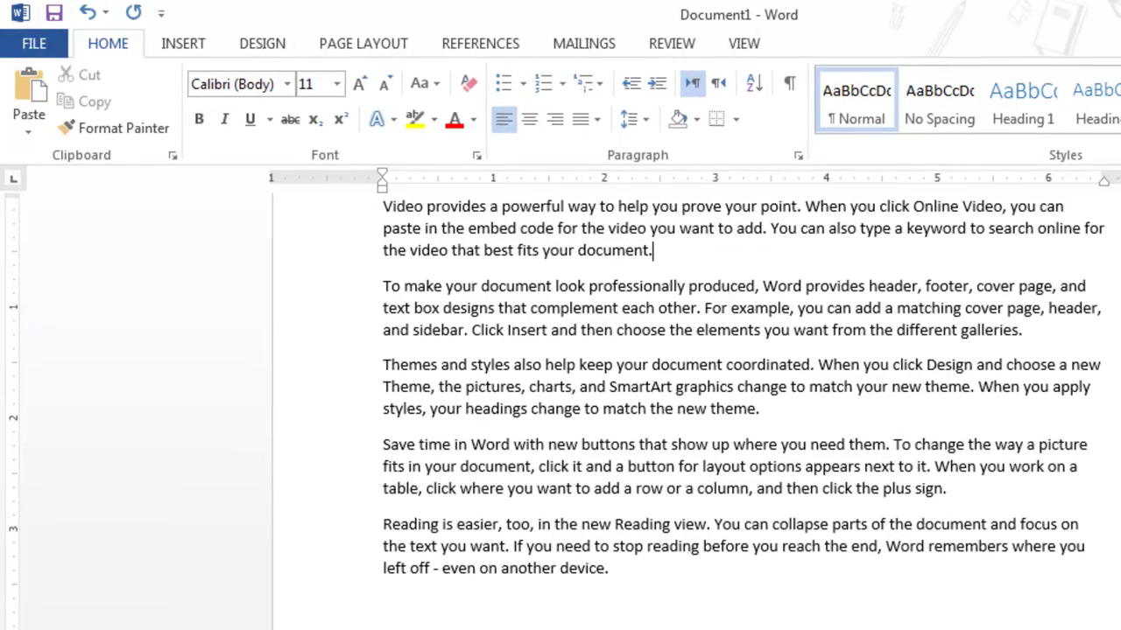
key("Return")
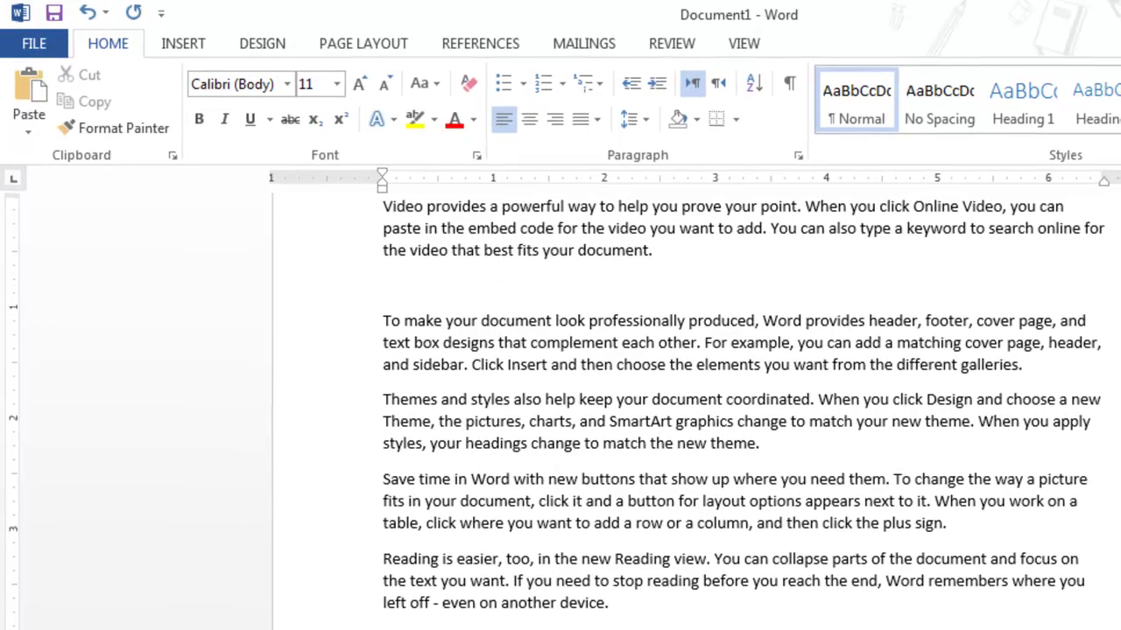
key("ctrl+v")
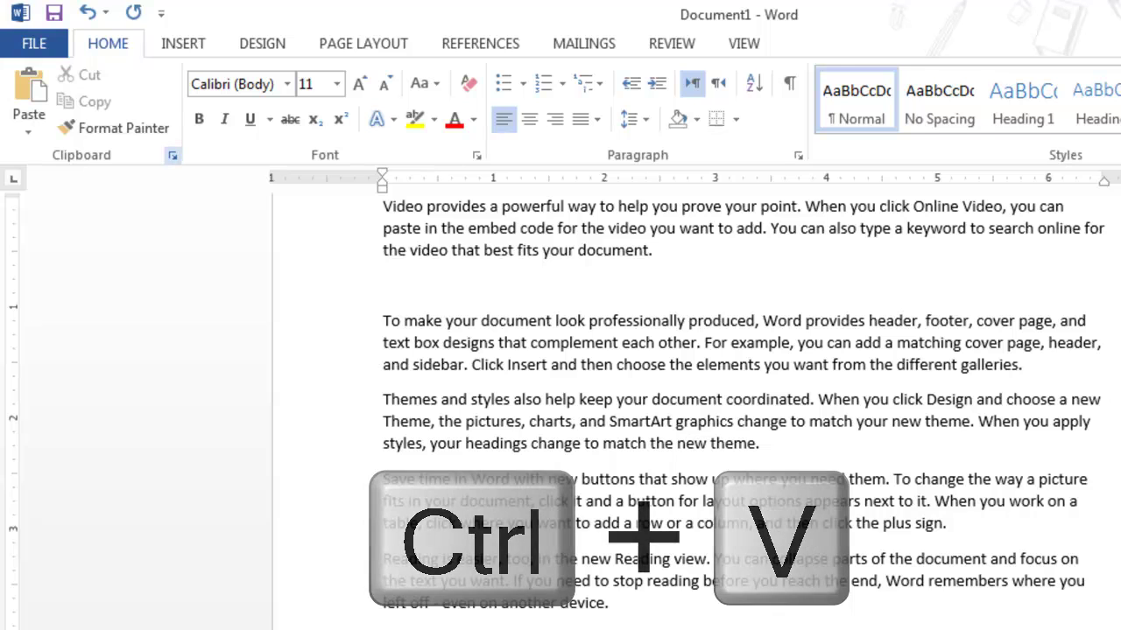
left_click(172, 155)
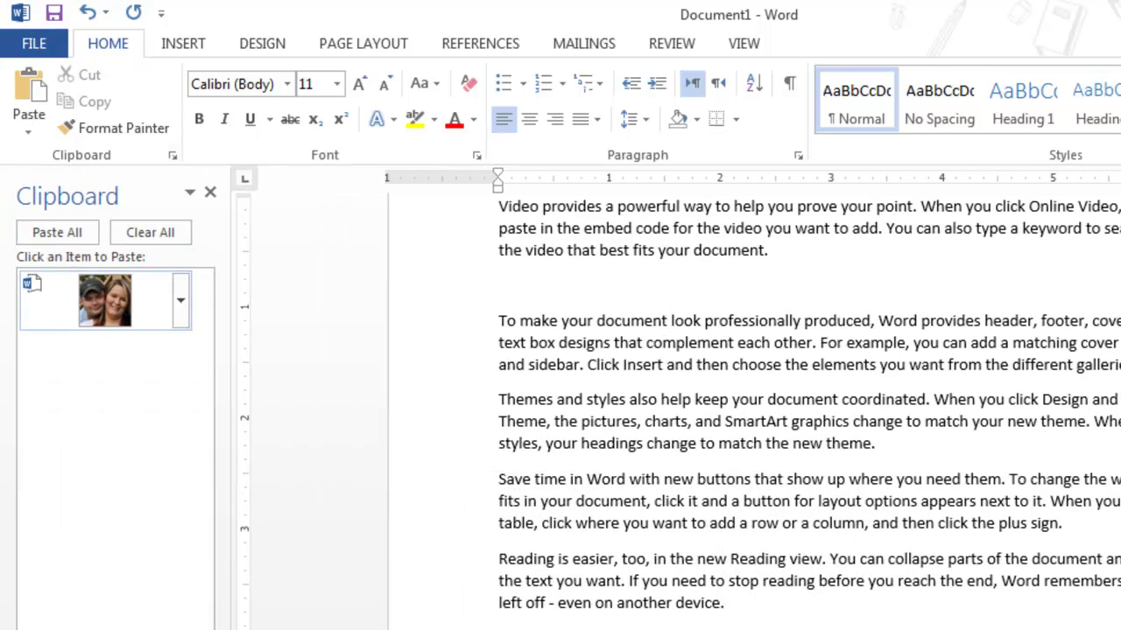
left_click(105, 300)
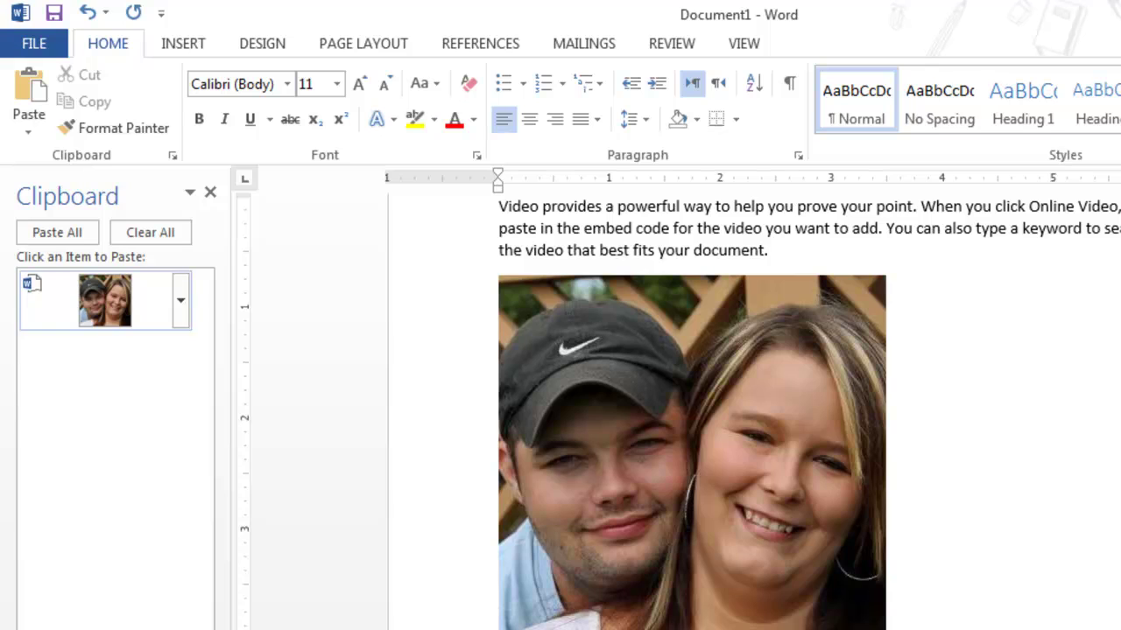
left_click(692, 289)
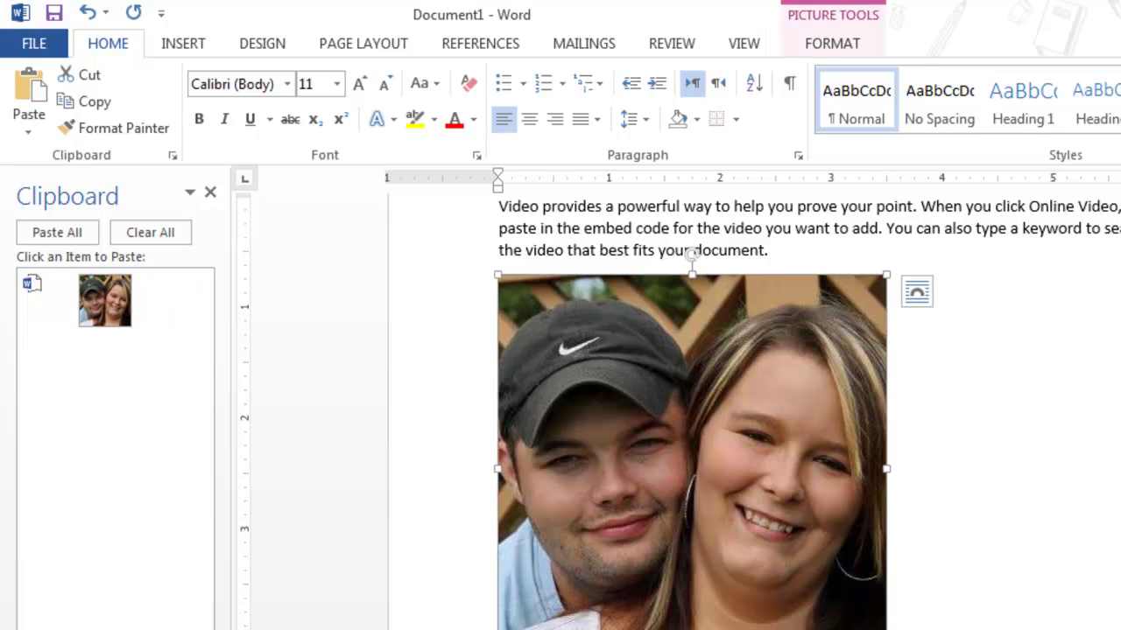
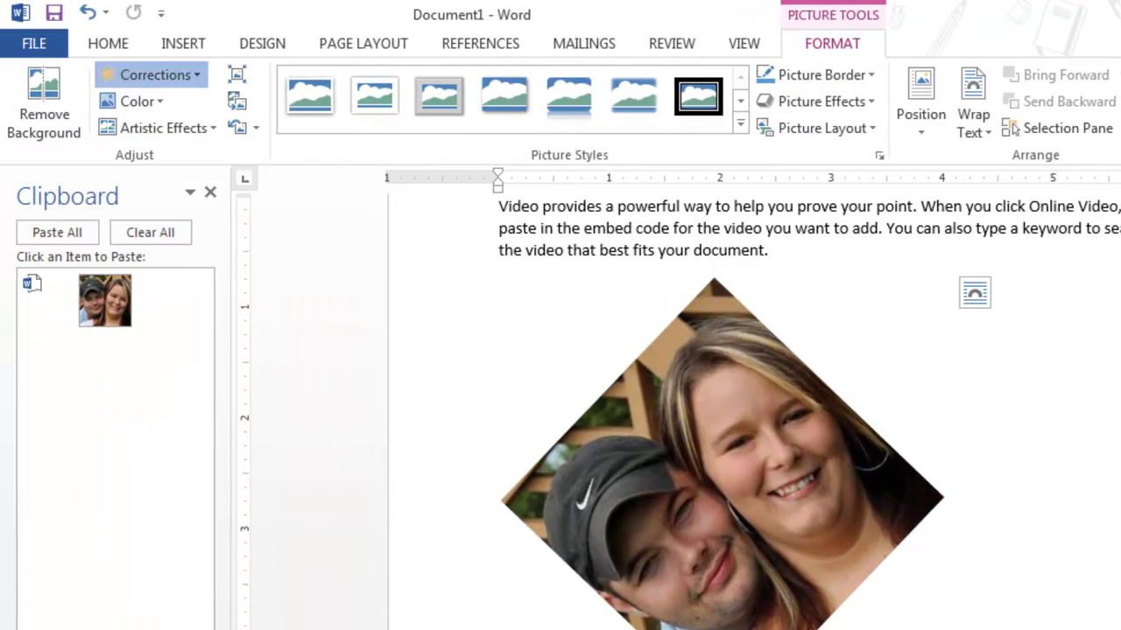
Recolour the photo to Gray-50%, Accent color 3 Dark and rotate it nearly upright
left_click(149, 75)
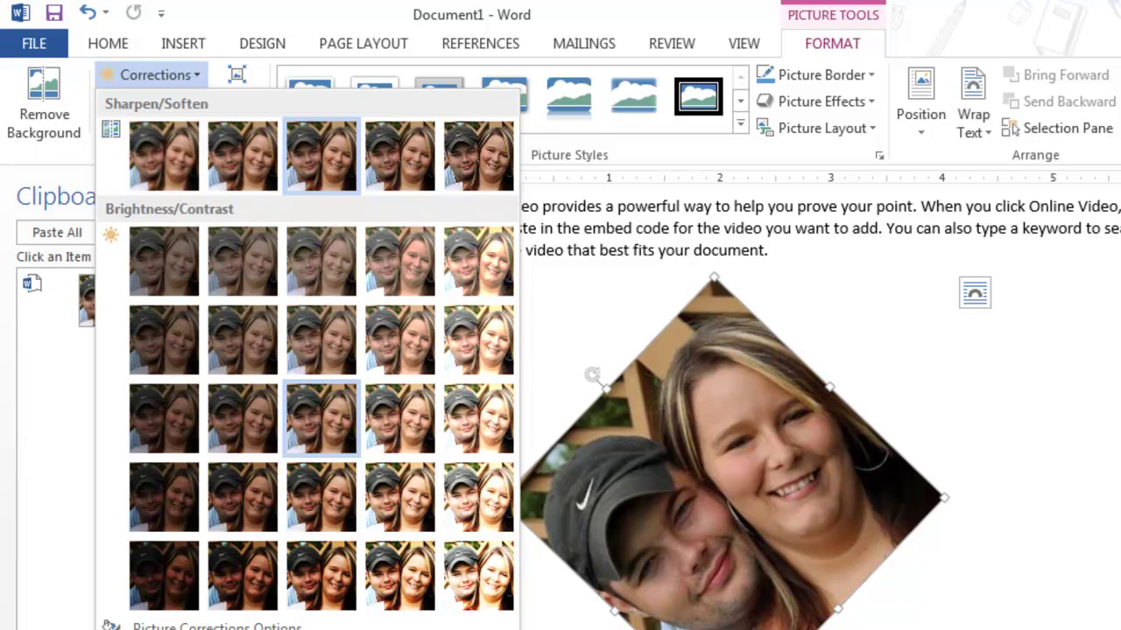
key("Escape")
key("Down")
key("Up")
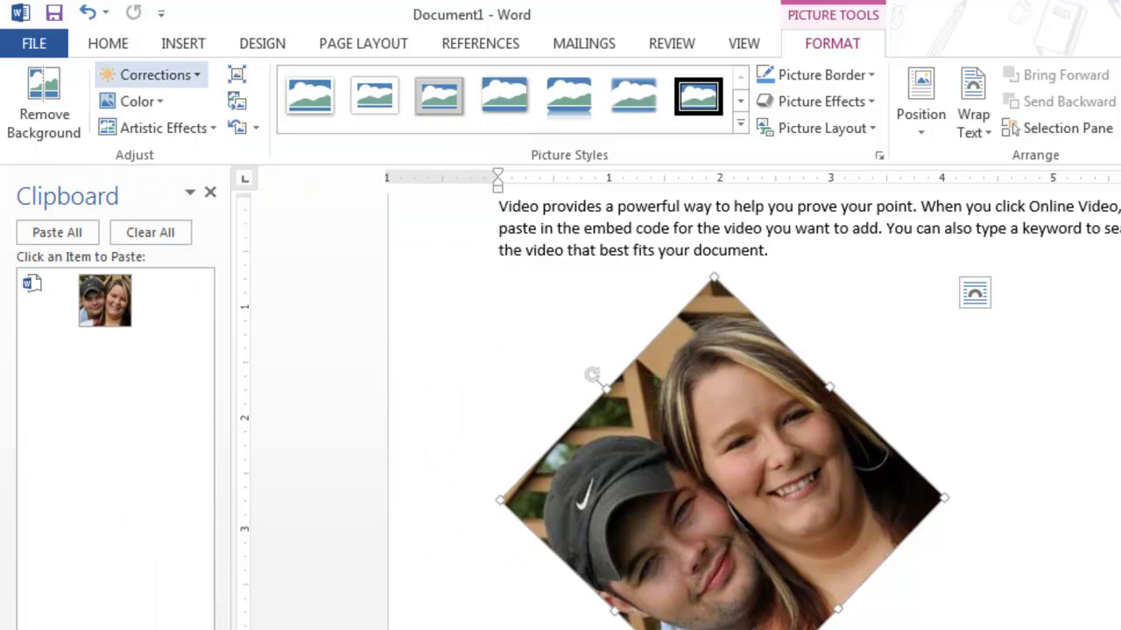
key("Right")
key("Left")
key("Down")
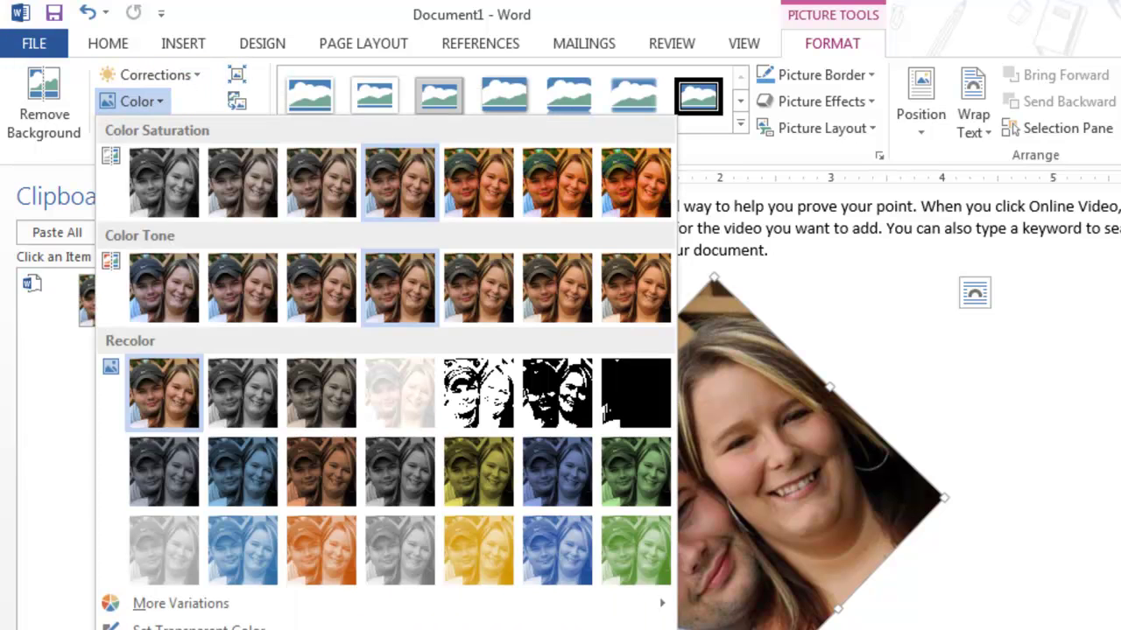
key("Right")
key("Down")
key("Right")
key("Down")
key("Down")
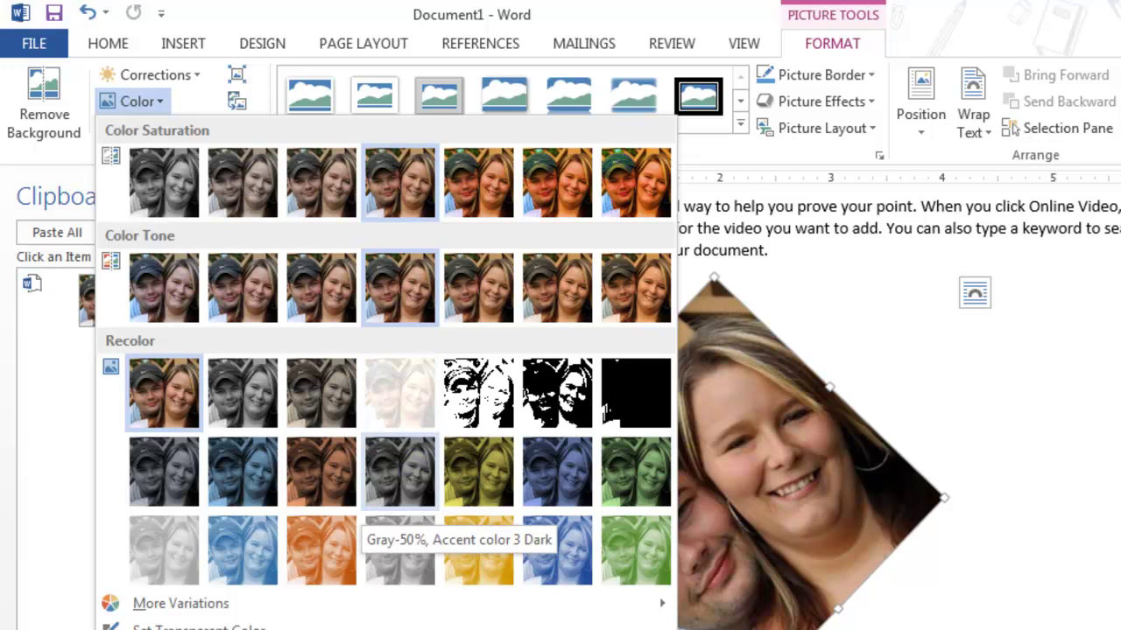
key("Return")
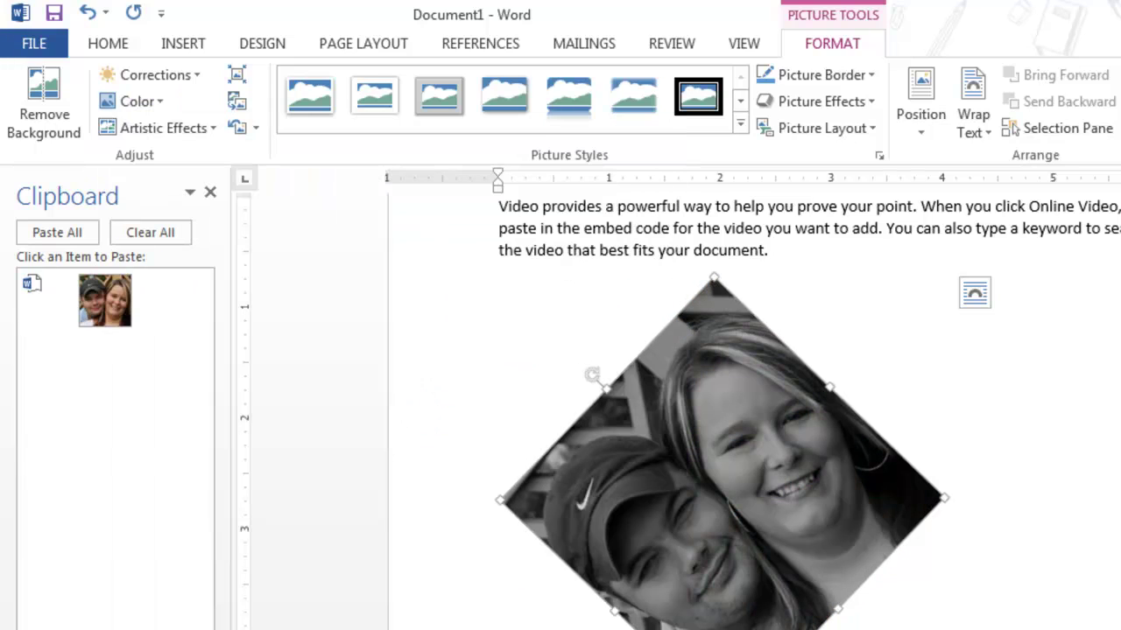
left_click_drag(592, 375, 759, 308)
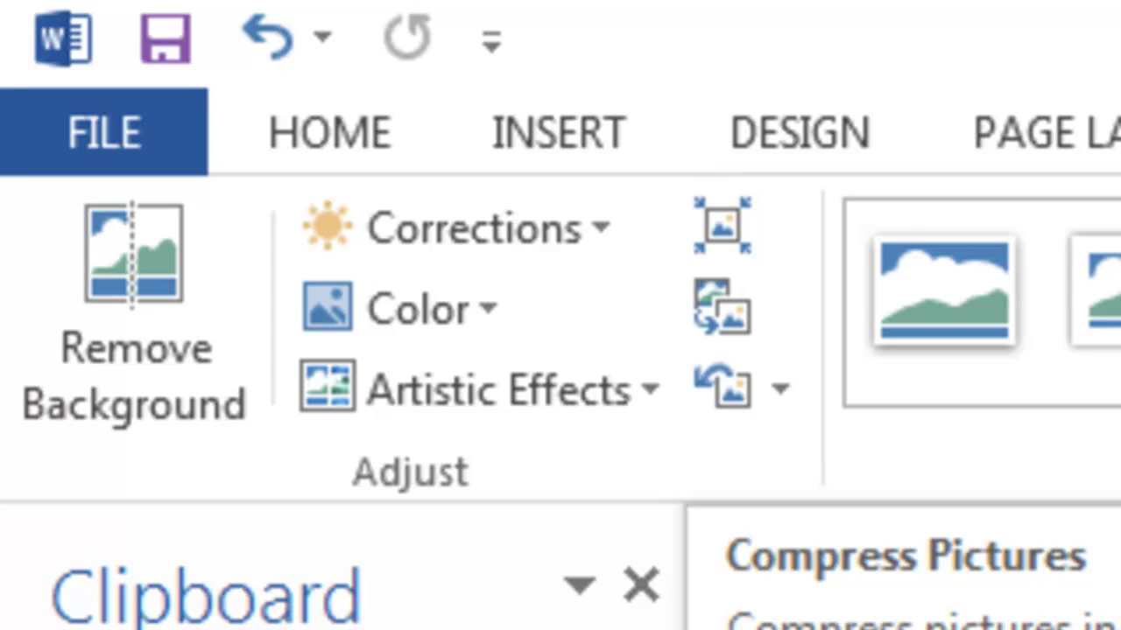
Close the Clipboard pane and compress the photo with Apply only to this picture kept
left_click(640, 585)
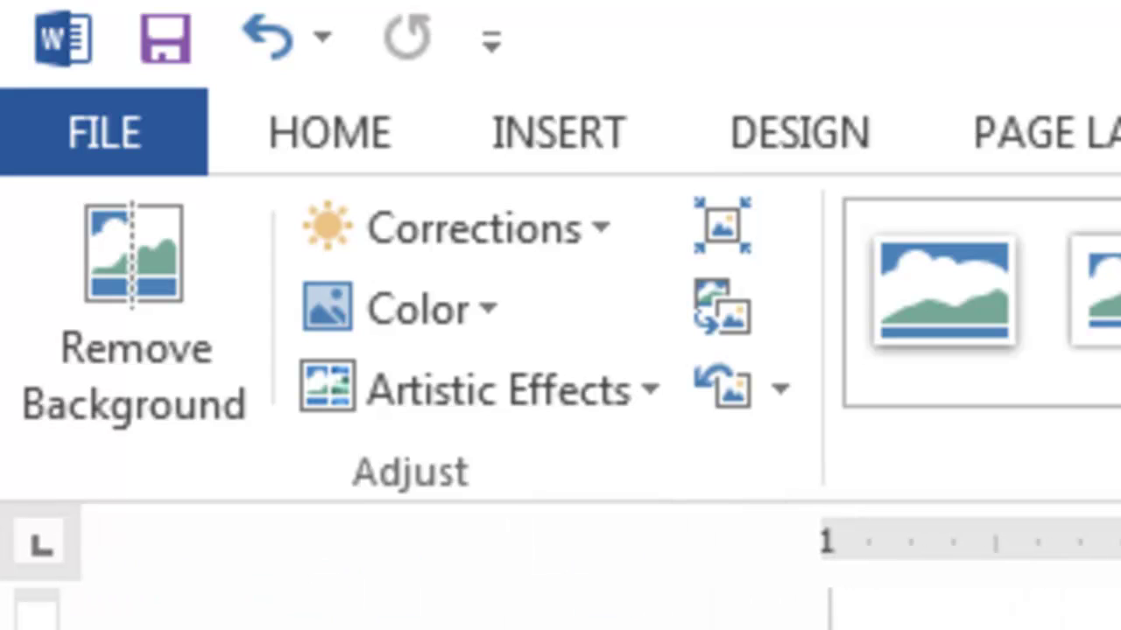
left_click(723, 226)
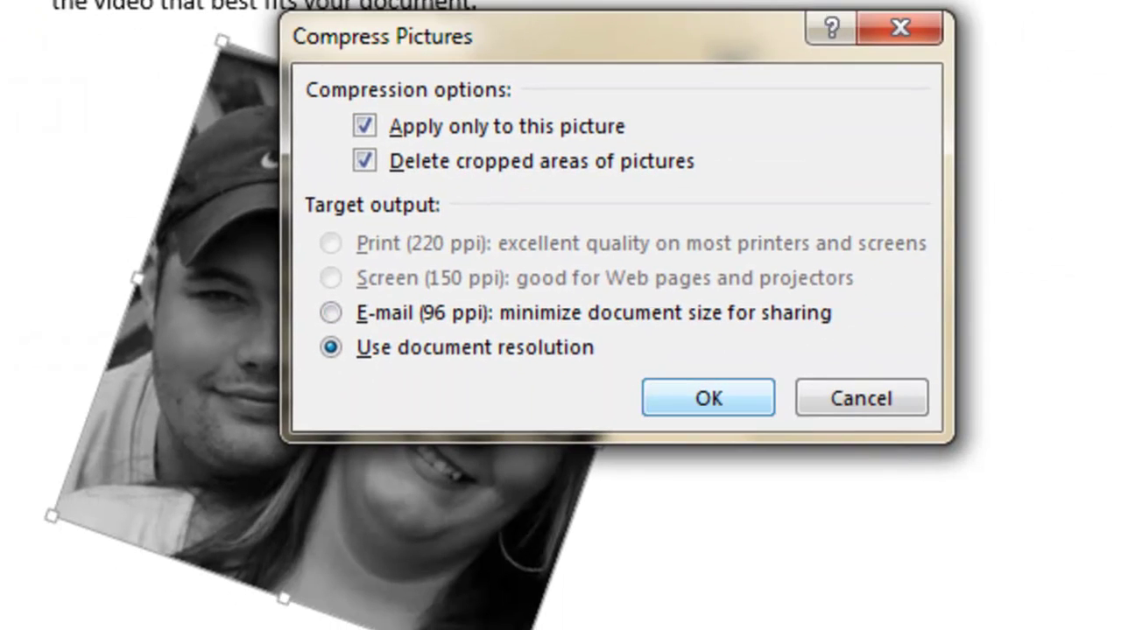
left_click(708, 398)
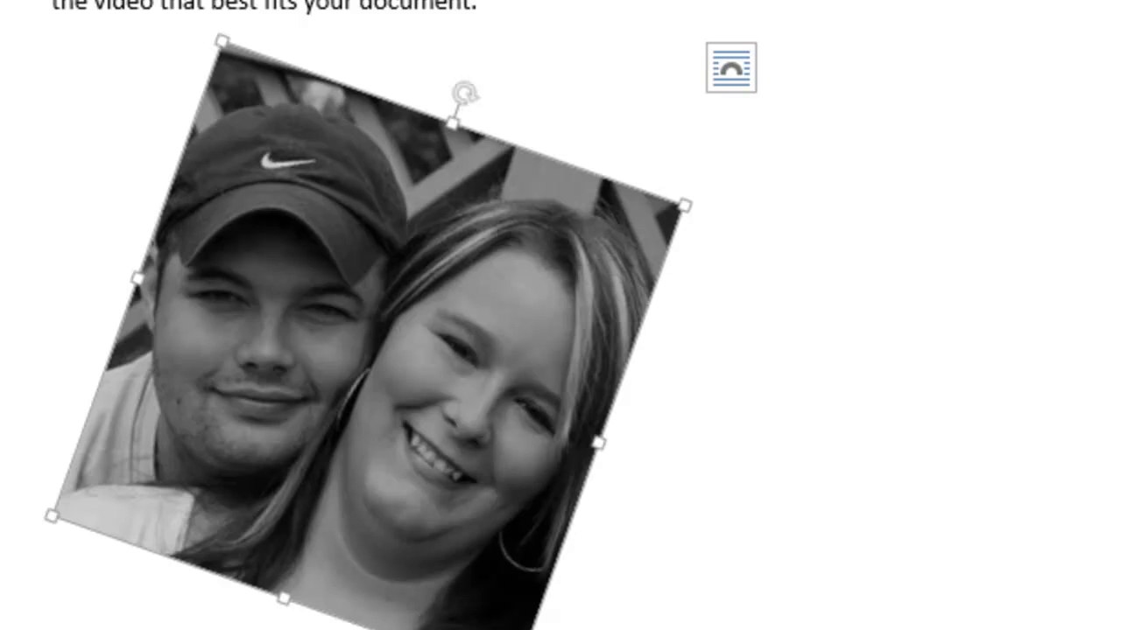
Try each text wrapping style, settle on Square, then reset the photo's colours
left_click(730, 67)
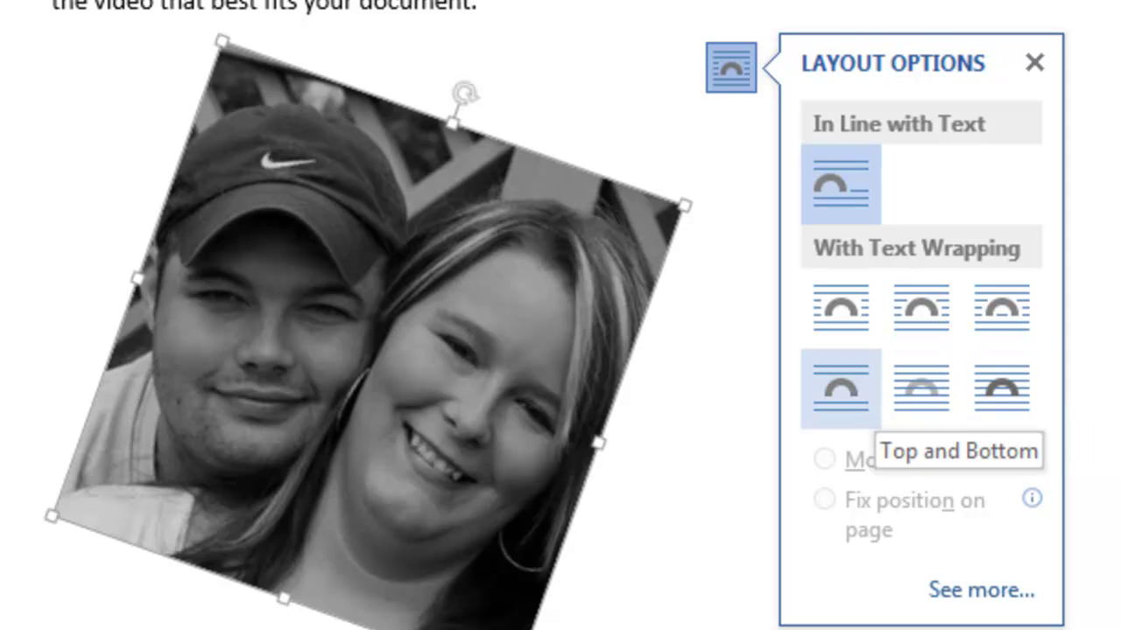
left_click(840, 337)
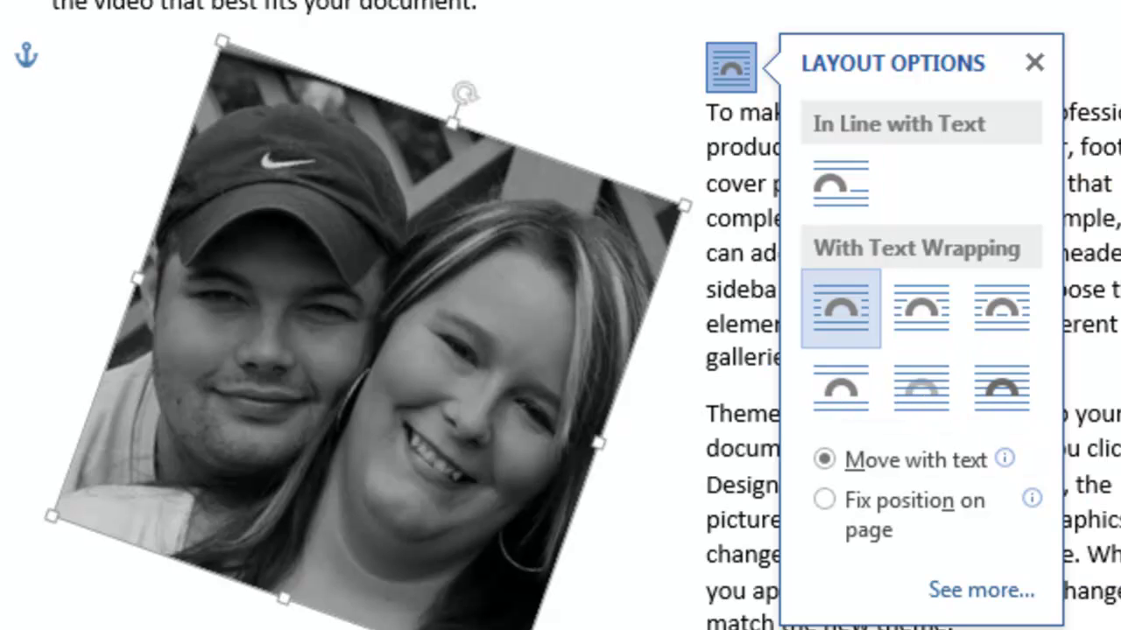
left_click(921, 308)
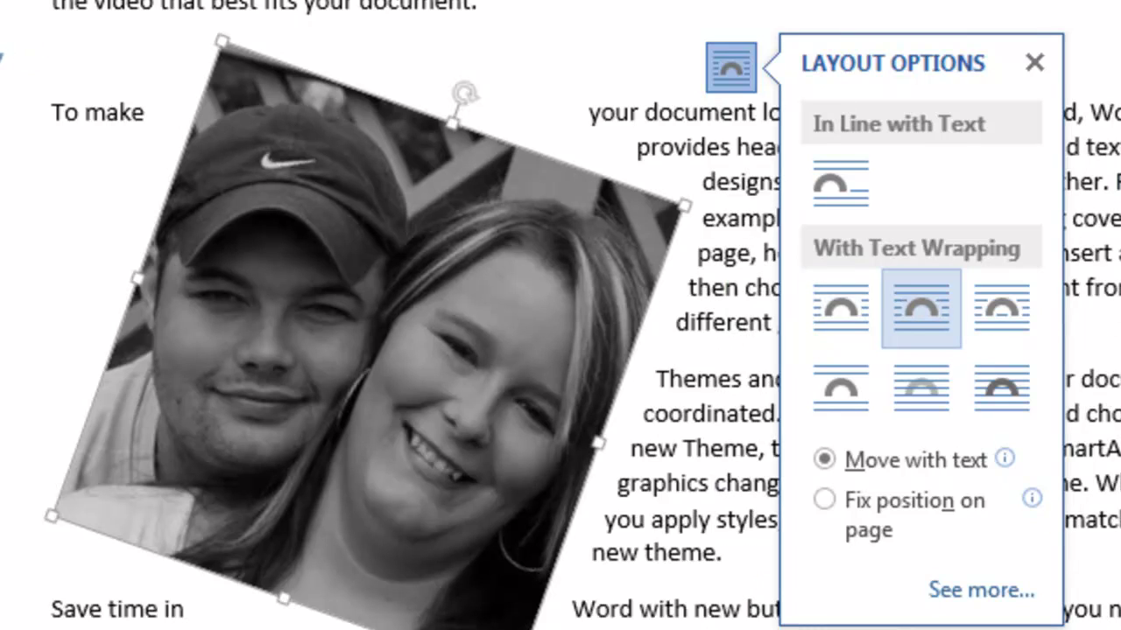
left_click(1001, 309)
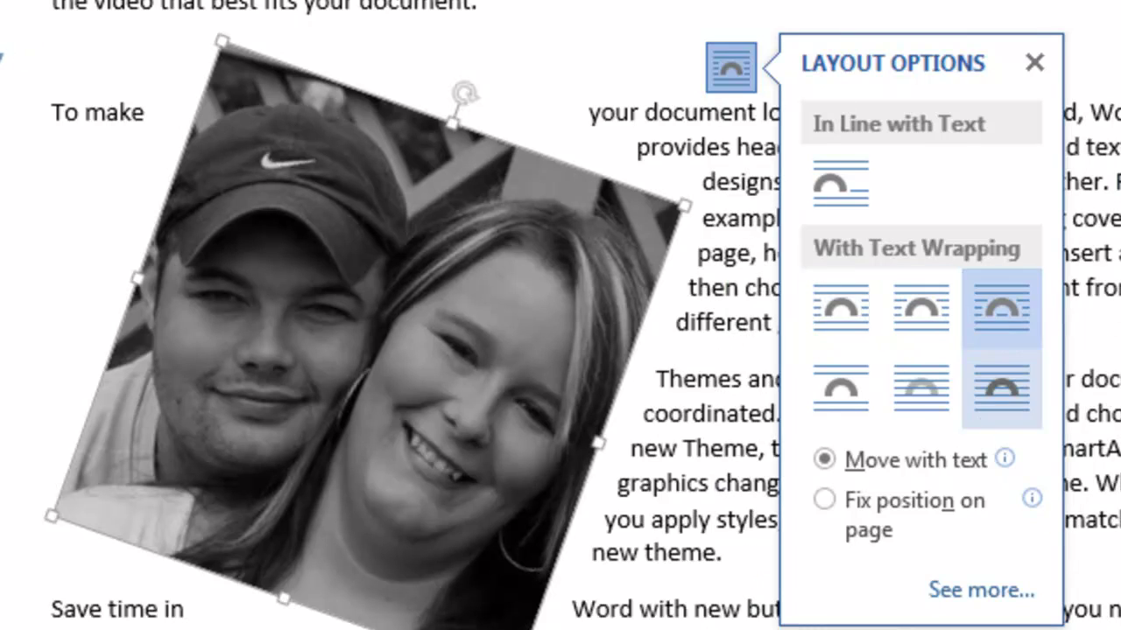
left_click(1002, 390)
left_click(921, 390)
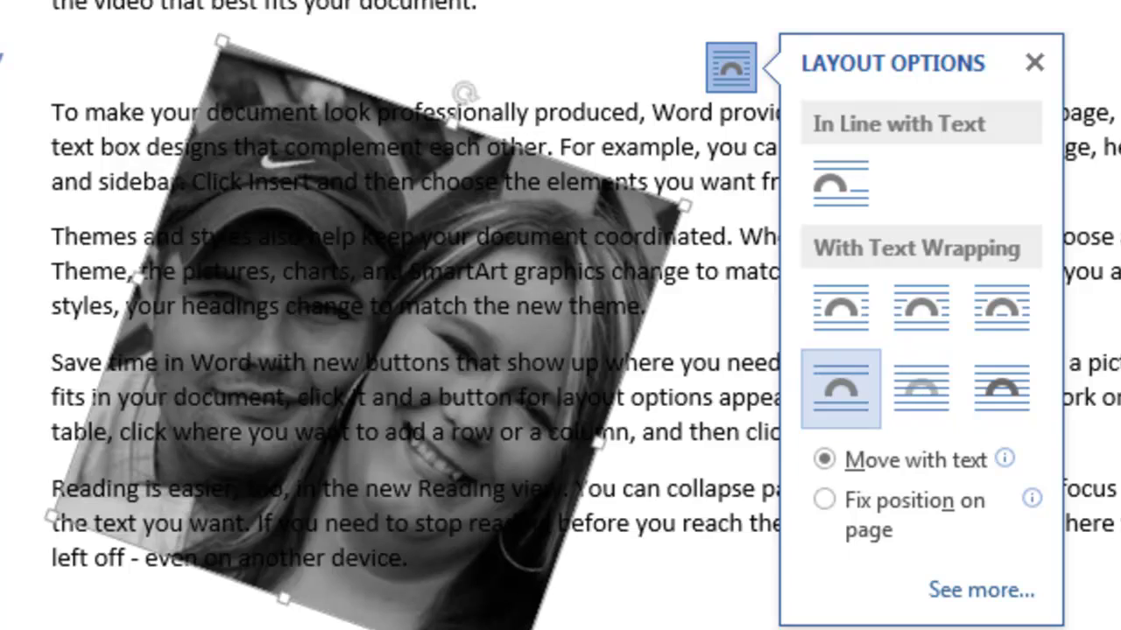
left_click(841, 390)
left_click(921, 389)
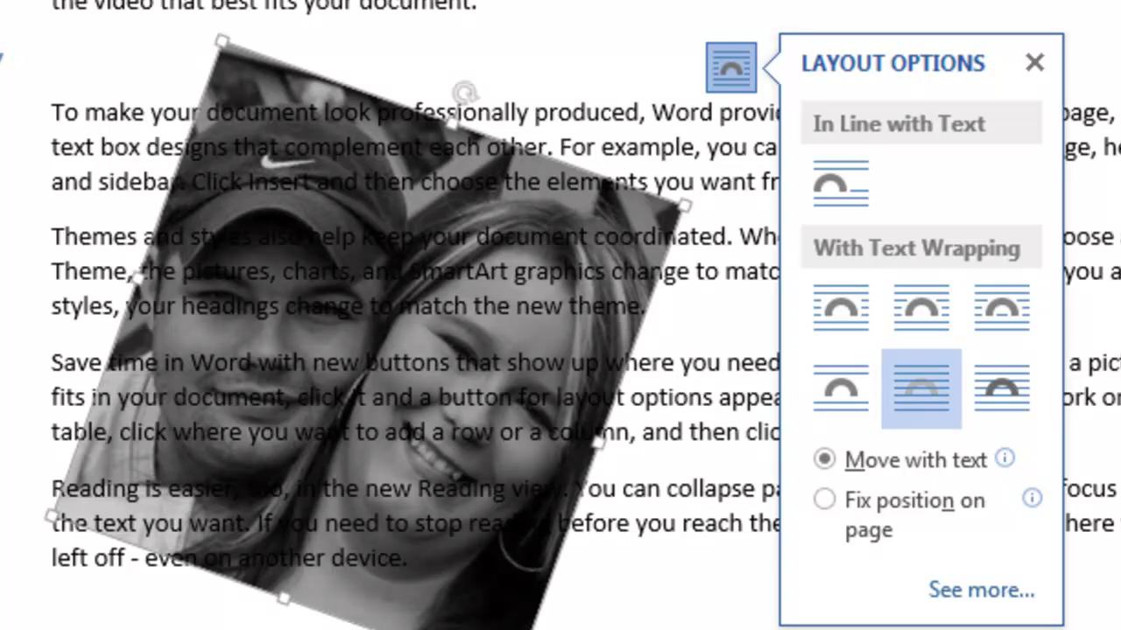
left_click(840, 308)
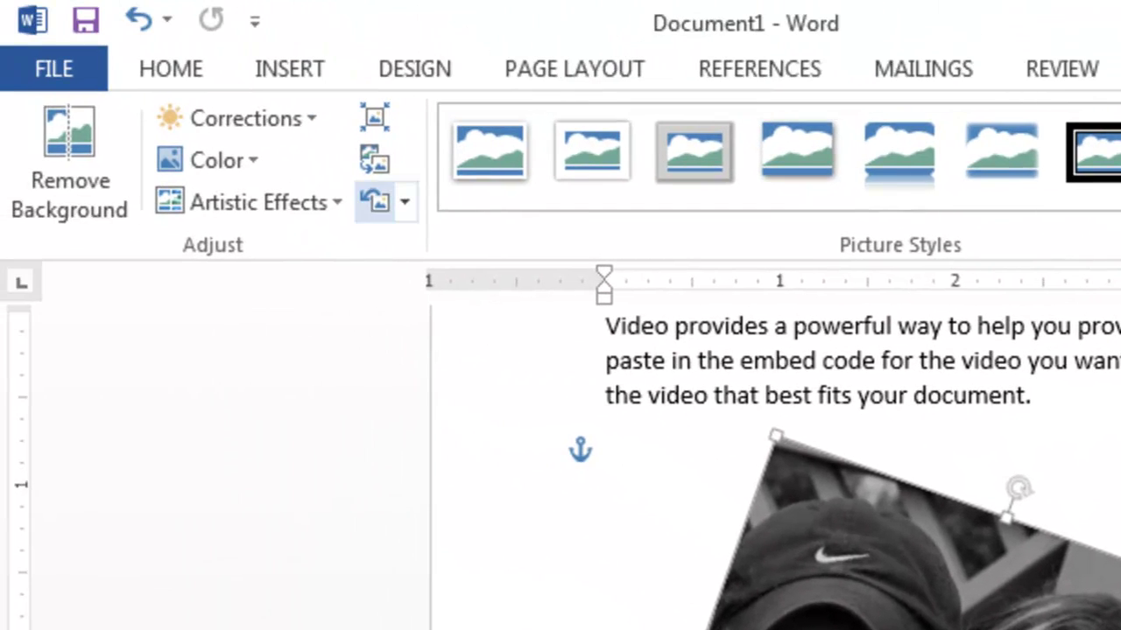
left_click(315, 158)
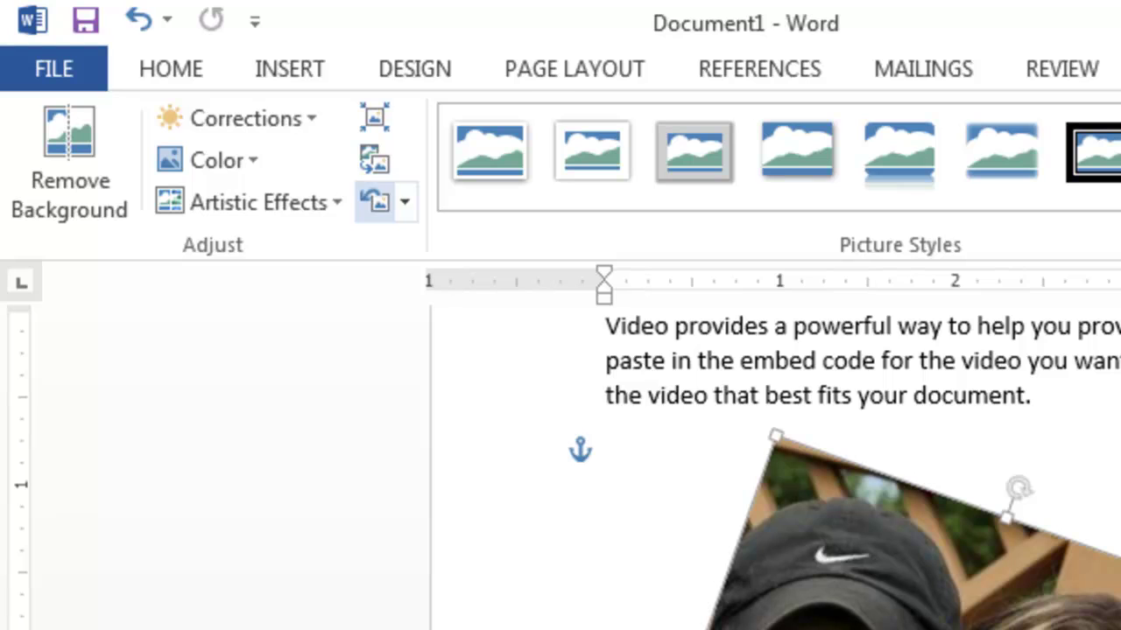
Apply Reset Picture & Size, then drag the photo toward the middle of the paragraphs
left_click(404, 202)
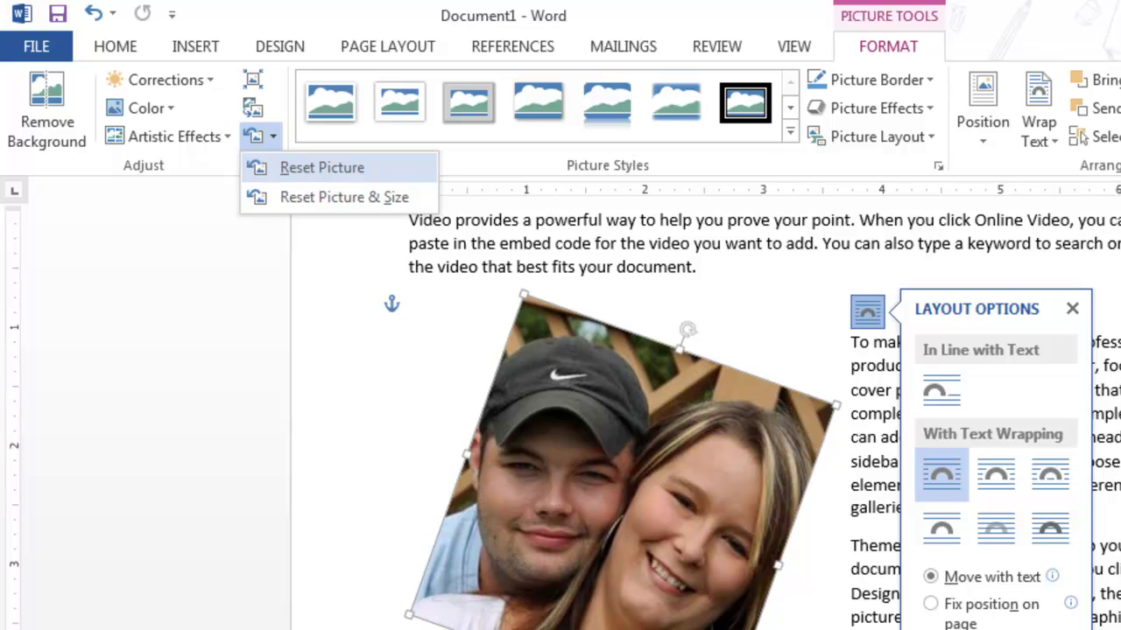
left_click(344, 197)
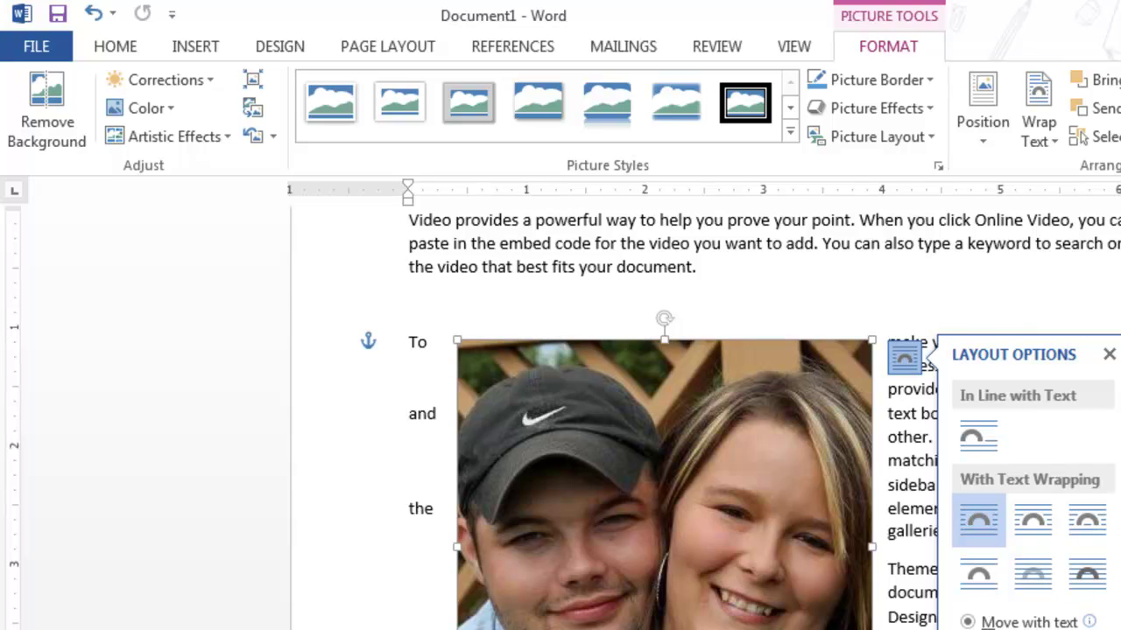
left_click(411, 305)
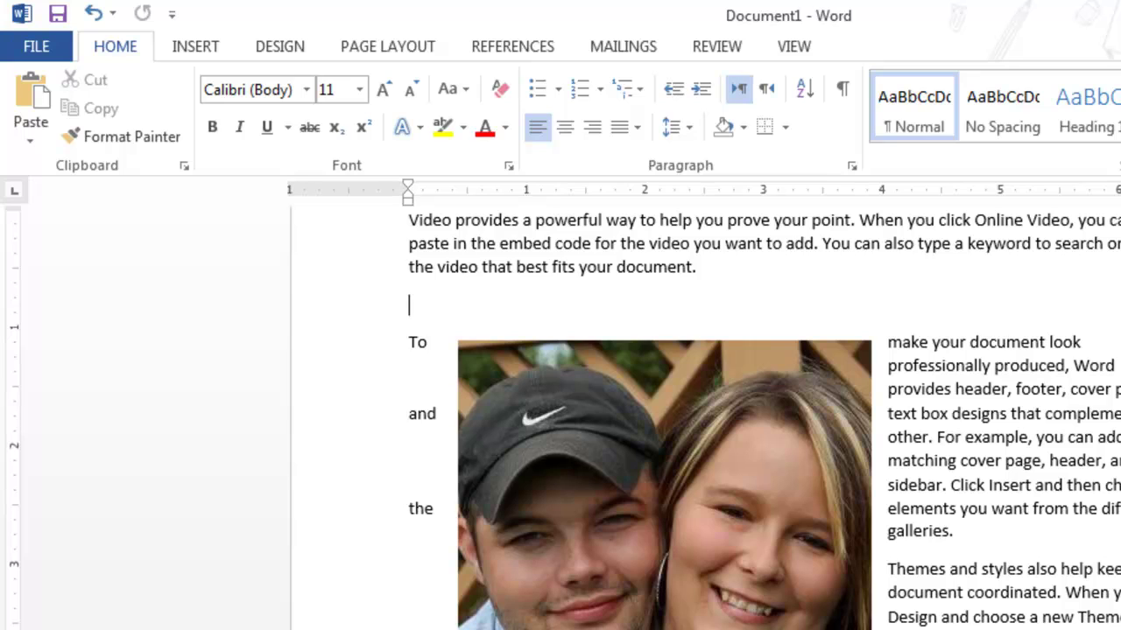
left_click_drag(666, 482, 837, 489)
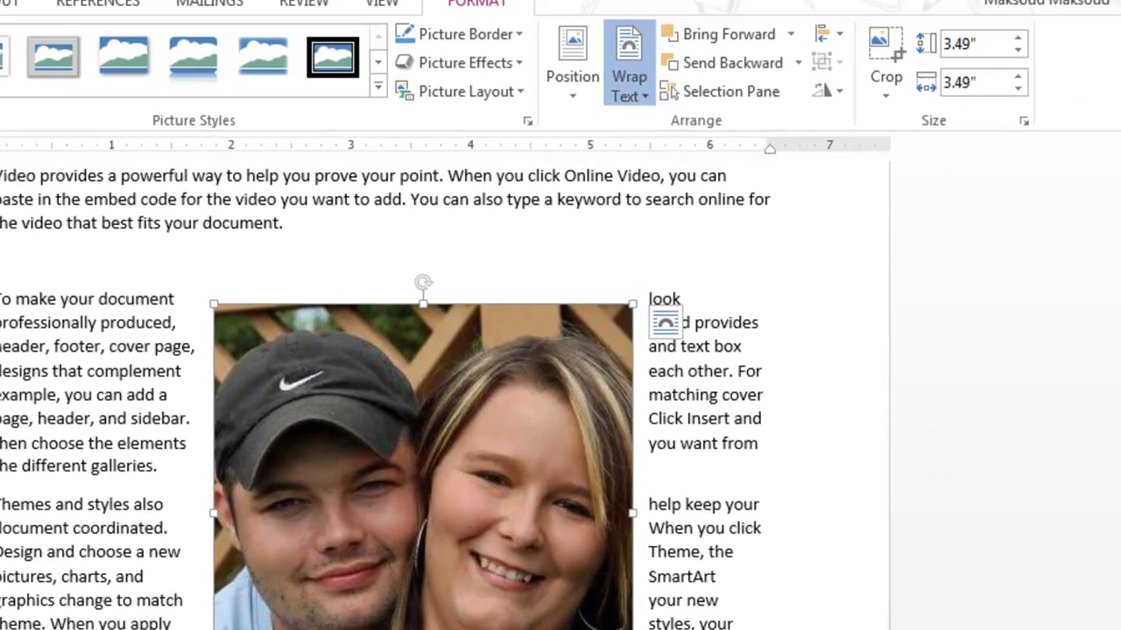
left_click(777, 0)
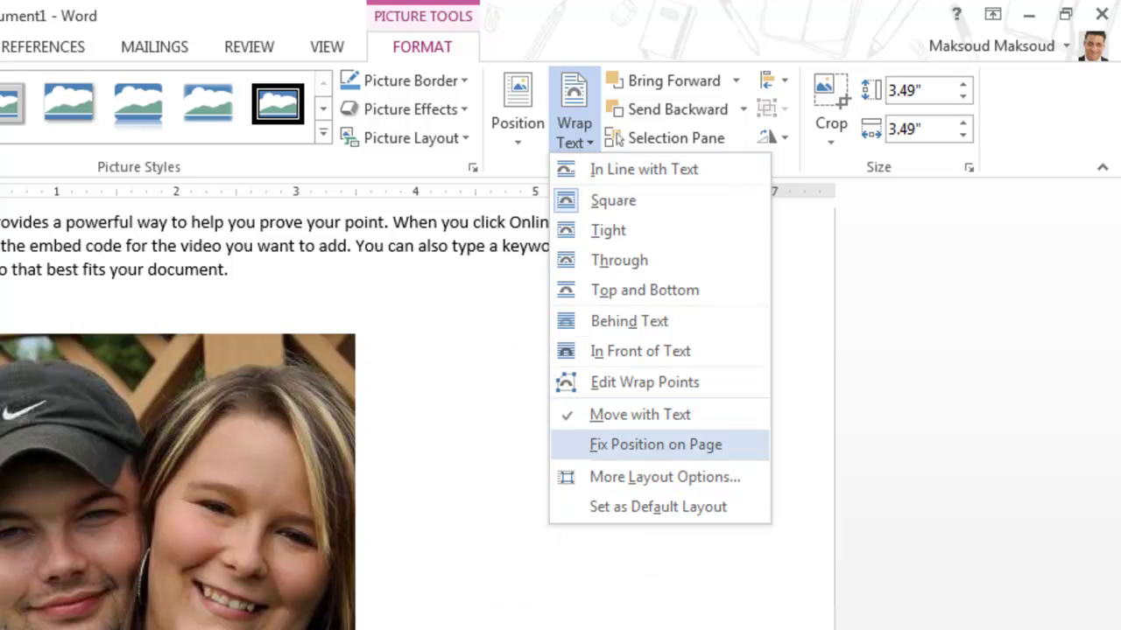
key("Escape")
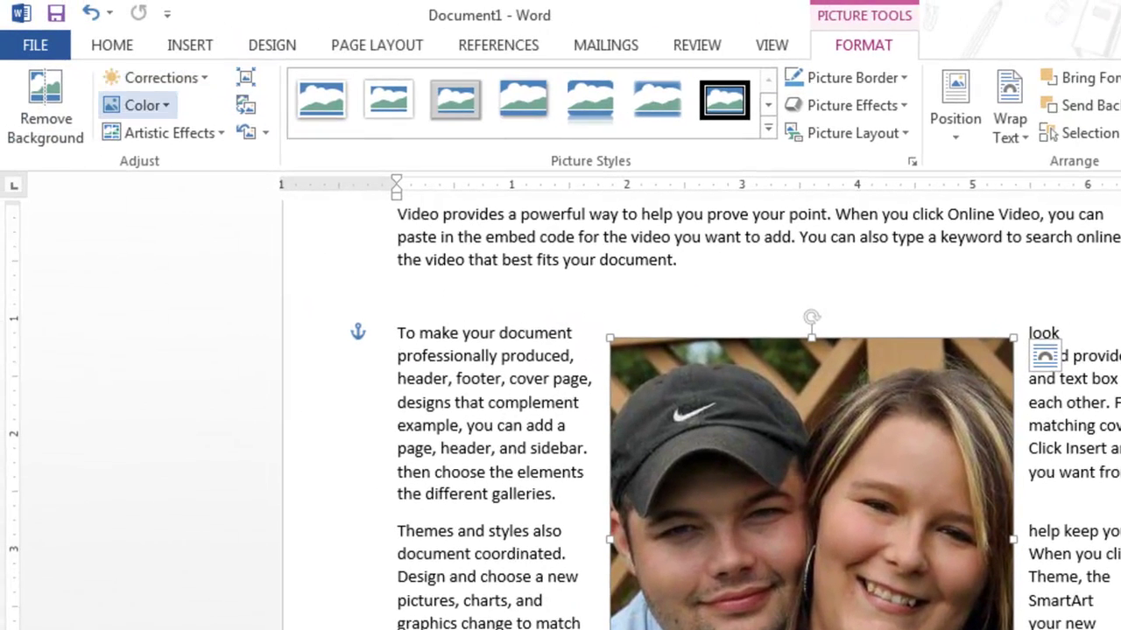
Apply the Texturizer artistic effect to the photo and expand the Picture Styles gallery
left_click(166, 132)
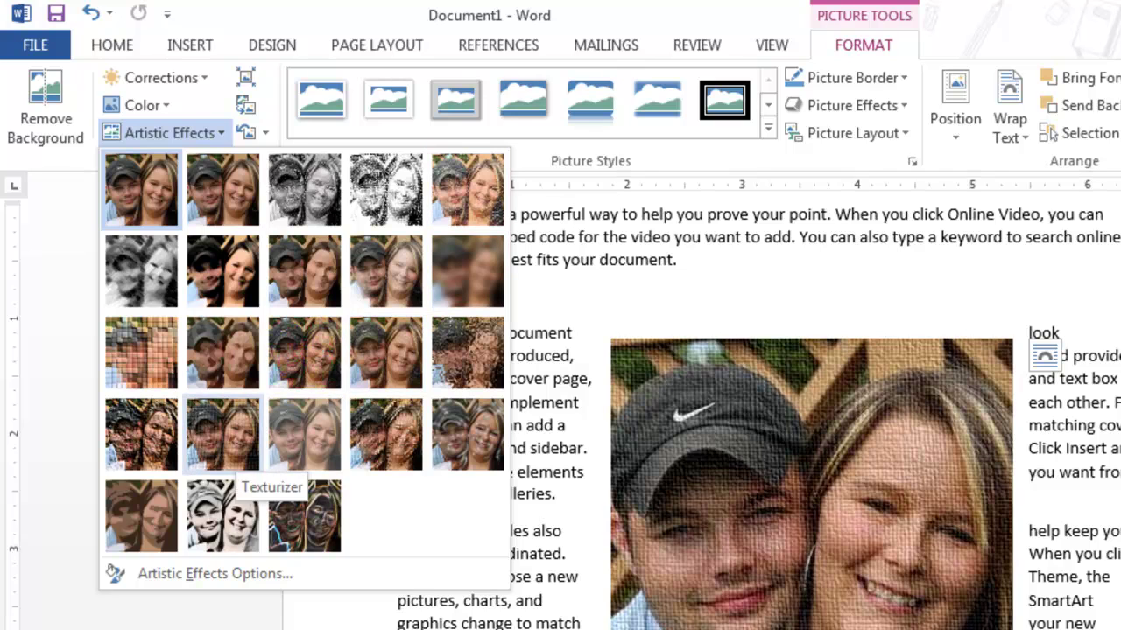
left_click(226, 448)
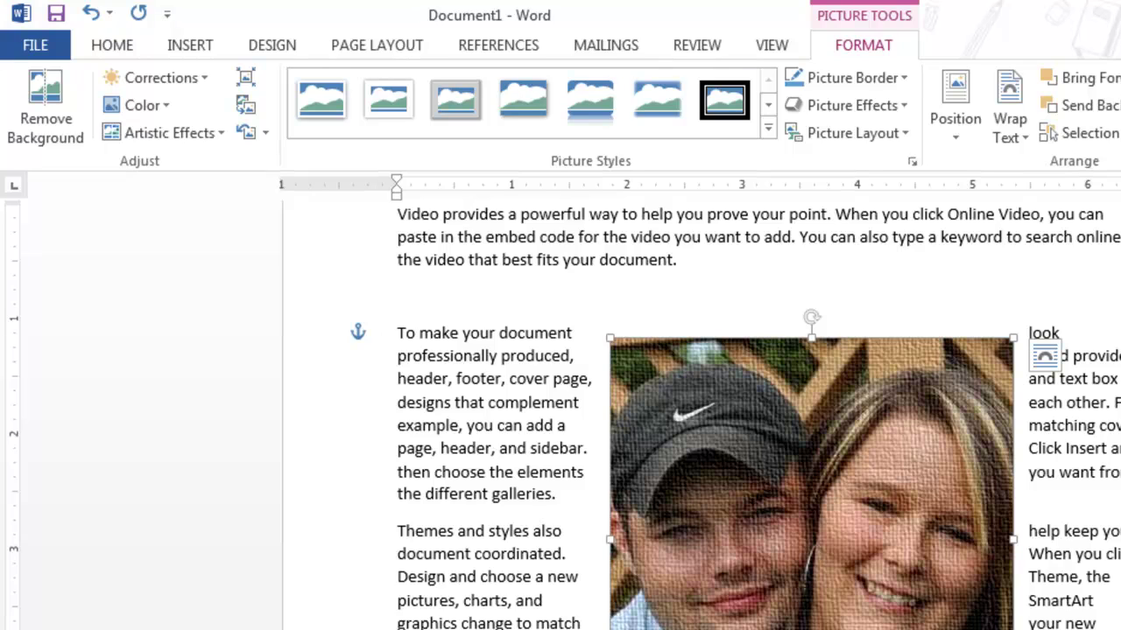
left_click(767, 128)
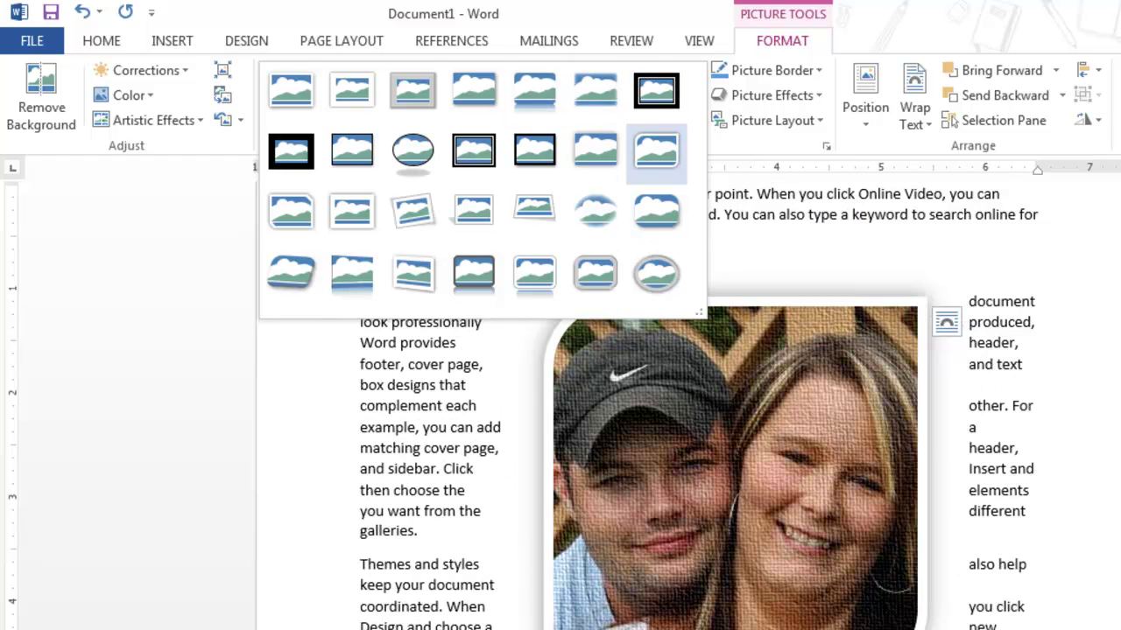
Apply the Rounded Diagonal Corner, White style and check the photo's 3.49" size
left_click(656, 149)
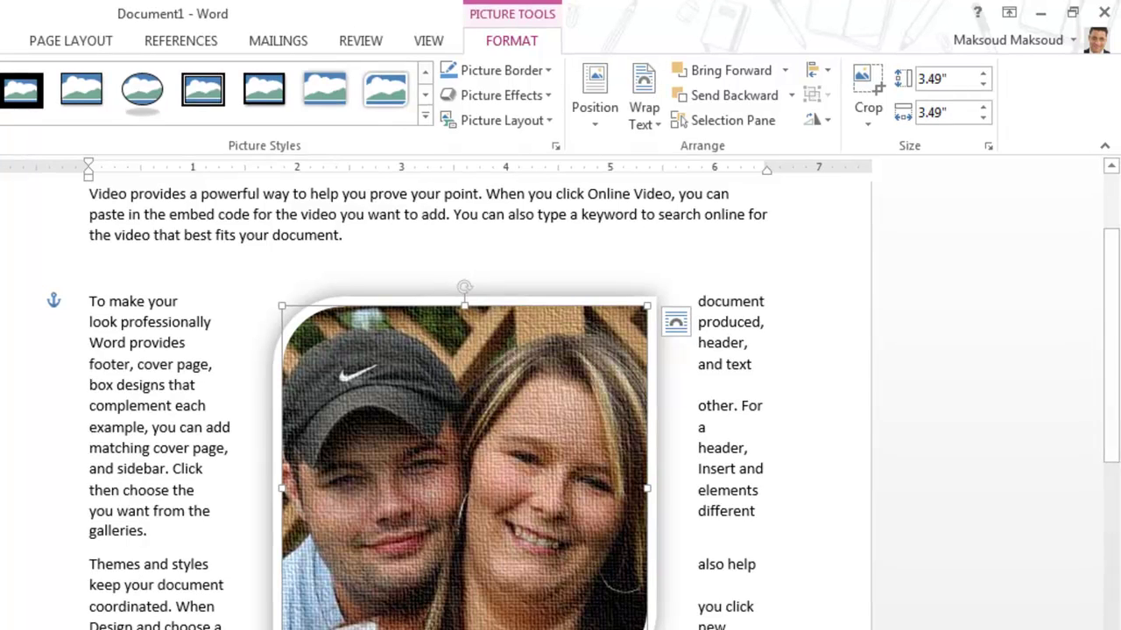
left_click(945, 79)
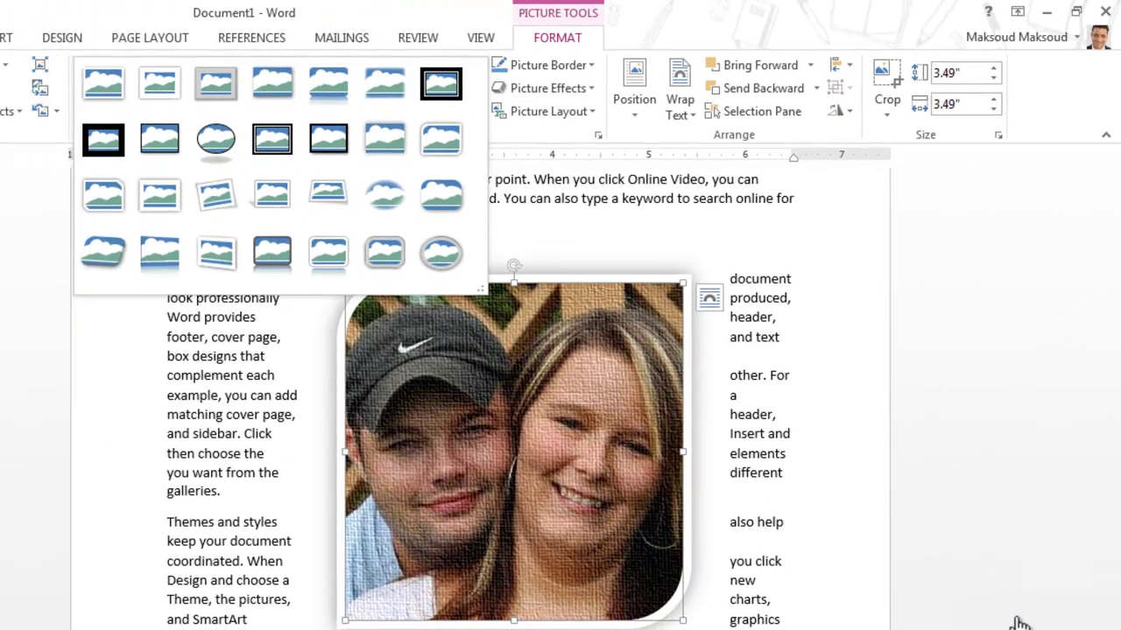
left_click(1020, 622)
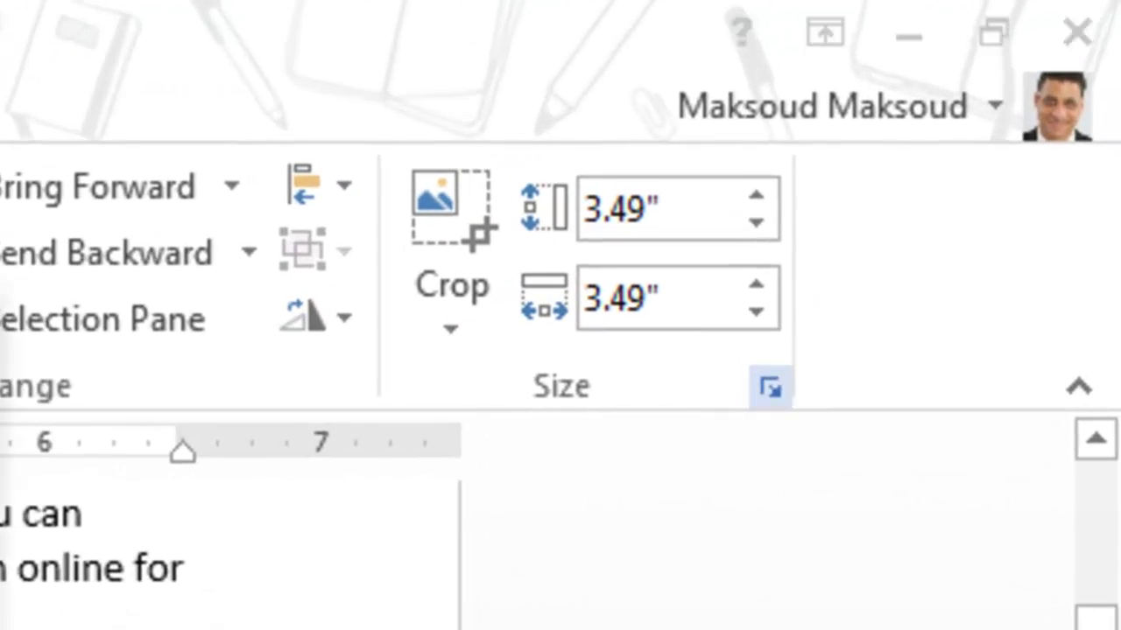
left_click(770, 388)
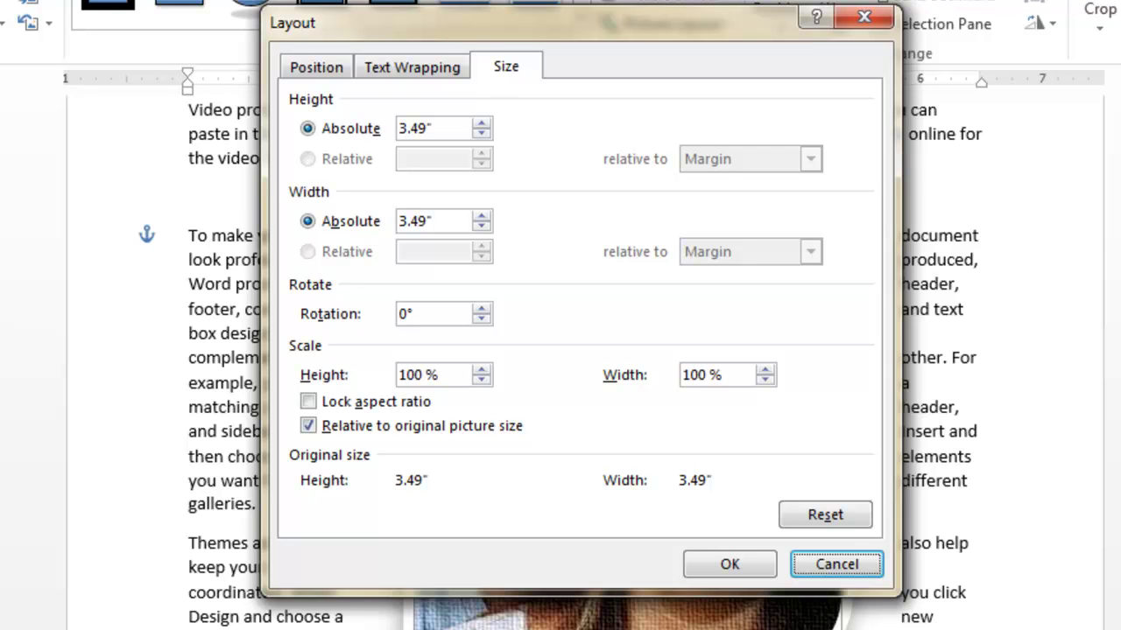
Close the Layout dialog, try a 2" height and width, then undo back to 3.49"
left_click(864, 17)
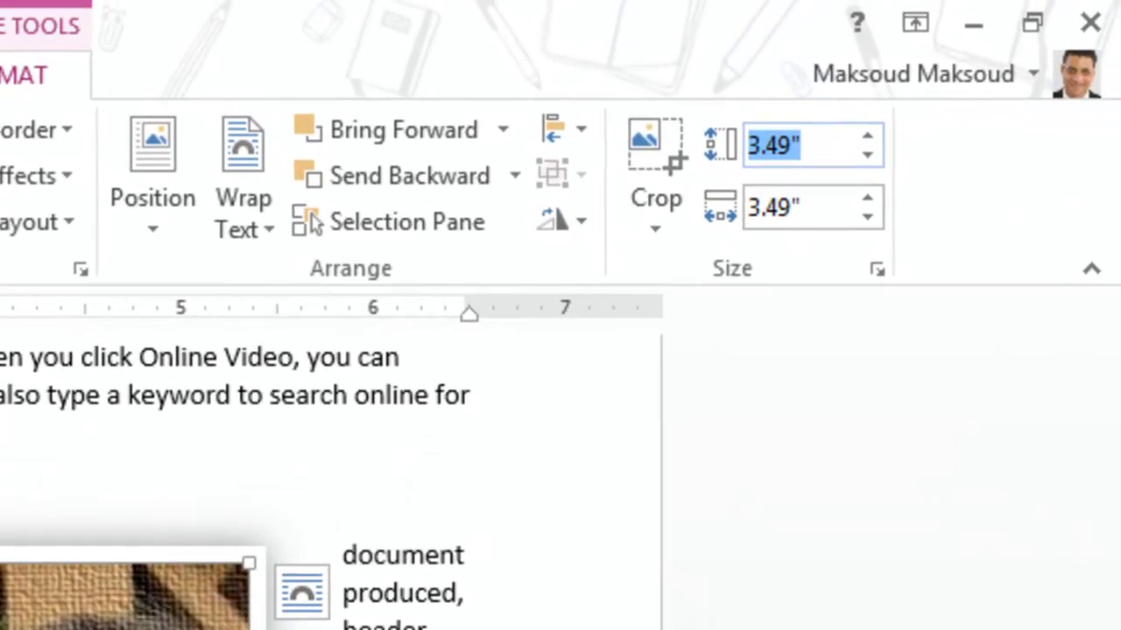
type("2")
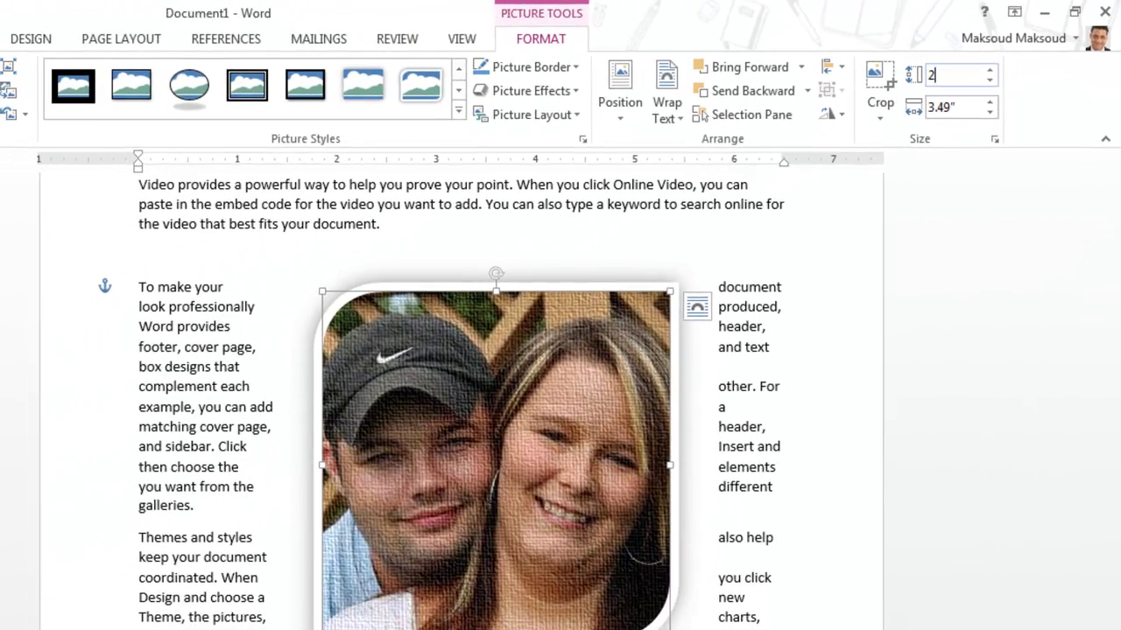
key("Return")
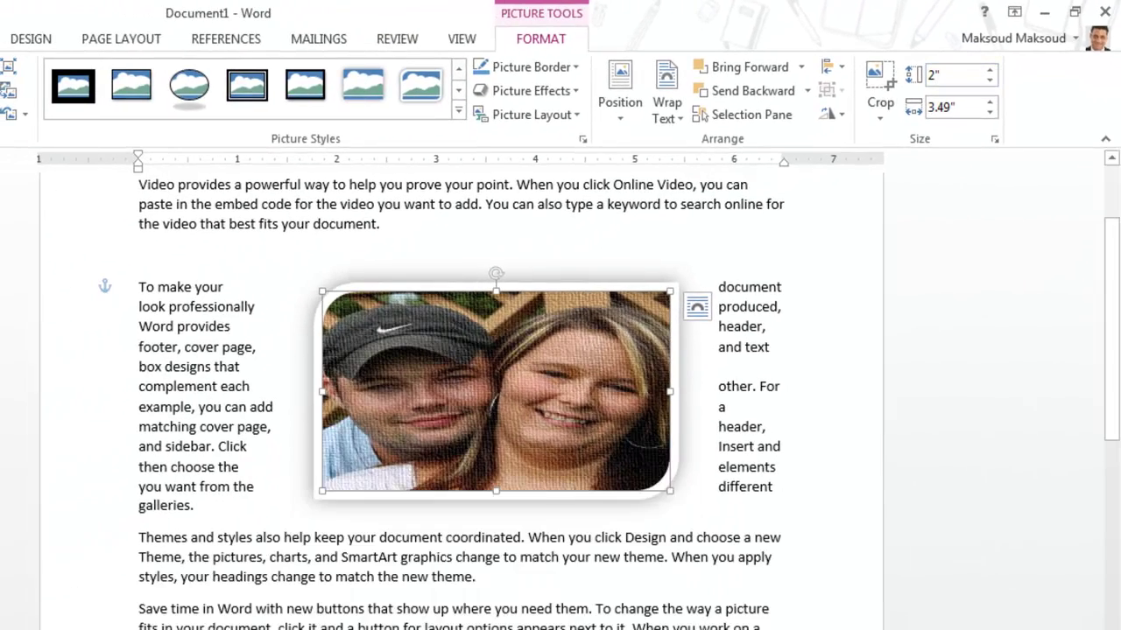
key("Tab")
type("2")
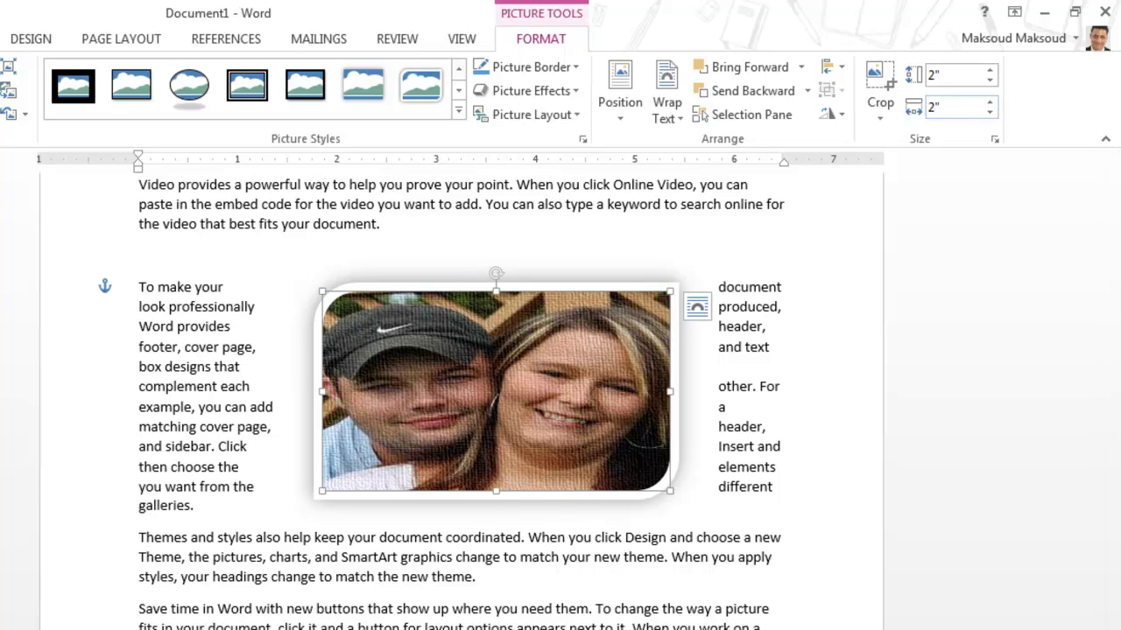
key("Return")
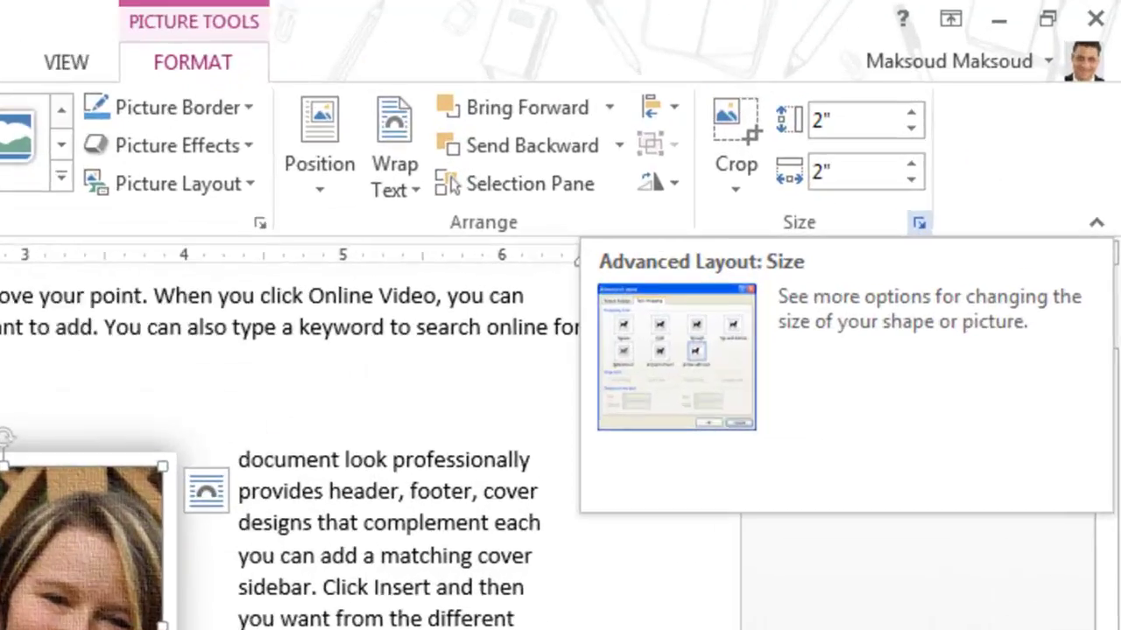
key("ctrl+z")
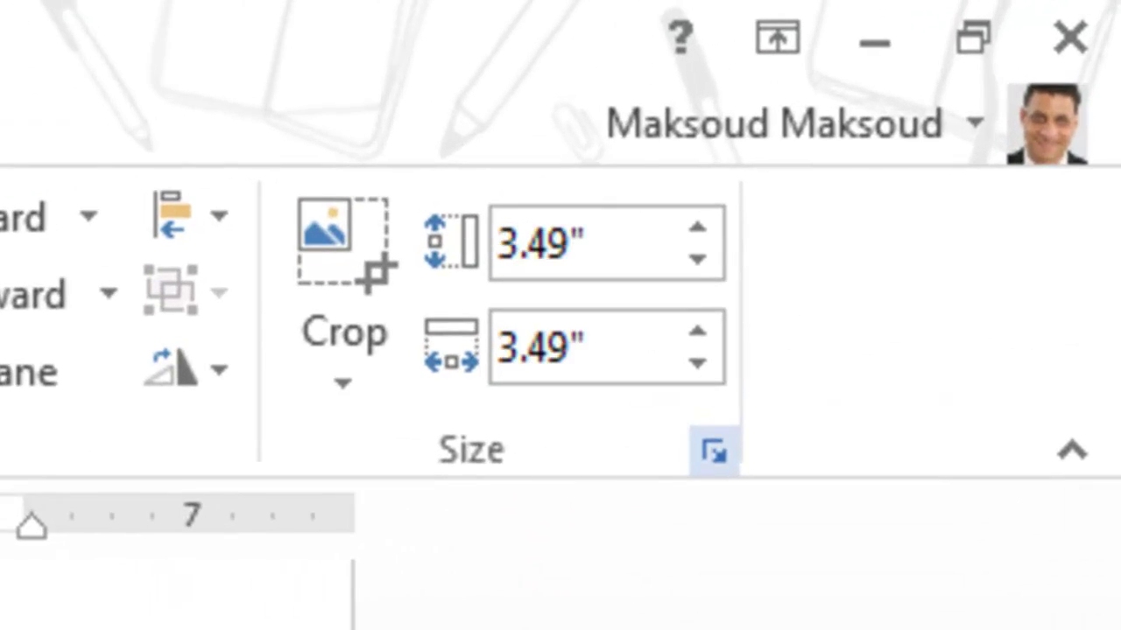
Lock the aspect ratio and enter a 2" height in the Layout dialog, then cancel
left_click(714, 451)
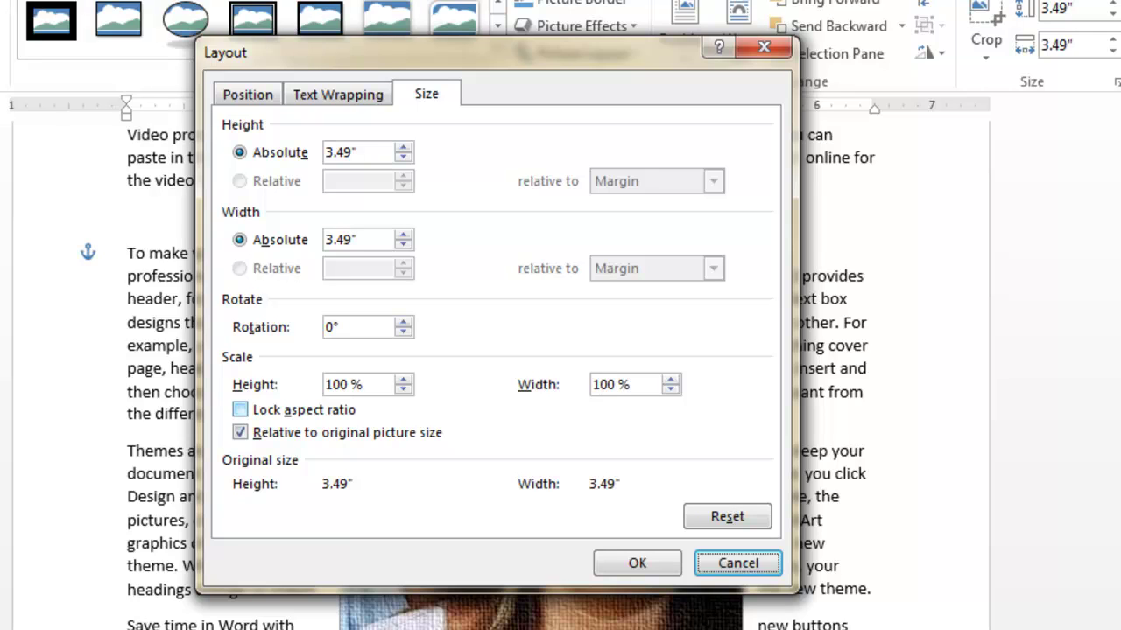
left_click(240, 410)
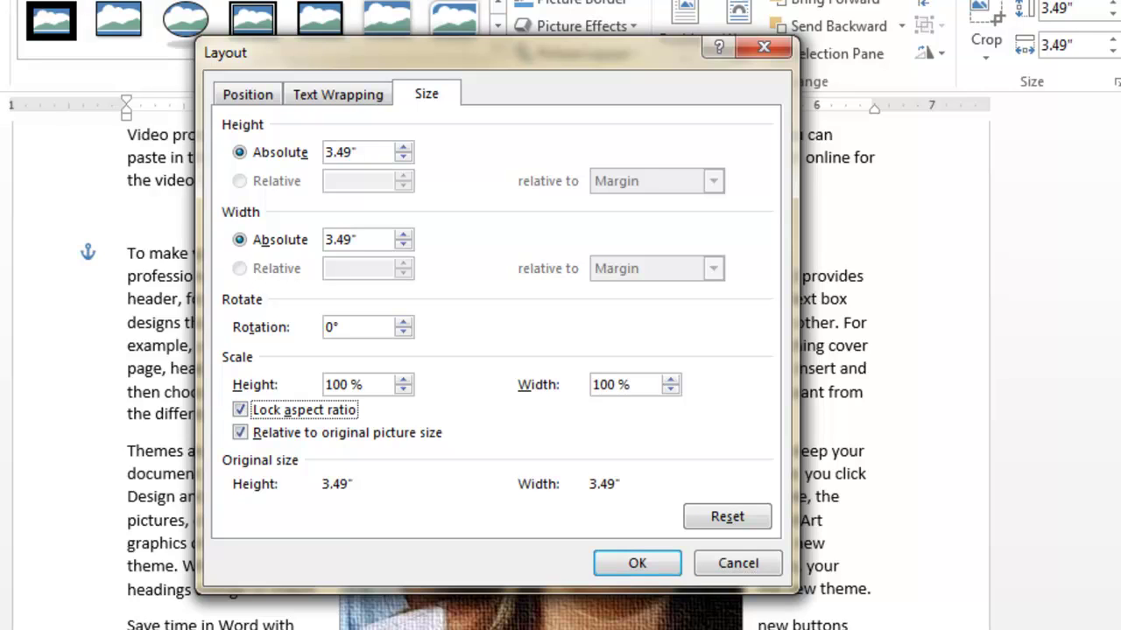
left_click(357, 152)
left_click_drag(358, 152, 325, 152)
type("2")
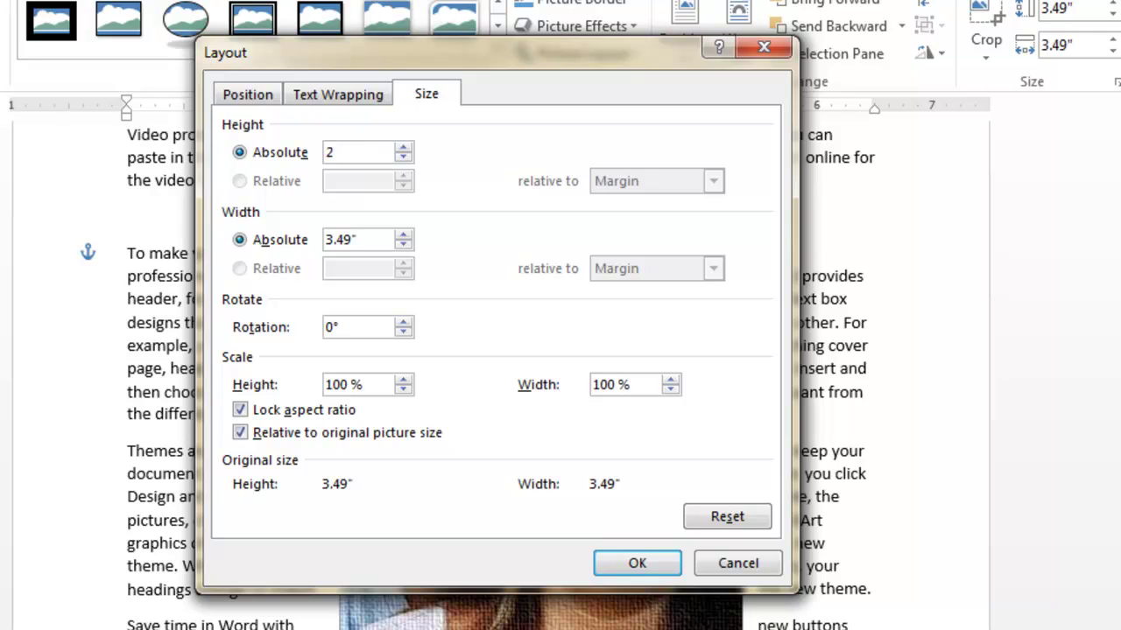
left_click(338, 240)
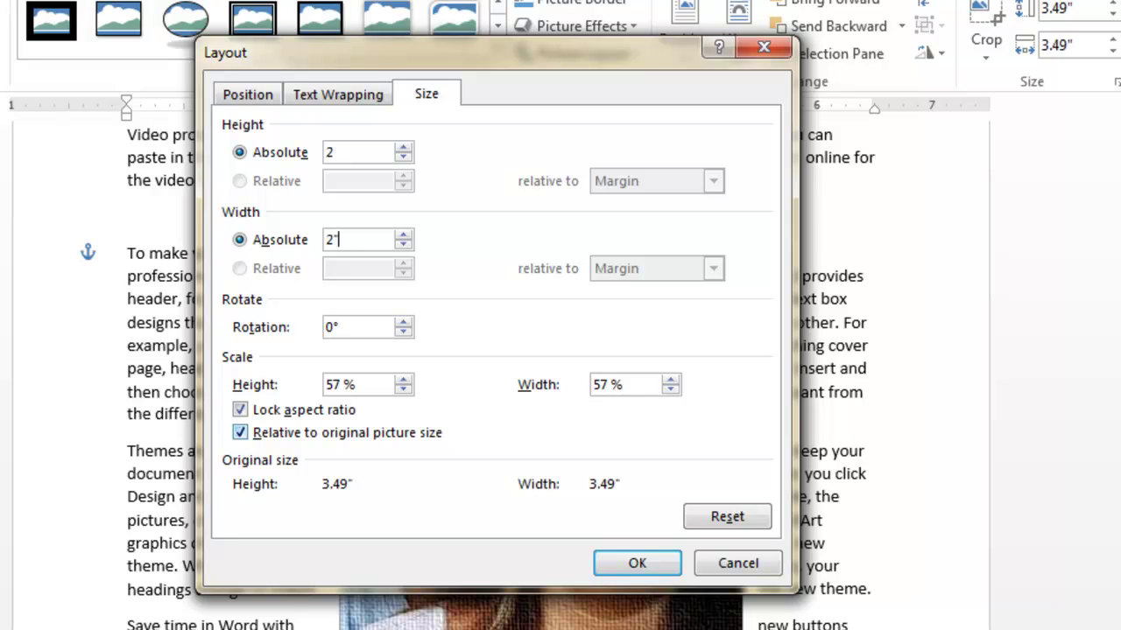
left_click(738, 563)
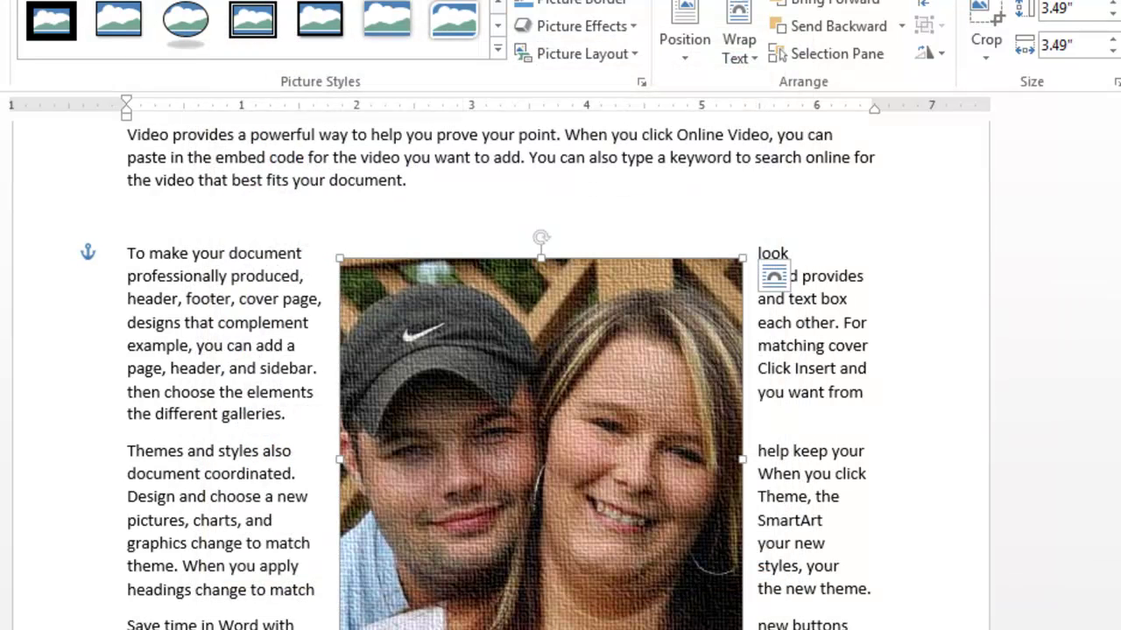
Set the photo to 2" by 2" with the aspect ratio locked
left_click(1117, 81)
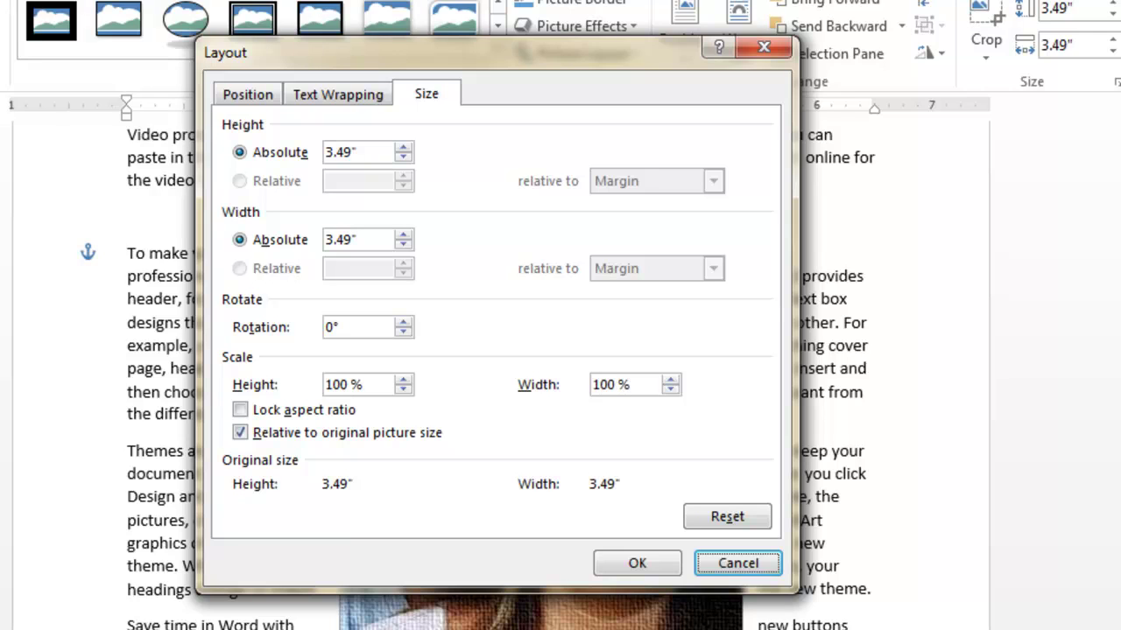
type("2")
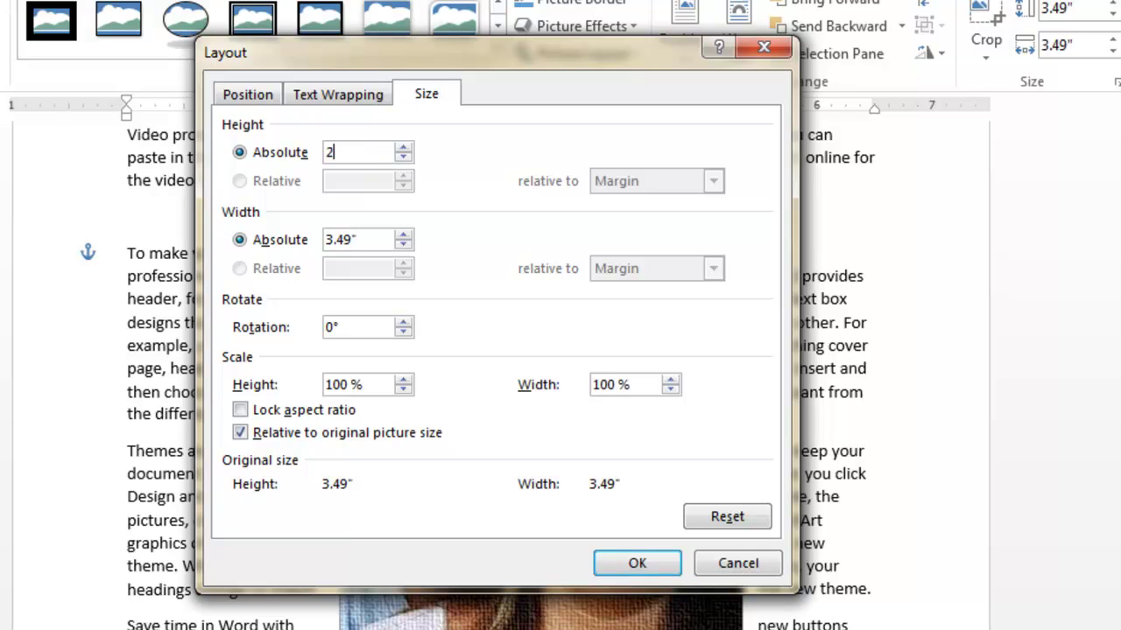
left_click(356, 239)
key("alt+a")
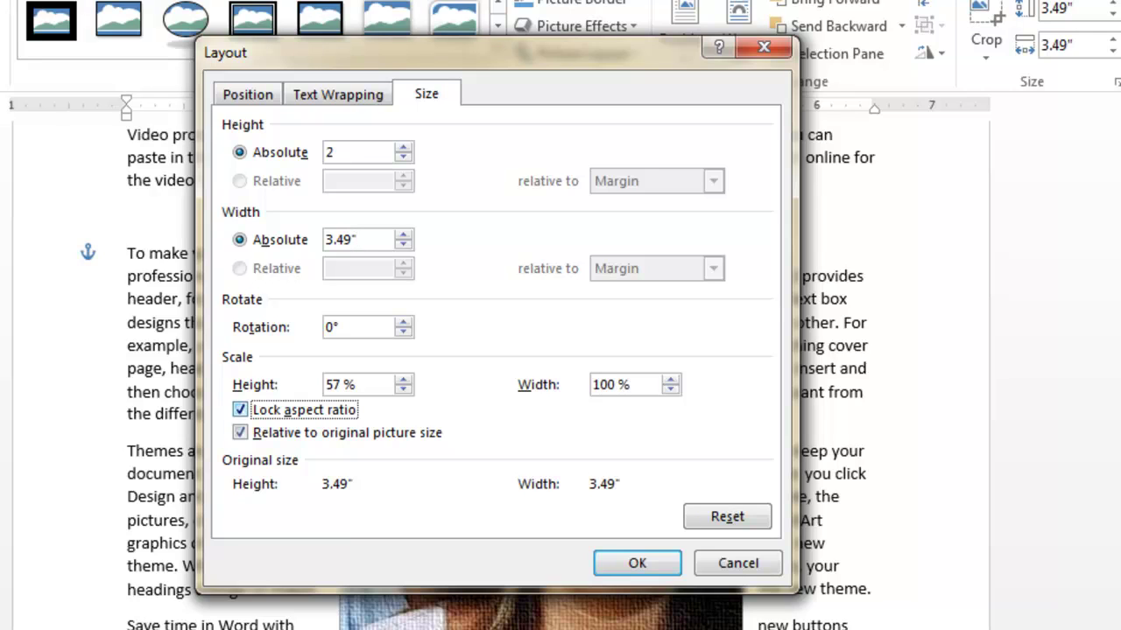
key("alt+b")
key("shift+Home")
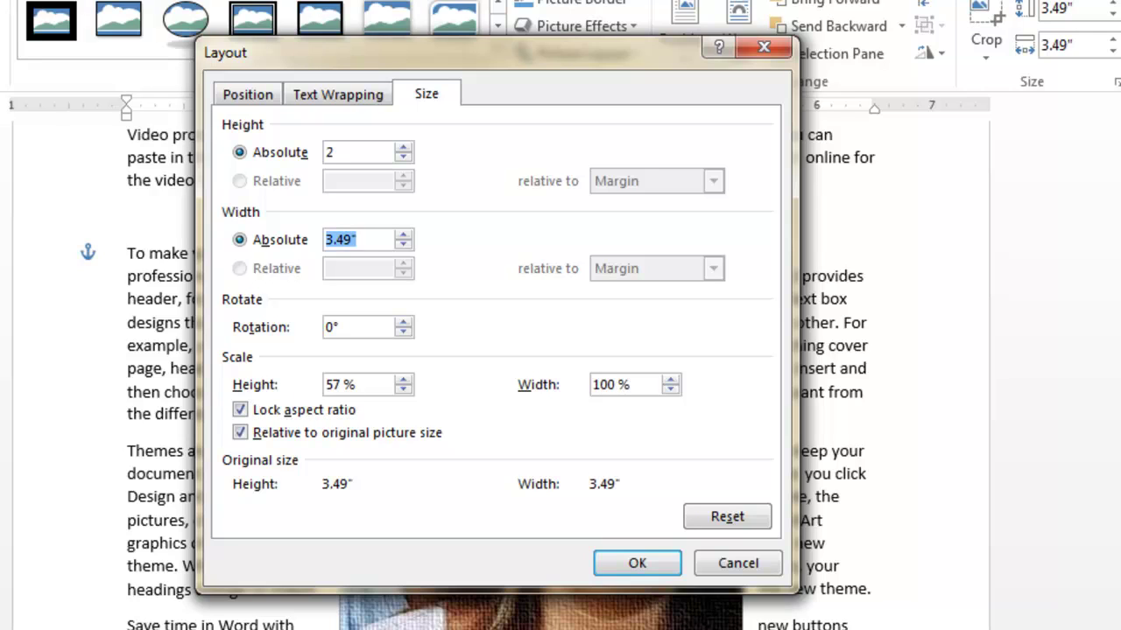
key("alt+e")
key("alt+b")
key("shift+Home")
type("2")
left_click(637, 563)
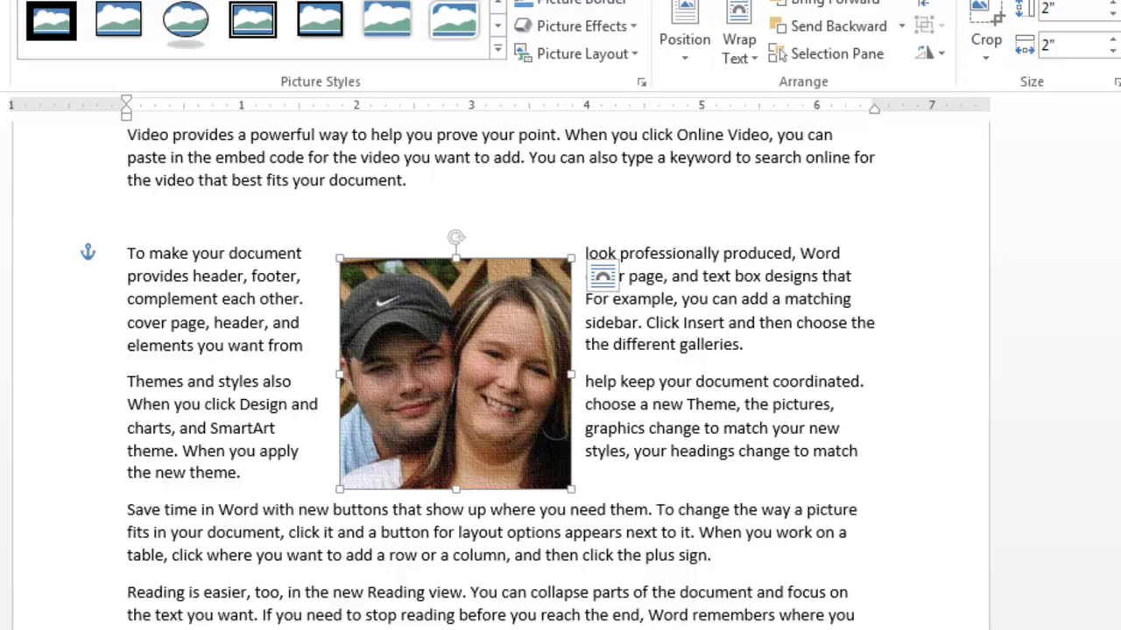
Review the photo's Text Wrapping and Position layout settings, keeping the new size
left_click(1116, 82)
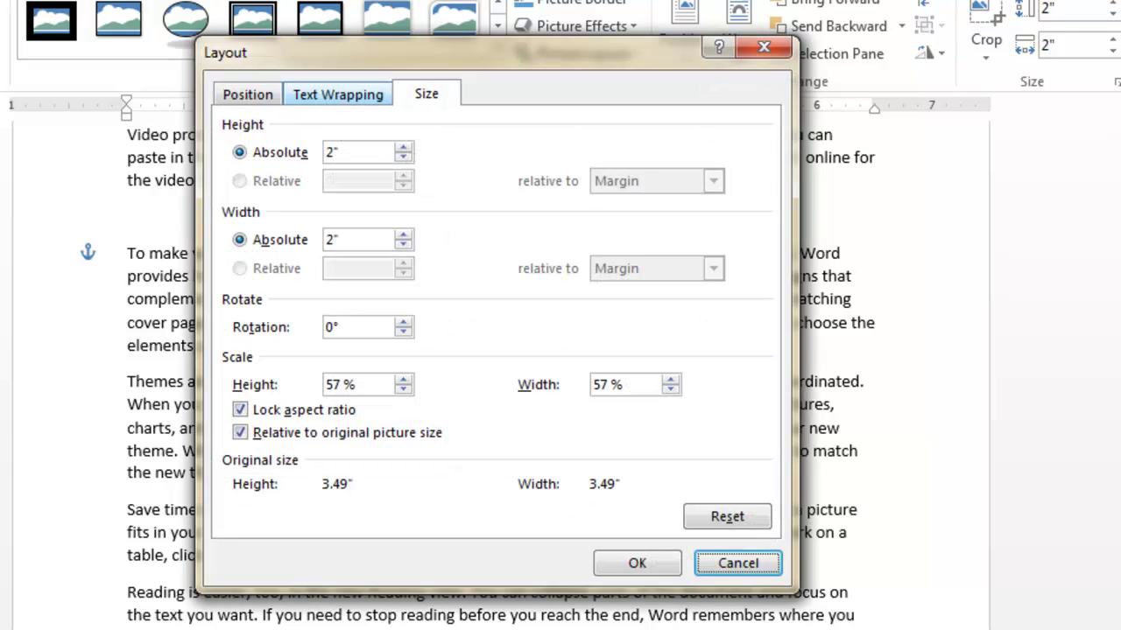
left_click(338, 94)
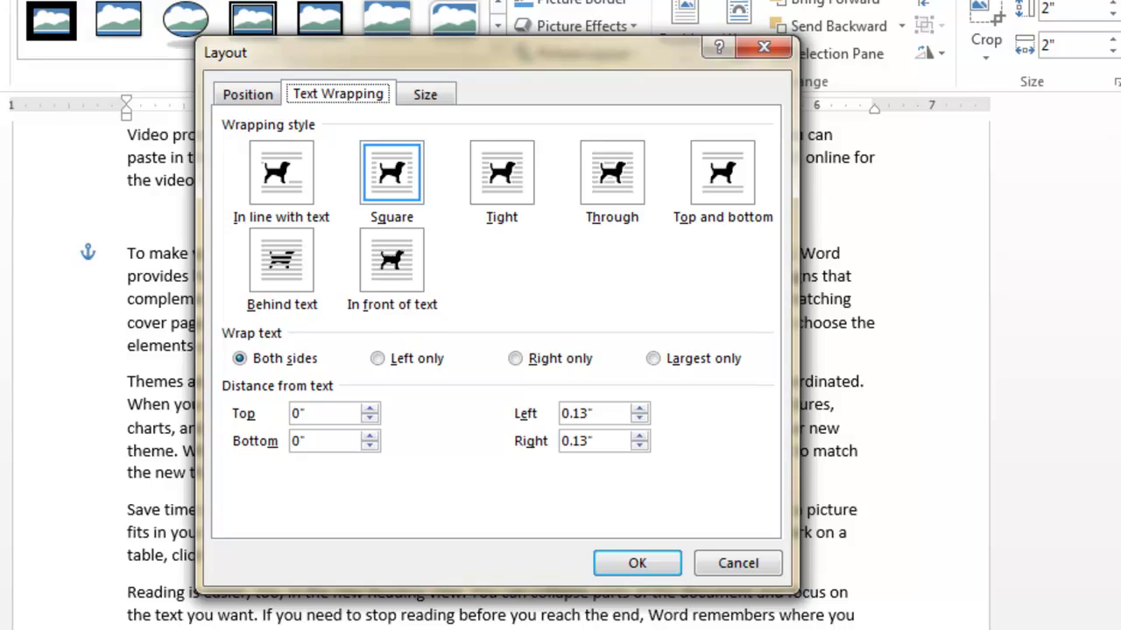
key("ctrl+shift+Tab")
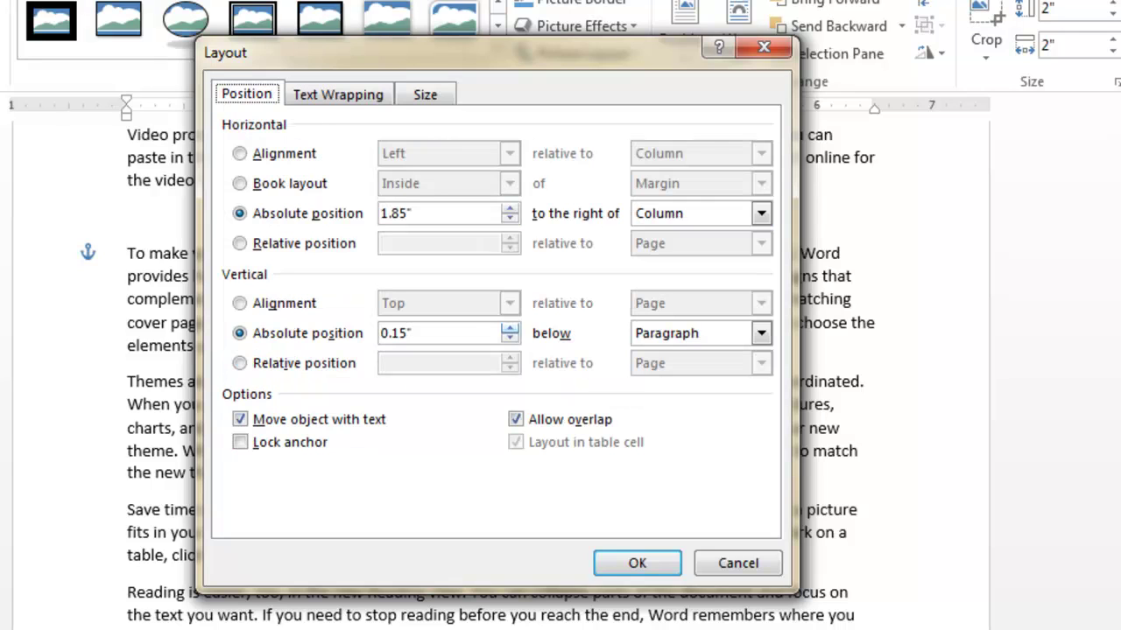
key("Return")
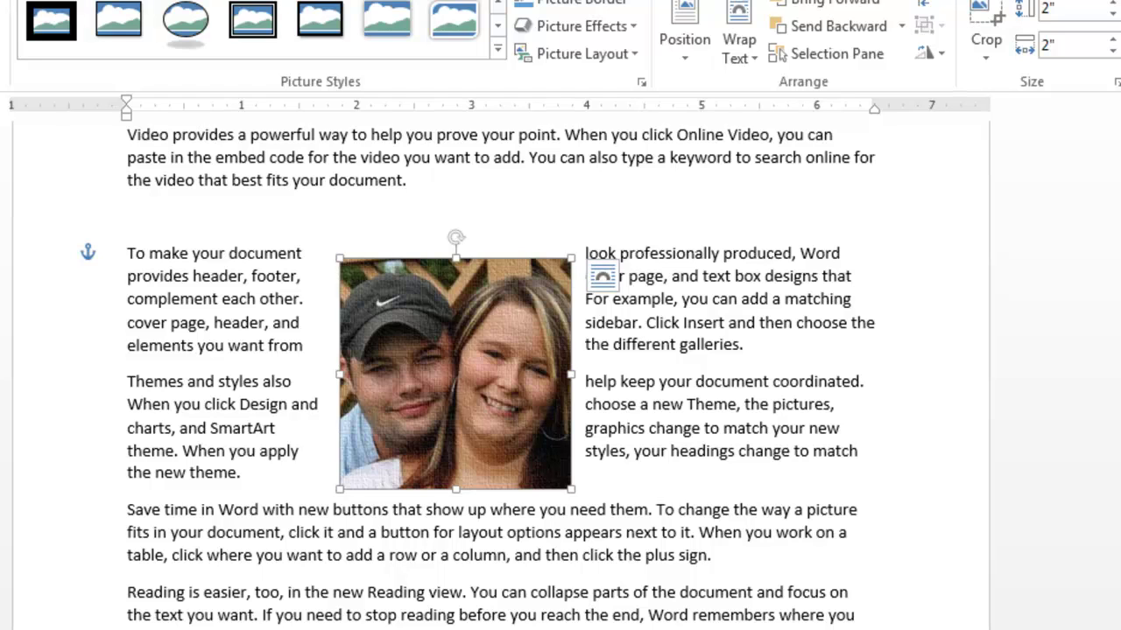
Preview the photo's border dash options without applying any
left_click(582, 3)
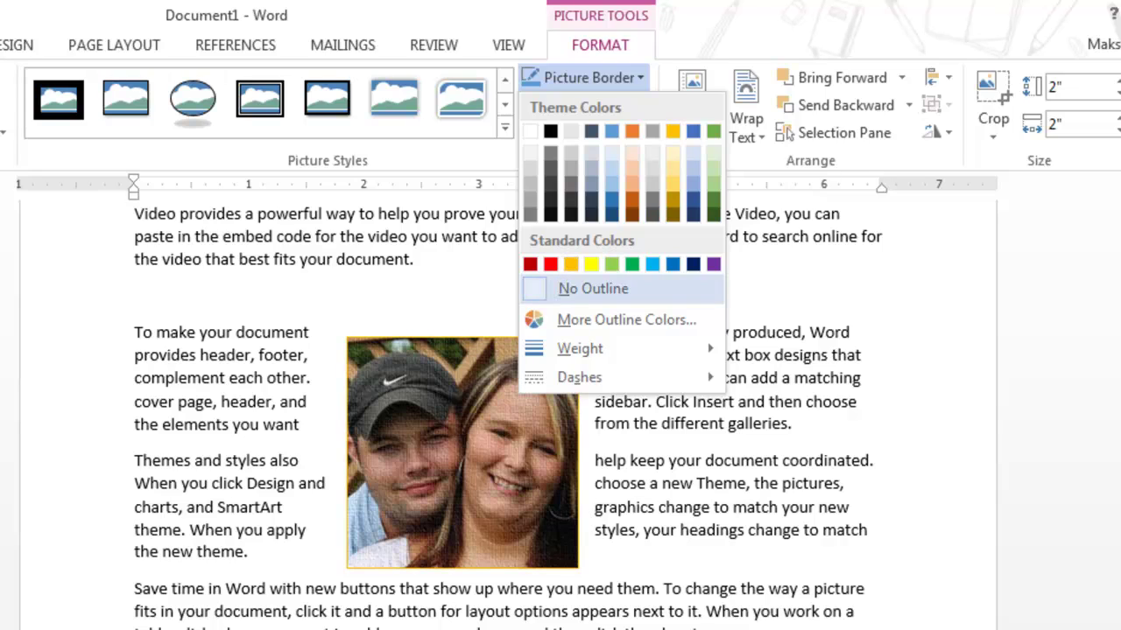
mouse_move(580, 349)
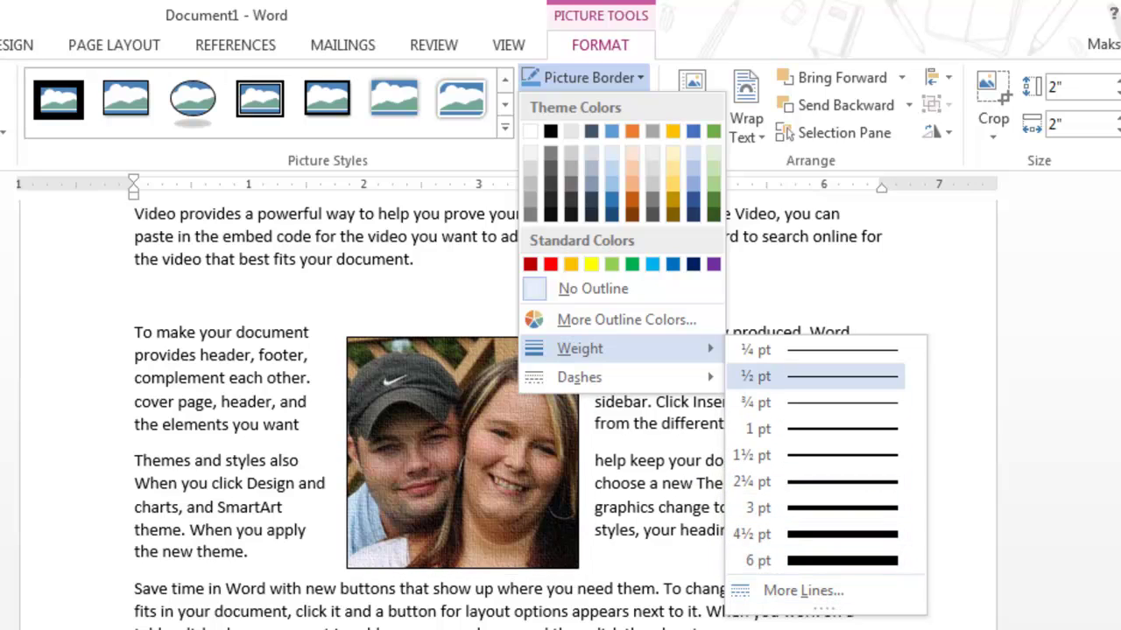
mouse_move(579, 376)
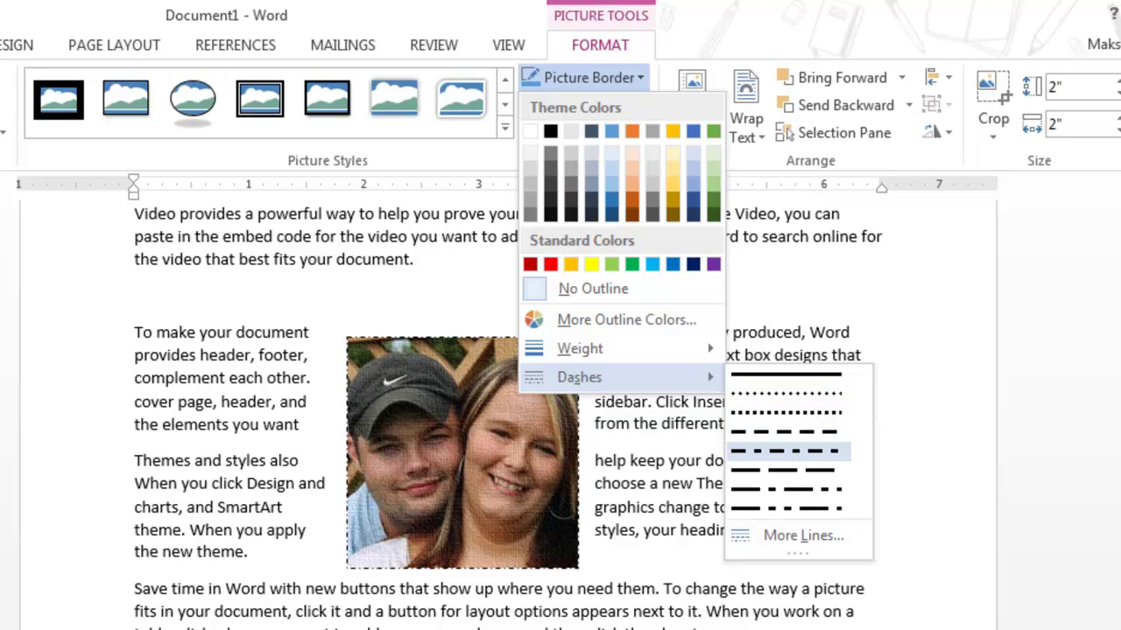
key("Escape")
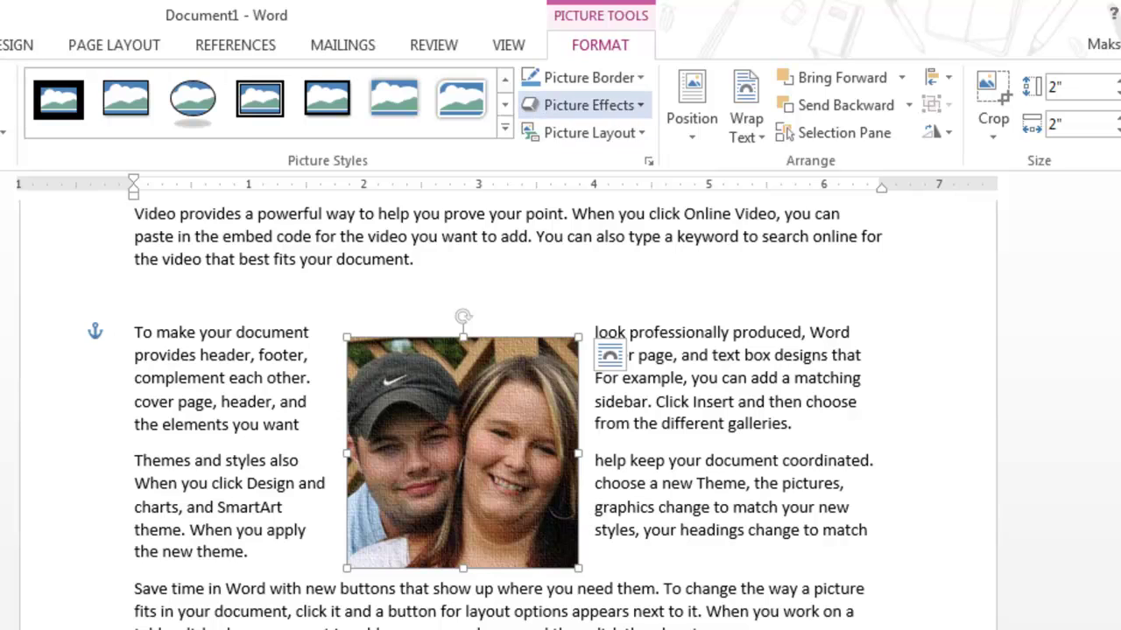
Give the photo an orange 18 pt glow effect
left_click(588, 105)
mouse_move(604, 148)
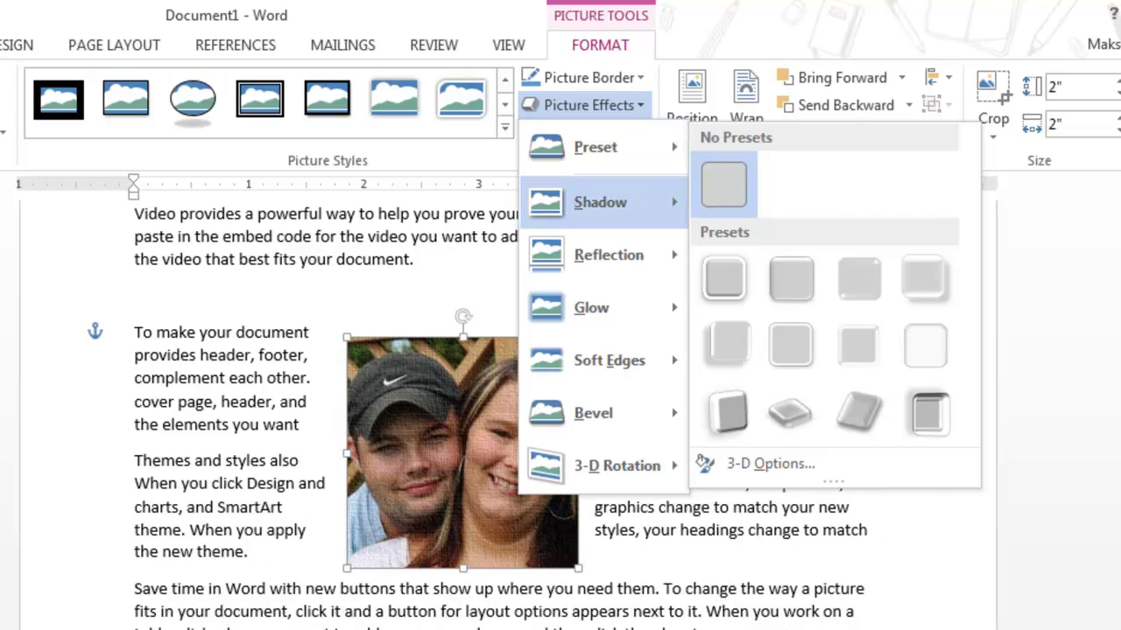
mouse_move(599, 202)
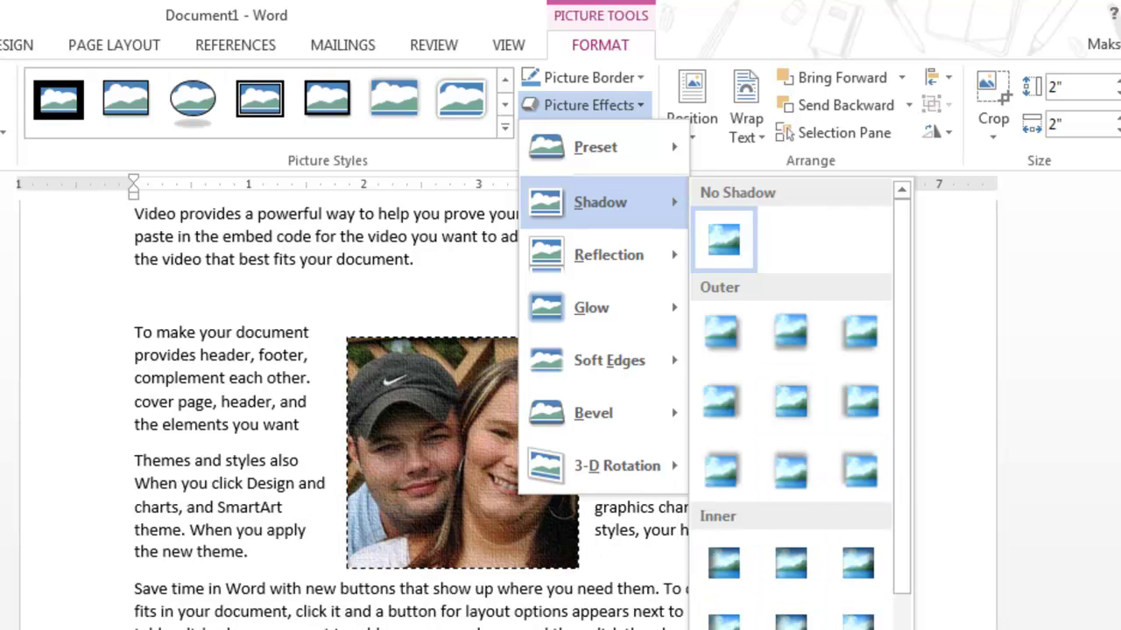
mouse_move(609, 255)
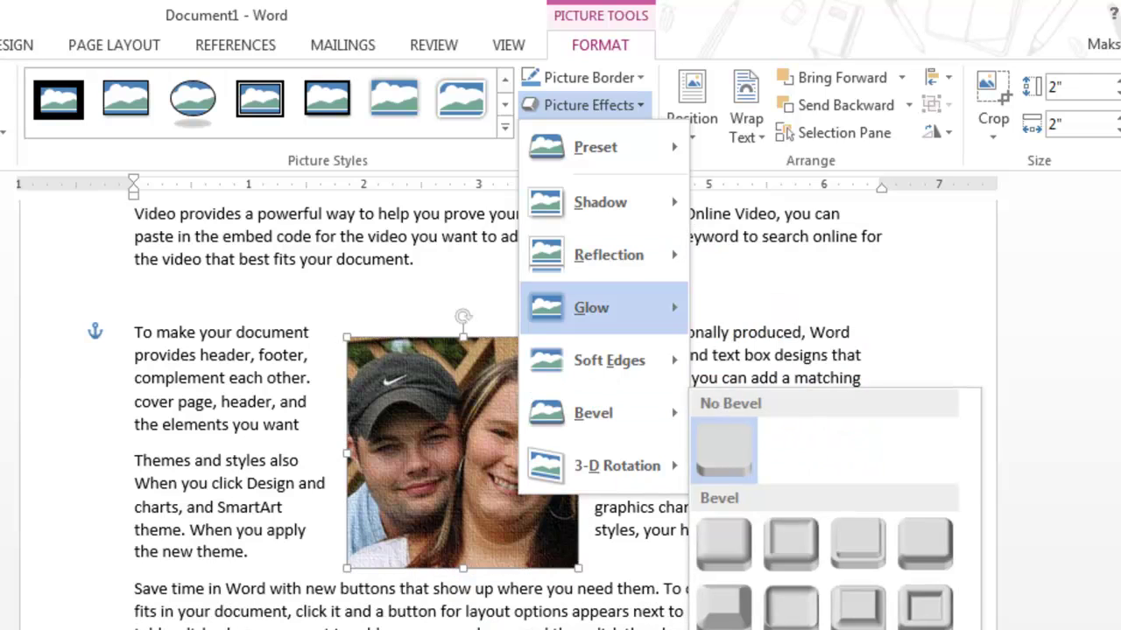
mouse_move(591, 307)
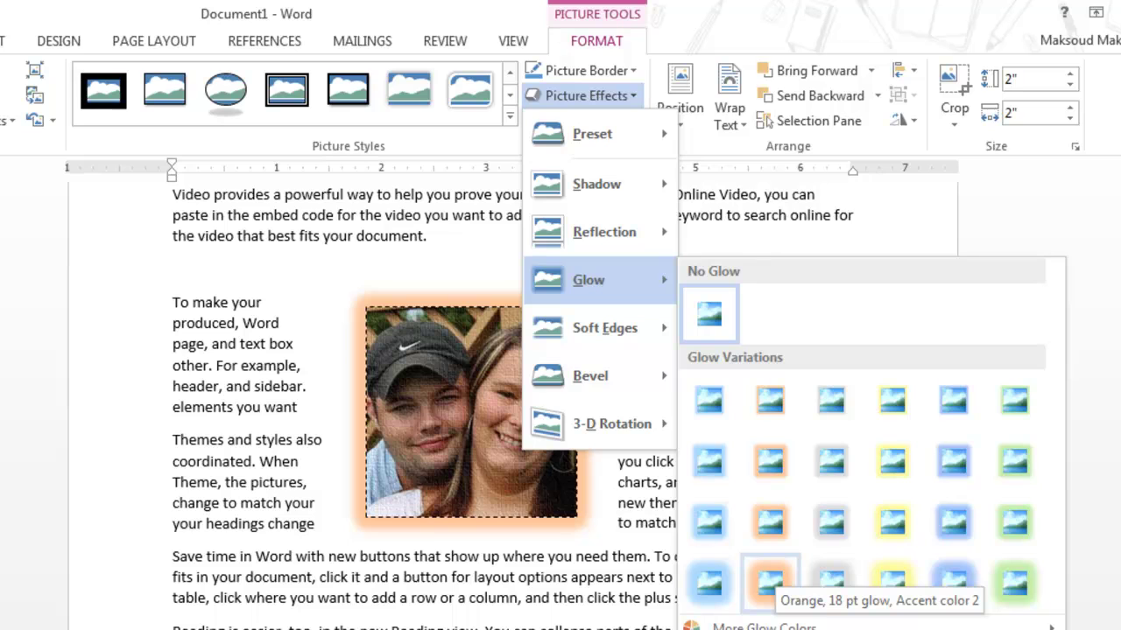
left_click(769, 580)
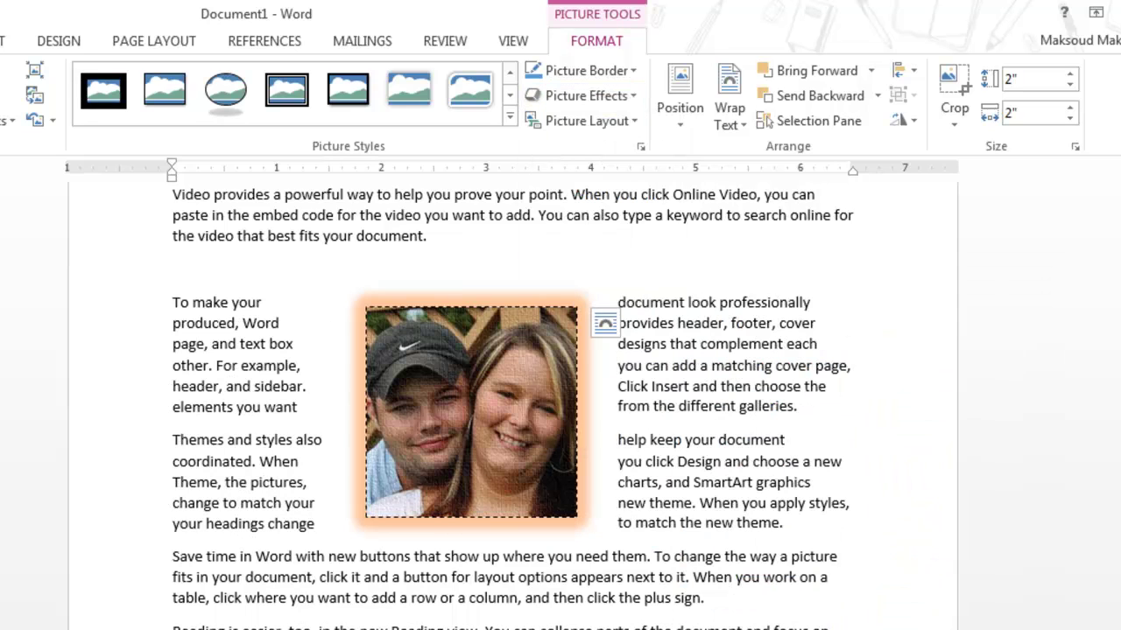
left_click(757, 482)
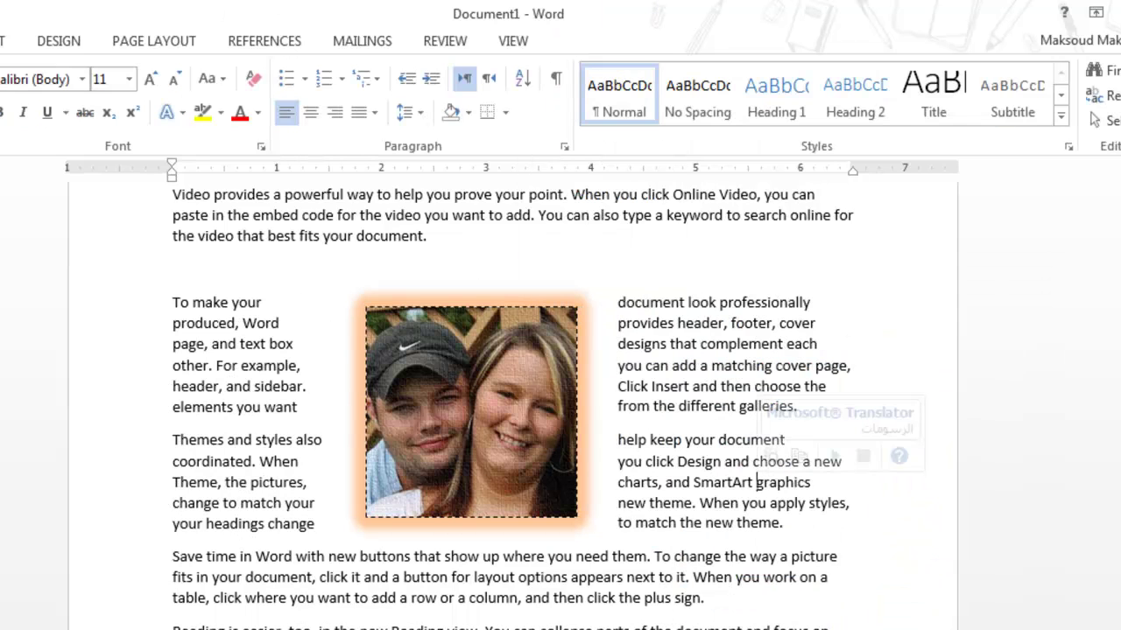
Set the photo's Picture Border to No Outline and bring up the Position choices
left_click(471, 412)
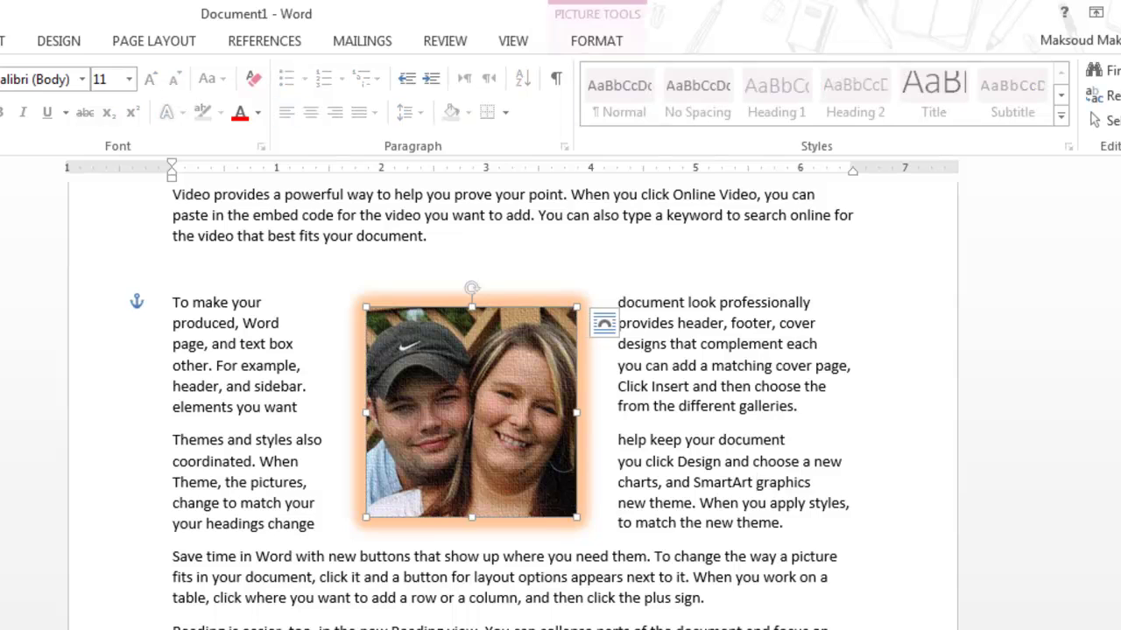
left_click(596, 40)
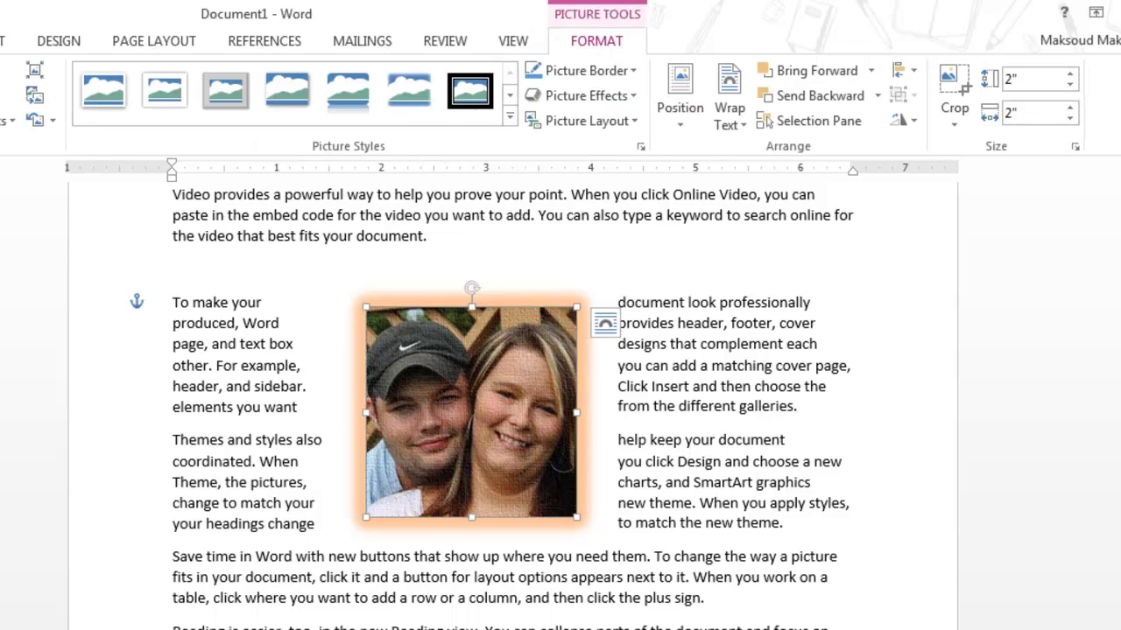
left_click(585, 70)
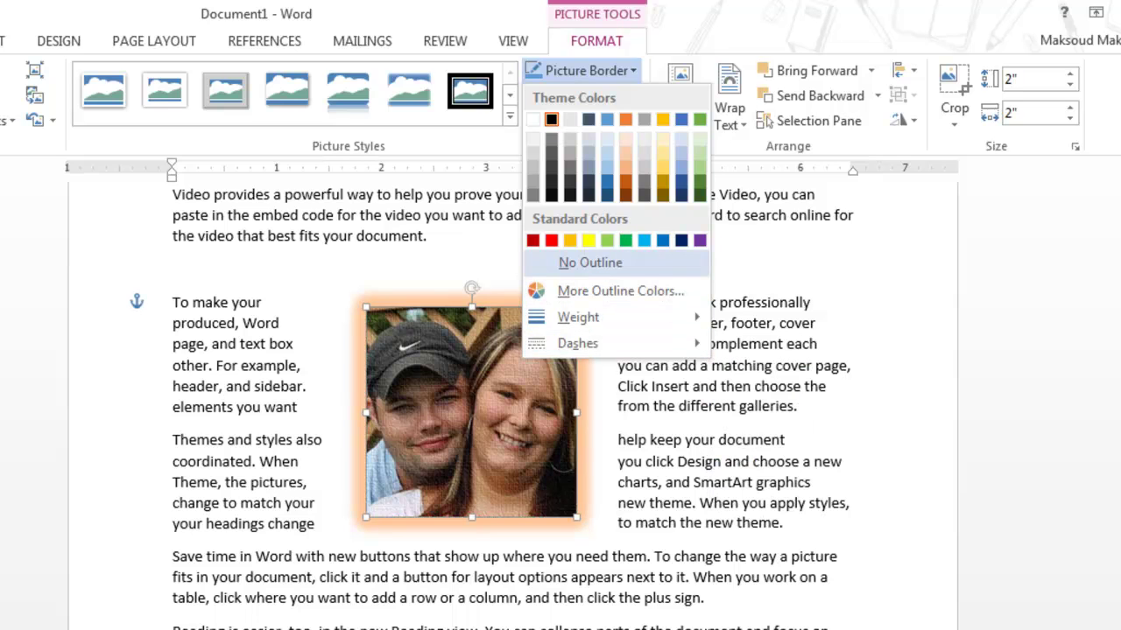
left_click(590, 263)
left_click(673, 406)
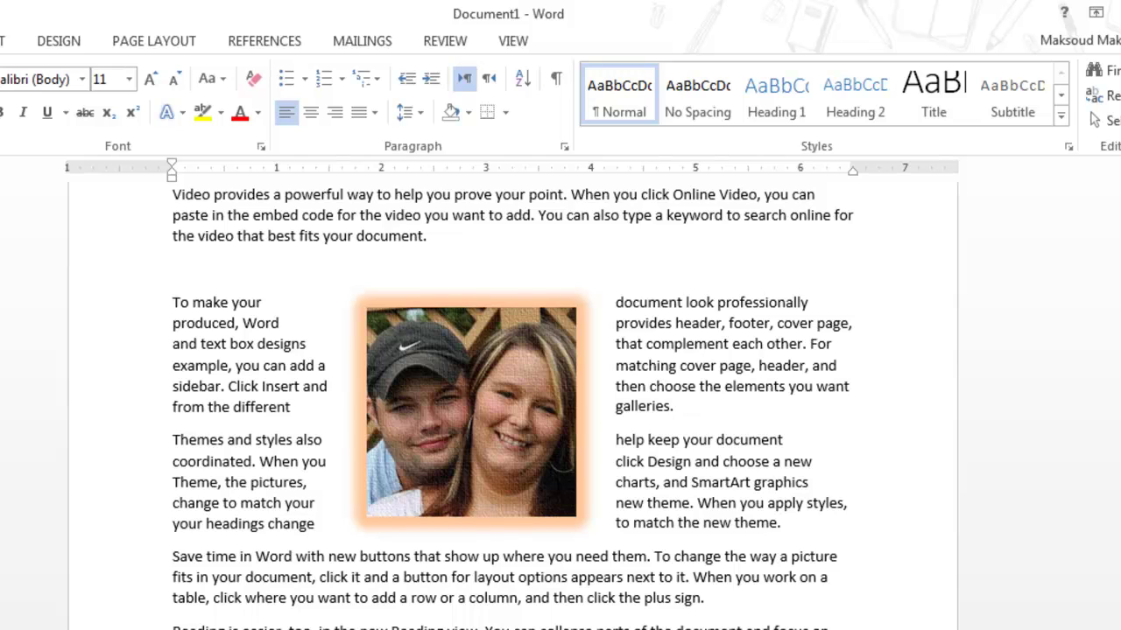
left_click(471, 411)
left_click(596, 41)
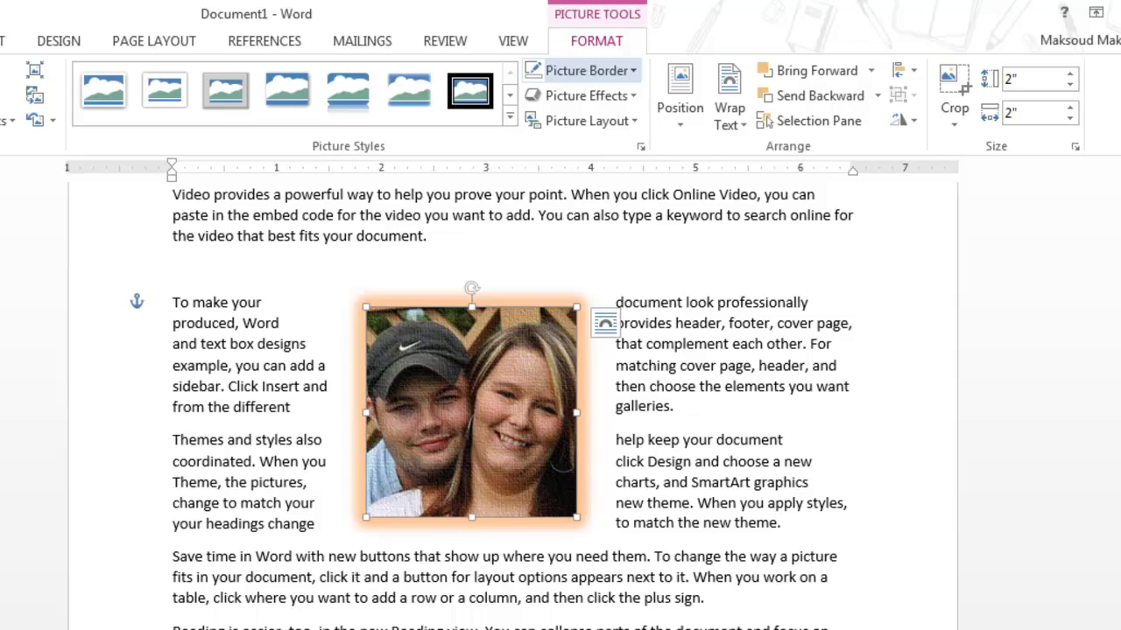
left_click(681, 95)
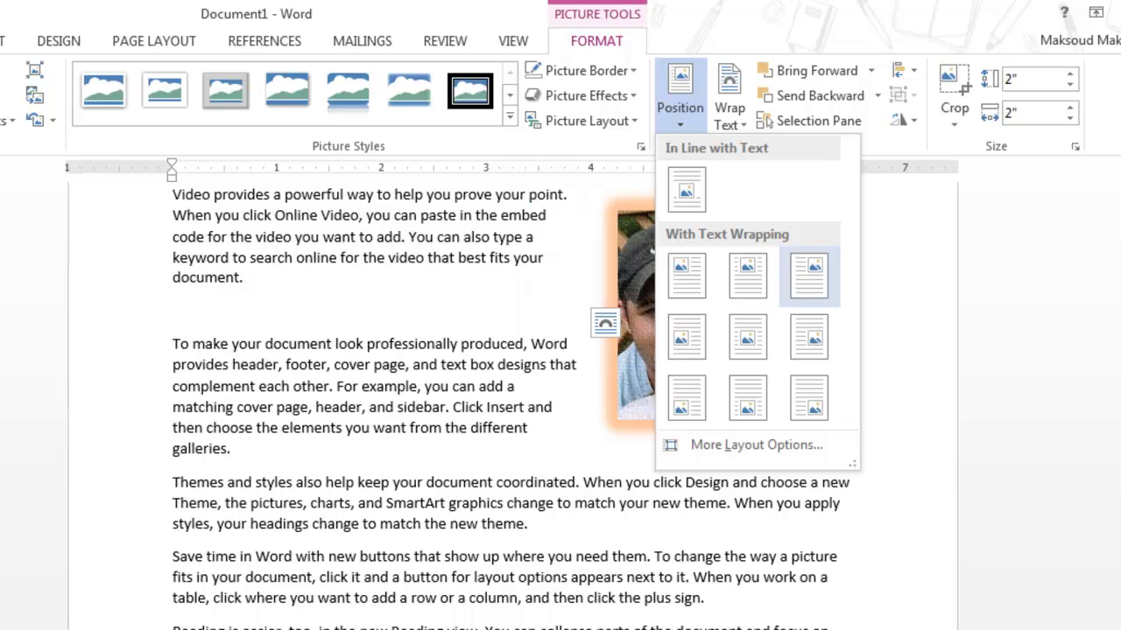
Position the photo top left with Square wrapping and drag it into the paragraphs
left_click(686, 276)
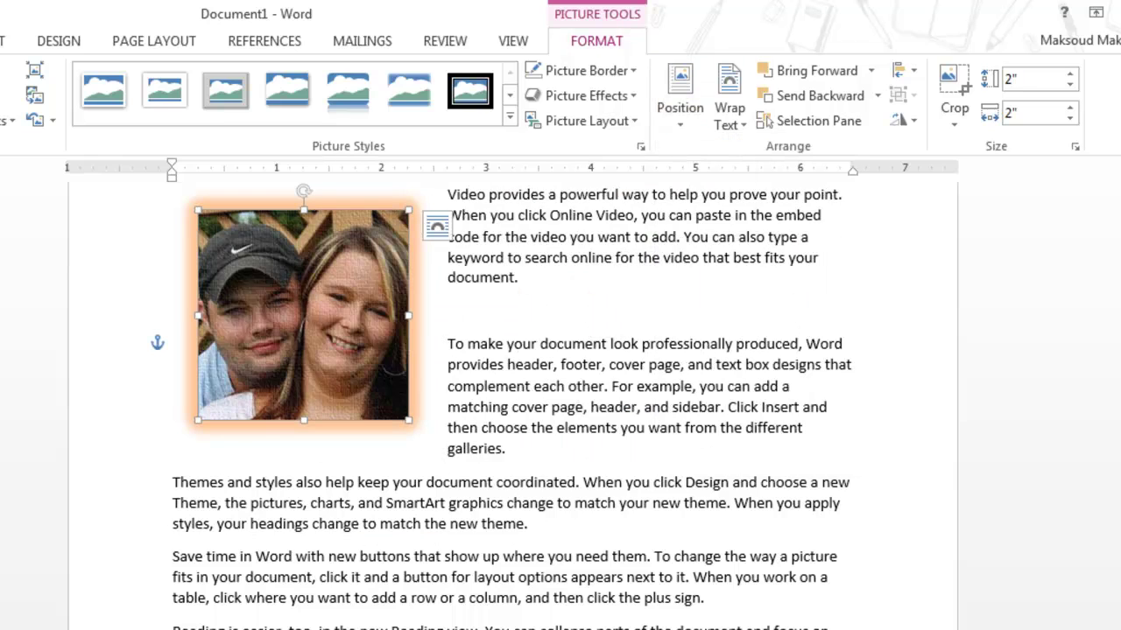
left_click(729, 110)
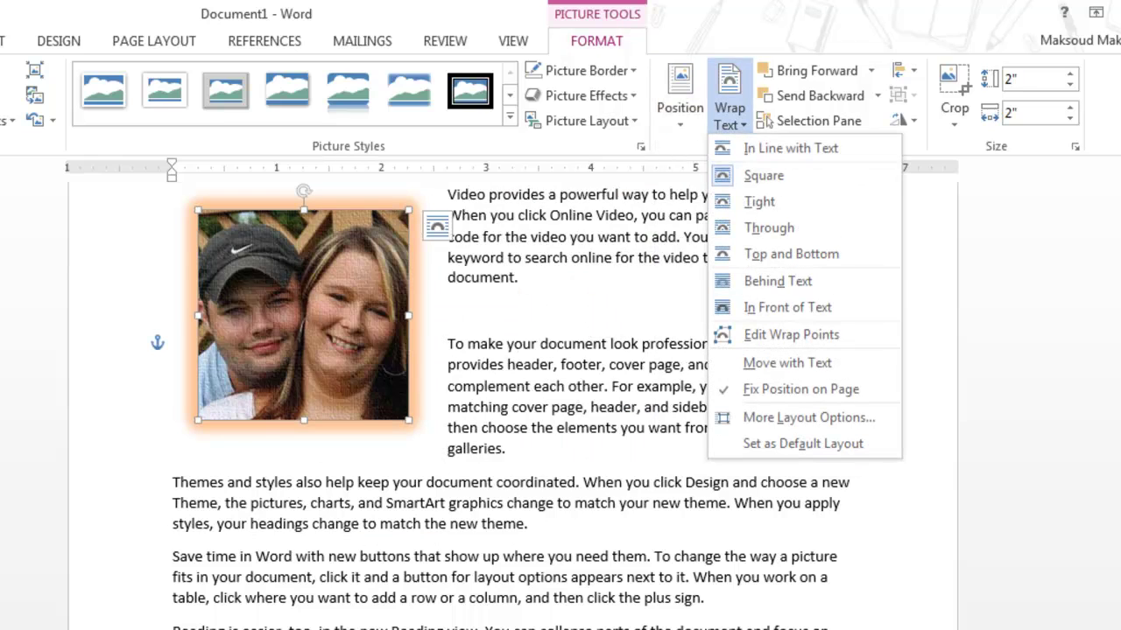
left_click(769, 174)
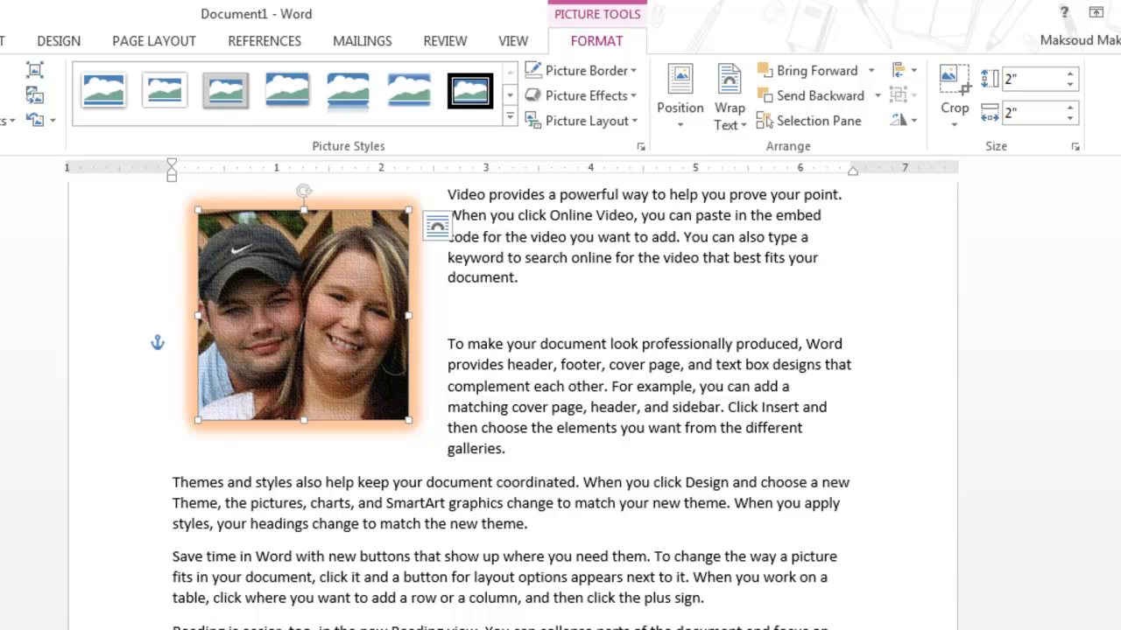
left_click_drag(303, 315, 494, 427)
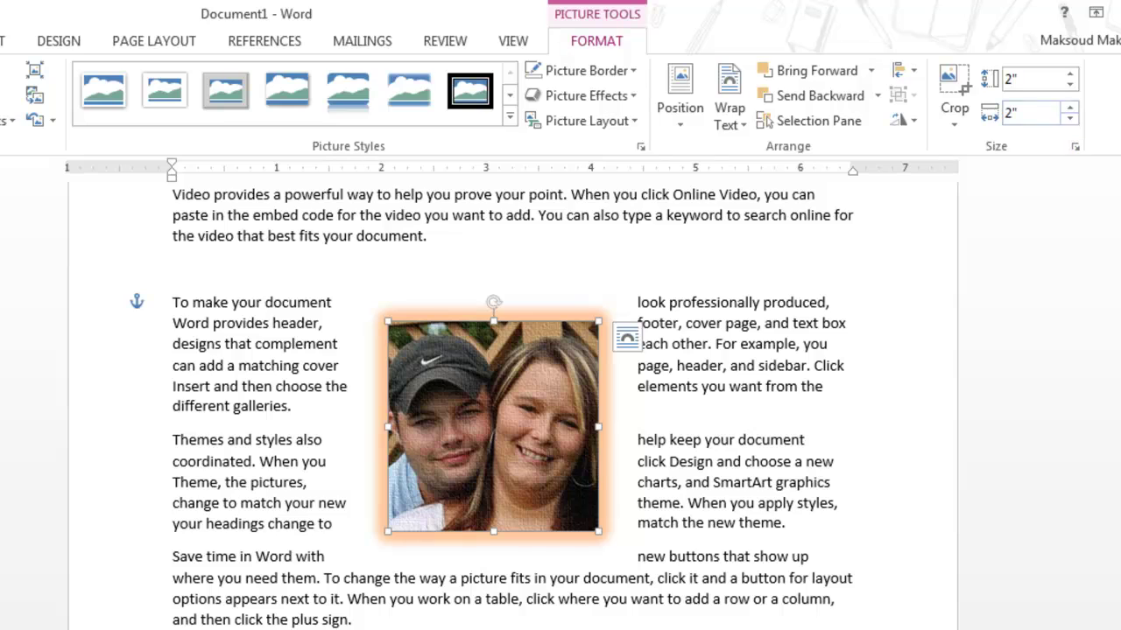
Align the photo left, then right, then to the top margin
left_click(902, 71)
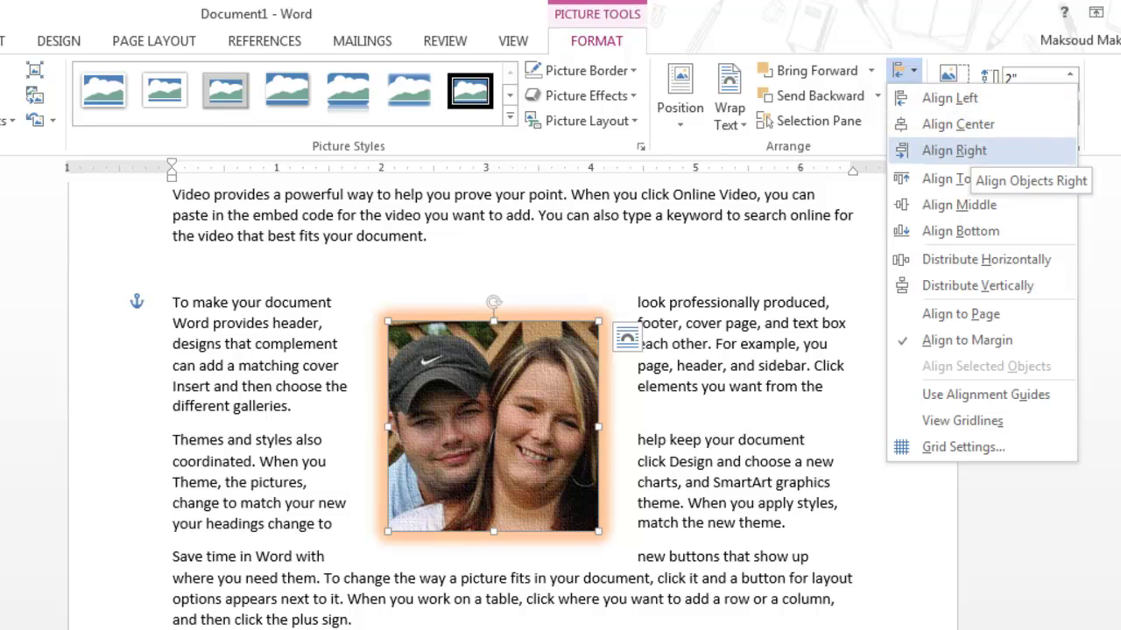
left_click(949, 98)
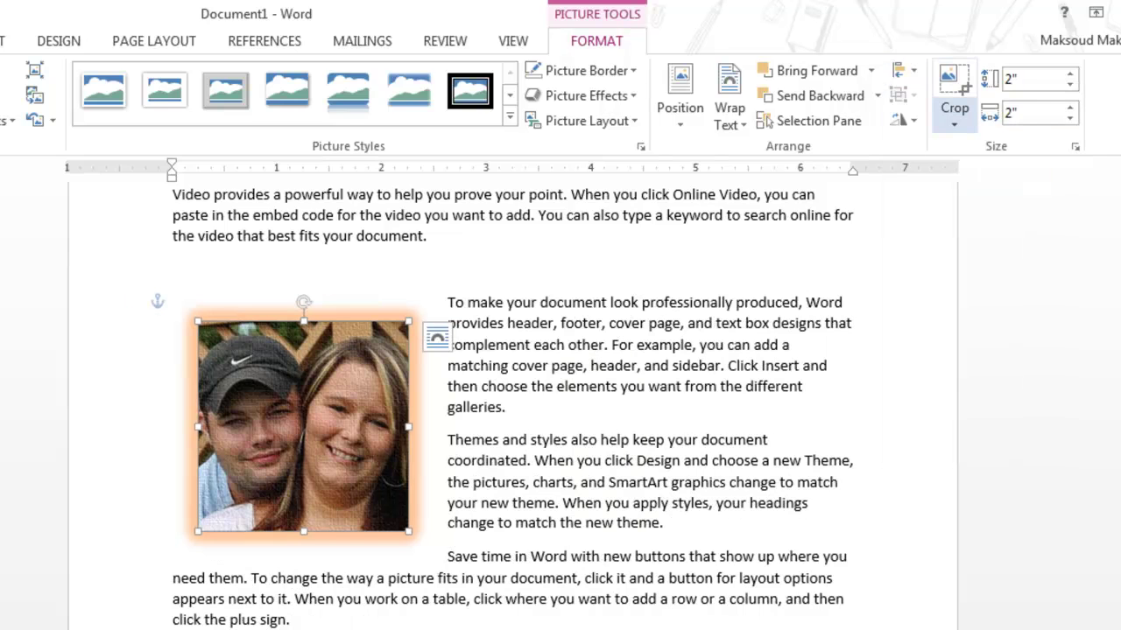
left_click(901, 70)
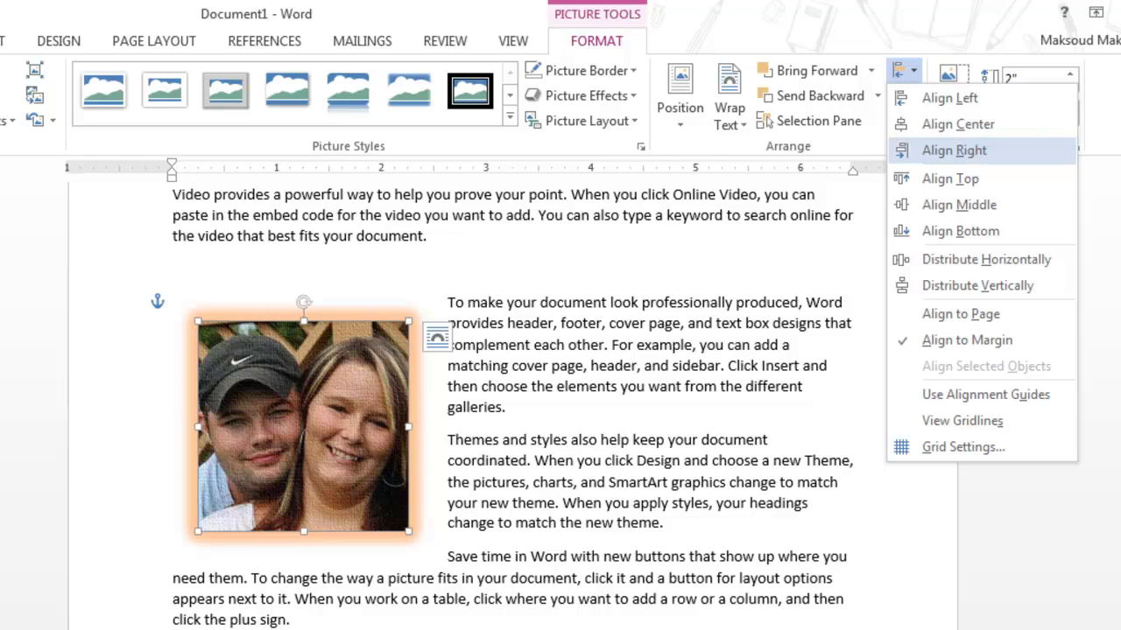
left_click(953, 150)
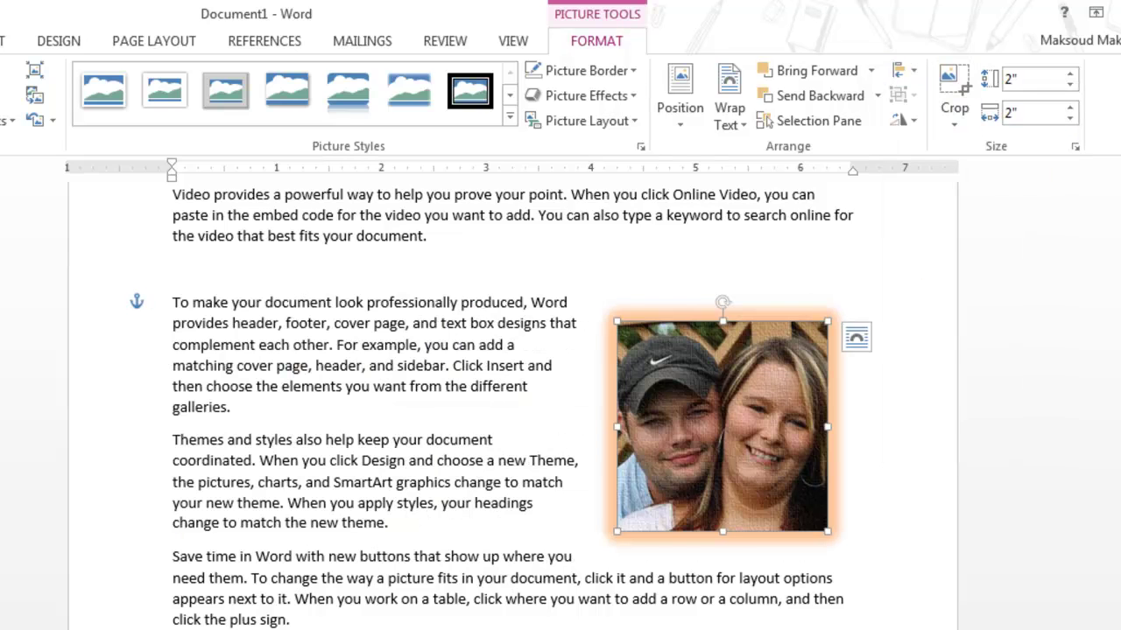
left_click(901, 70)
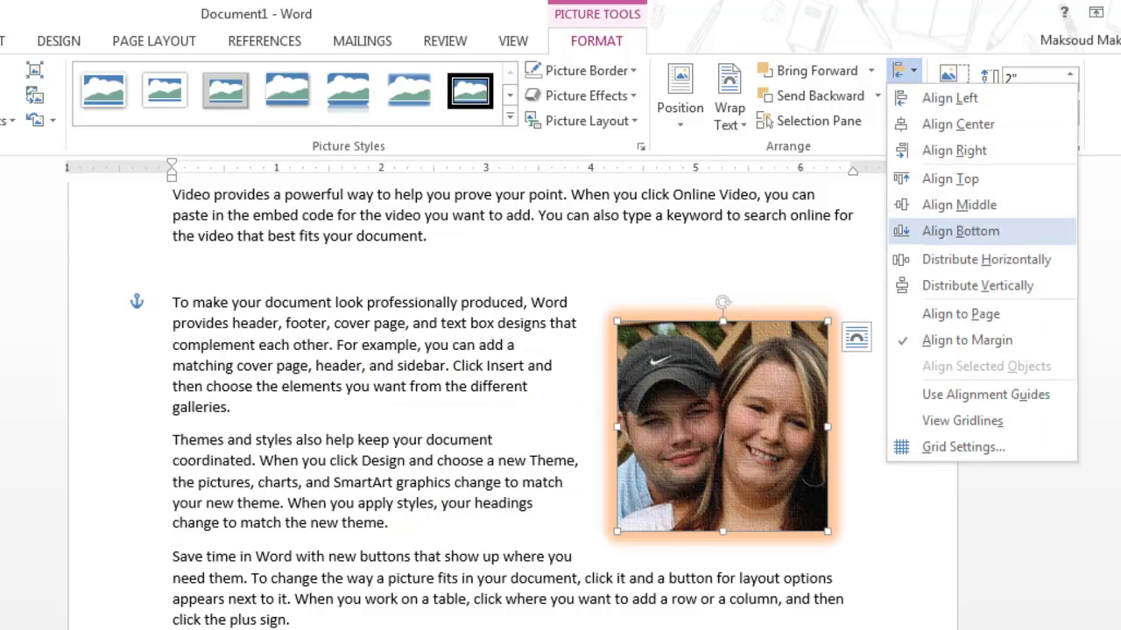
left_click(949, 179)
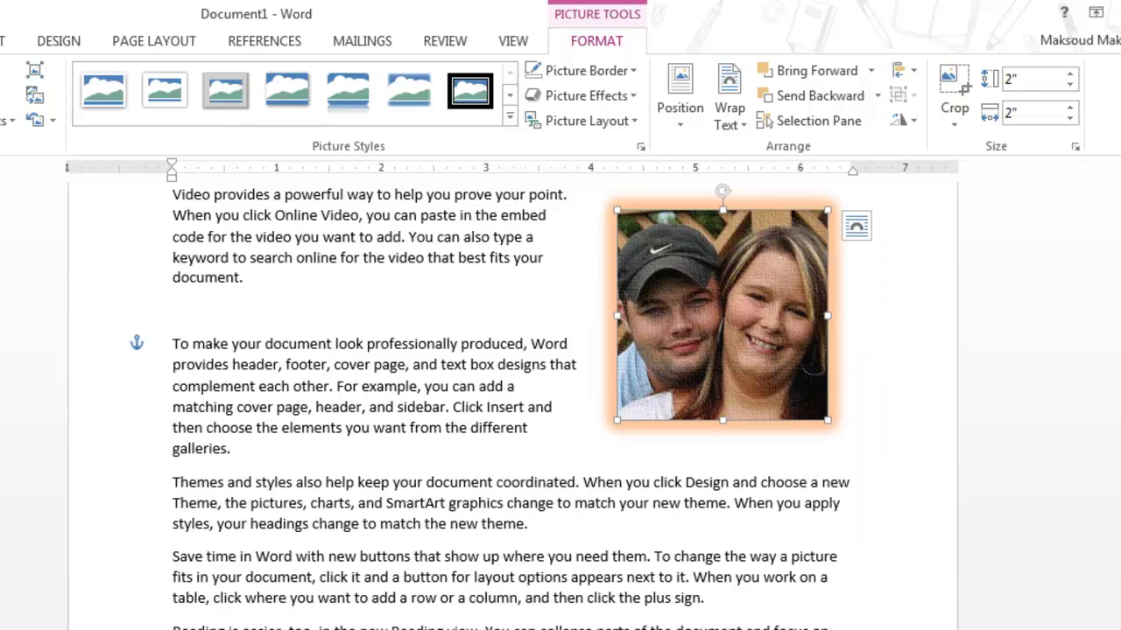
Rotate the photo 90° right with a slight tilt and enlarge it to 3.13 inches square
left_click(901, 120)
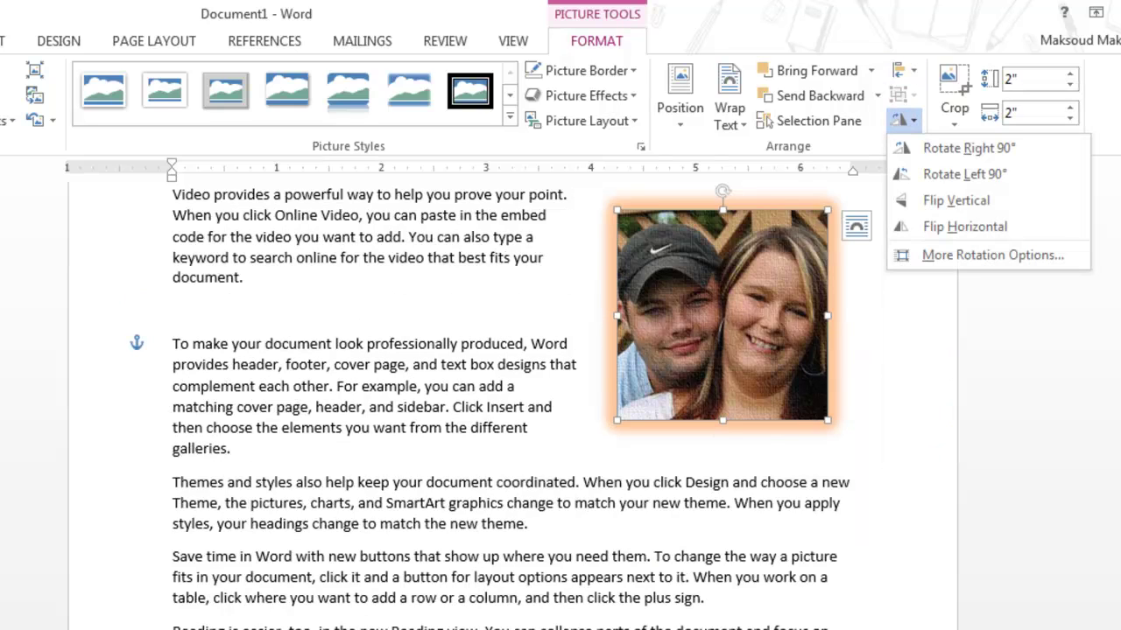
left_click(963, 148)
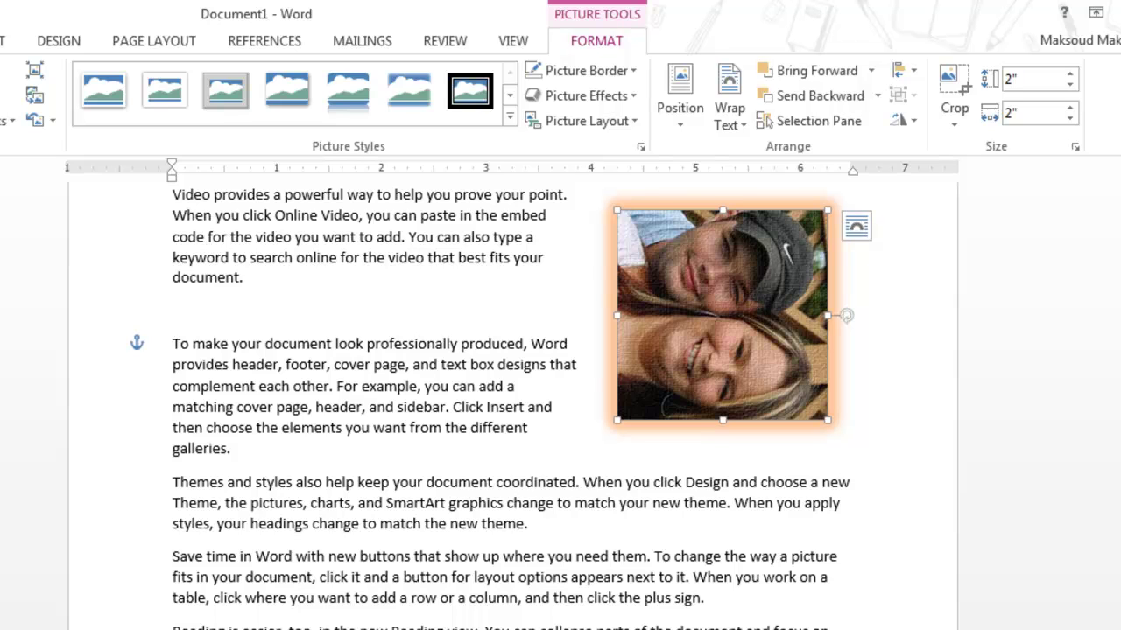
left_click_drag(846, 315, 730, 191)
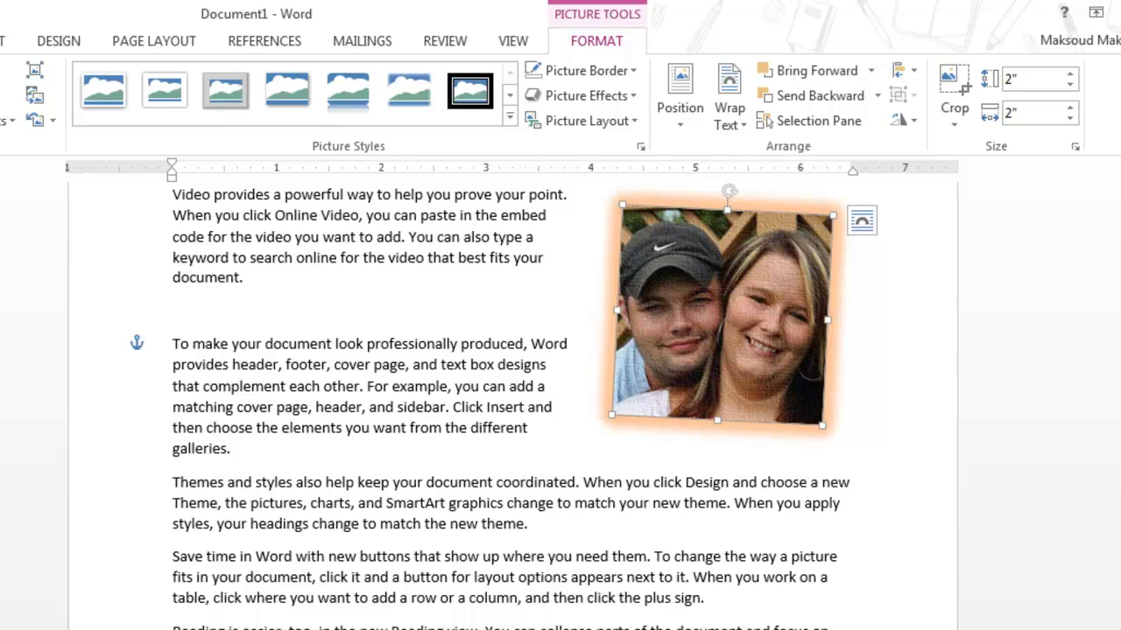
left_click_drag(611, 414, 488, 529)
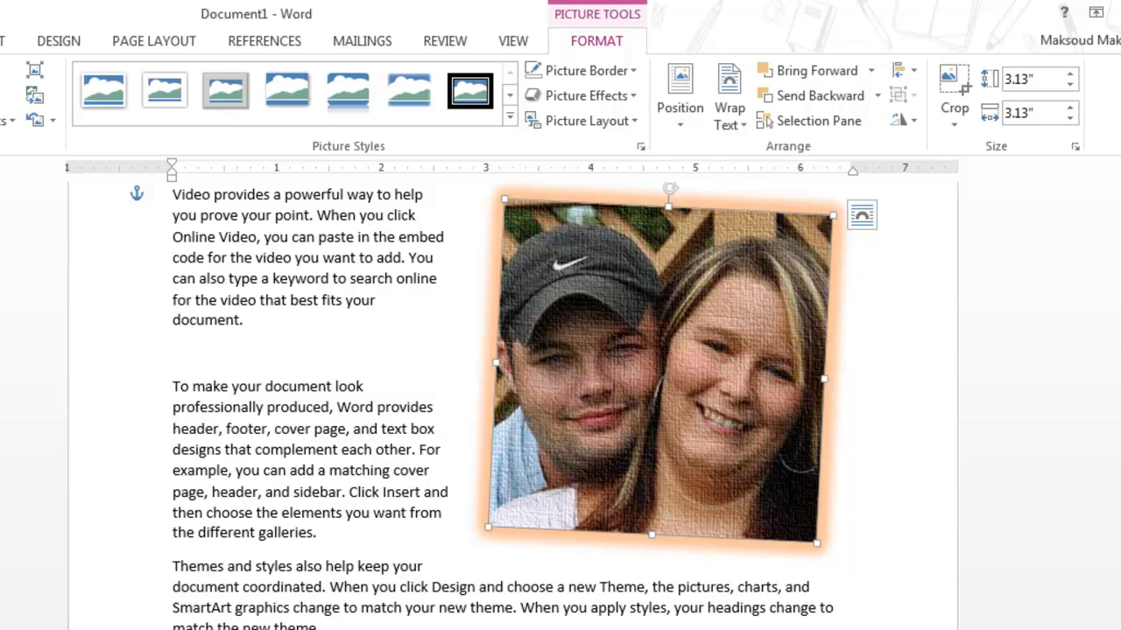
left_click(955, 96)
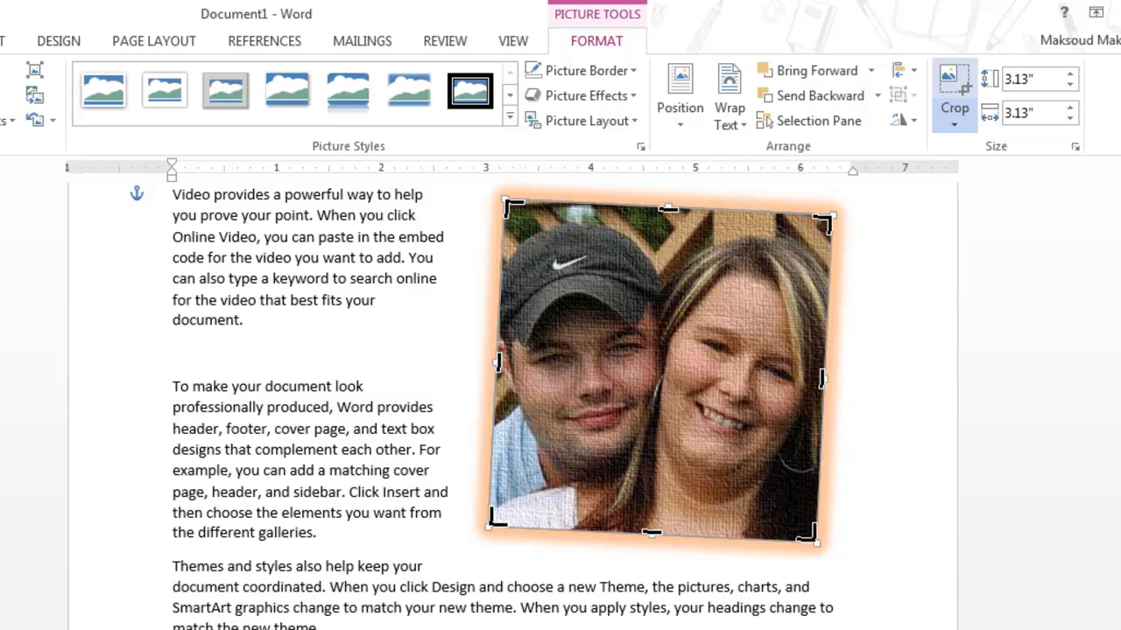
Enlarge the photo to 3.22 inches and try a heart-shaped crop, then undo it
key("ctrl+z")
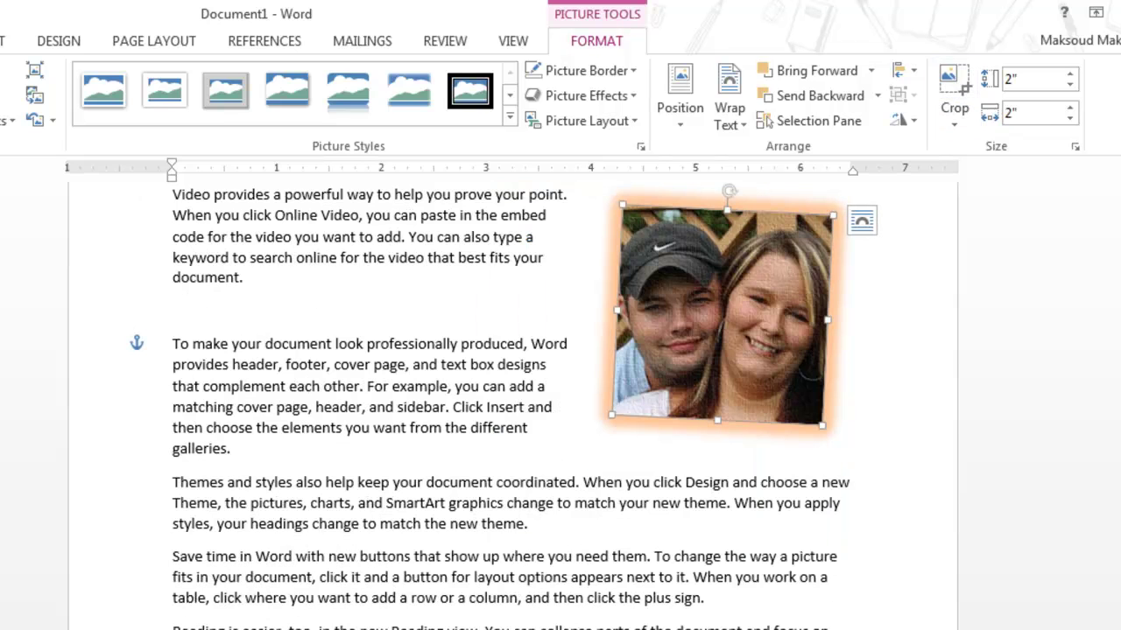
left_click_drag(612, 415, 479, 535)
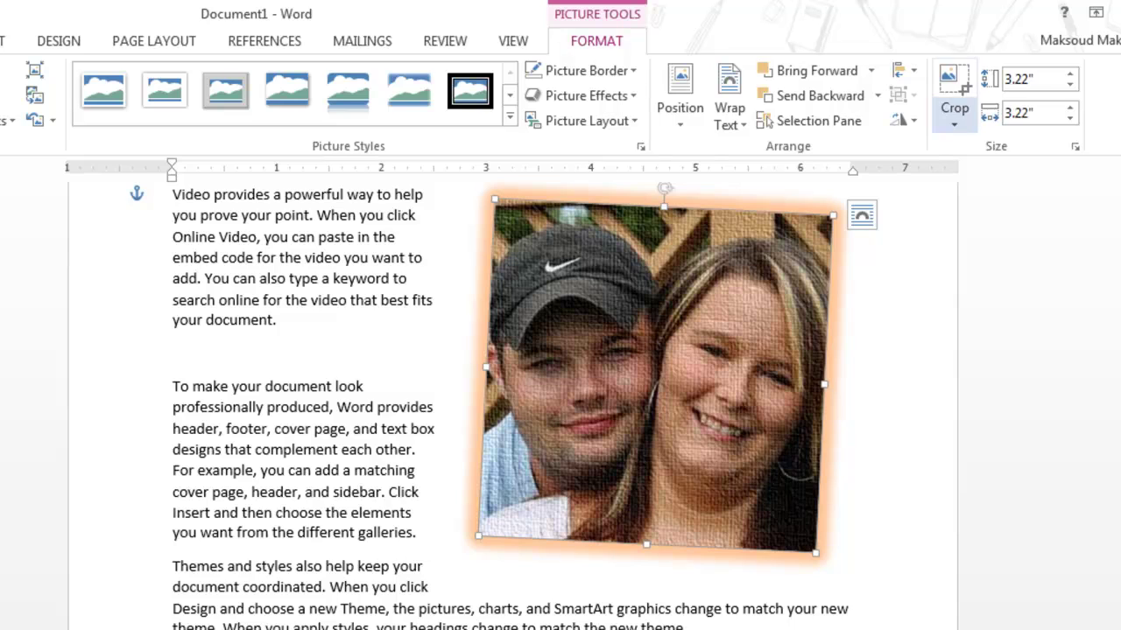
left_click(954, 121)
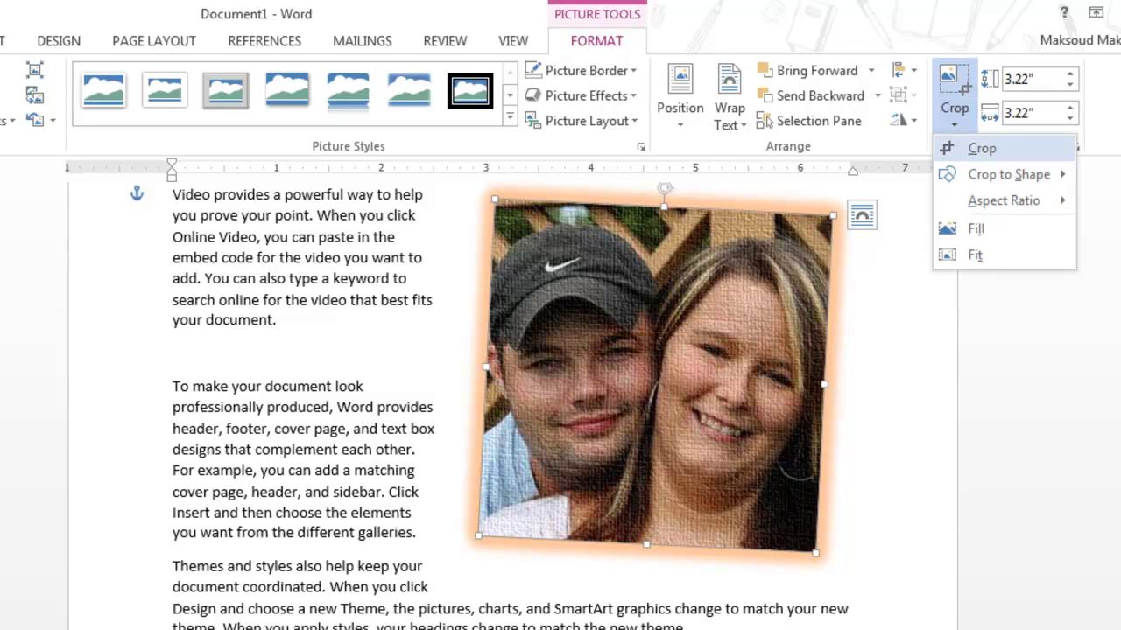
mouse_move(1007, 174)
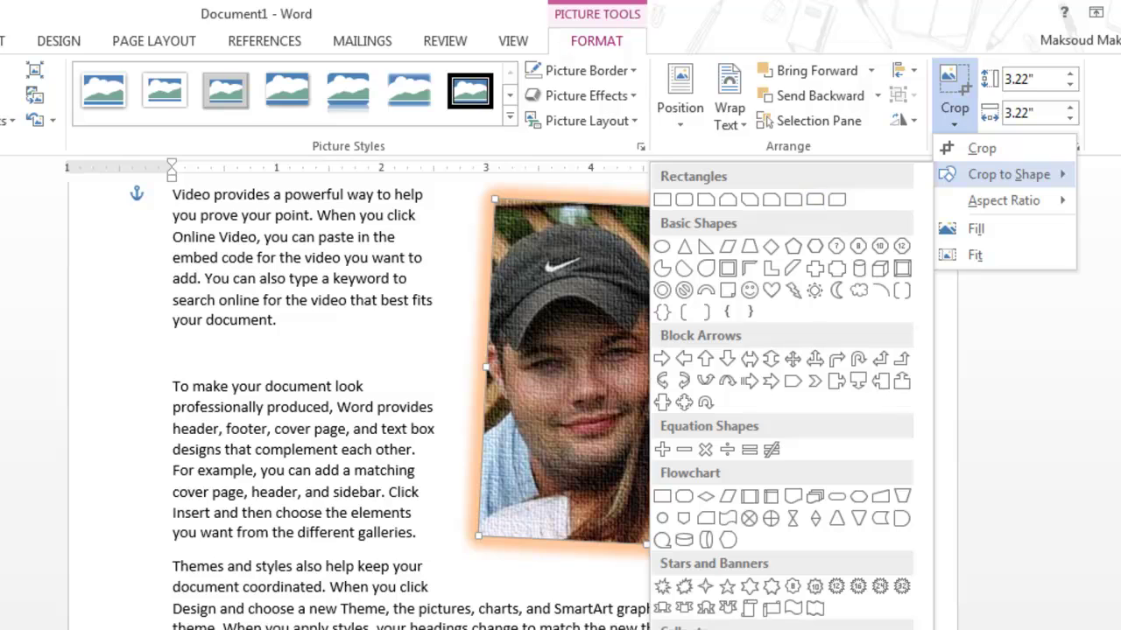
left_click(771, 290)
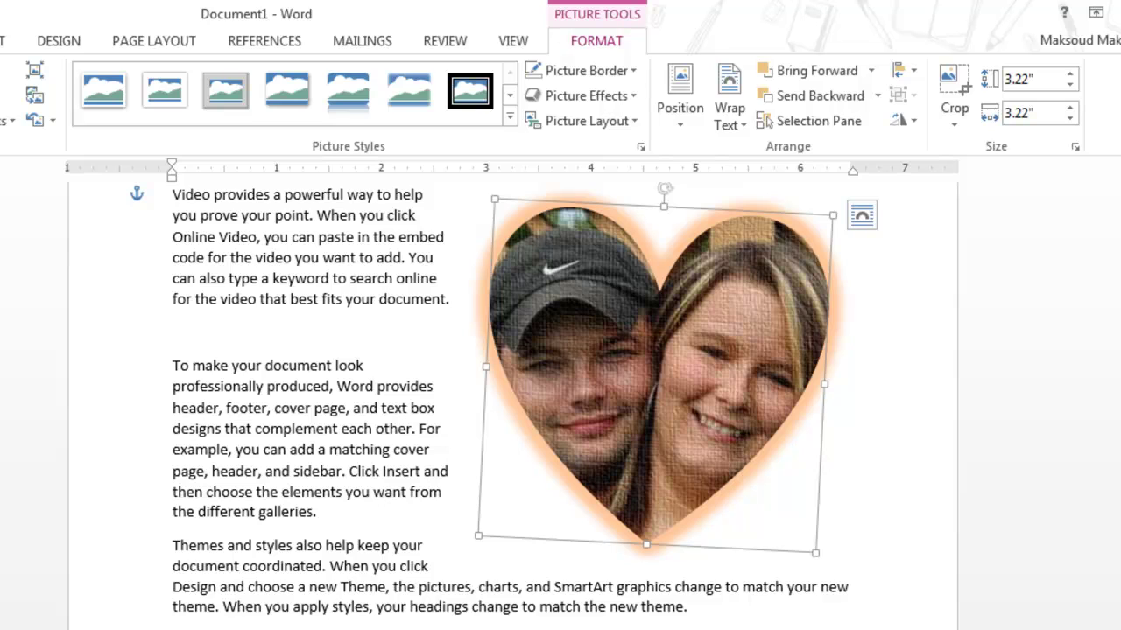
key("ctrl+z")
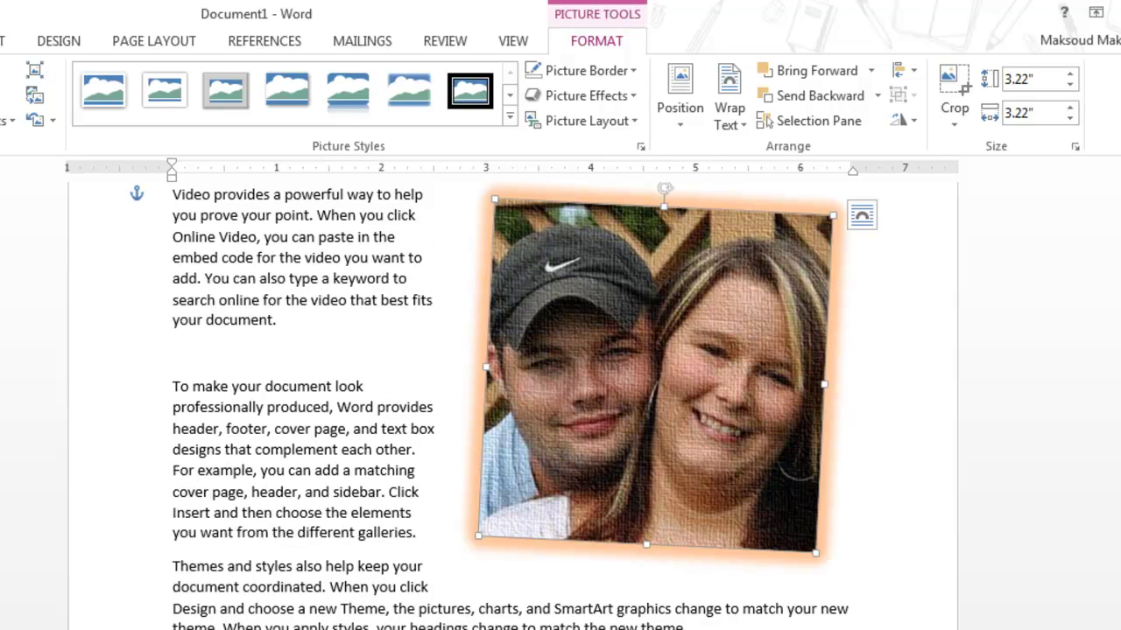
Try extending the photo's top crop edge, then reset the crop to the photo's edges
left_click(954, 118)
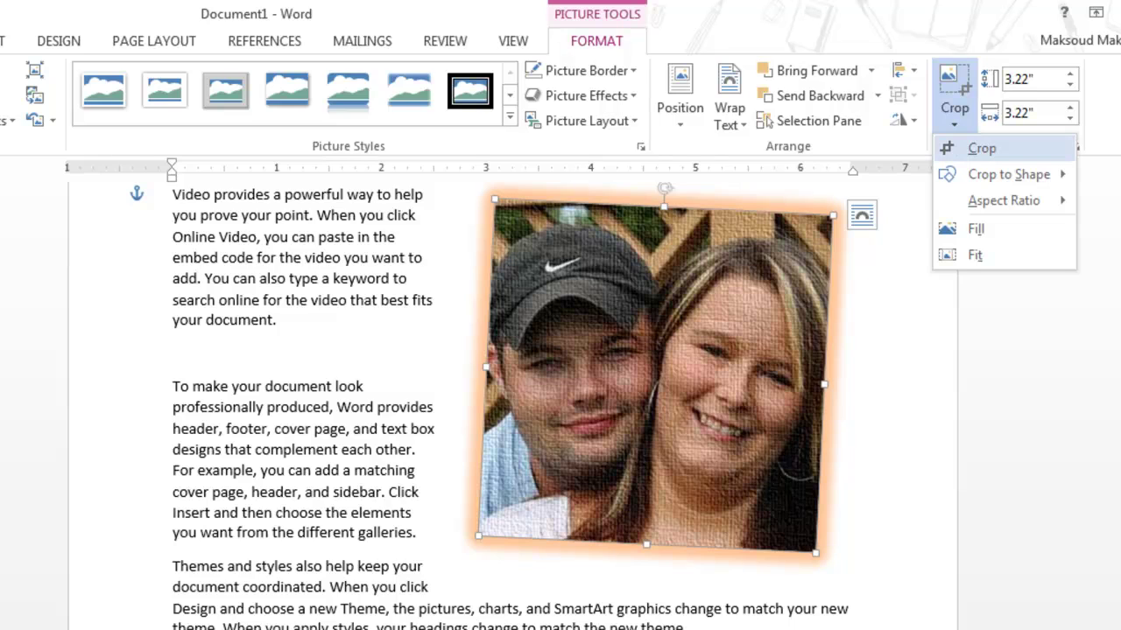
mouse_move(1007, 174)
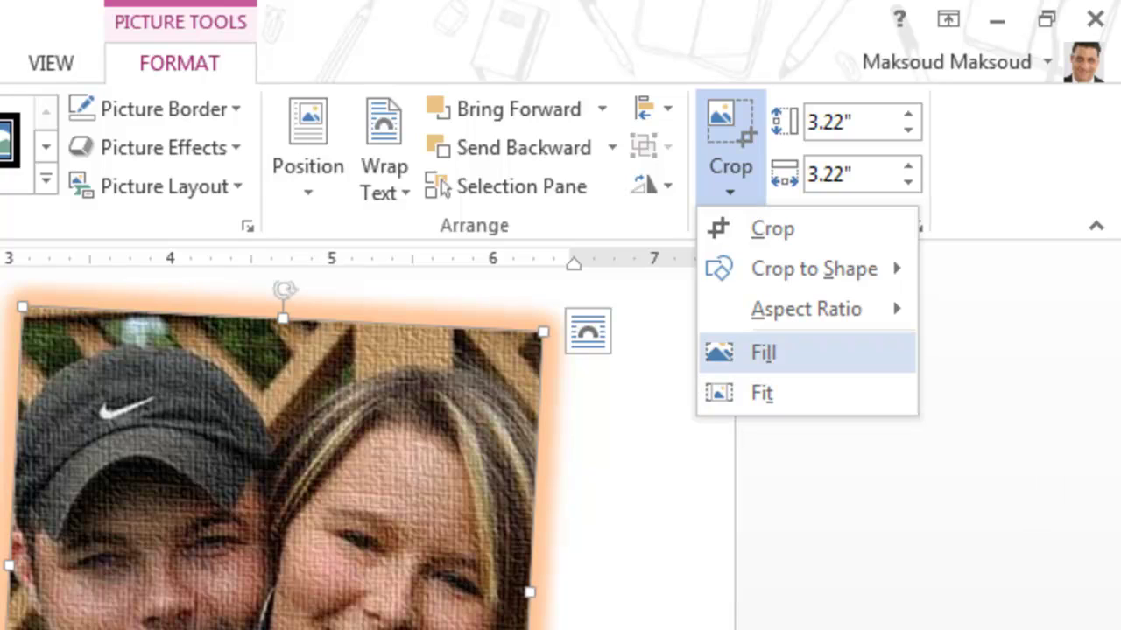
mouse_move(805, 309)
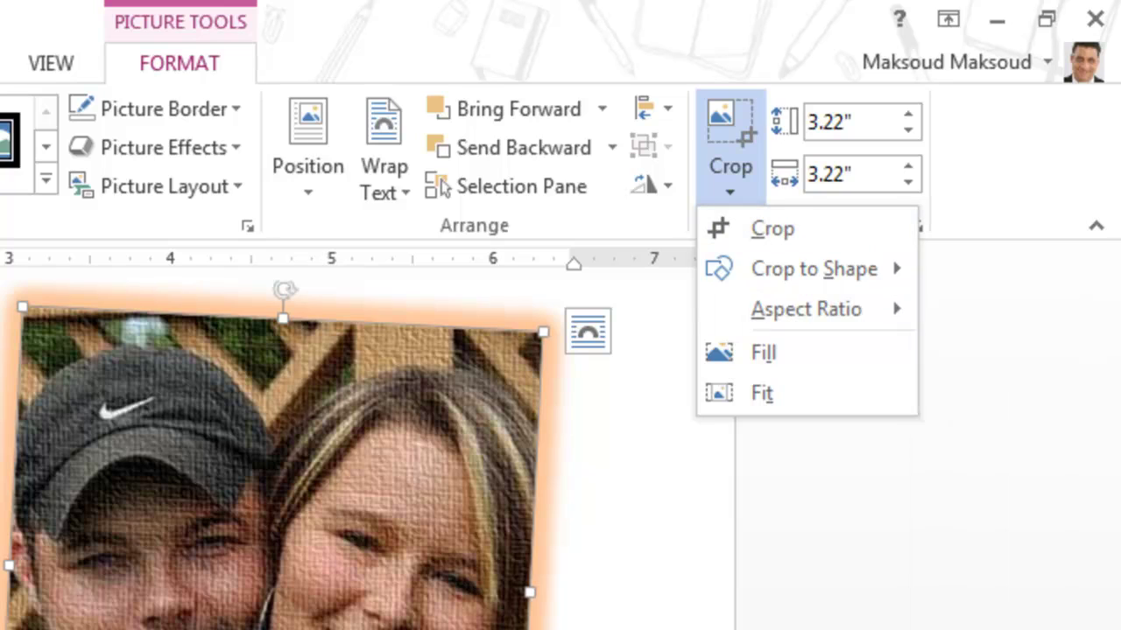
key("c")
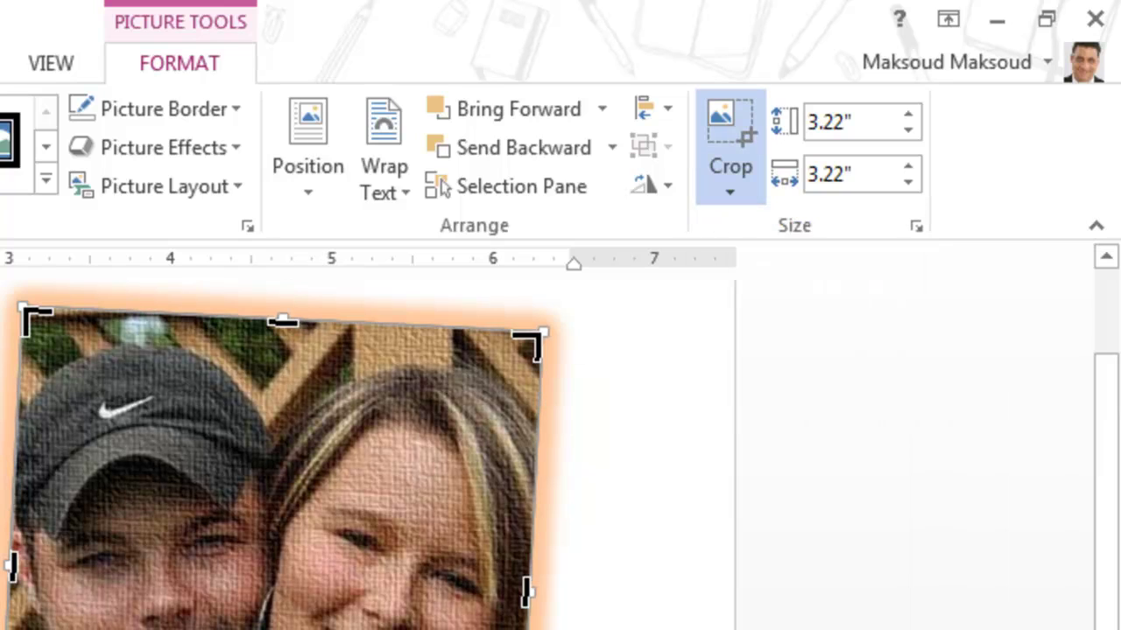
left_click_drag(282, 322, 294, 232)
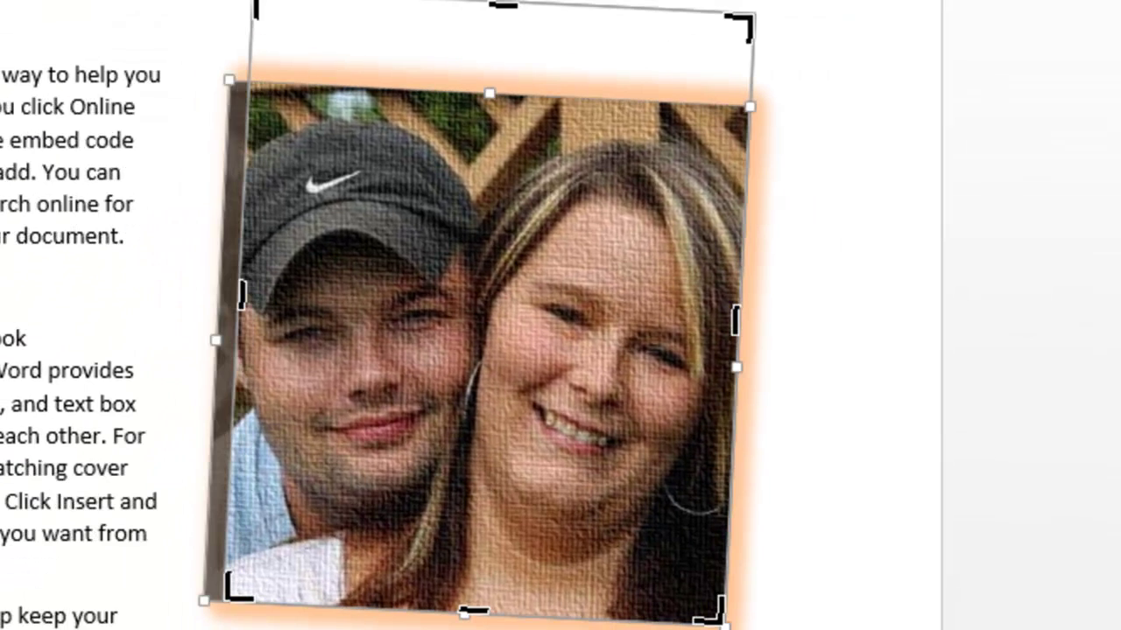
key("ctrl+z")
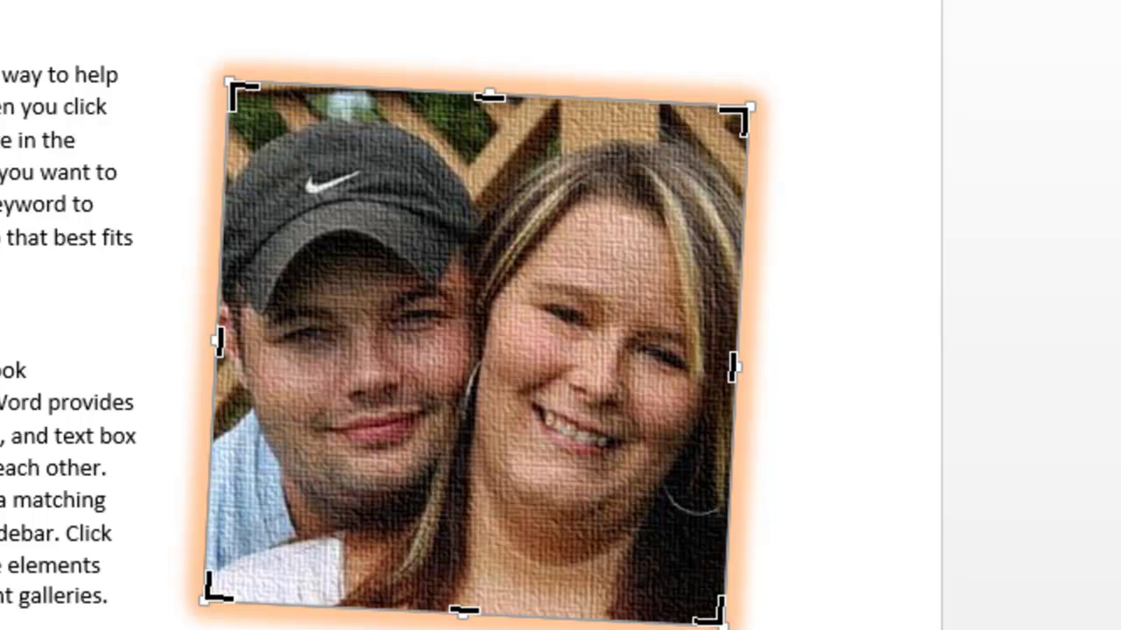
key("Escape")
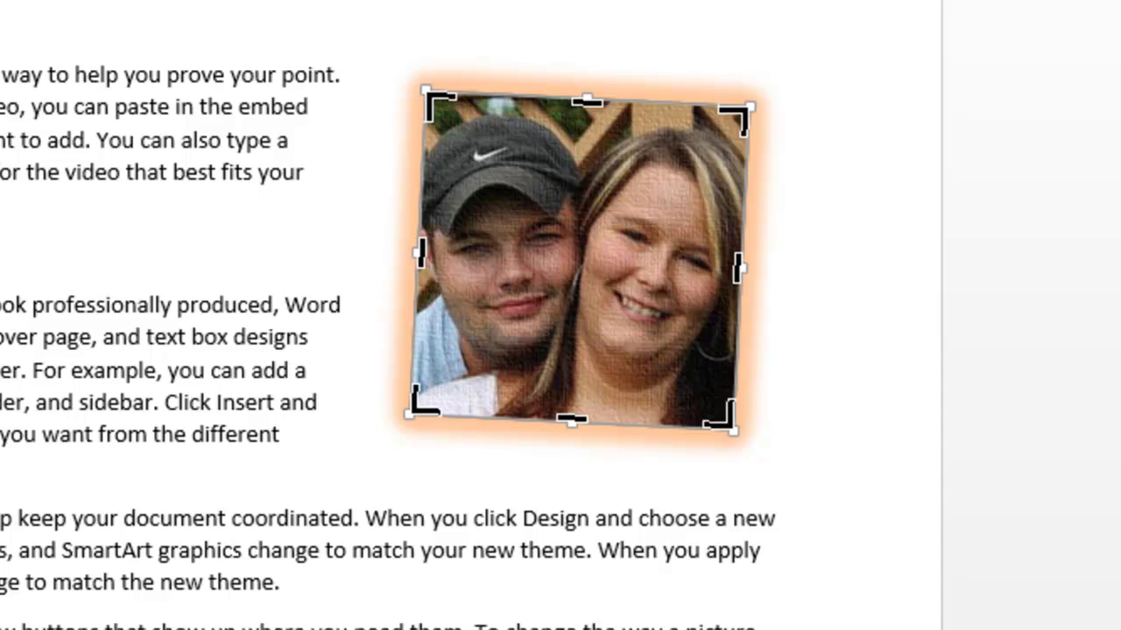
Crop the photo in toward the faces, then restore the full uncropped 2 by 2 inch photo
left_click_drag(429, 95, 487, 188)
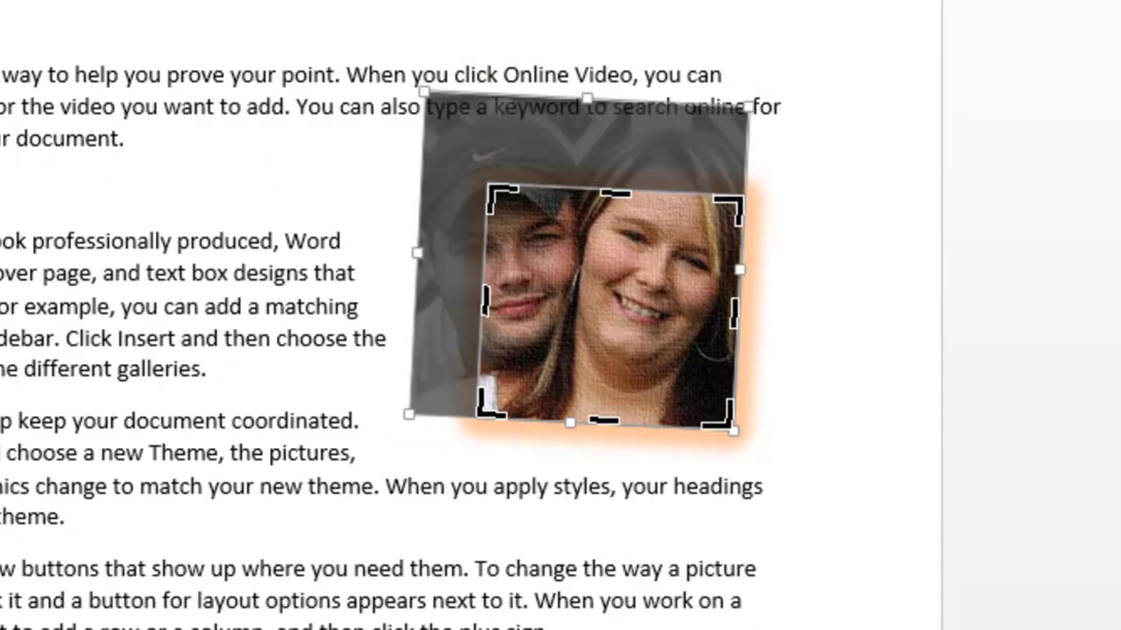
left_click_drag(731, 426, 588, 333)
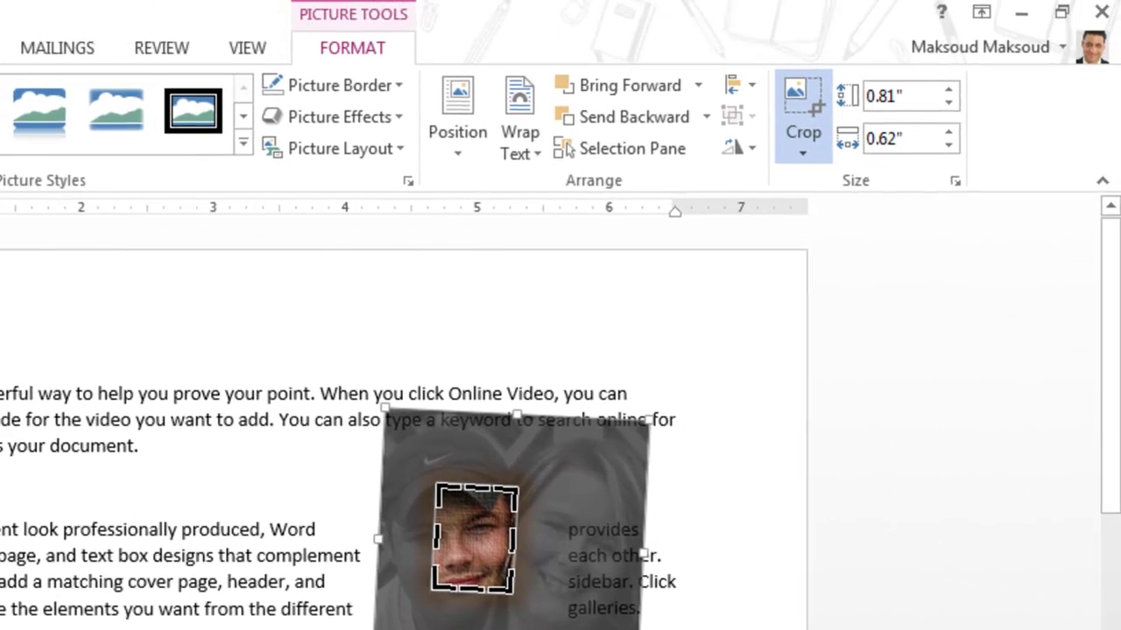
key("Escape")
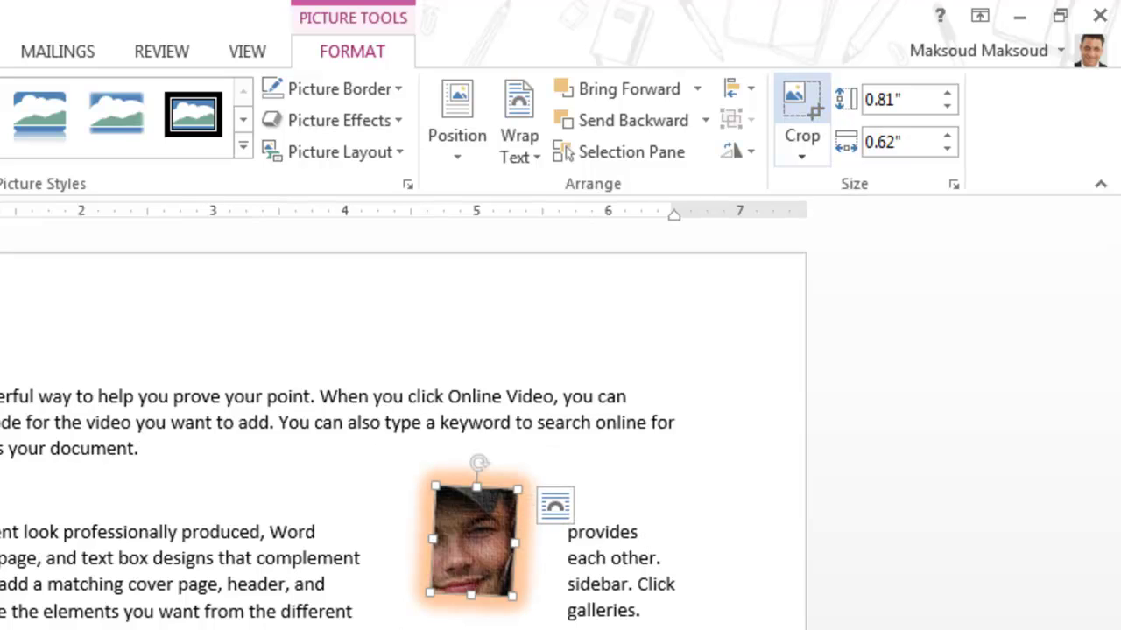
left_click(801, 114)
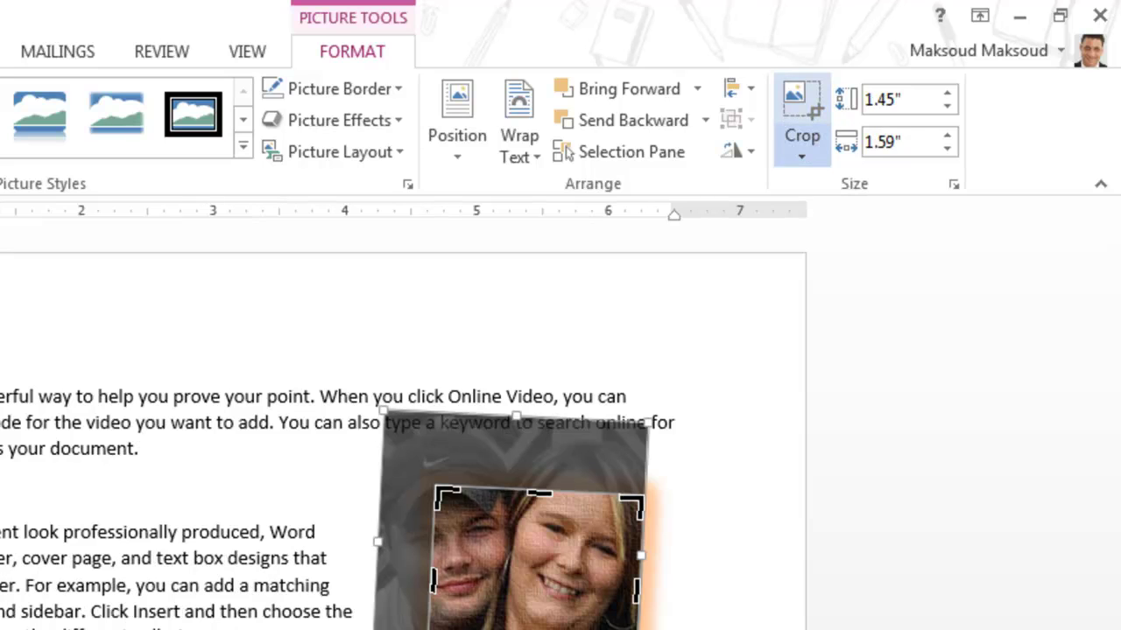
key("ctrl+z")
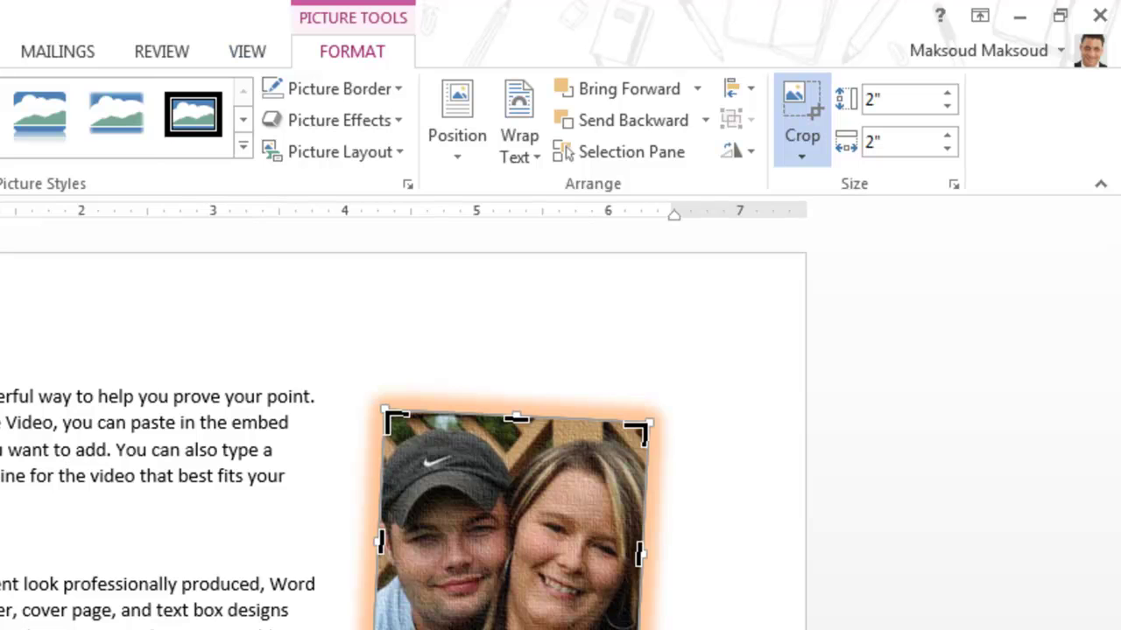
key("Escape")
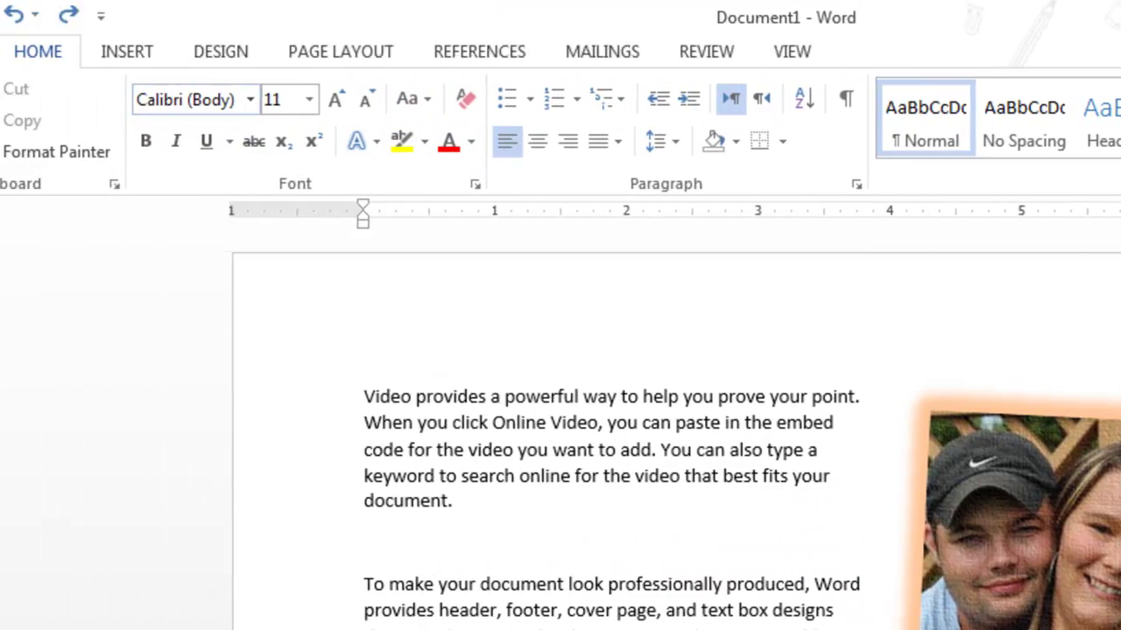
Insert the blue printer clip art from an Office.com search for 'printer' into the first paragraph
left_click(126, 51)
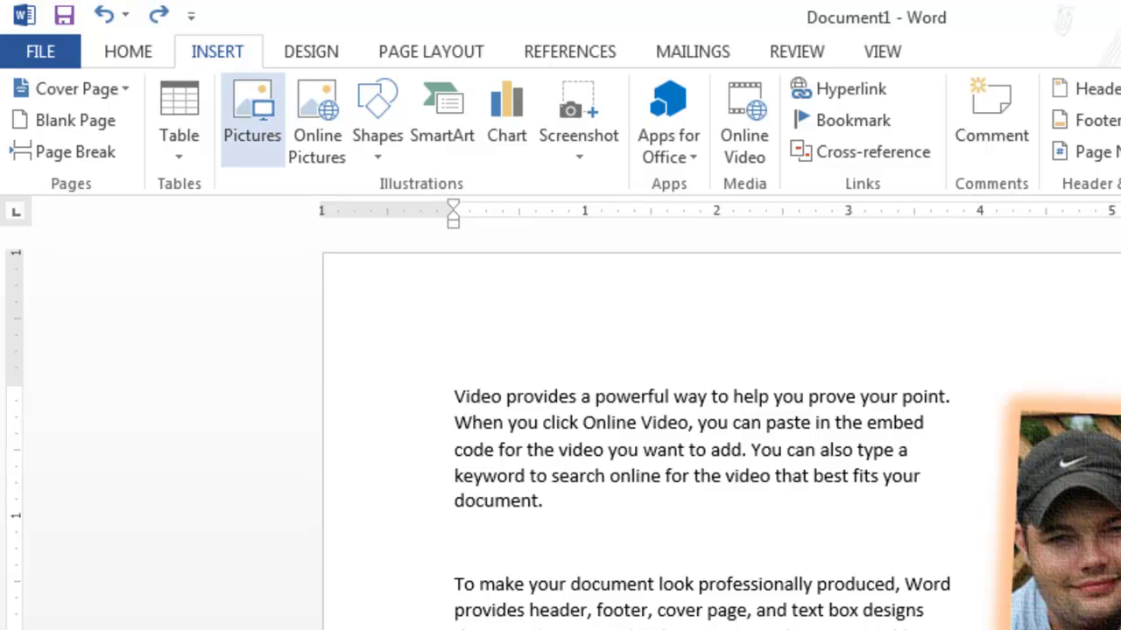
left_click(317, 123)
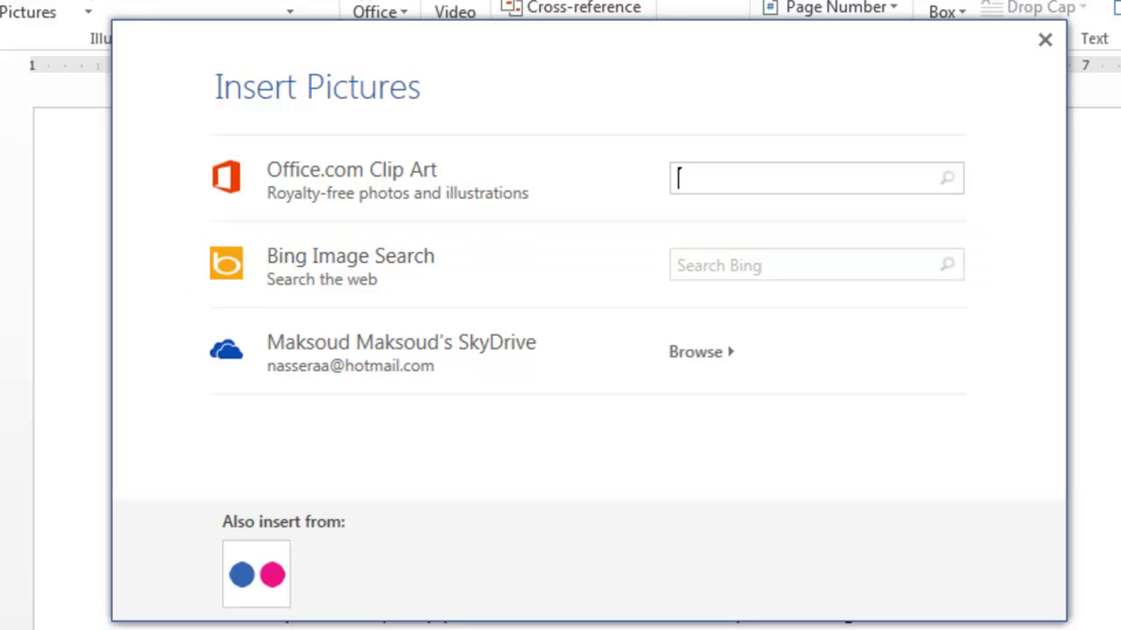
type("printer")
key("Return")
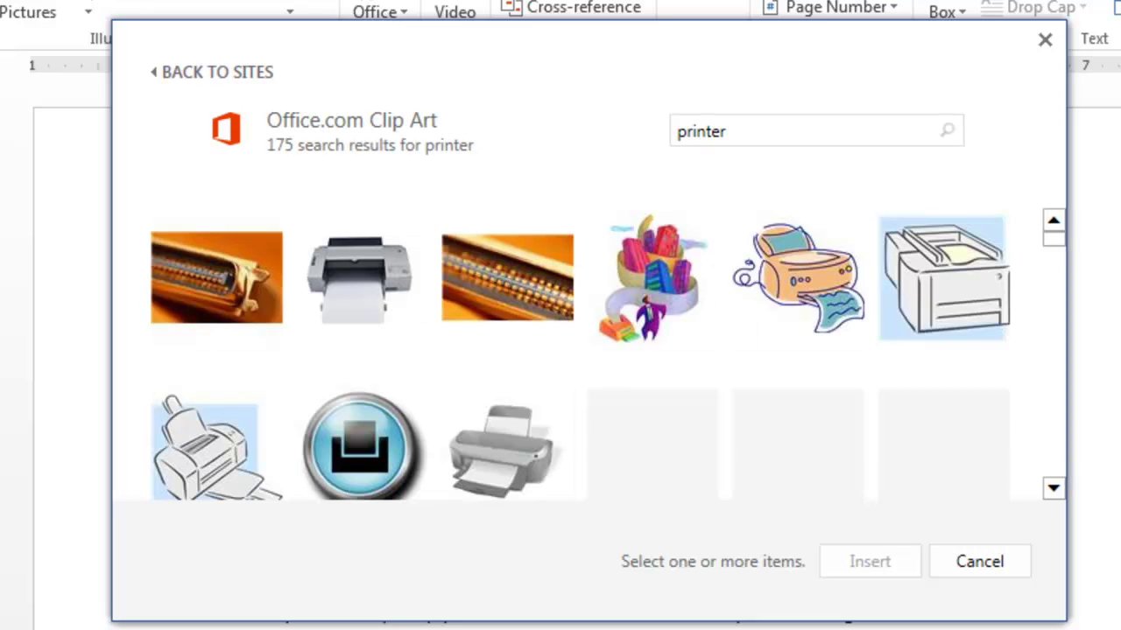
double_click(796, 451)
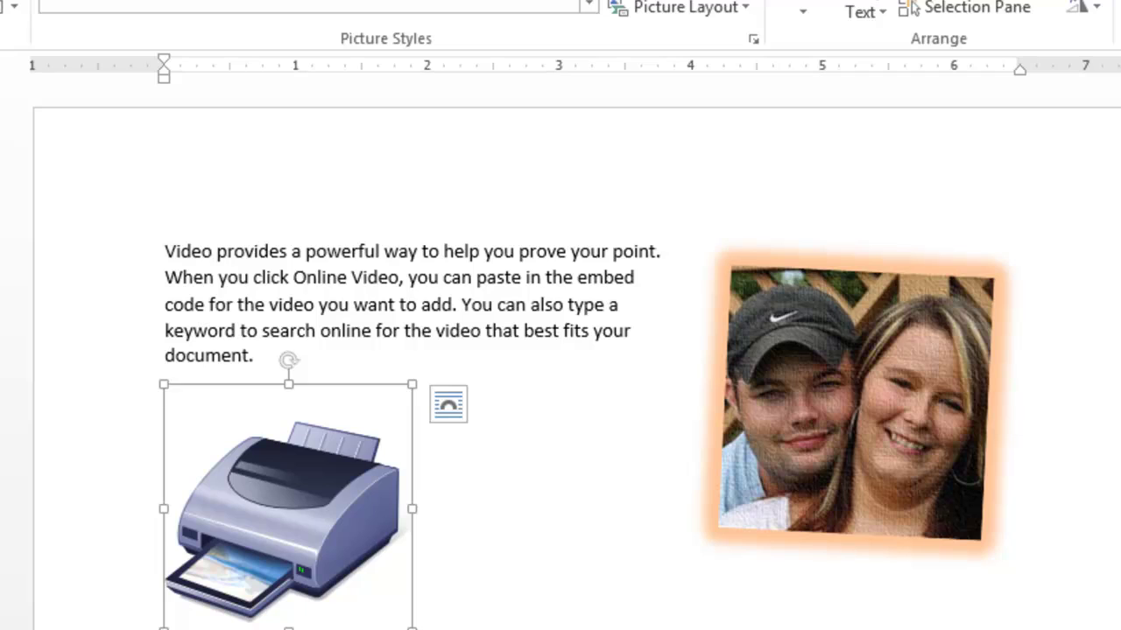
left_click_drag(289, 508, 426, 331)
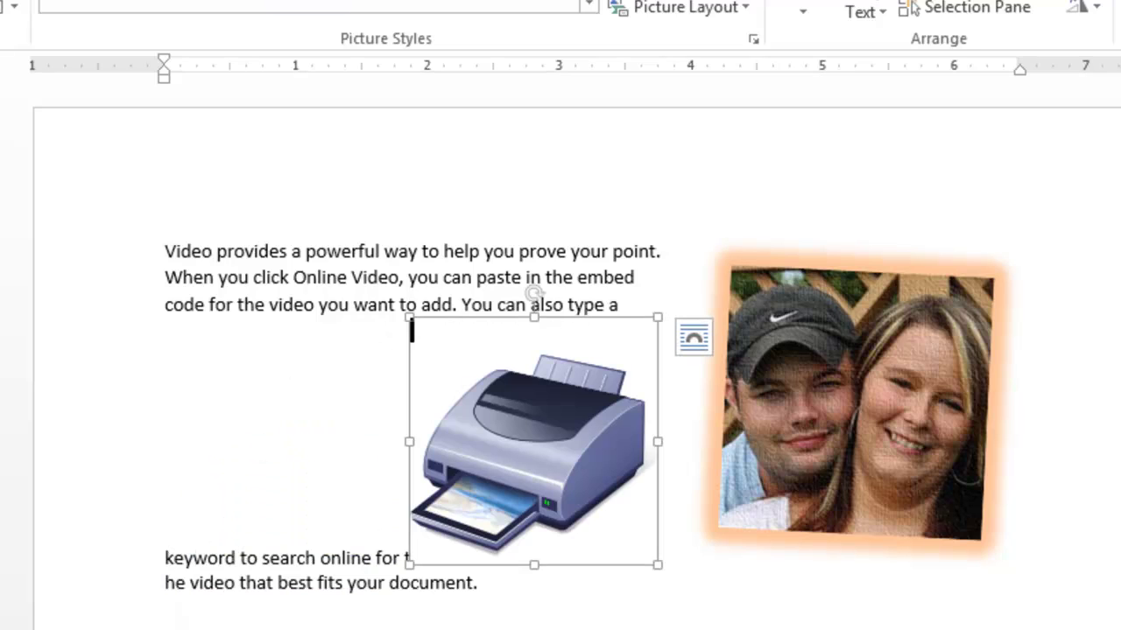
Delete the couple photo and place the printer image after the word 'fits'
key("Tab")
key("Delete")
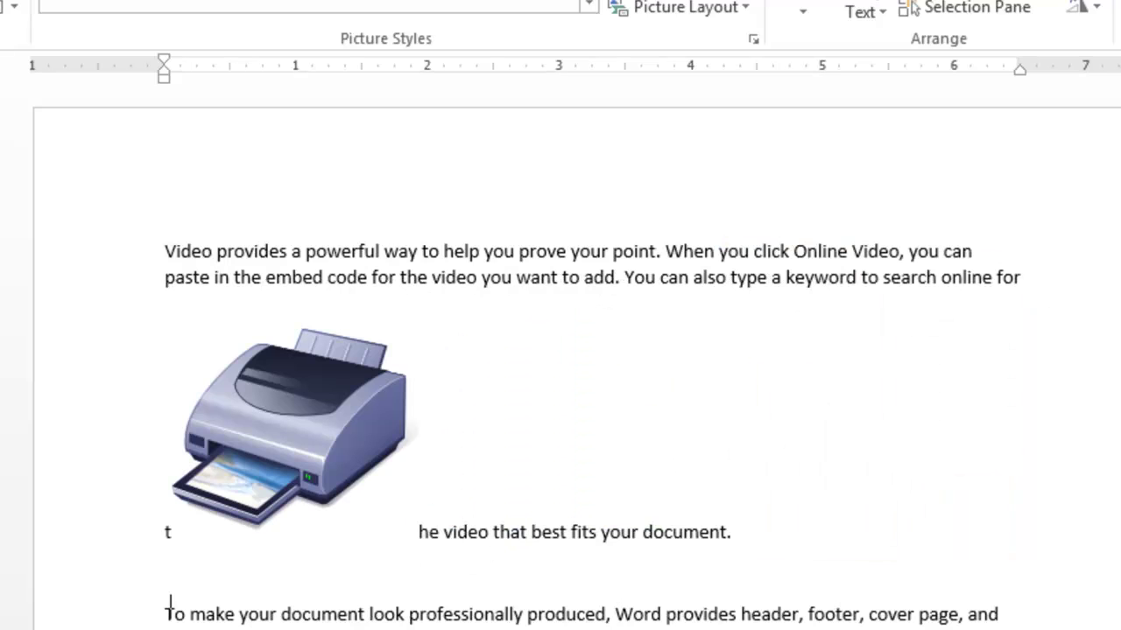
left_click_drag(289, 420, 520, 532)
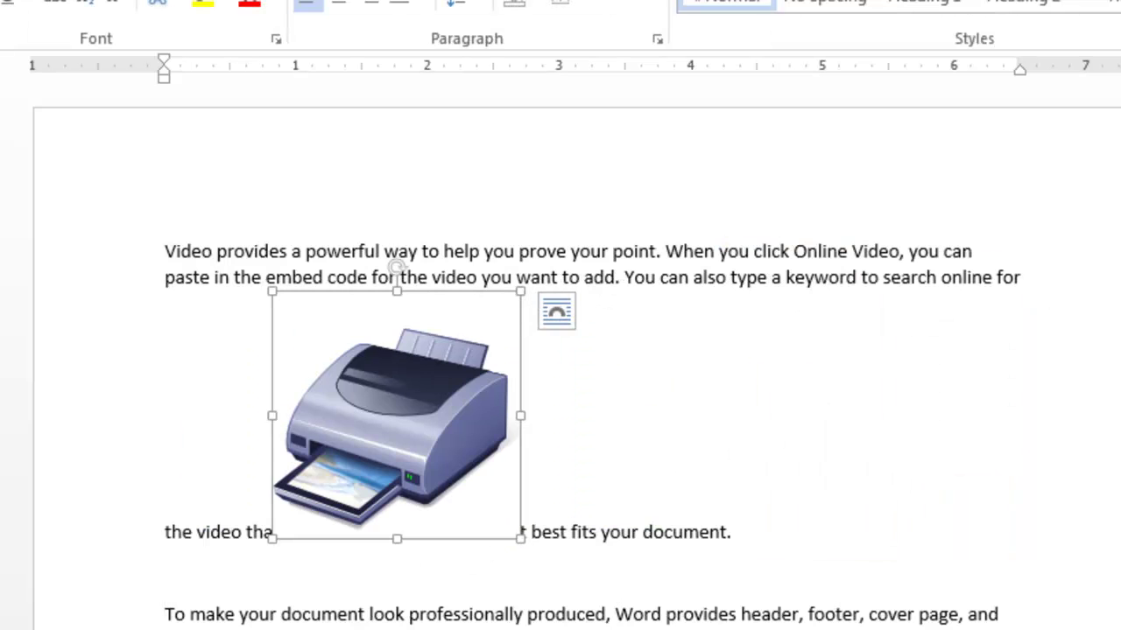
left_click_drag(472, 490, 600, 531)
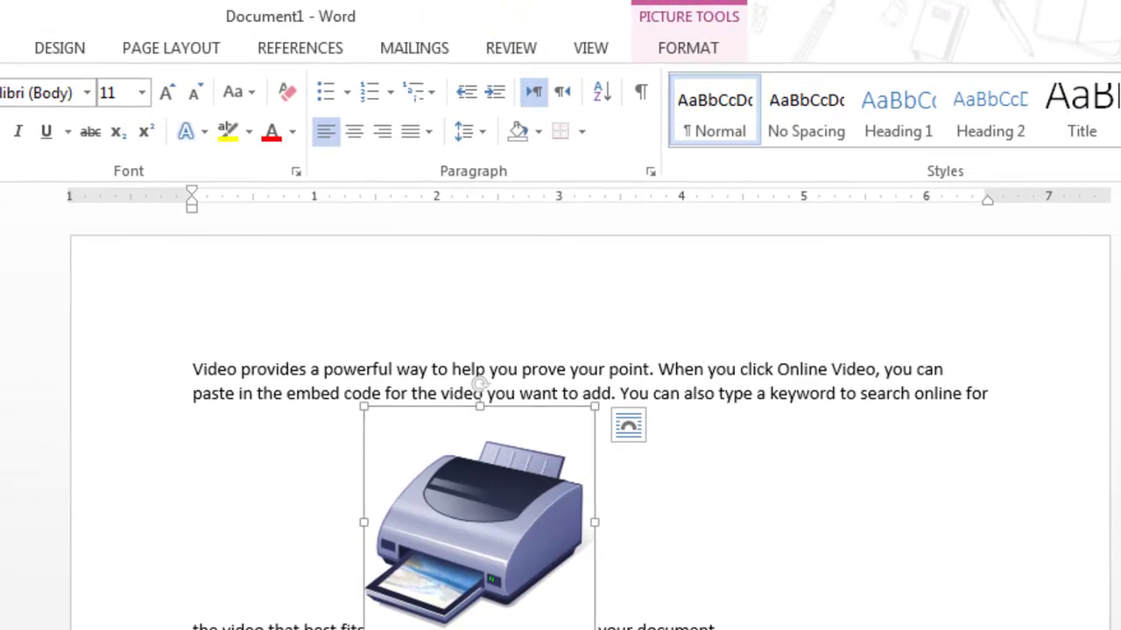
Undo recent edits to bring back the deleted couple photo
left_click(688, 48)
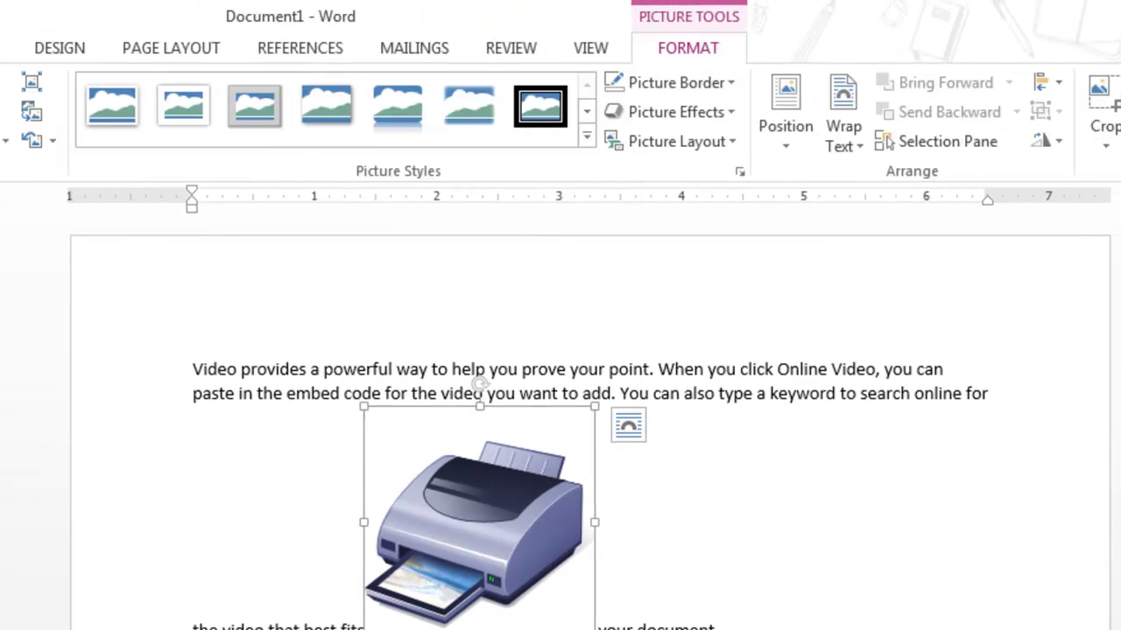
left_click(609, 369)
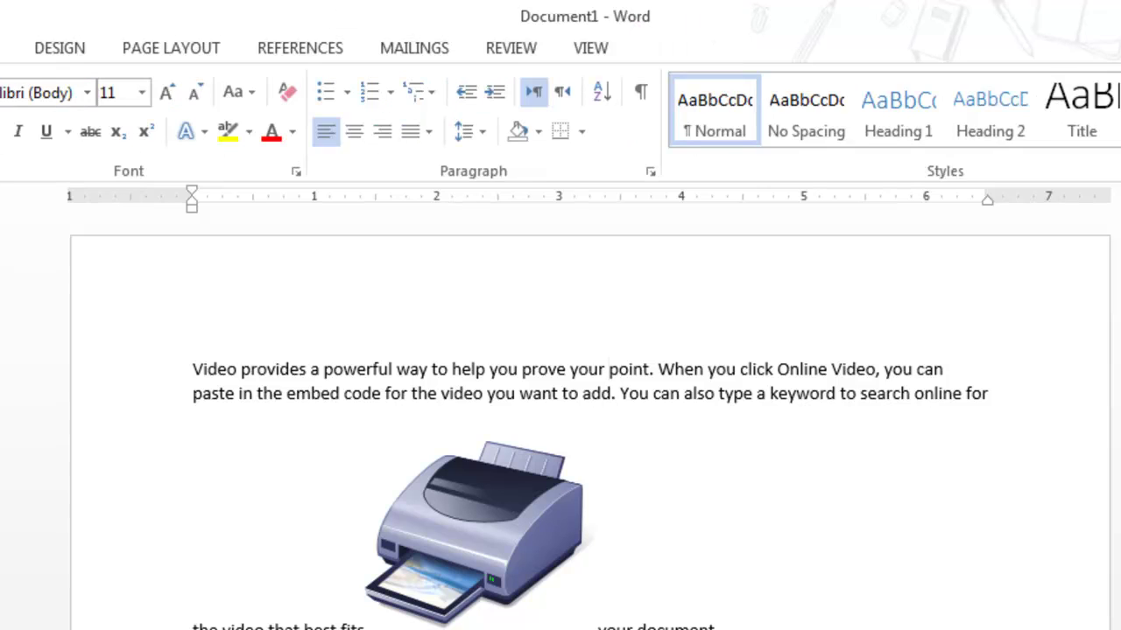
left_click(5, 48)
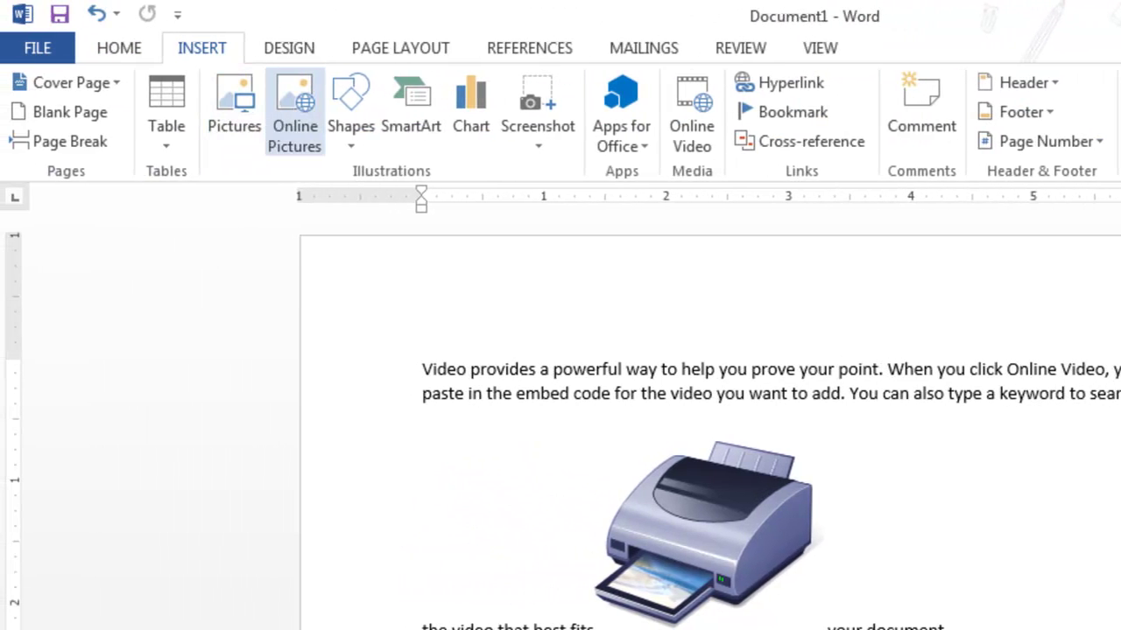
left_click(350, 113)
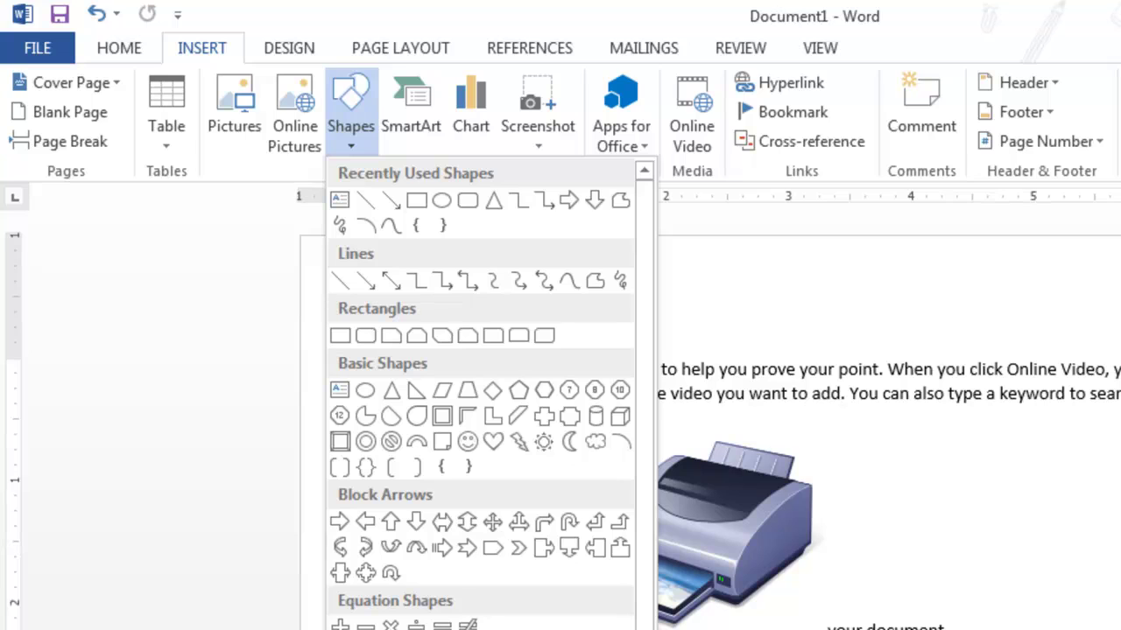
left_click(545, 280)
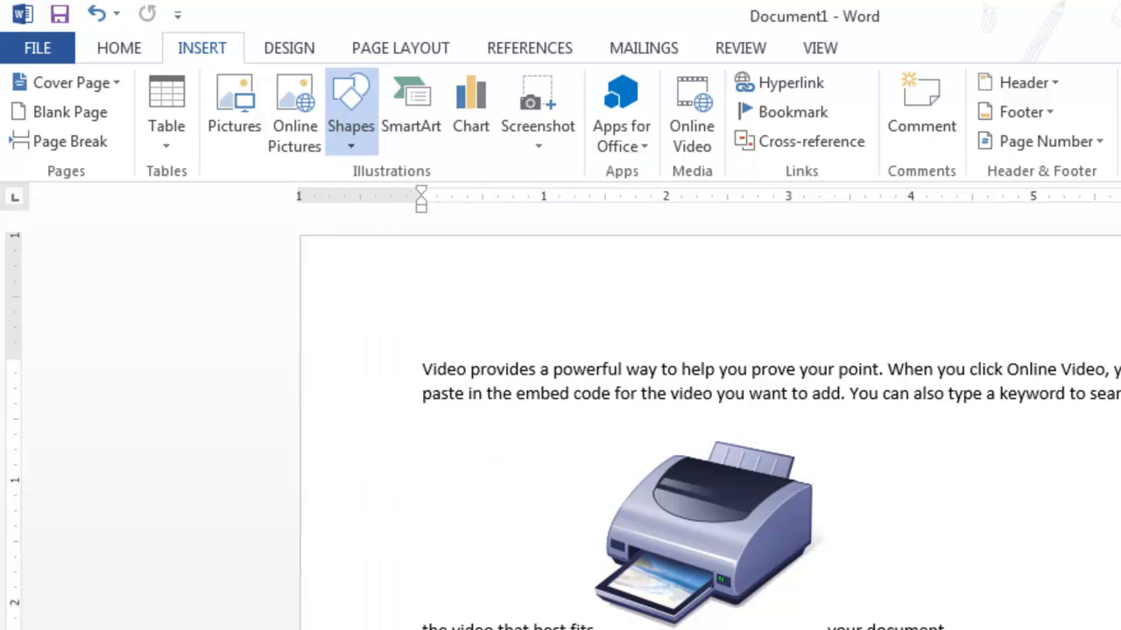
key("Escape")
key("ctrl+z")
key("ctrl+z")
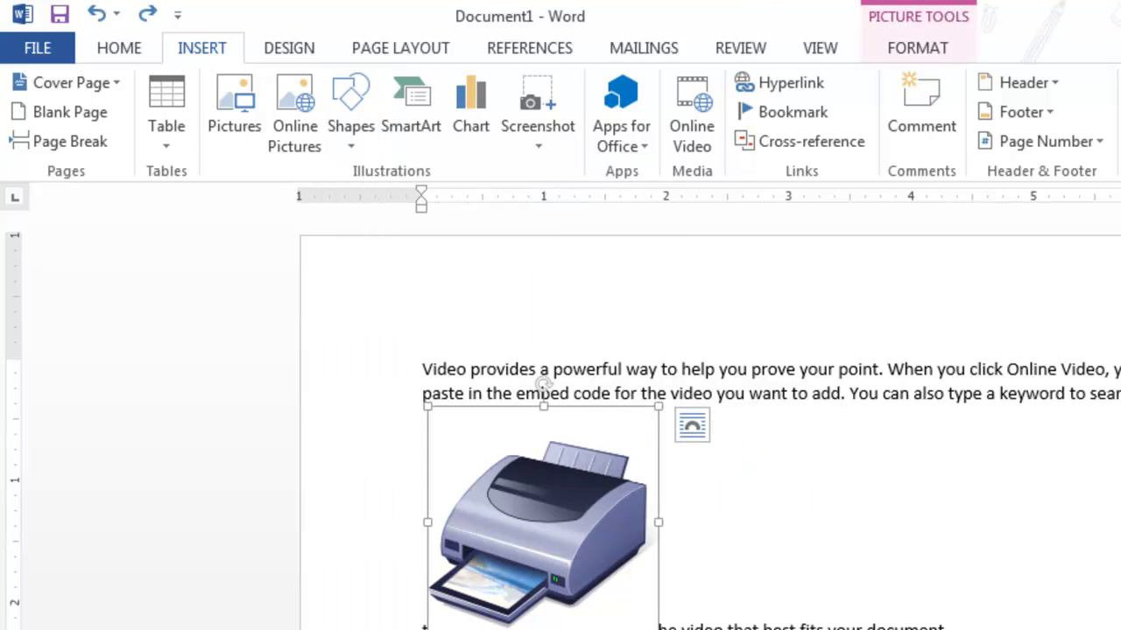
key("ctrl+z")
key("ctrl+z")
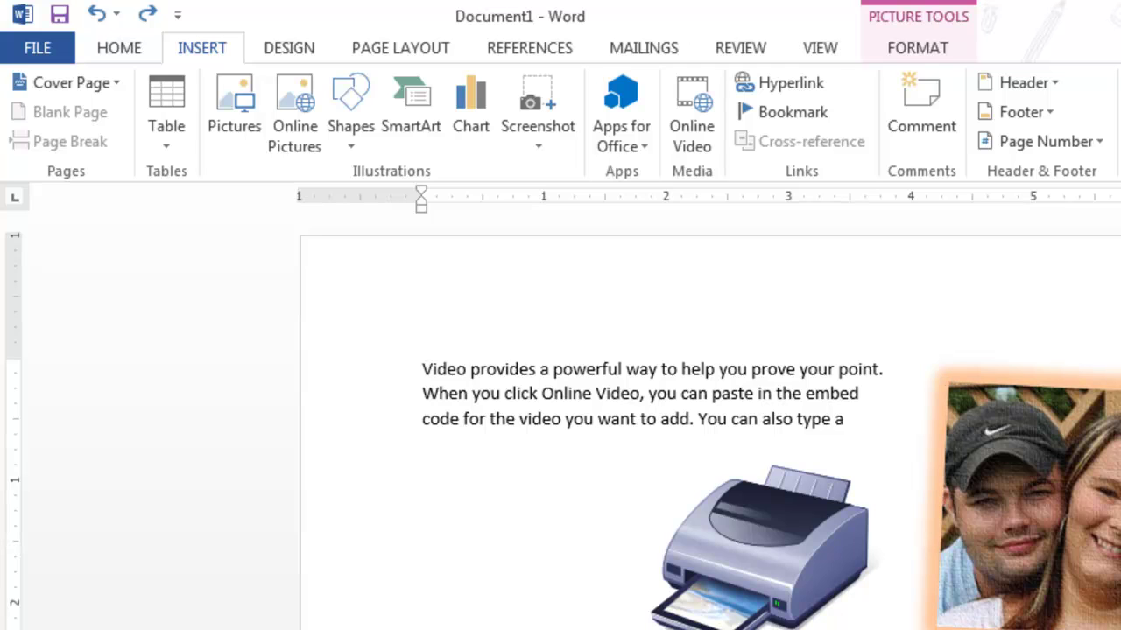
key("ctrl+y")
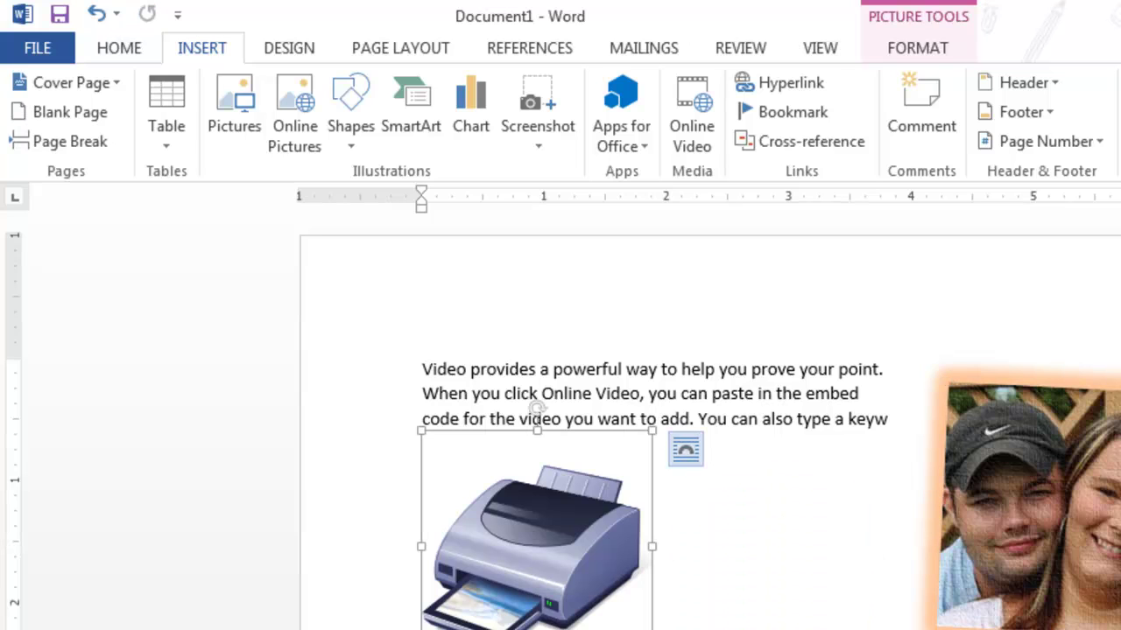
Set square text wrapping on the printer clip art
left_click(685, 449)
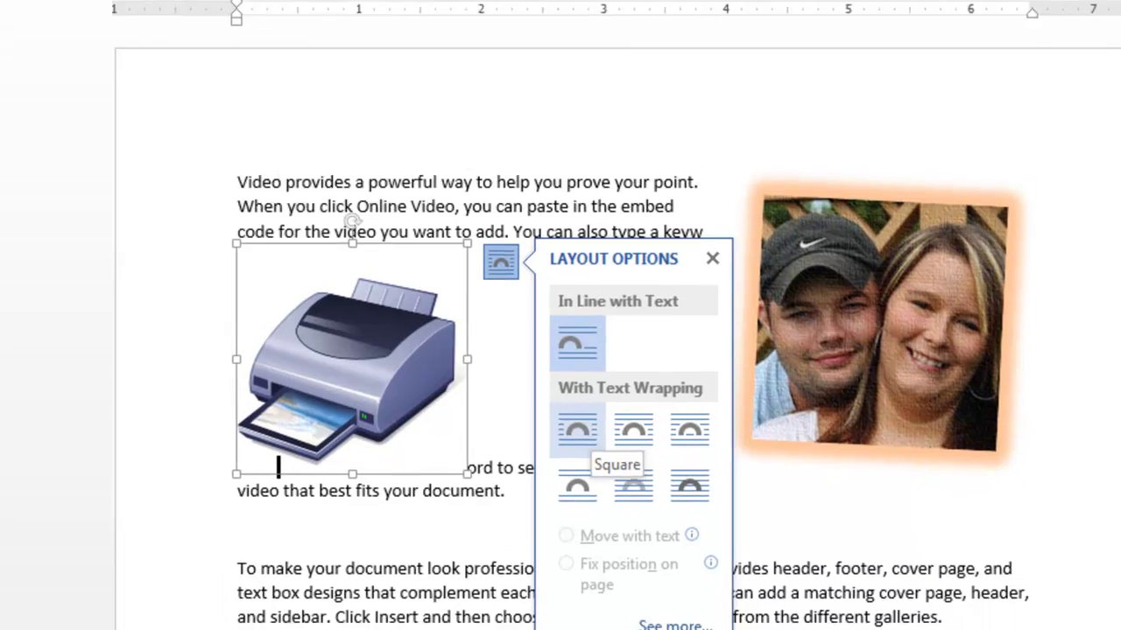
left_click(738, 593)
left_click(844, 289)
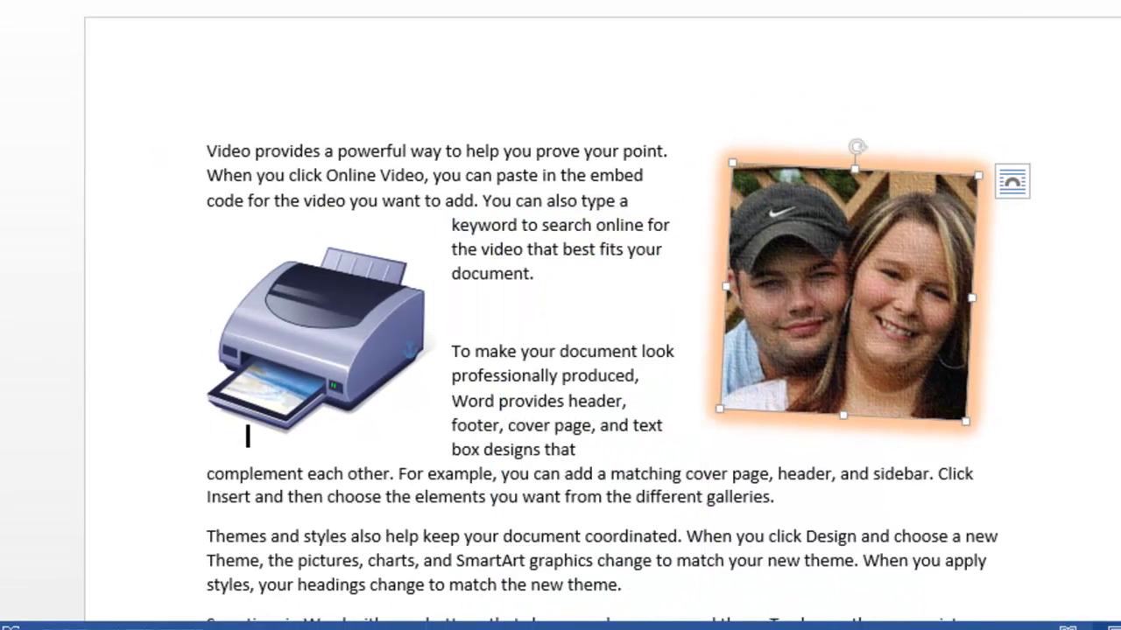
left_click(1012, 181)
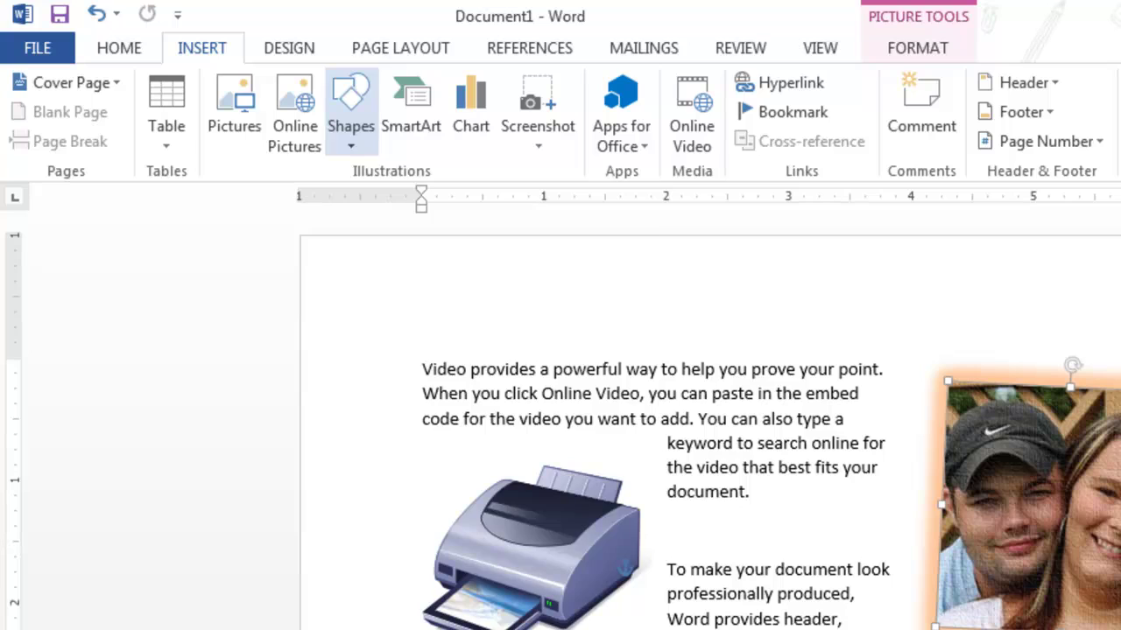
left_click(350, 114)
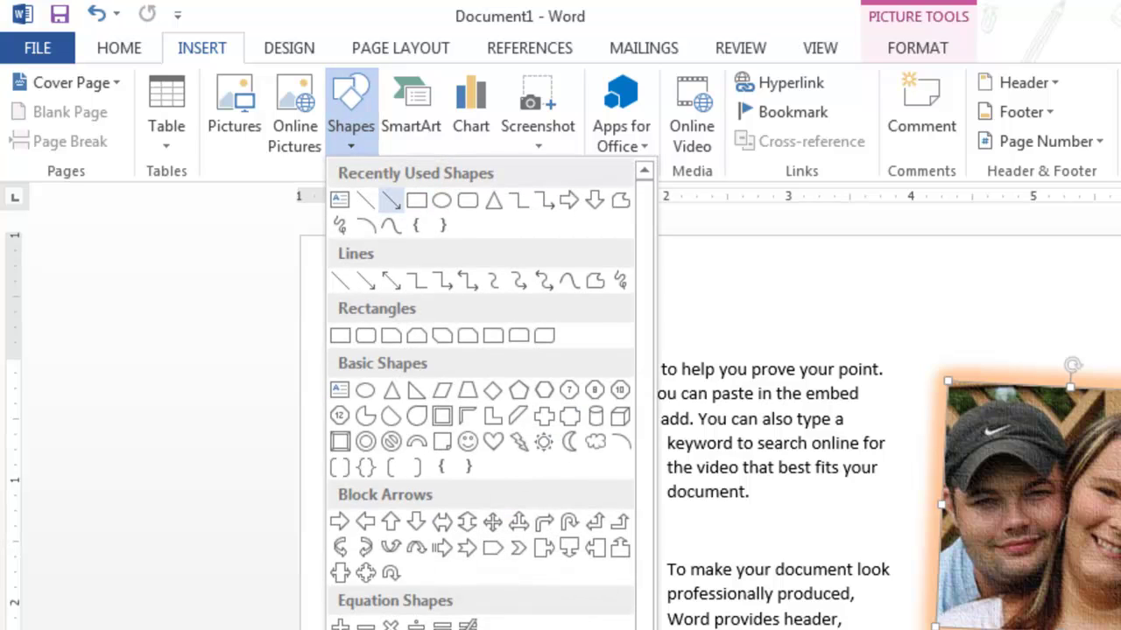
left_click(442, 280)
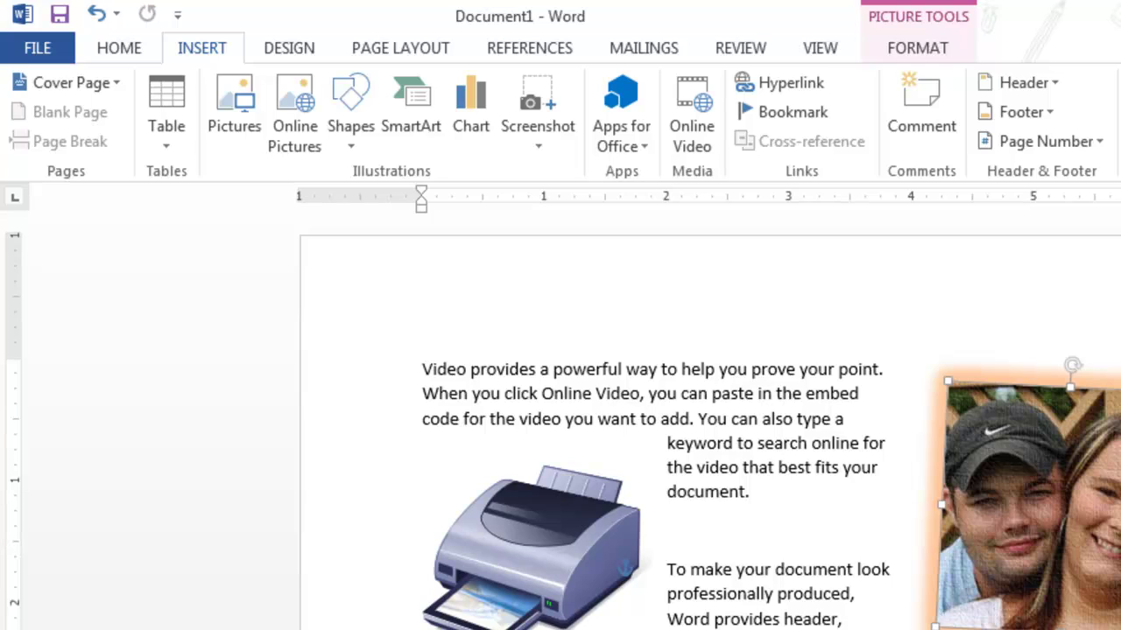
mouse_move(941, 506)
left_mouse_down()
mouse_move(875, 506)
mouse_move(701, 556)
mouse_move(630, 539)
left_mouse_up()
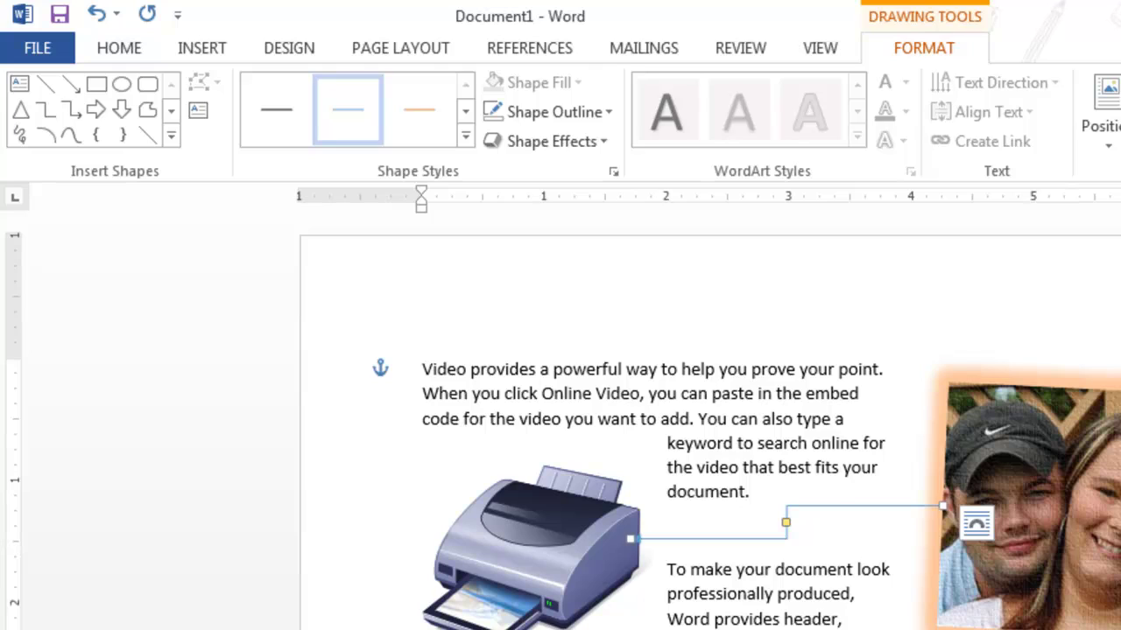
key("Escape")
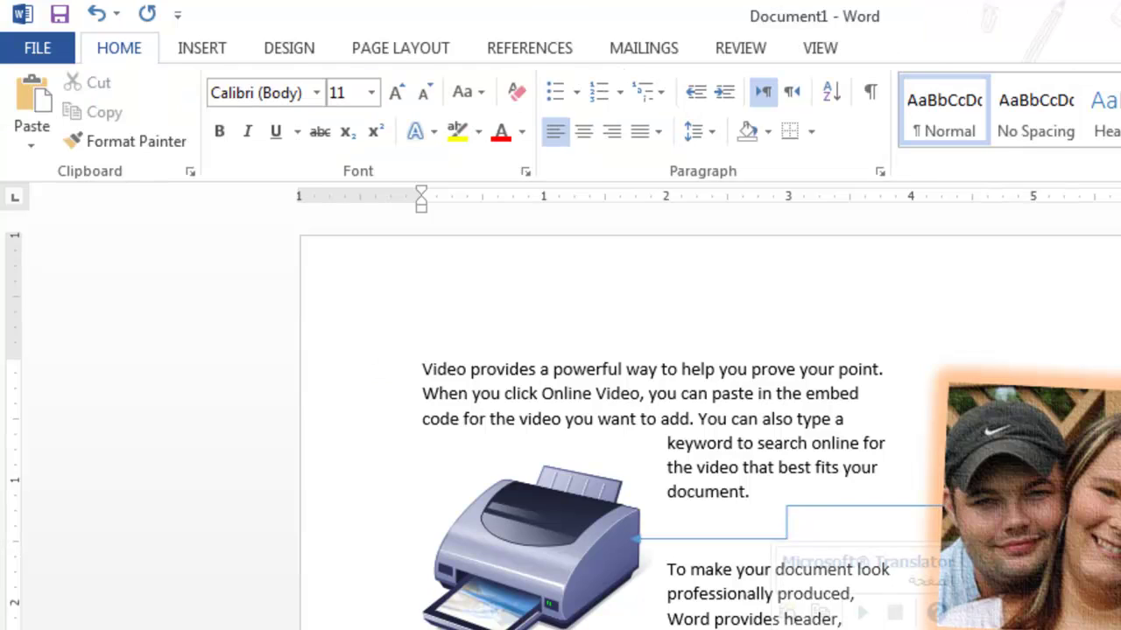
key("ctrl+z")
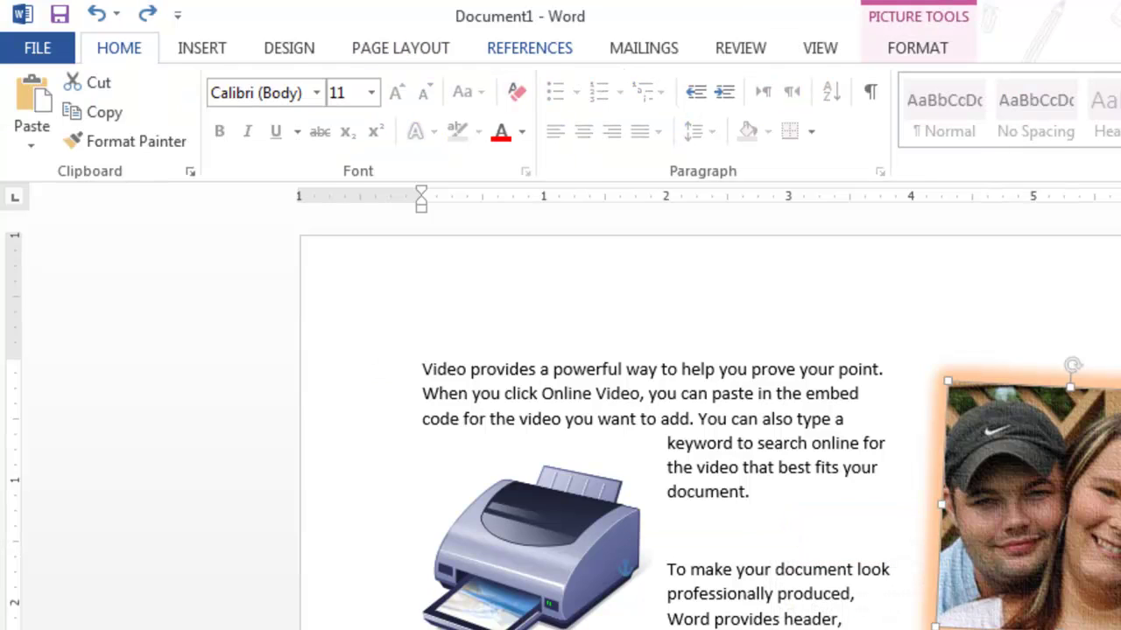
left_click(202, 48)
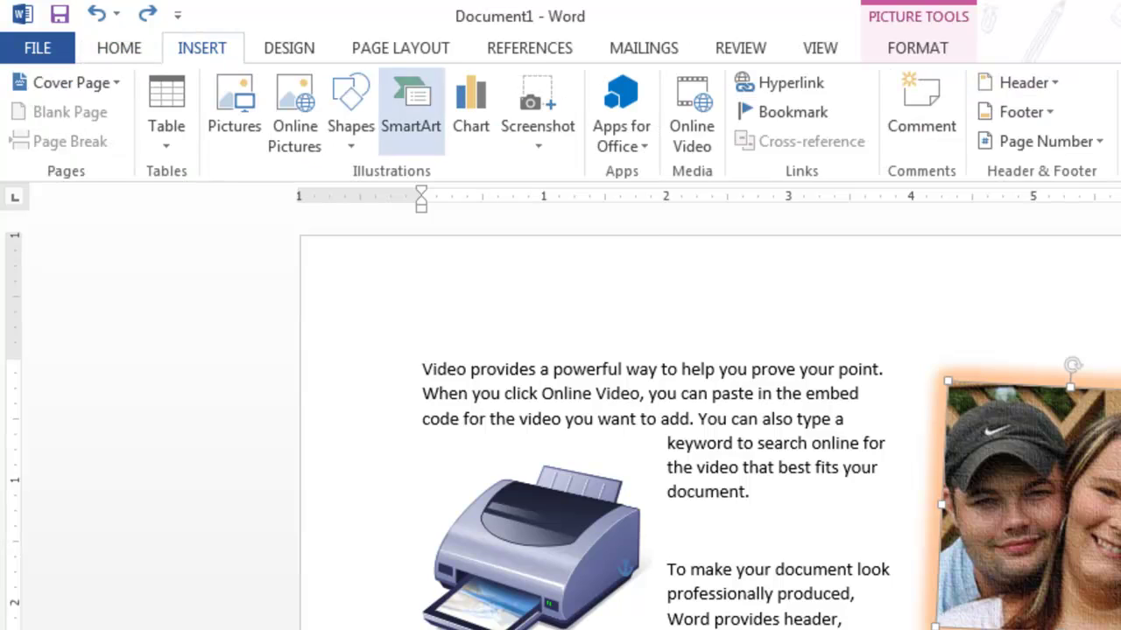
Draw a smiley face above the first paragraph and apply the Intense Effect - Orange, Accent 2 style
left_click(350, 109)
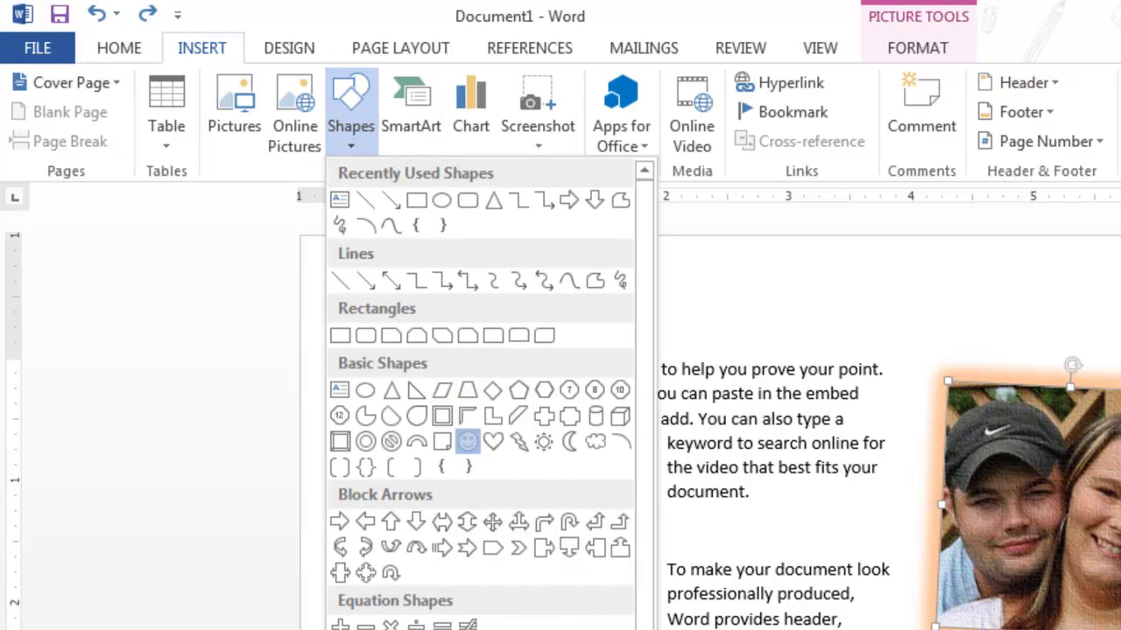
left_click(468, 441)
left_click_drag(722, 269, 837, 371)
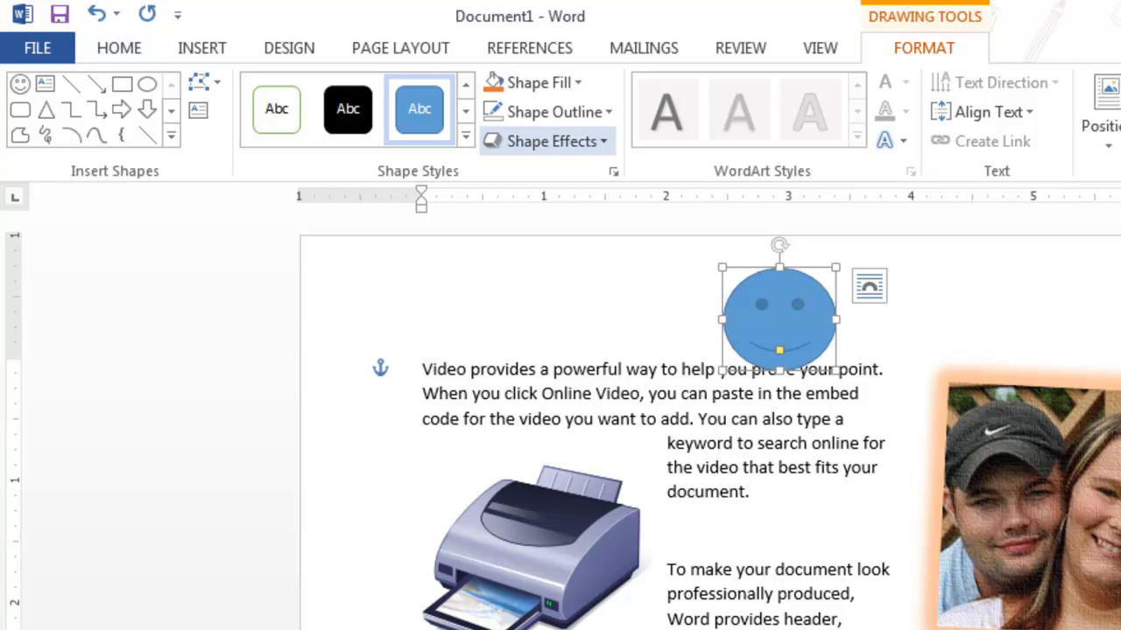
left_click(466, 136)
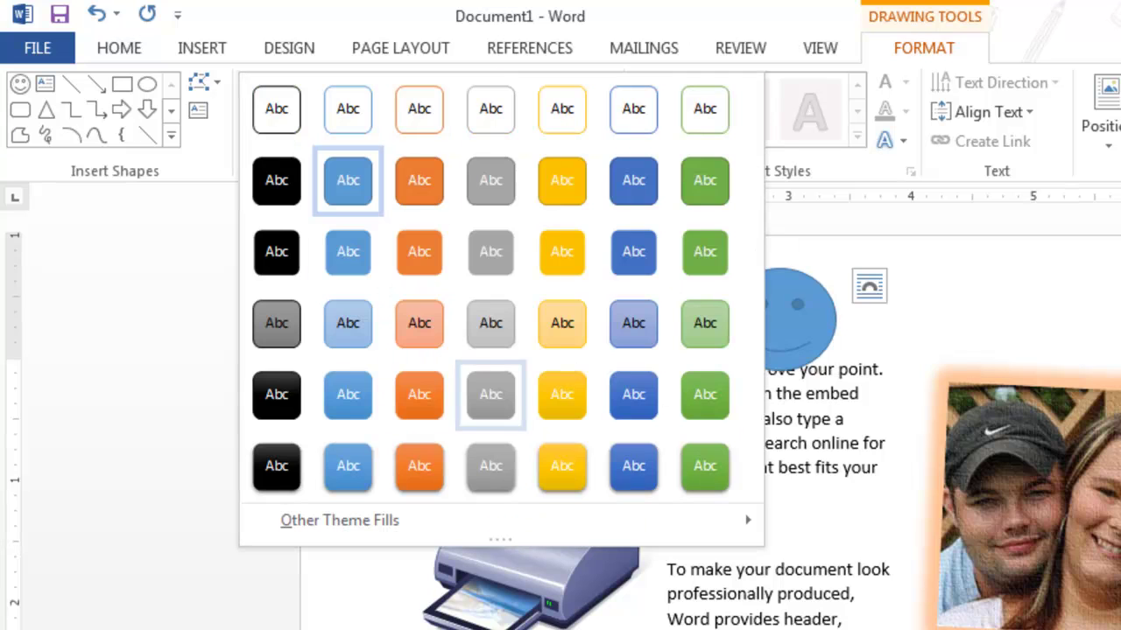
left_click(418, 466)
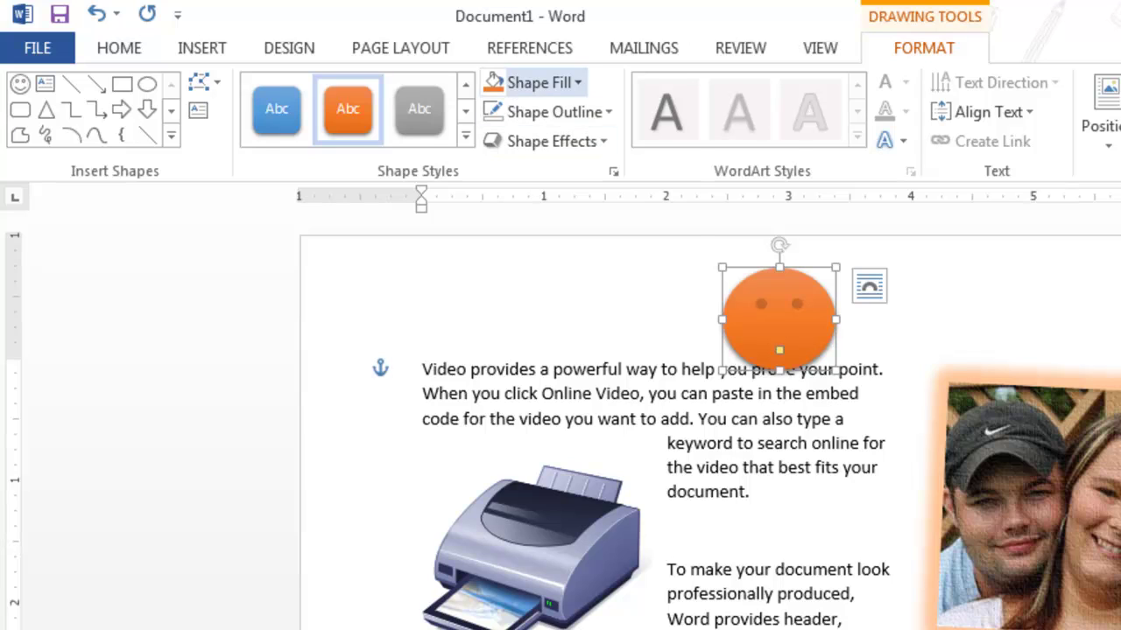
Give the smiley an orange glow effect, leaving its fill and outline unchanged
left_click(536, 82)
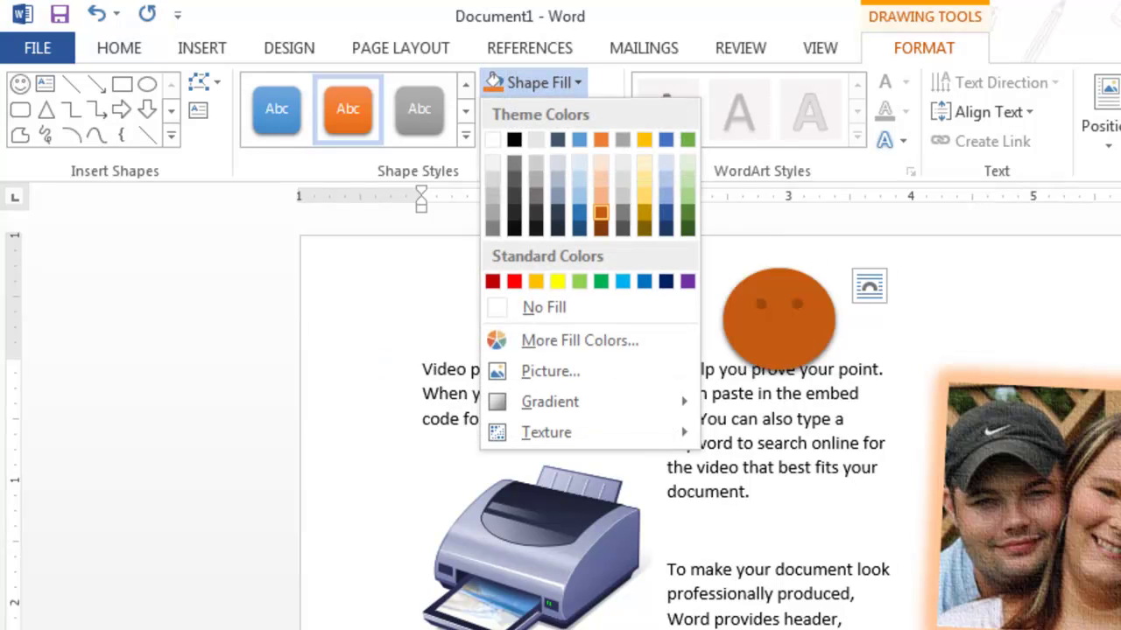
left_click(536, 83)
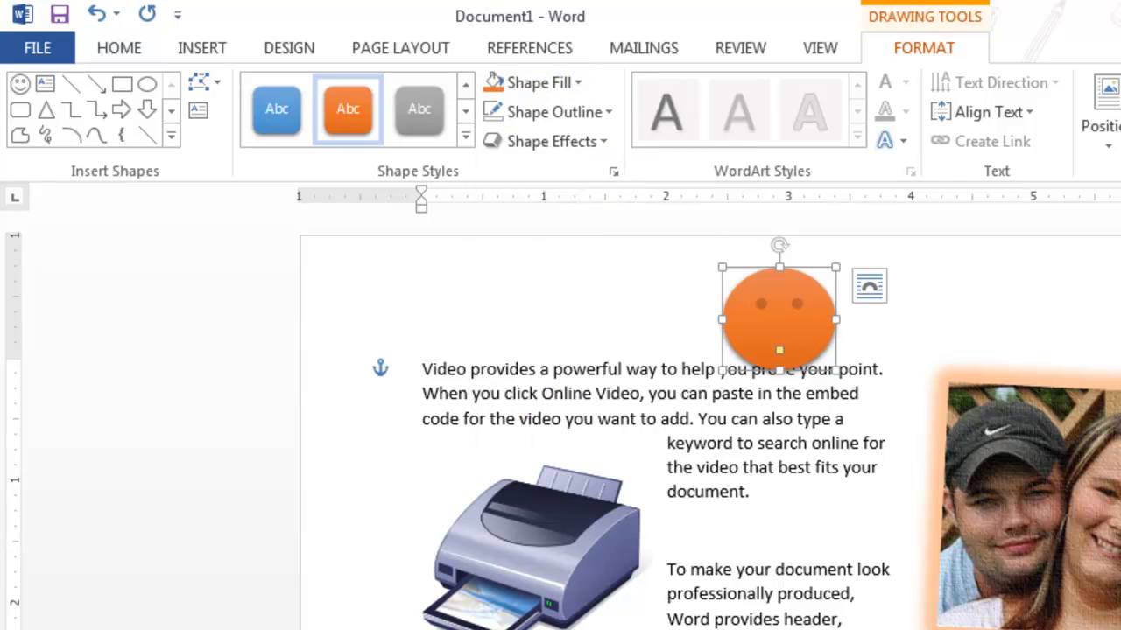
left_click(554, 112)
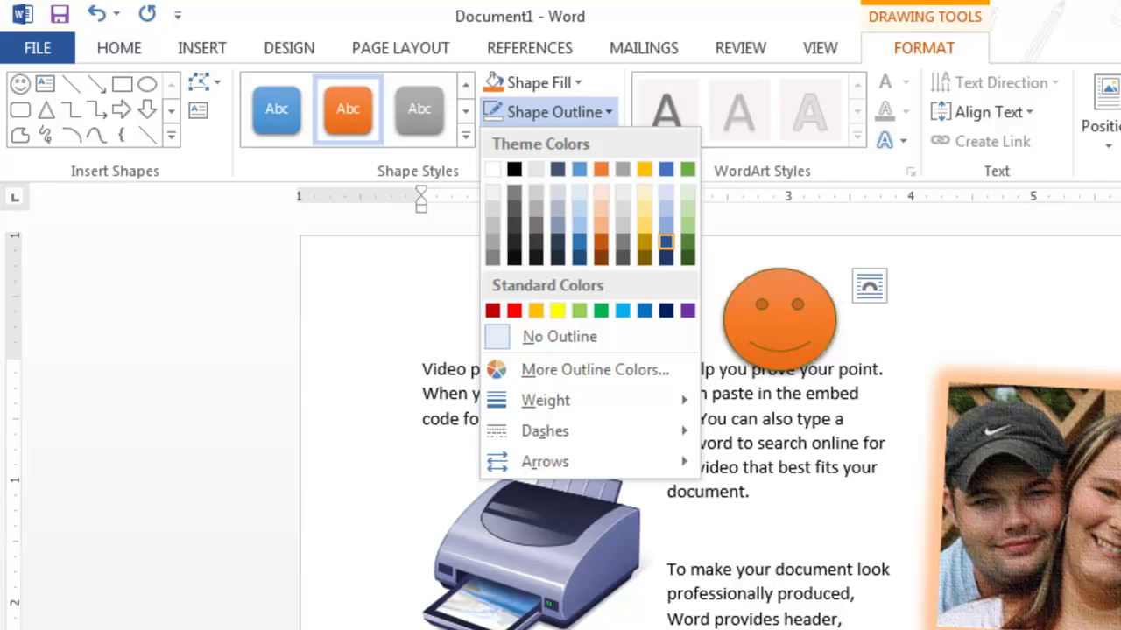
left_click(665, 241)
left_click(551, 141)
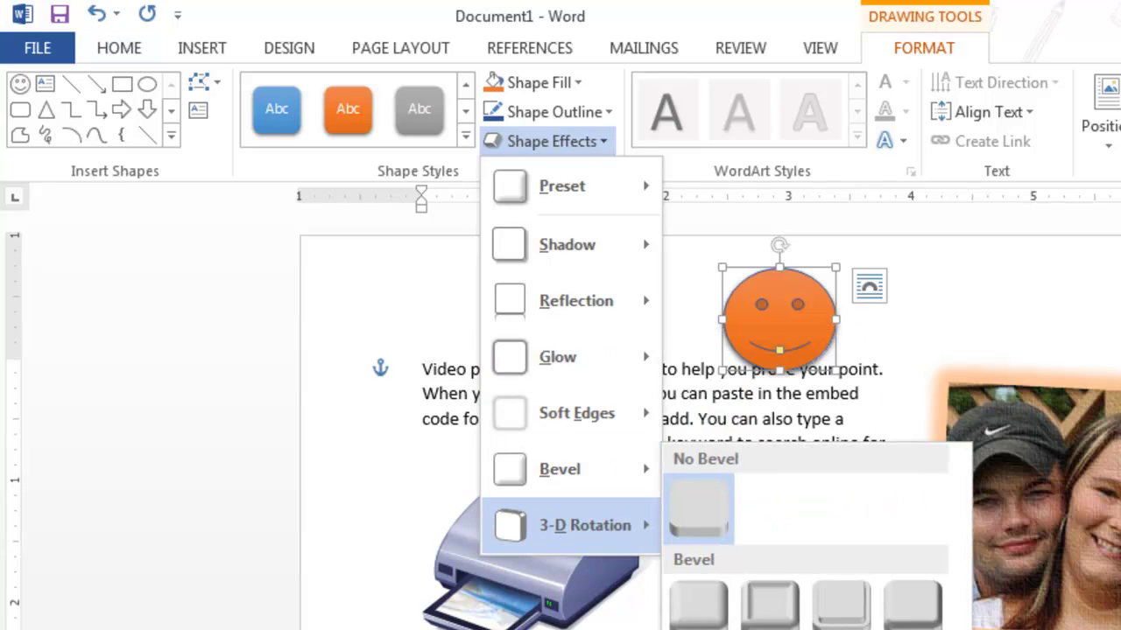
mouse_move(585, 525)
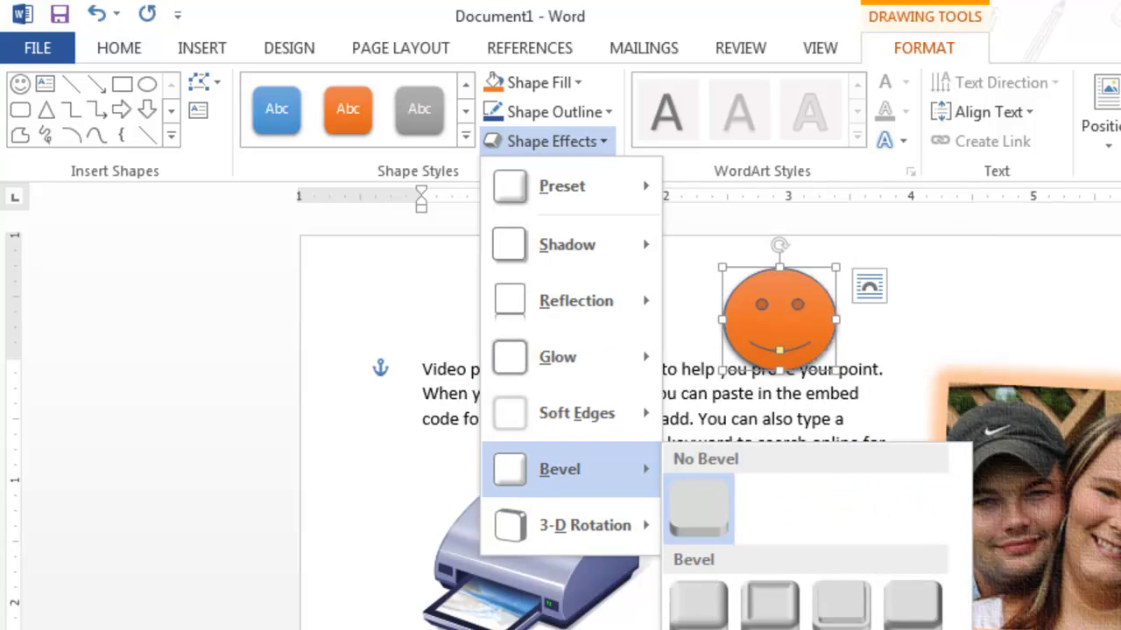
mouse_move(560, 356)
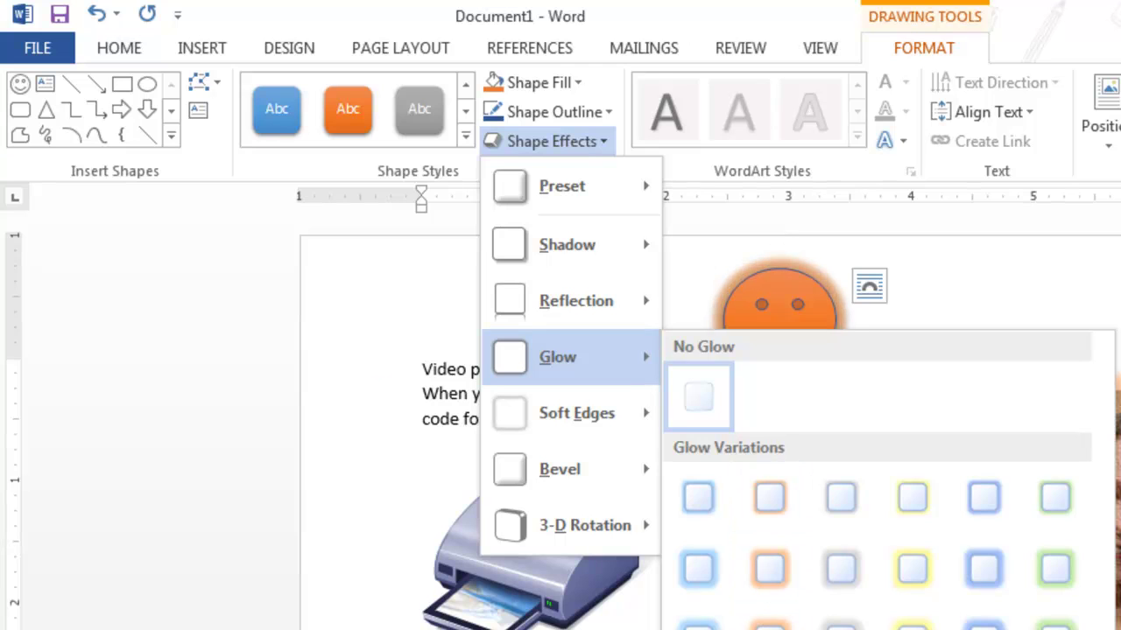
left_click(769, 623)
Move the smiley beside the photo, shift the photo up and right, then nudge both left
left_click(793, 618)
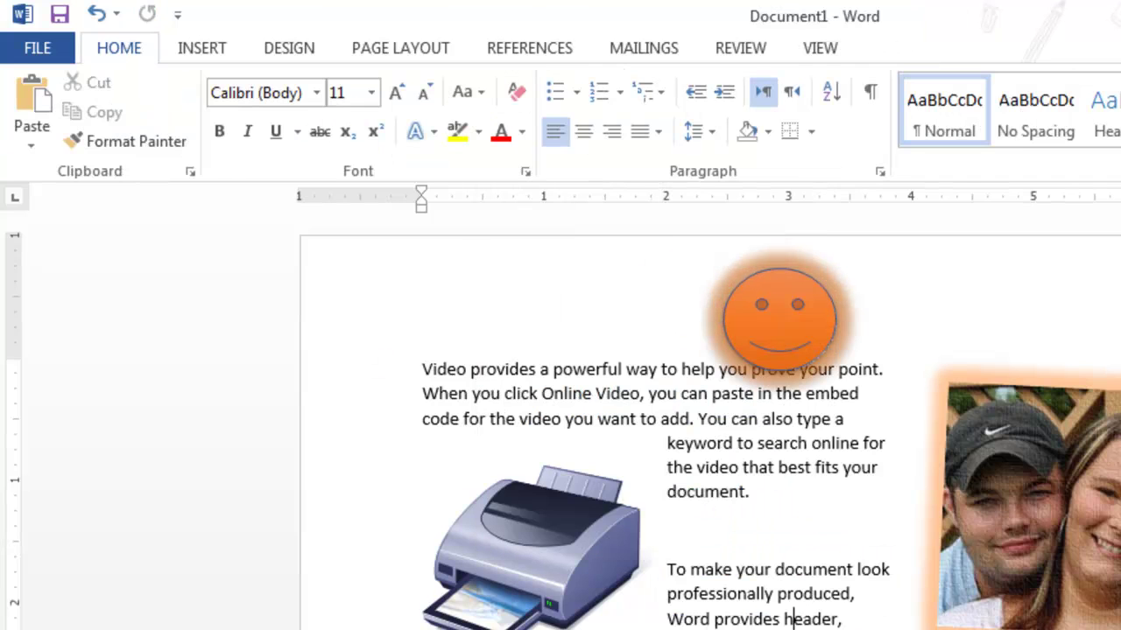
mouse_move(779, 320)
left_mouse_down()
mouse_move(721, 430)
mouse_move(938, 395)
mouse_move(943, 404)
left_mouse_up()
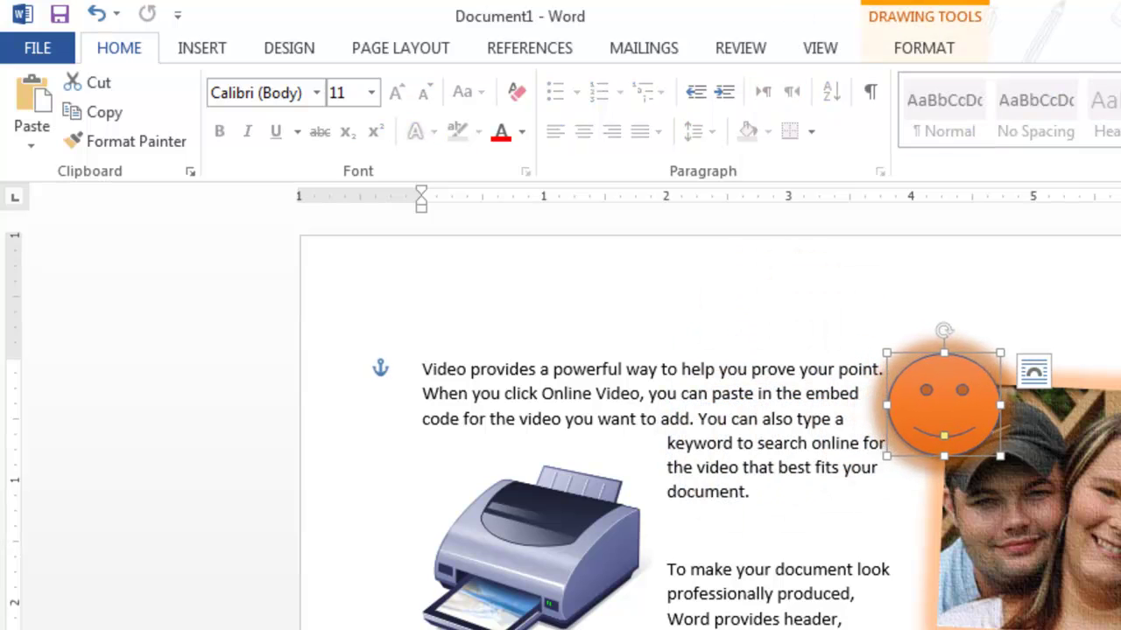
left_click(924, 48)
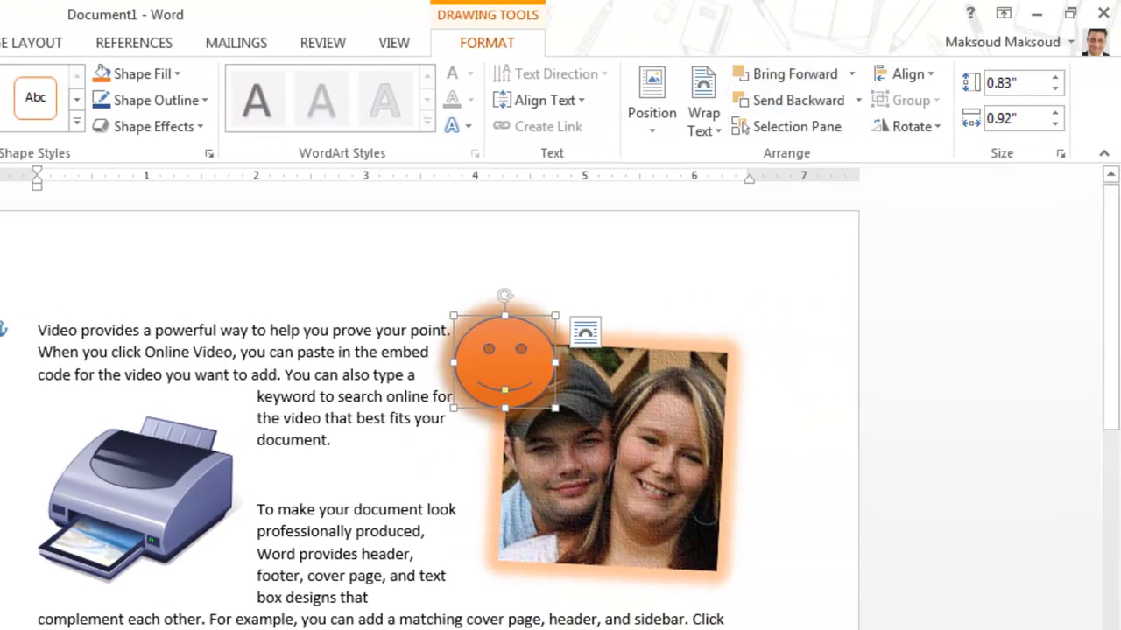
left_click(613, 455)
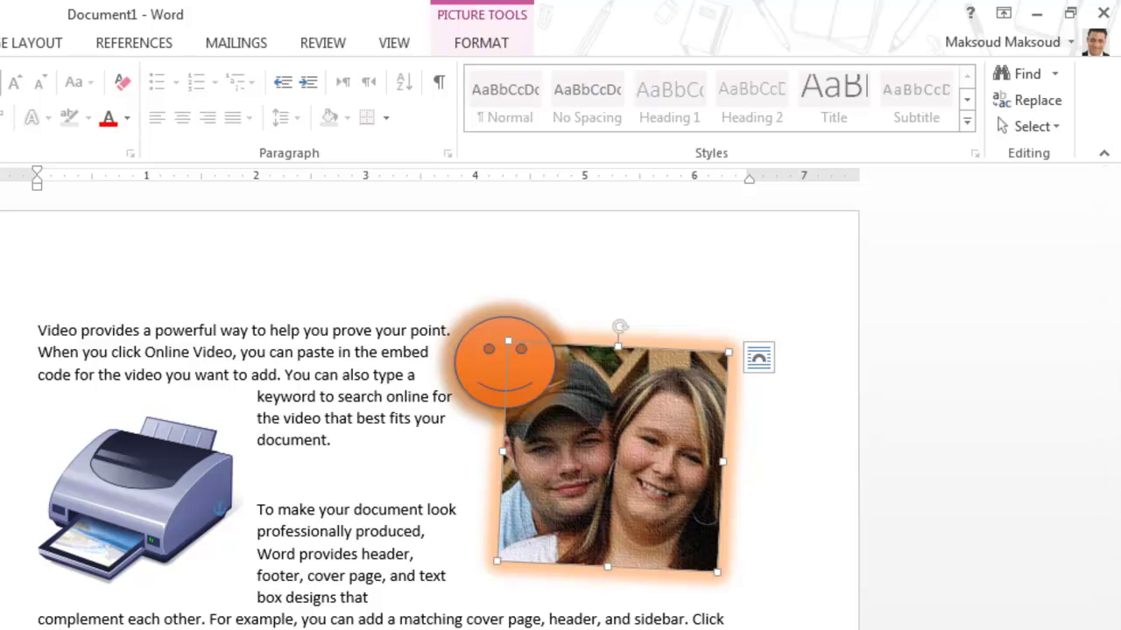
left_click(480, 42)
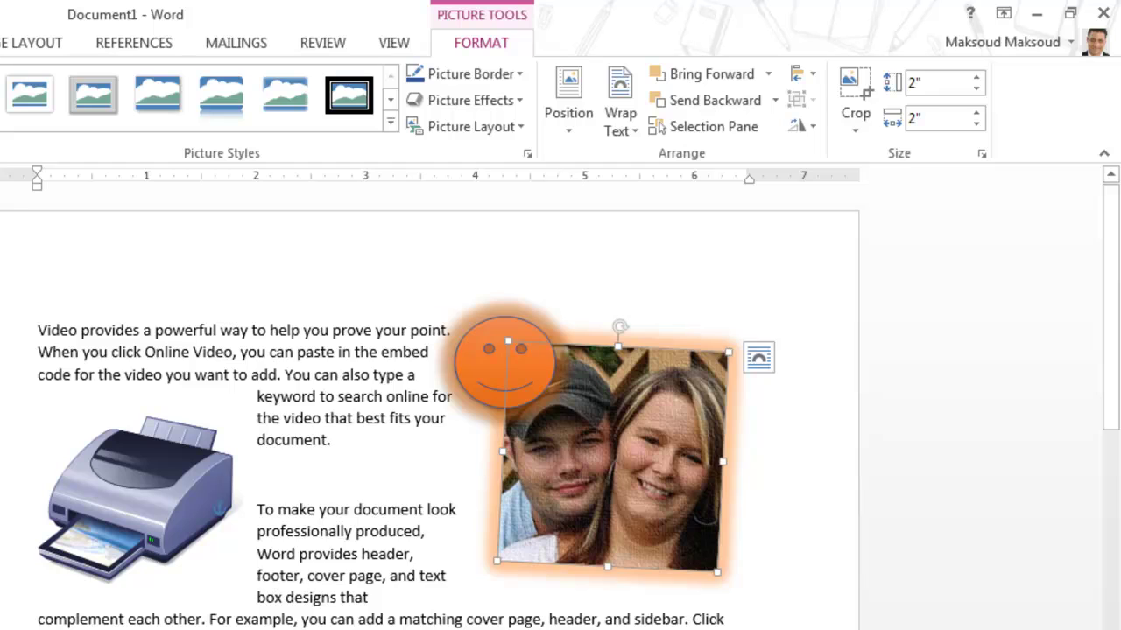
left_click_drag(610, 457, 691, 375)
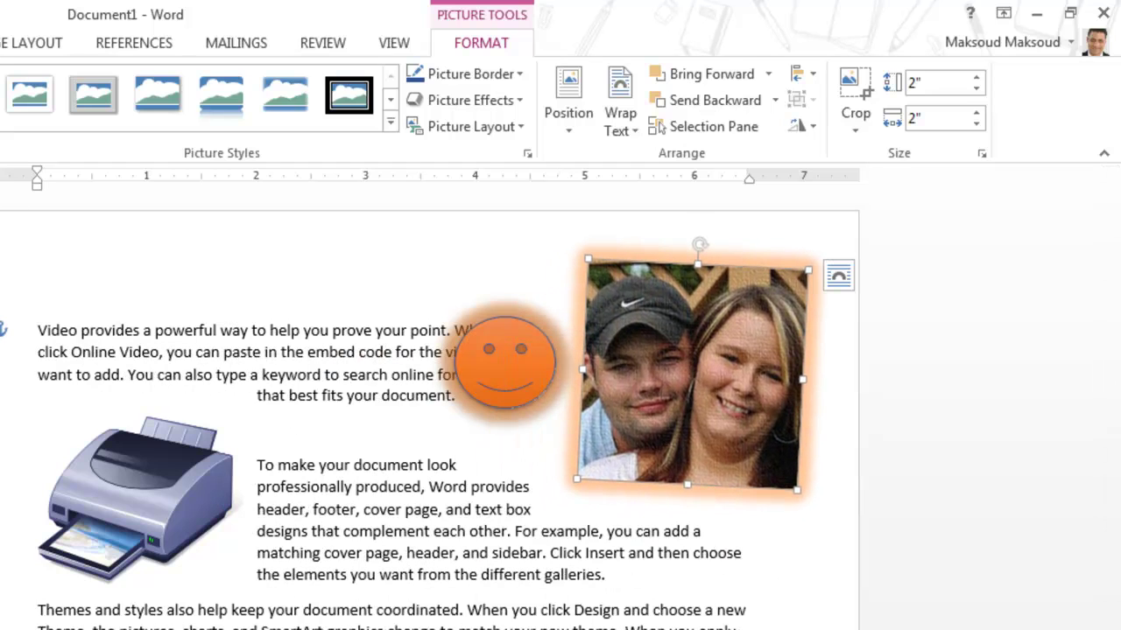
left_click(504, 361, "shift")
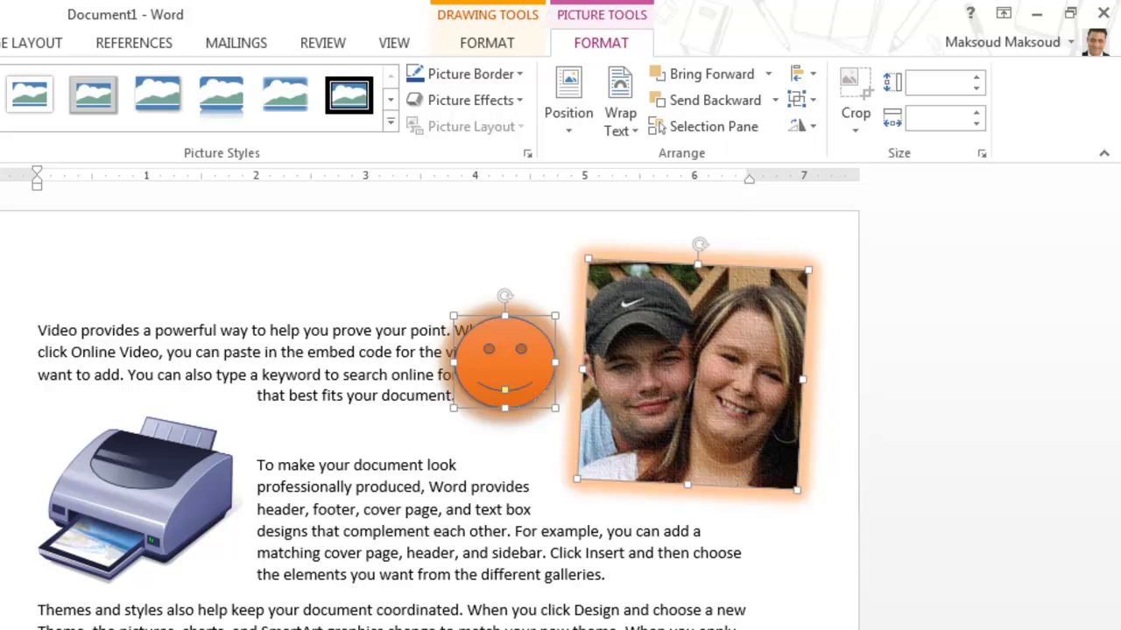
left_click(486, 43)
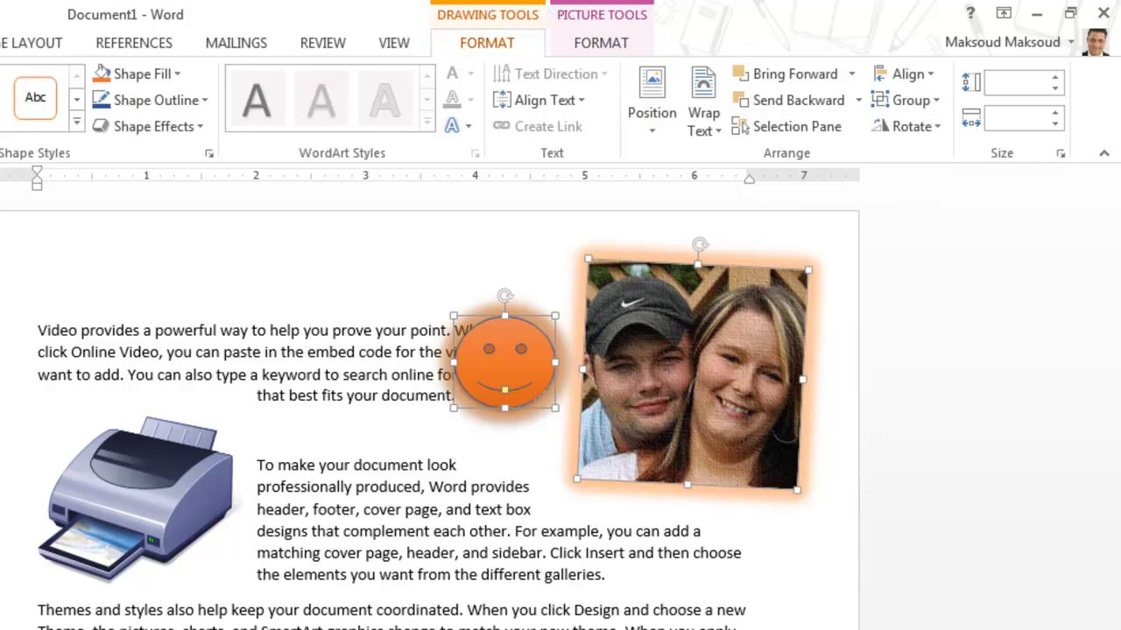
key("Left")
key("Left")
key("Left")
key("Left")
key("Left")
key("Left")
key("Left")
key("Left")
key("Left")
key("Left")
key("Left")
key("Left")
key("Left")
key("Left")
key("Left")
key("Left")
key("Left")
key("Left")
key("Left")
key("Left")
key("Left")
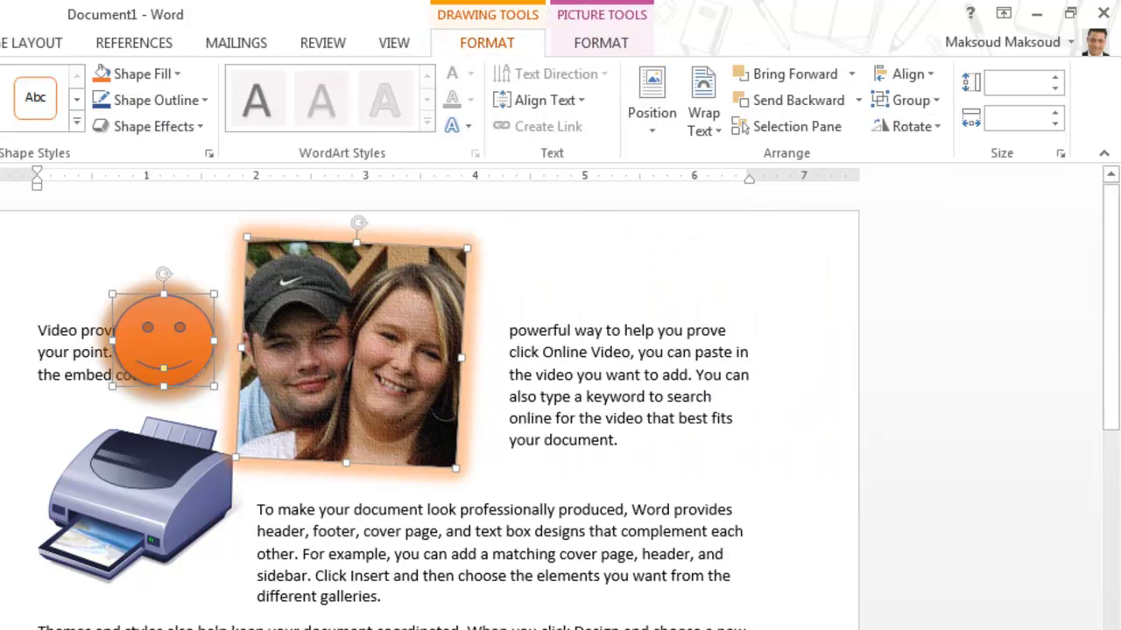
Place the printer clip art in front of the photo, lower and further left
left_click_drag(136, 499, 493, 456)
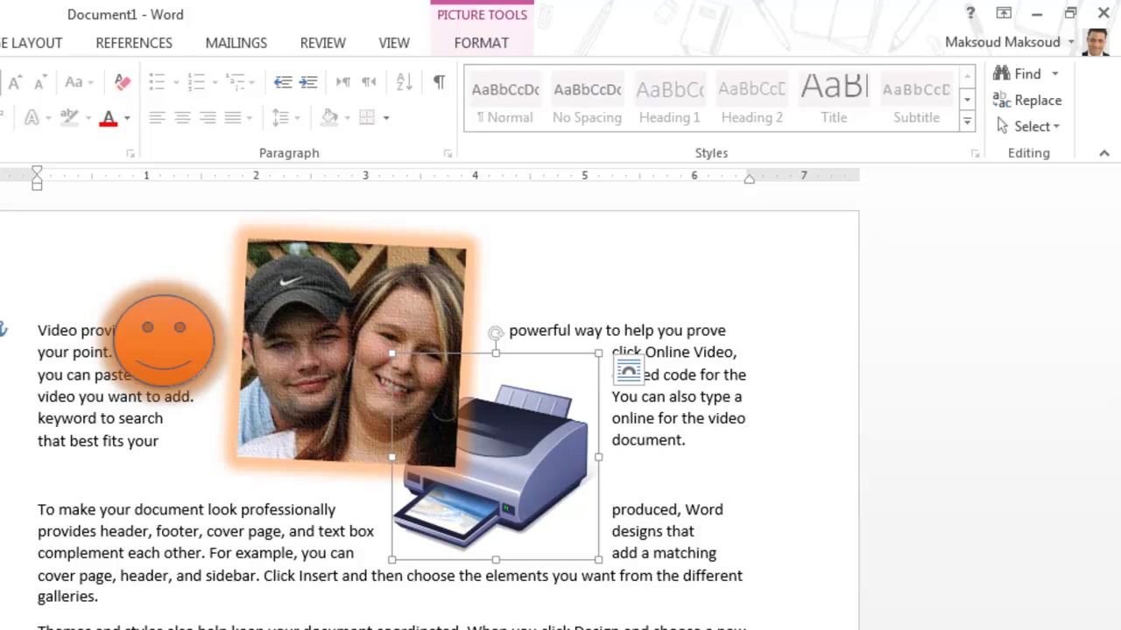
left_click(480, 42)
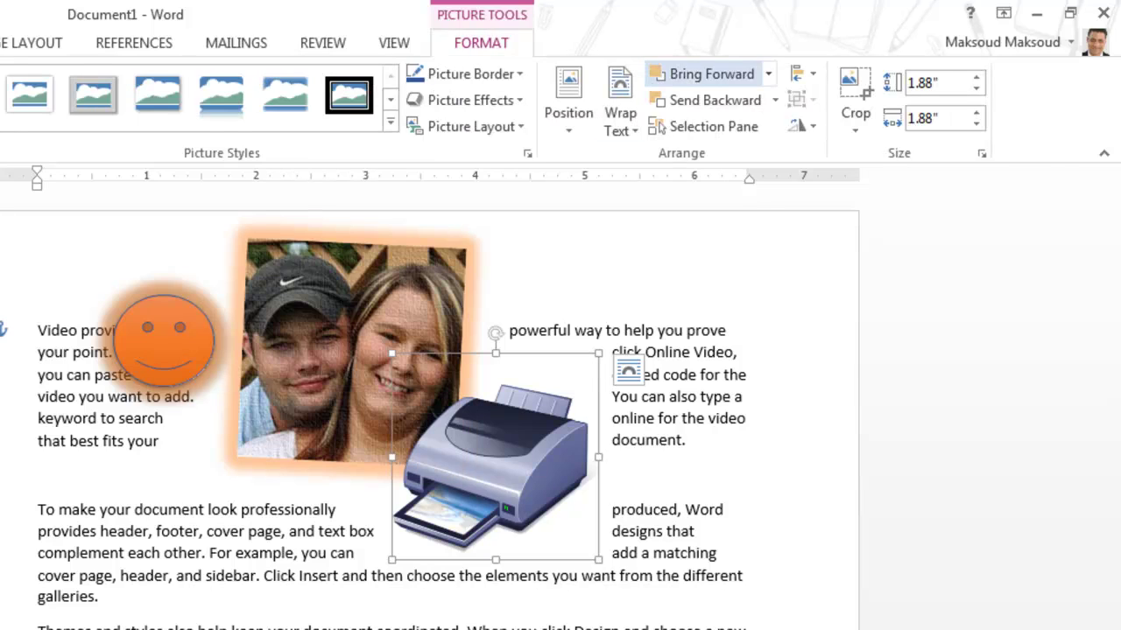
left_click(709, 100)
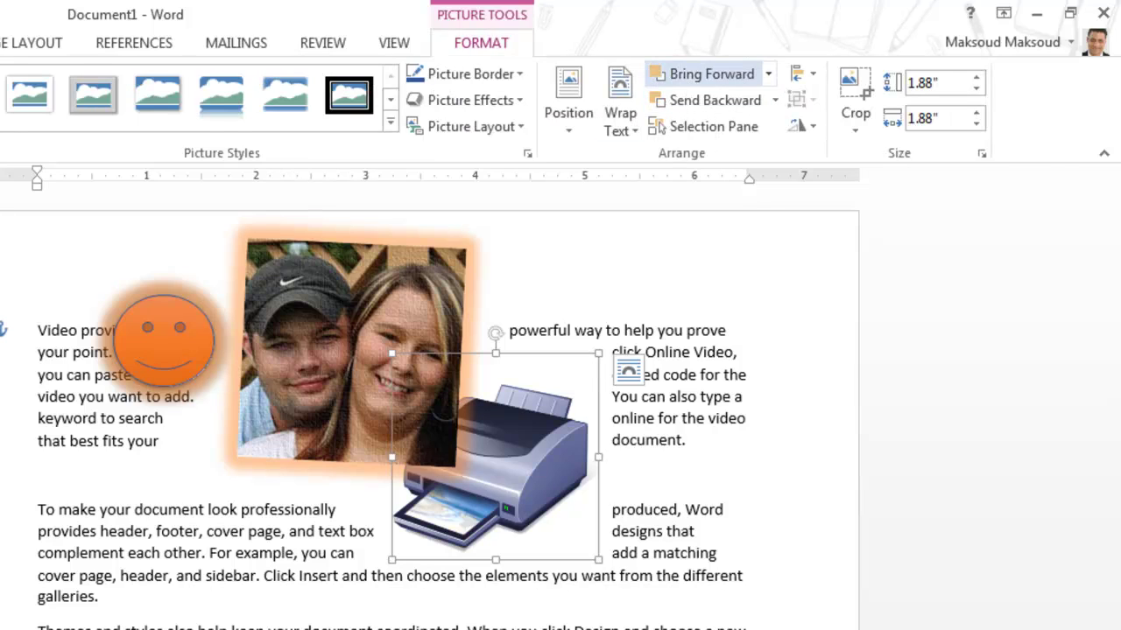
left_click(709, 73)
left_click(709, 100)
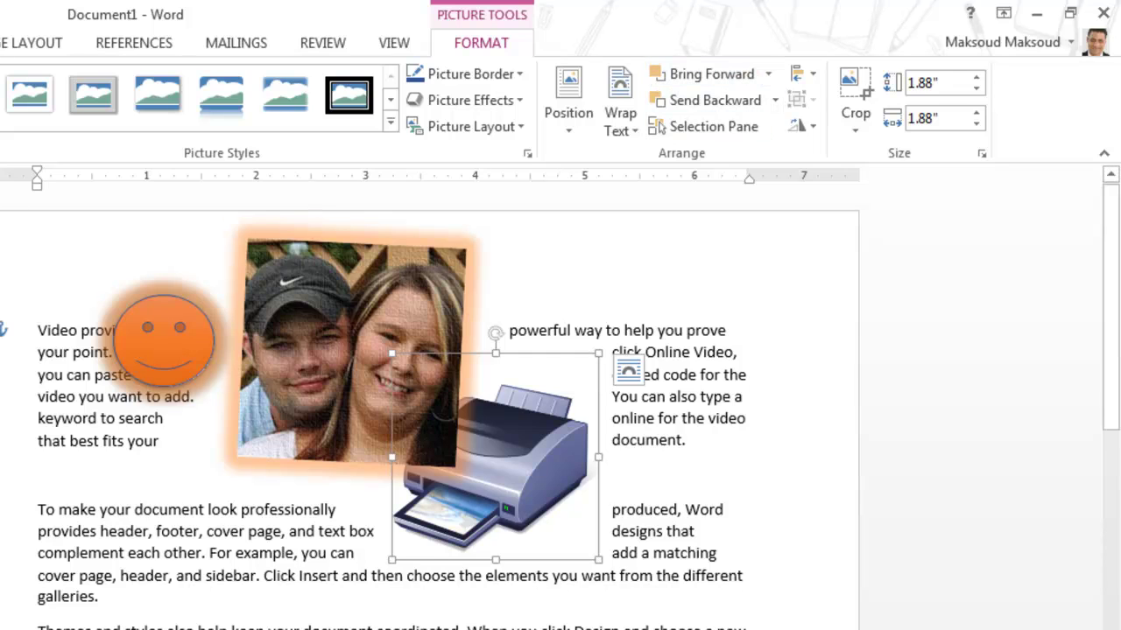
left_click_drag(495, 455, 430, 421)
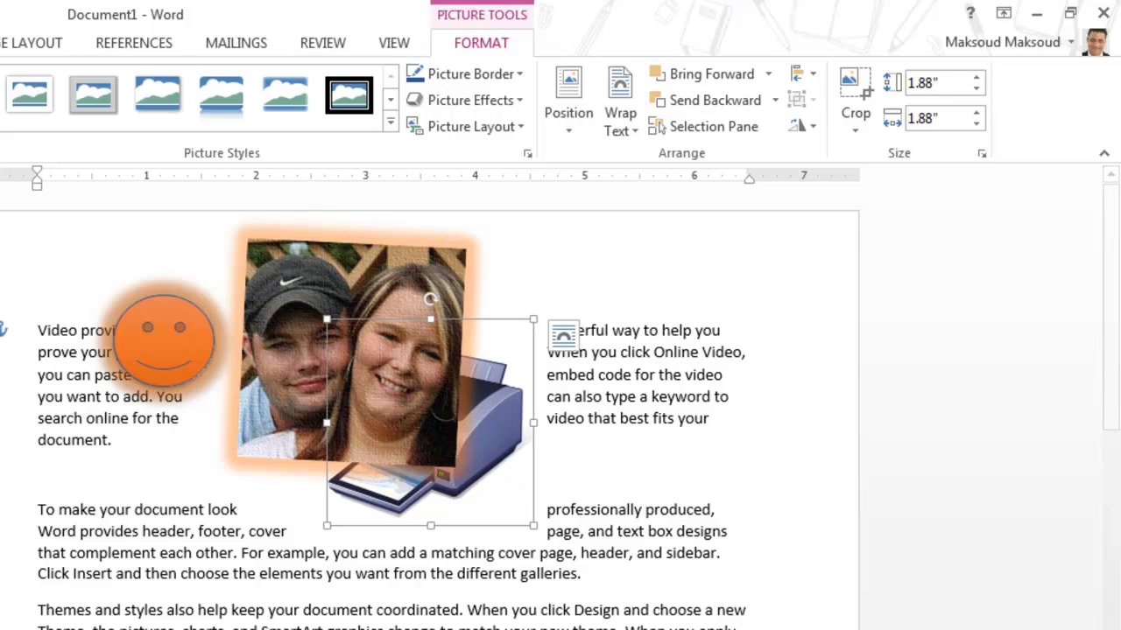
left_click(700, 74)
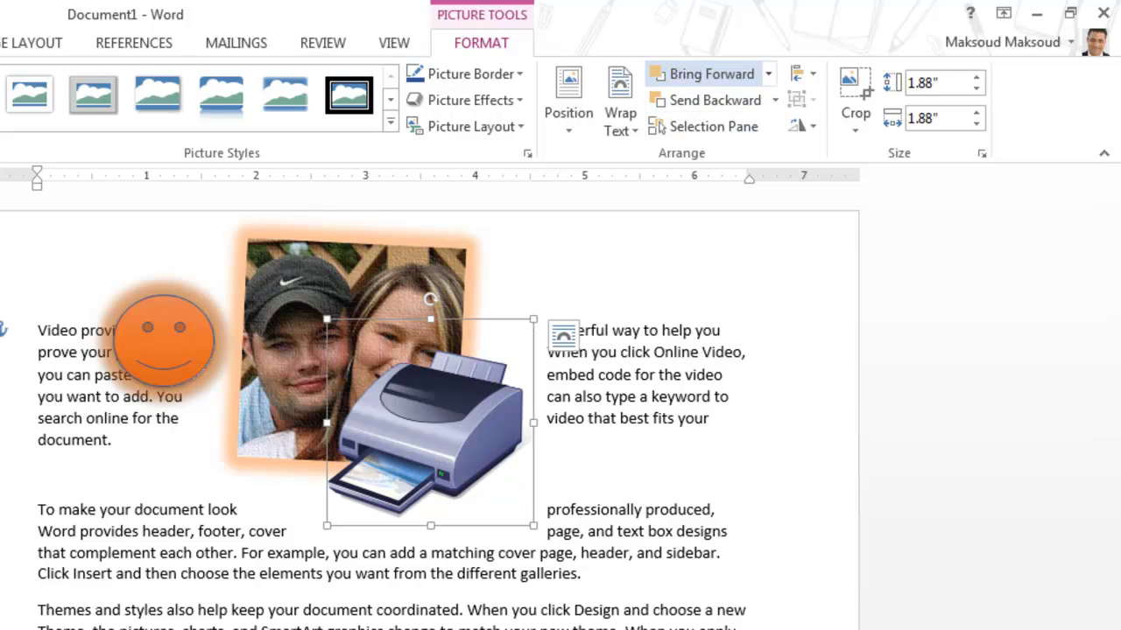
left_click(705, 100)
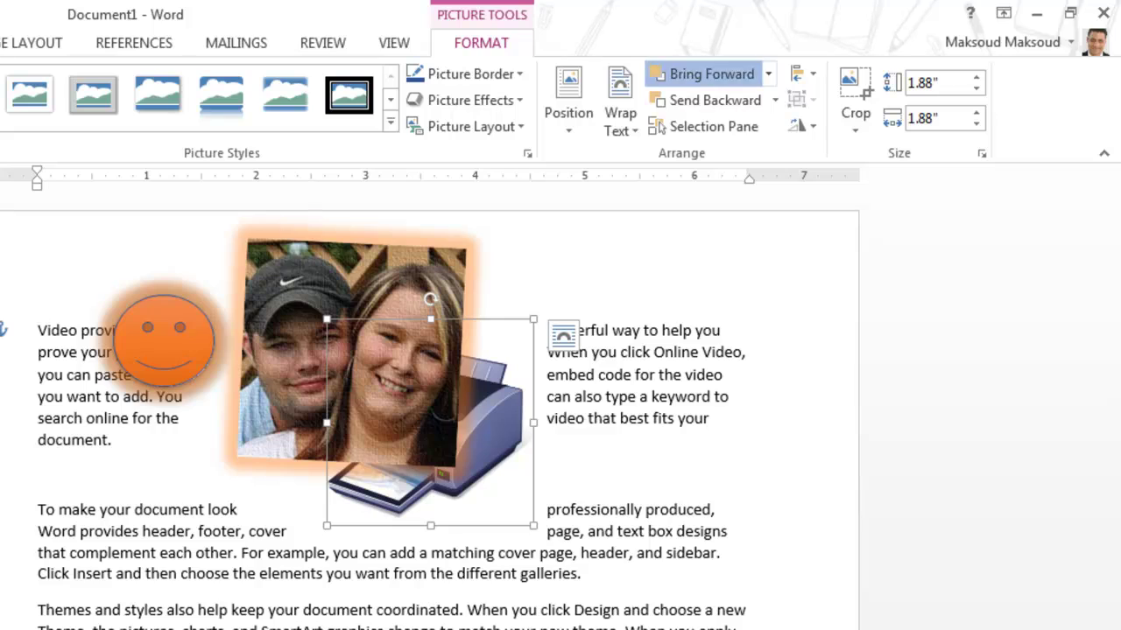
left_click(701, 73)
left_click(704, 100)
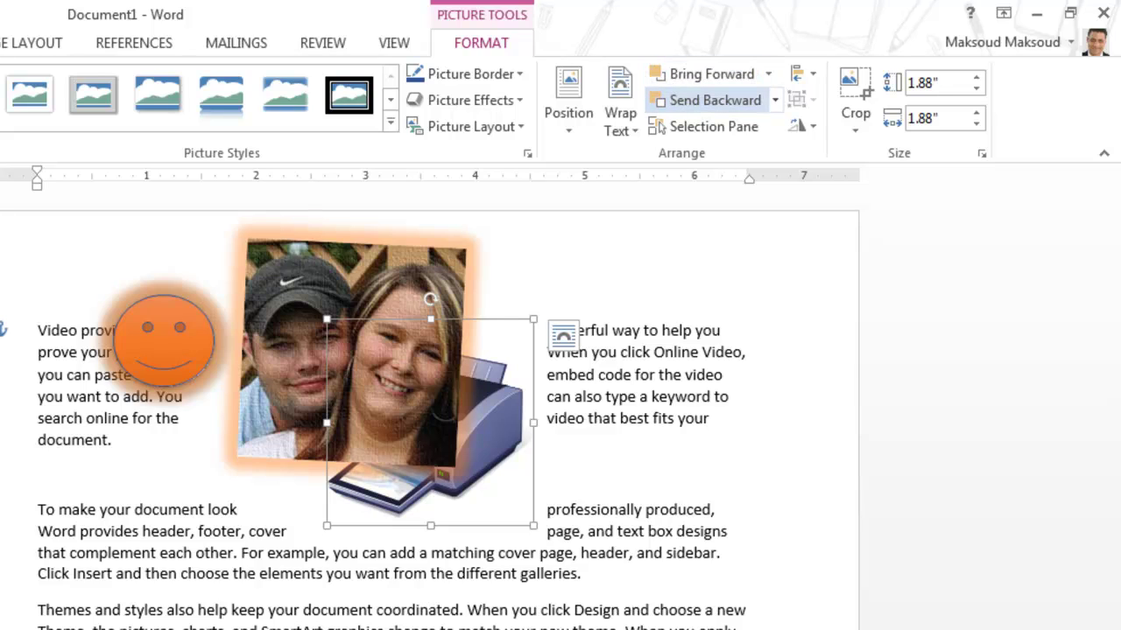
left_click(700, 73)
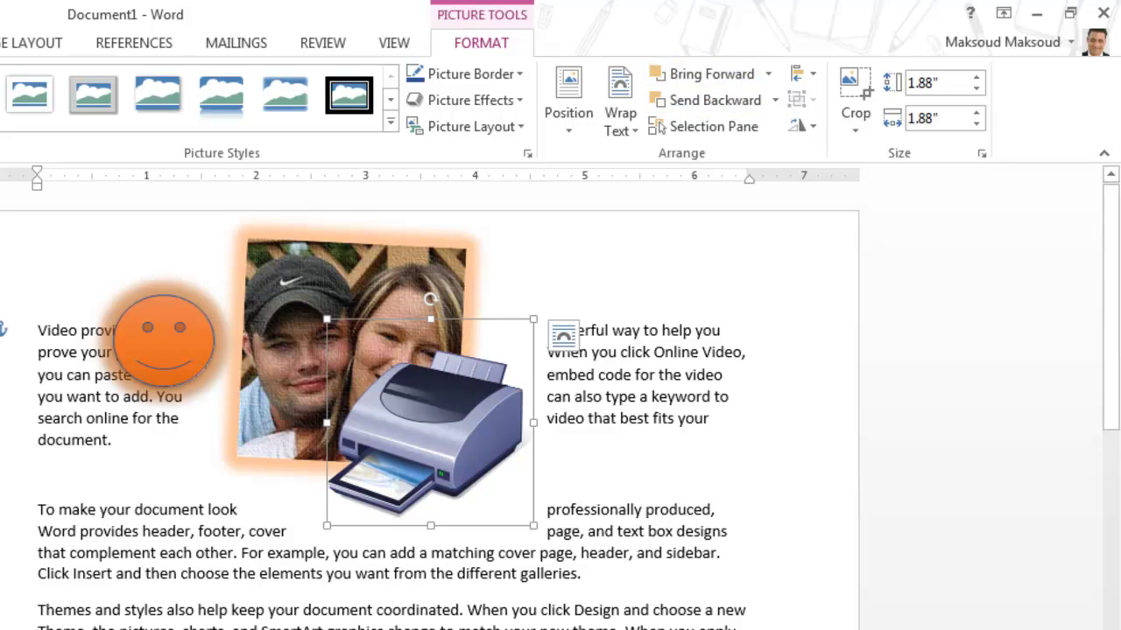
left_click_drag(430, 422, 310, 462)
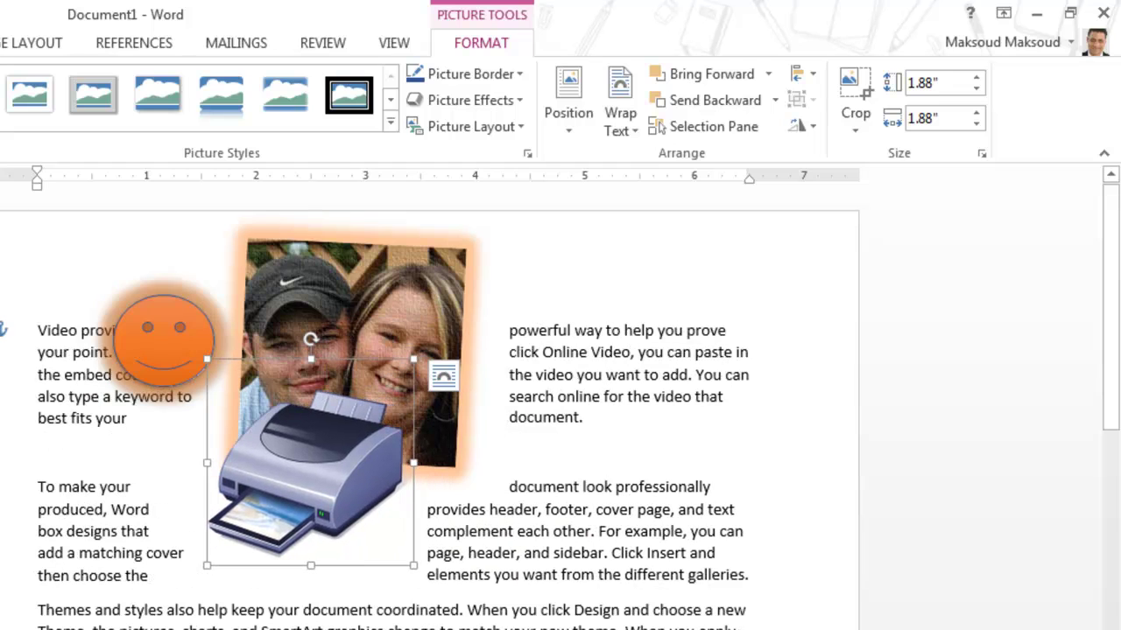
Move the orange smiley to the photo's top right corner
left_click(611, 552)
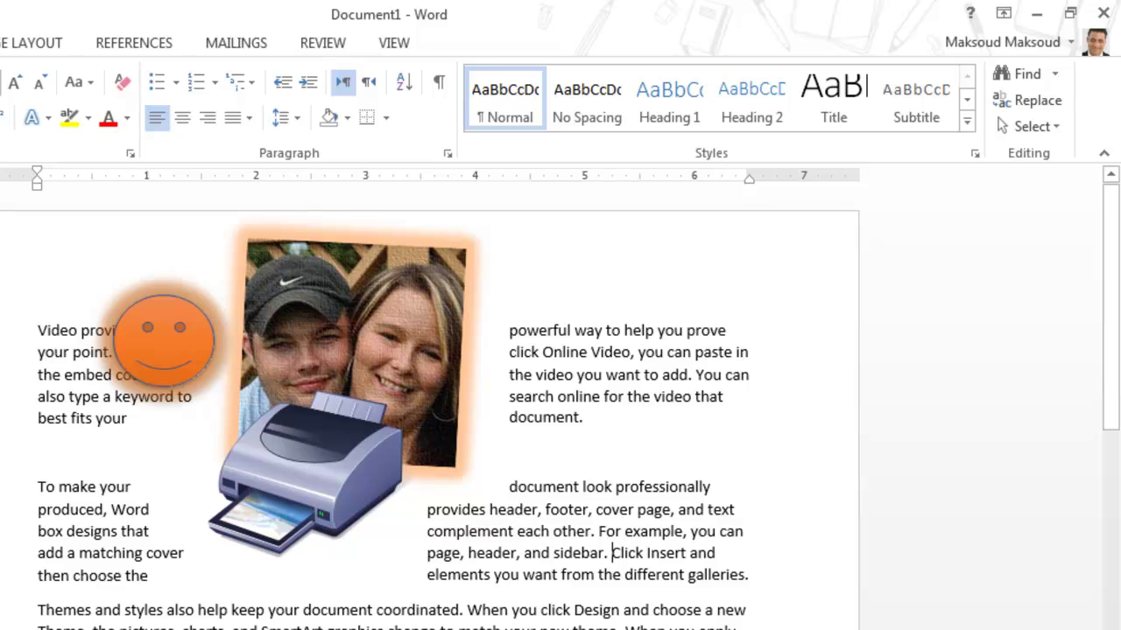
left_click_drag(164, 342, 518, 259)
left_click(618, 374)
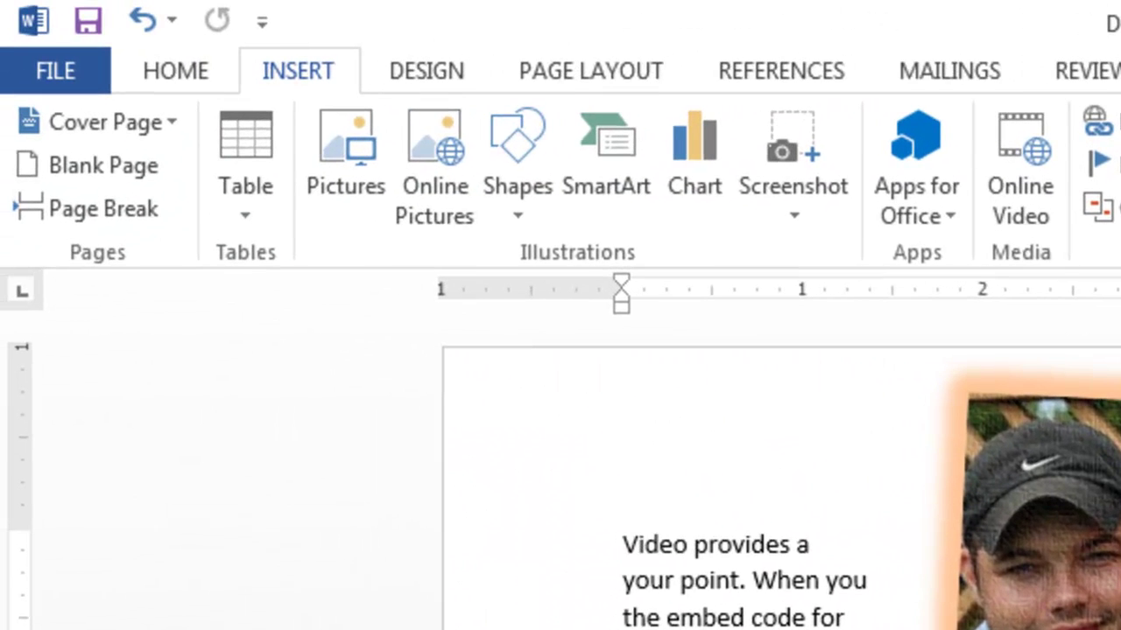
Insert an Alternating Hexagons SmartArt graphic
left_click(517, 166)
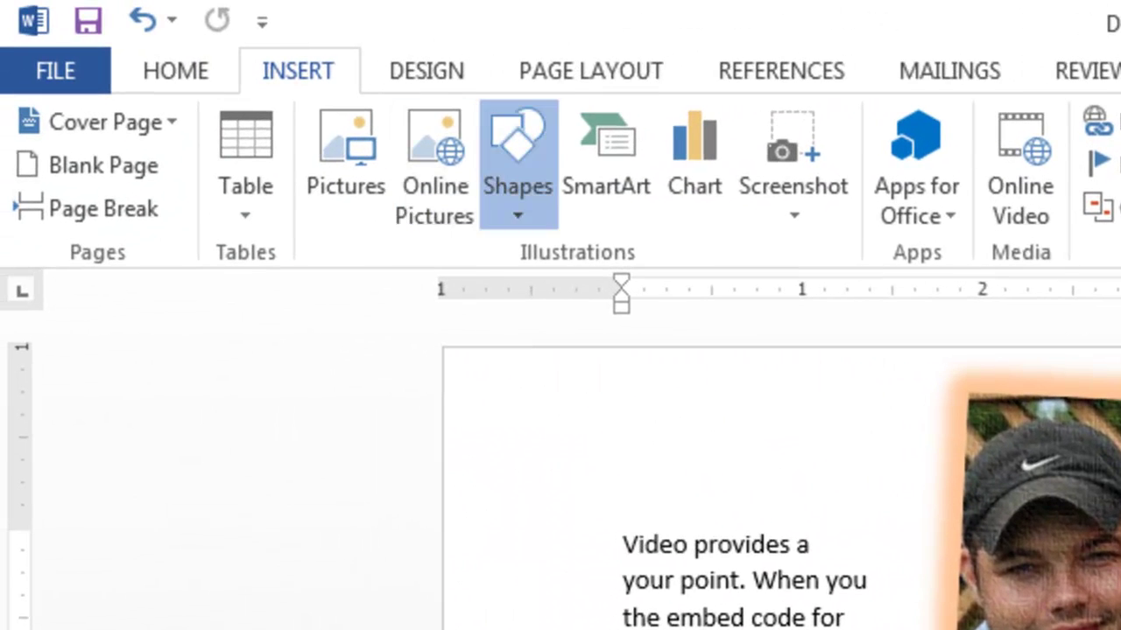
left_click(605, 167)
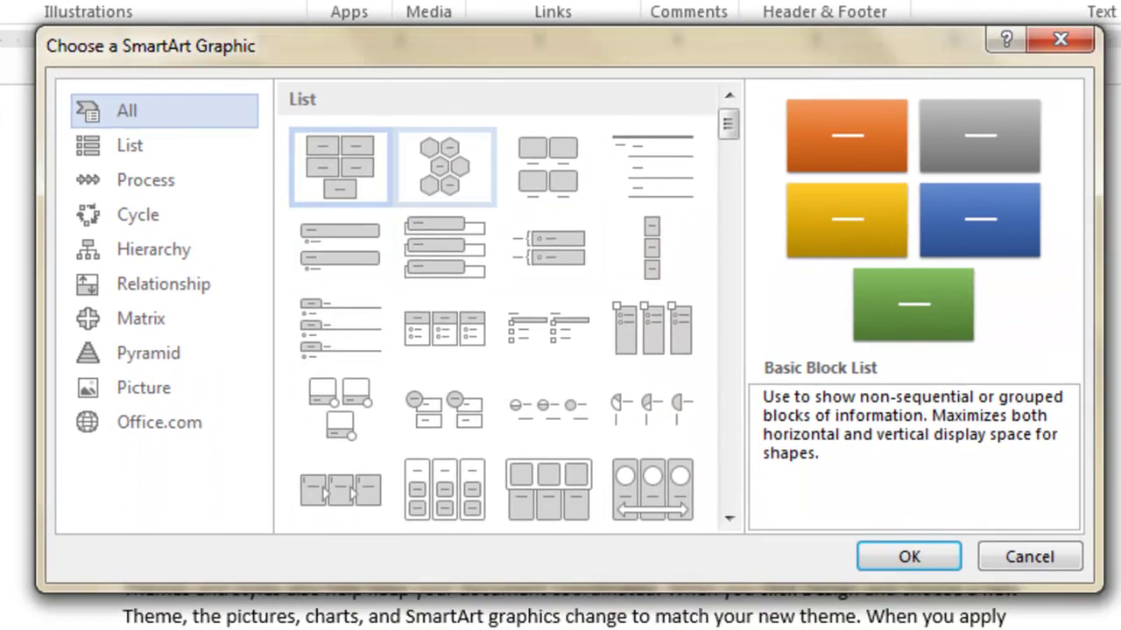
left_click(444, 167)
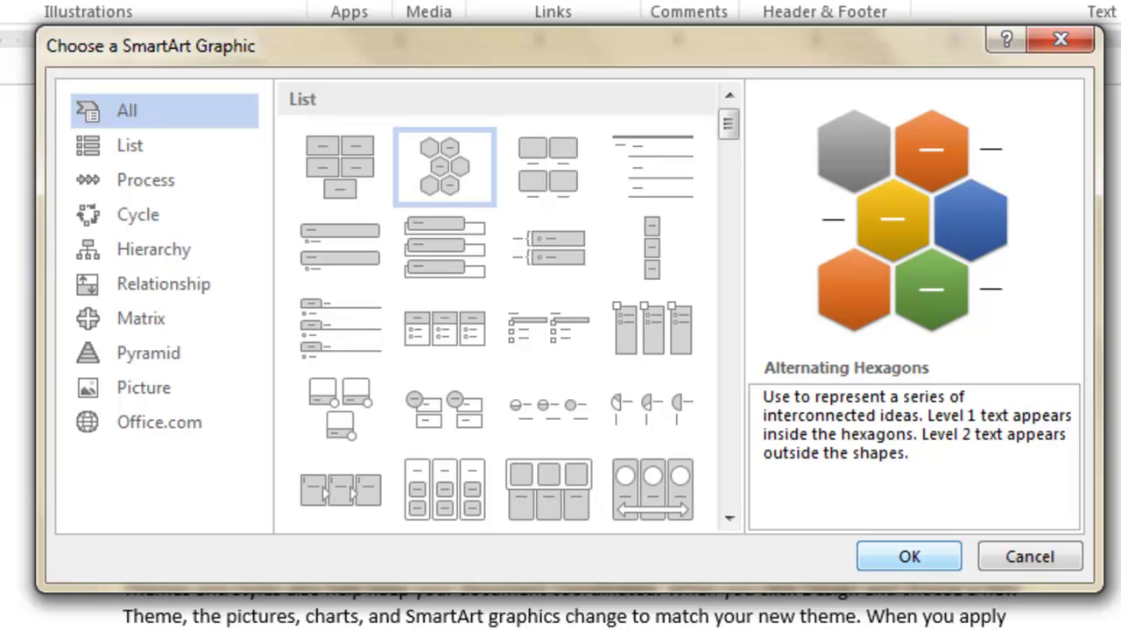
left_click(909, 556)
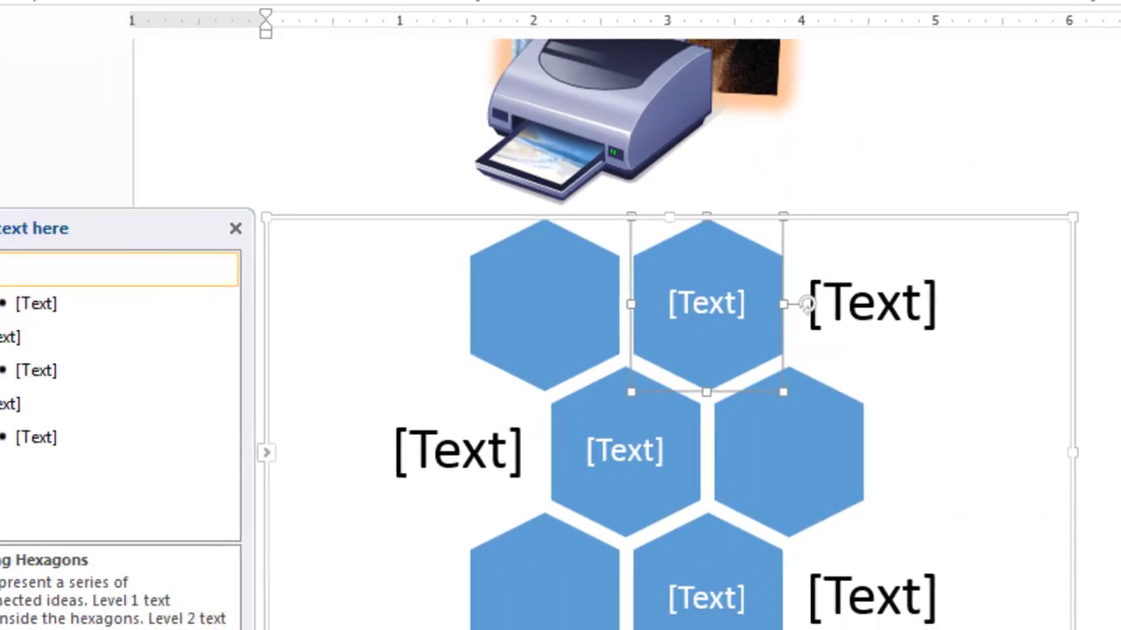
Enter One, Two and Three in the SmartArt text pane, with Two under One
type("One")
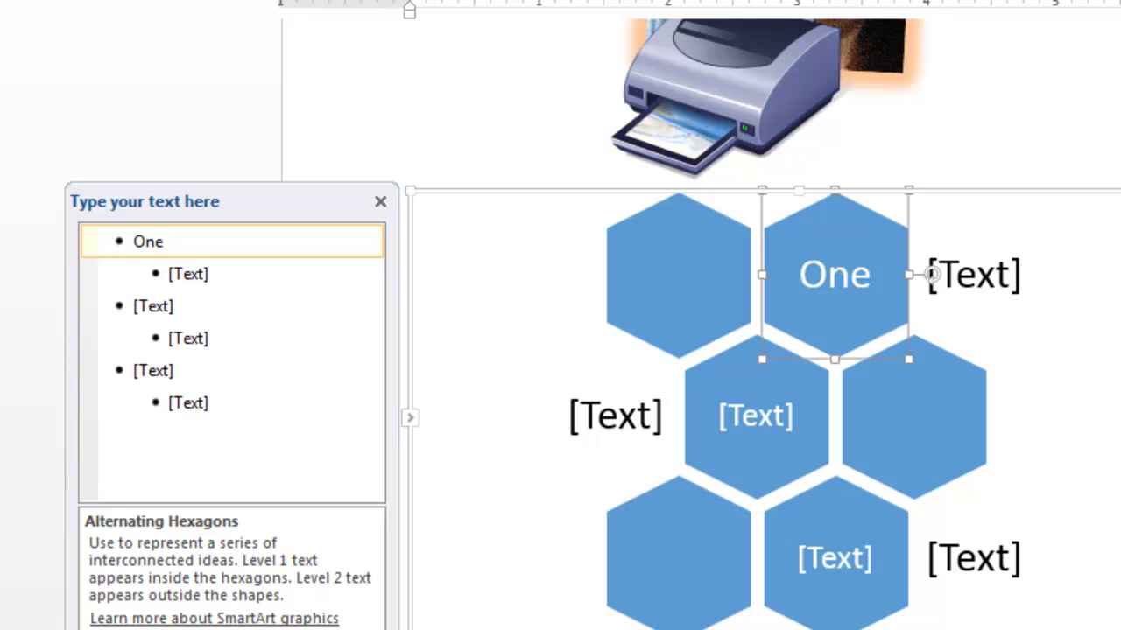
key("Down")
type("Two")
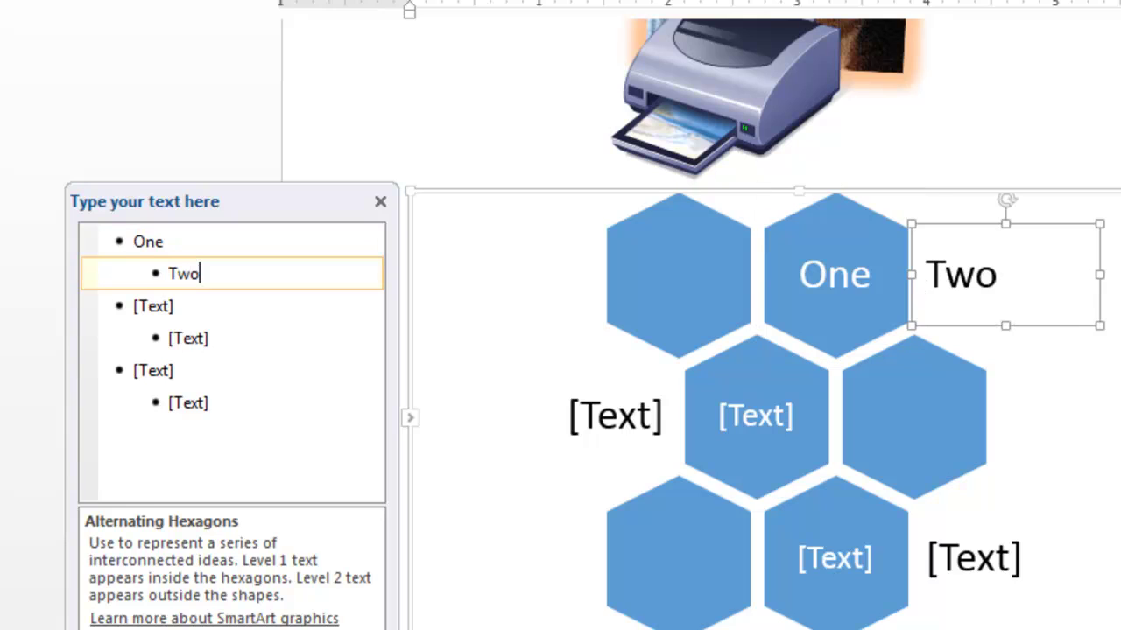
key("Down")
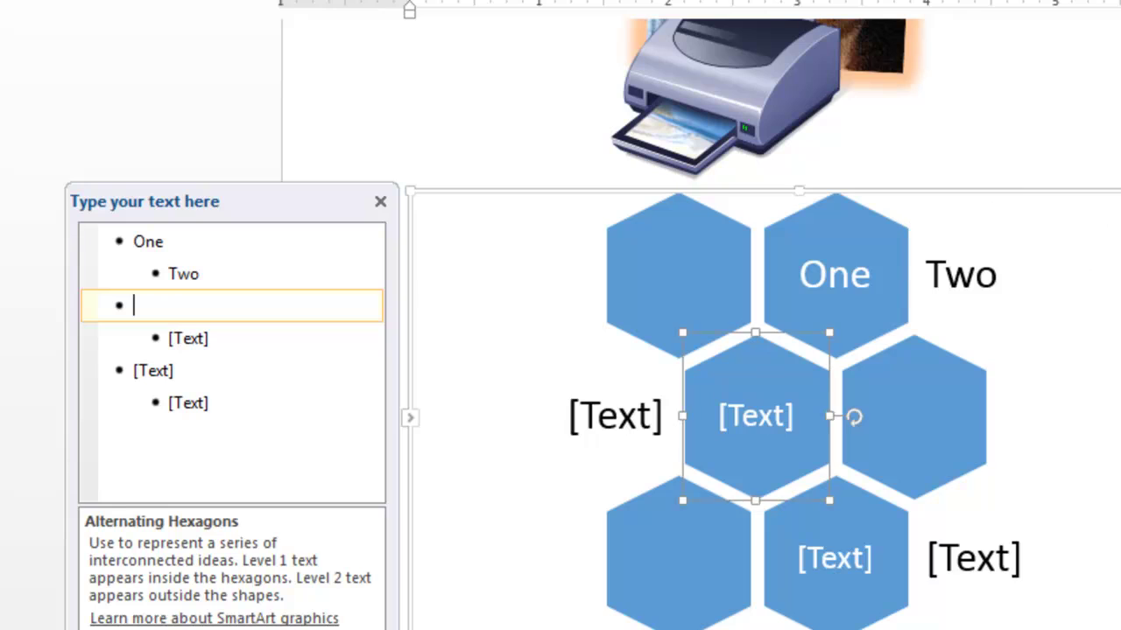
type("The")
type("ee")
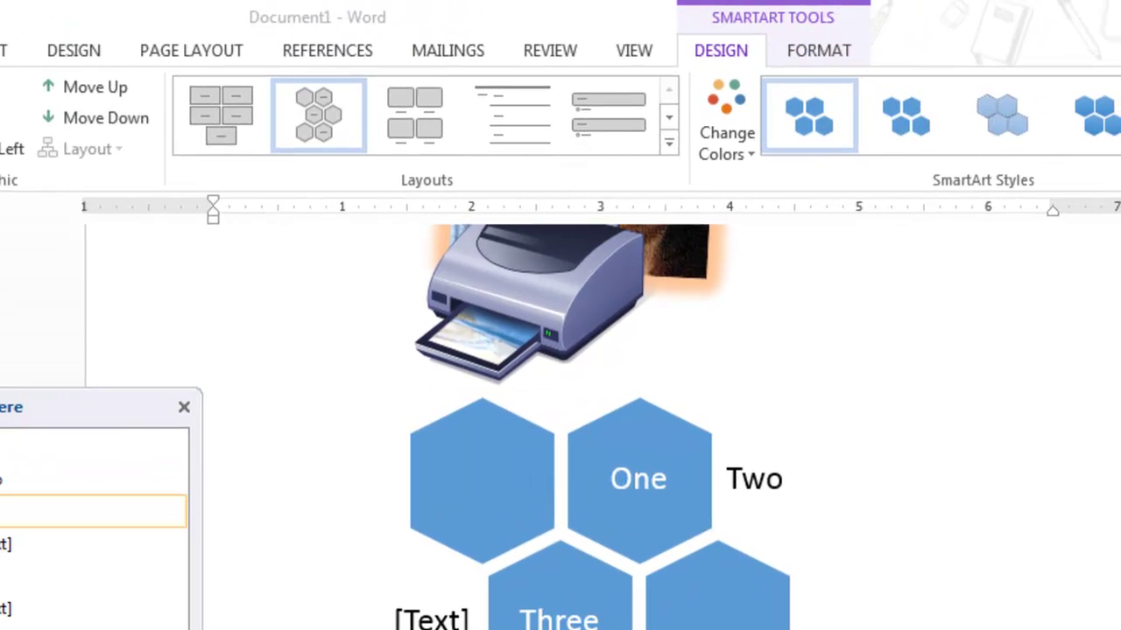
Switch the SmartArt to the Titled Picture Accent List layout
scroll(341, 116, "down", 1)
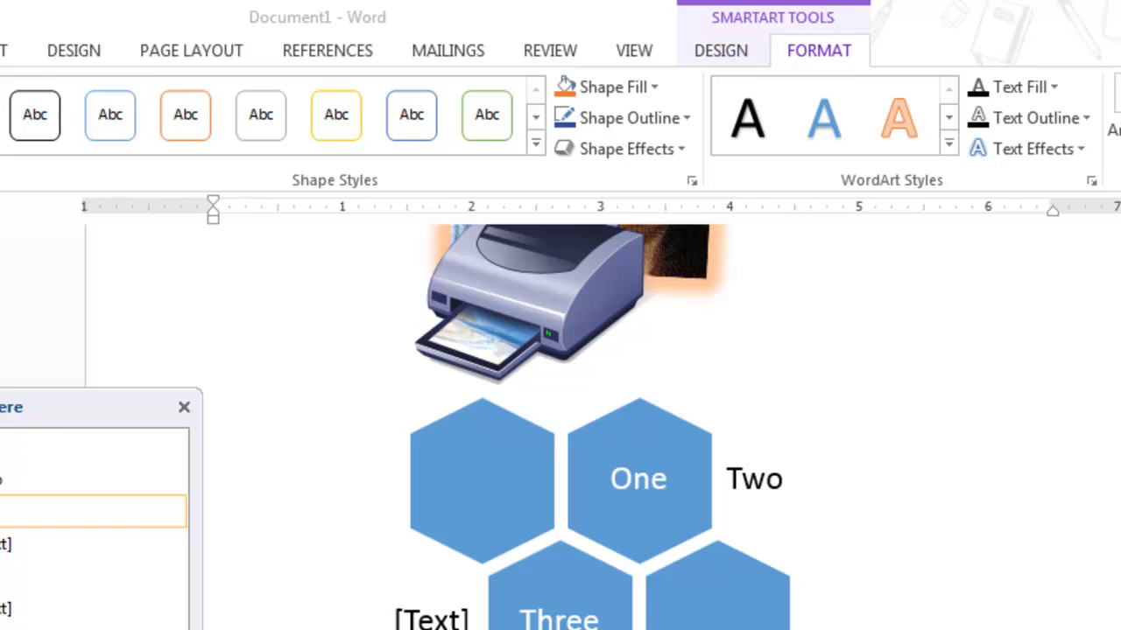
scroll(342, 117, "up", 1)
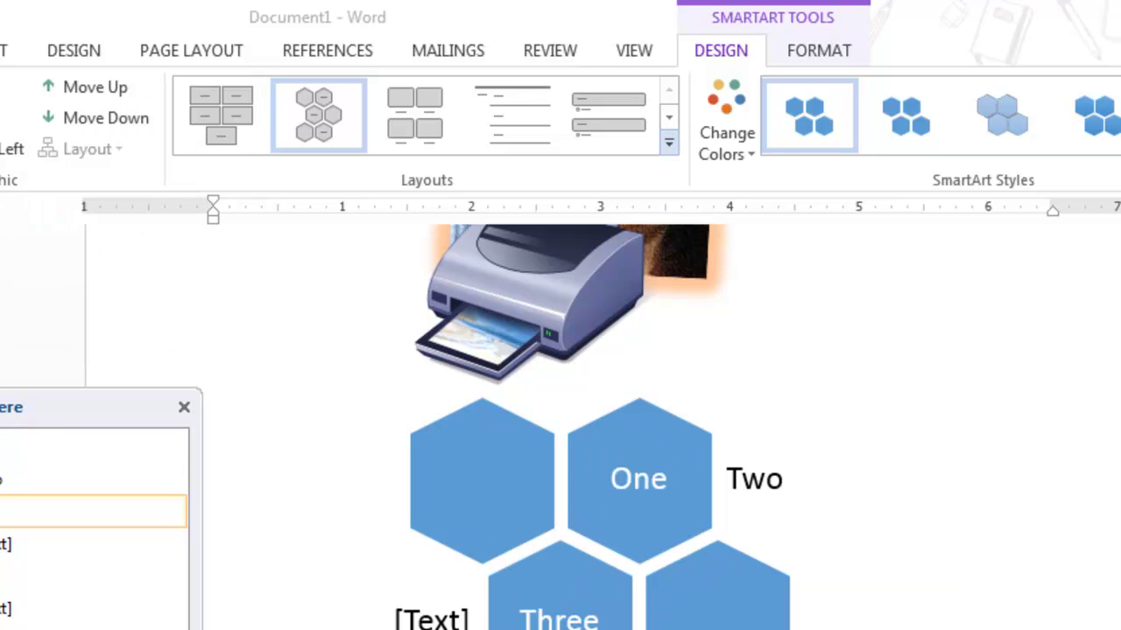
left_click(669, 142)
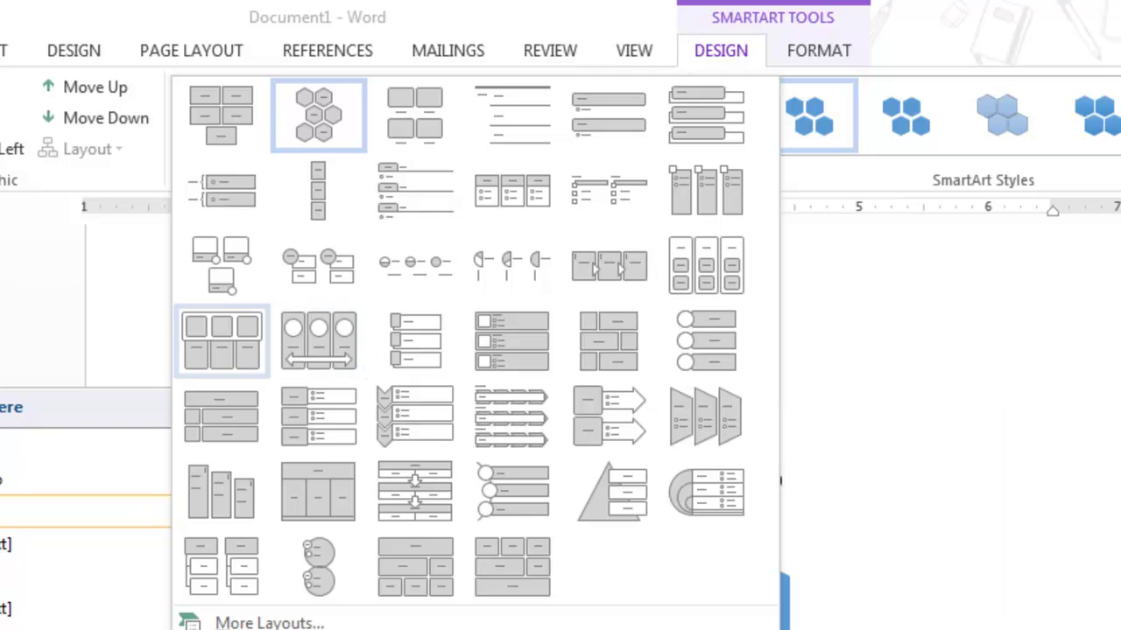
key("Escape")
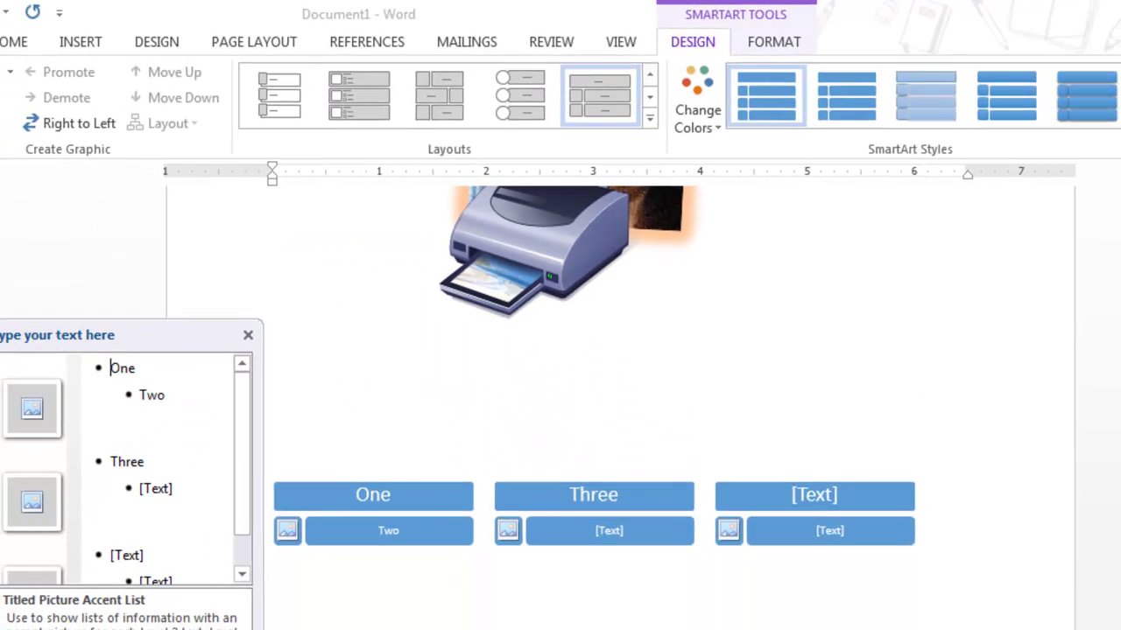
Try colourful orange, grey and yellow colours and a 3-D style, then undo them to keep plain blue
left_click(696, 100)
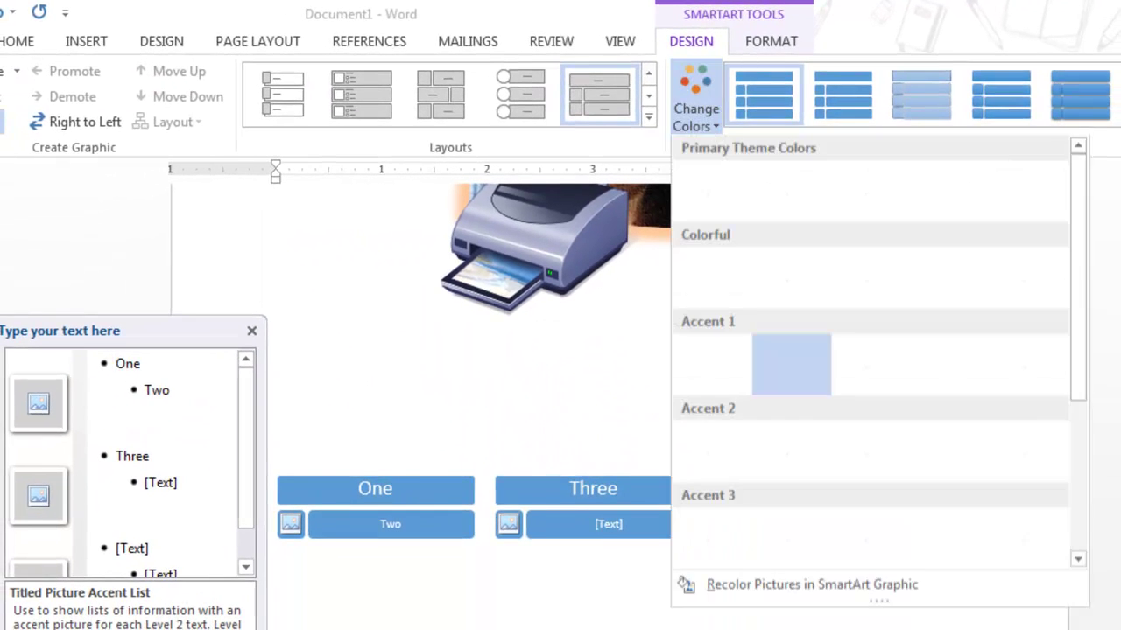
left_click(712, 278)
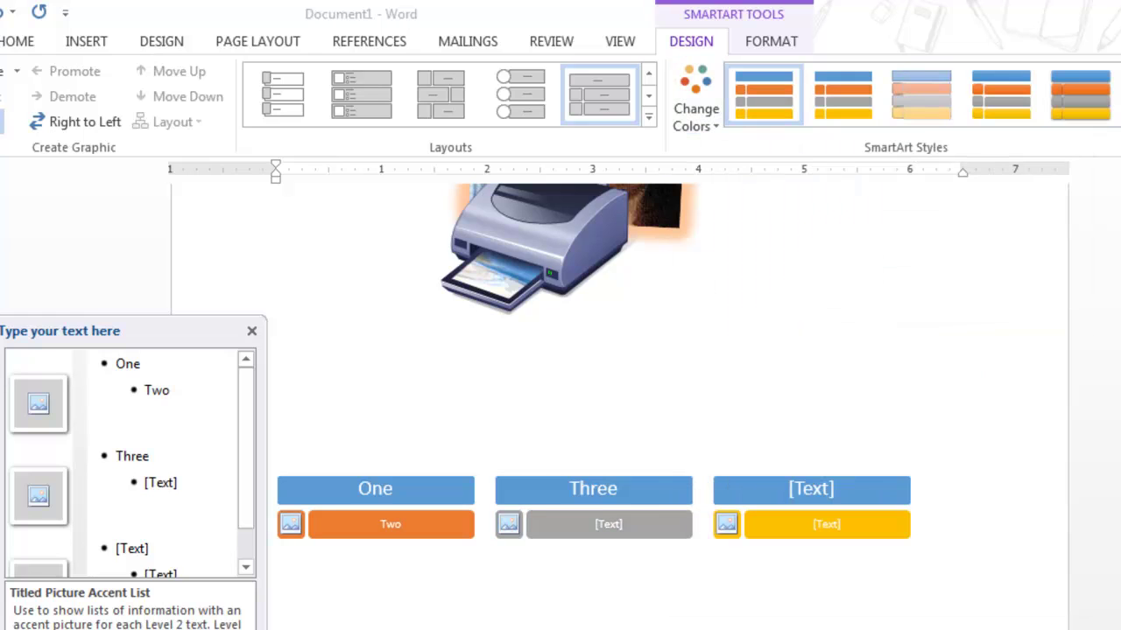
left_click(1117, 114)
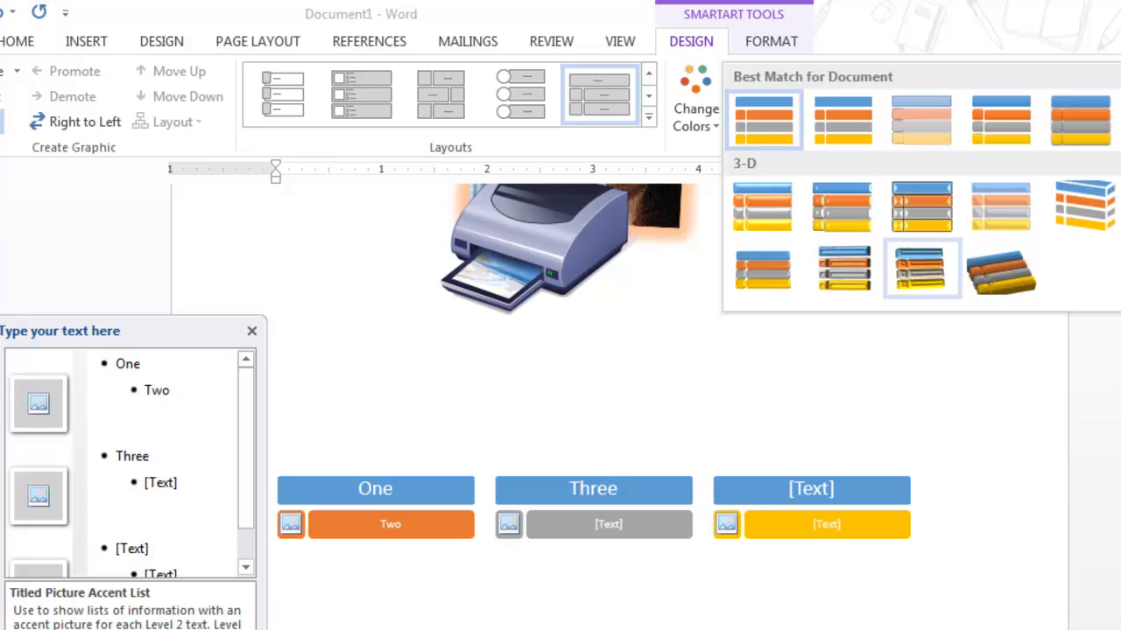
left_click(1001, 268)
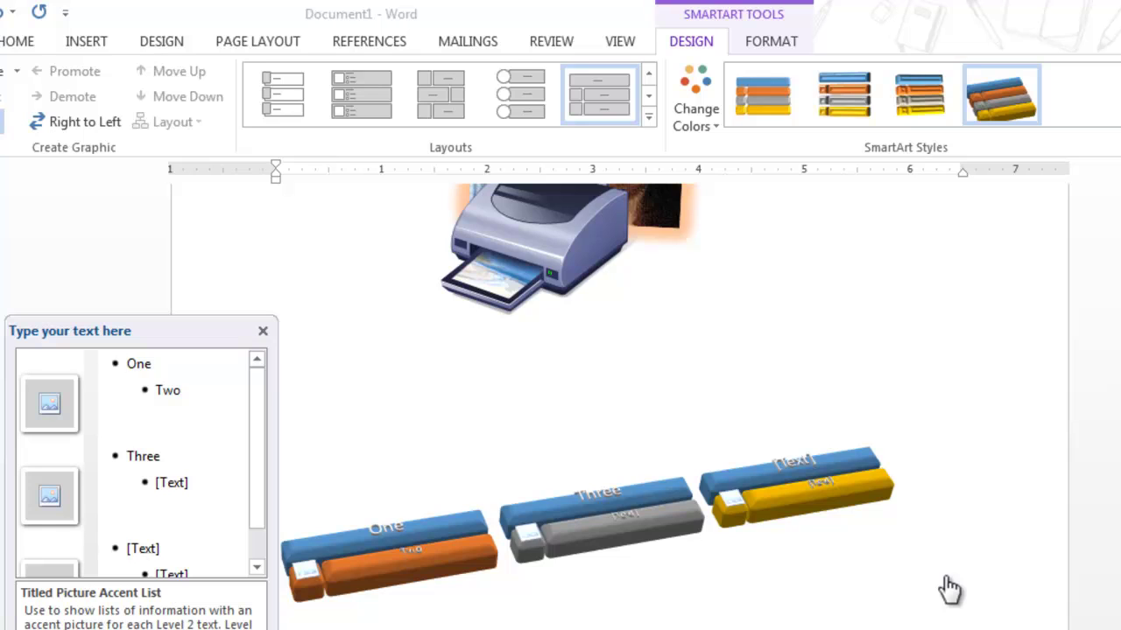
key("ctrl+z")
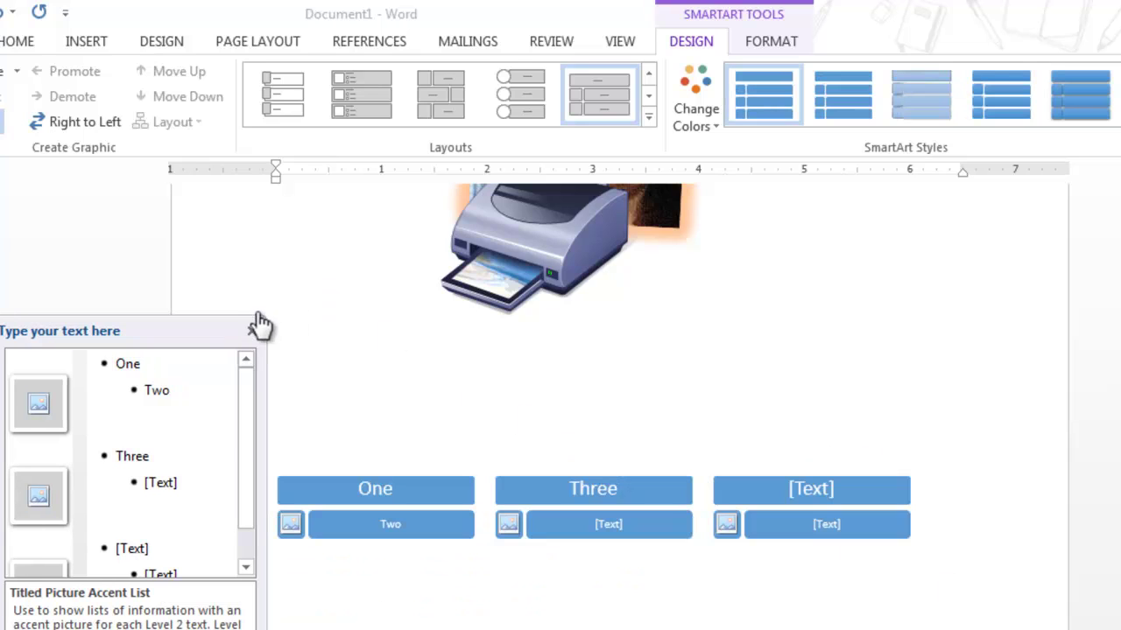
left_click(271, 306)
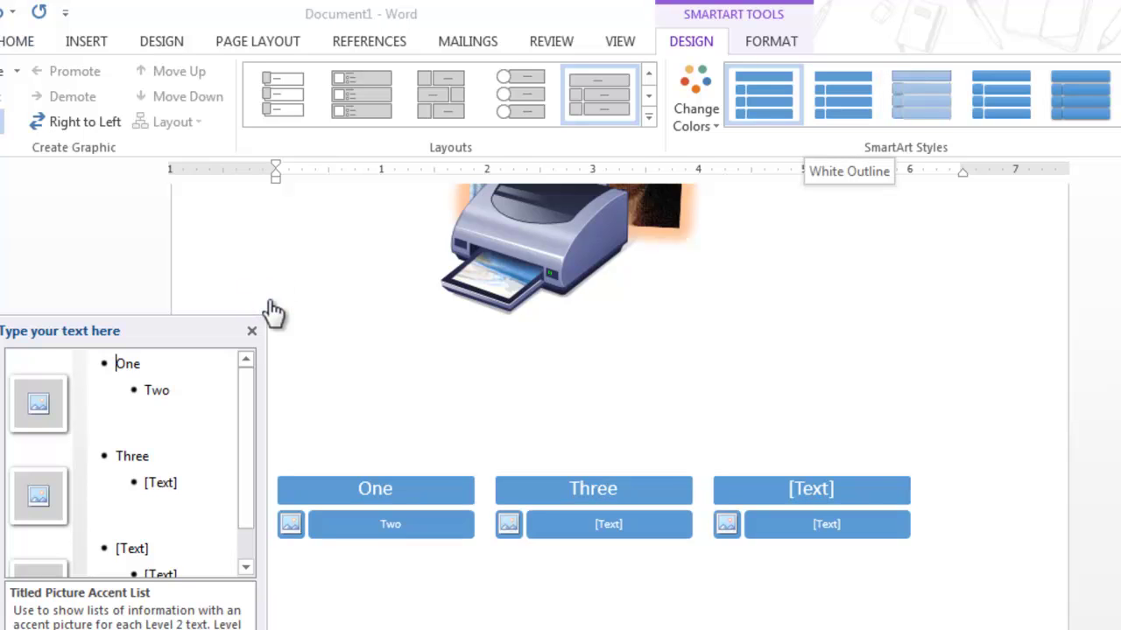
key("Return")
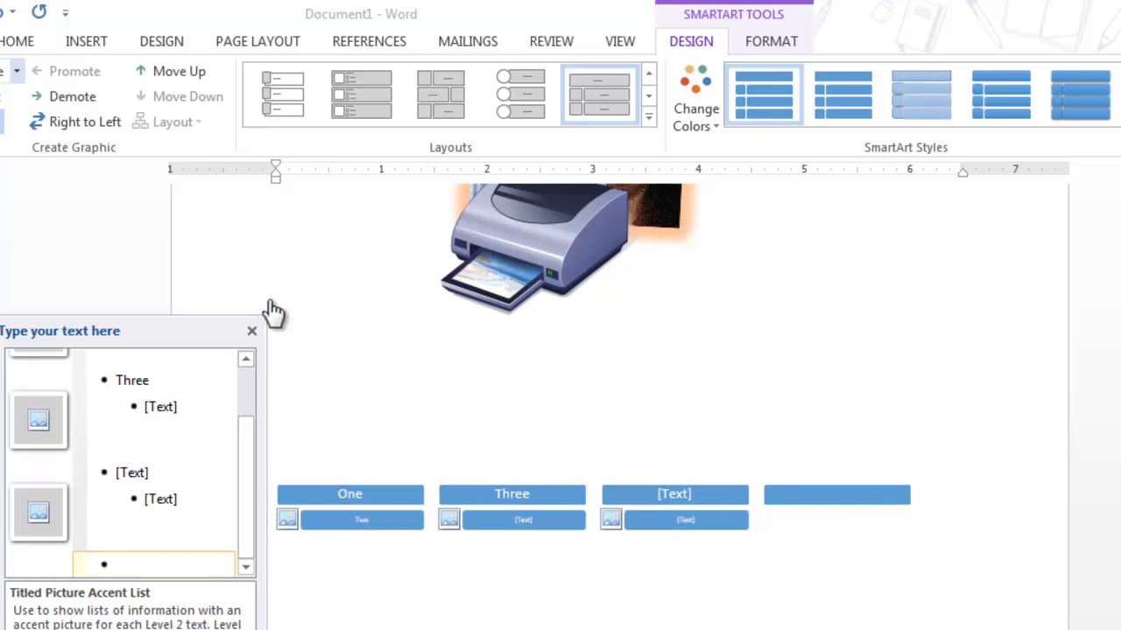
key("alt+j")
key("s")
key("a")
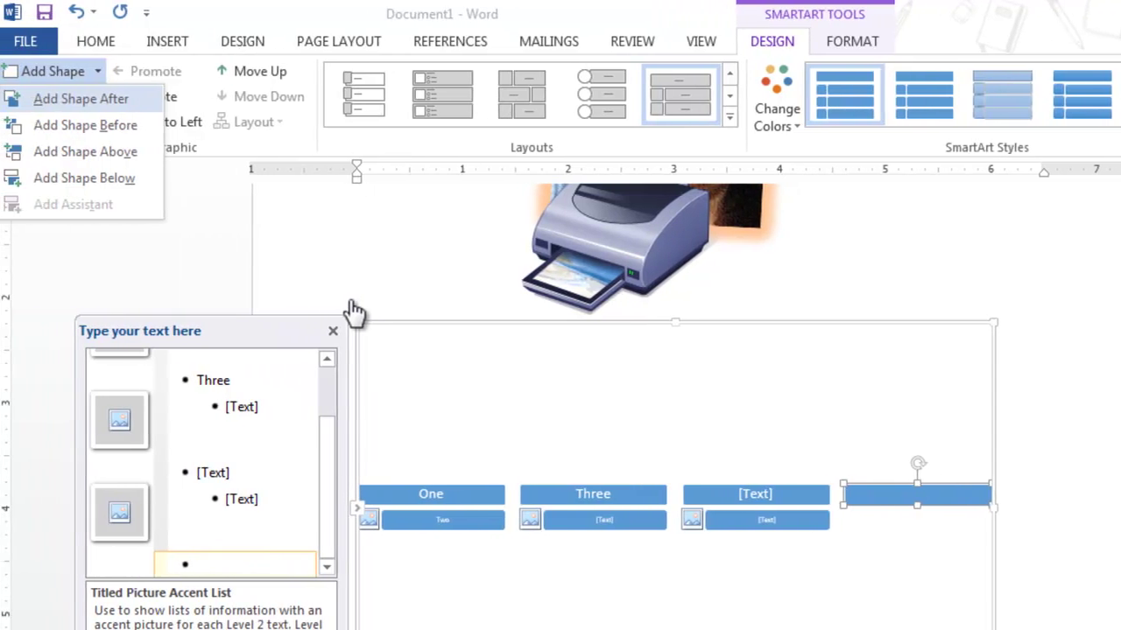
key("Escape")
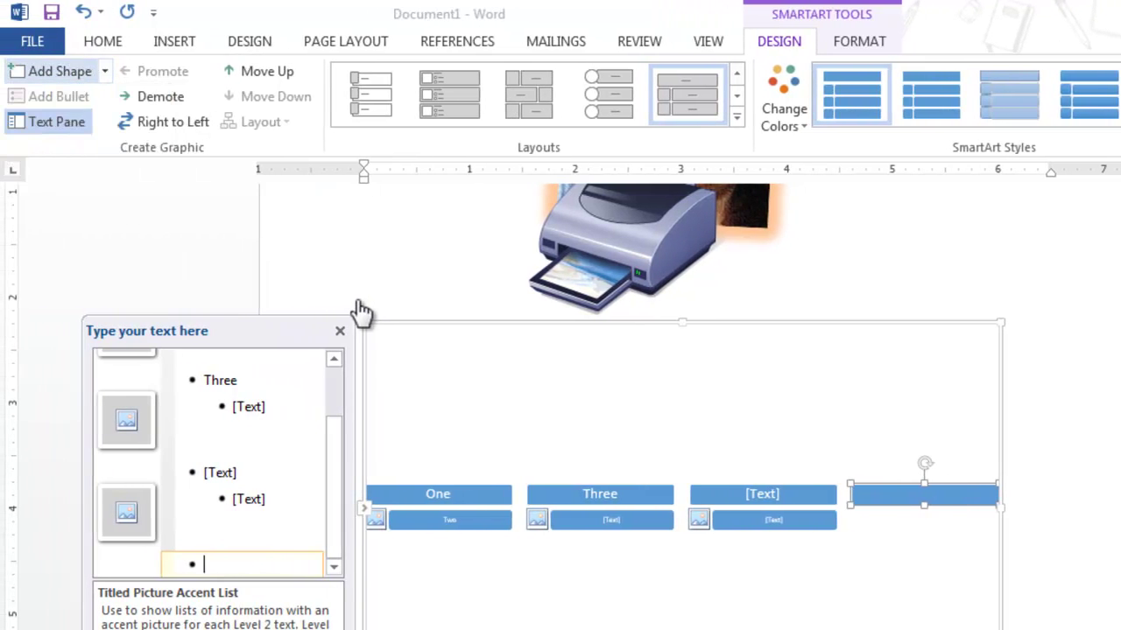
key("Return")
key("Return")
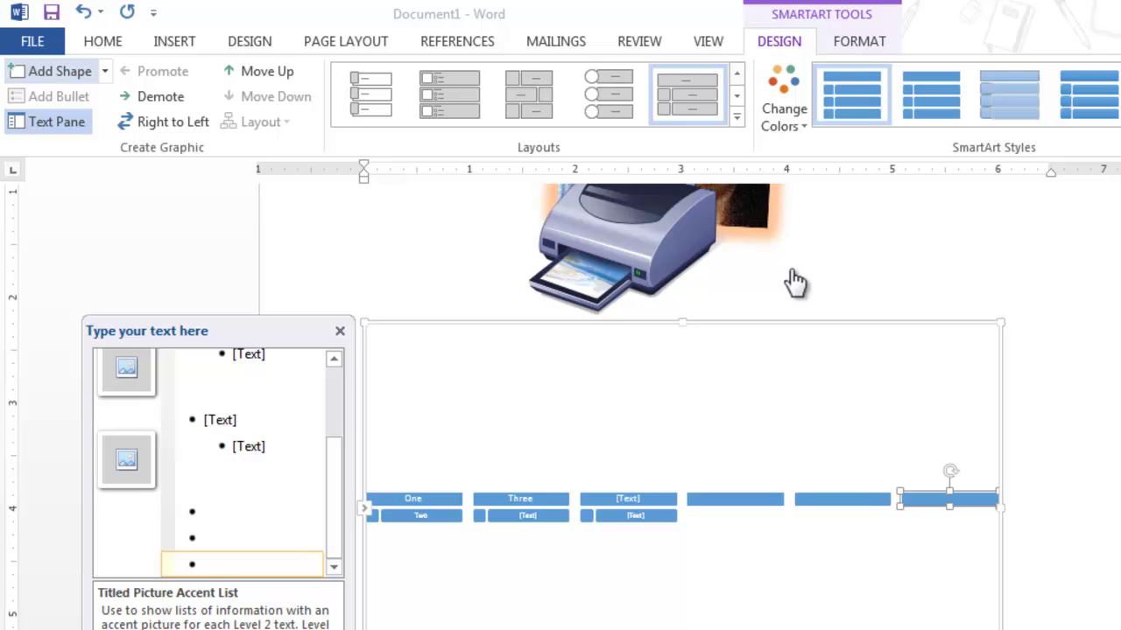
key("Return")
key("Return")
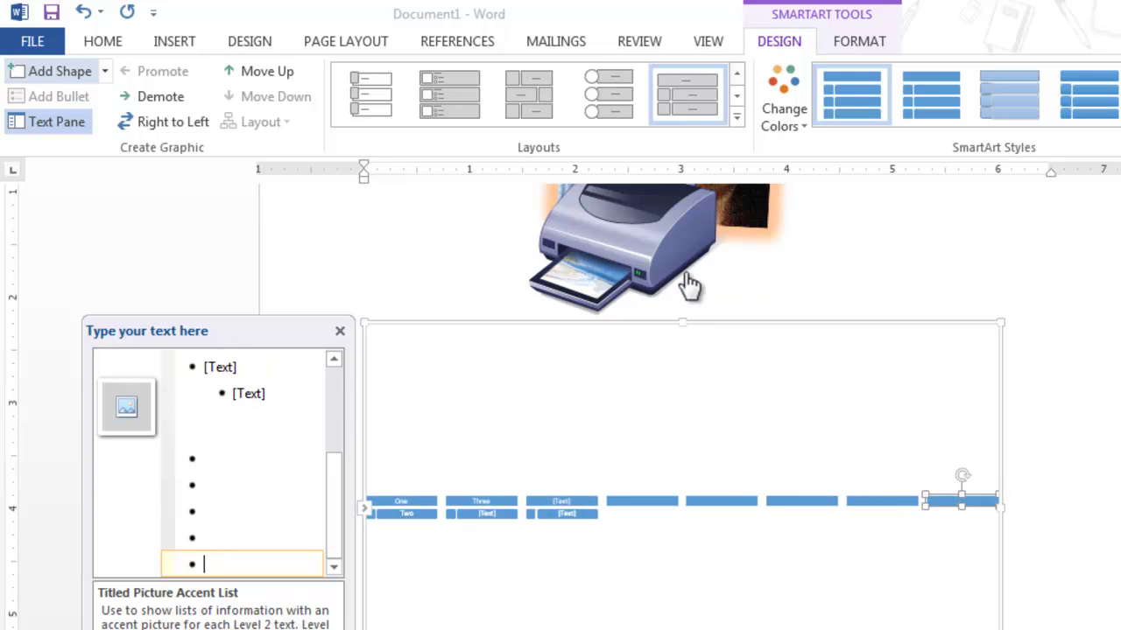
key("BackSpace")
key("BackSpace")
key("BackSpace")
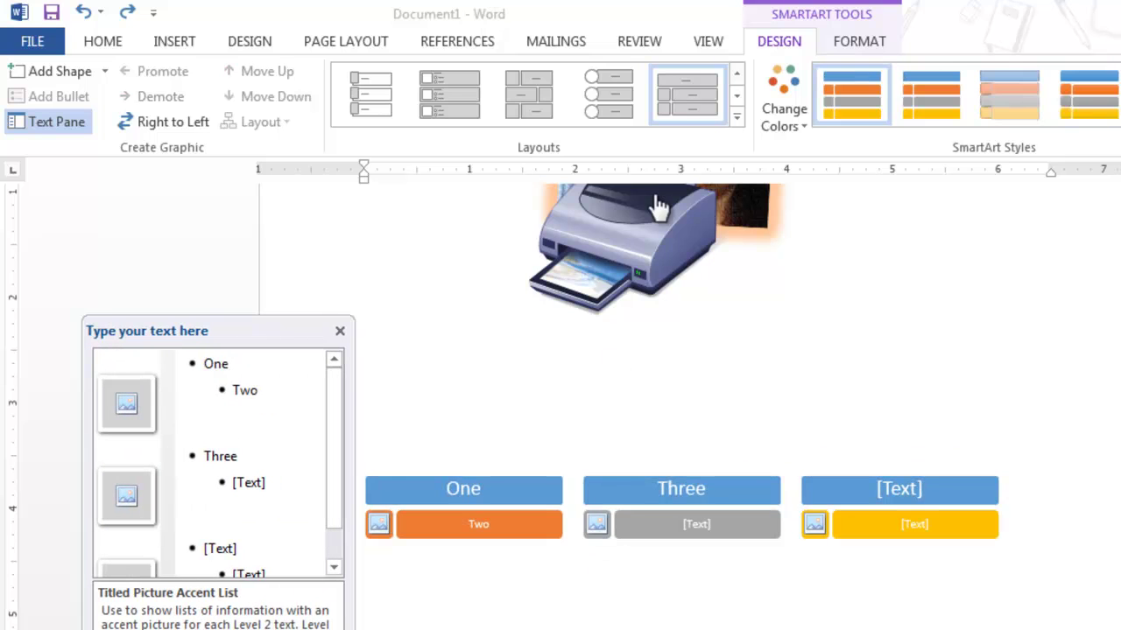
left_click(742, 44)
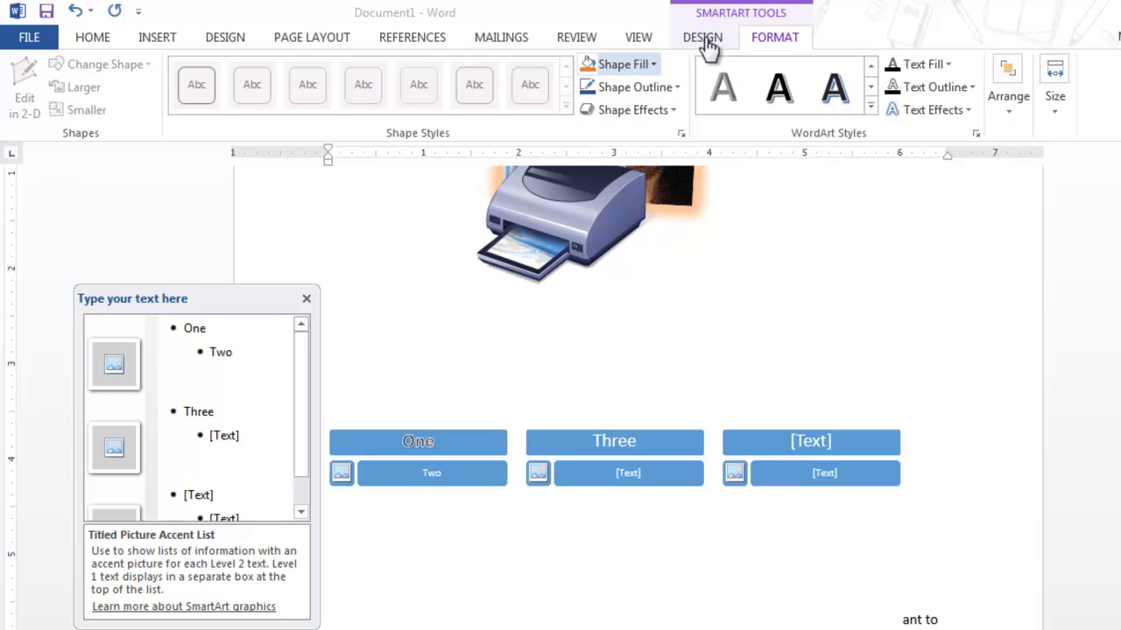
Apply the dark-blue shape style to the SmartArt's One header box
left_click(768, 44)
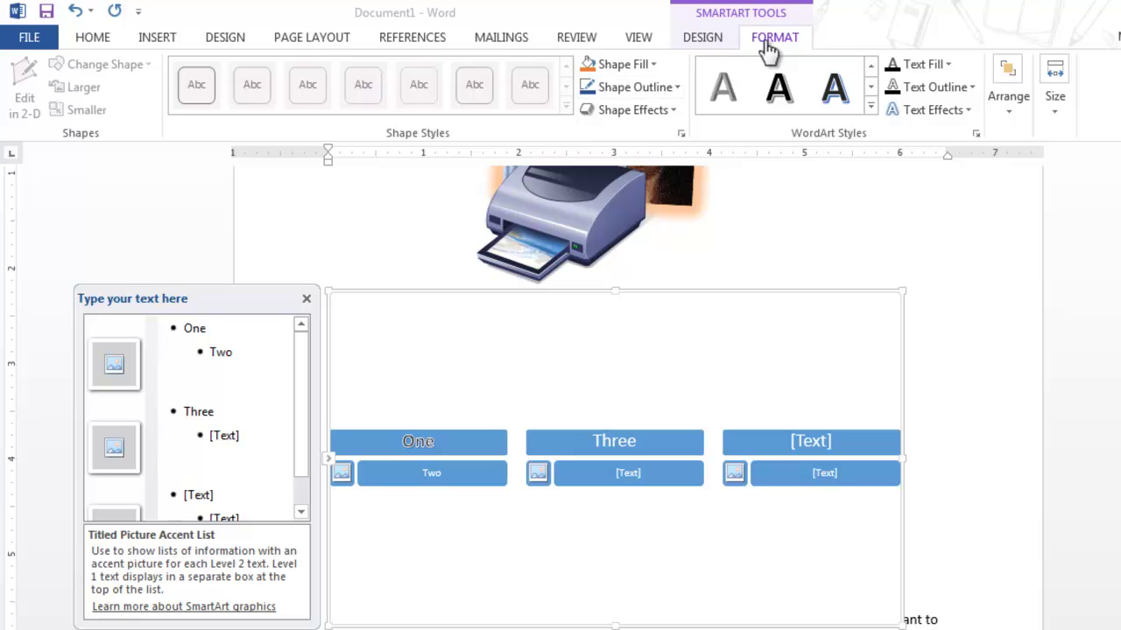
left_click(318, 282)
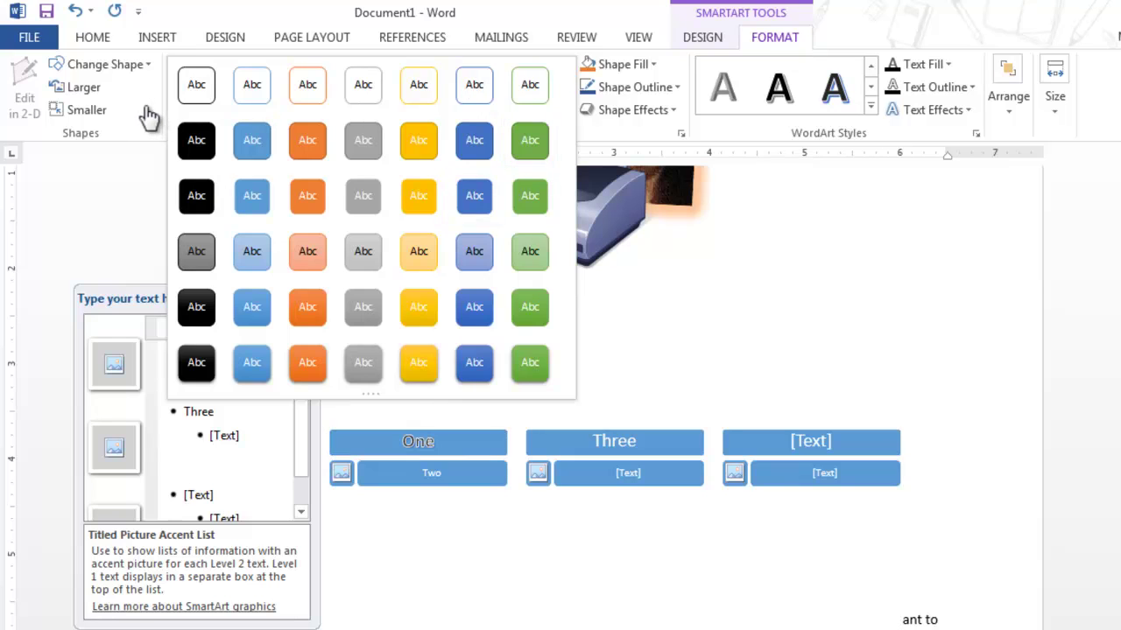
key("Left")
key("Return")
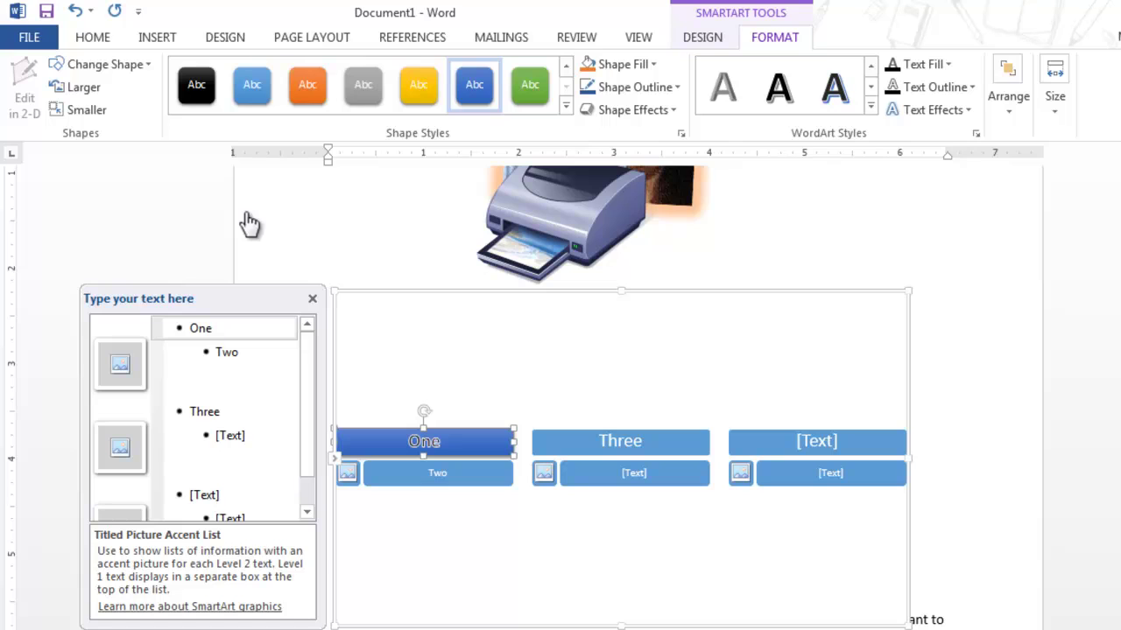
left_click(410, 371)
Try enlarging the One box, then undo it back to its original size
left_click(154, 40)
left_click(98, 88)
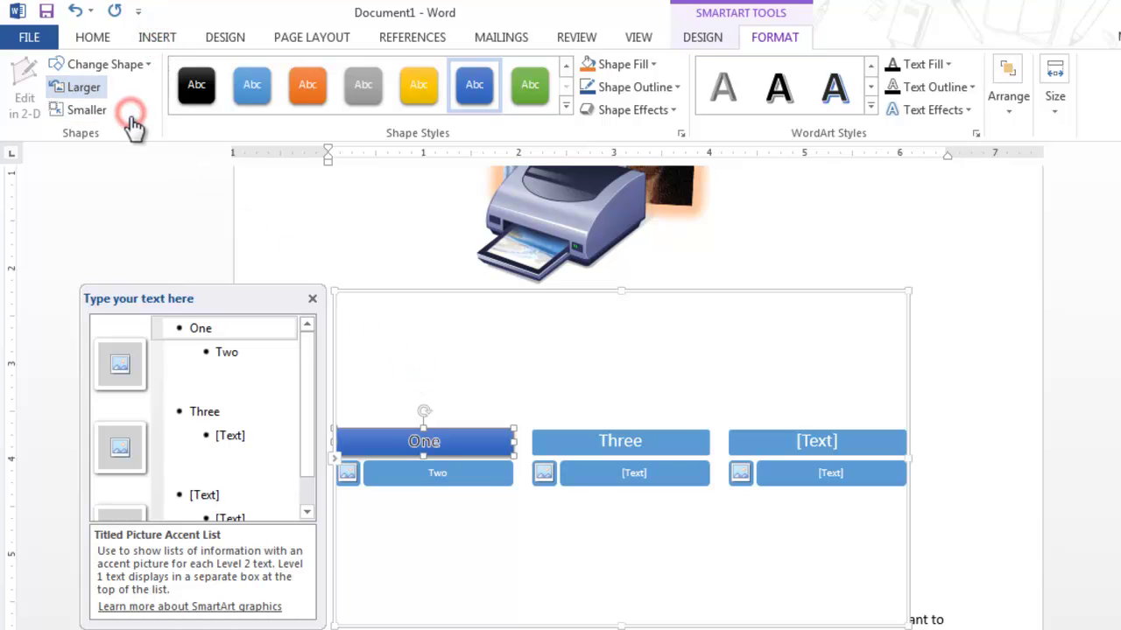
left_click(147, 175)
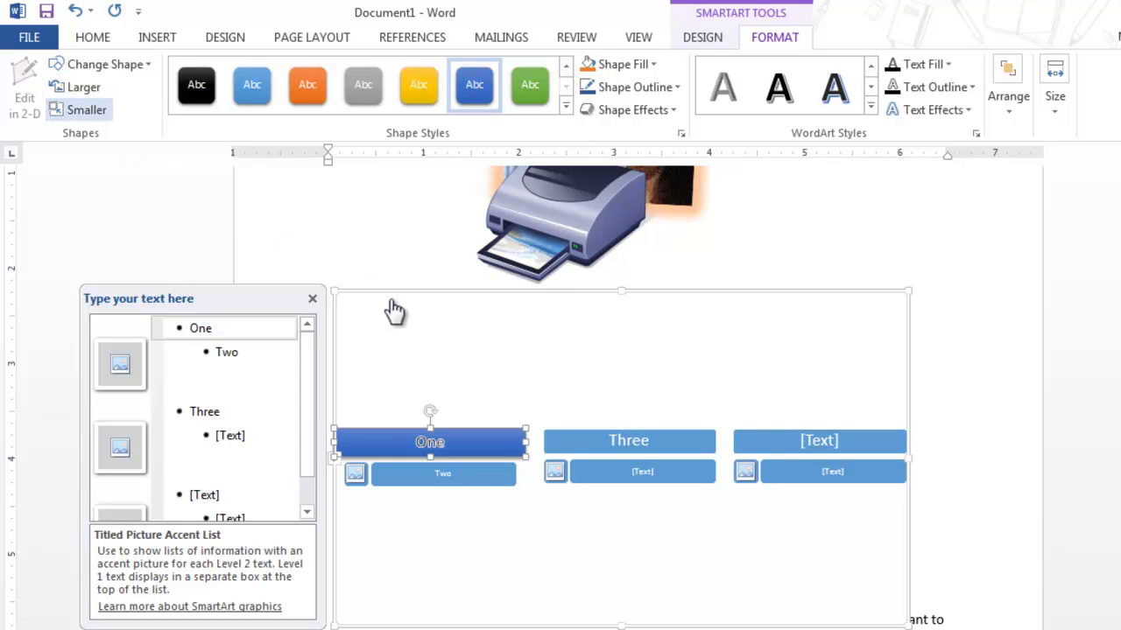
key("ctrl+z")
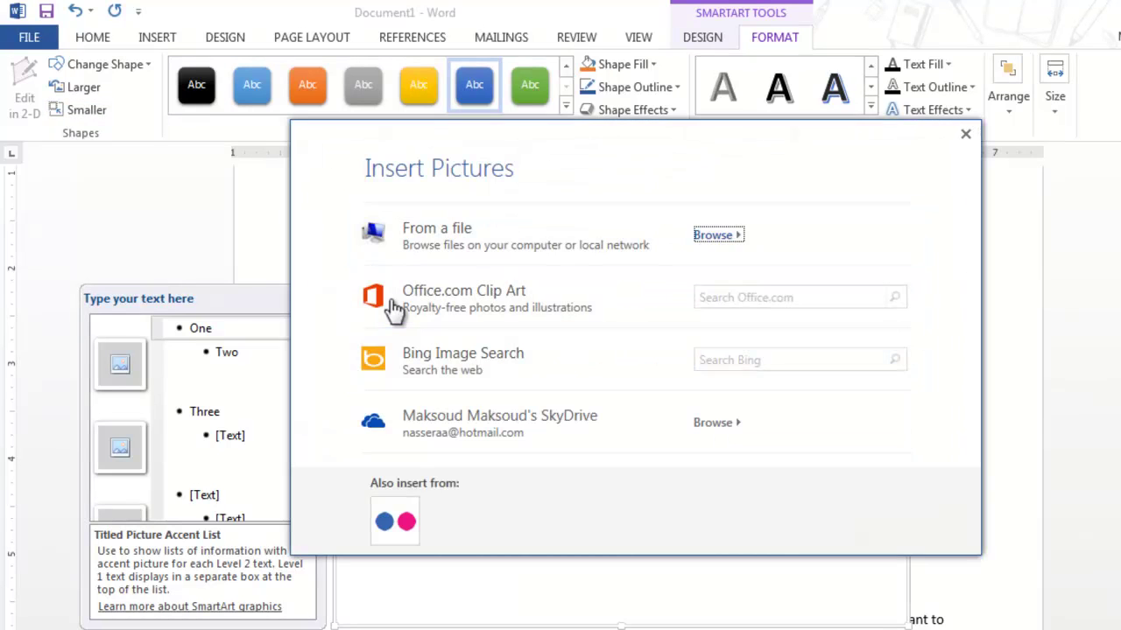
key("Escape")
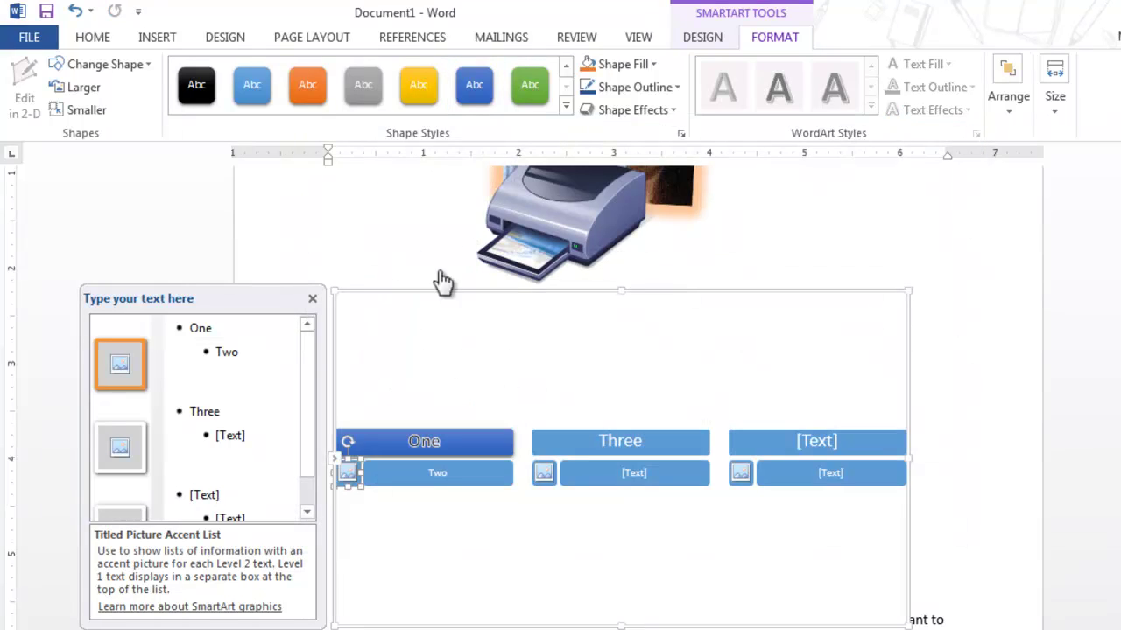
left_click(745, 109)
left_click(424, 440)
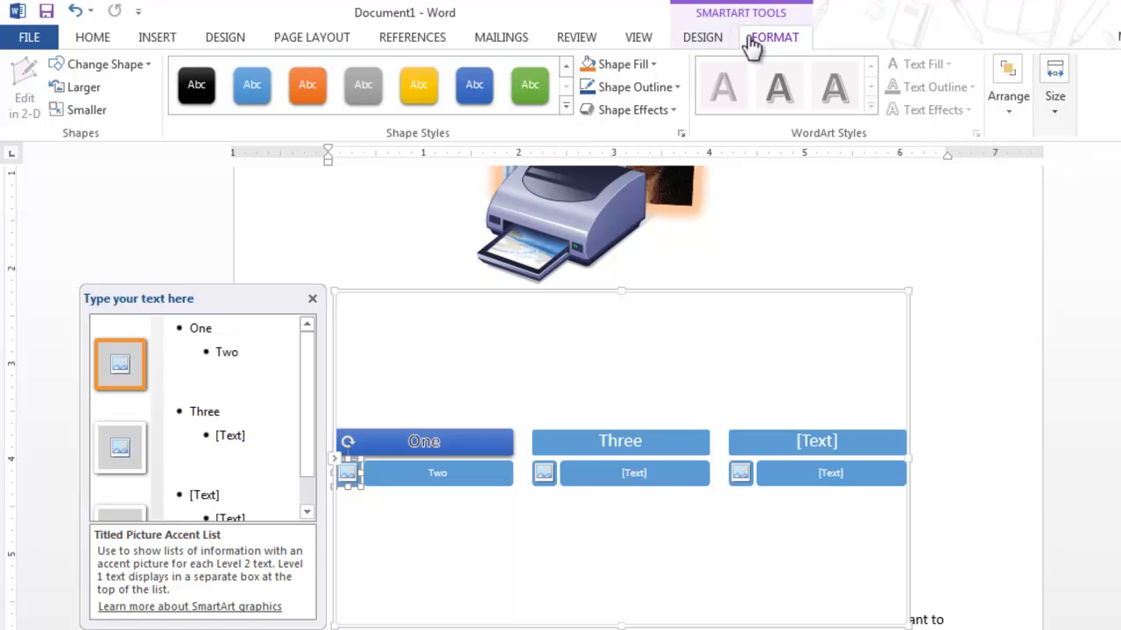
Browse the Picture and Process SmartArt layouts, keeping the current Titled Picture Accent List layout
left_click(457, 126)
scroll(543, 133, "up", 1)
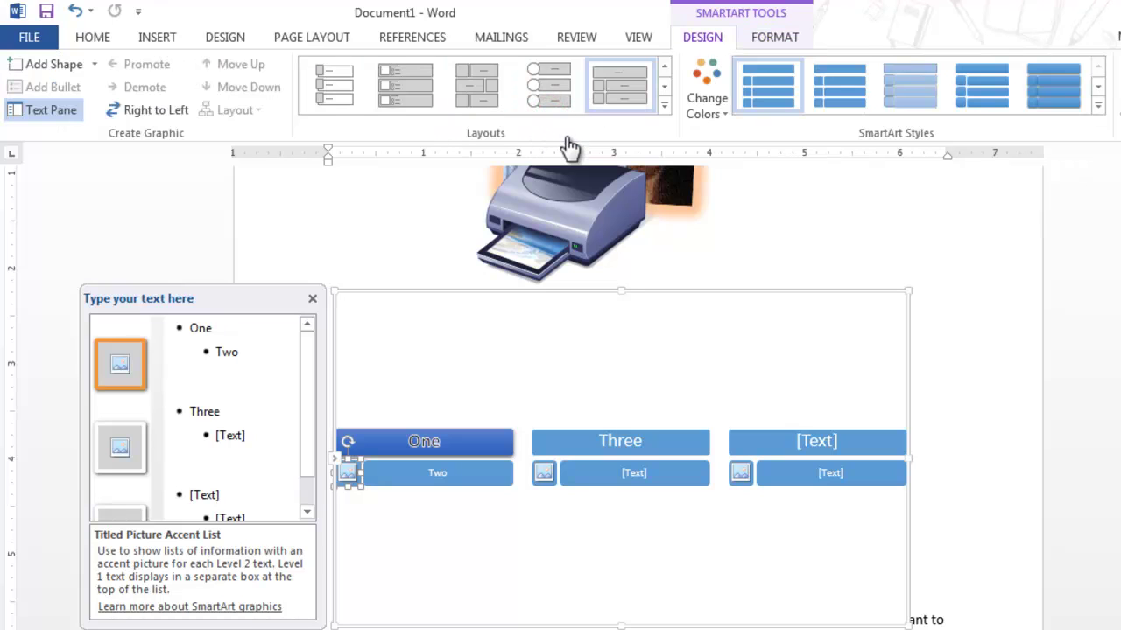
left_click(567, 142)
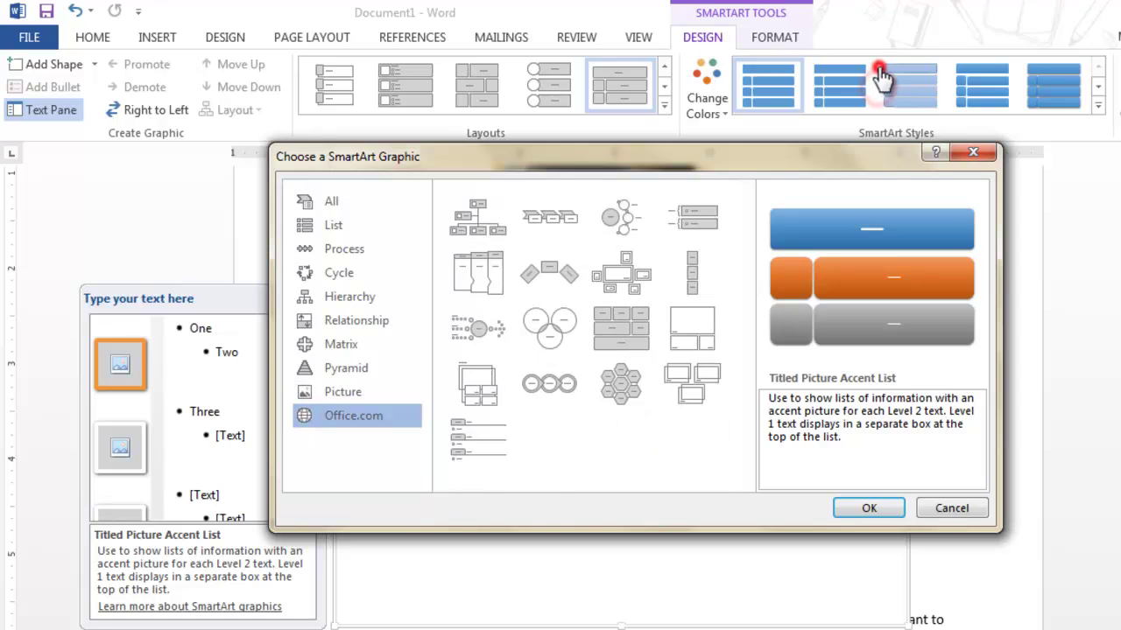
key("Up")
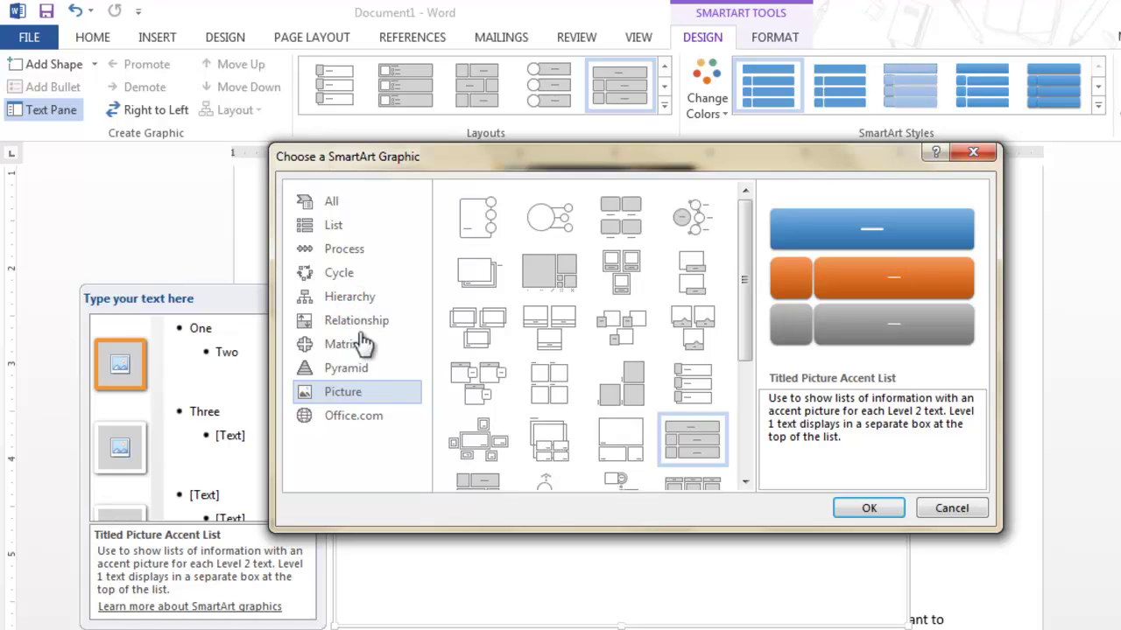
key("Up")
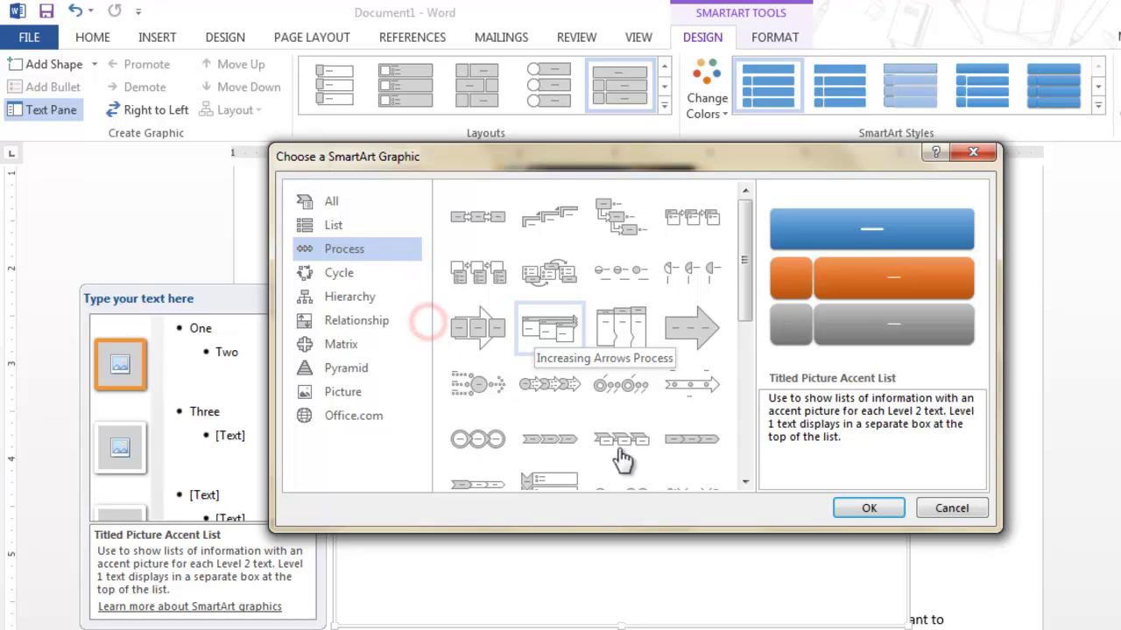
left_click(459, 443)
left_click(460, 445)
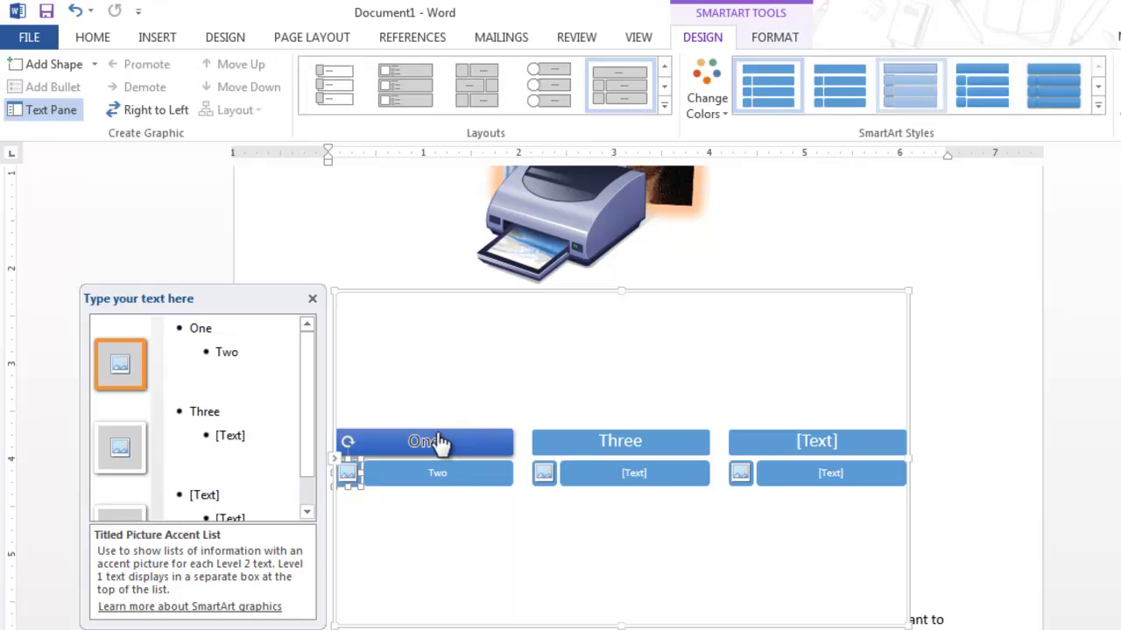
Hide the SmartArt text pane and move on to the Reading view paragraph
left_click(876, 71)
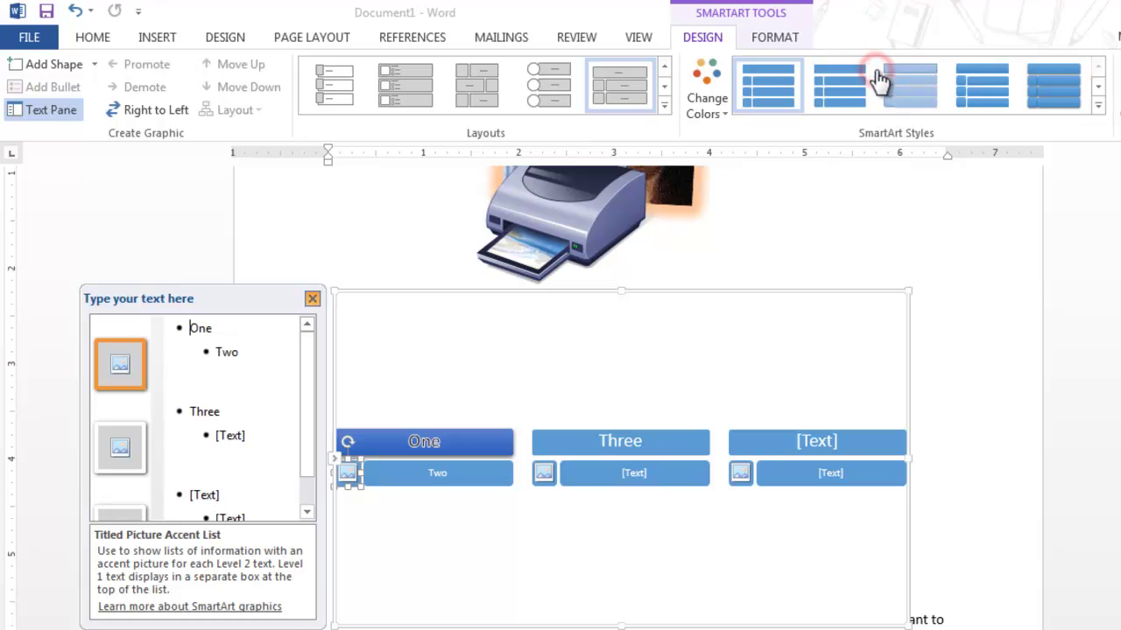
left_click(911, 116)
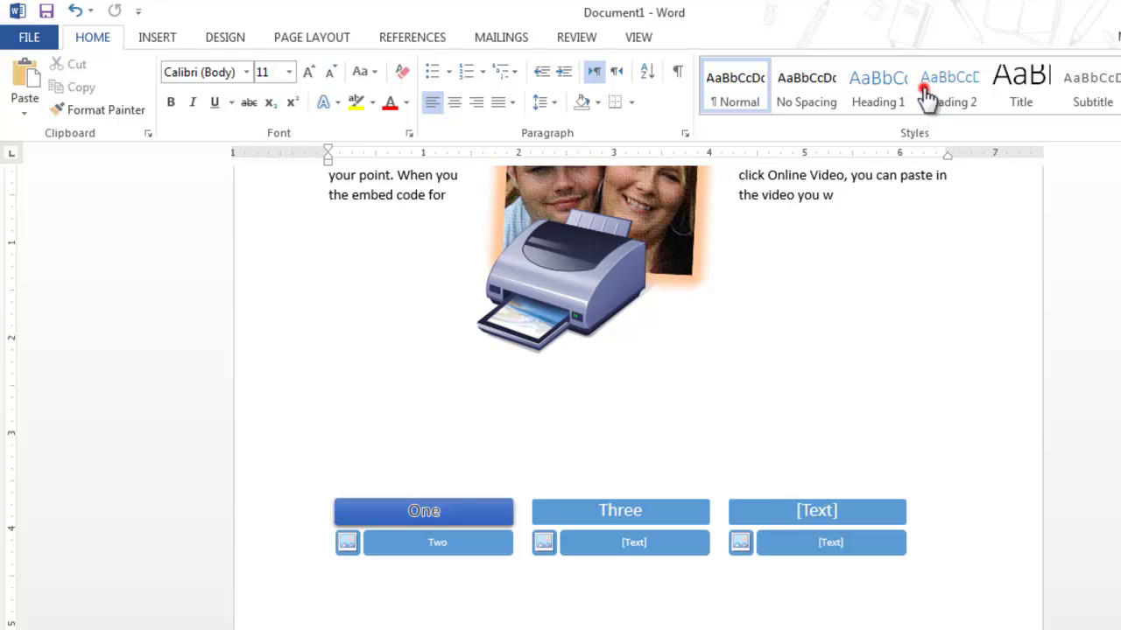
left_click(926, 92)
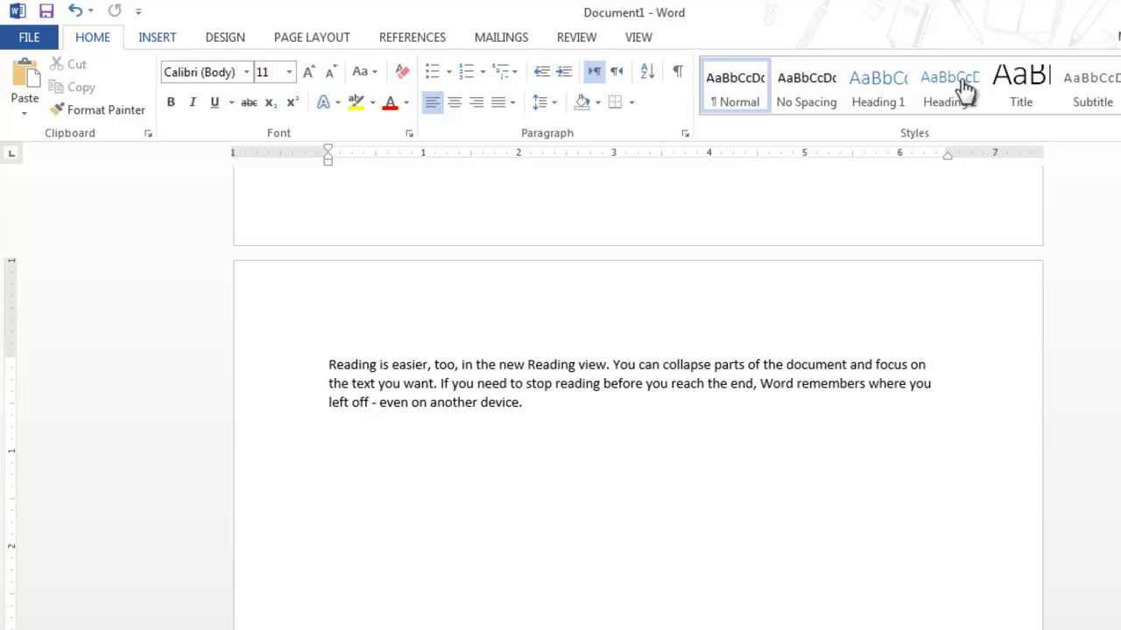
scroll(965, 92, "down", 1)
key("Right")
key("Right")
key("Right")
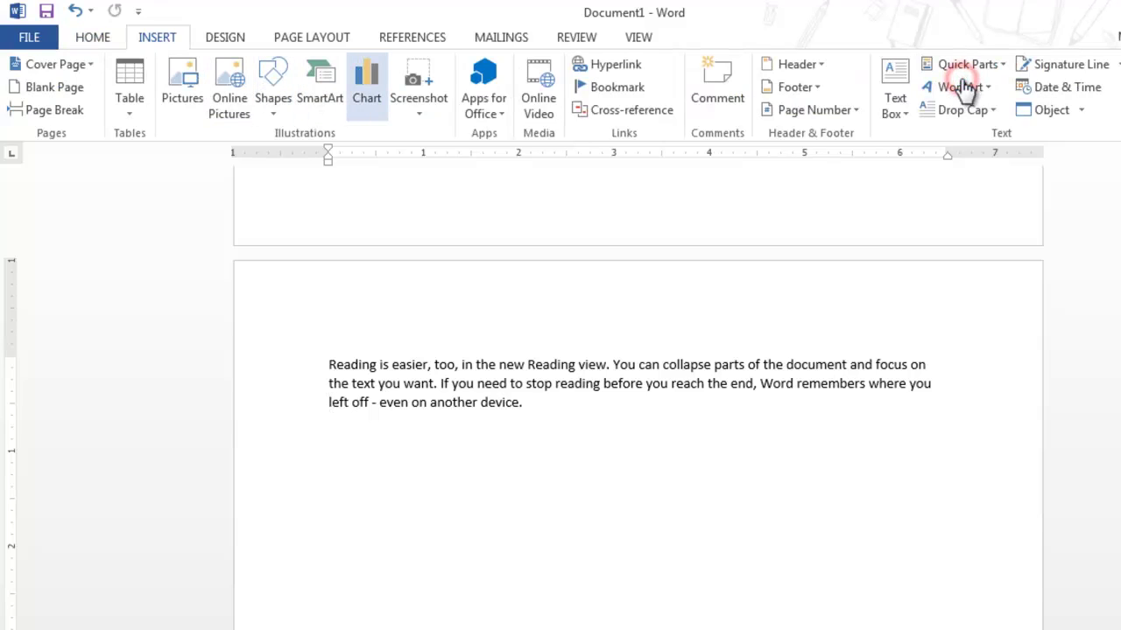
key("Return")
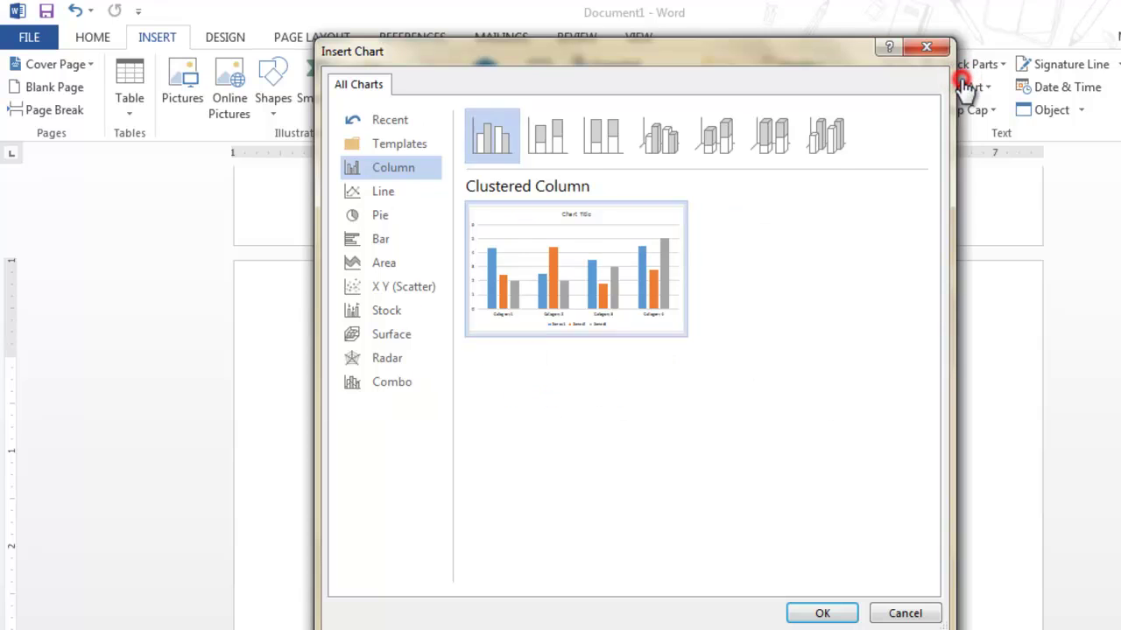
key("Down")
key("Down")
key("Down")
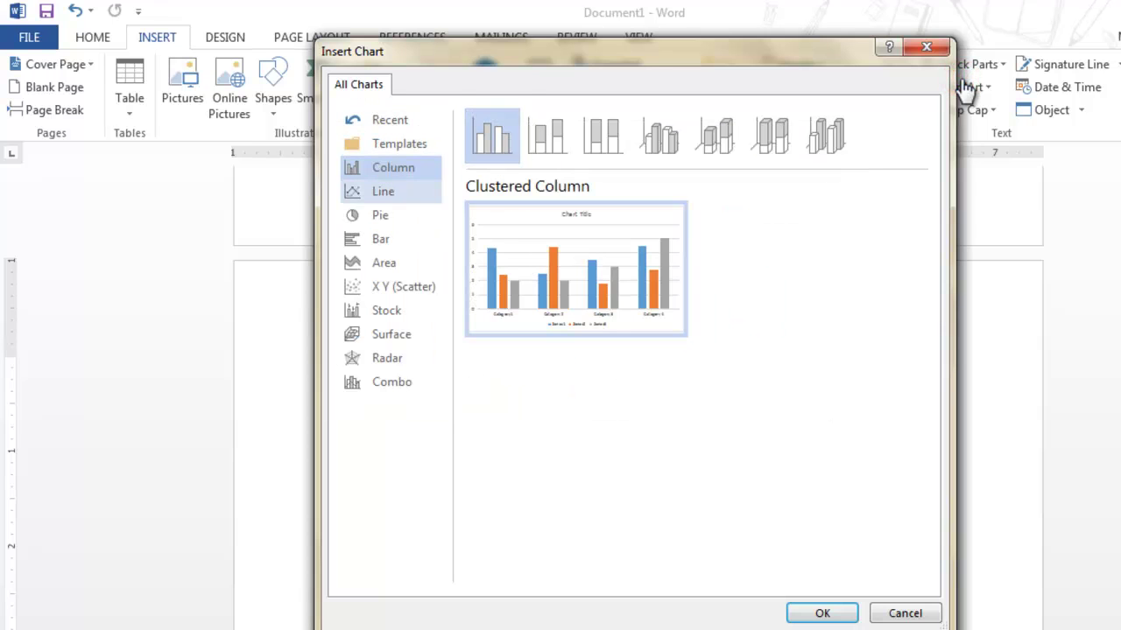
key("Down")
key("Down")
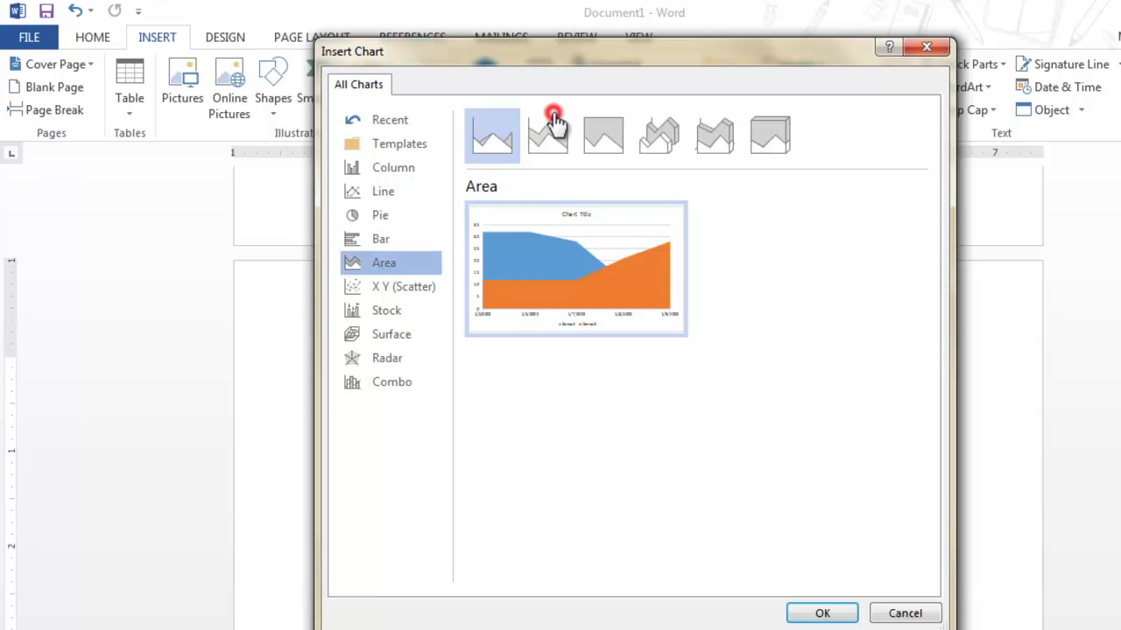
key("Up")
key("Up")
key("Up")
key("Up")
key("Up")
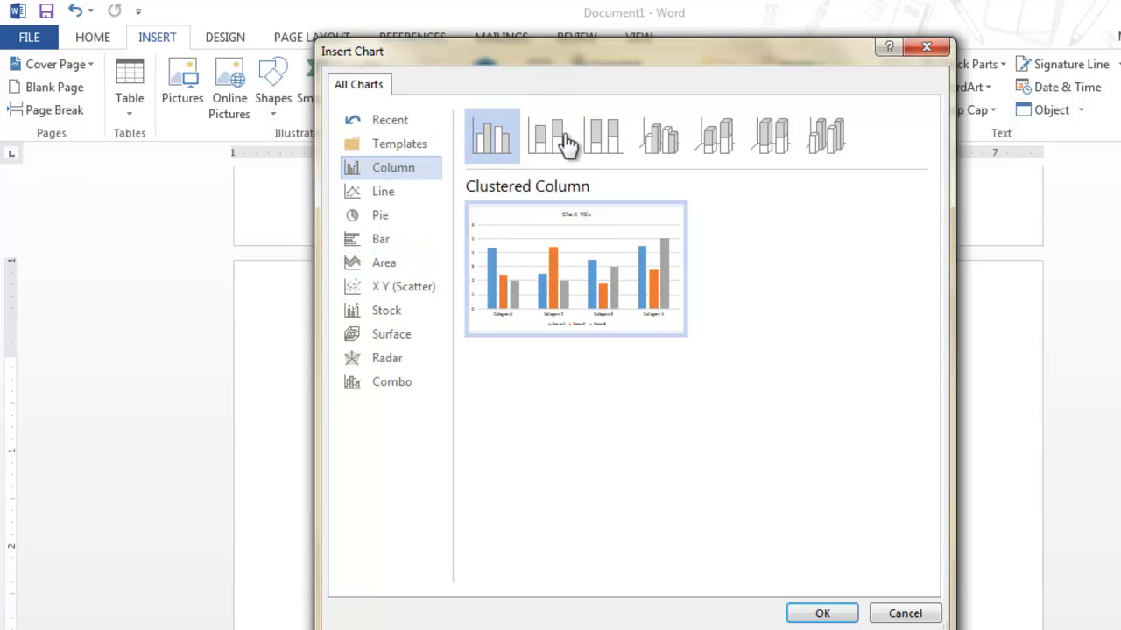
mouse_move(567, 146)
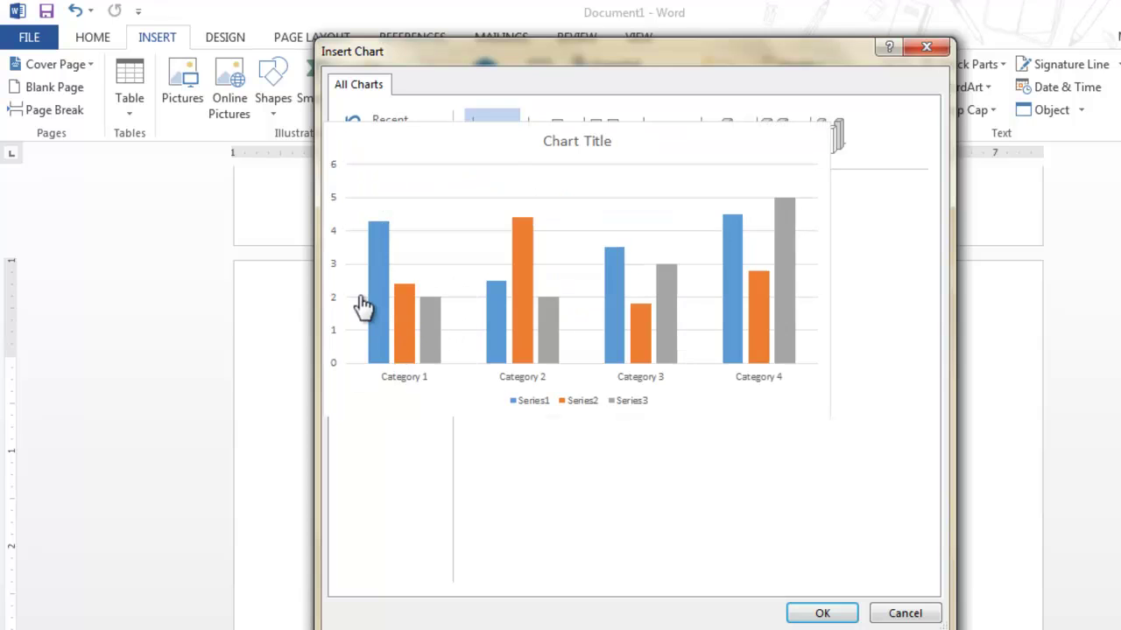
key("Escape")
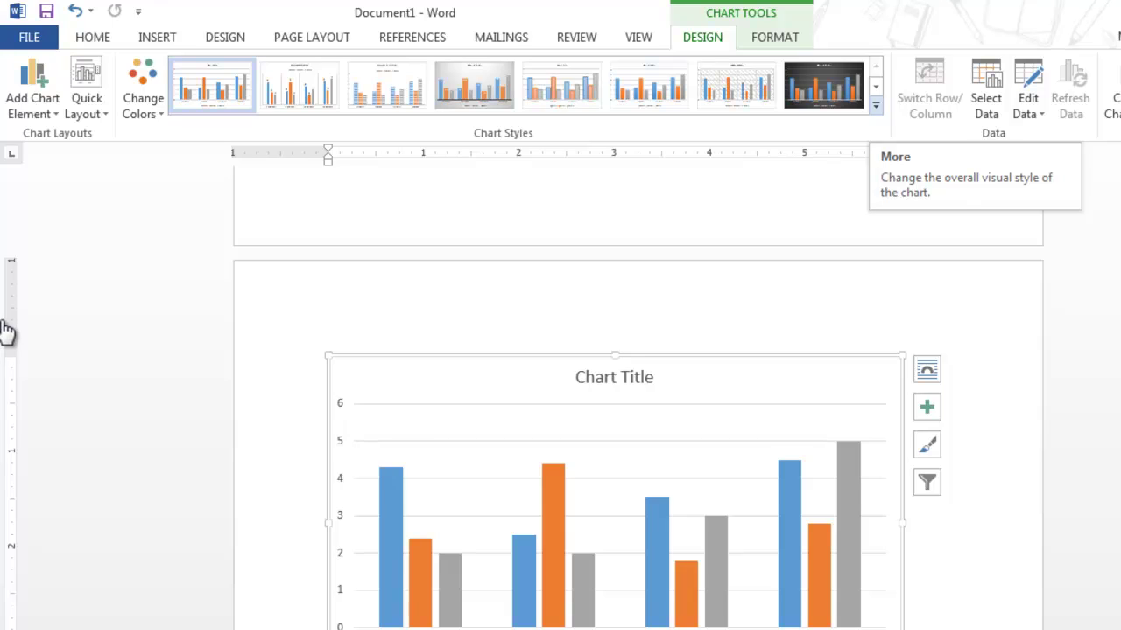
key("ctrl+z")
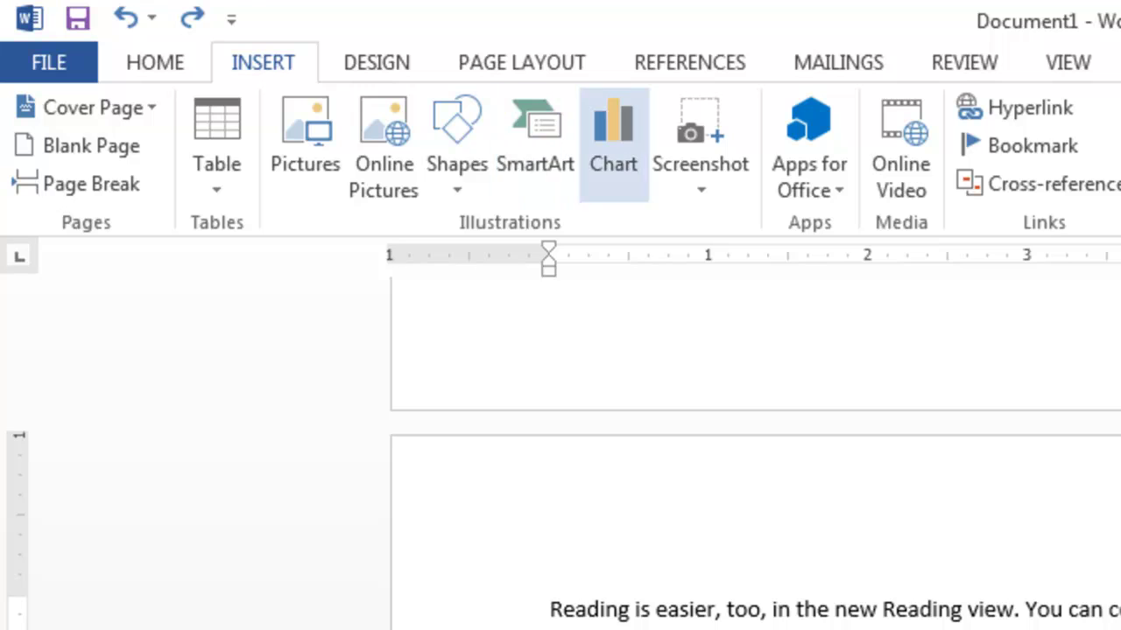
Take a Screen Clipping of a region of the temple picture and insert it
left_click(700, 167)
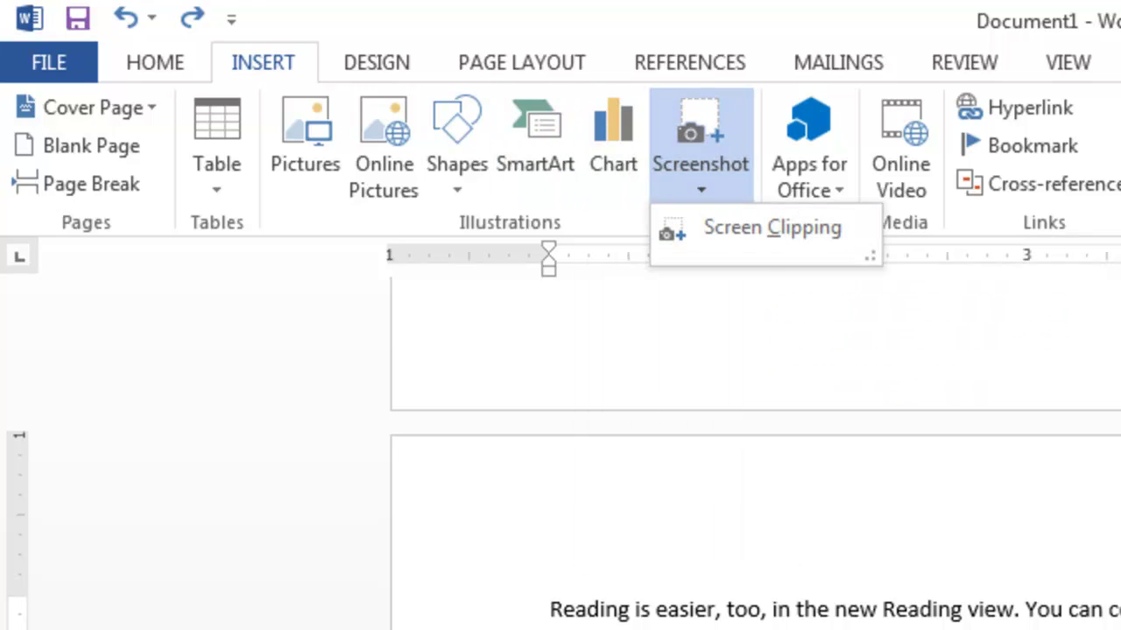
left_click(771, 228)
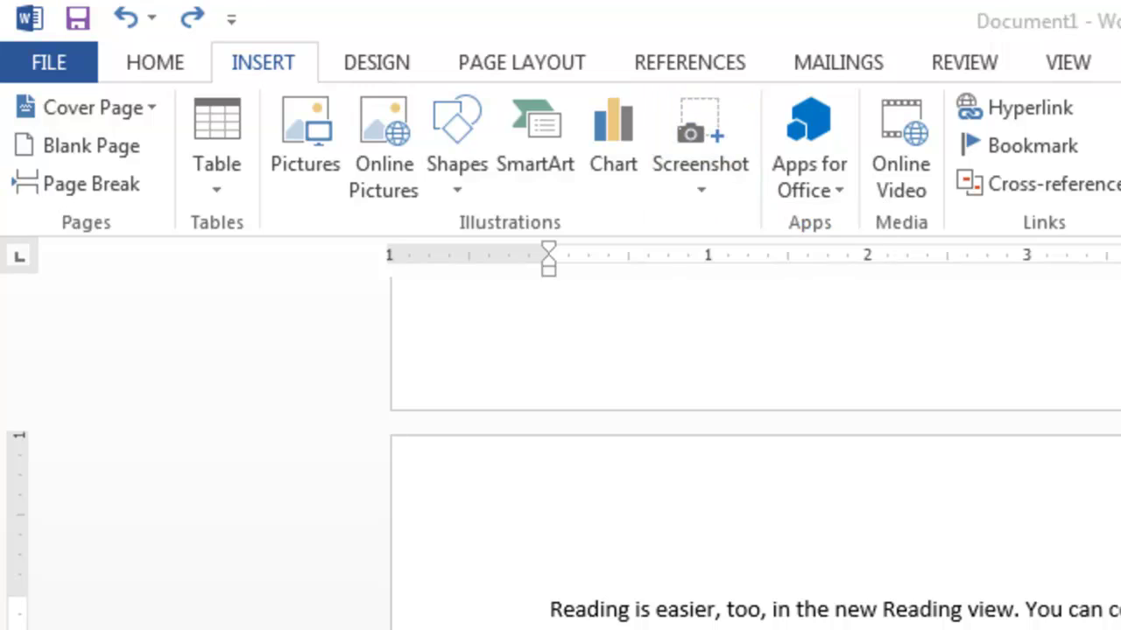
key("Escape")
left_click(700, 140)
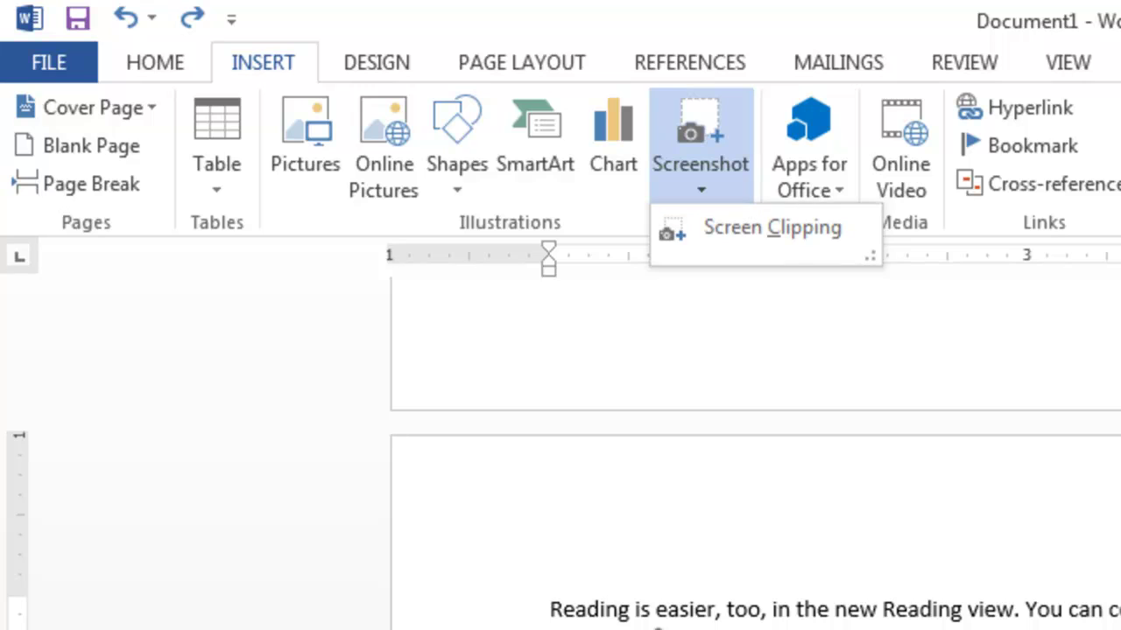
key("Escape")
key("Down")
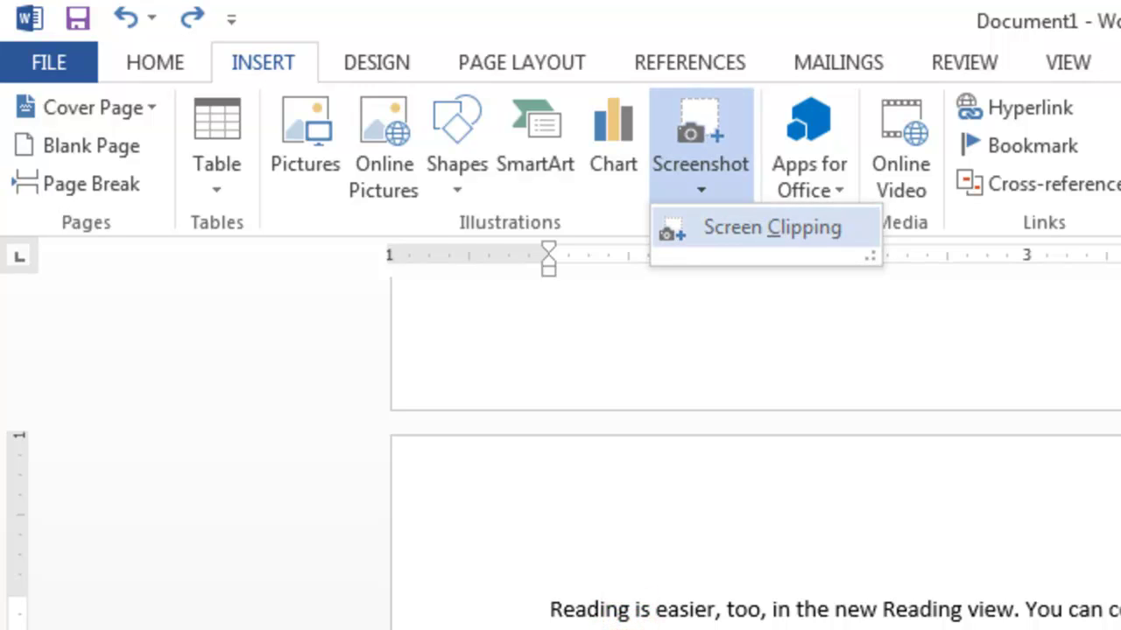
key("Return")
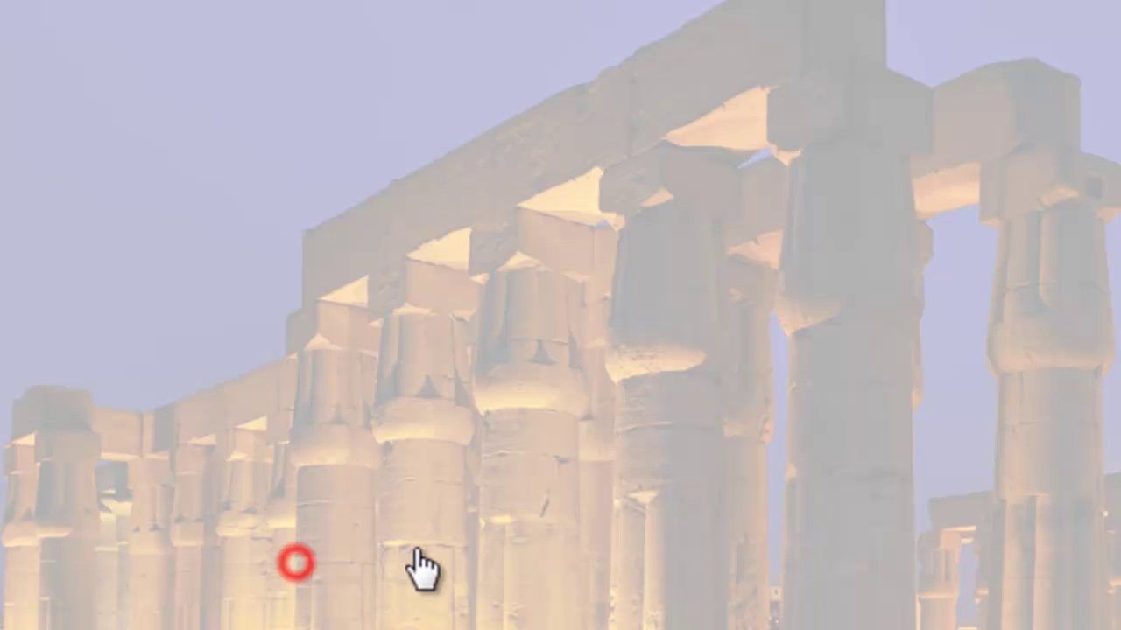
left_click_drag(343, 43, 1120, 629)
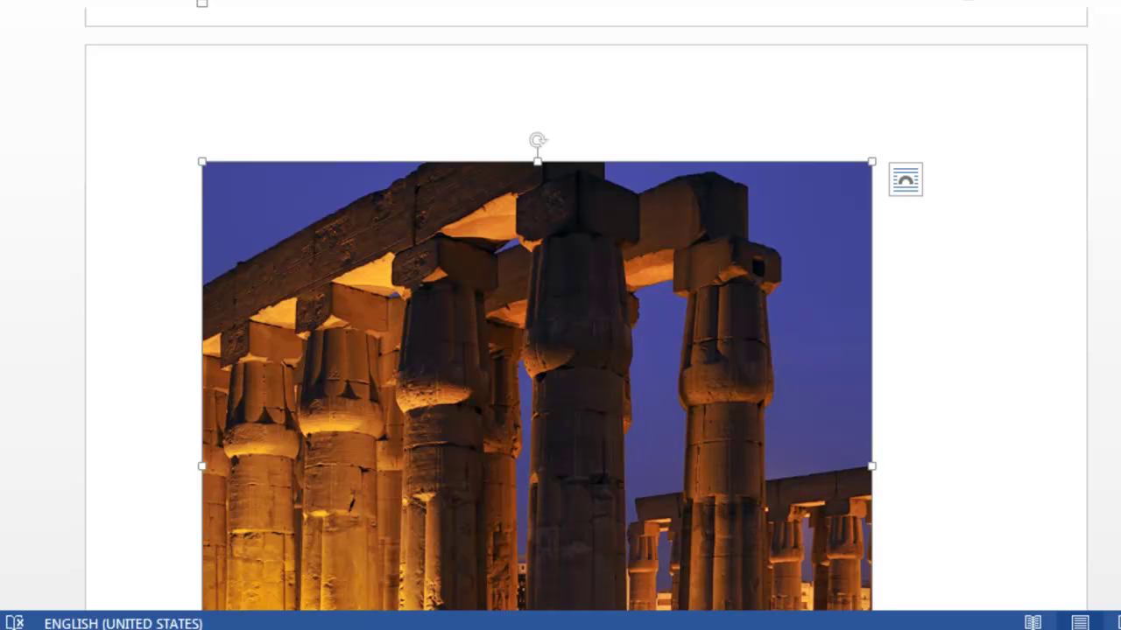
Place the insertion point on the empty line below the temple photo and bring up the Start menu
scroll(268, 205, "down", 5)
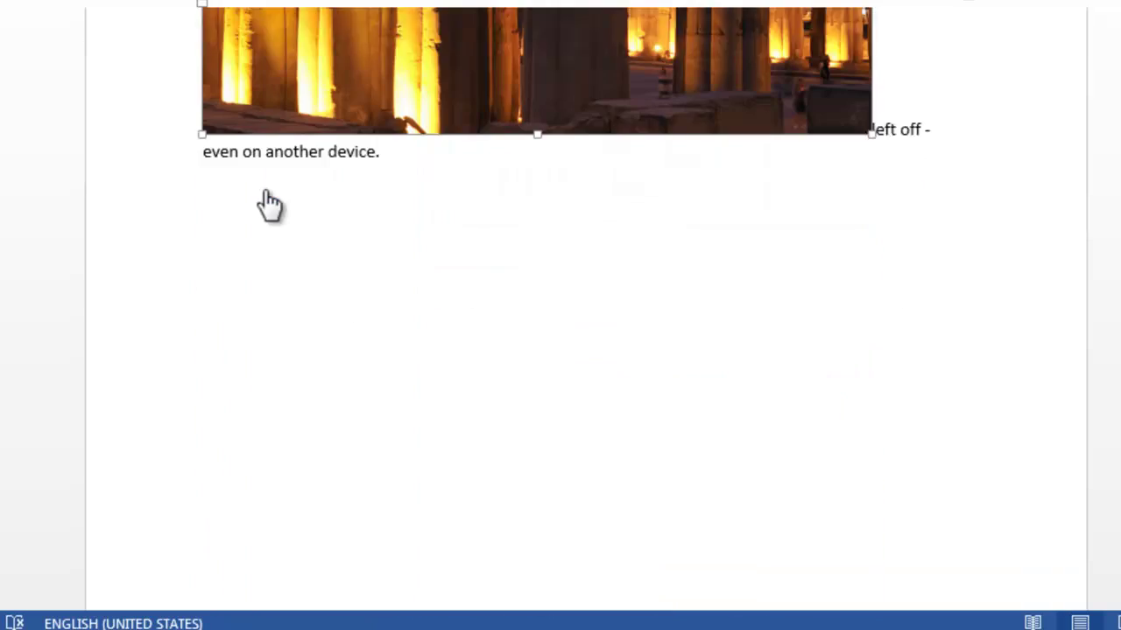
left_click(269, 214)
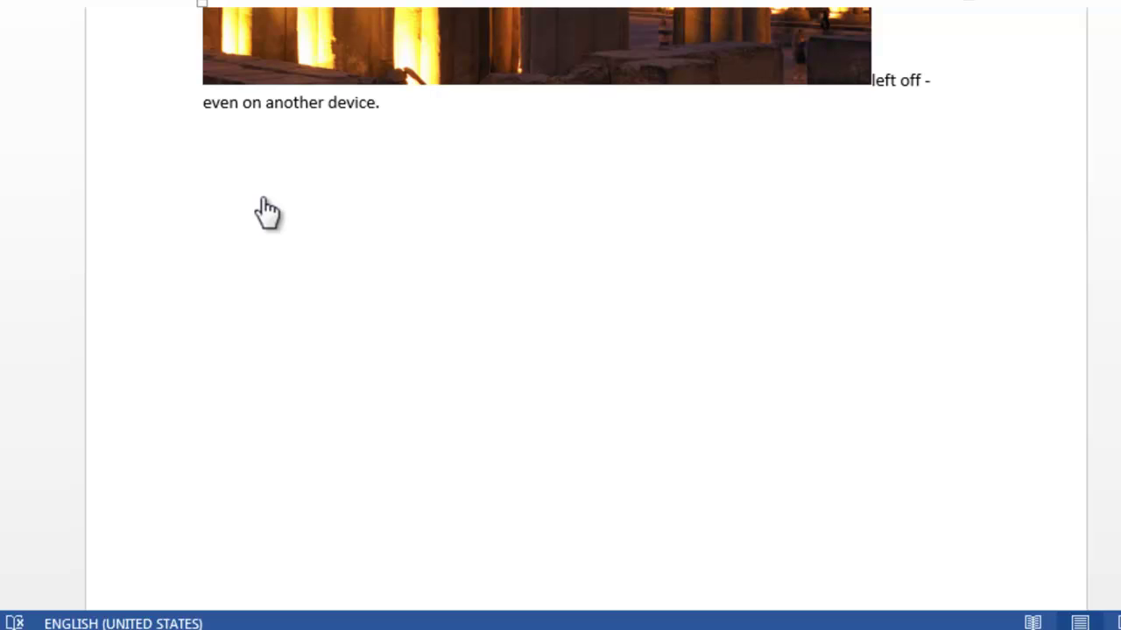
key("super")
key("Up")
key("Up")
key("Up")
key("Up")
key("Up")
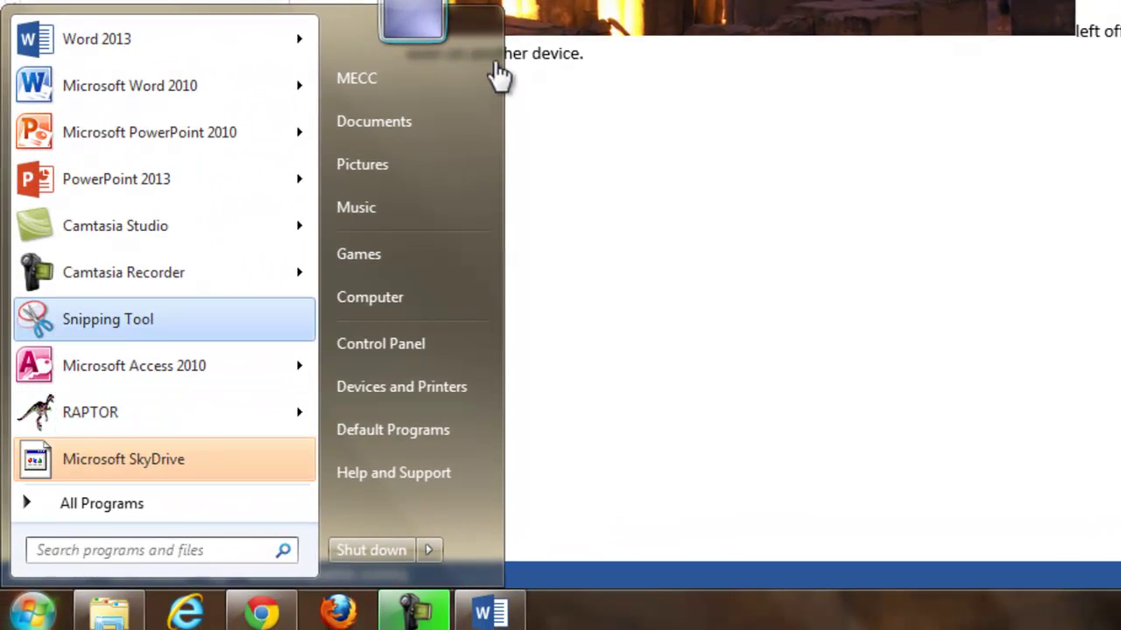
Launch Microsoft Word 2010 from the Start menu's program list, opening a blank Document2
key("Up")
key("Up")
key("Up")
key("Up")
key("Up")
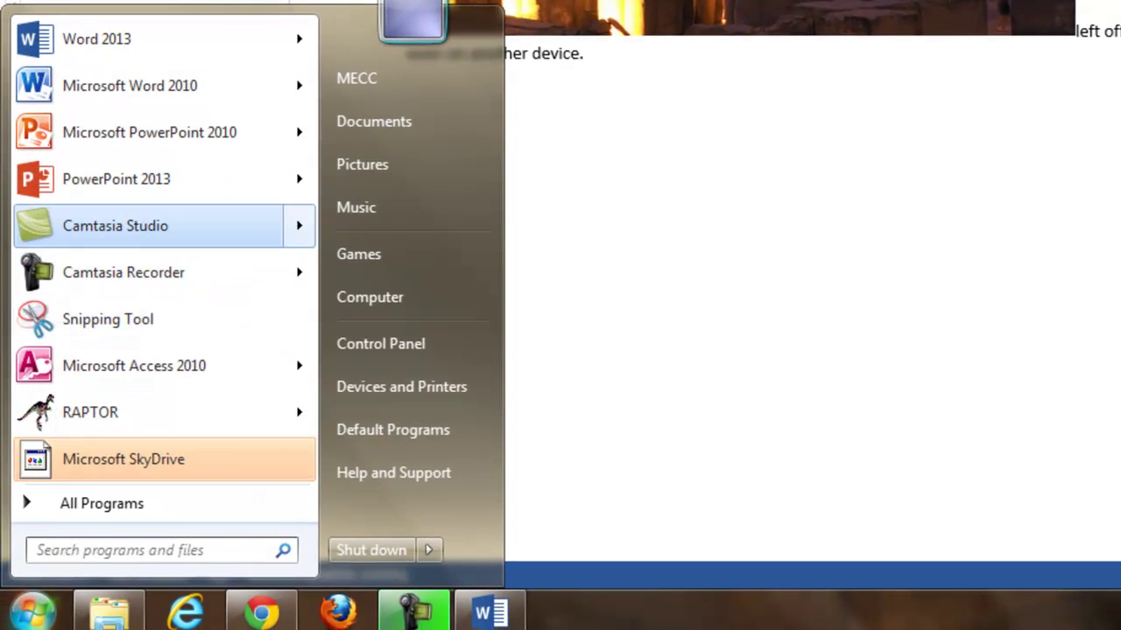
key("Up")
key("Down")
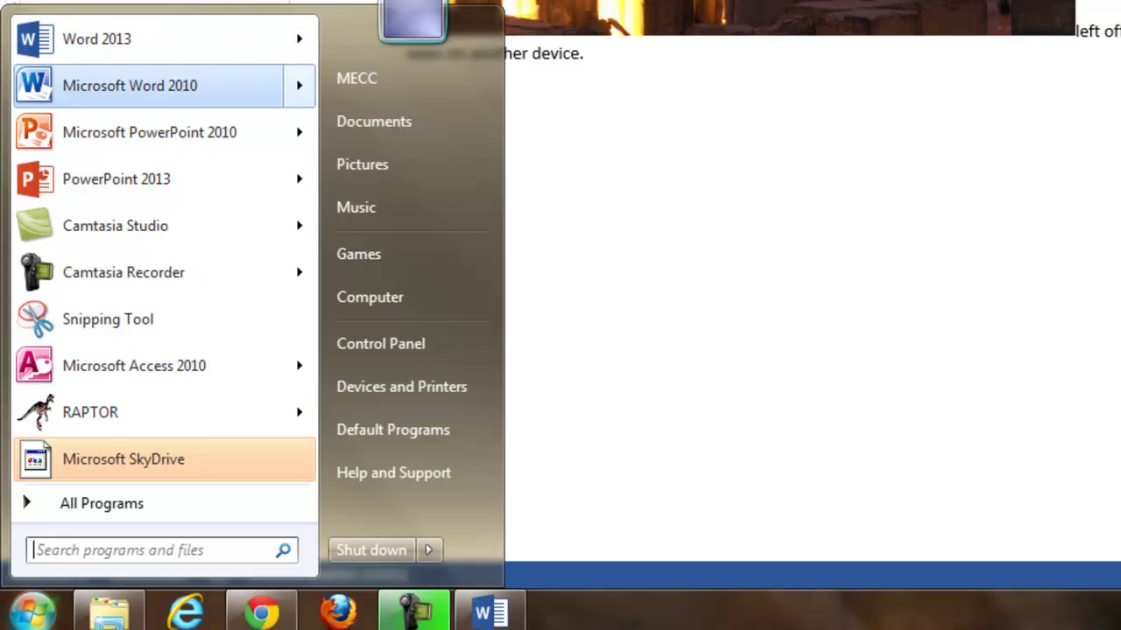
key("Up")
key("Down")
key("Down")
key("Up")
key("Return")
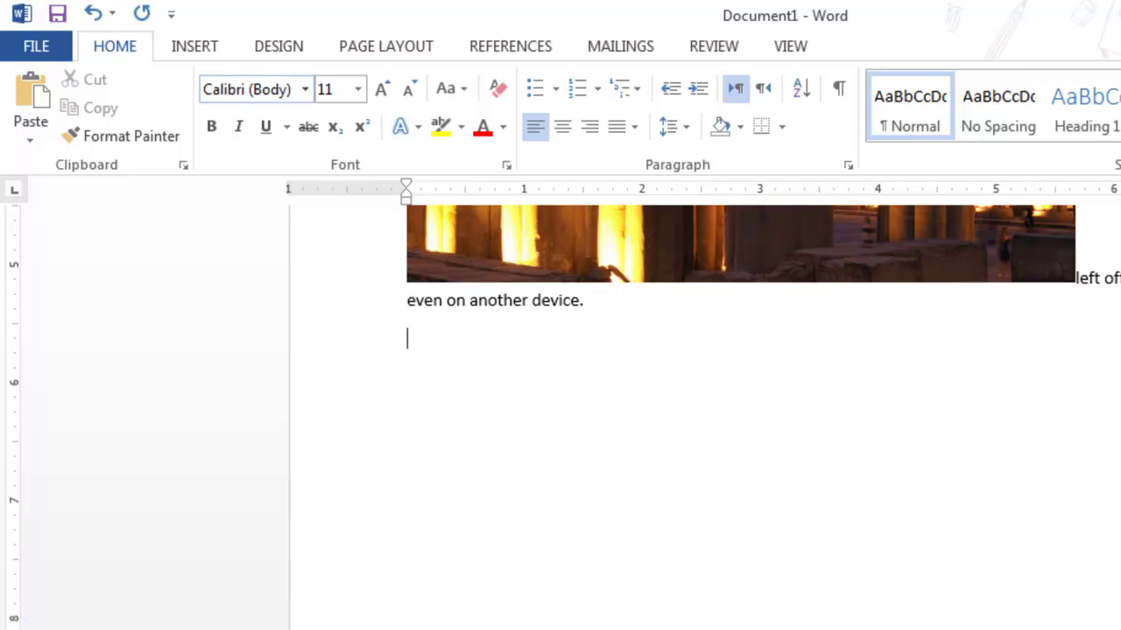
Insert a screenshot of the Google homepage browser window from Available Windows
key("alt+n")
key("s")
key("c")
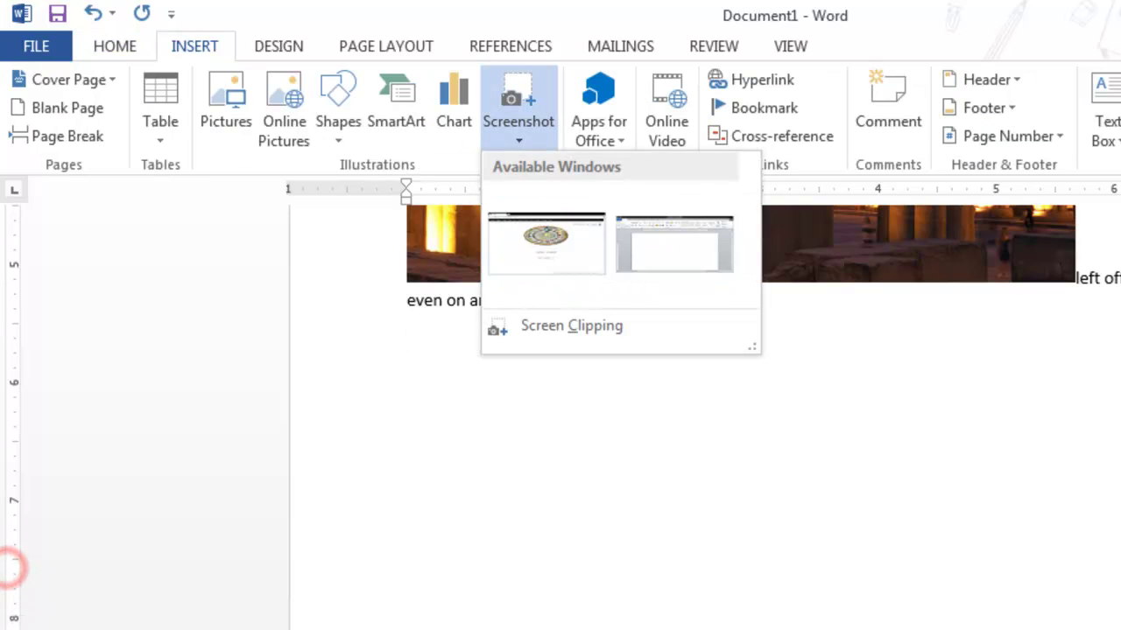
key("Down")
key("Right")
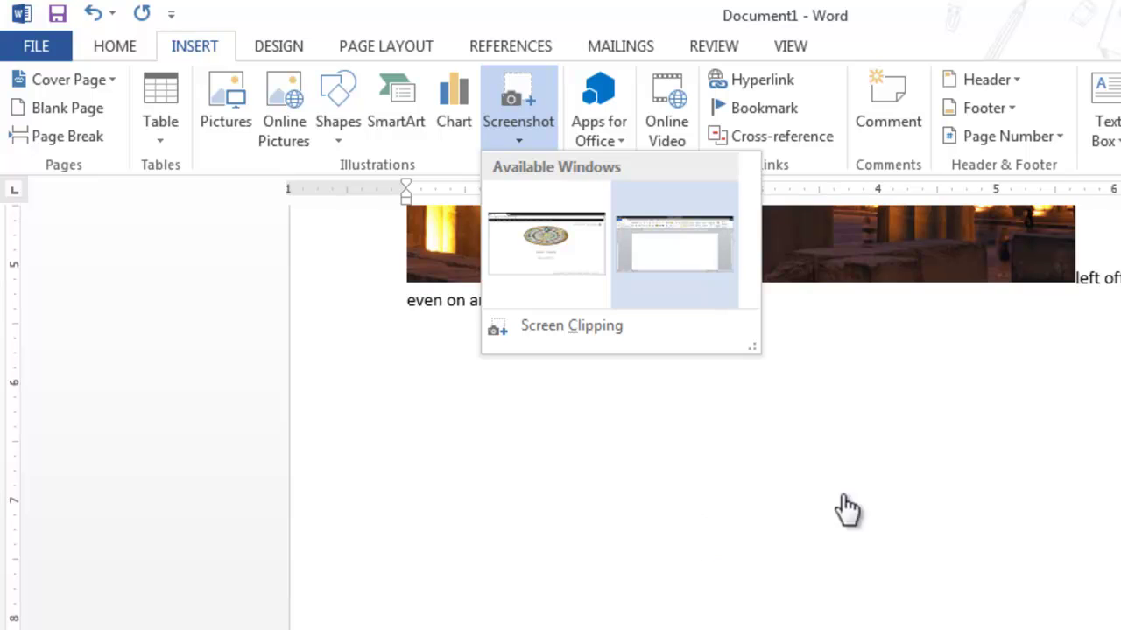
key("Left")
key("Return")
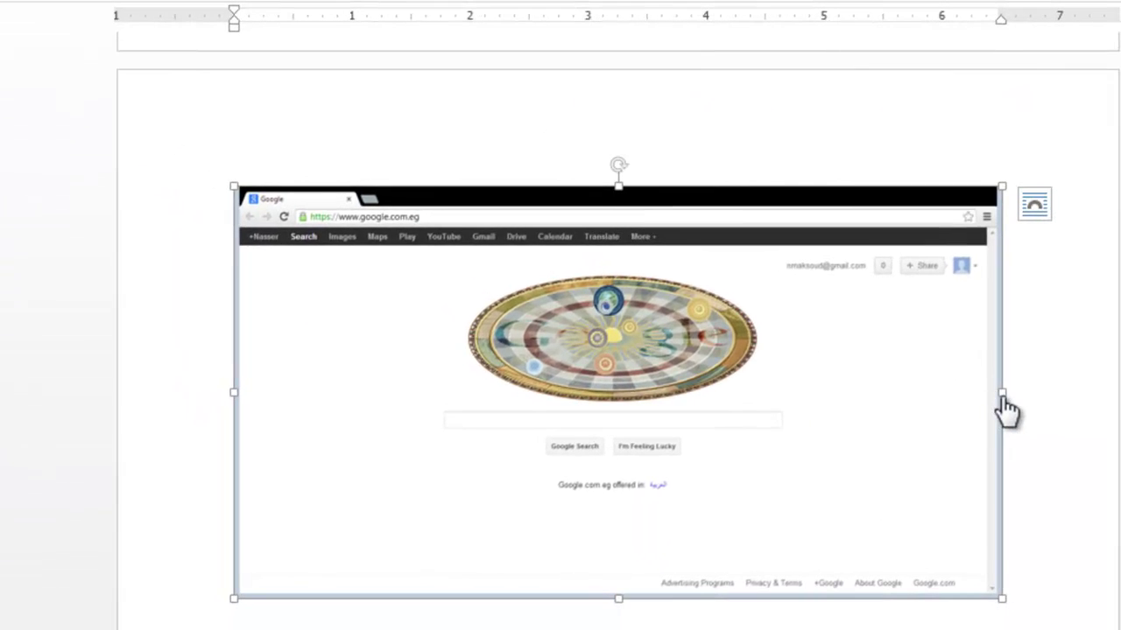
Place the insertion point below the Google screenshot and return to the Insert ribbon options
left_click(1001, 394)
left_click(326, 618)
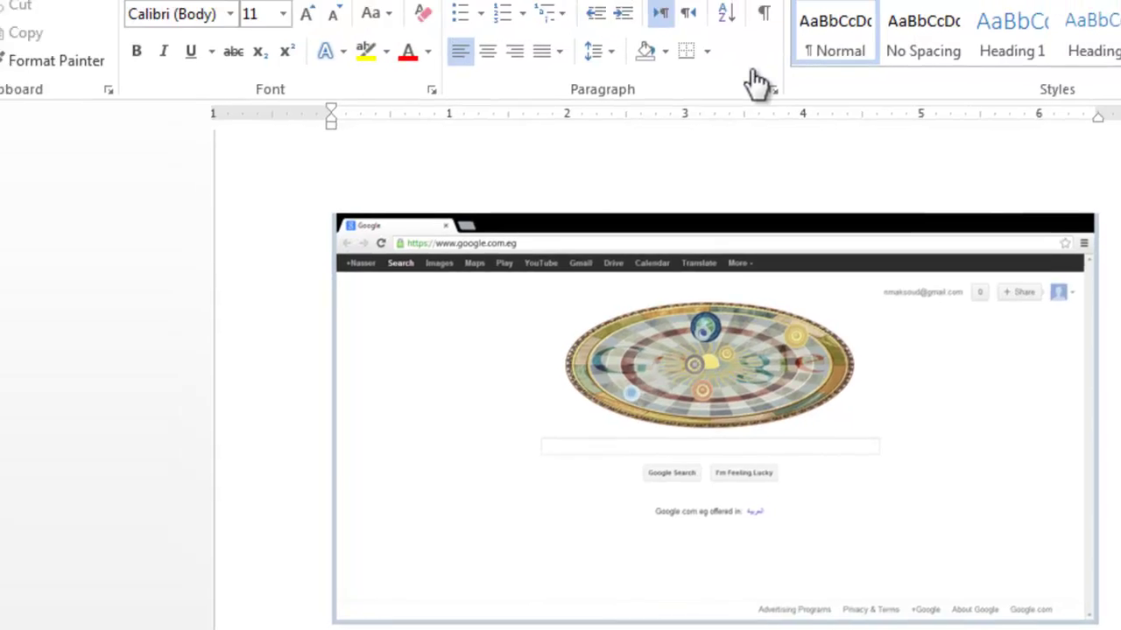
key("alt+n")
left_click(726, 201)
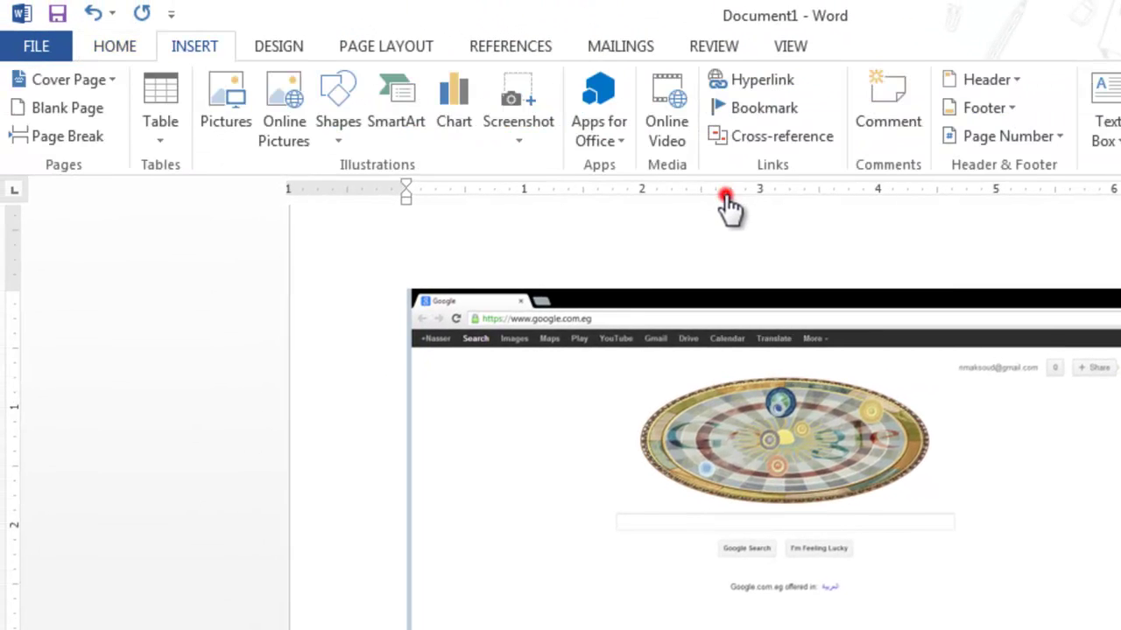
left_click(691, 150)
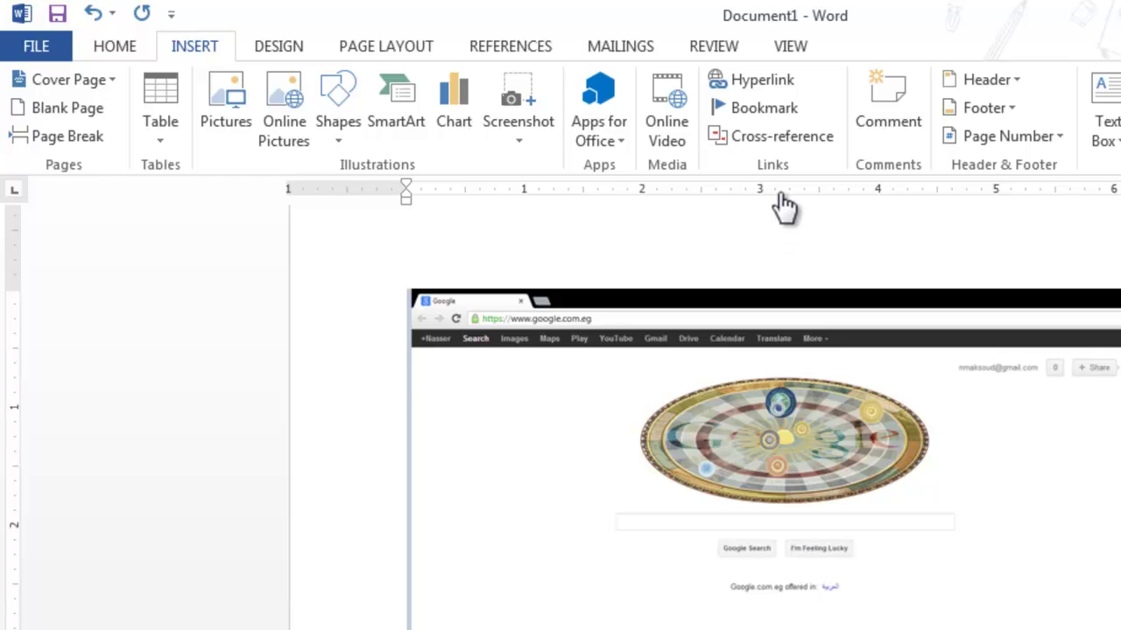
key("alt+n")
key("a")
key("p")
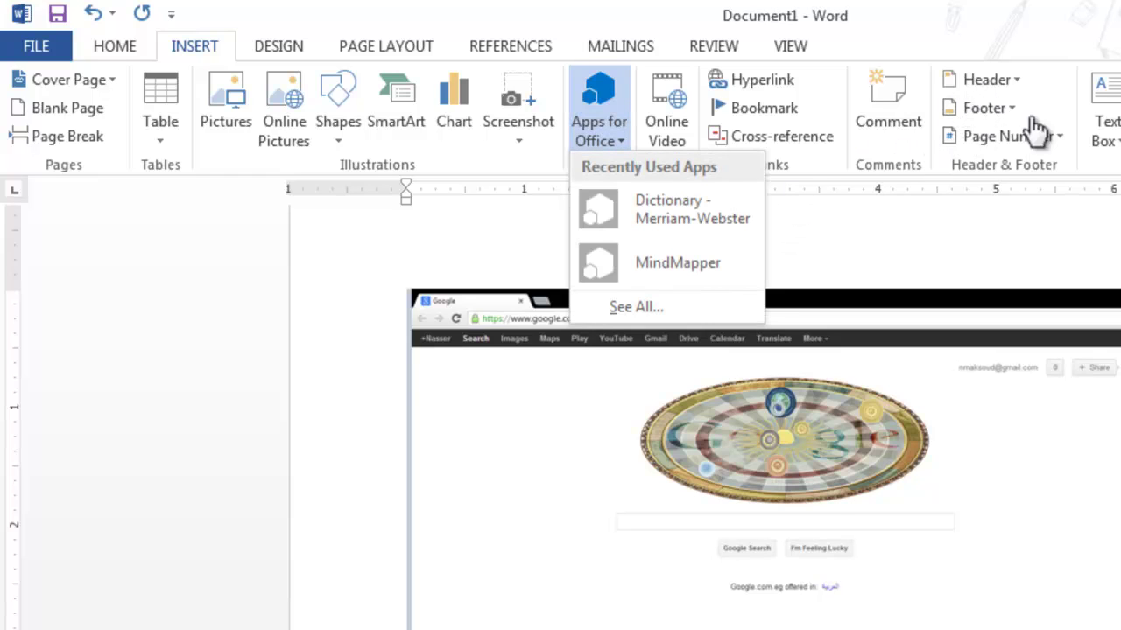
key("Down")
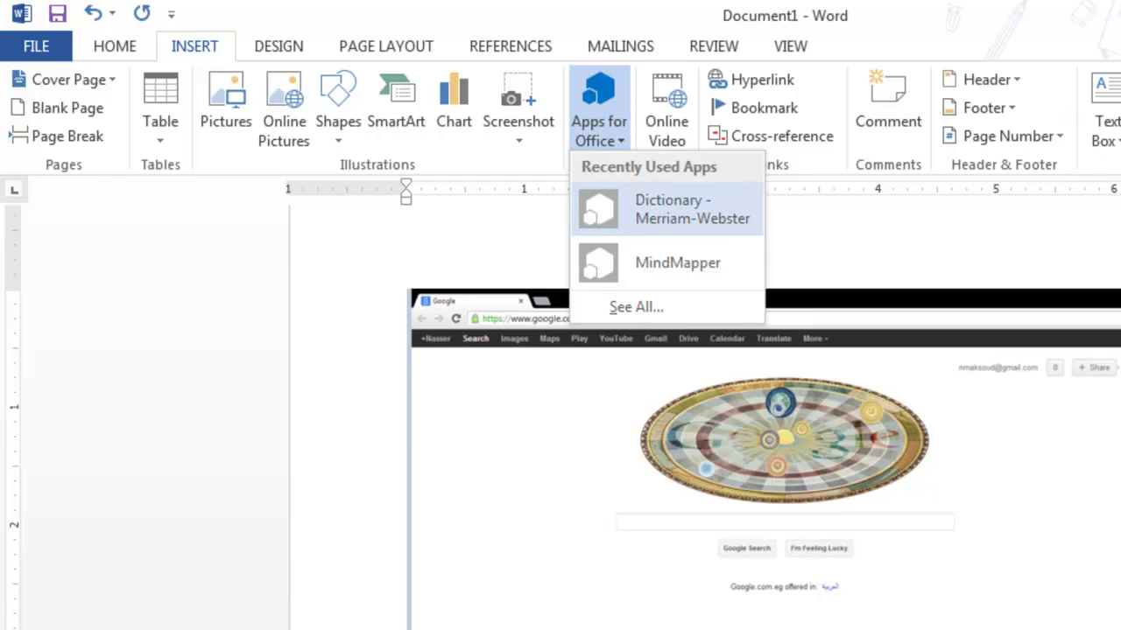
key("Down")
key("Return")
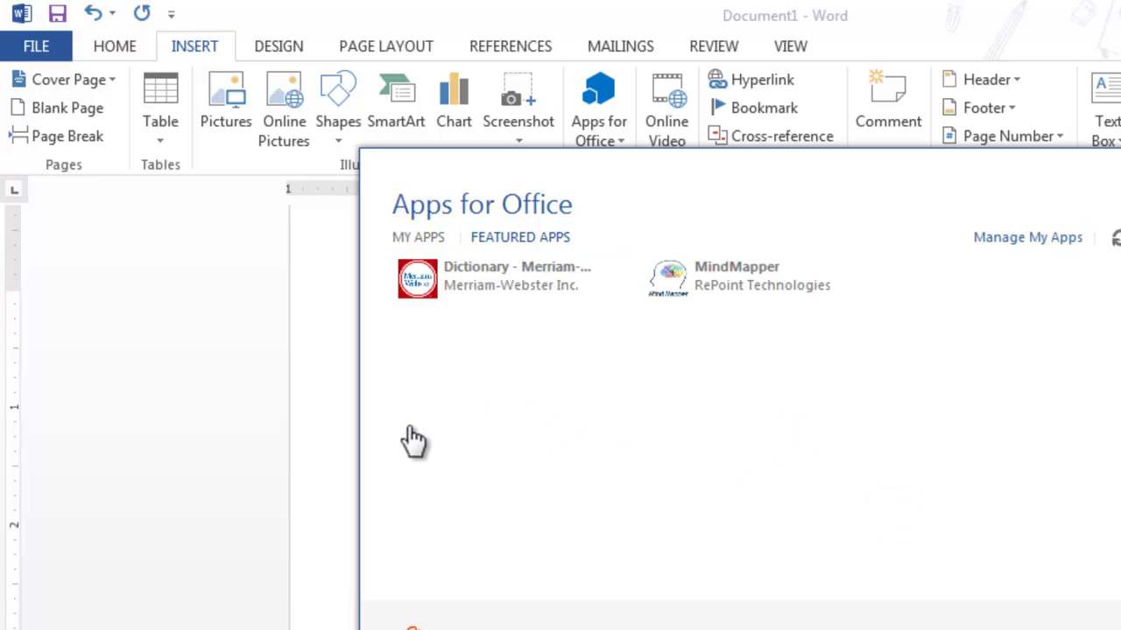
left_click(608, 433)
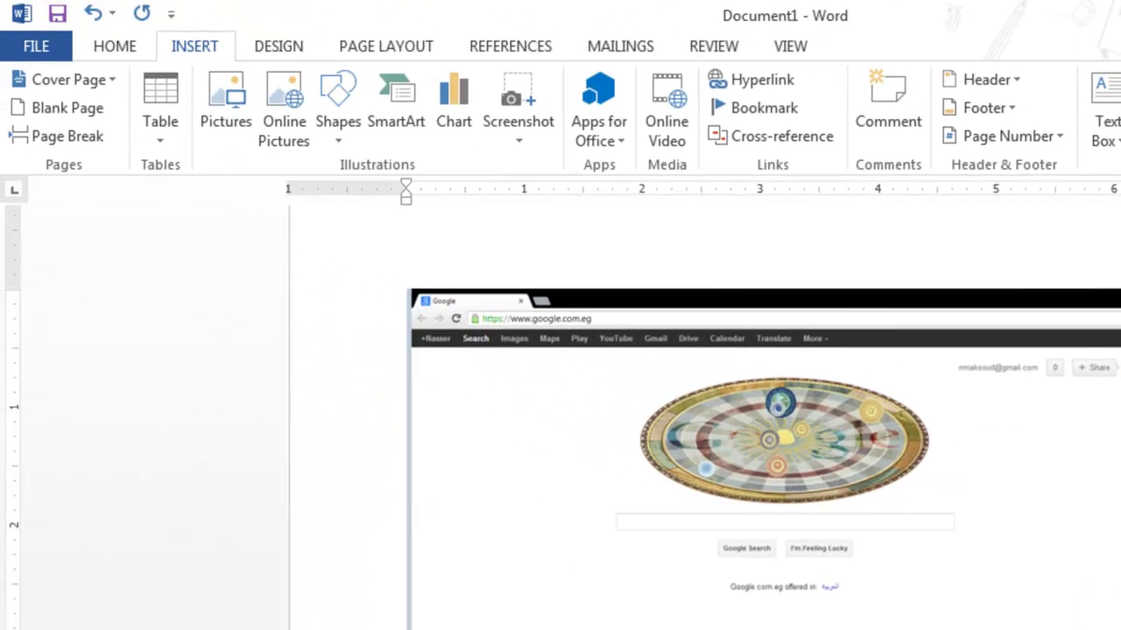
scroll(701, 411, "down", 10)
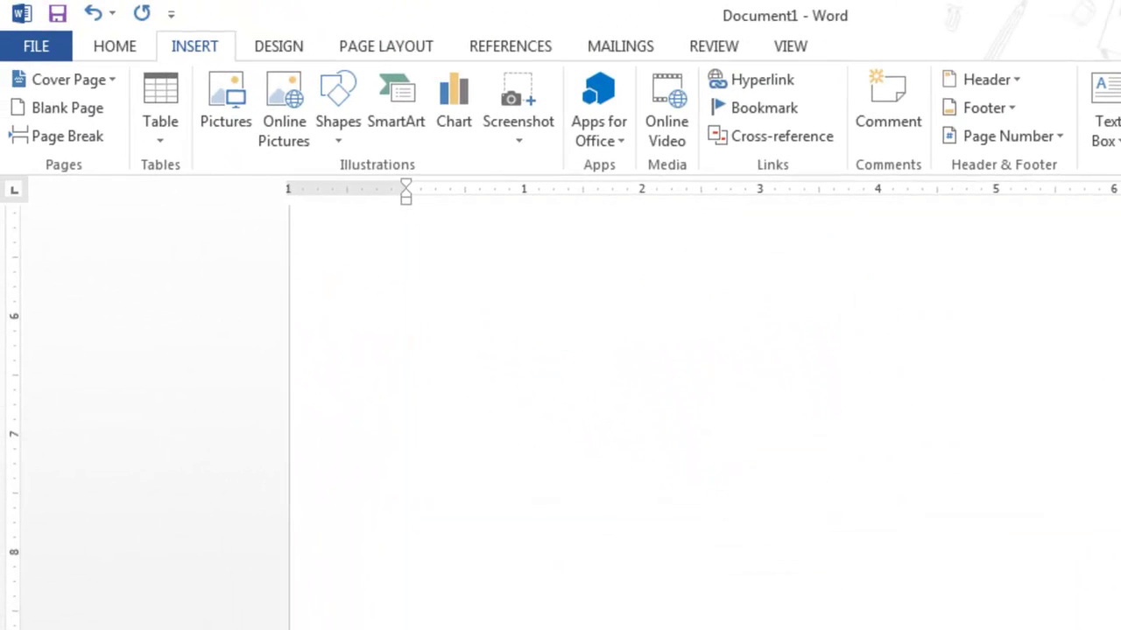
Search YouTube for the channel name from the Online Video dialog
left_click(397, 342)
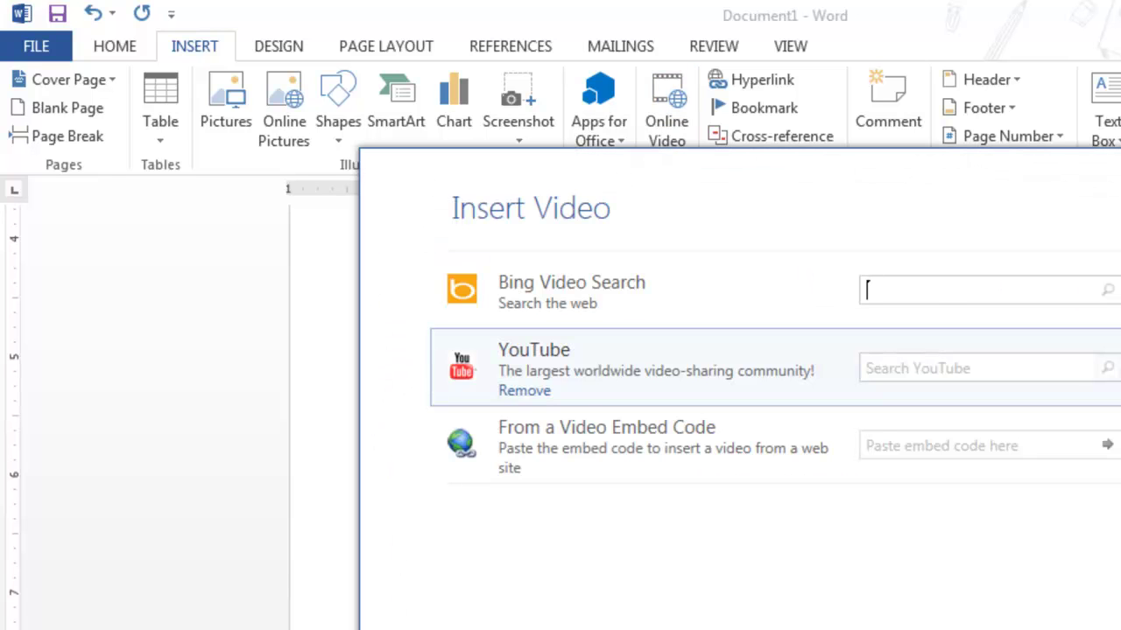
left_click(972, 368)
type("nmakosud")
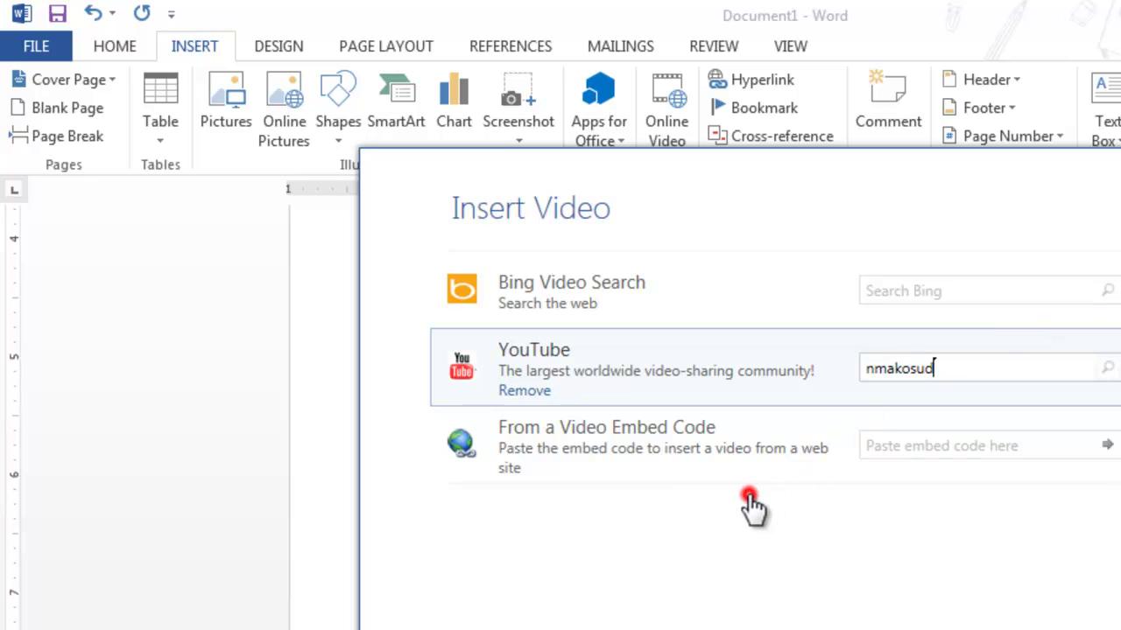
key("BackSpace")
key("BackSpace")
key("BackSpace")
key("BackSpace")
type("soud")
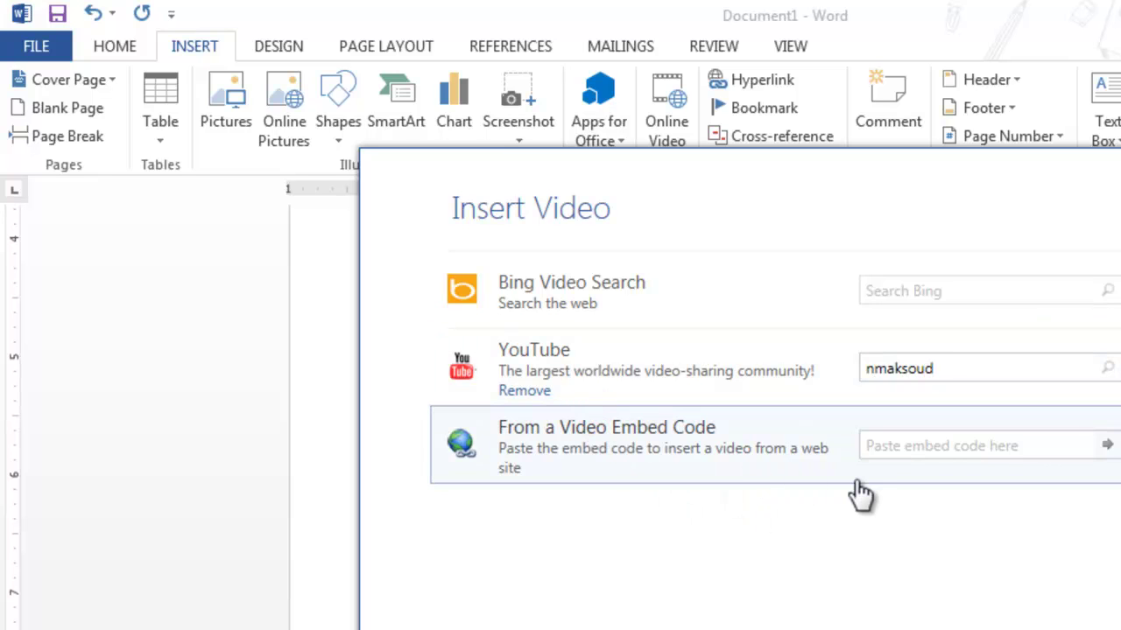
key("Return")
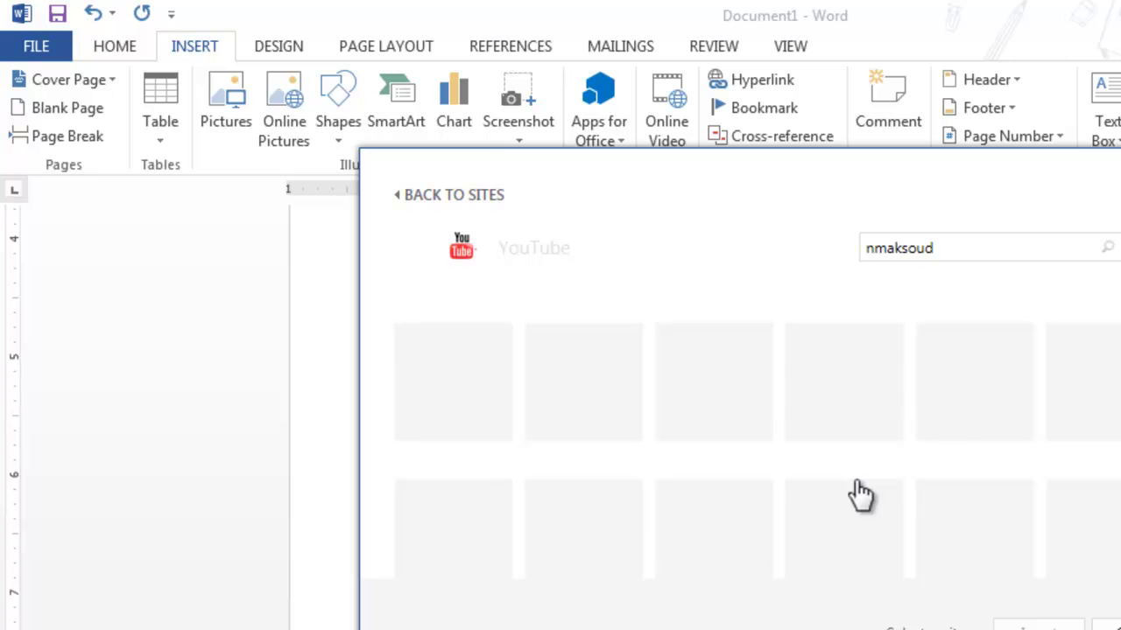
Embed the first YouTube search result, then select and deselect the video on the page
left_click(881, 531)
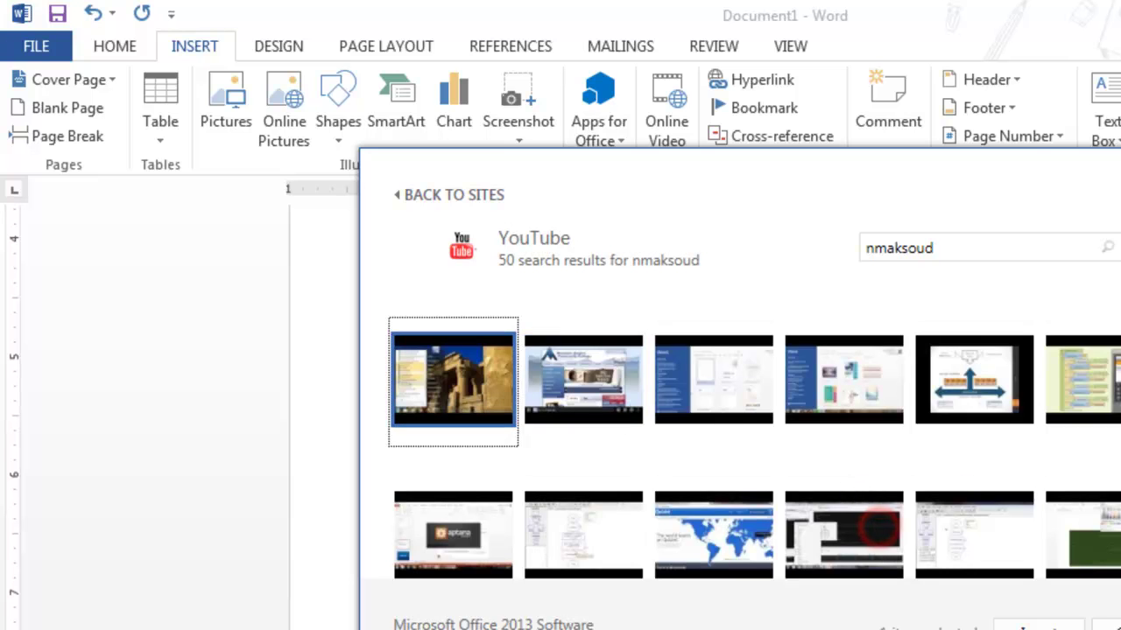
key("Return")
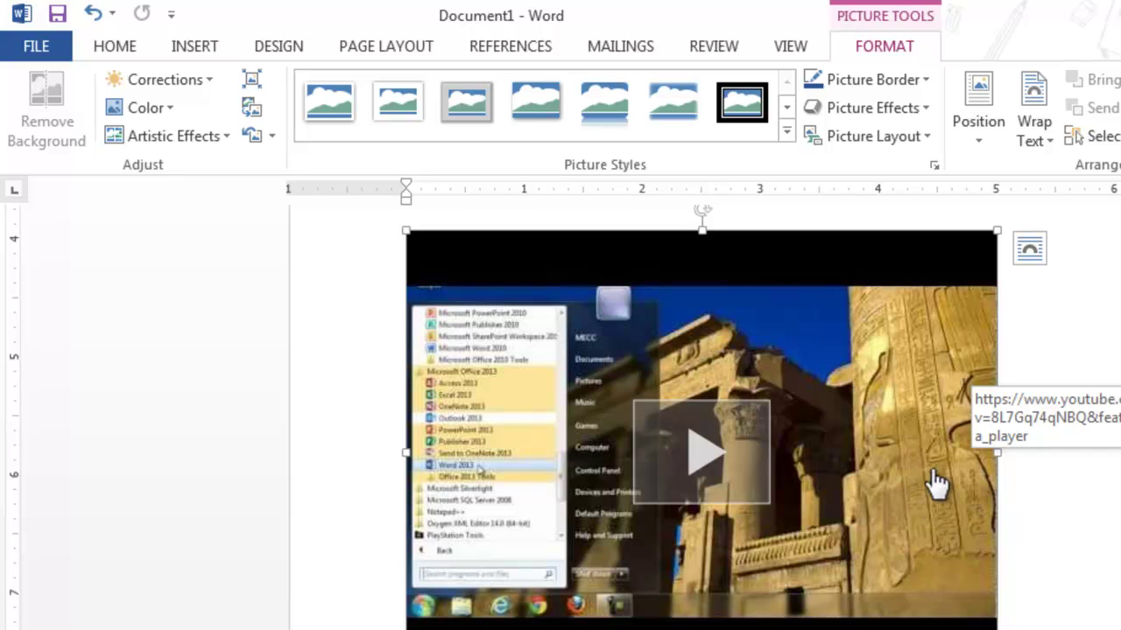
left_click(960, 408)
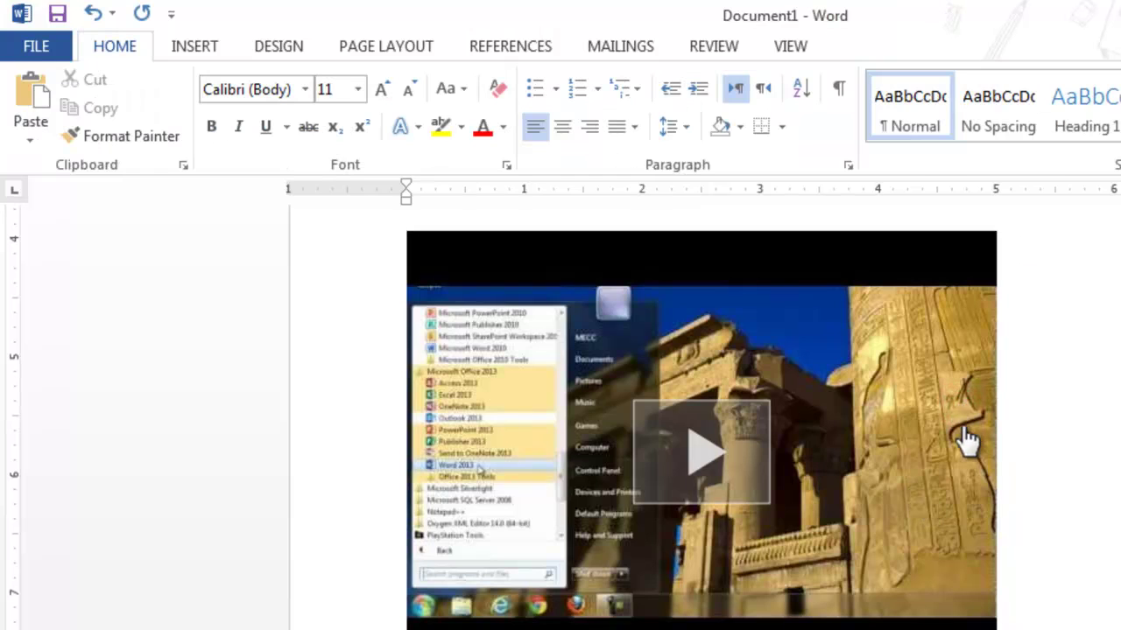
left_click(965, 462)
left_click(954, 302)
left_click(933, 501)
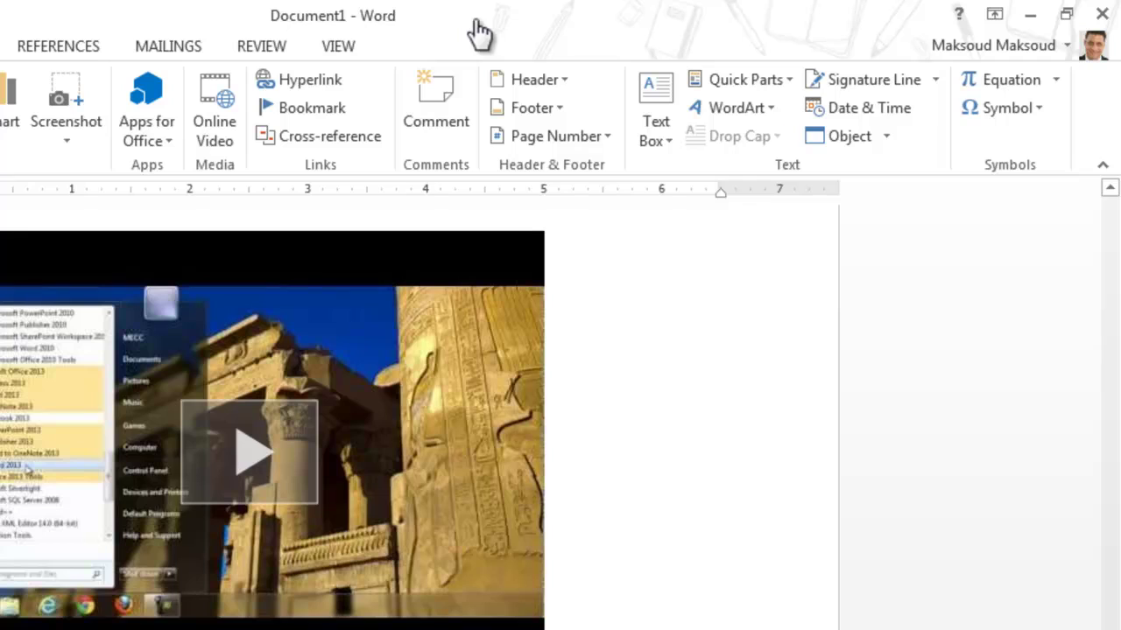
left_click(599, 424)
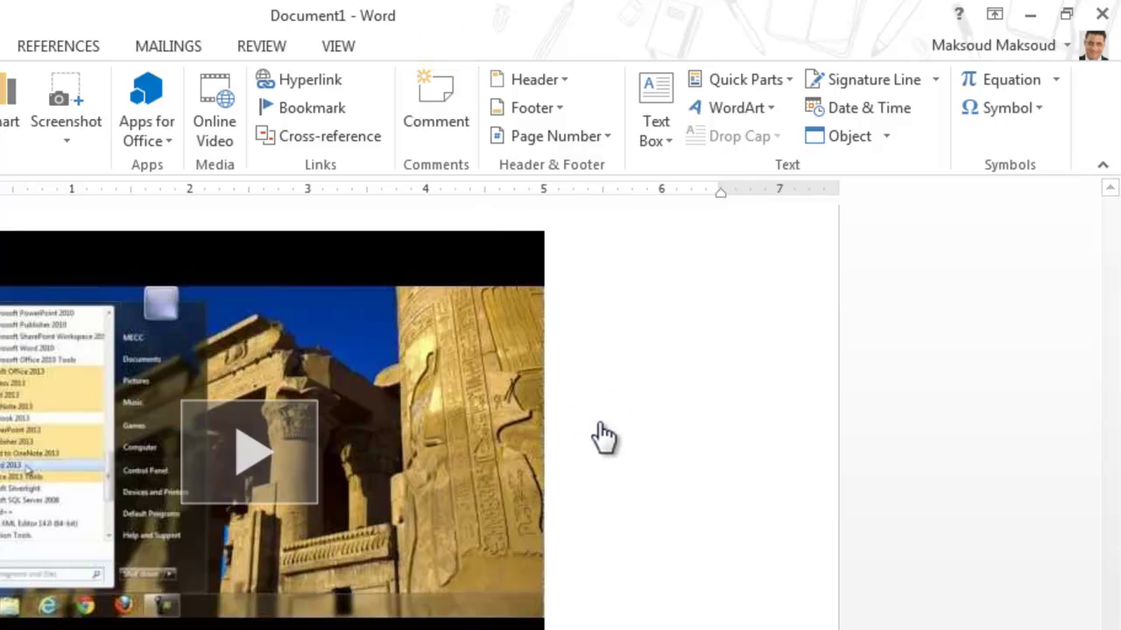
left_click(311, 455)
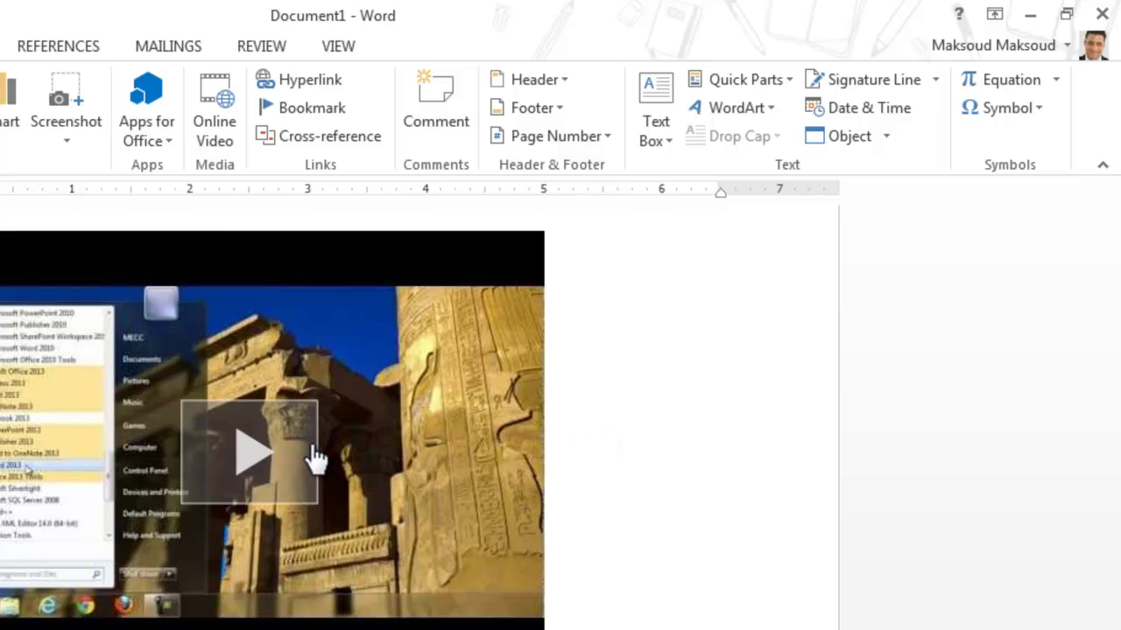